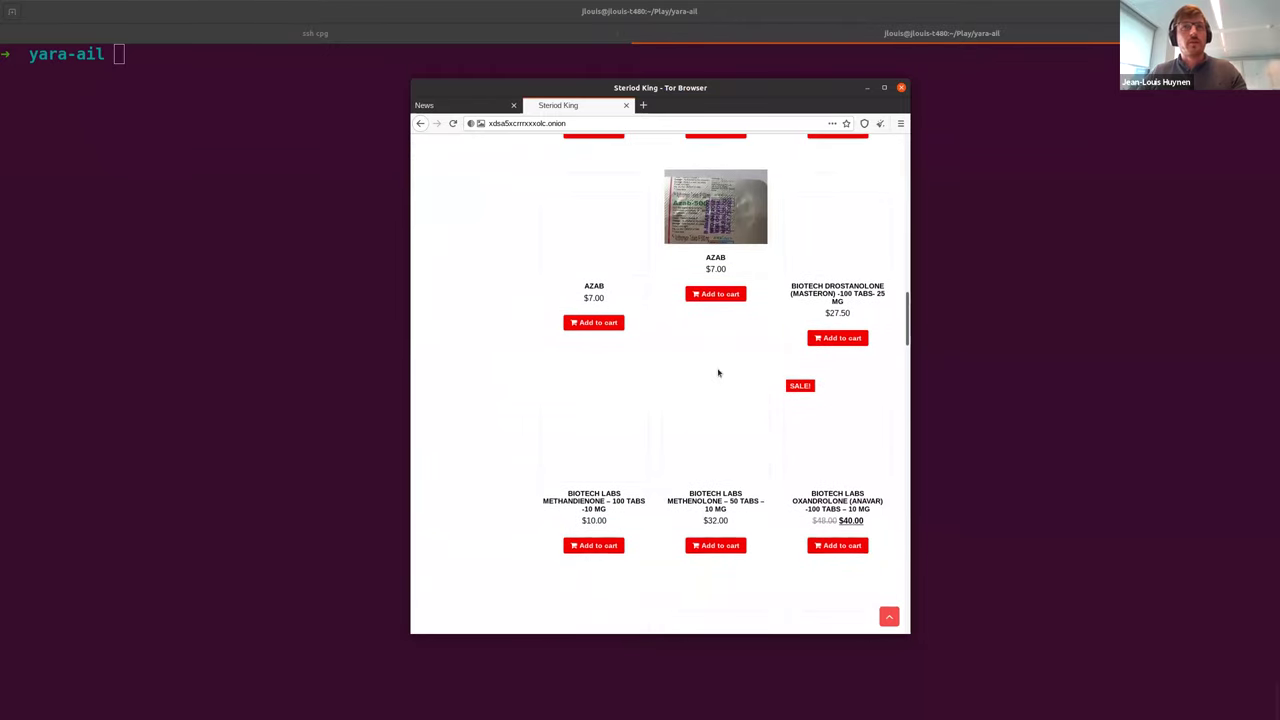
# Step: Activate Tor mode for the terminal shell with ". torsocks on"
pyautogui.scroll(-3, 718, 373)
pyautogui.scroll(20, 715, 363)
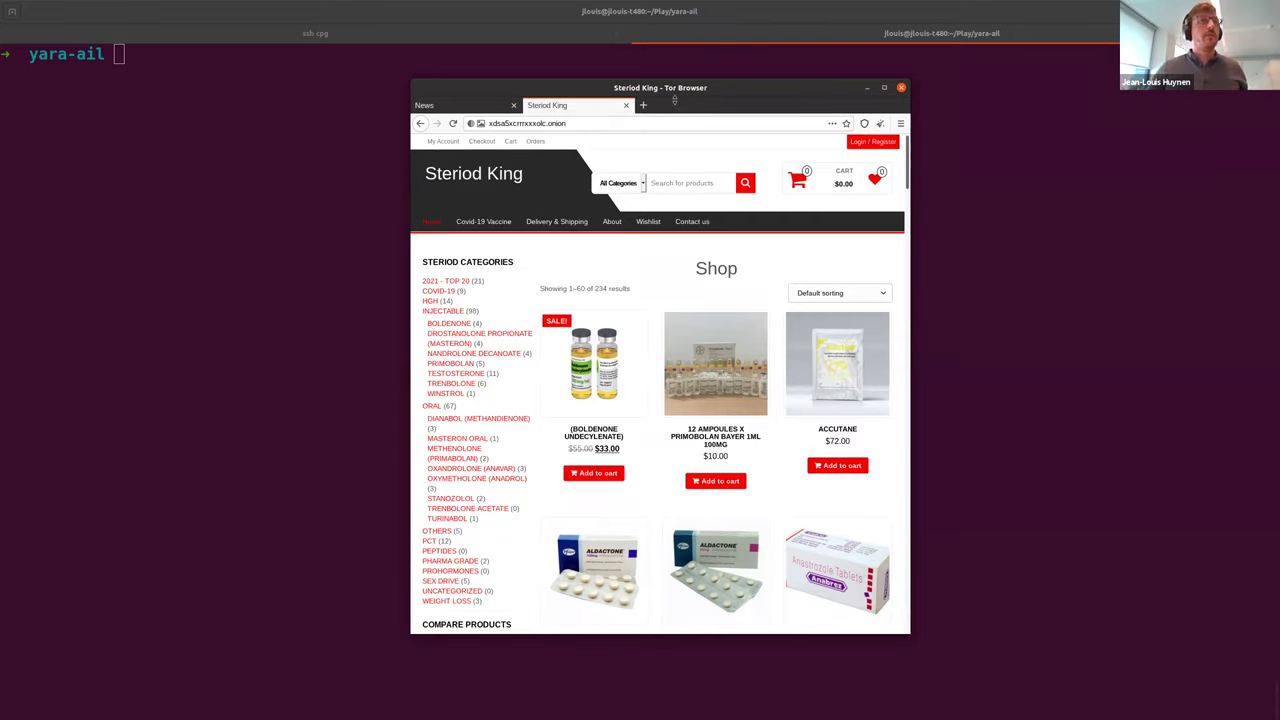
pyautogui.click(352, 114)
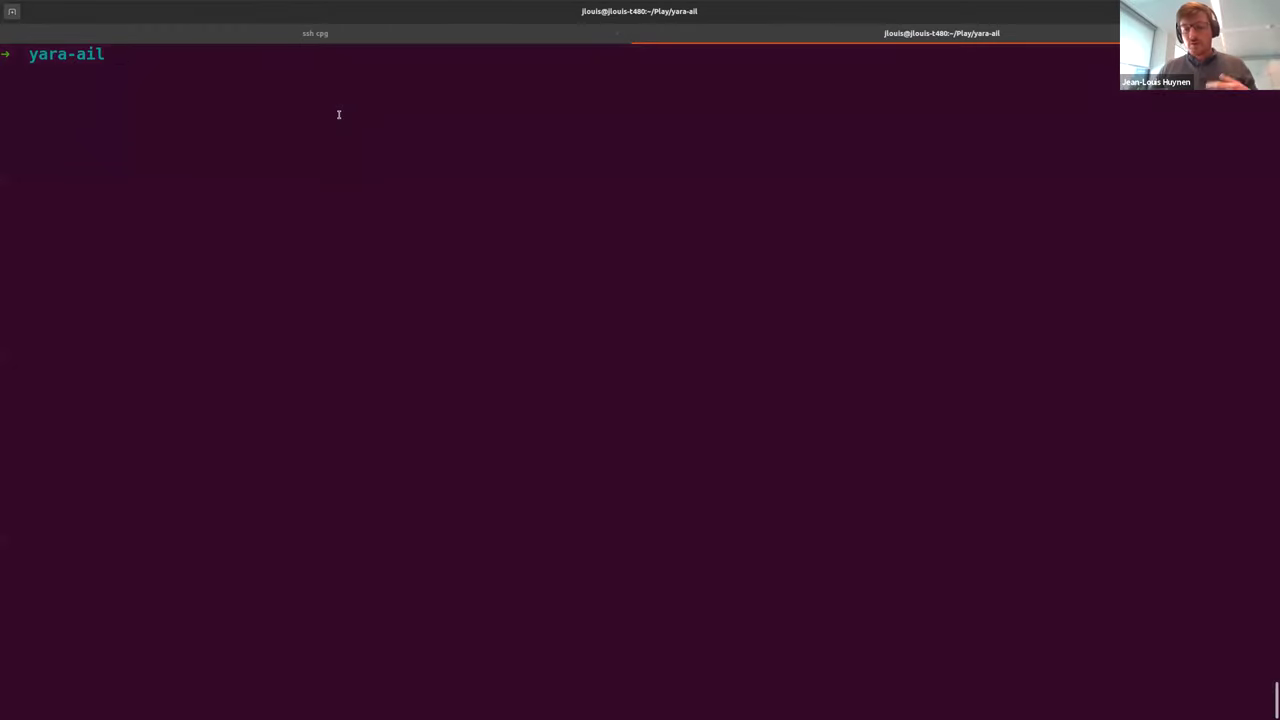
pyautogui.write('. tor')
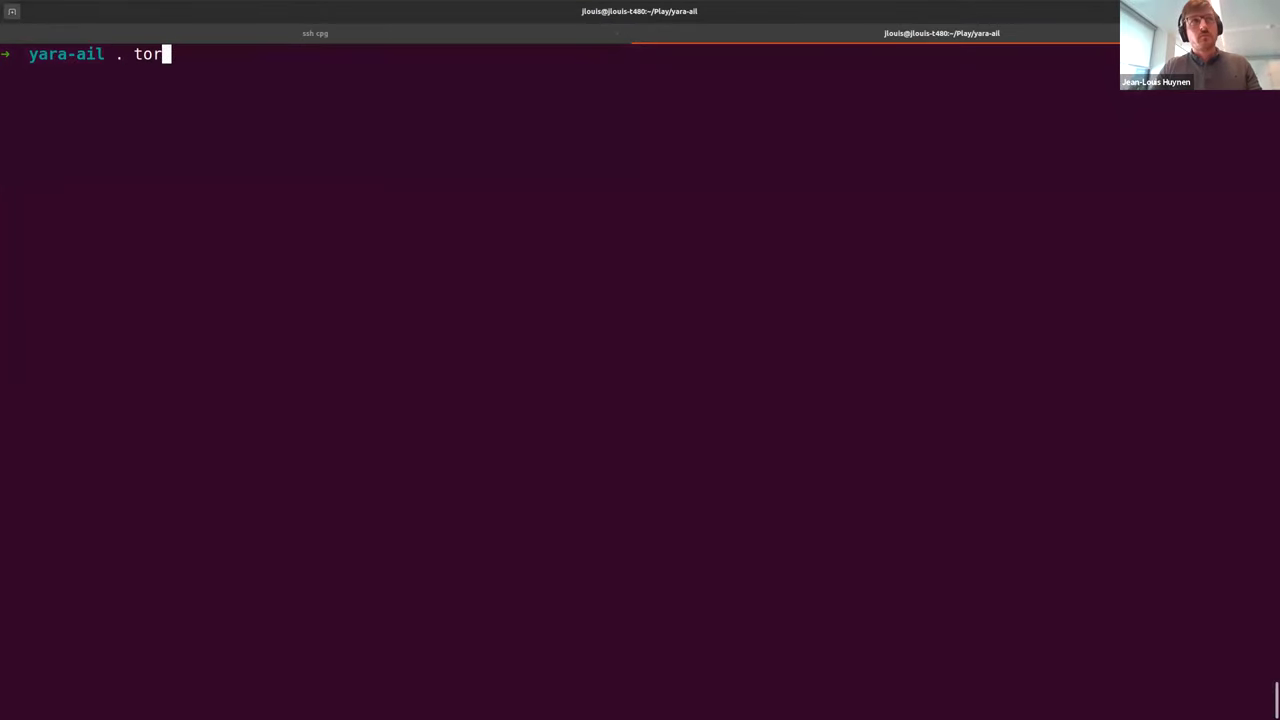
pyautogui.write('socks on')
pyautogui.press('Return')
pyautogui.hotkey('alt', 'Tab')
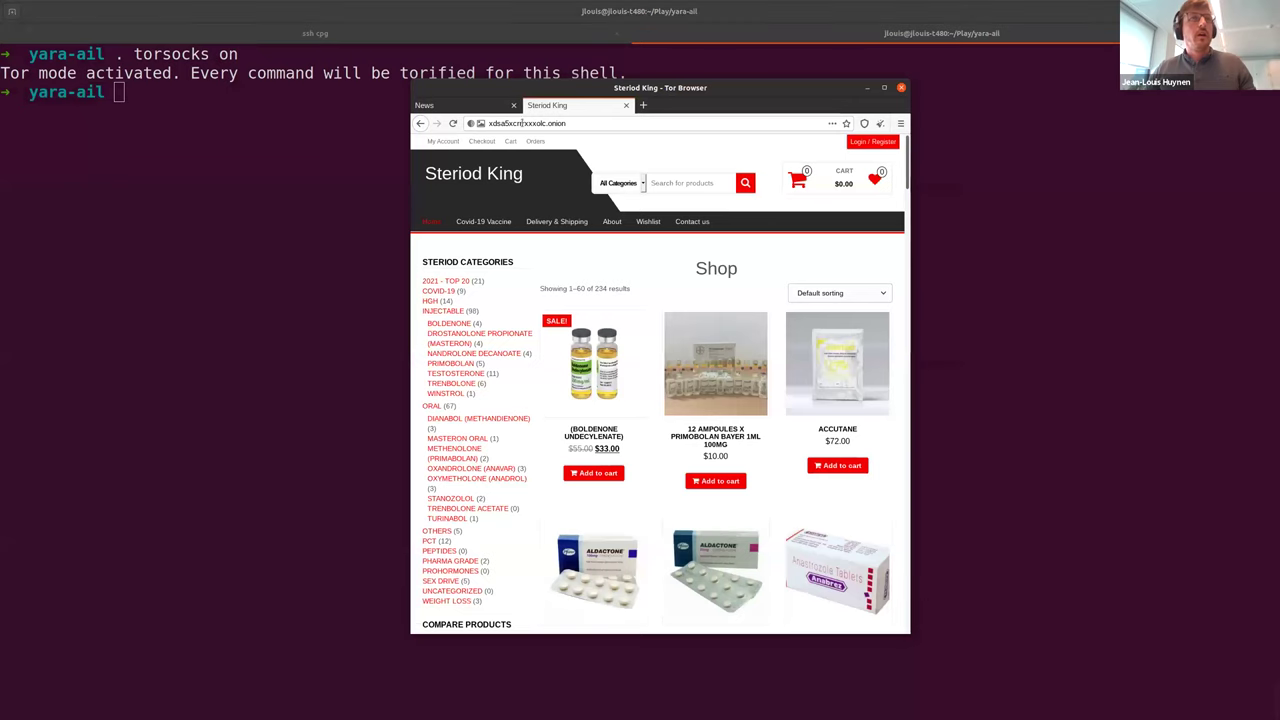
pyautogui.click(570, 121)
pyautogui.click(361, 161)
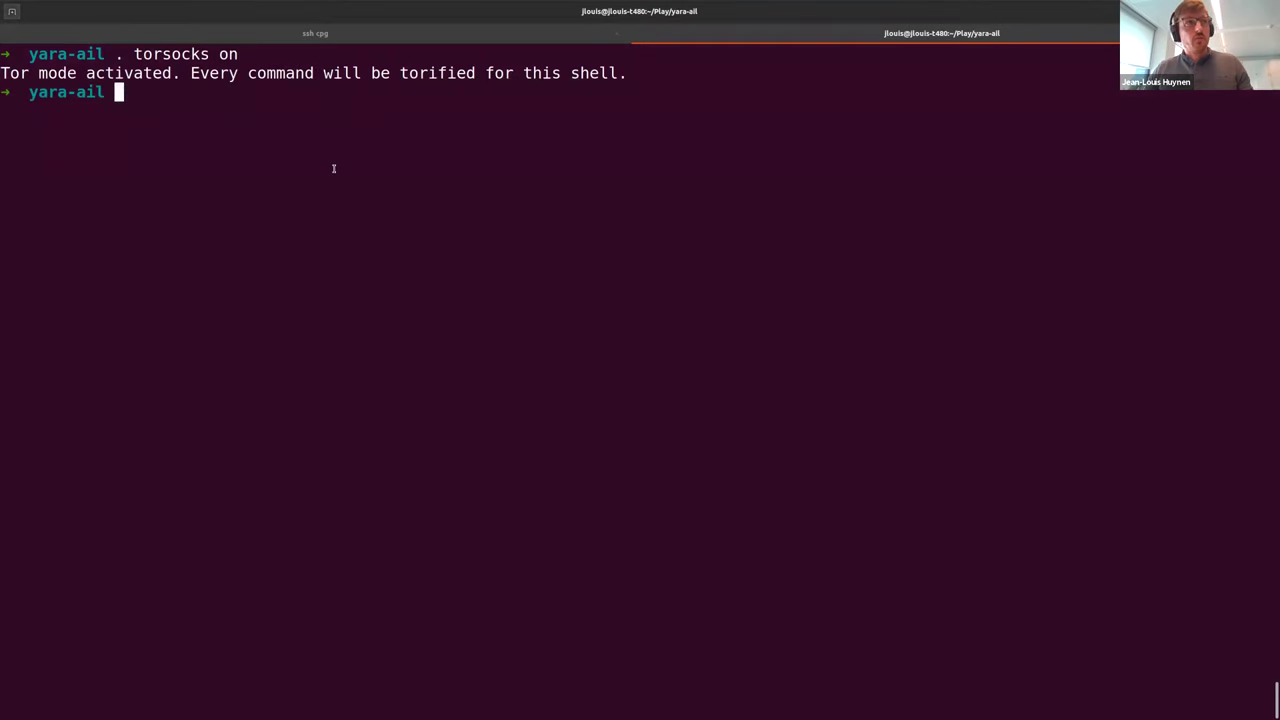
pyautogui.write('wget')
pyautogui.write('http://xdsa5xcrrrxxxolc.onion/')
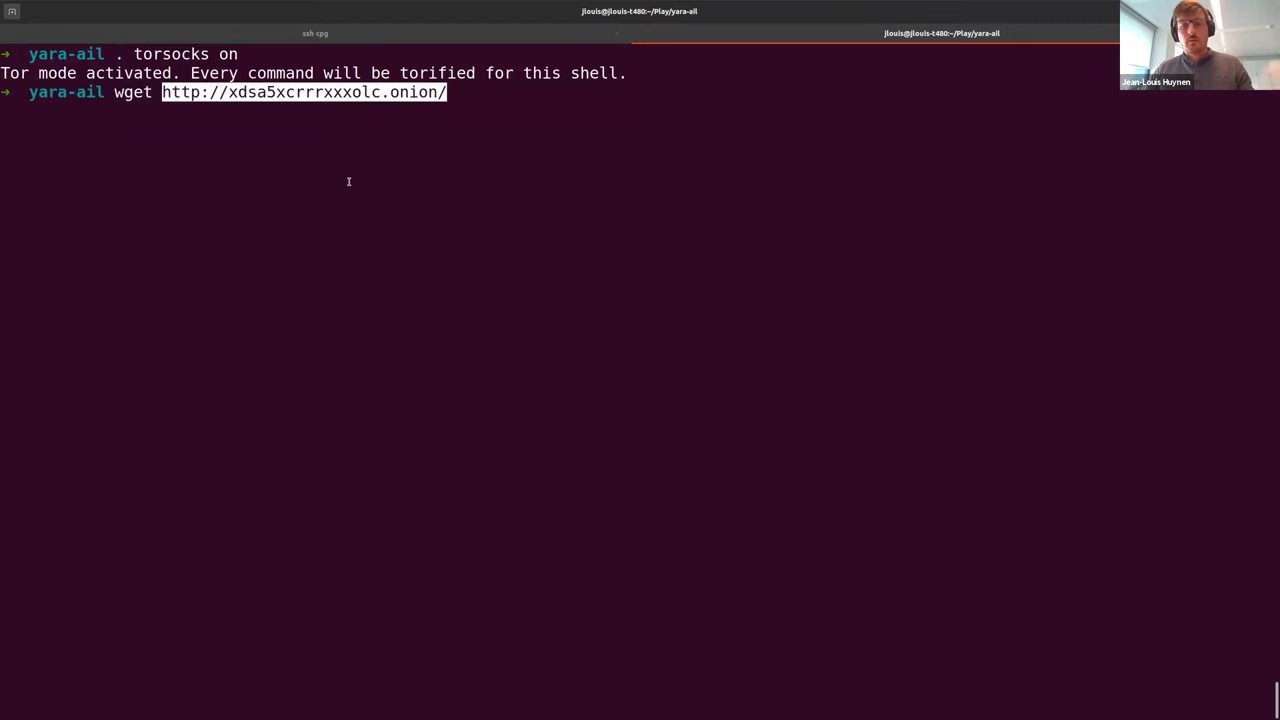
pyautogui.press('Return')
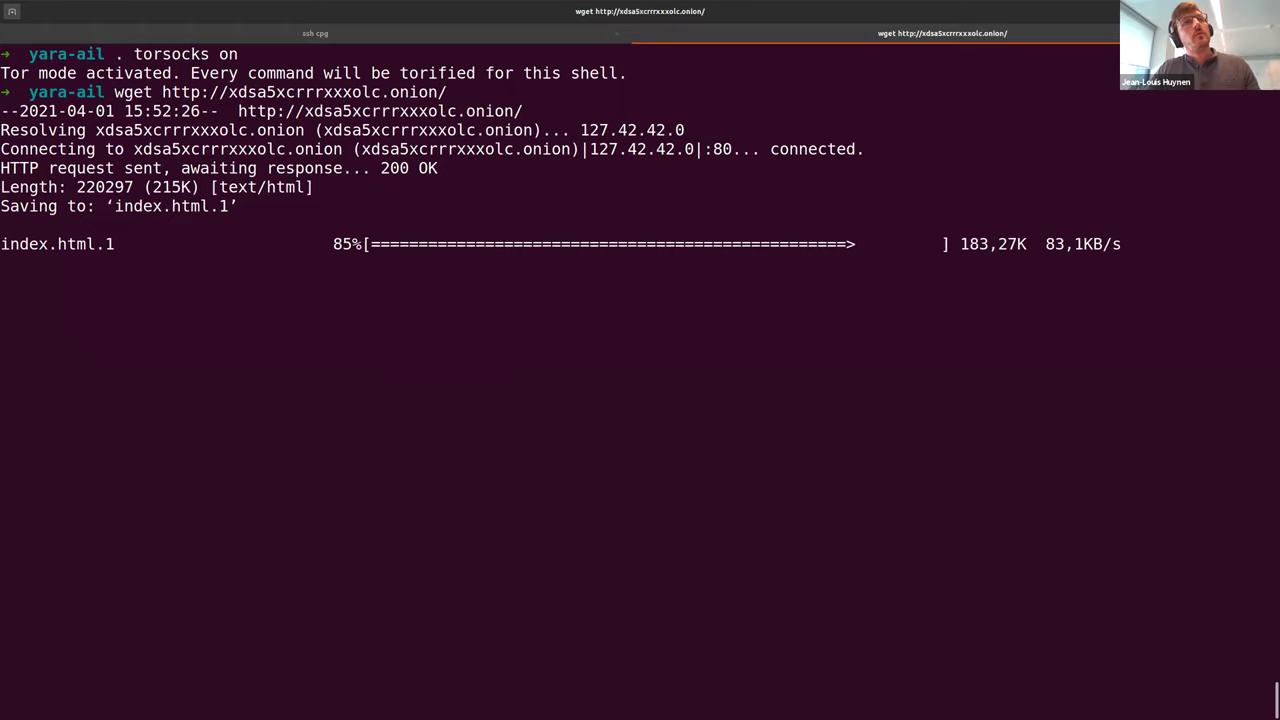
pyautogui.write('ll')
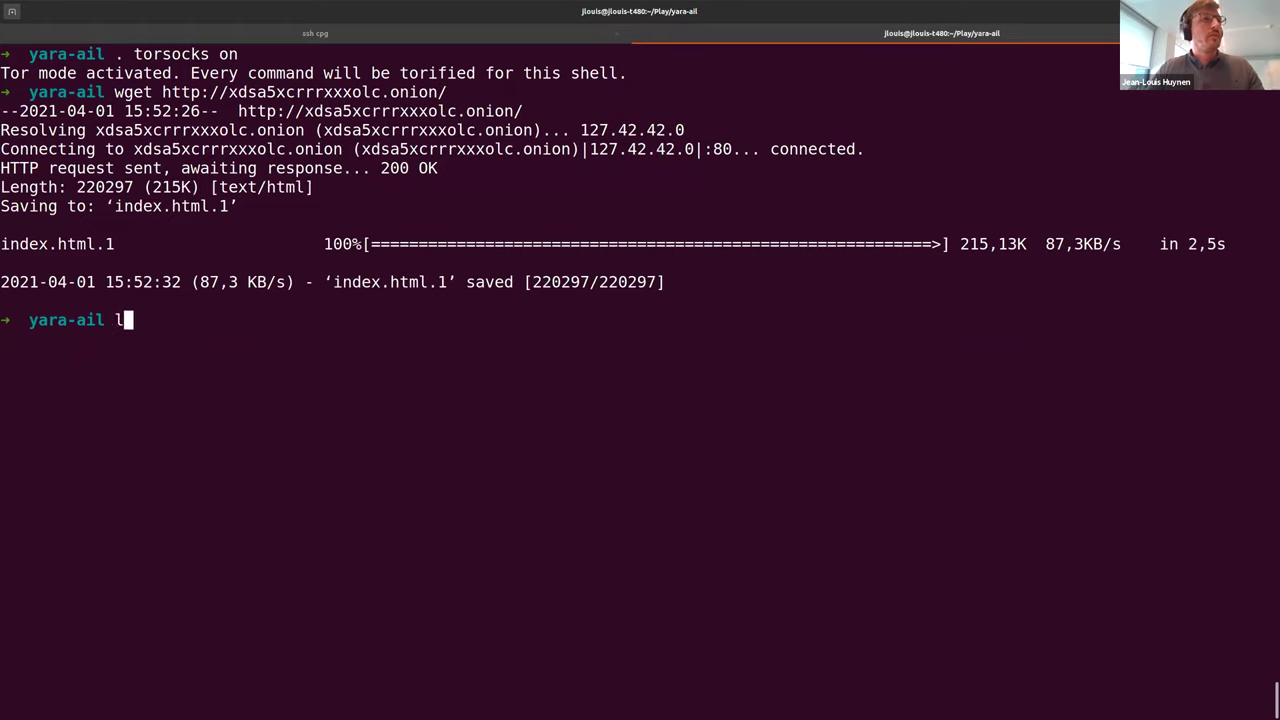
pyautogui.press('BackSpace')
pyautogui.press('BackSpace')
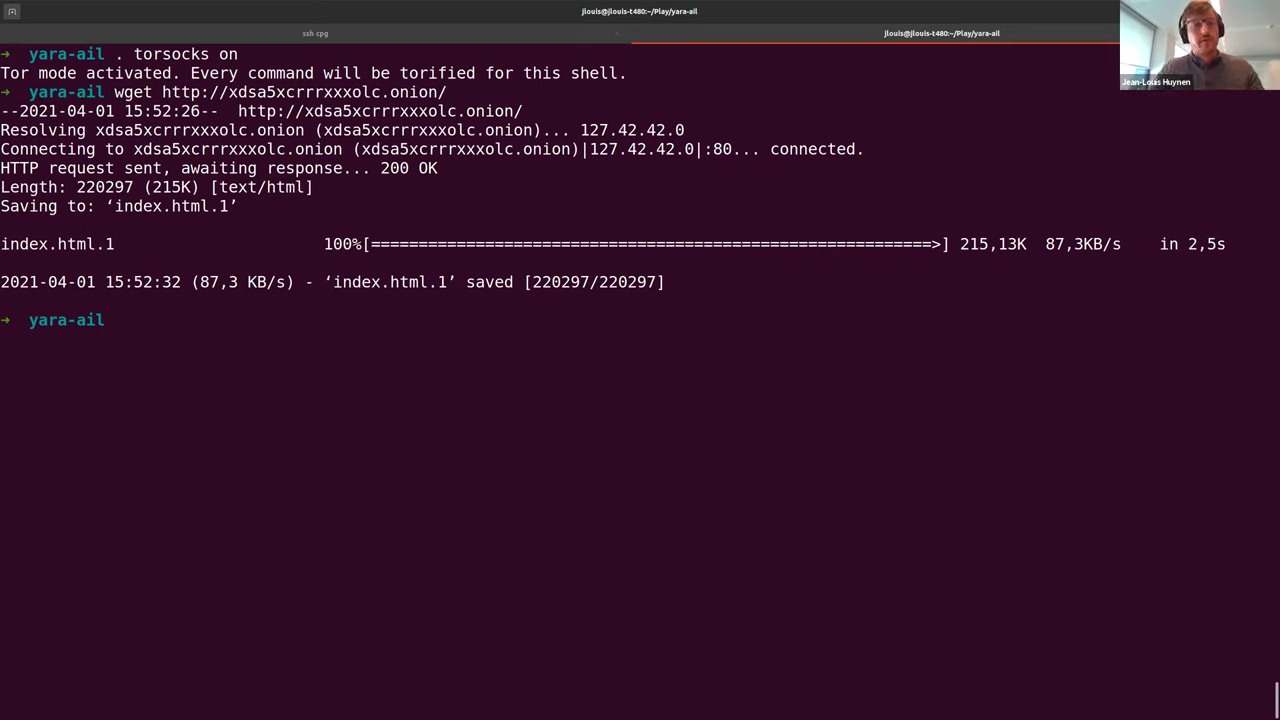
# Step: Open the YARA rule file vax.yar in vim
pyautogui.write('vim ')
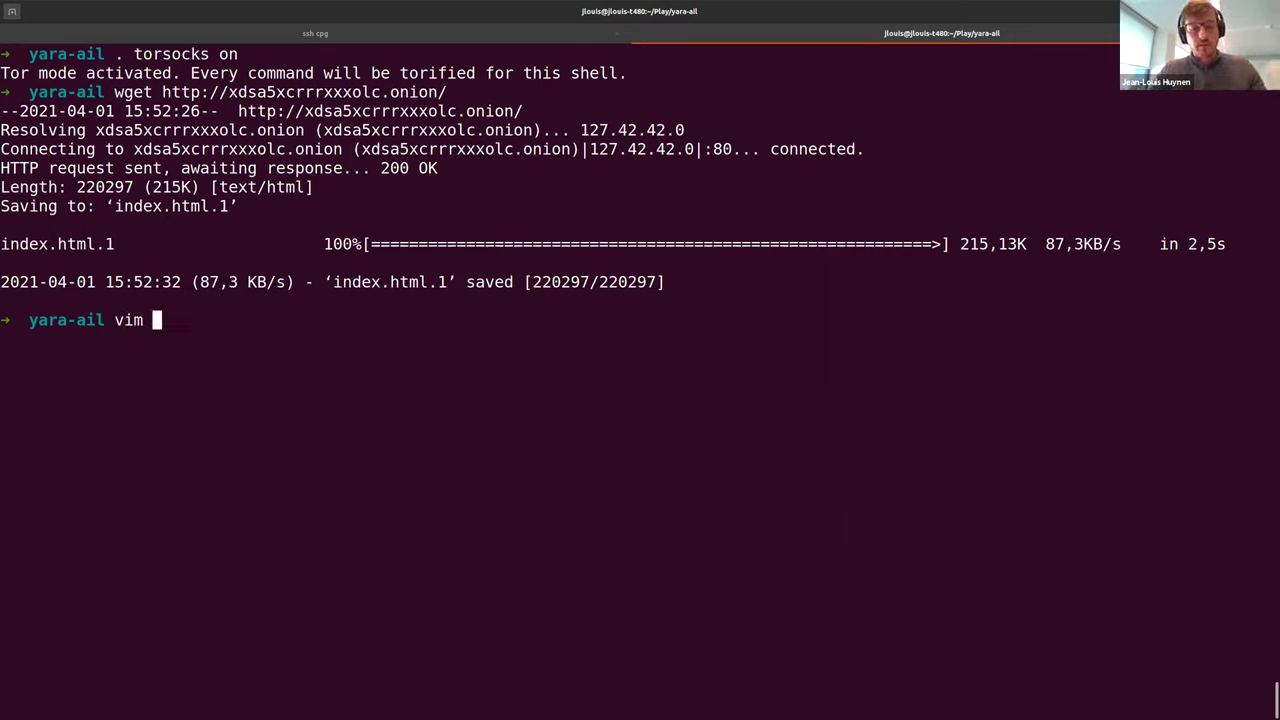
pyautogui.write('vax')
pyautogui.press('Tab')
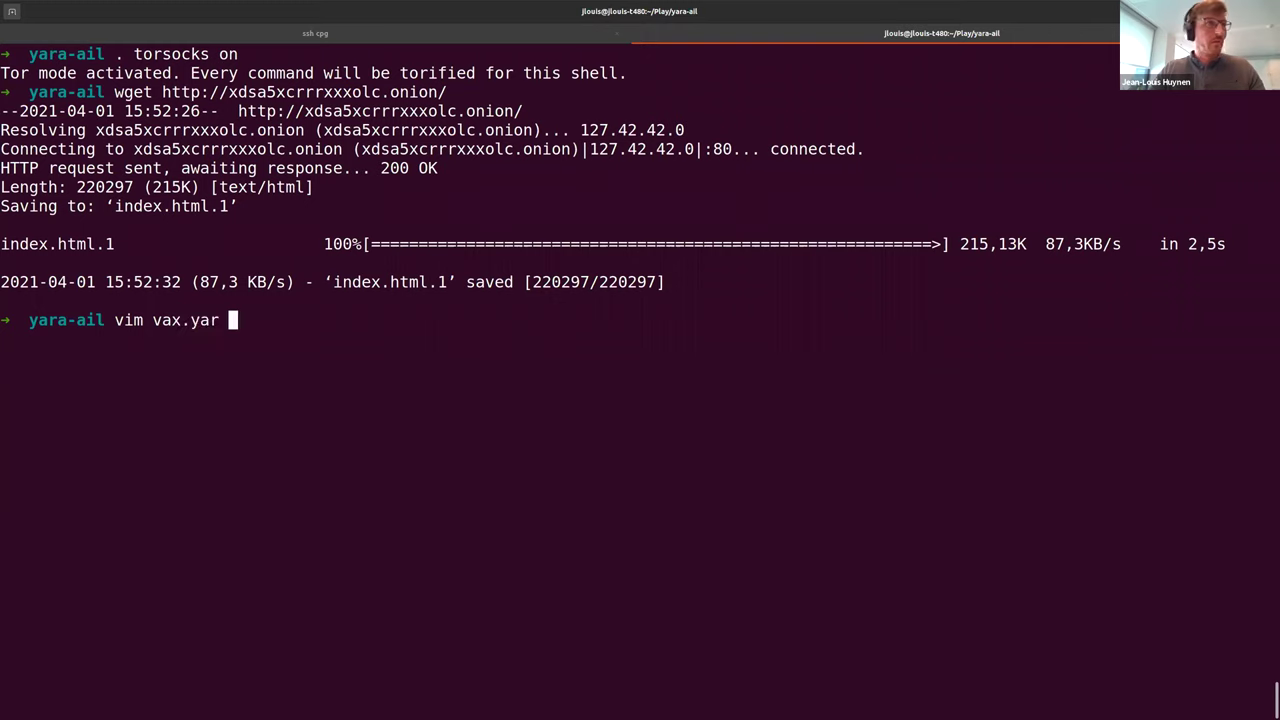
pyautogui.press('Return')
# Step: Examine the strings and the condition of the find_me_a_vaccine rule, and quit vim without changes
pyautogui.press('j')
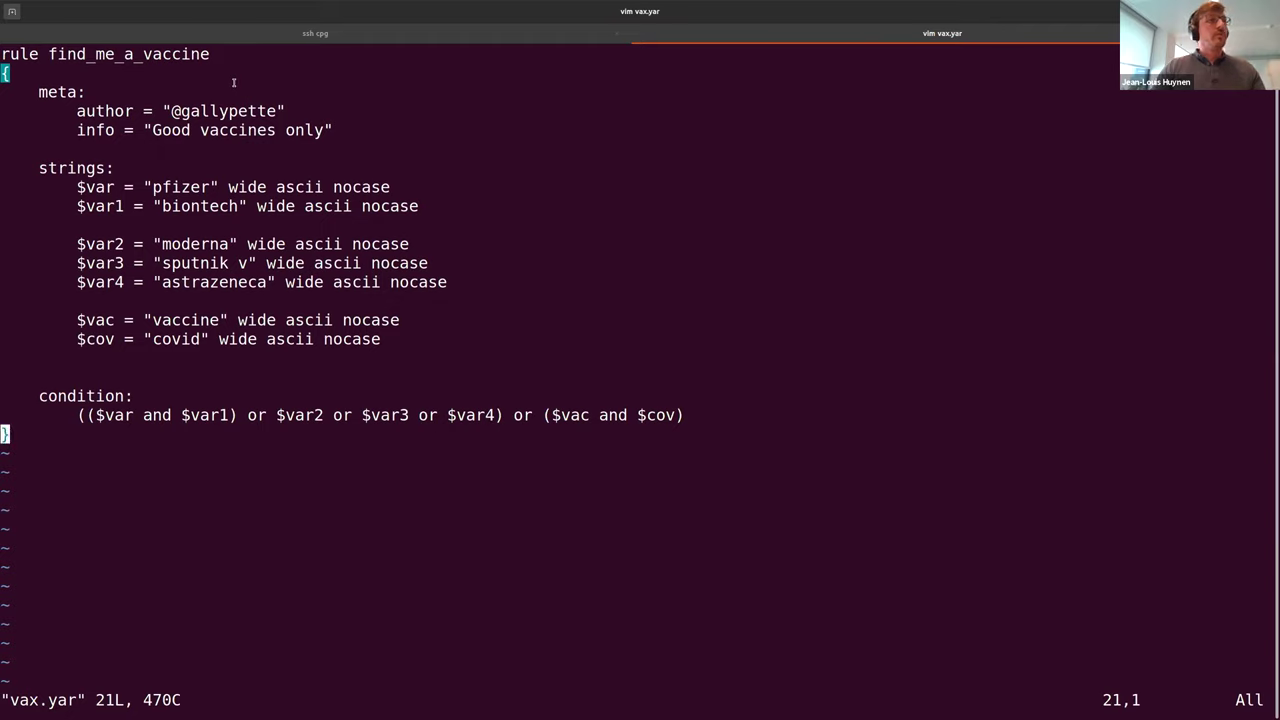
pyautogui.press('Up')
pyautogui.press('Up')
pyautogui.press('Up')
pyautogui.press('Up')
pyautogui.press('Up')
pyautogui.press('Up')
pyautogui.press('Up')
pyautogui.press('Up')
pyautogui.press('Up')
pyautogui.press('Up')
pyautogui.press('Up')
pyautogui.press('Up')
pyautogui.press('Up')
pyautogui.press('Up')
pyautogui.press('Up')
pyautogui.press('Up')
pyautogui.press('Up')
pyautogui.press('Up')
pyautogui.press('Up')
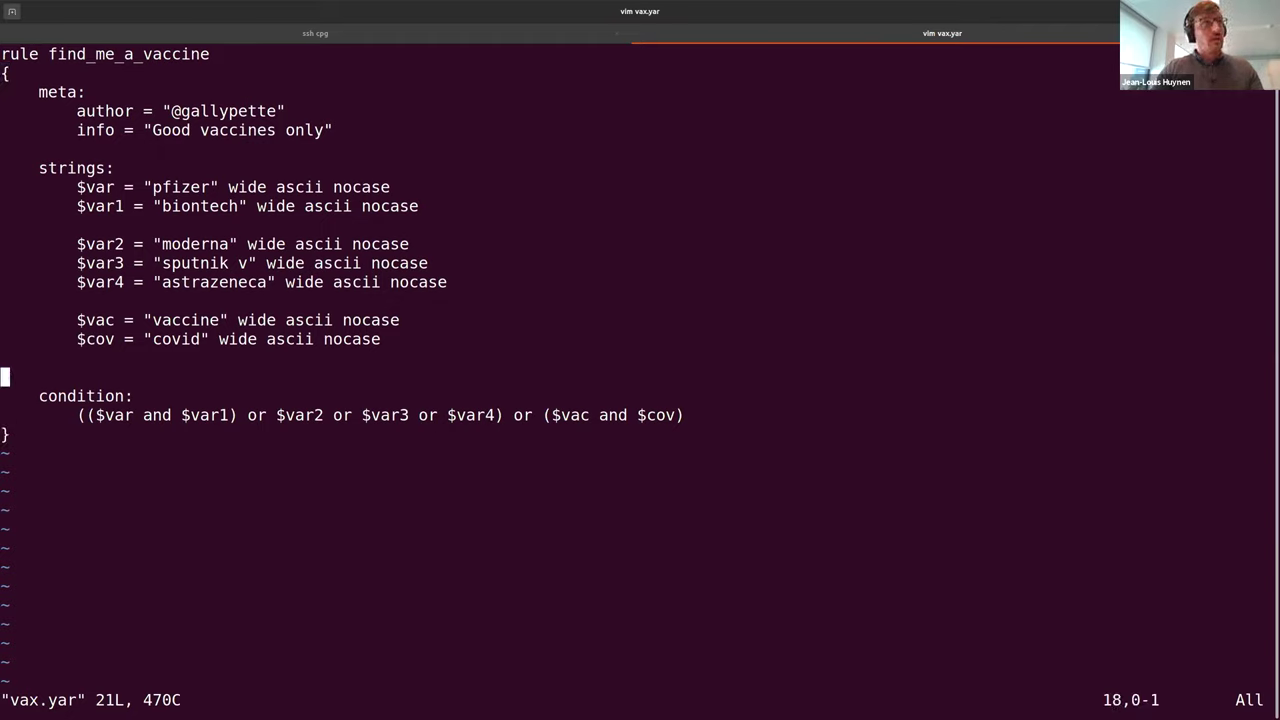
pyautogui.press('Down')
pyautogui.press('Down')
pyautogui.press('Down')
pyautogui.press('Down')
pyautogui.press('Down')
pyautogui.press('Down')
pyautogui.press('Down')
pyautogui.press('Up')
pyautogui.press('Right')
pyautogui.press('Right')
pyautogui.press('Right')
pyautogui.press('Right')
pyautogui.press('Right')
pyautogui.press('Right')
pyautogui.press('Right')
pyautogui.press('Right')
pyautogui.press('Right')
pyautogui.press('Right')
pyautogui.press('Right')
pyautogui.press('Right')
pyautogui.press('Down')
pyautogui.press('Down')
pyautogui.press('Down')
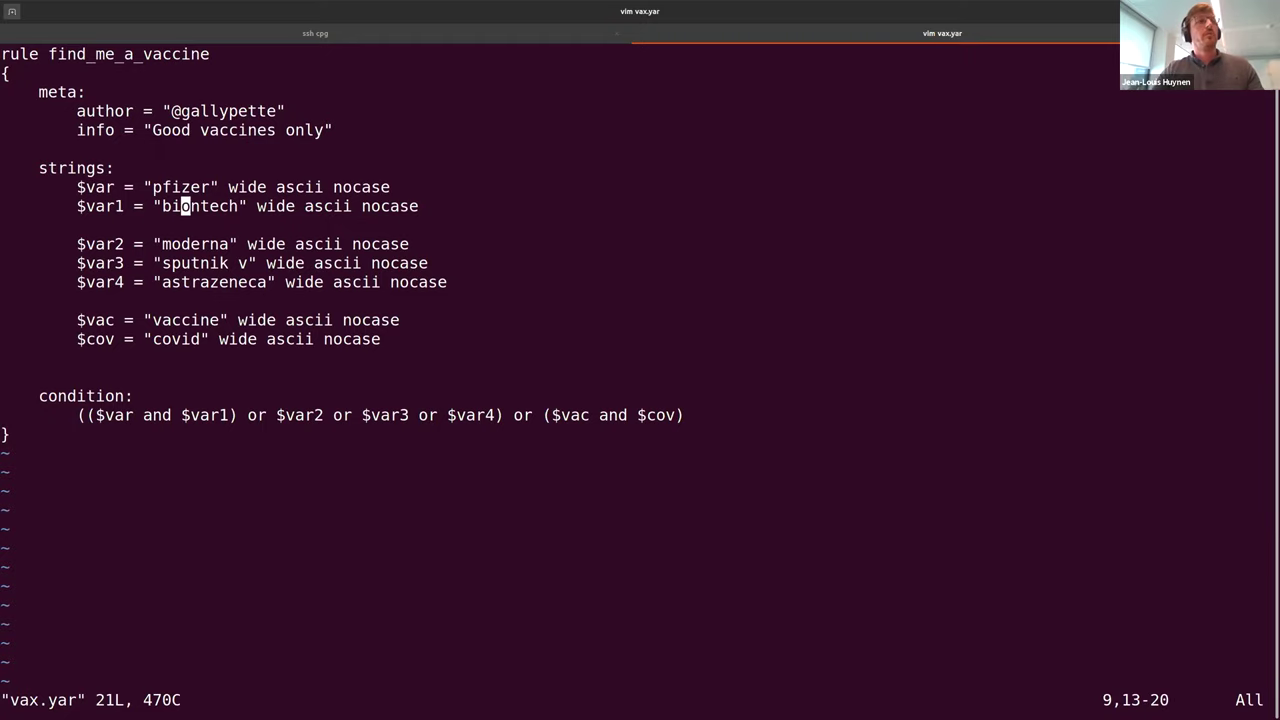
pyautogui.press('Down')
pyautogui.press('Down')
pyautogui.press('Down')
pyautogui.press('Down')
pyautogui.press('Down')
pyautogui.press('Down')
pyautogui.press('Down')
pyautogui.press('Down')
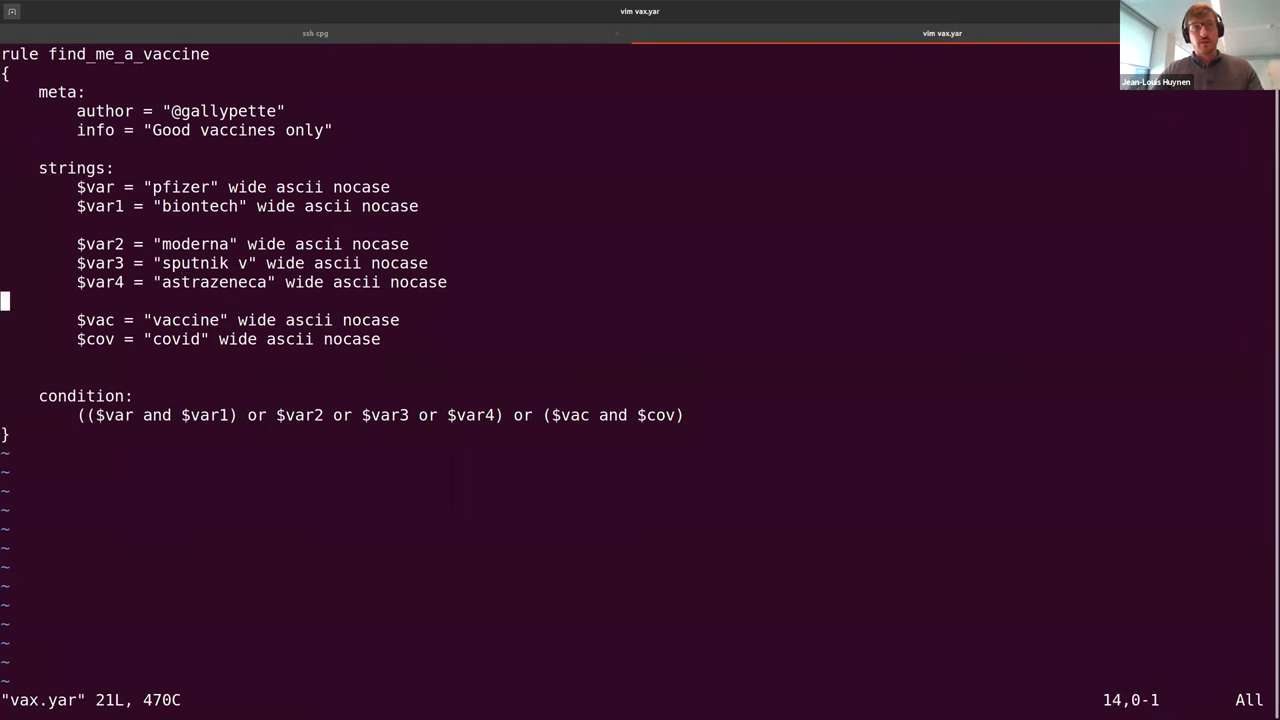
pyautogui.click(185, 415)
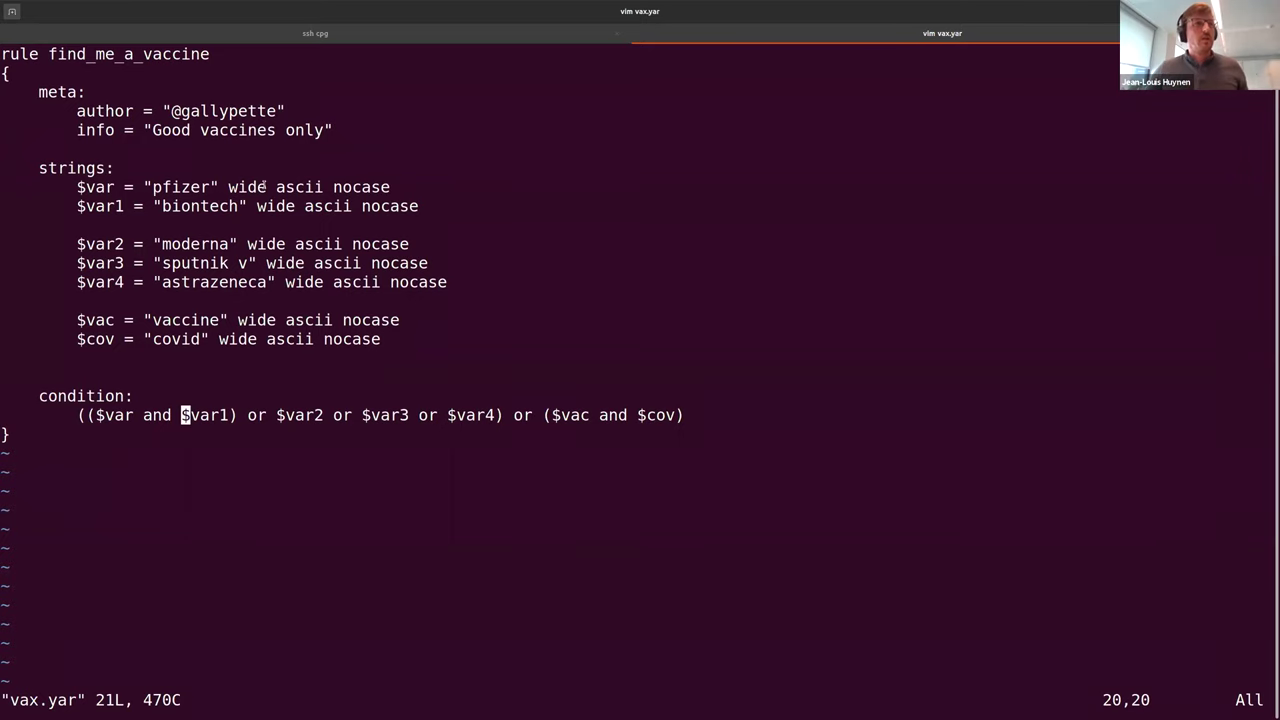
pyautogui.write(':q')
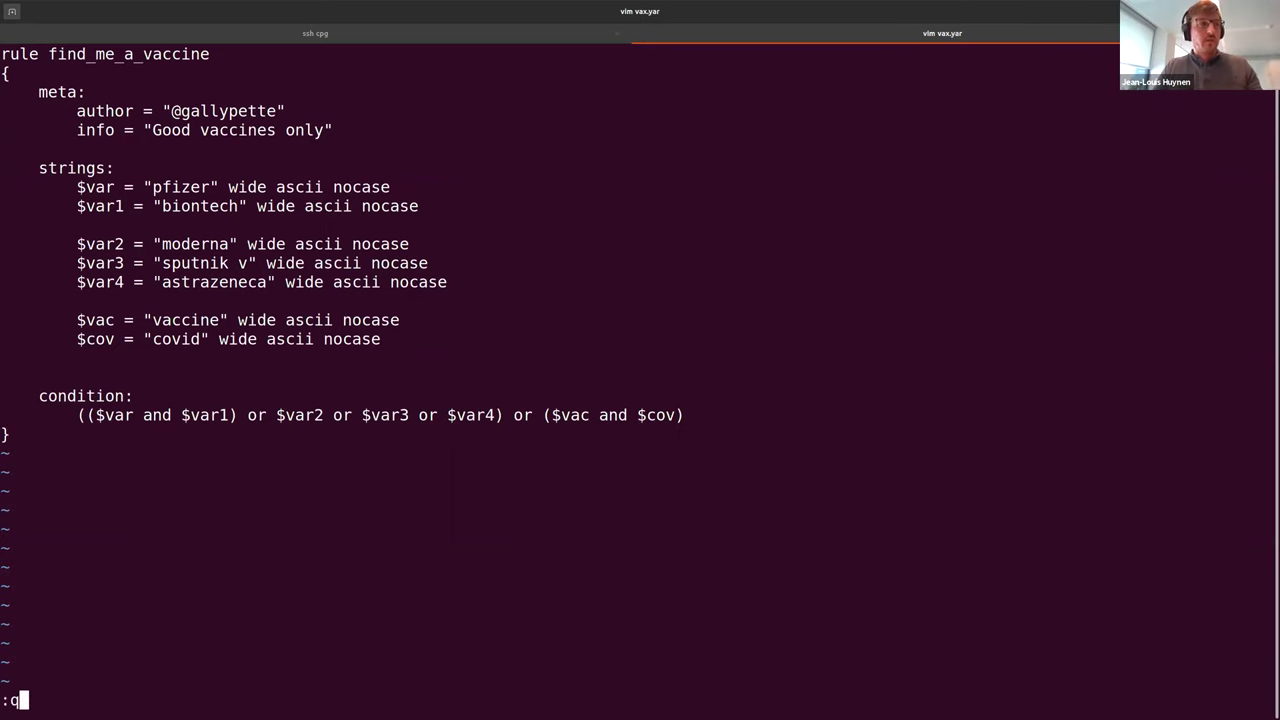
pyautogui.press('Return')
# Step: Run yara with the vax.yar rule against index.html
pyautogui.write('yea')
pyautogui.press('BackSpace')
pyautogui.press('BackSpace')
pyautogui.write('ara vw')
pyautogui.press('BackSpace')
pyautogui.write('ax')
pyautogui.press('Tab')
pyautogui.write('i')
pyautogui.press('Tab')
pyautogui.press('Return')
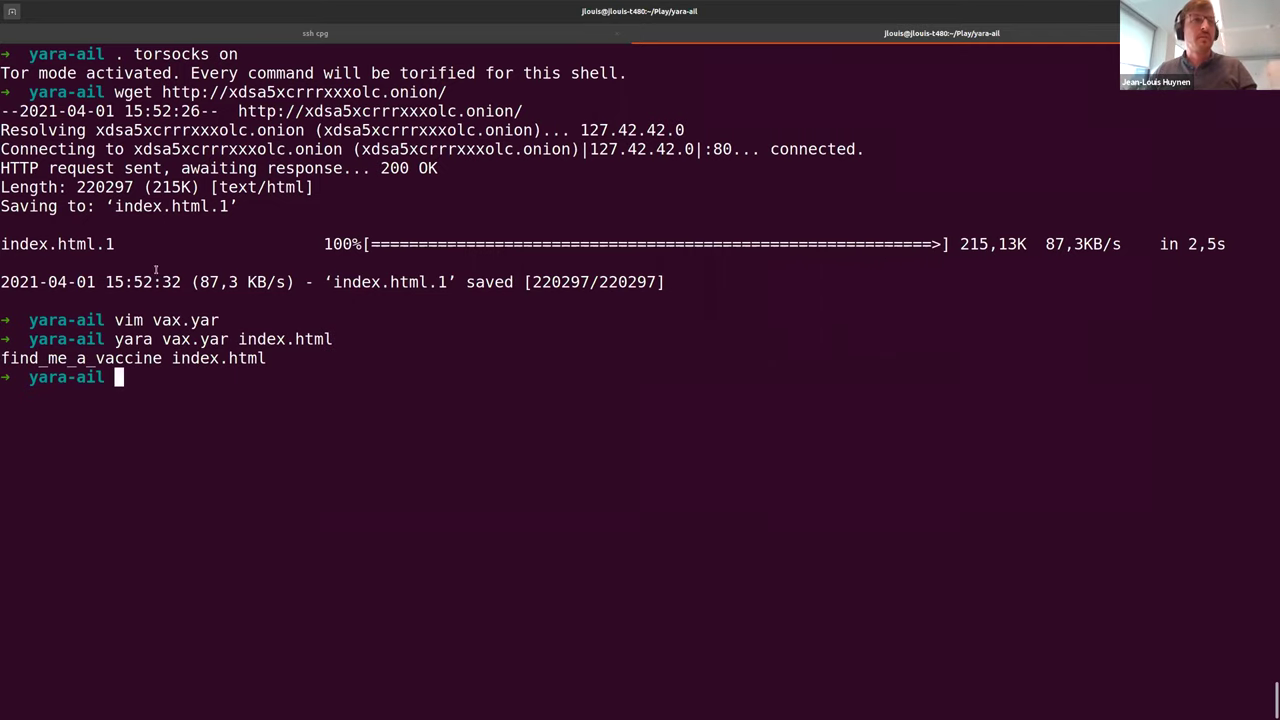
# Step: Copy the contents of vax.yar to the clipboard by piping cat into xclip
pyautogui.write('cat vax')
pyautogui.press('Tab')
pyautogui.write('| xclip')
pyautogui.press('Return')
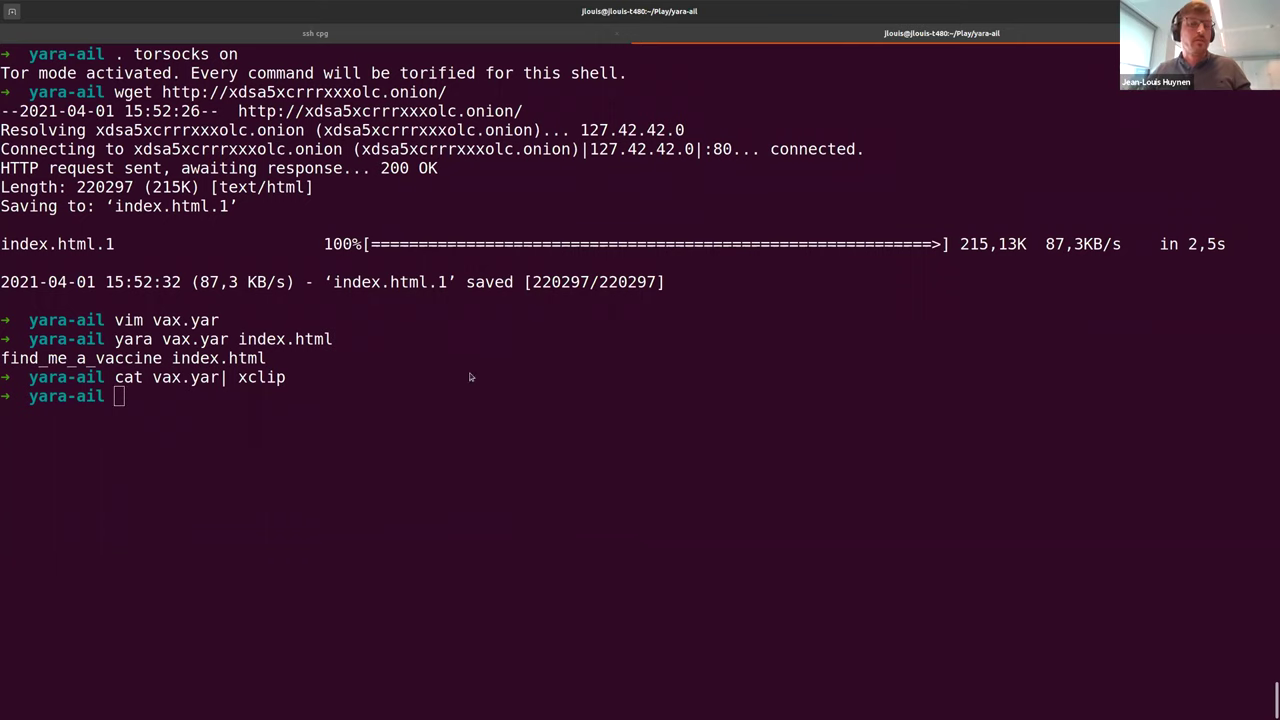
# Step: Switch to AIL Framework in the browser and start a new tracker with the tag "vaccine"
pyautogui.hotkey('alt', 'Tab')
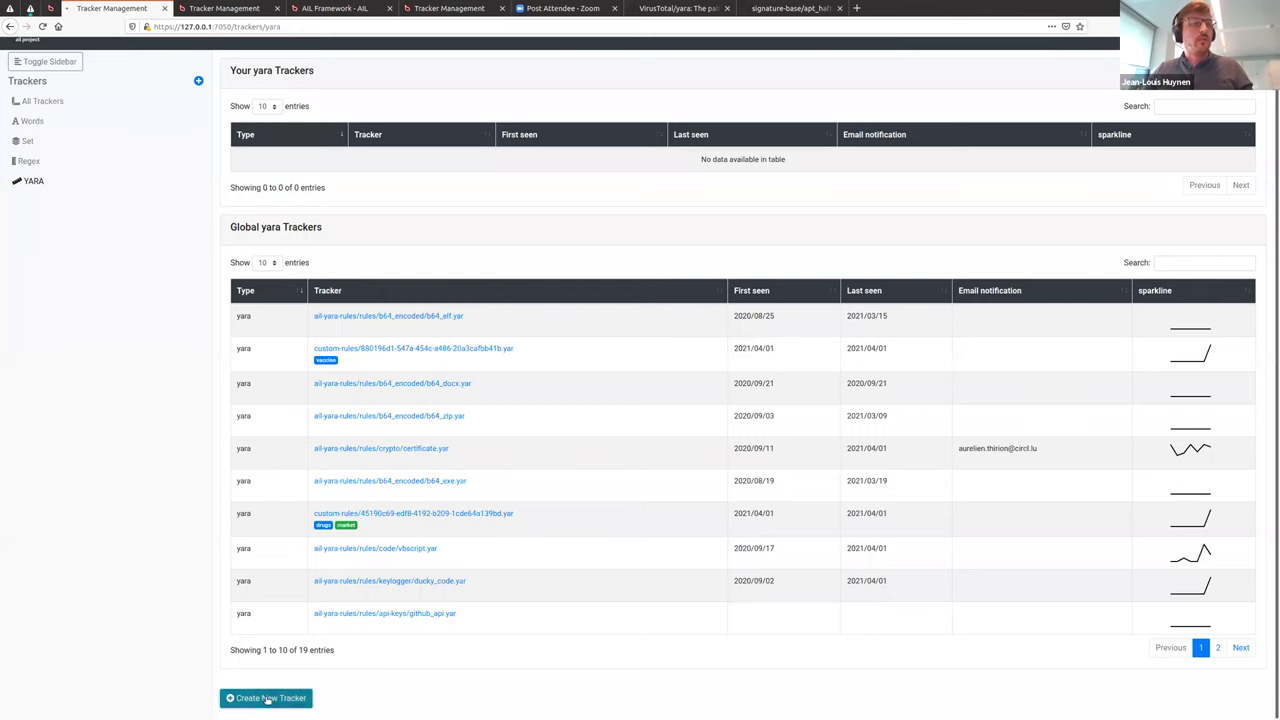
pyautogui.click(264, 698)
pyautogui.click(285, 152)
pyautogui.write('va')
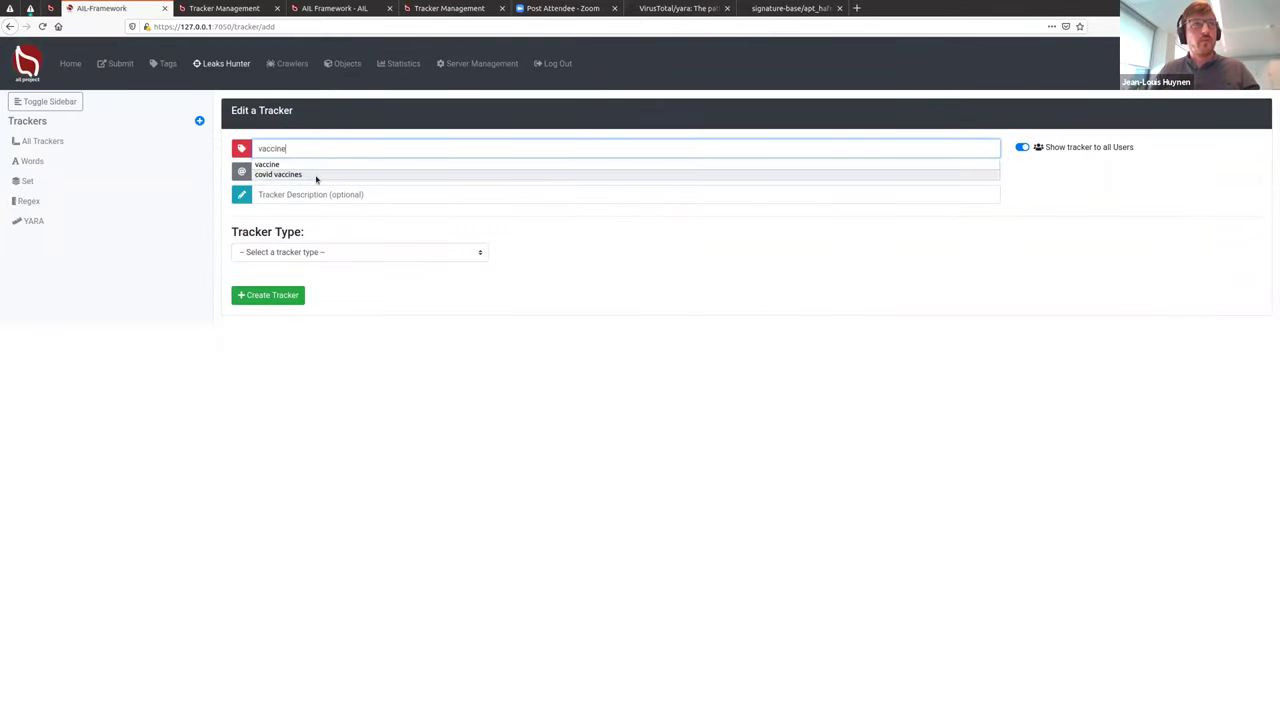
pyautogui.write('ccine')
# Step: Enter the notification e-mail address for the new tracker and leave the description empty
pyautogui.click(358, 172)
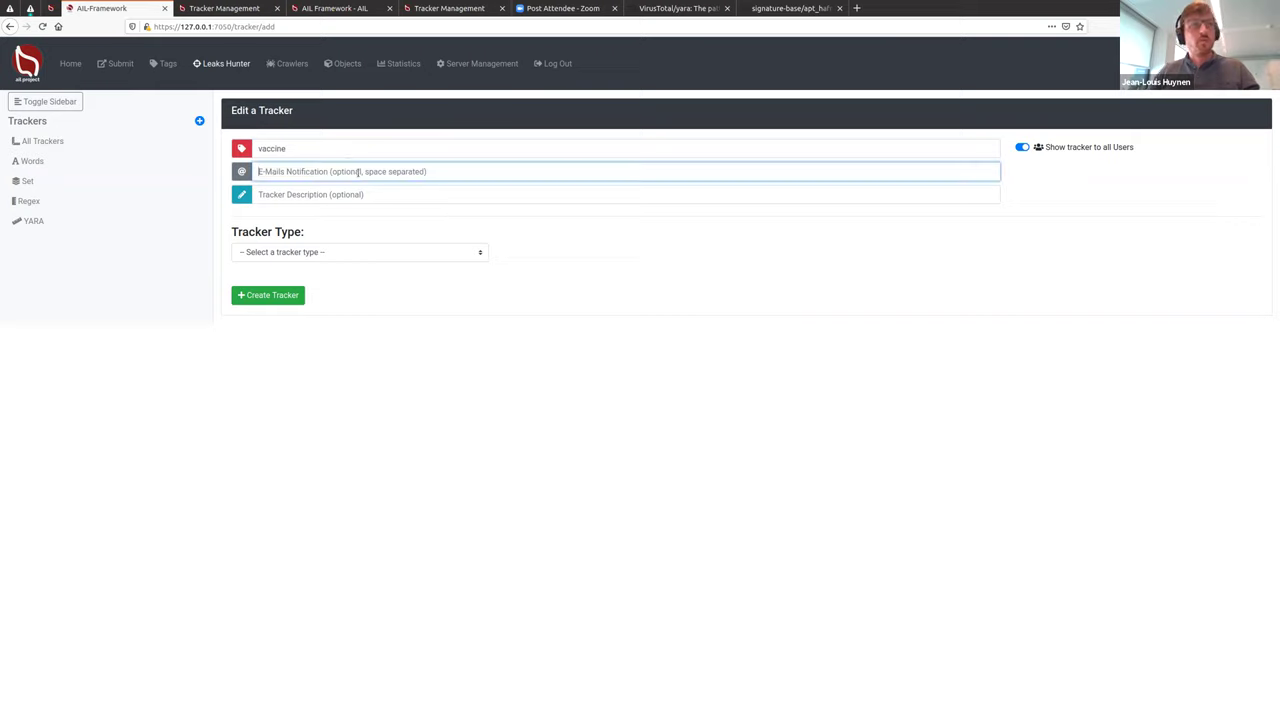
pyautogui.write('jean')
pyautogui.press('Down')
pyautogui.press('Return')
pyautogui.click(355, 194)
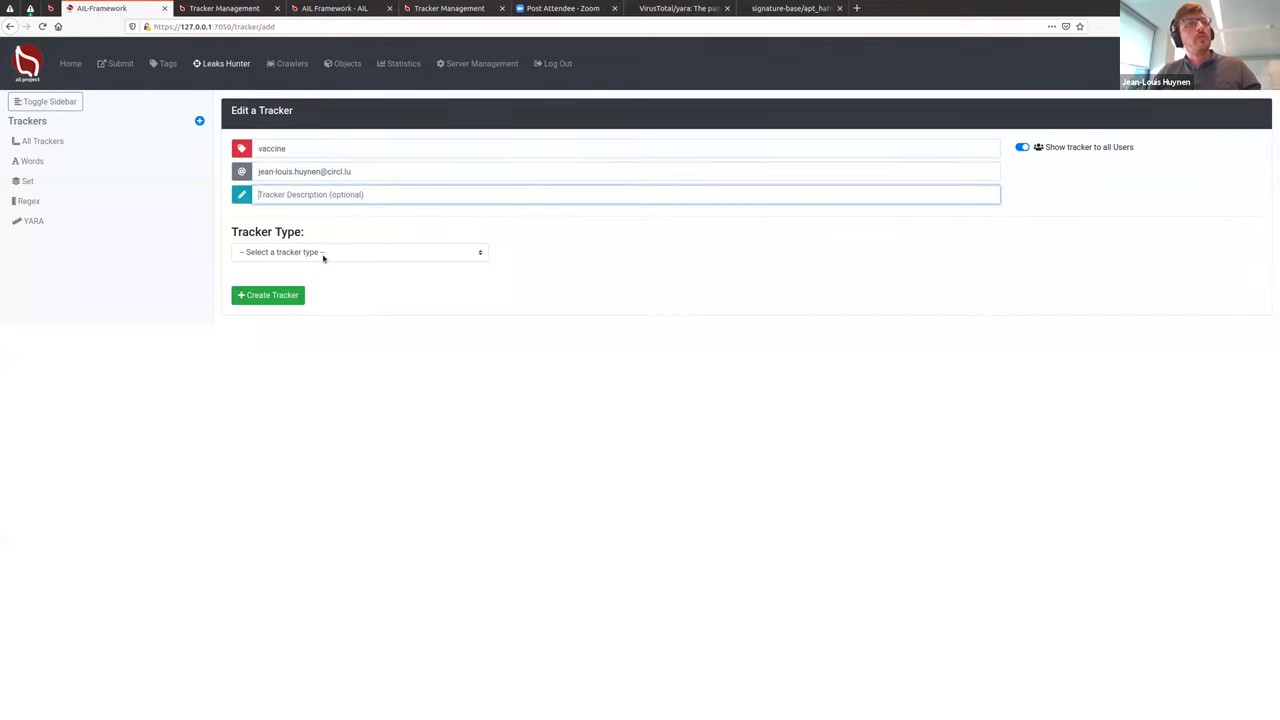
# Step: Fill in the copied vax.yar rule as a custom rule of type YARA rule, and leave the form without creating the tracker
pyautogui.click(327, 257)
pyautogui.click(332, 326)
pyautogui.click(306, 386)
pyautogui.hotkey('ctrl', 'v')
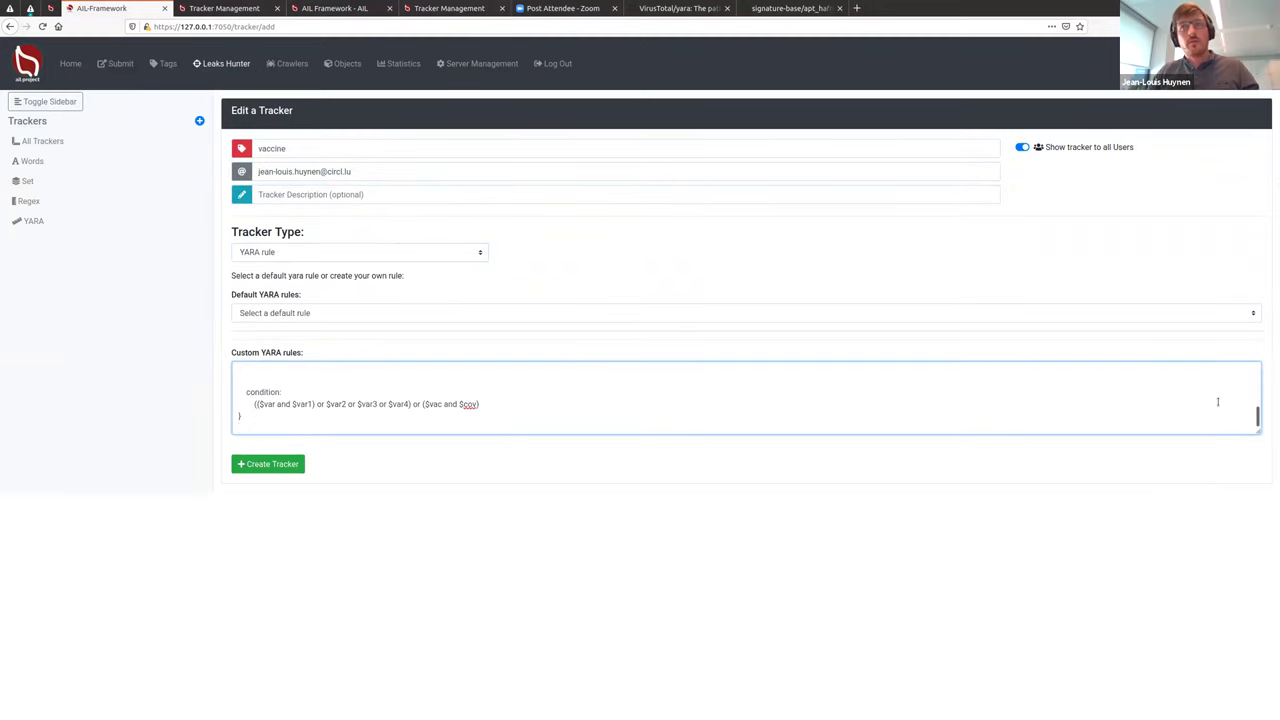
pyautogui.moveTo(1258, 433); pyautogui.dragTo(1252, 718)
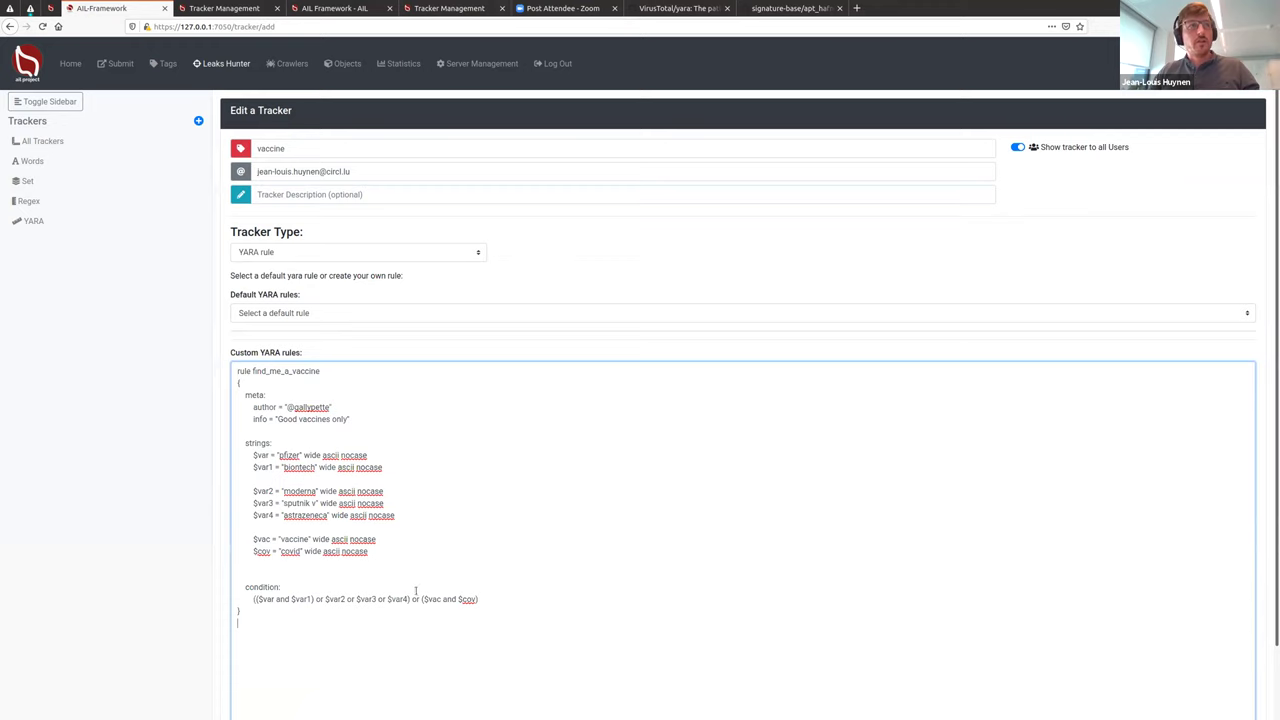
pyautogui.scroll(-1, 416, 590)
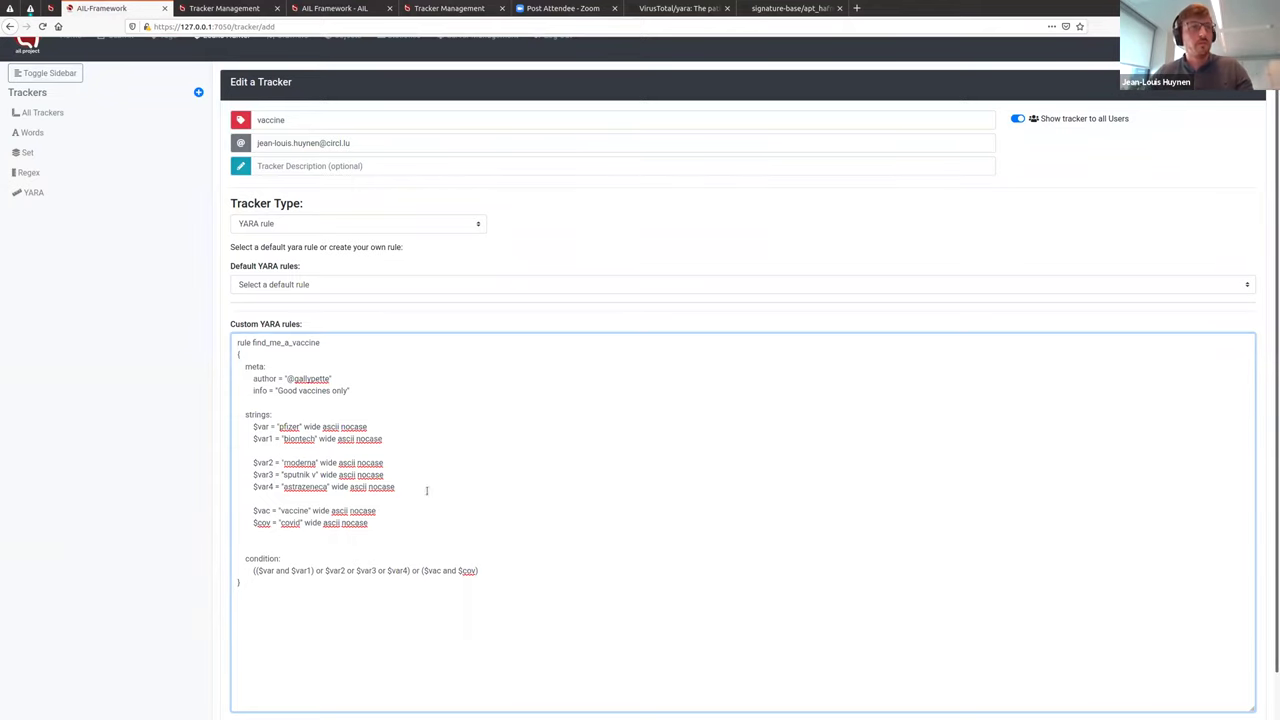
pyautogui.scroll(-1, 171, 528)
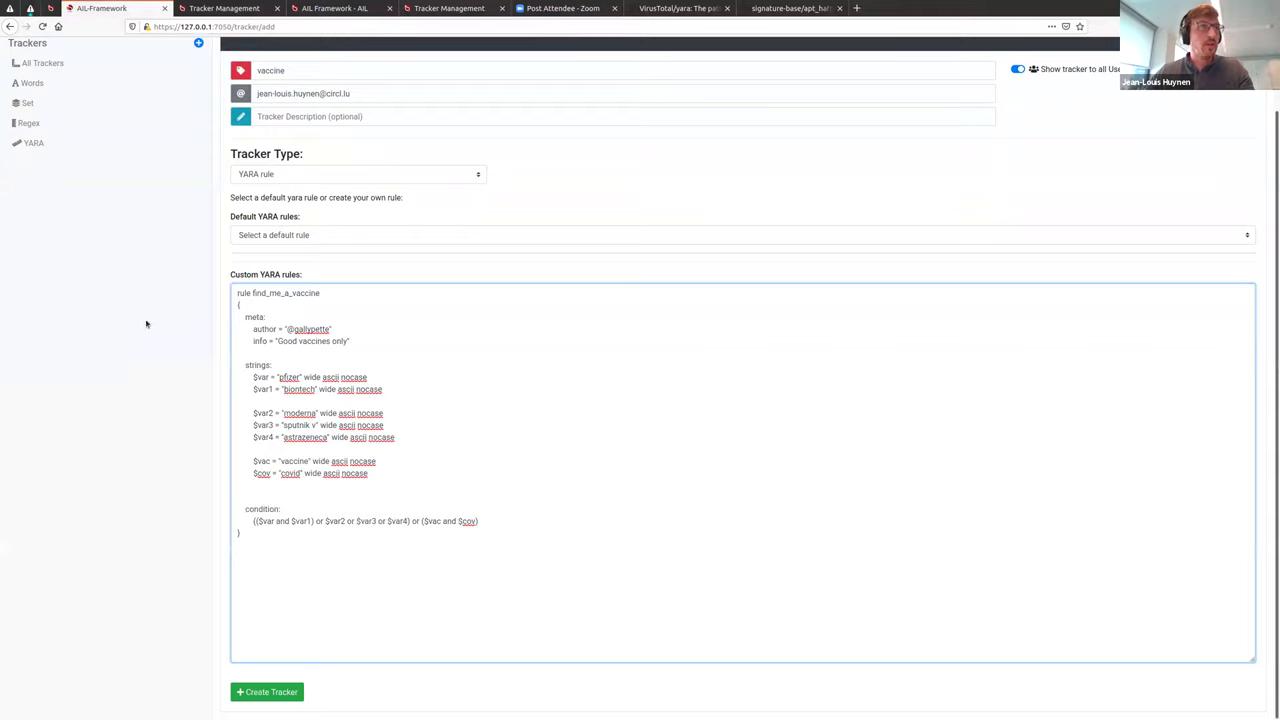
pyautogui.scroll(2, 62, 100)
pyautogui.click(10, 27)
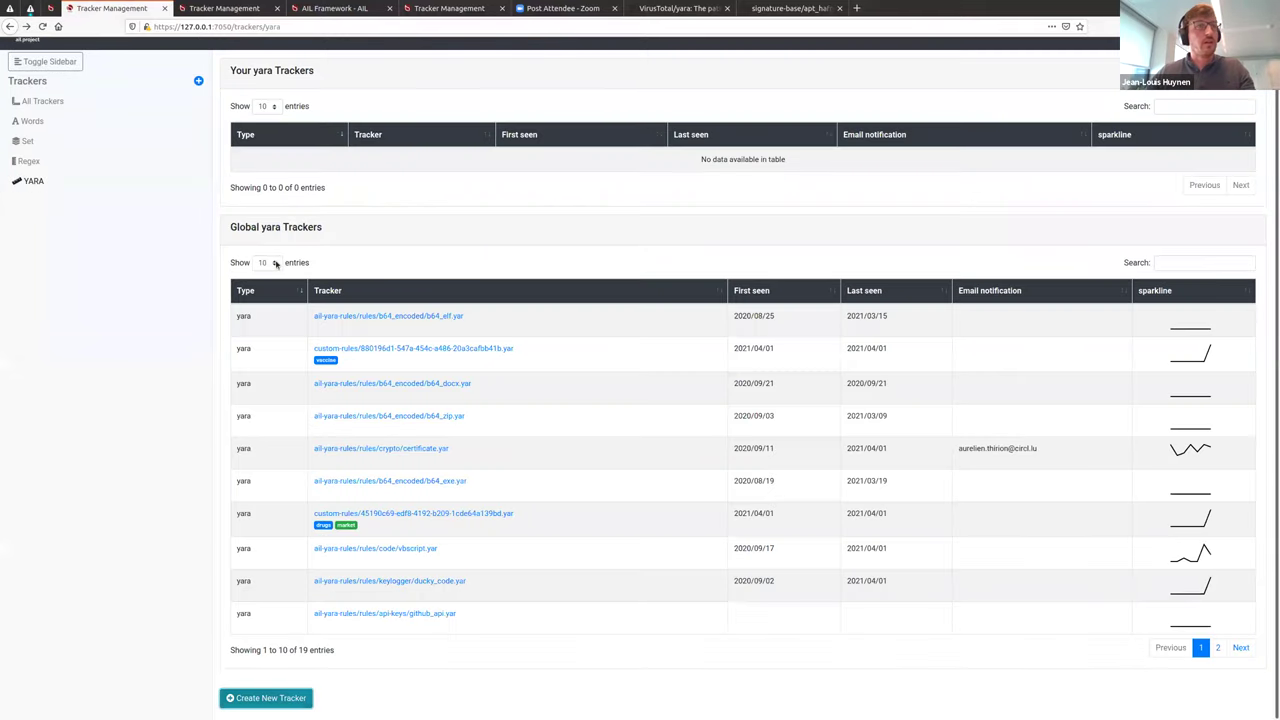
# Step: Open the existing global YARA tracker tagged "vaccine" in a new browser tab and review its rule
pyautogui.middleClick(440, 349)
pyautogui.click(231, 7)
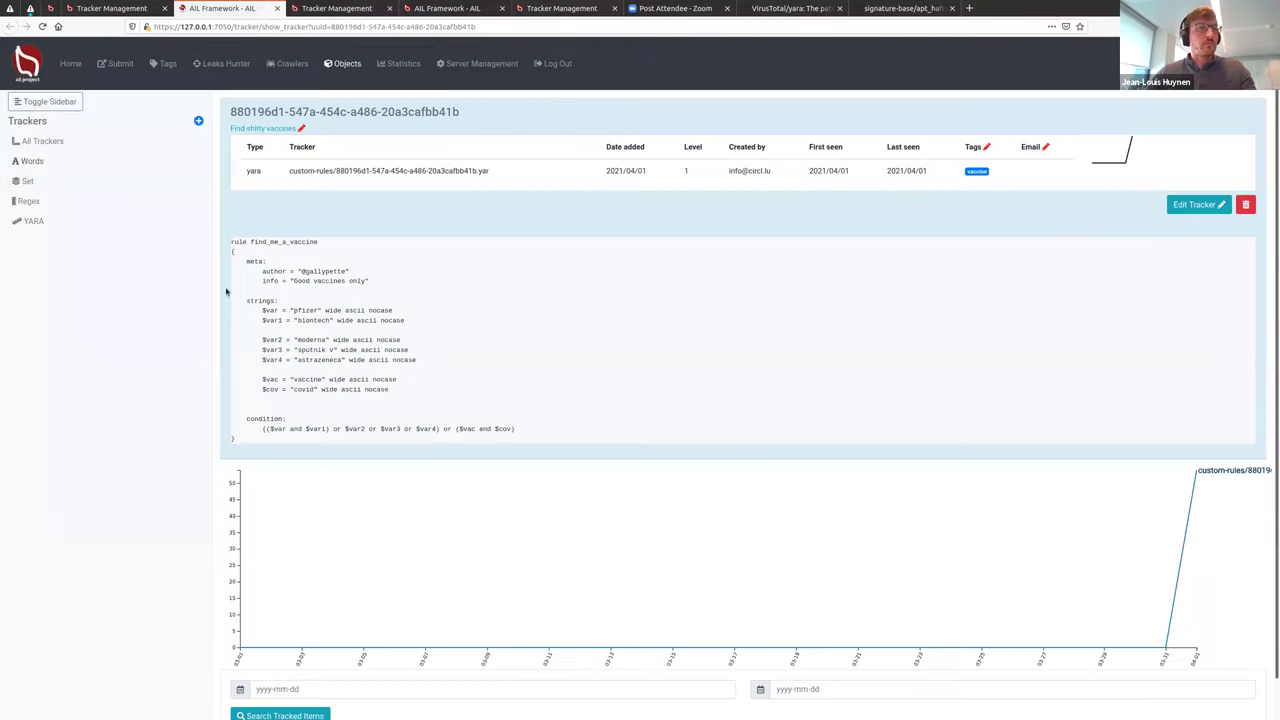
pyautogui.moveTo(297, 428); pyautogui.dragTo(232, 296)
pyautogui.click(163, 371)
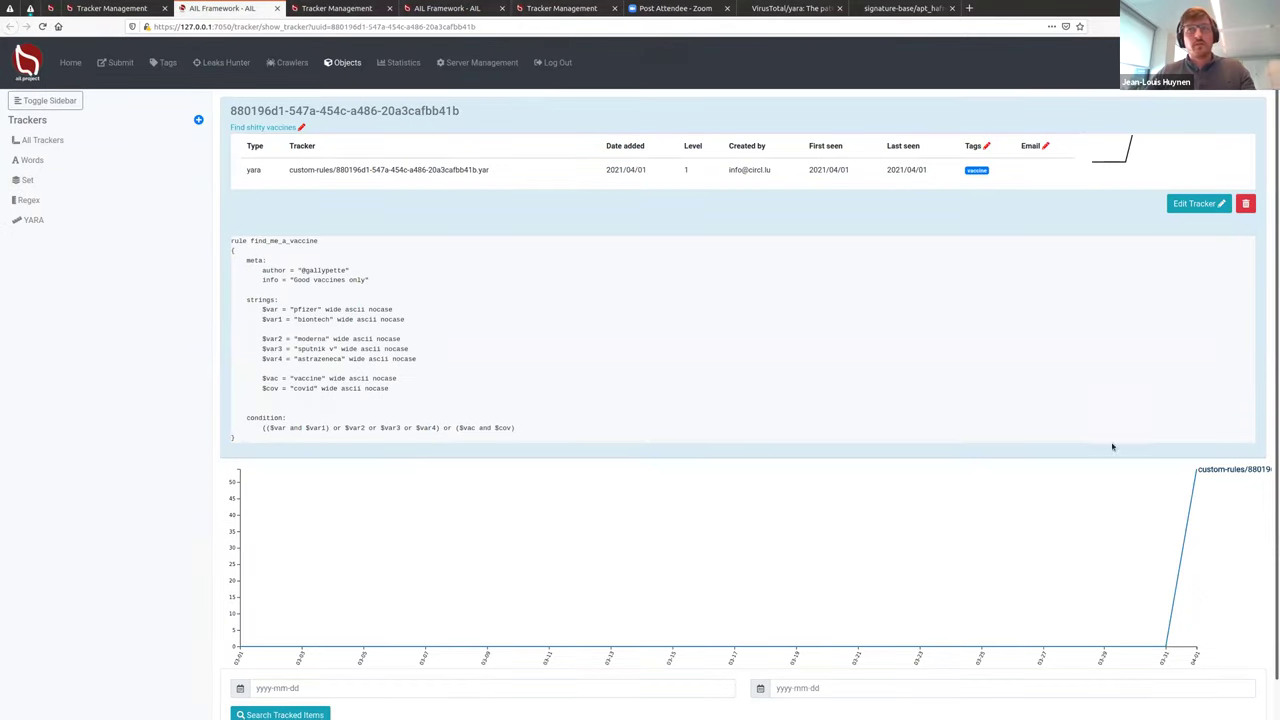
# Step: Search the tracker's tracked items for the date range 2021-03-04 to 2021-05-10 and view the item list
pyautogui.scroll(-1, 1110, 443)
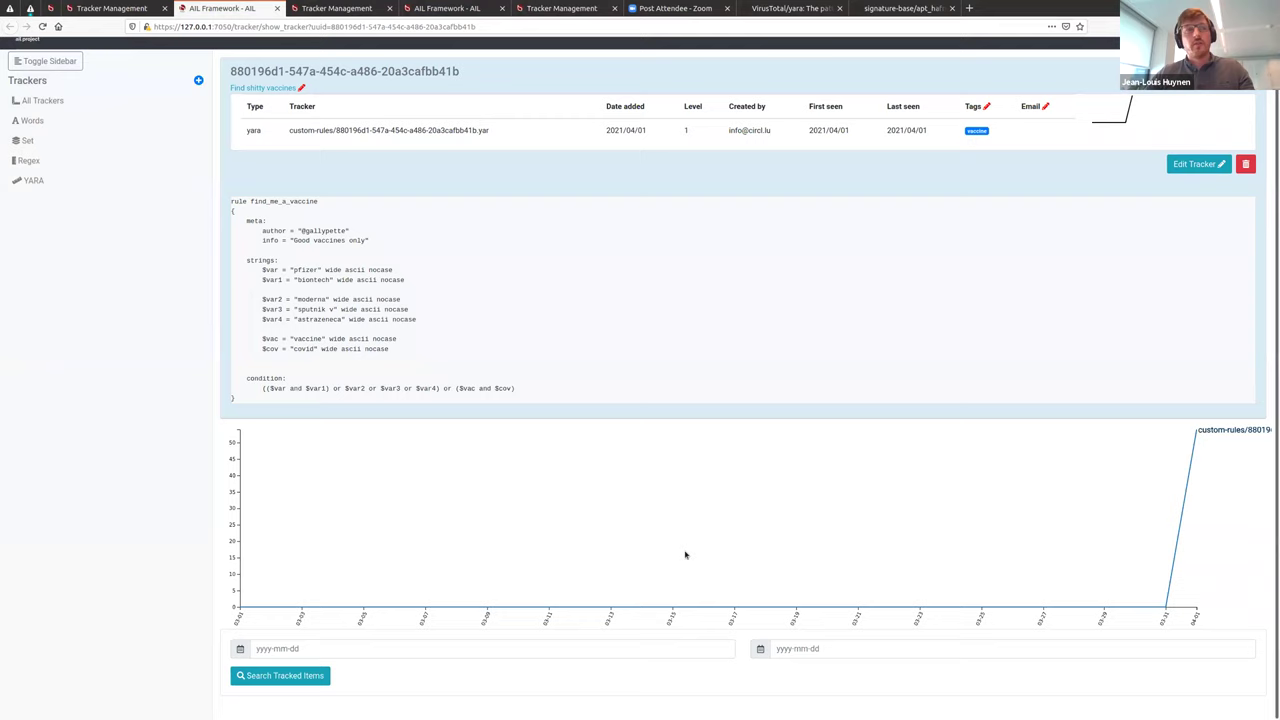
pyautogui.click(246, 650)
pyautogui.scroll(-2, 560, 640)
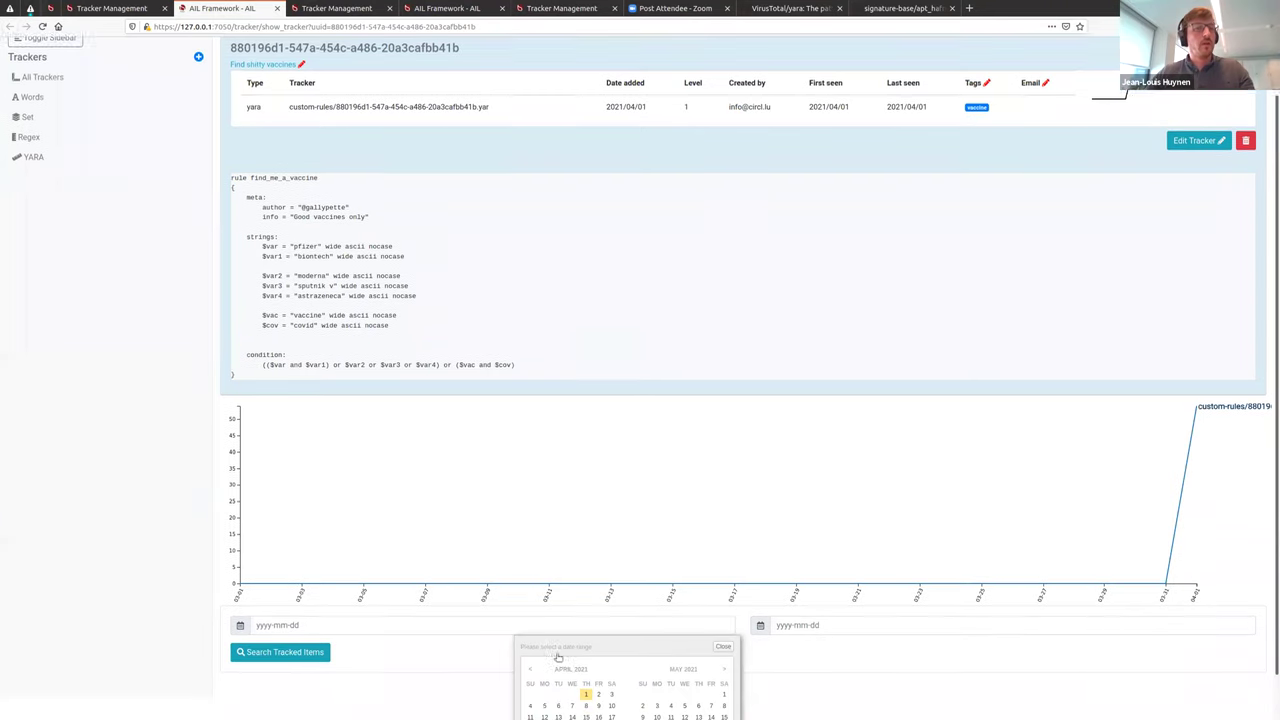
pyautogui.click(586, 645)
pyautogui.click(657, 668)
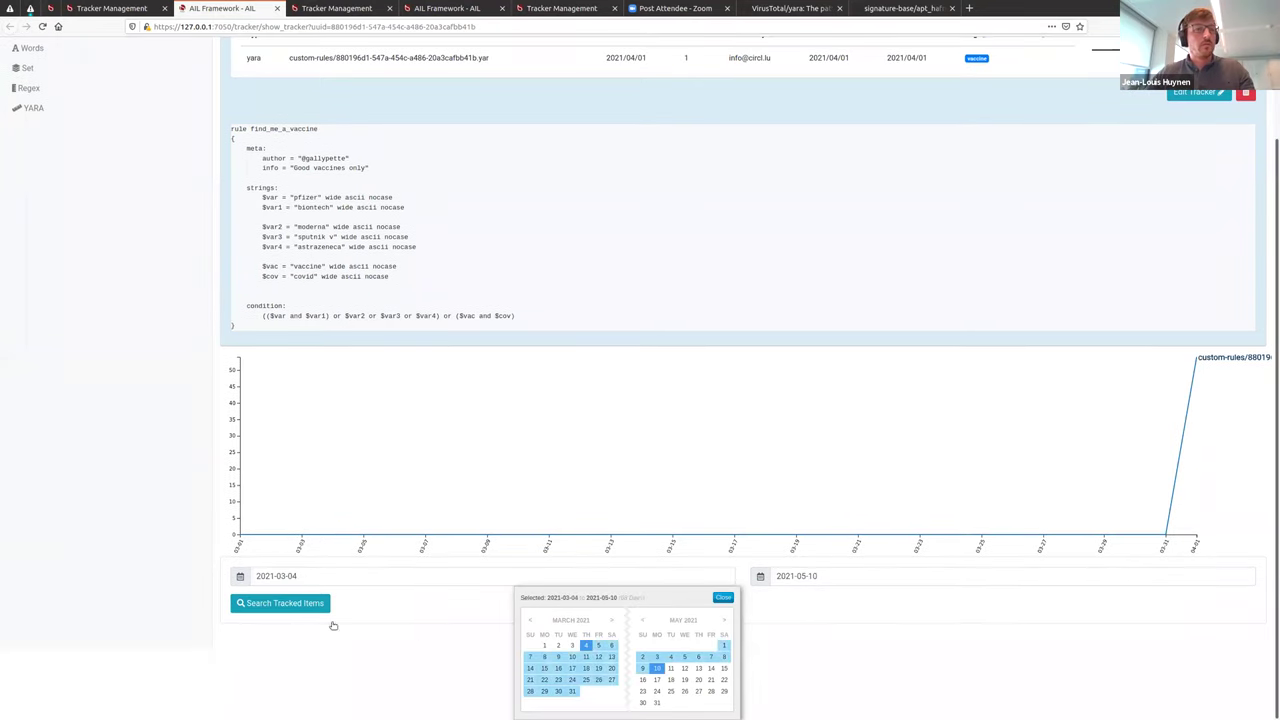
pyautogui.click(305, 604)
pyautogui.scroll(-5, 203, 500)
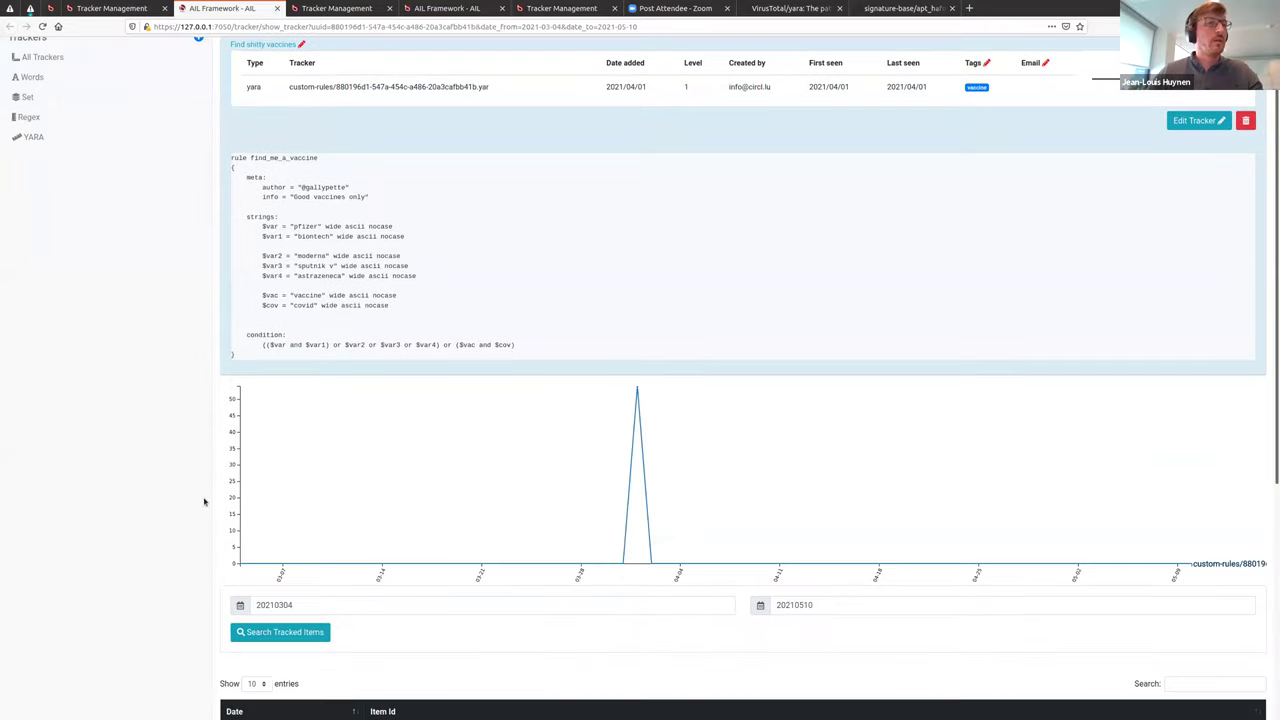
pyautogui.scroll(1, 250, 474)
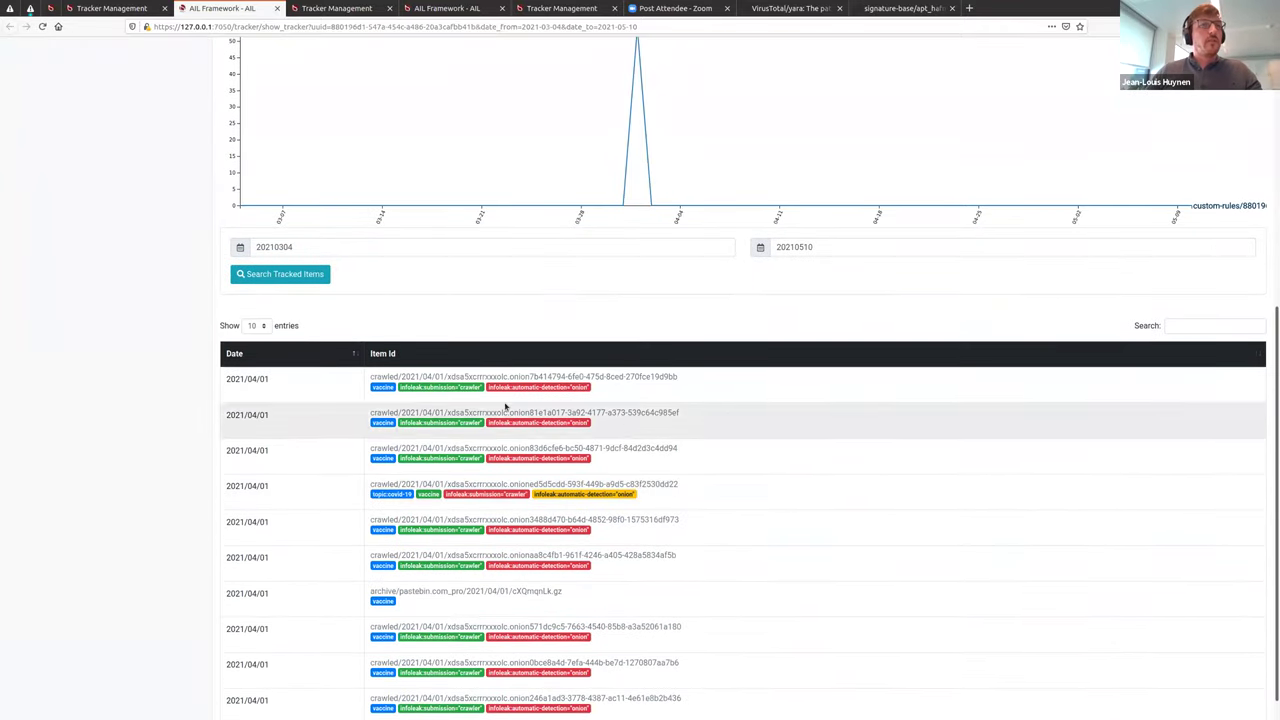
# Step: Open the first matched xdsa5xcrrrxxxolc.onion item in a new tab, inspect its page screenshot at full resolution, and close it
pyautogui.middleClick(478, 377)
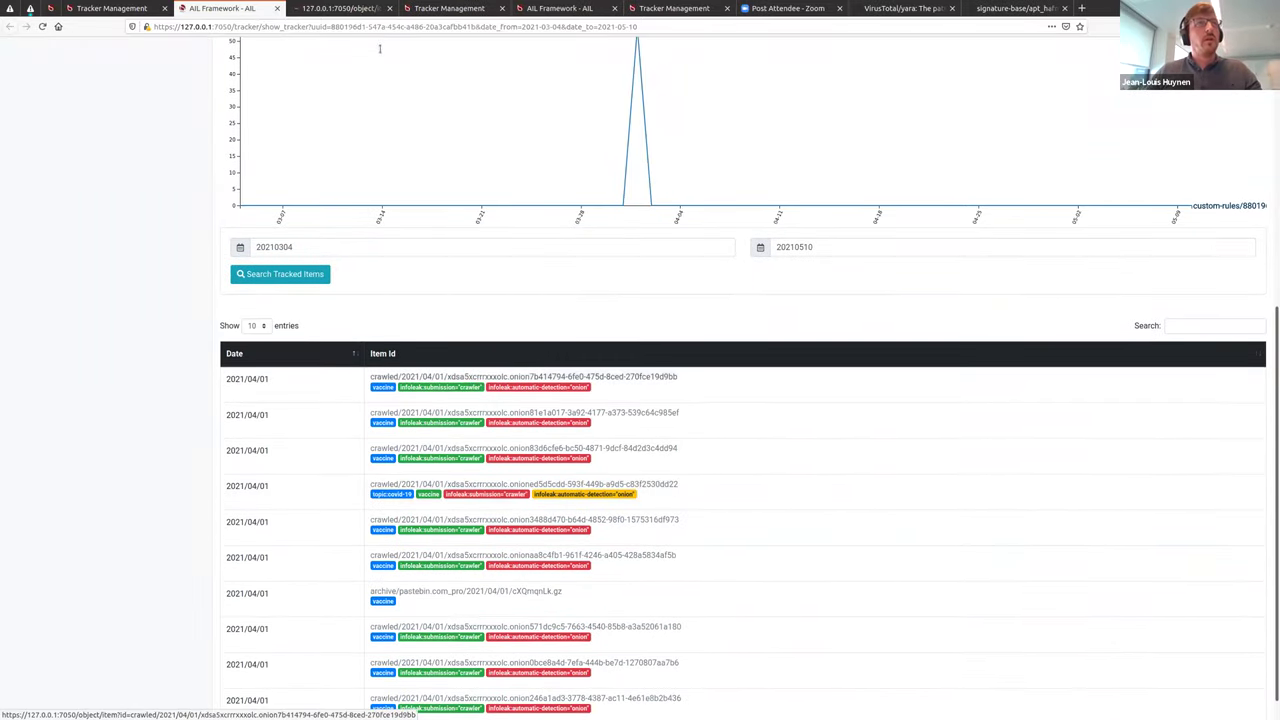
pyautogui.click(340, 8)
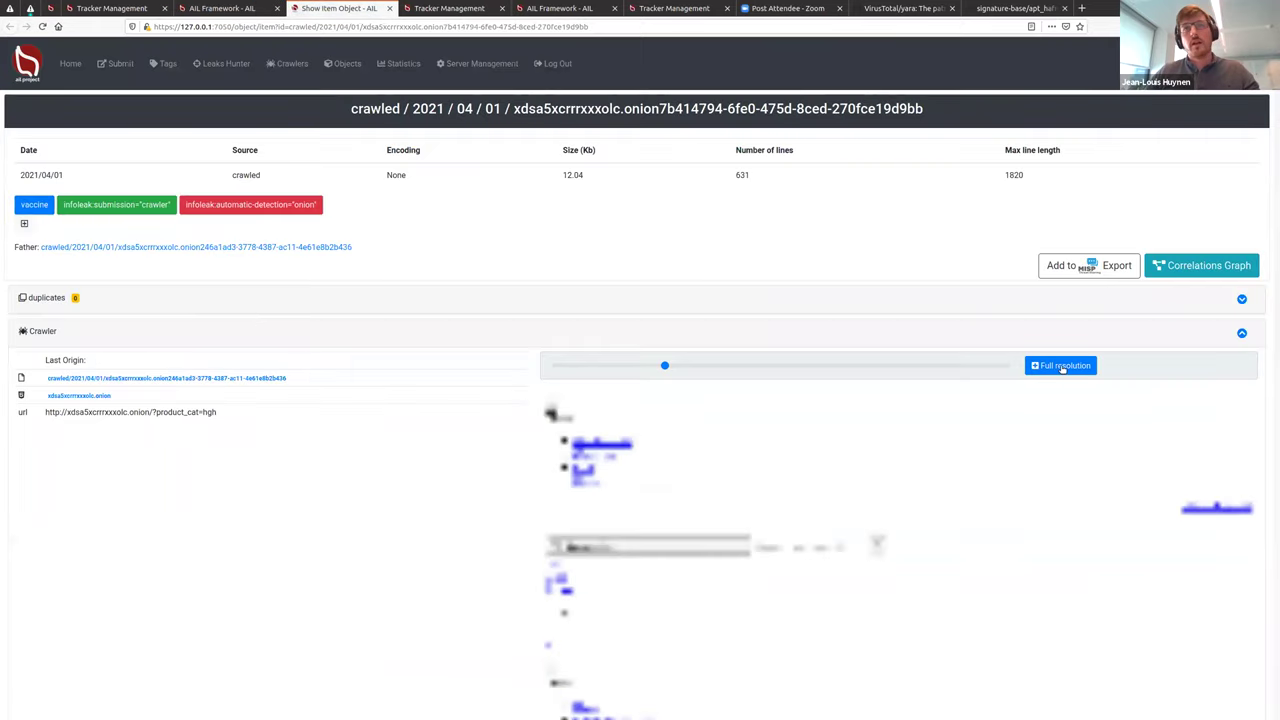
pyautogui.click(1060, 365)
pyautogui.scroll(-10, 967, 493)
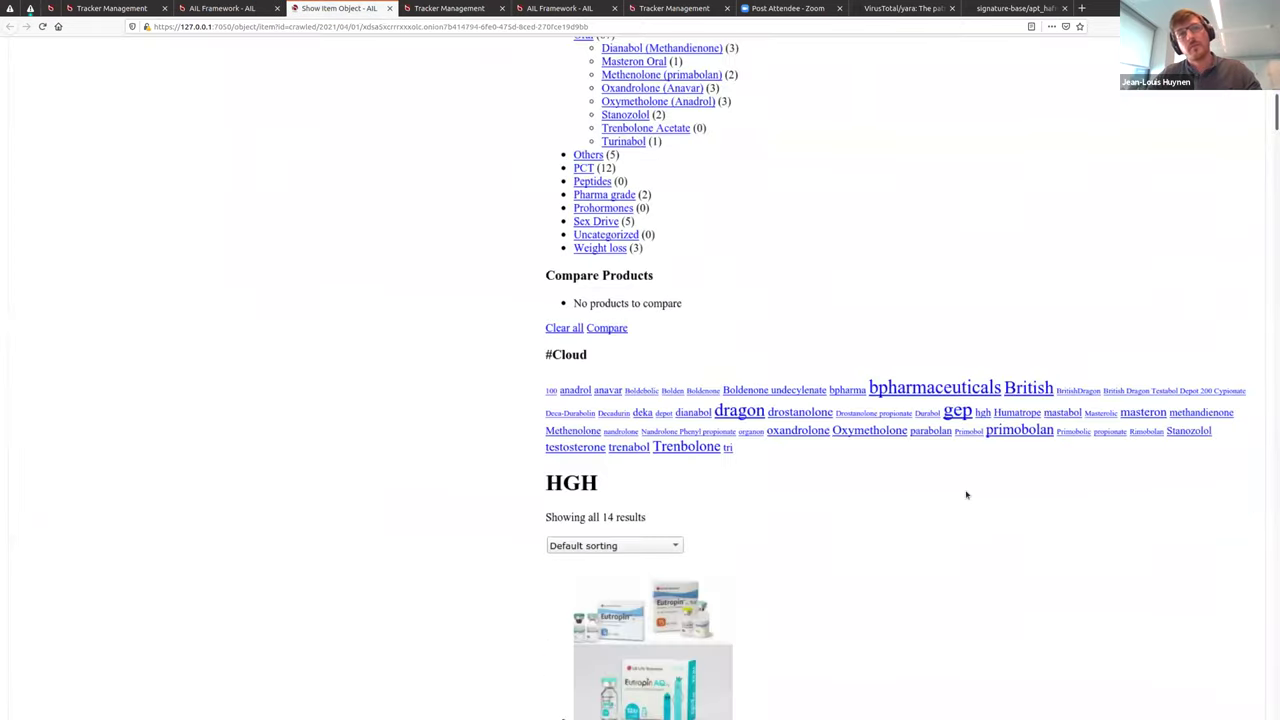
pyautogui.scroll(-12, 966, 494)
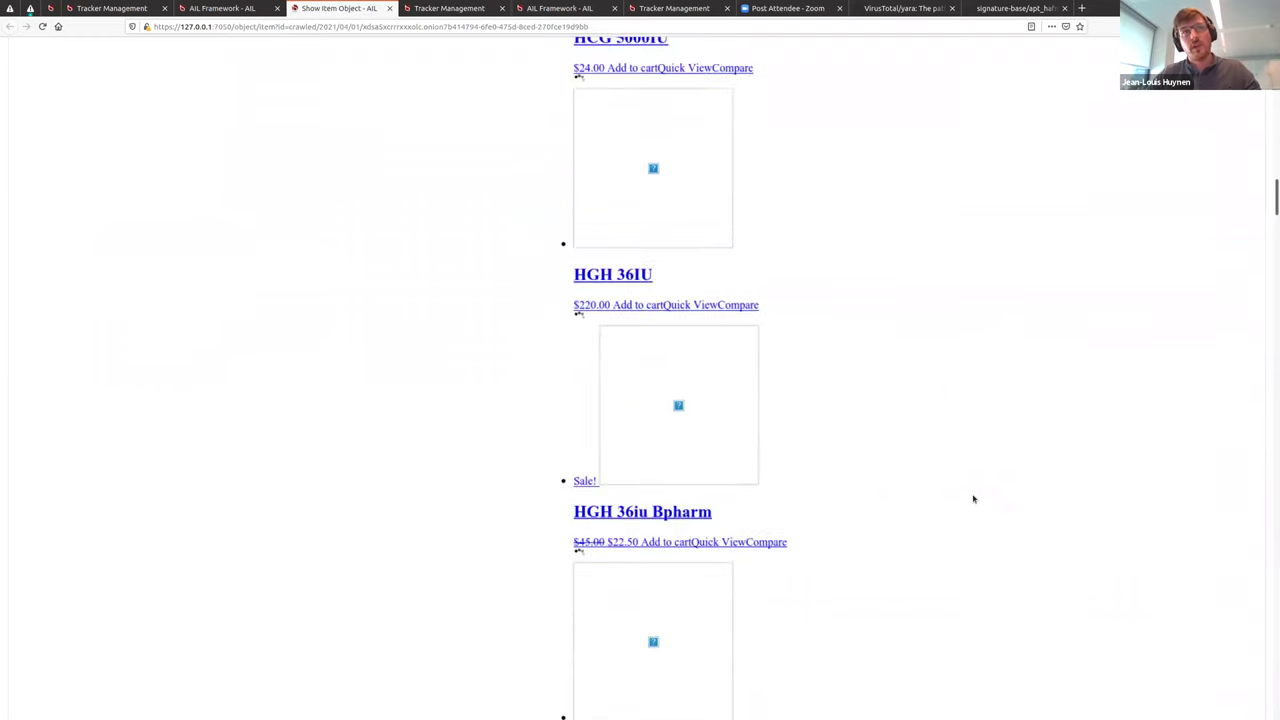
pyautogui.scroll(8, 628, 388)
pyautogui.scroll(15, 628, 388)
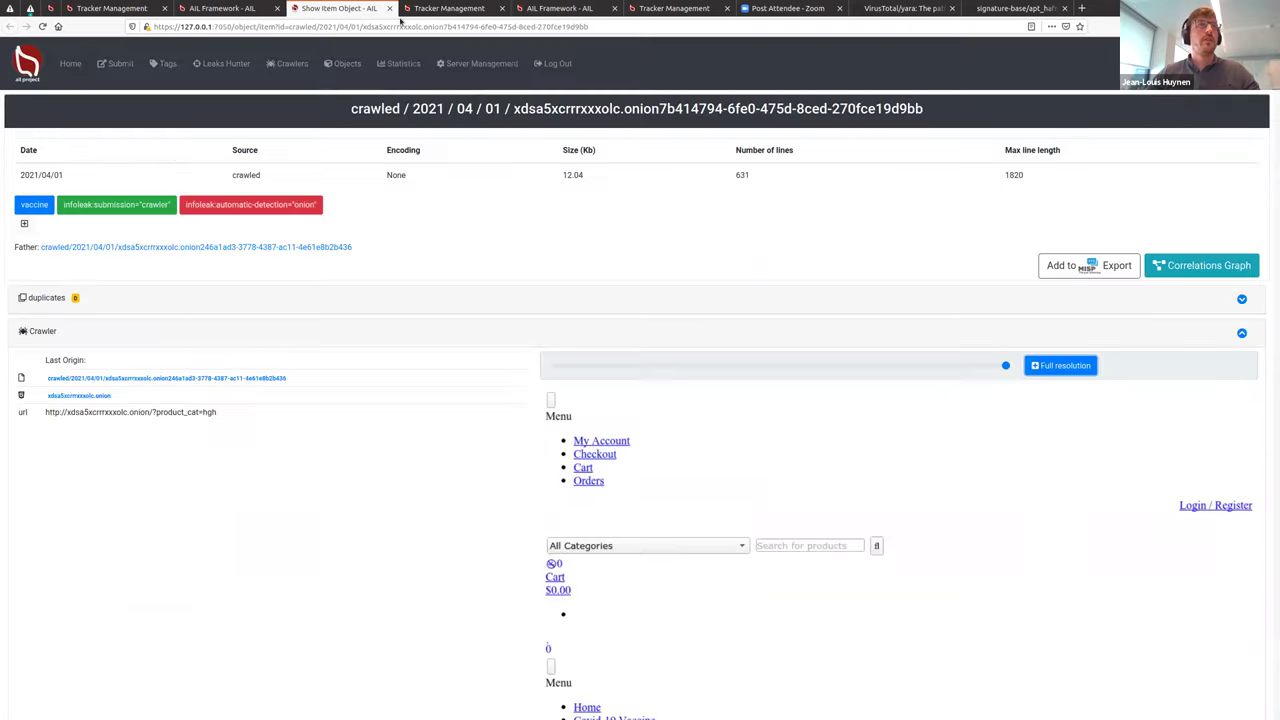
pyautogui.hotkey('ctrl', 'w')
# Step: Open the matched pastebin.com_pro item cXQmqnLk.gz in a new tab, read its content, check its html2text view, and close it
pyautogui.scroll(-1, 480, 500)
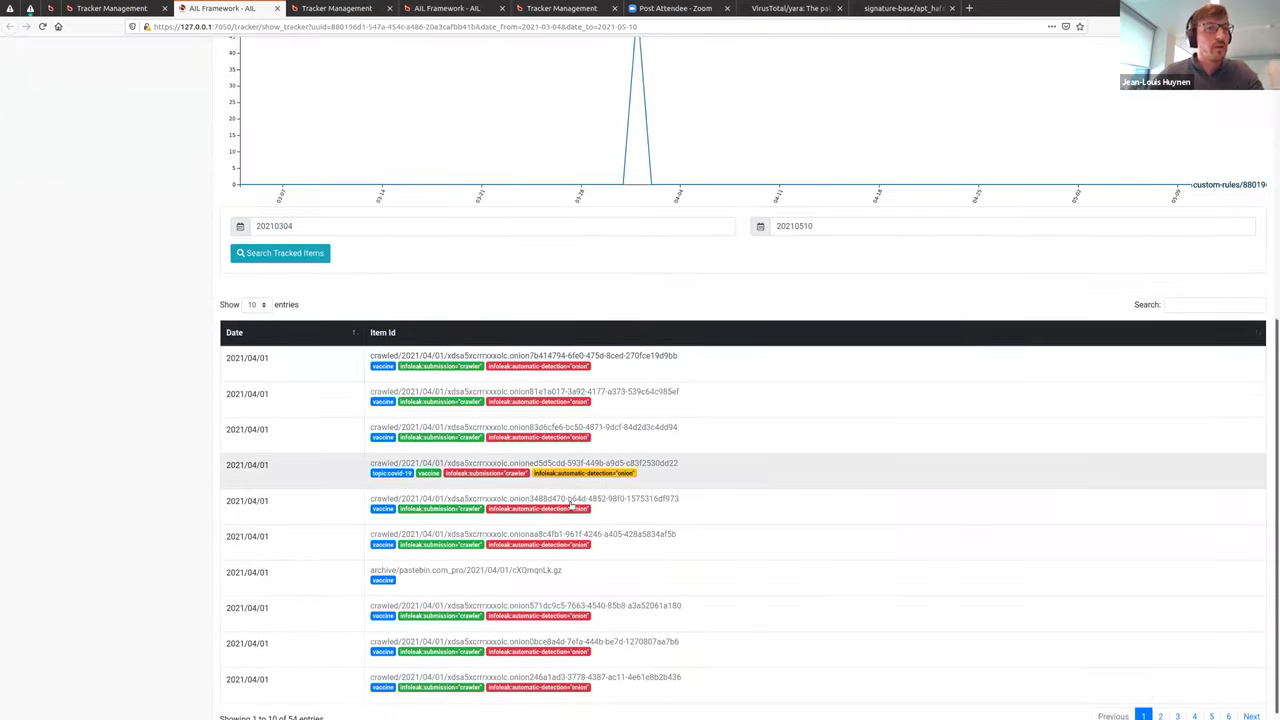
pyautogui.scroll(1, 480, 565)
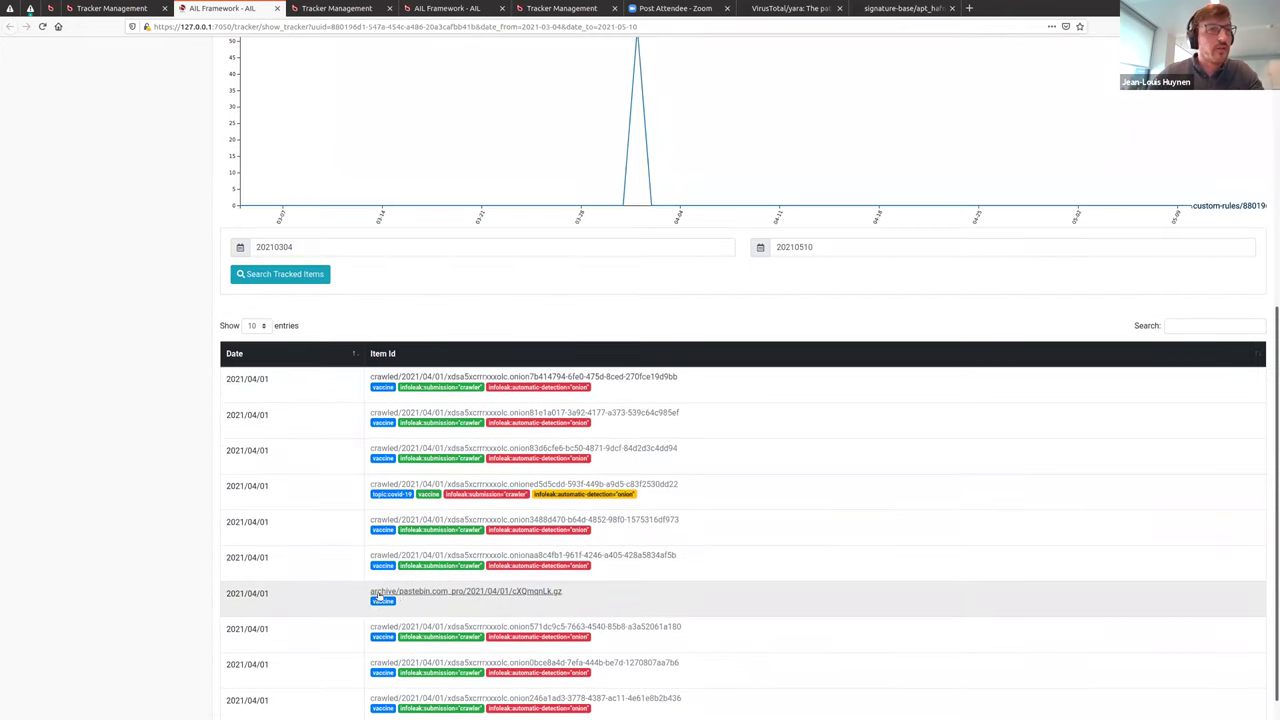
pyautogui.middleClick(435, 598)
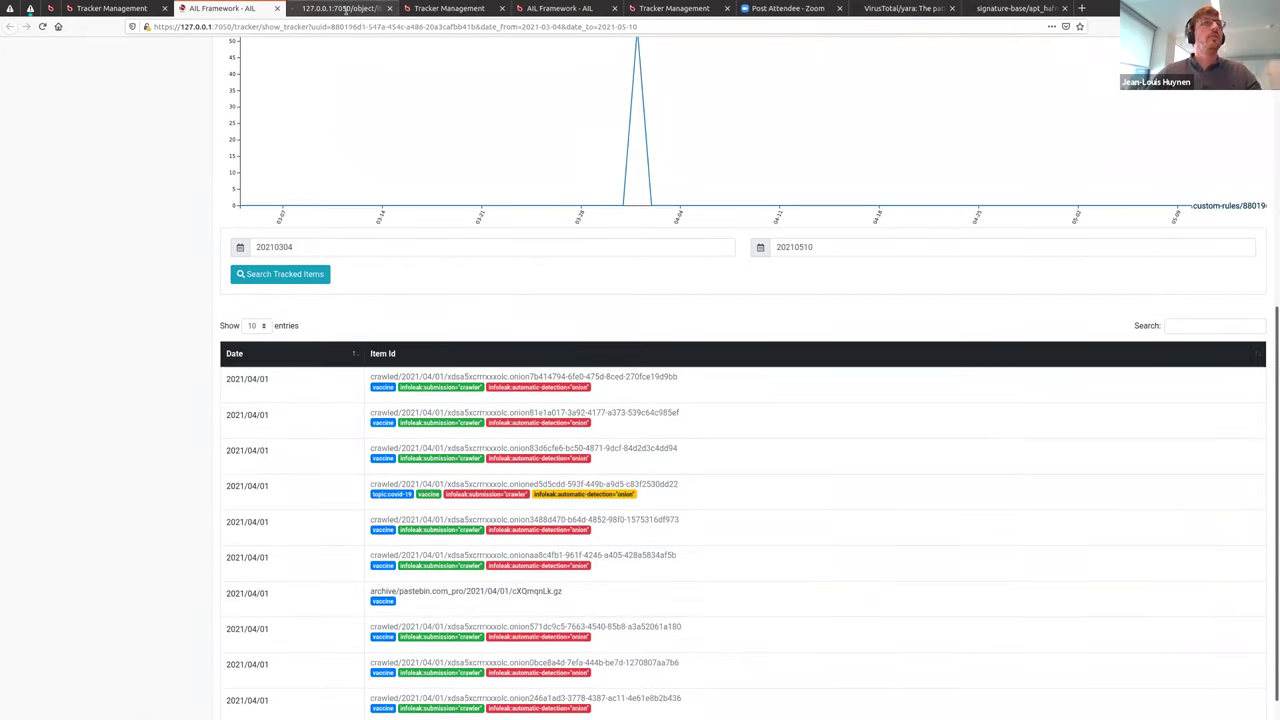
pyautogui.hotkey('ctrl', 'Tab')
pyautogui.moveTo(47, 335); pyautogui.dragTo(154, 372)
pyautogui.click(103, 363)
pyautogui.moveTo(72, 330); pyautogui.dragTo(145, 393)
pyautogui.click(145, 393)
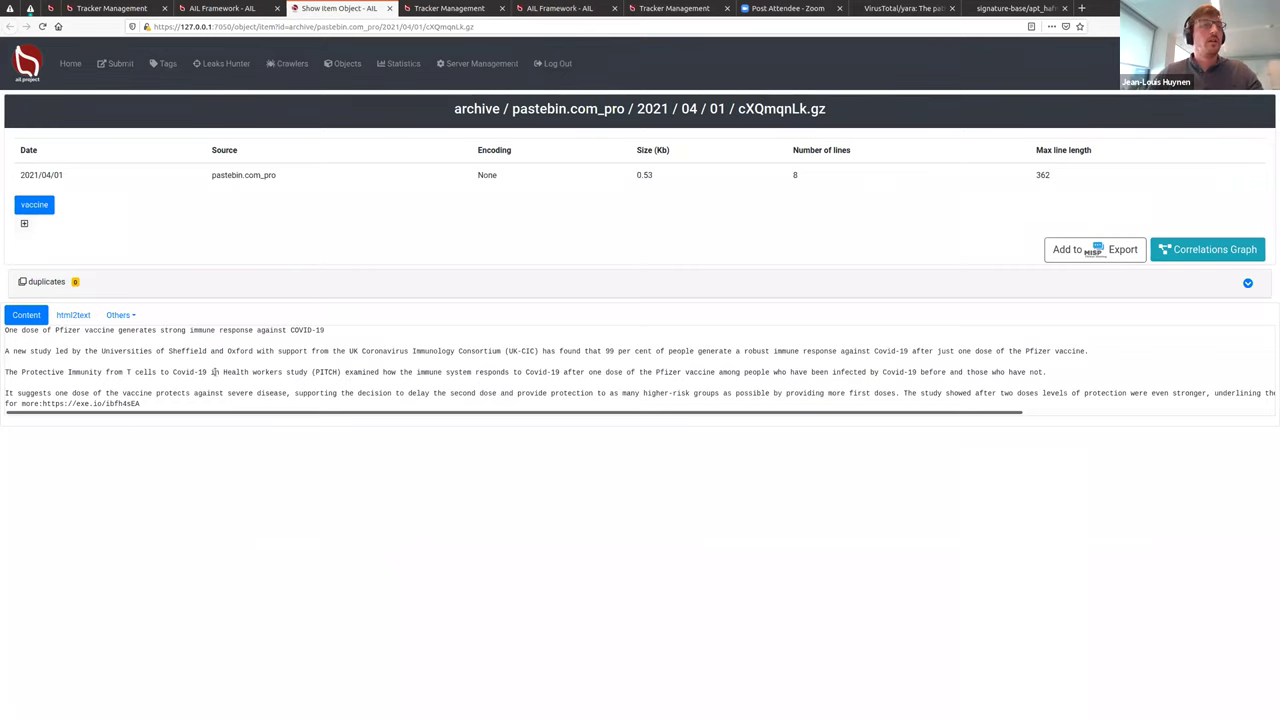
pyautogui.moveTo(43, 403); pyautogui.dragTo(155, 404)
pyautogui.click(153, 408)
pyautogui.click(43, 403)
pyautogui.click(81, 315)
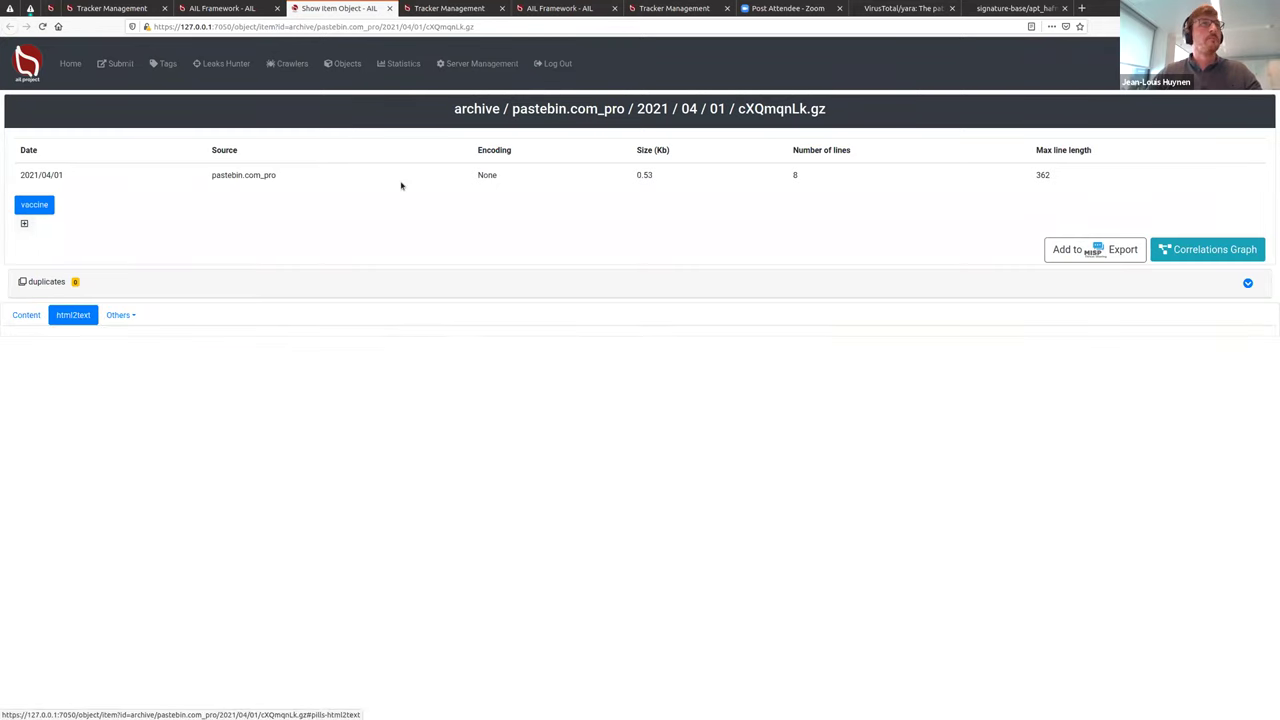
pyautogui.click(389, 8)
# Step: From the YARA trackers list, open the custom tracker tagged "drugs" and "market" in a new tab and review its rule's strings and condition
pyautogui.scroll(5, 243, 274)
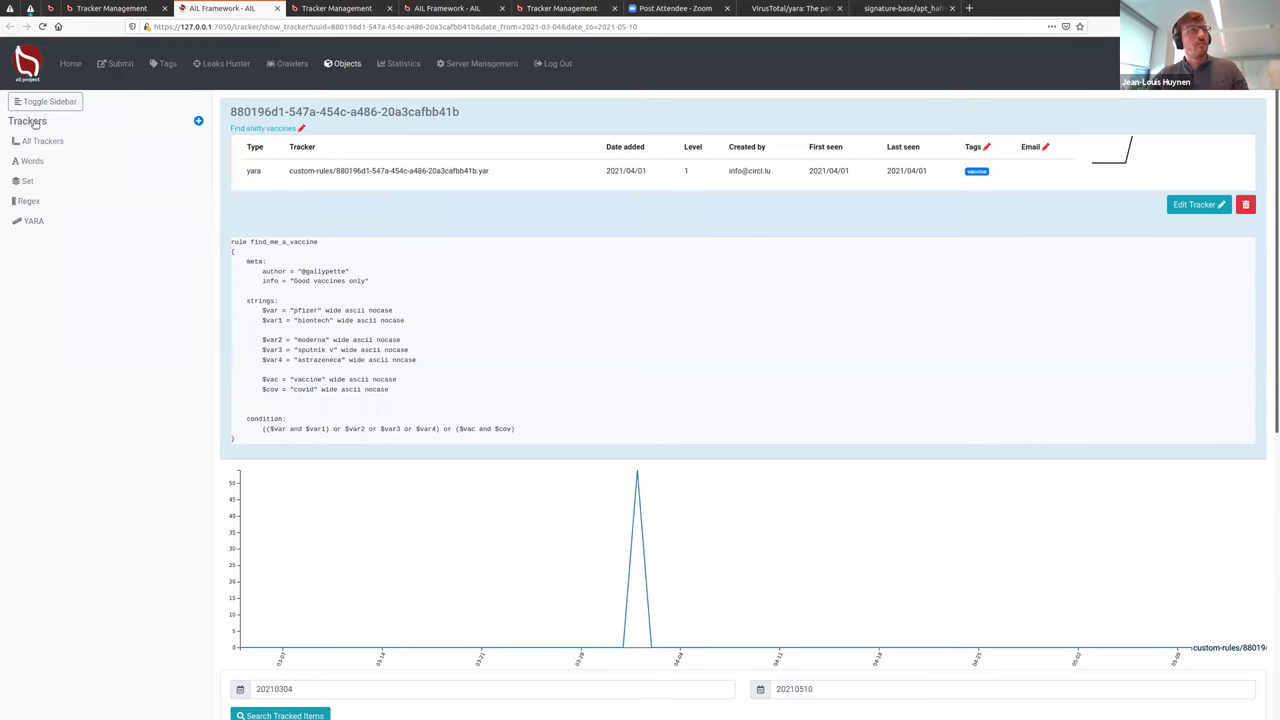
pyautogui.click(38, 220)
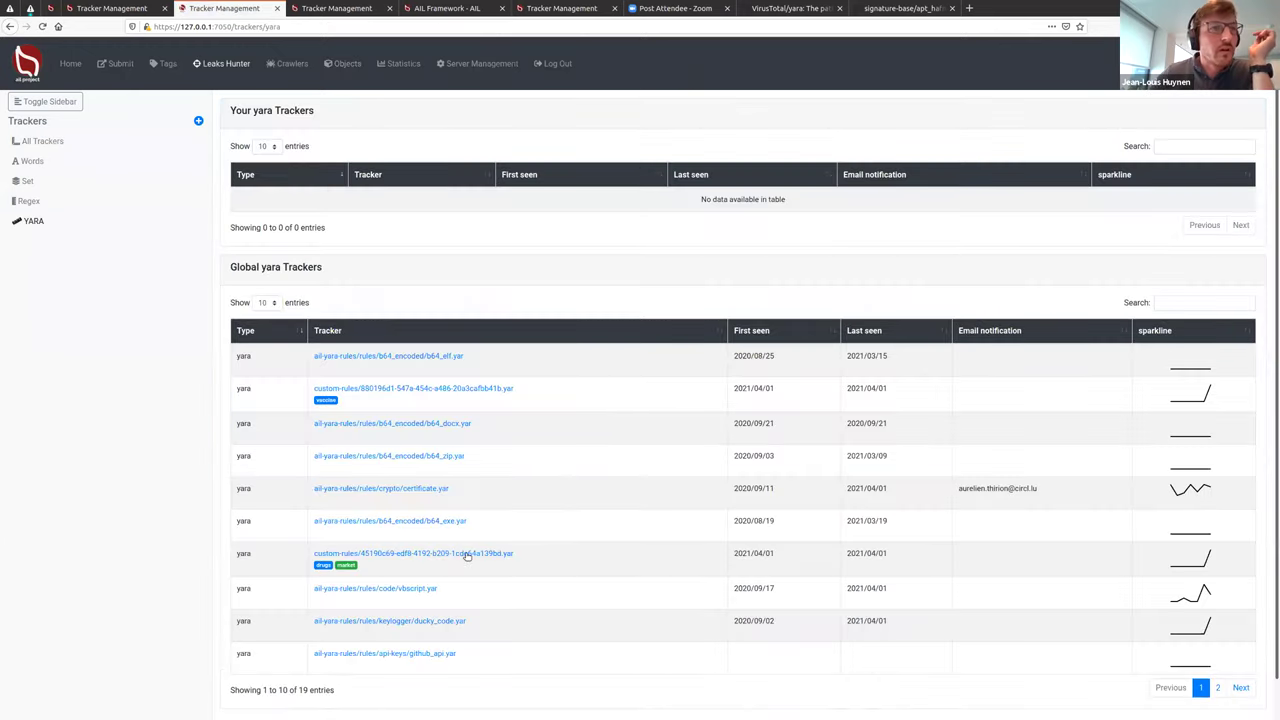
pyautogui.click(472, 553)
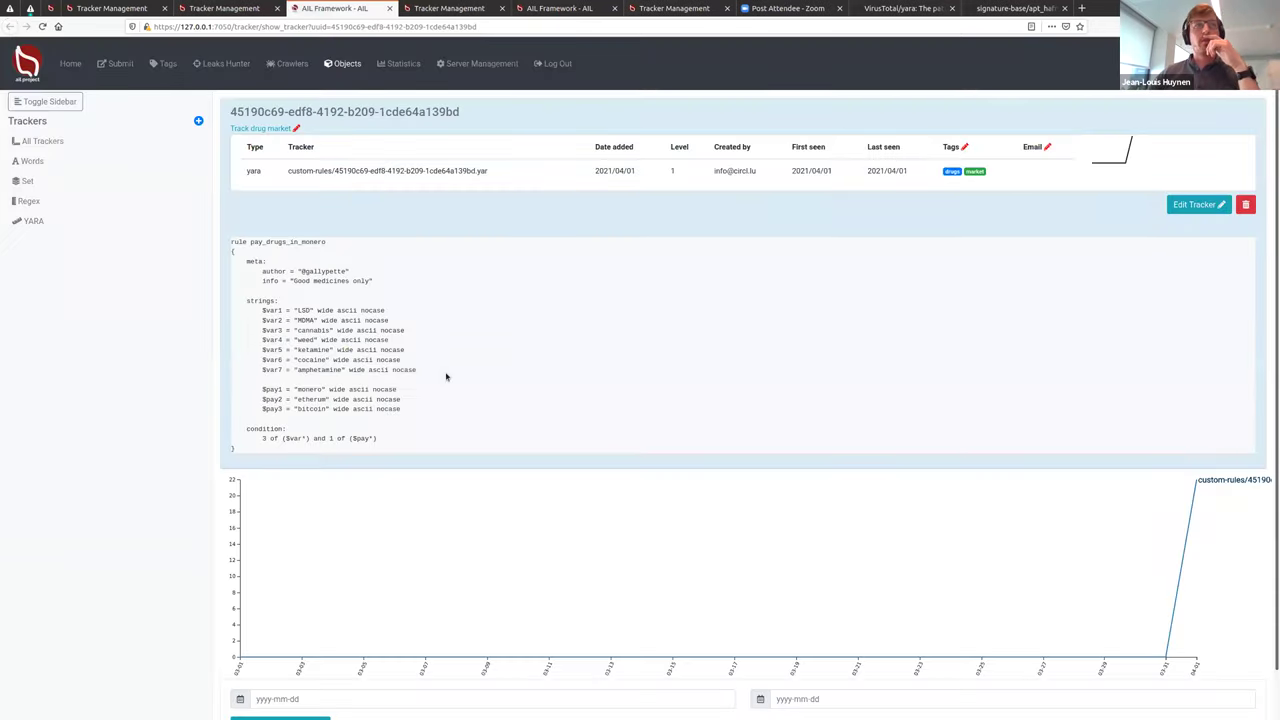
pyautogui.moveTo(264, 438); pyautogui.dragTo(306, 438)
pyautogui.click(302, 310)
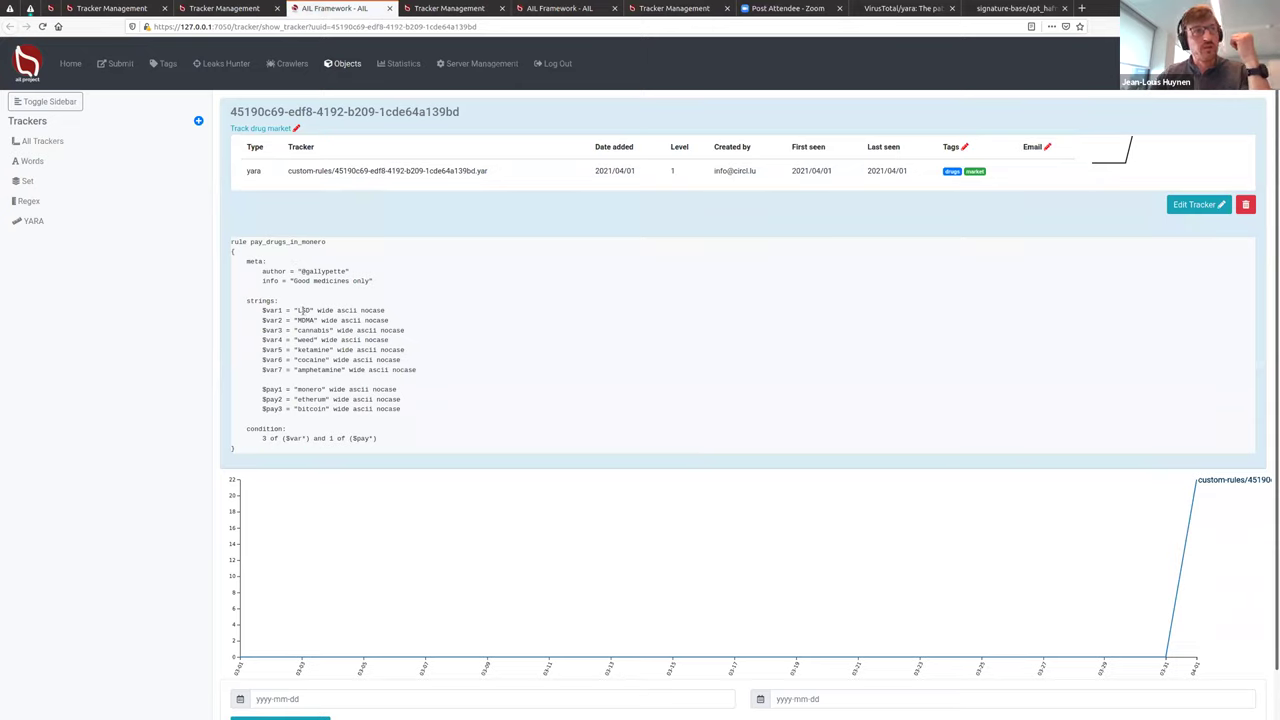
pyautogui.moveTo(288, 389); pyautogui.dragTo(325, 409)
pyautogui.click(336, 424)
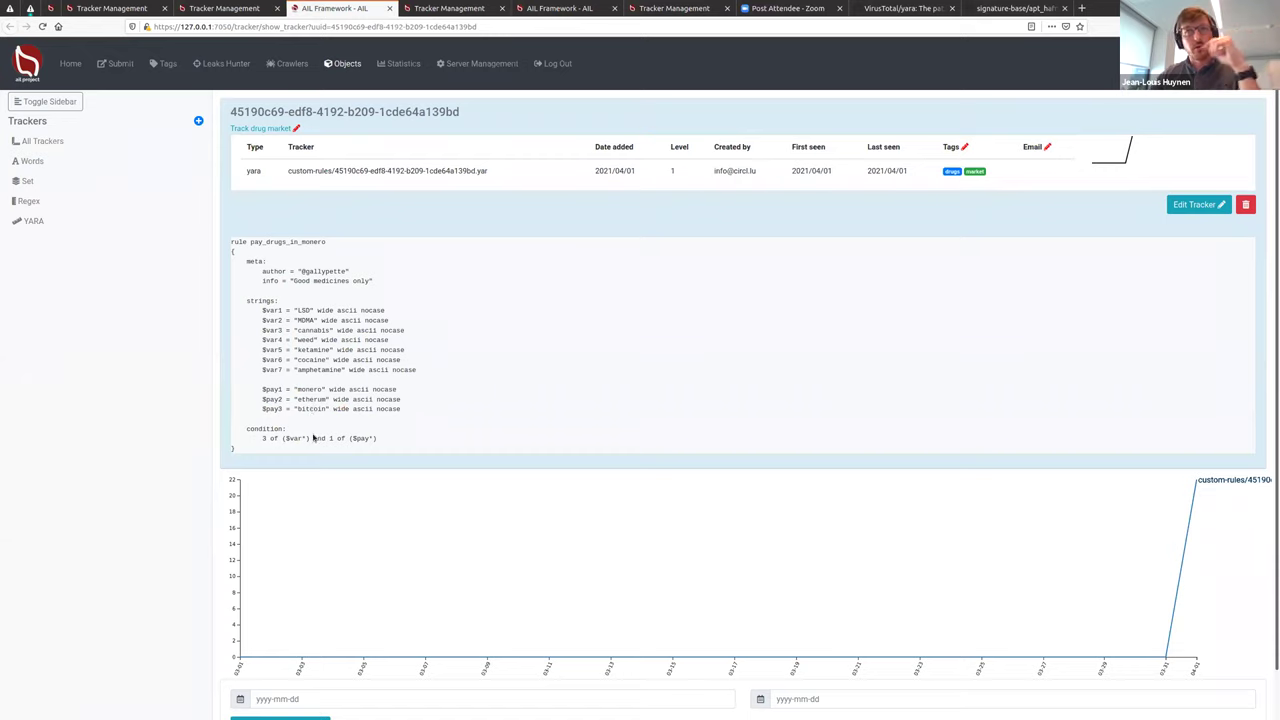
# Step: Search the drug market tracker's tracked items for the single day 2021-04-01 and view the item list
pyautogui.scroll(-1, 800, 483)
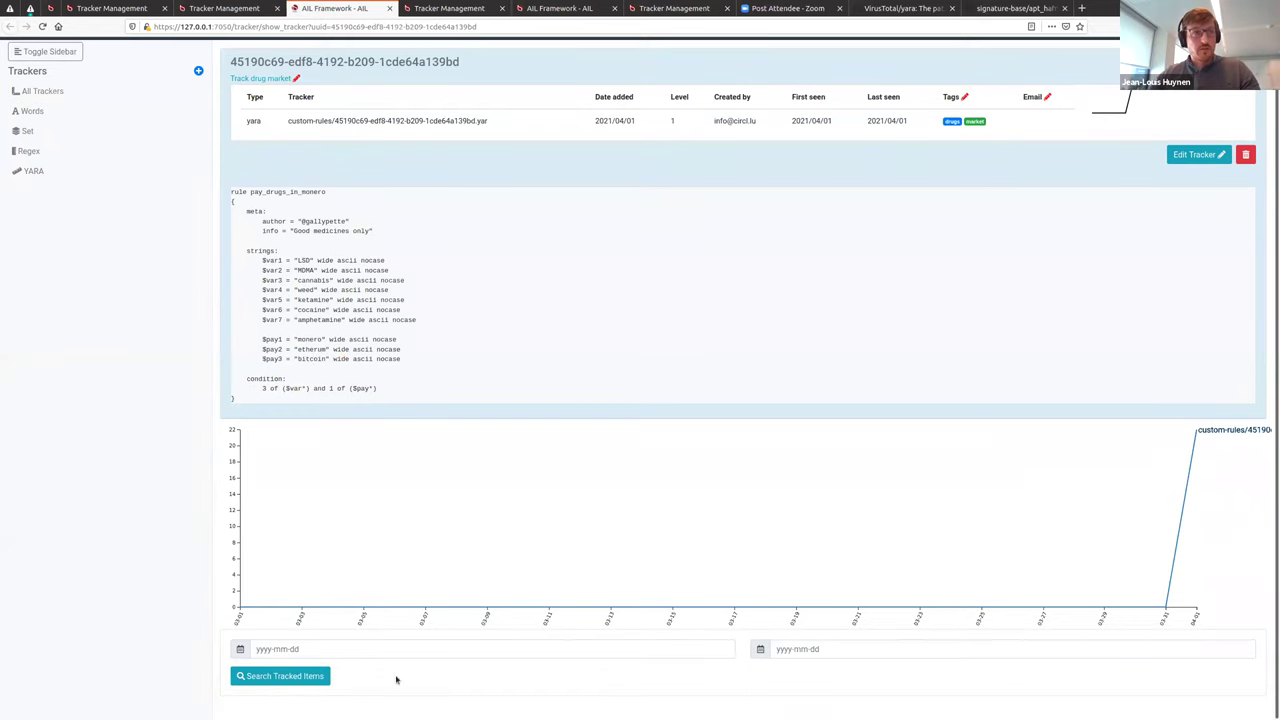
pyautogui.click(300, 677)
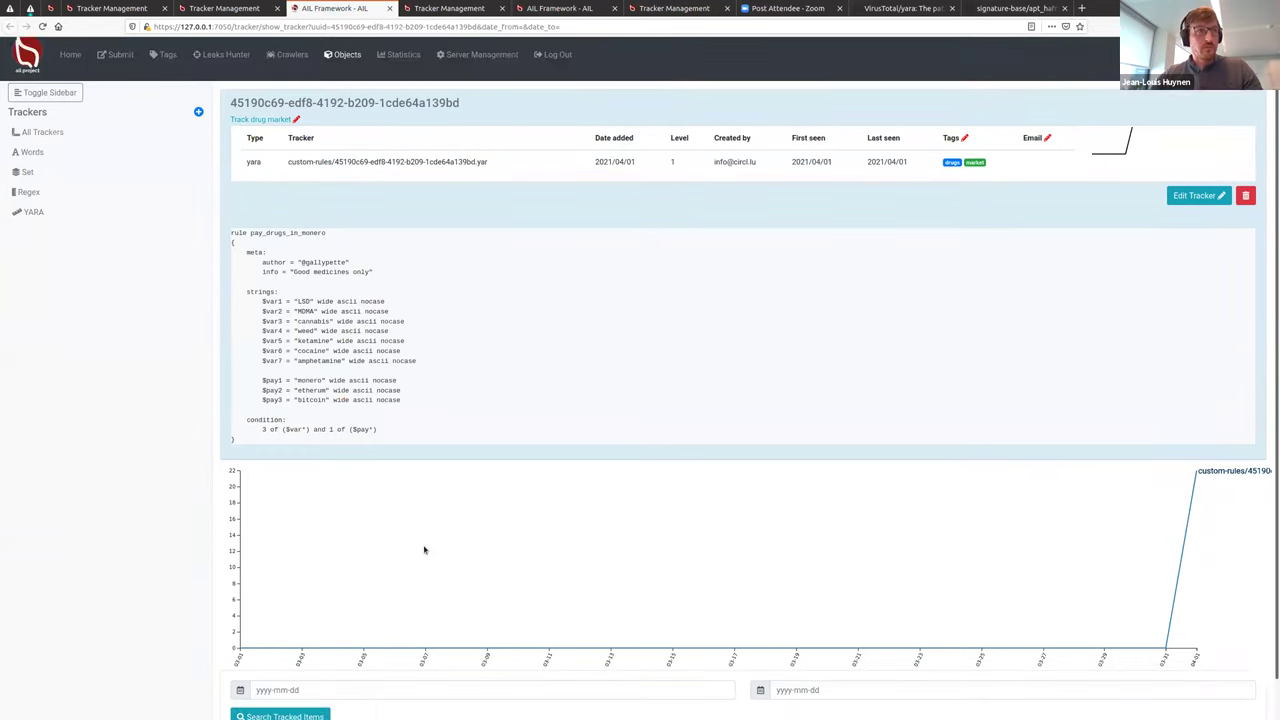
pyautogui.scroll(-1, 424, 549)
pyautogui.click(247, 650)
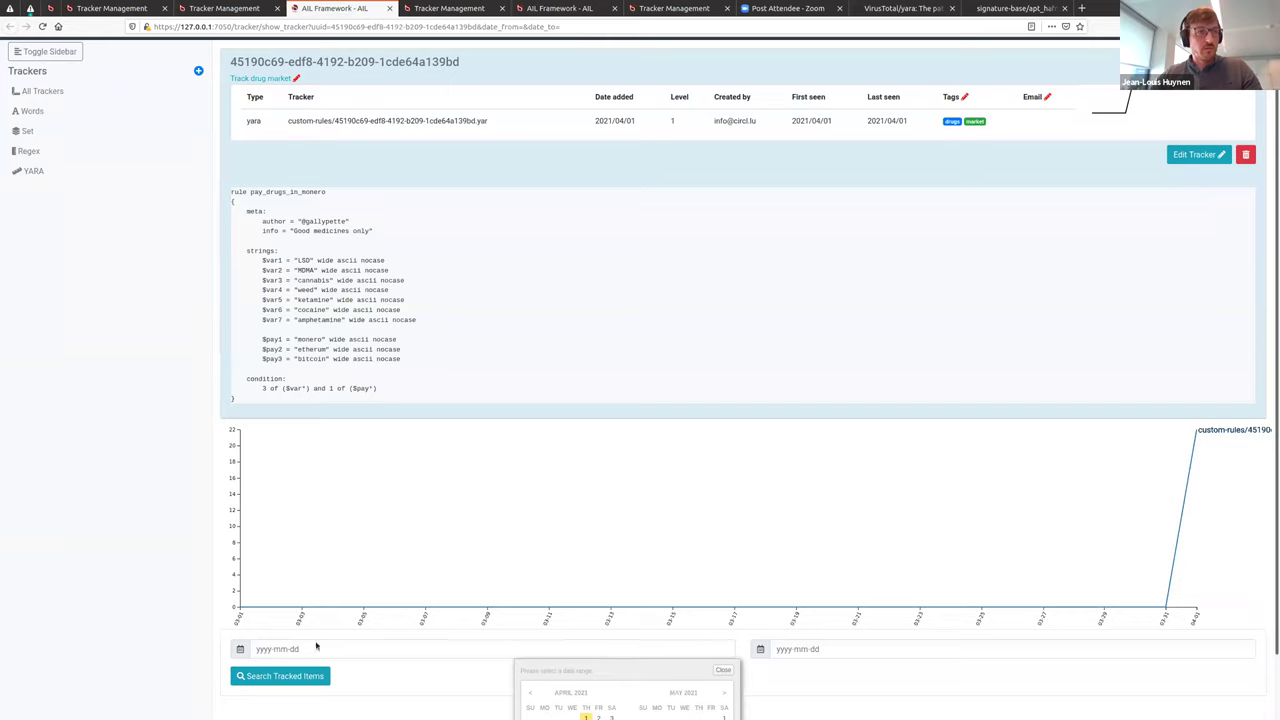
pyautogui.doubleClick(586, 716)
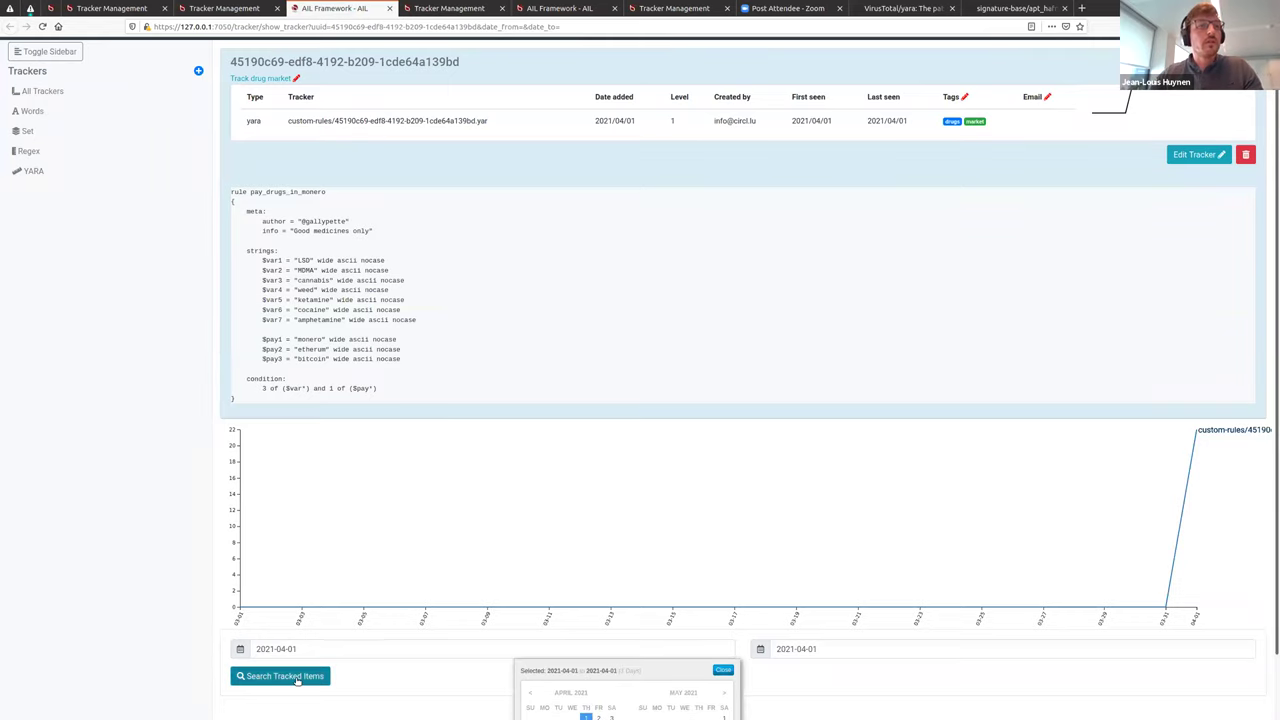
pyautogui.click(297, 677)
pyautogui.scroll(-4, 363, 466)
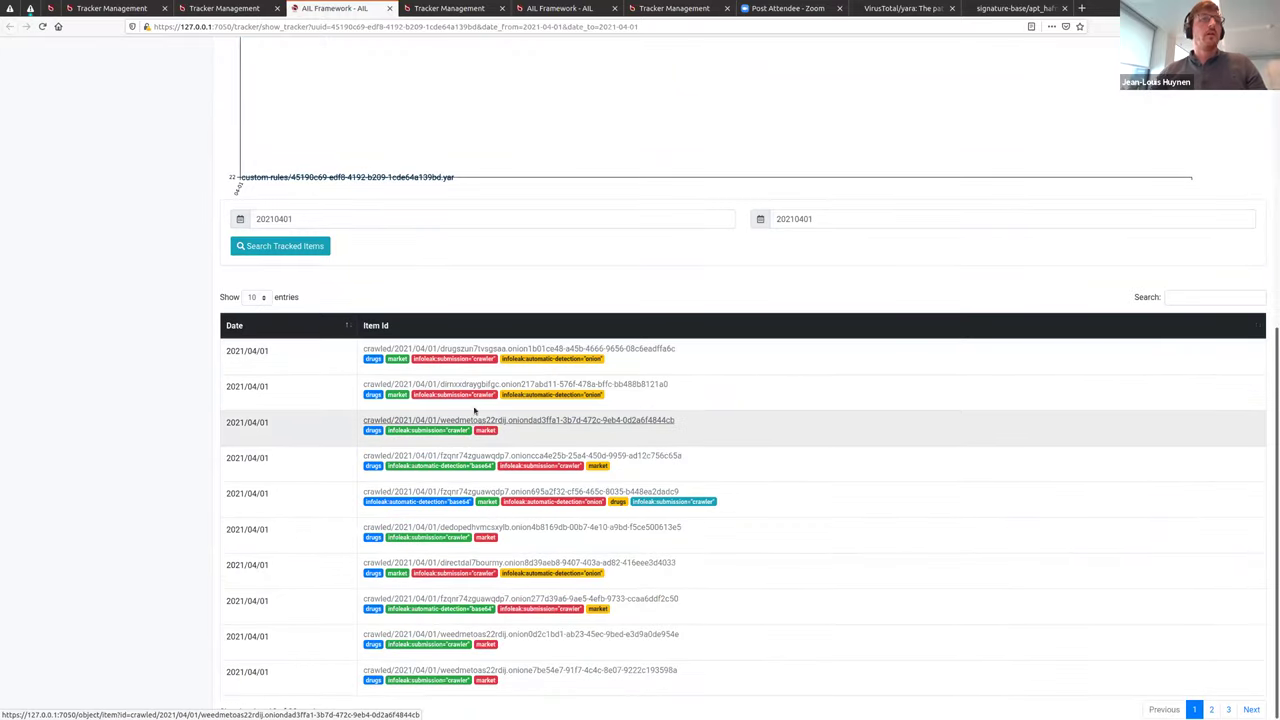
# Step: Open the first four tracked items in the drug market tracker's list, each in its own new browser tab
pyautogui.middleClick(475, 348)
pyautogui.middleClick(478, 384)
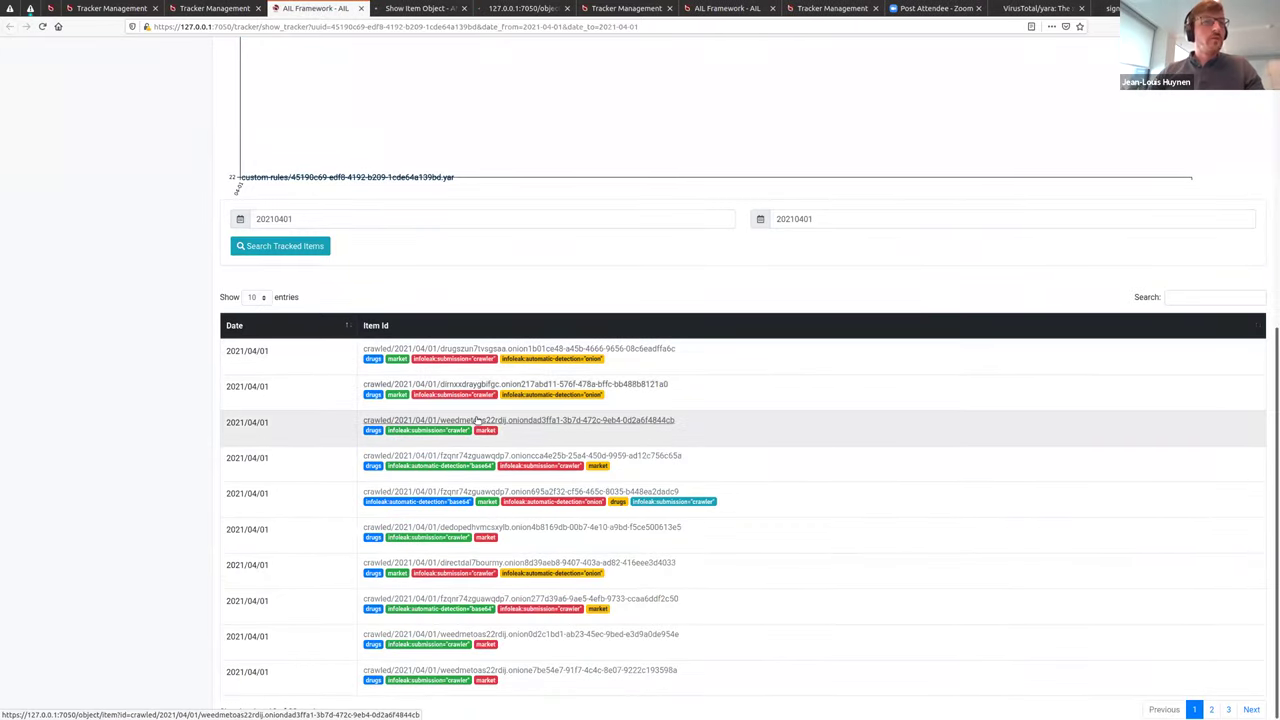
pyautogui.middleClick(478, 421)
pyautogui.middleClick(501, 456)
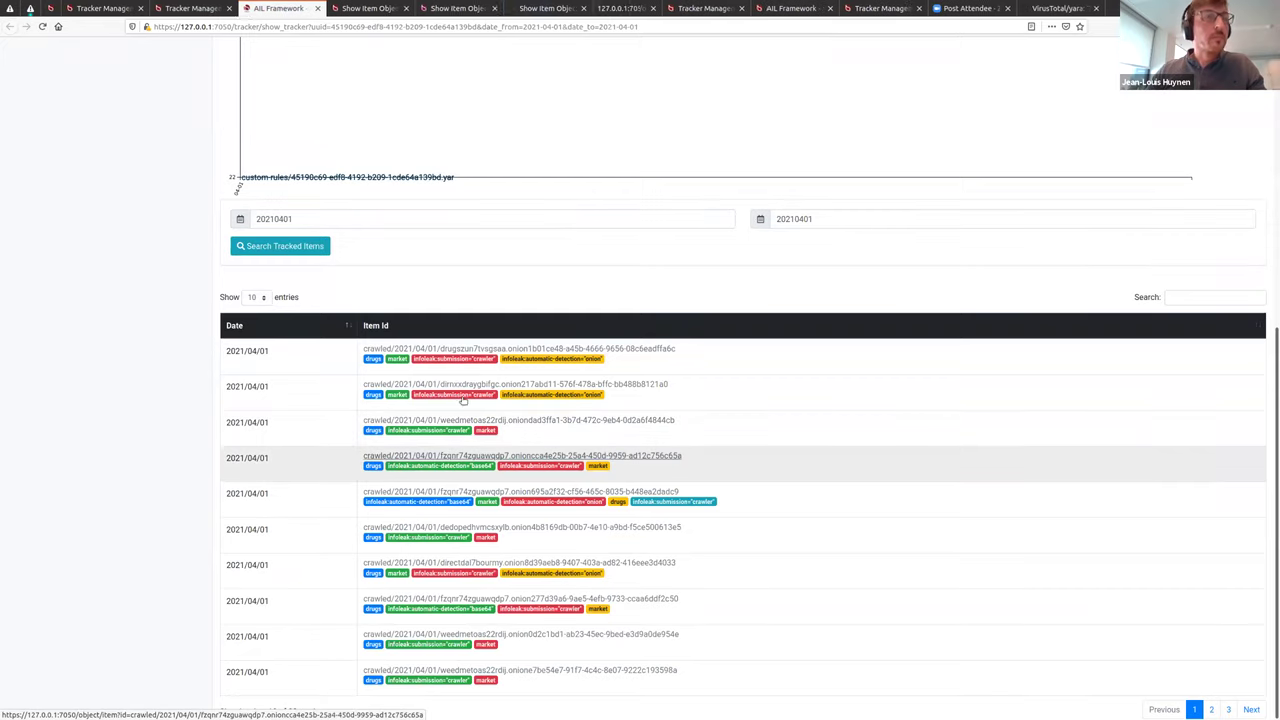
# Step: View the drugszun7tvsgsaa.onion item's page screenshot at full resolution, look through it, and close the item
pyautogui.hotkey('ctrl', 'Tab')
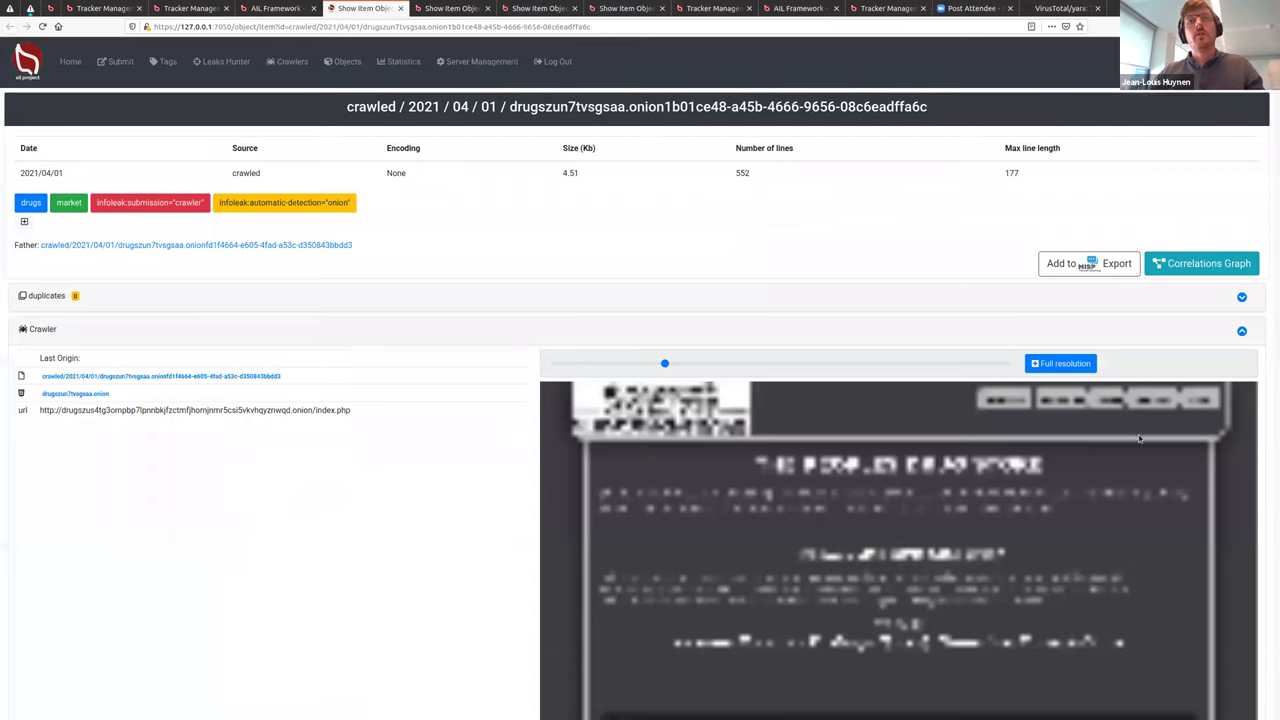
pyautogui.scroll(-6, 1130, 436)
pyautogui.scroll(6, 1130, 436)
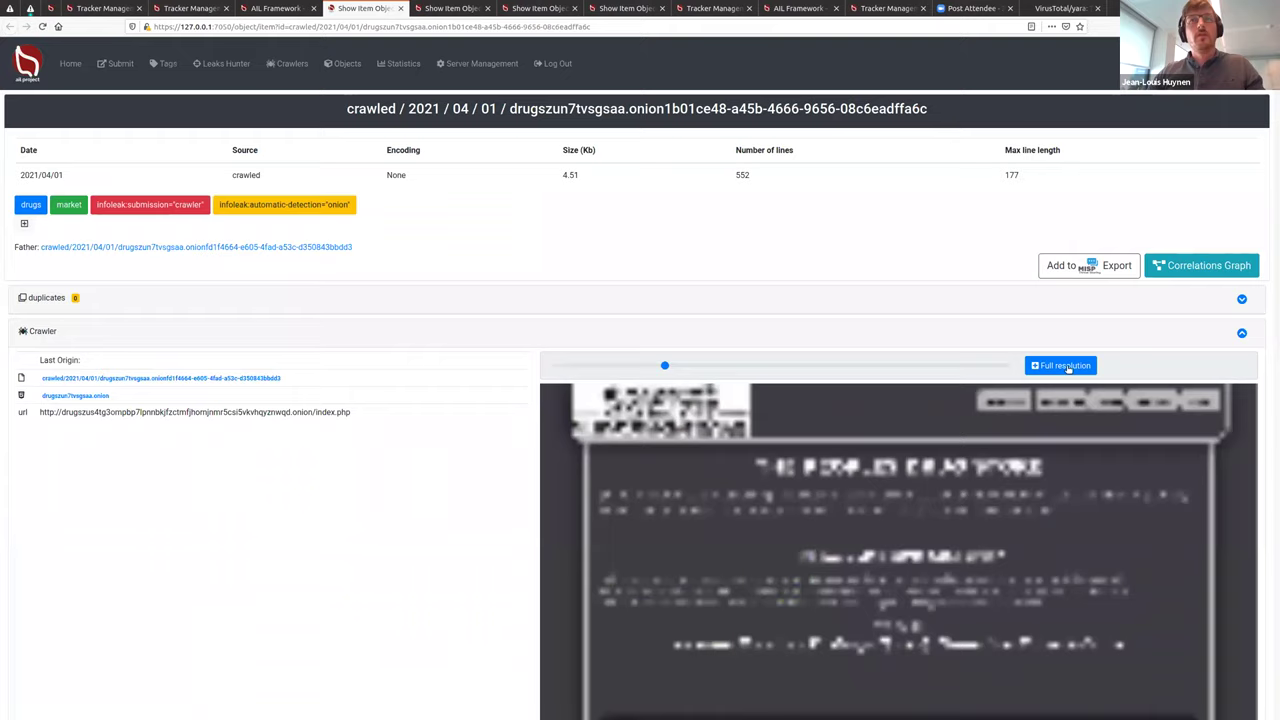
pyautogui.click(1066, 366)
pyautogui.scroll(-4, 1029, 410)
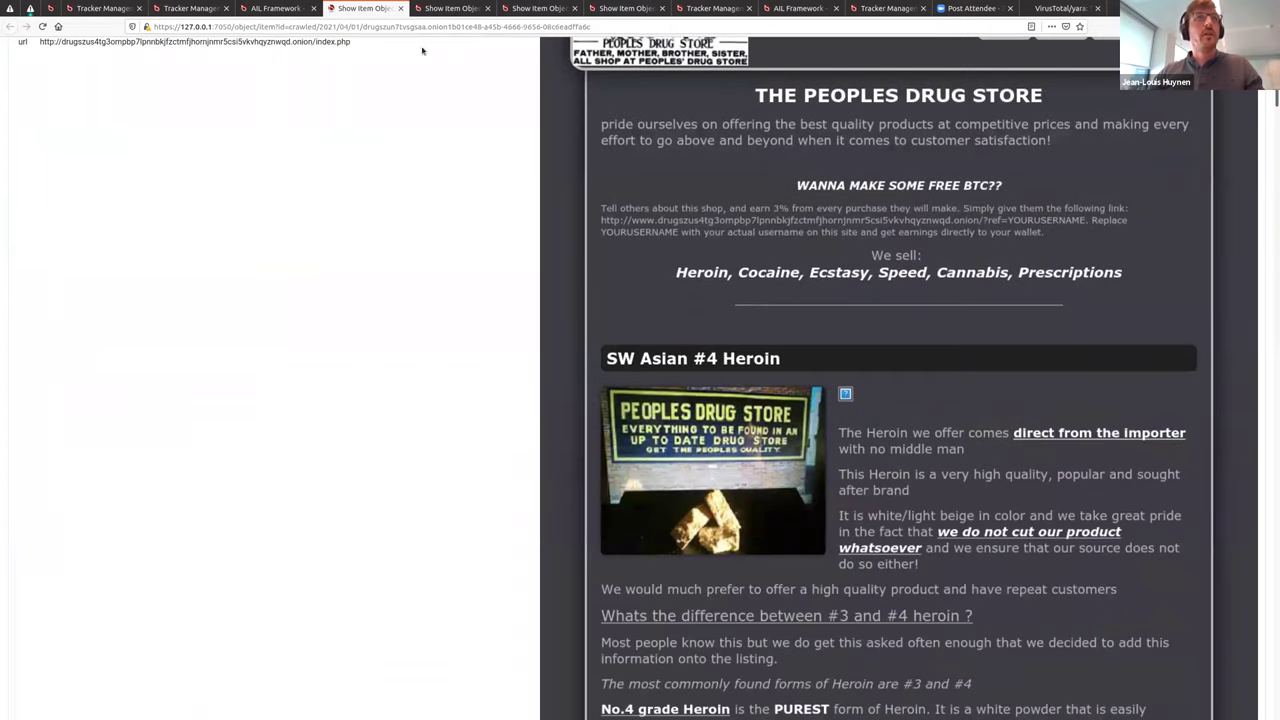
pyautogui.click(401, 8)
# Step: View the dirnxxdraygbifgc.onion item's screenshot at full resolution, look through its link directory, and close the item
pyautogui.scroll(-3, 913, 407)
pyautogui.scroll(3, 914, 409)
pyautogui.click(1049, 166)
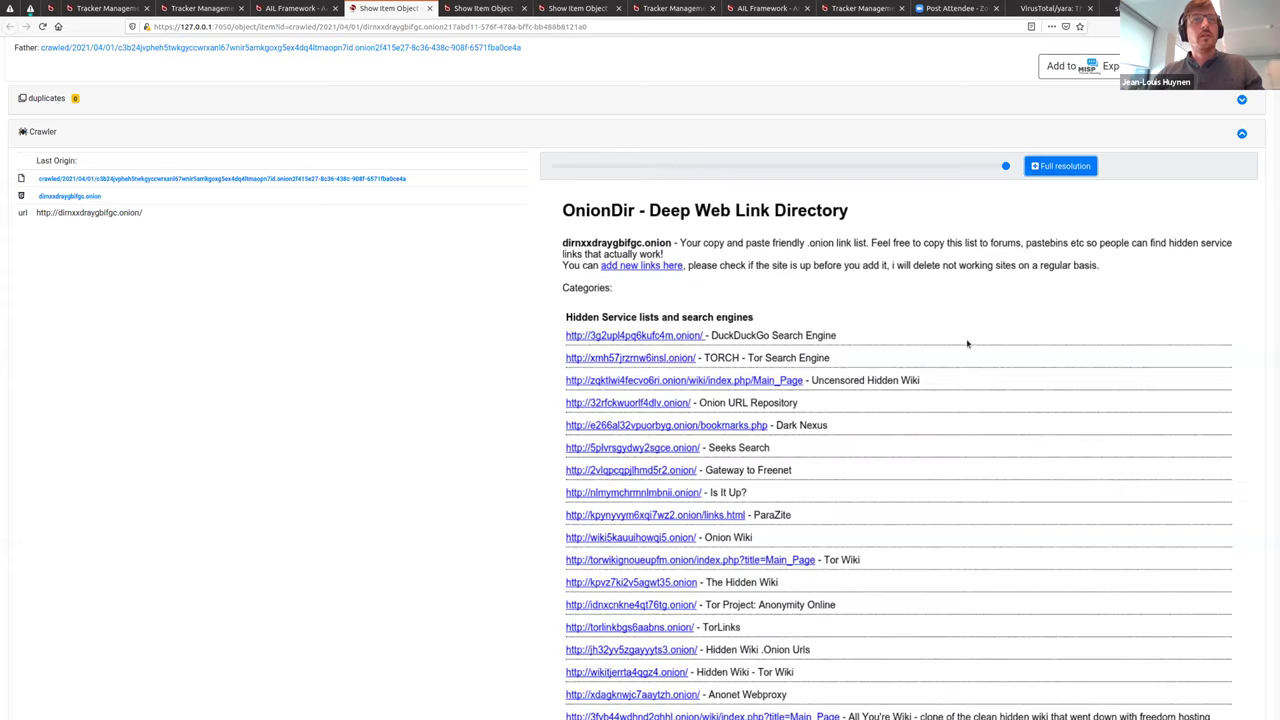
pyautogui.scroll(-5, 967, 343)
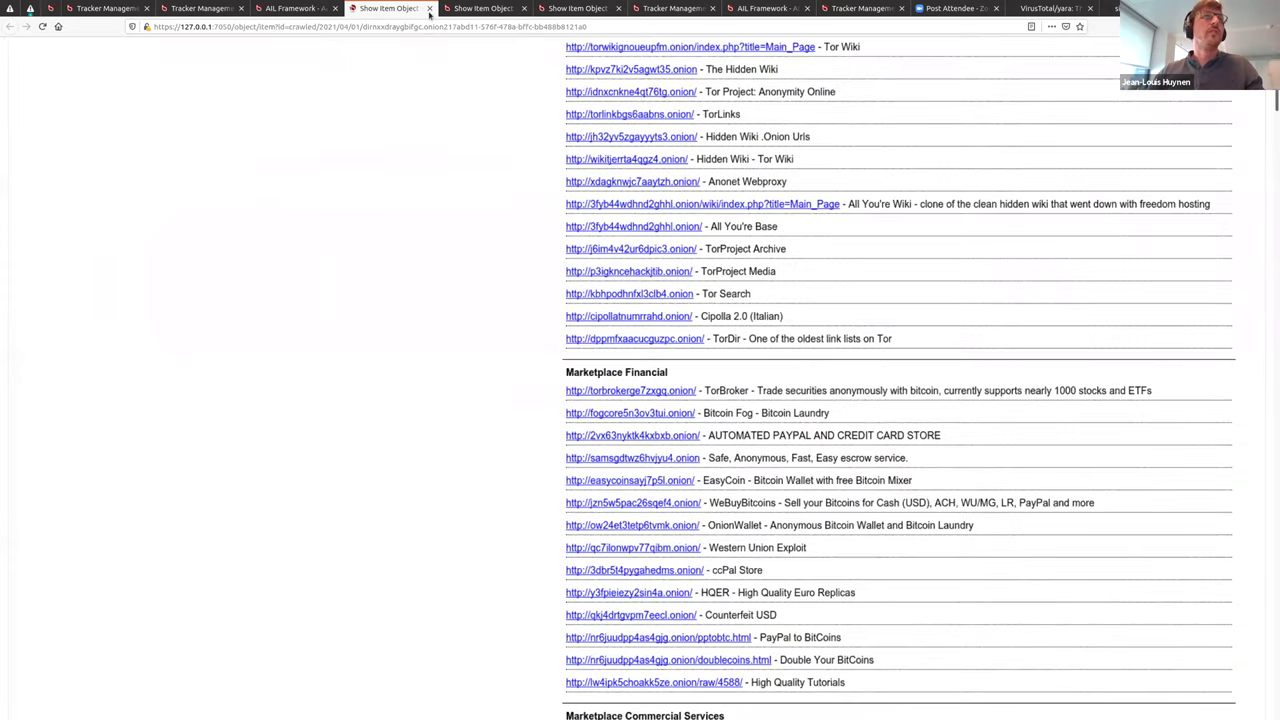
pyautogui.click(429, 8)
# Step: View the weedmetoas22rdij.onion item's screenshot at full resolution, look through the shop's reviews, and close the item
pyautogui.scroll(-2, 983, 418)
pyautogui.click(1045, 222)
pyautogui.scroll(-5, 689, 195)
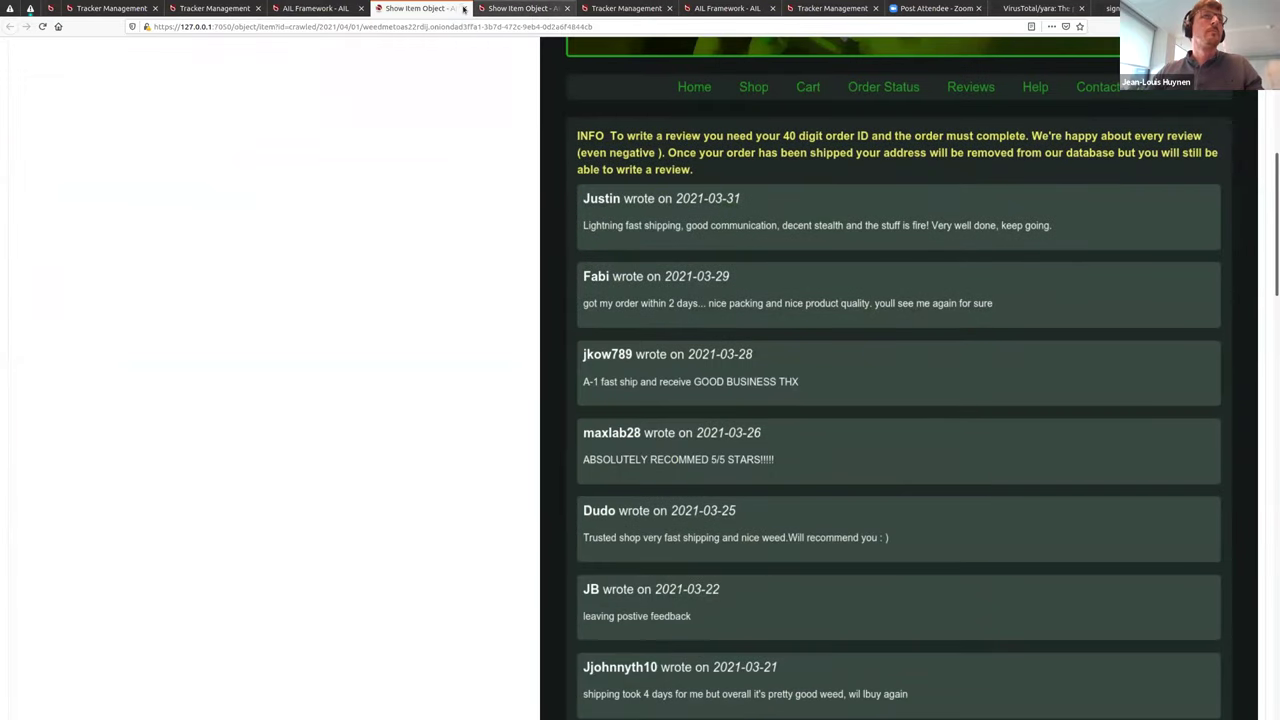
pyautogui.click(464, 8)
# Step: View the fzqnr74zguawqdp7.onion item's page screenshot at full resolution and close the item
pyautogui.scroll(-2, 823, 343)
pyautogui.scroll(2, 1000, 300)
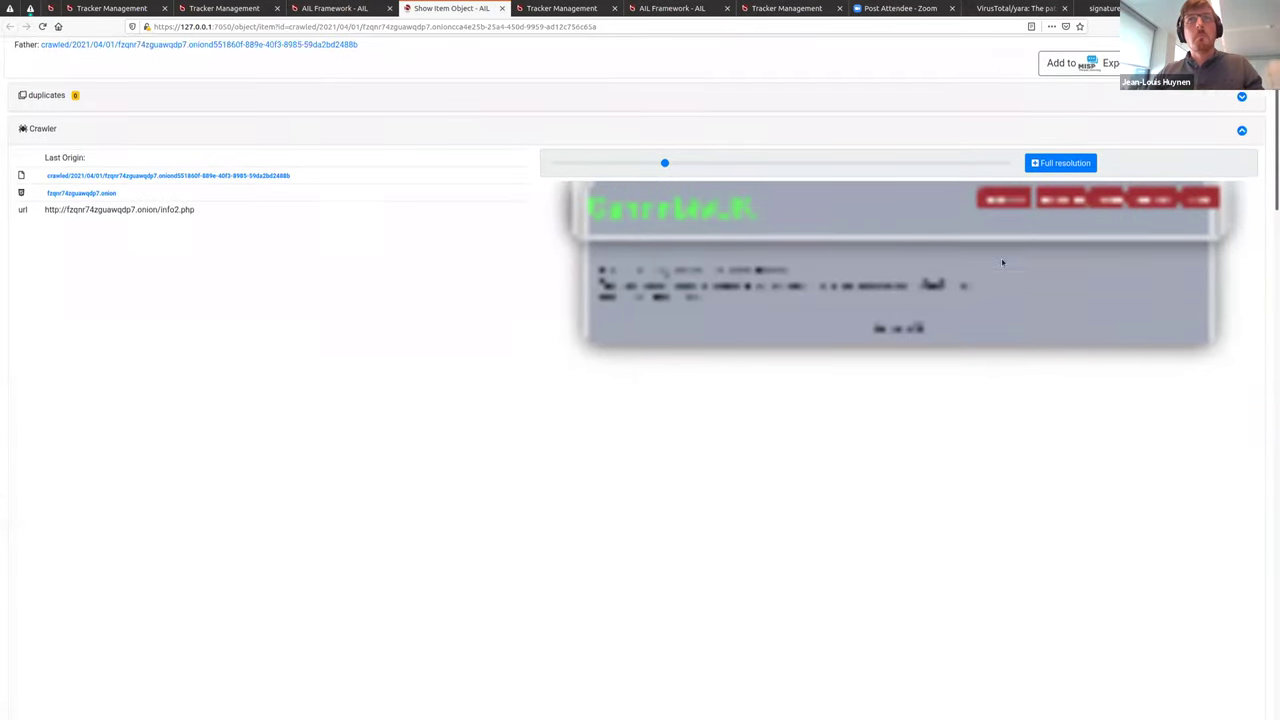
pyautogui.click(1042, 280)
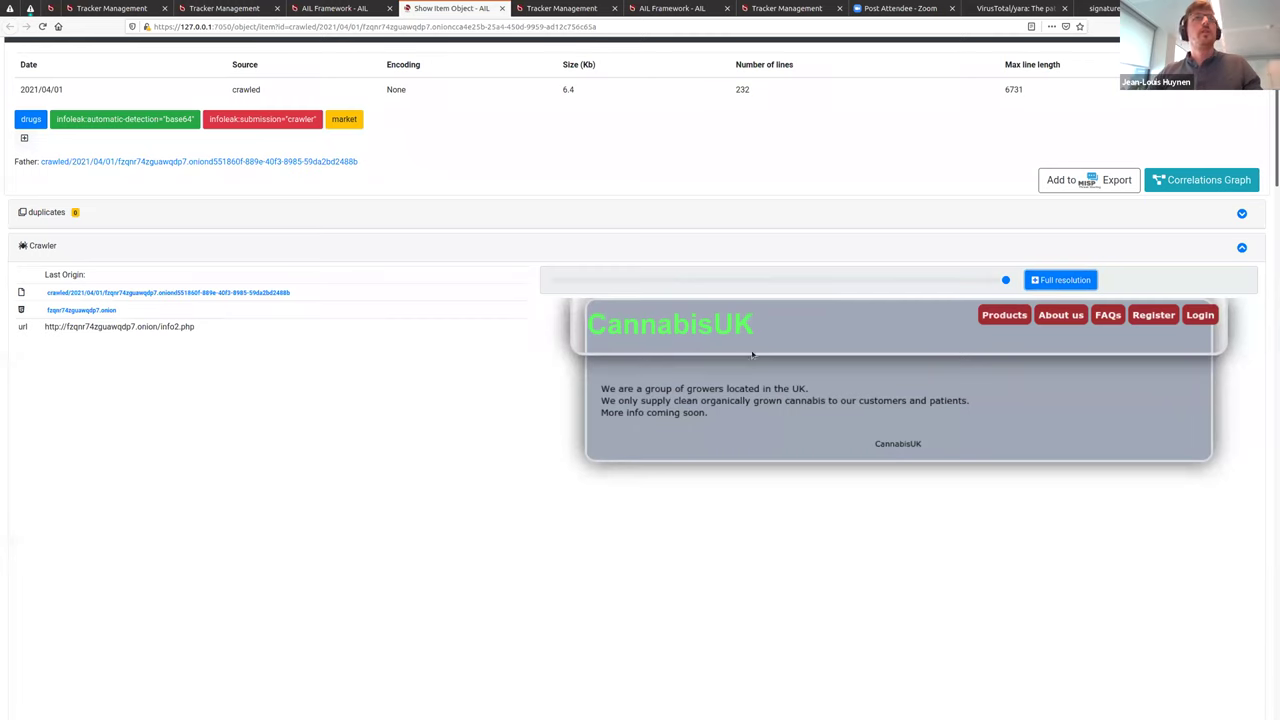
pyautogui.click(502, 8)
# Step: Look over the global YARA trackers list and return to the drug market tracker's list of items for 2021-04-01
pyautogui.click(251, 8)
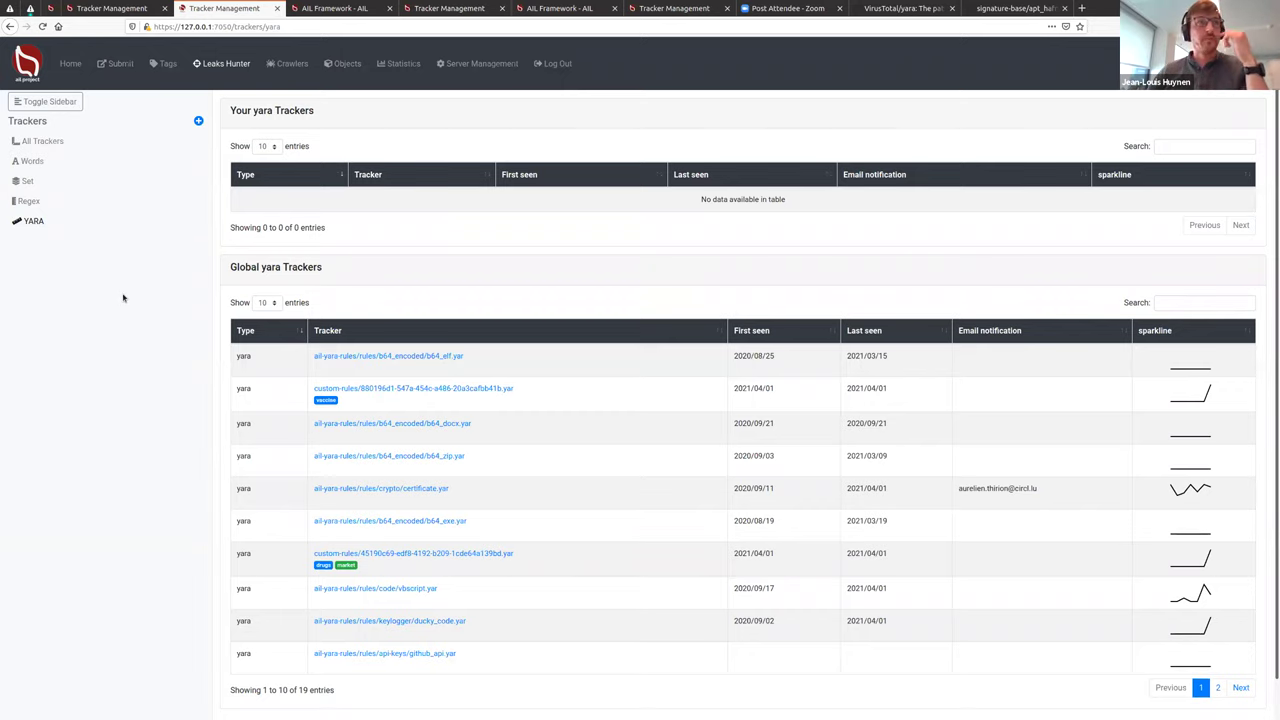
pyautogui.scroll(-1, 123, 297)
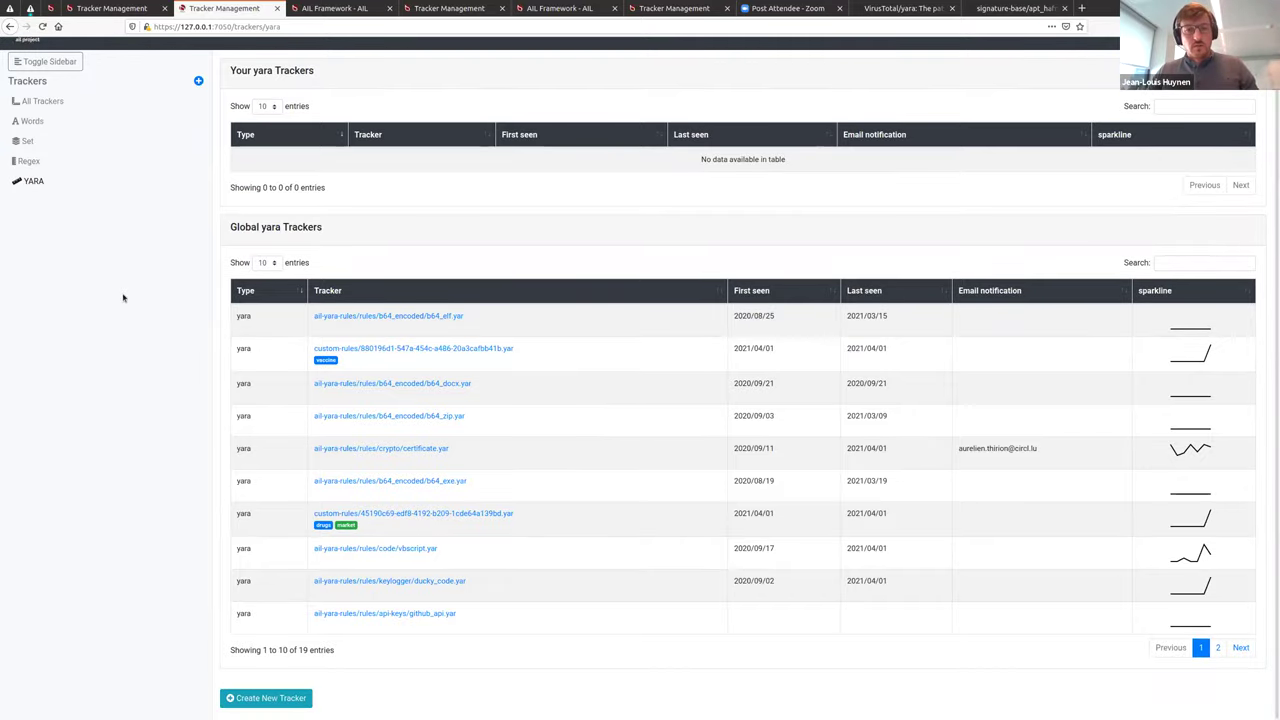
pyautogui.hotkey('alt', 'Tab')
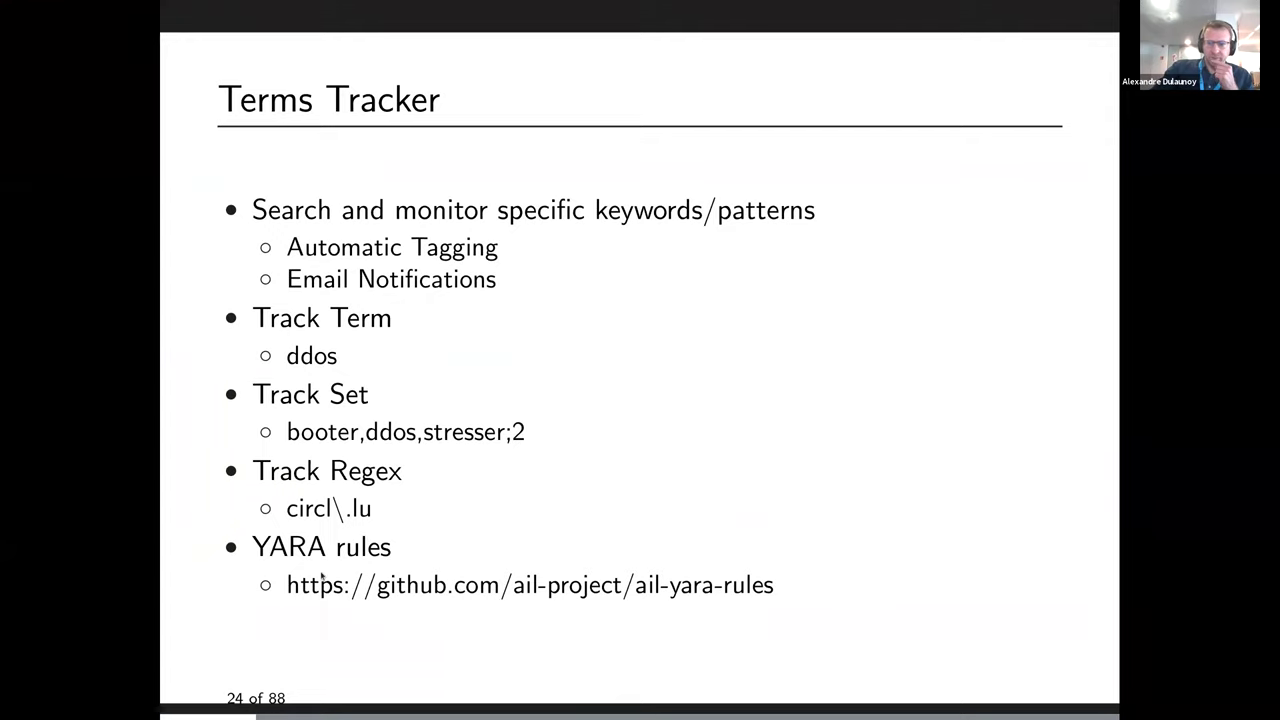
pyautogui.hotkey('alt', 'Tab')
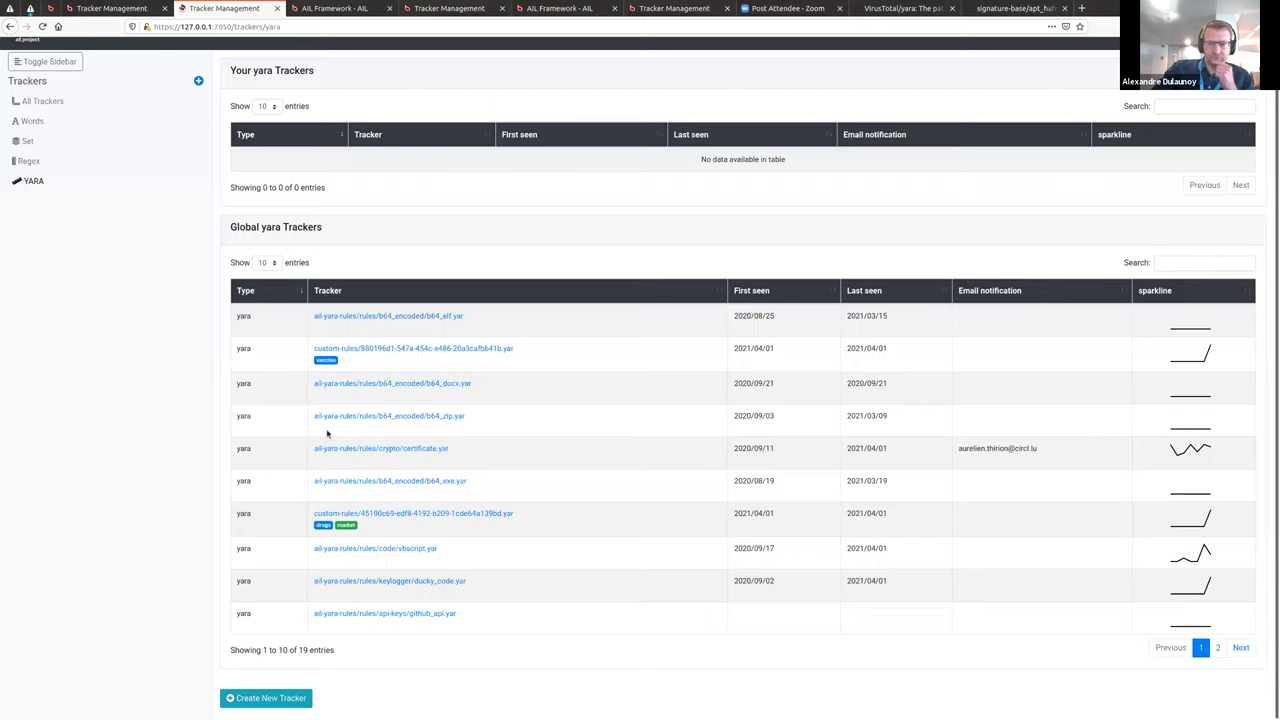
pyautogui.click(360, 10)
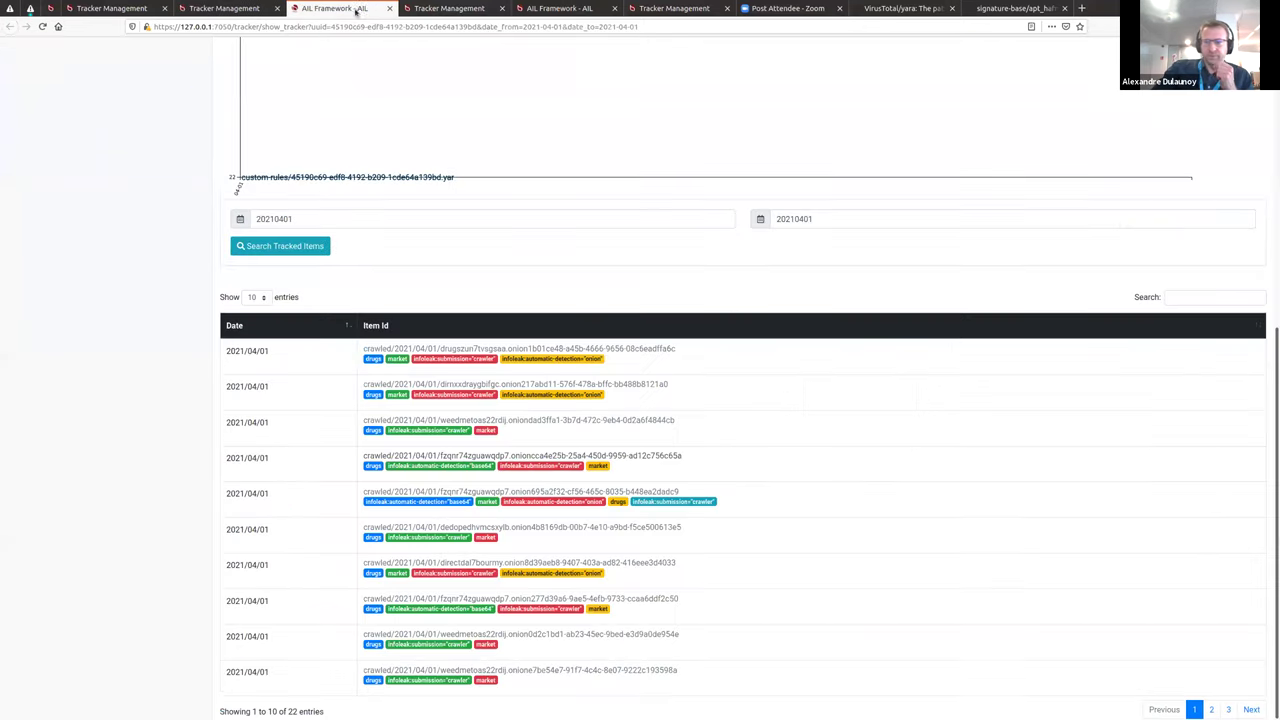
# Step: Go back to the YARA trackers, start a new YARA rule tracker and preview the default rule api-keys - shodan_api.yar
pyautogui.scroll(5, 37, 238)
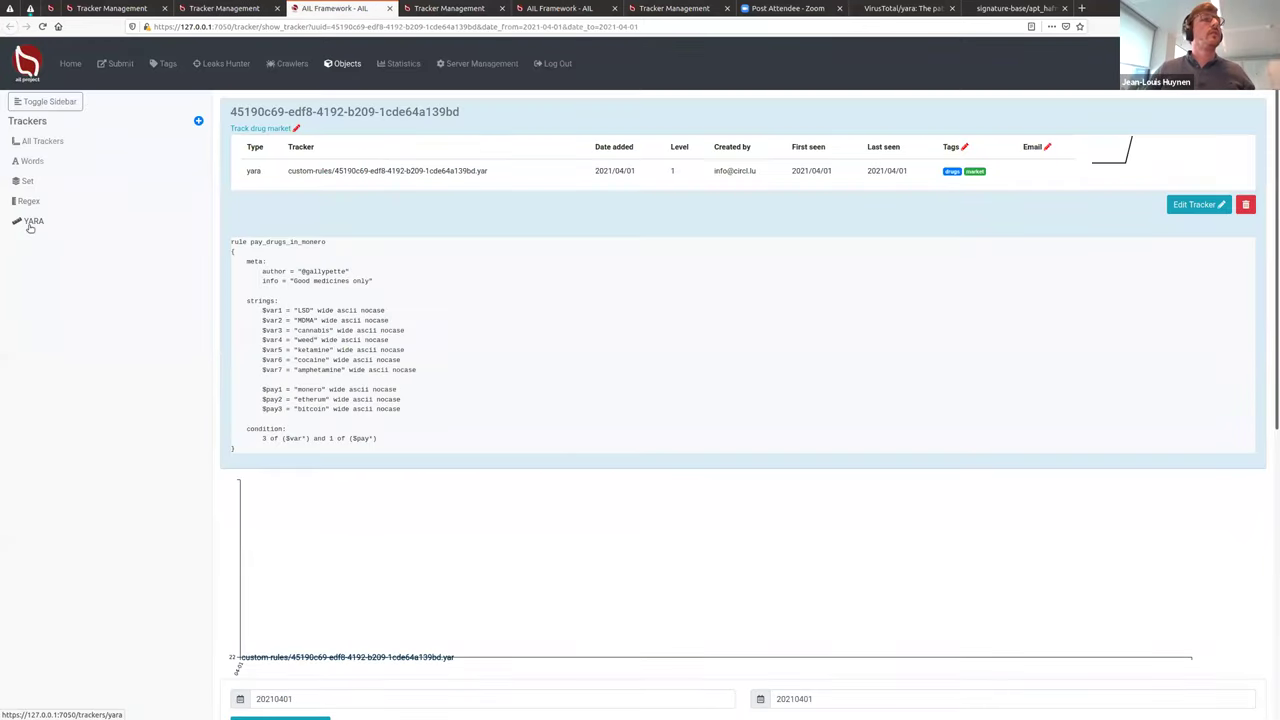
pyautogui.click(31, 221)
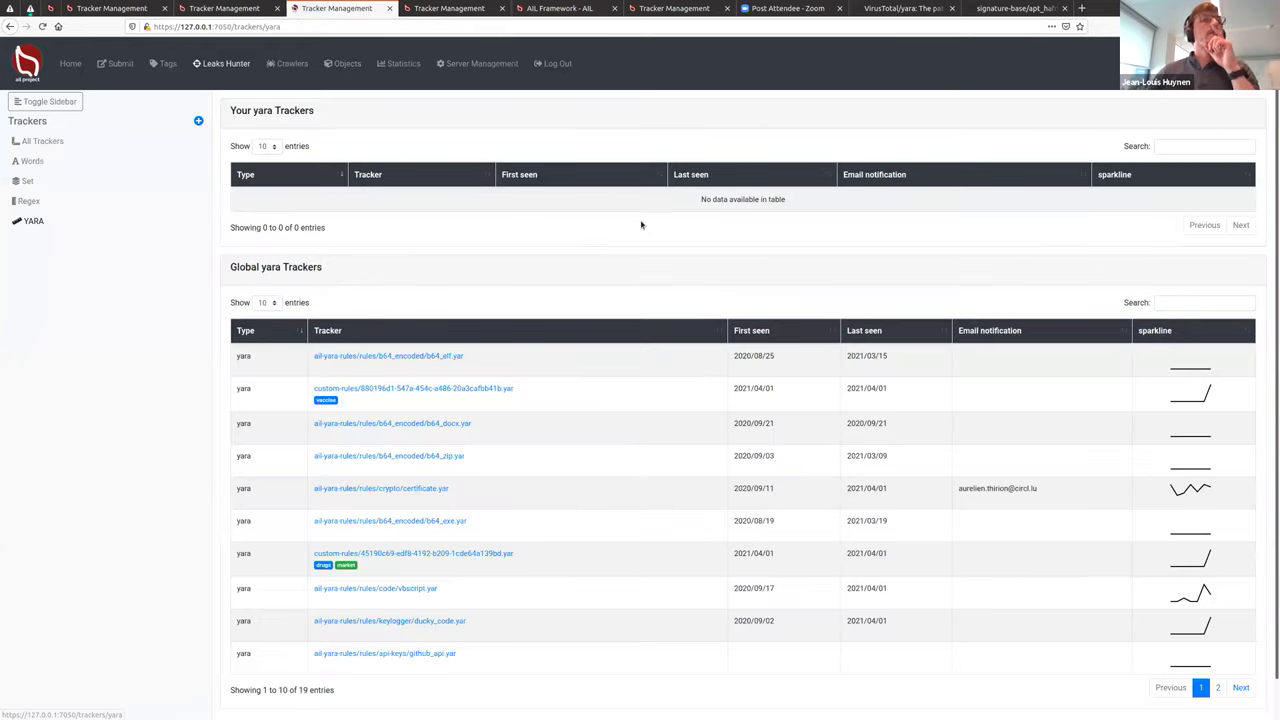
pyautogui.scroll(-1, 130, 338)
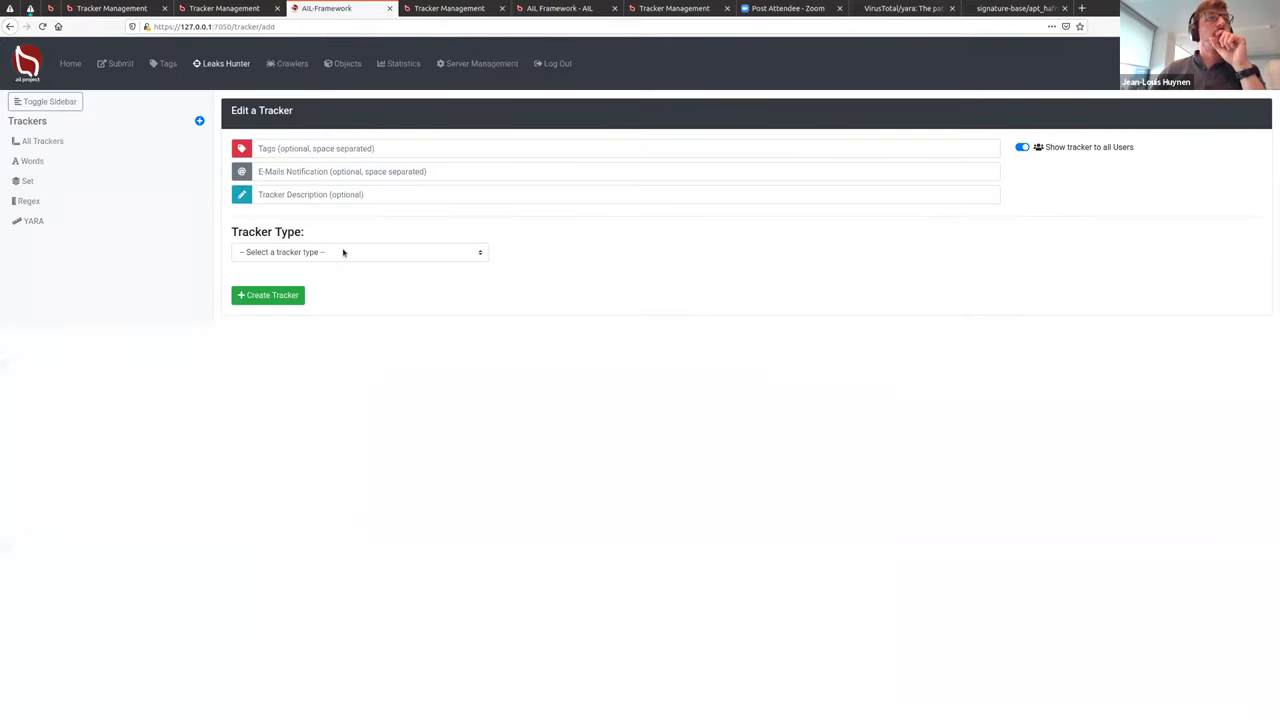
pyautogui.click(343, 252)
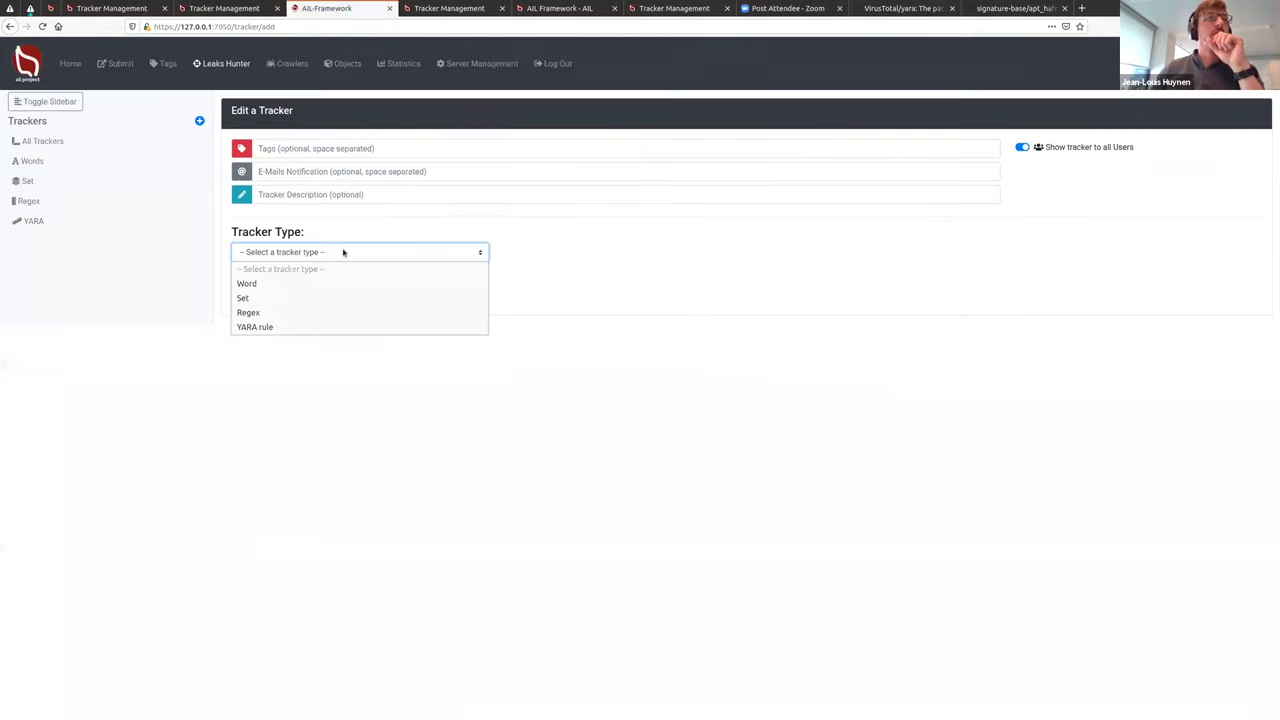
pyautogui.click(312, 327)
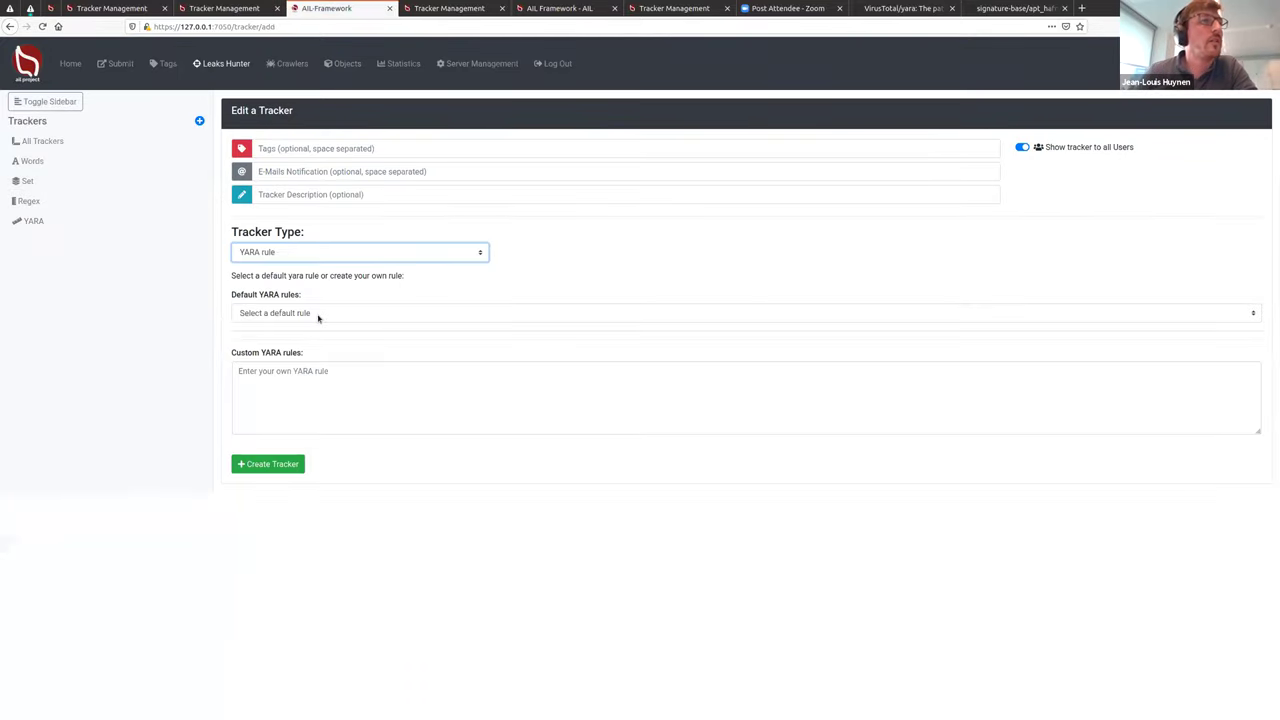
pyautogui.click(318, 314)
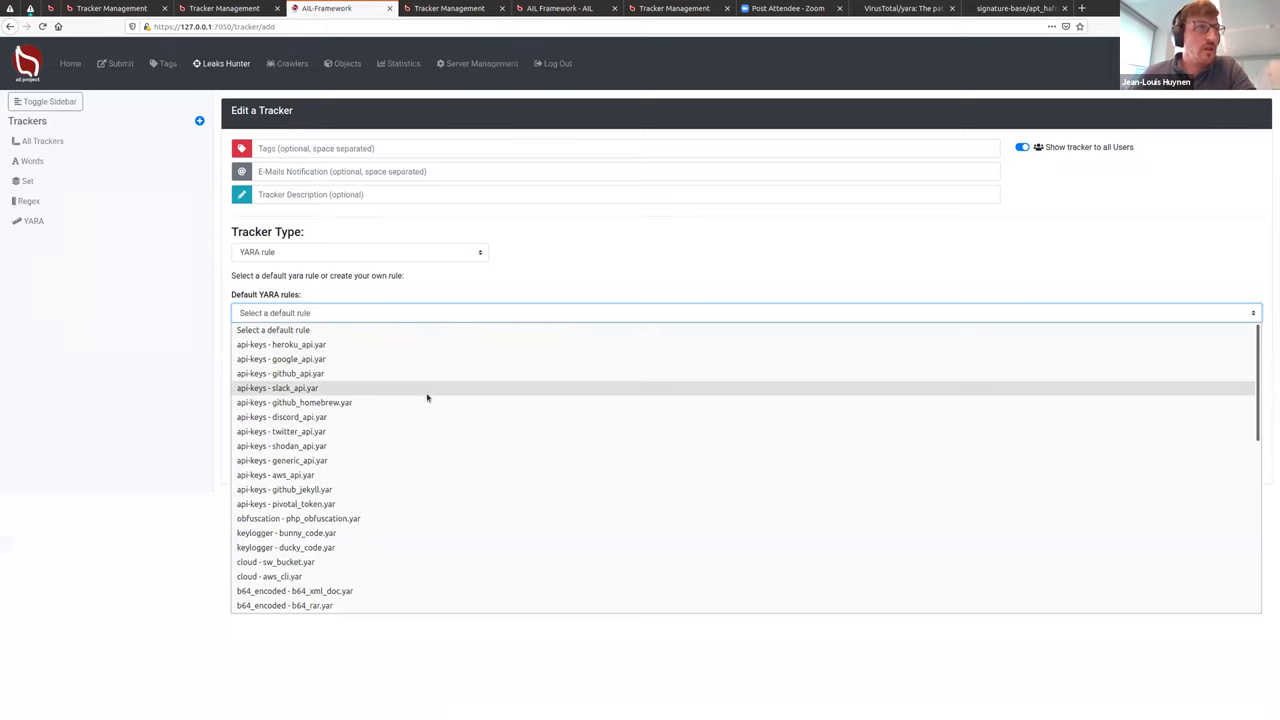
pyautogui.click(347, 447)
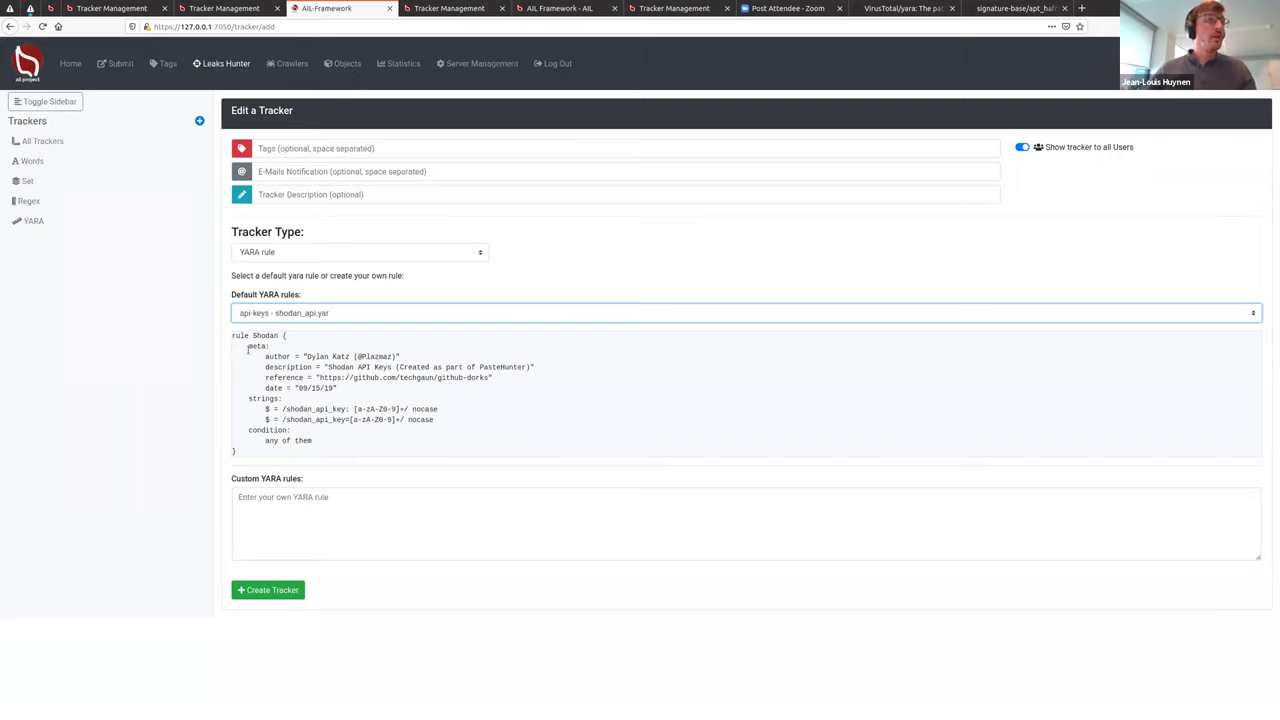
pyautogui.click(288, 456)
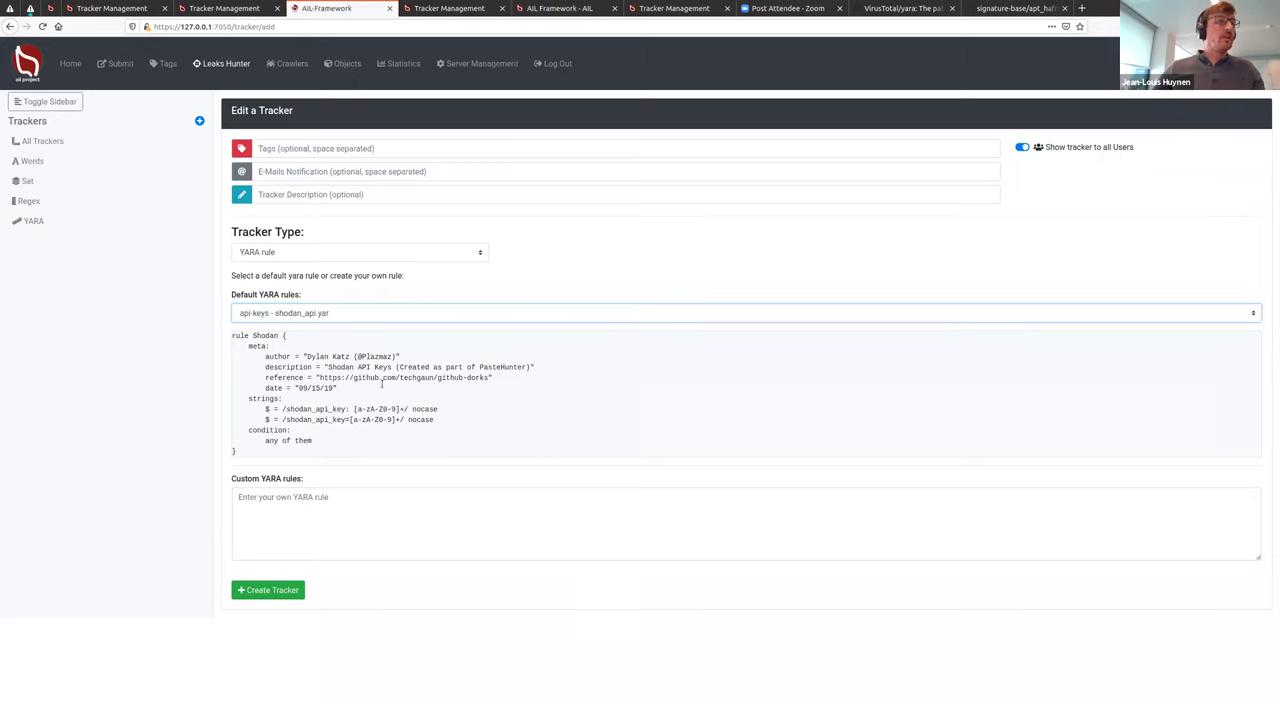
# Step: Look through the remaining default YARA rules offered for the tracker and close the list without choosing another rule
pyautogui.click(284, 312)
pyautogui.scroll(-5, 377, 497)
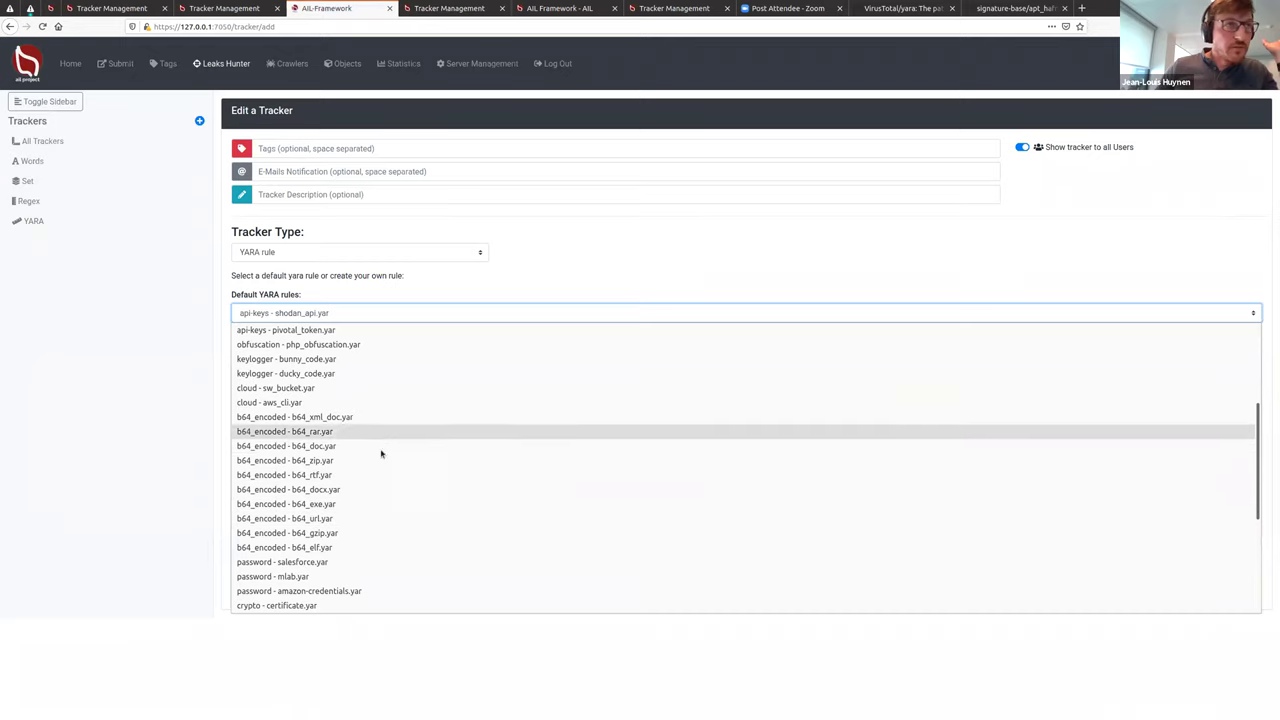
pyautogui.scroll(-4, 387, 509)
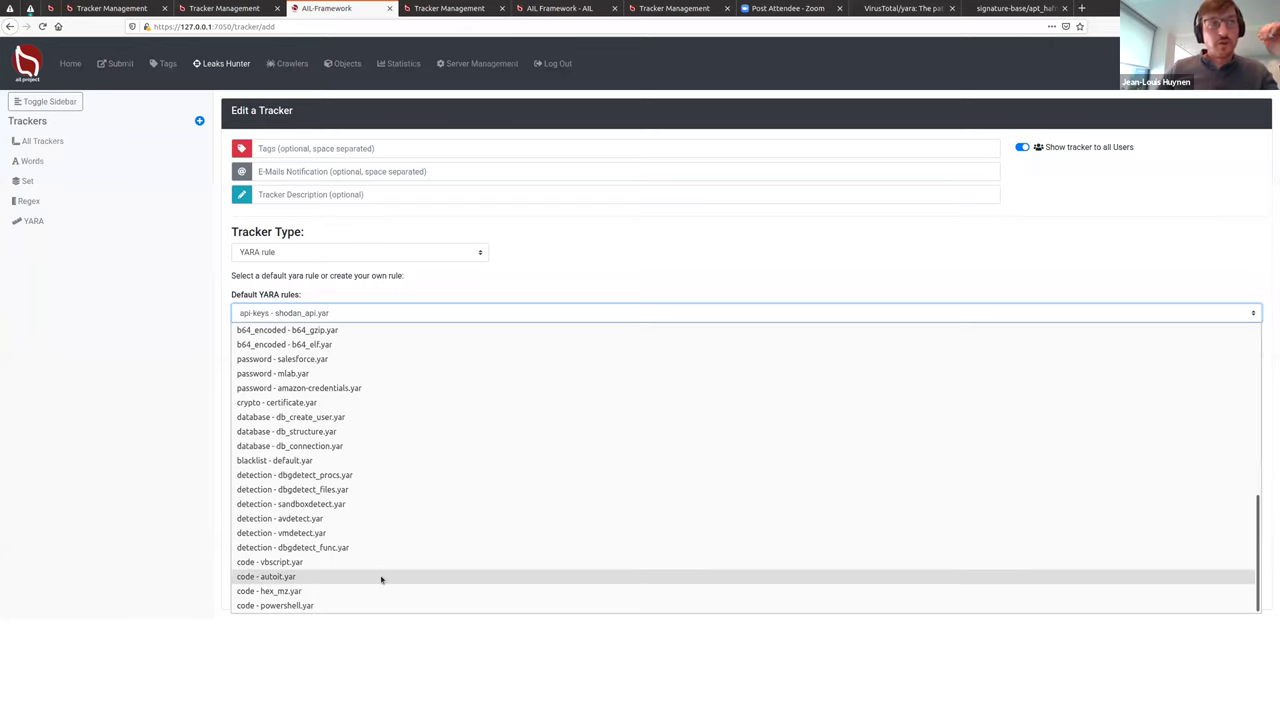
pyautogui.click(568, 628)
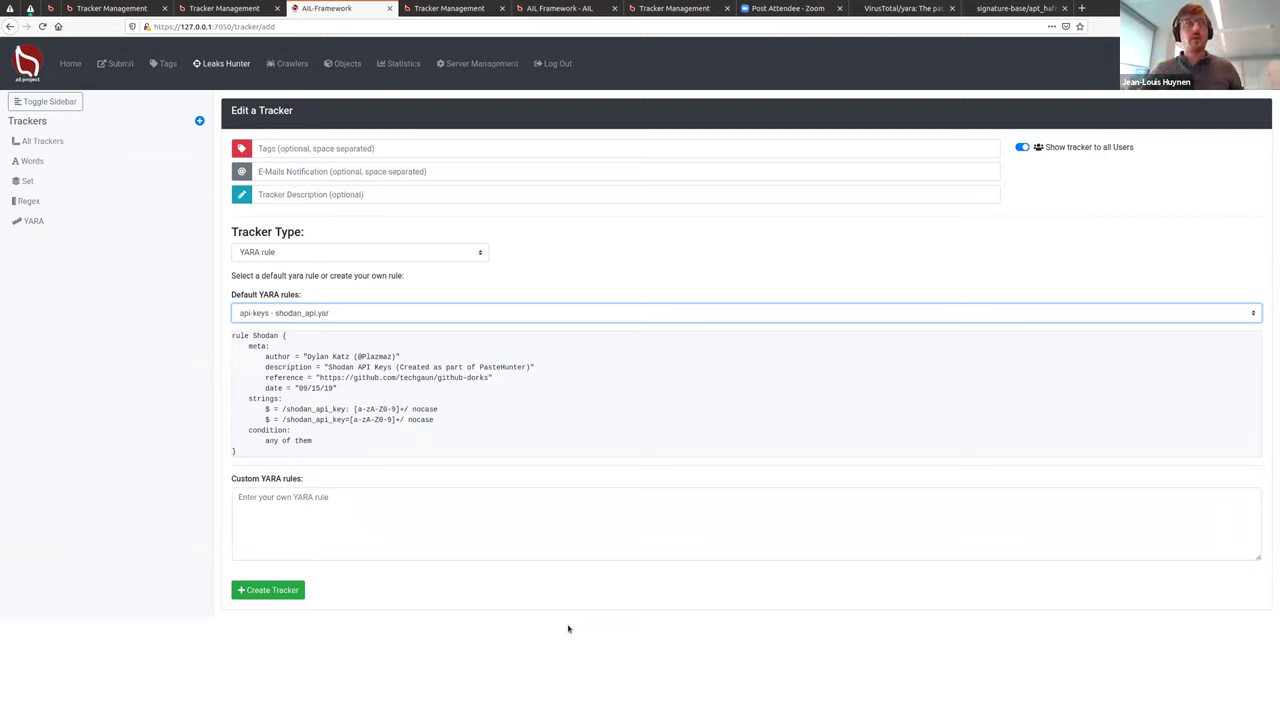
pyautogui.click(84, 298)
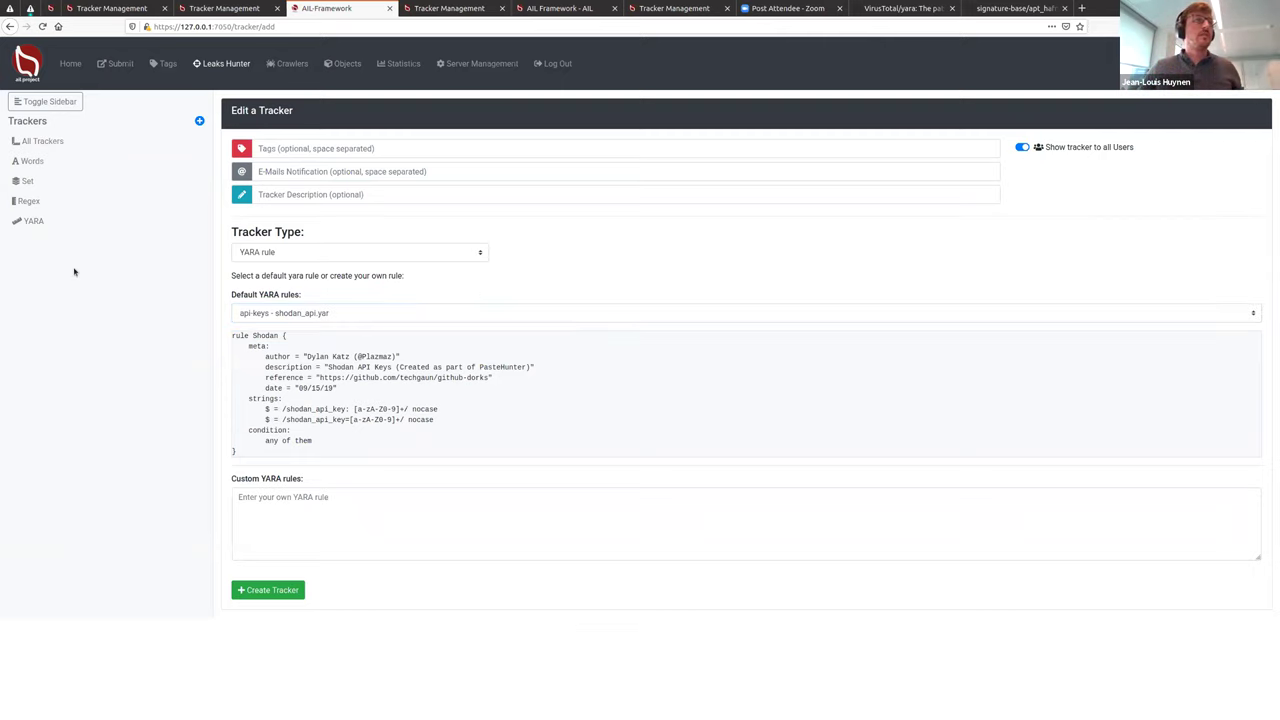
# Step: Return to the YARA trackers overview and show the second page of the global trackers
pyautogui.click(33, 221)
pyautogui.scroll(-1, 541, 373)
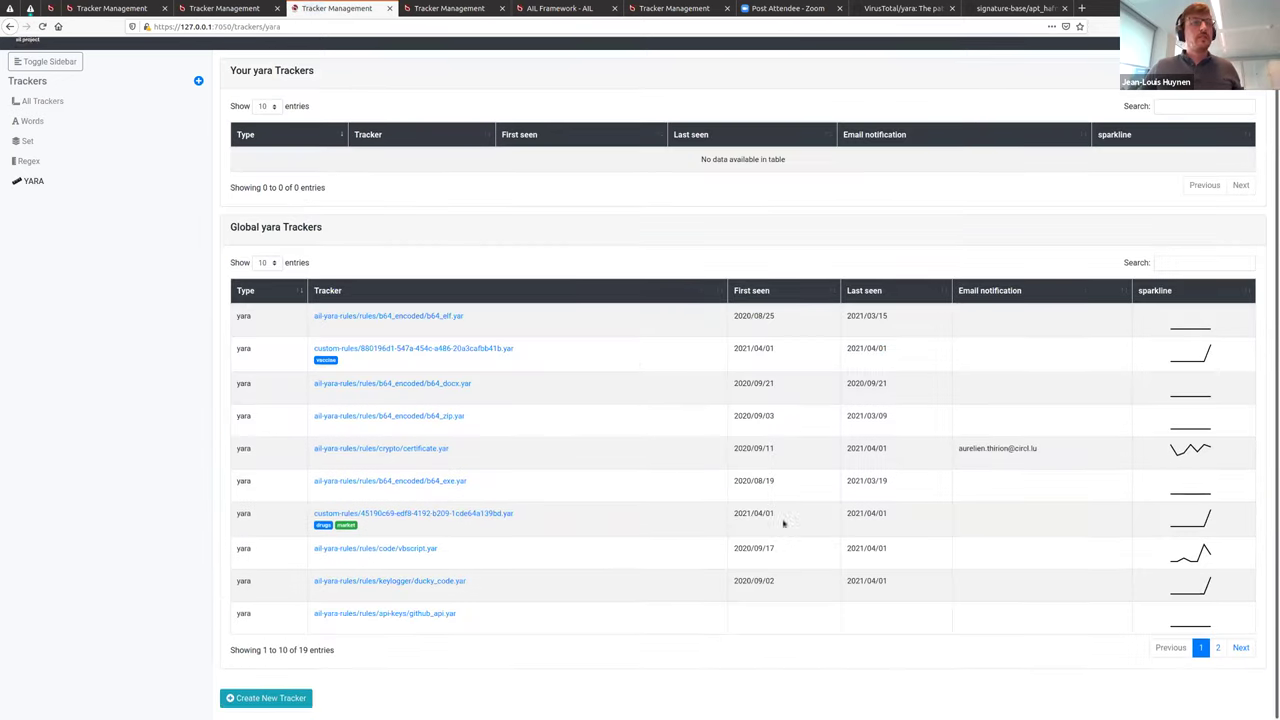
pyautogui.click(1240, 688)
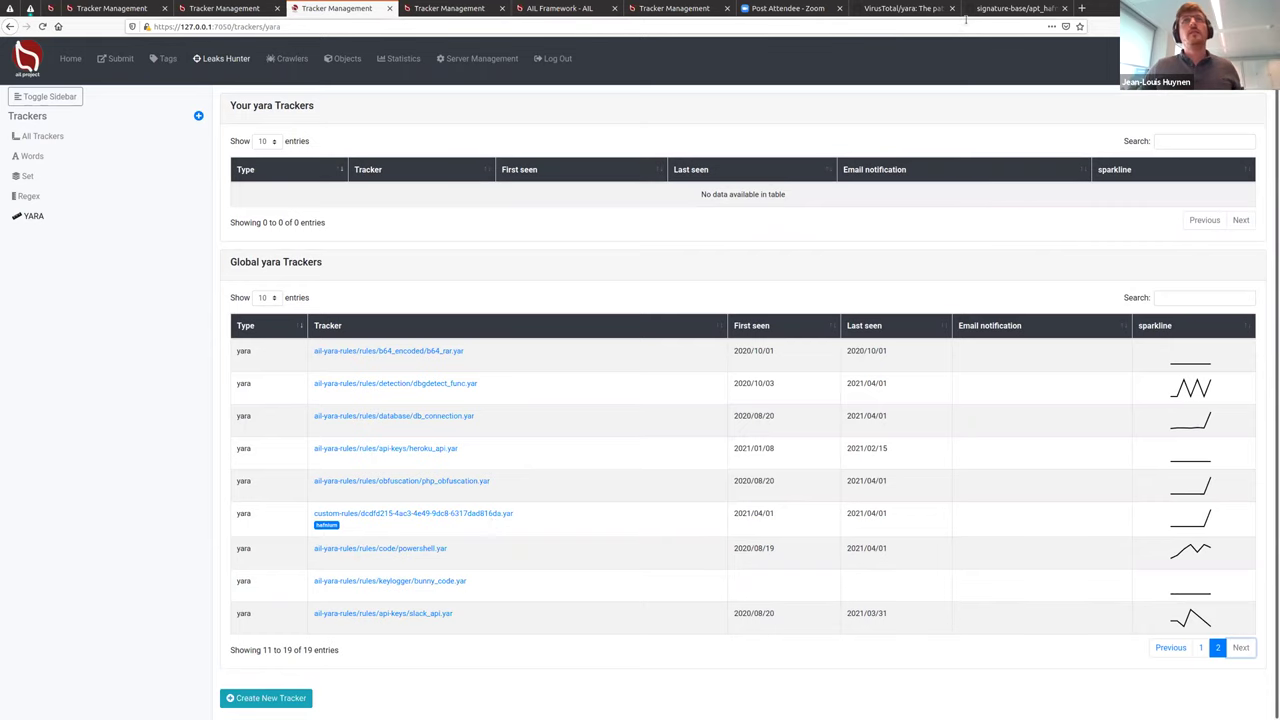
# Step: Switch to the signature-base repository on GitHub, look through the rules in apt_hafnium.yar, and close the page
pyautogui.click(1012, 8)
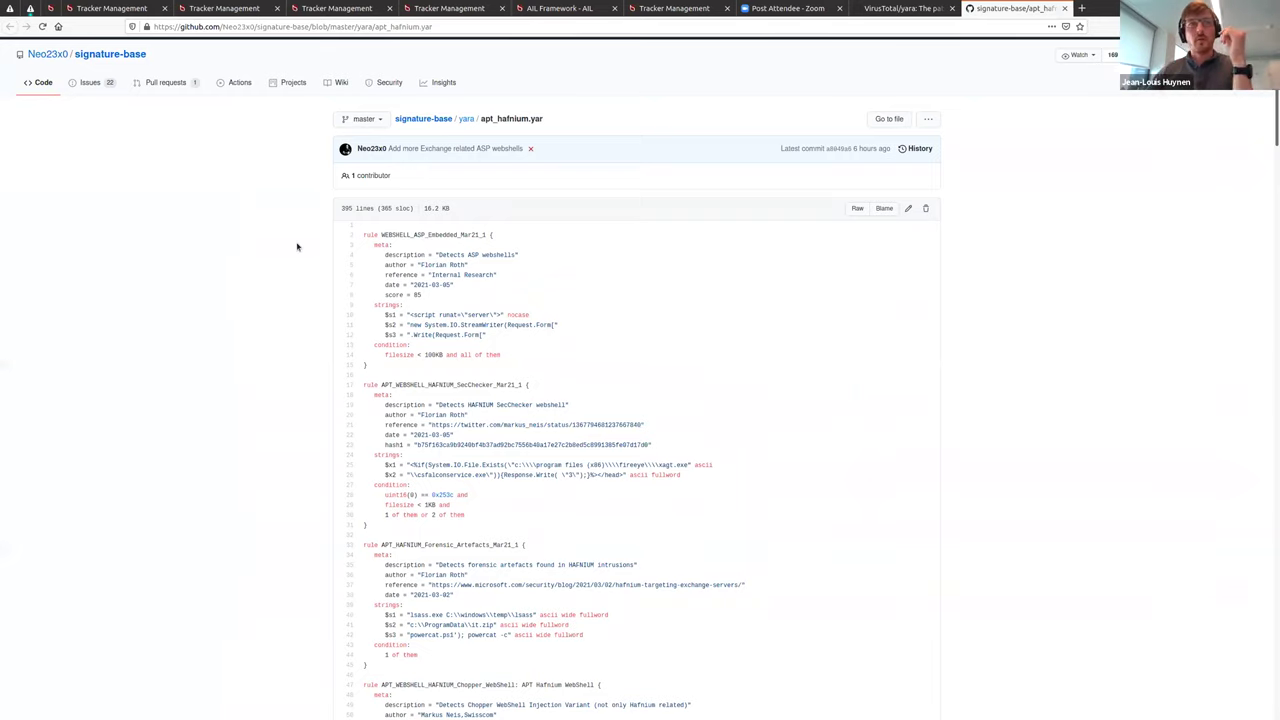
pyautogui.scroll(-8, 272, 375)
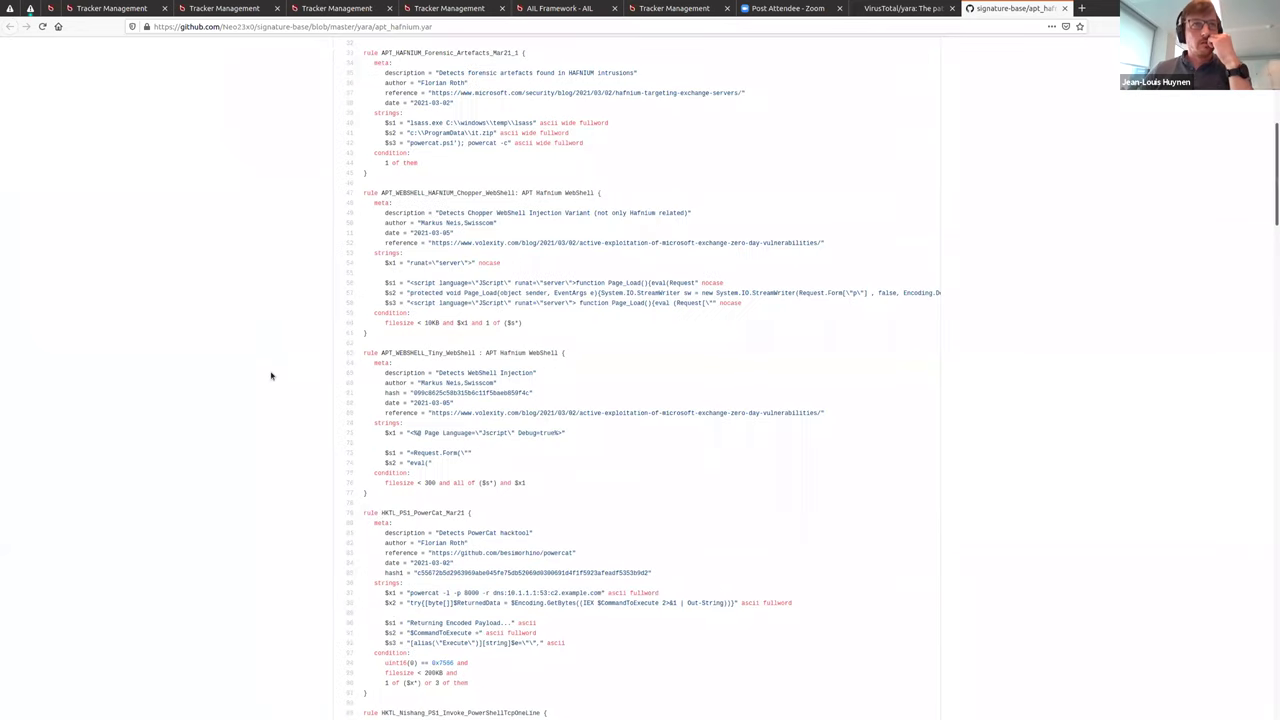
pyautogui.scroll(-12, 270, 375)
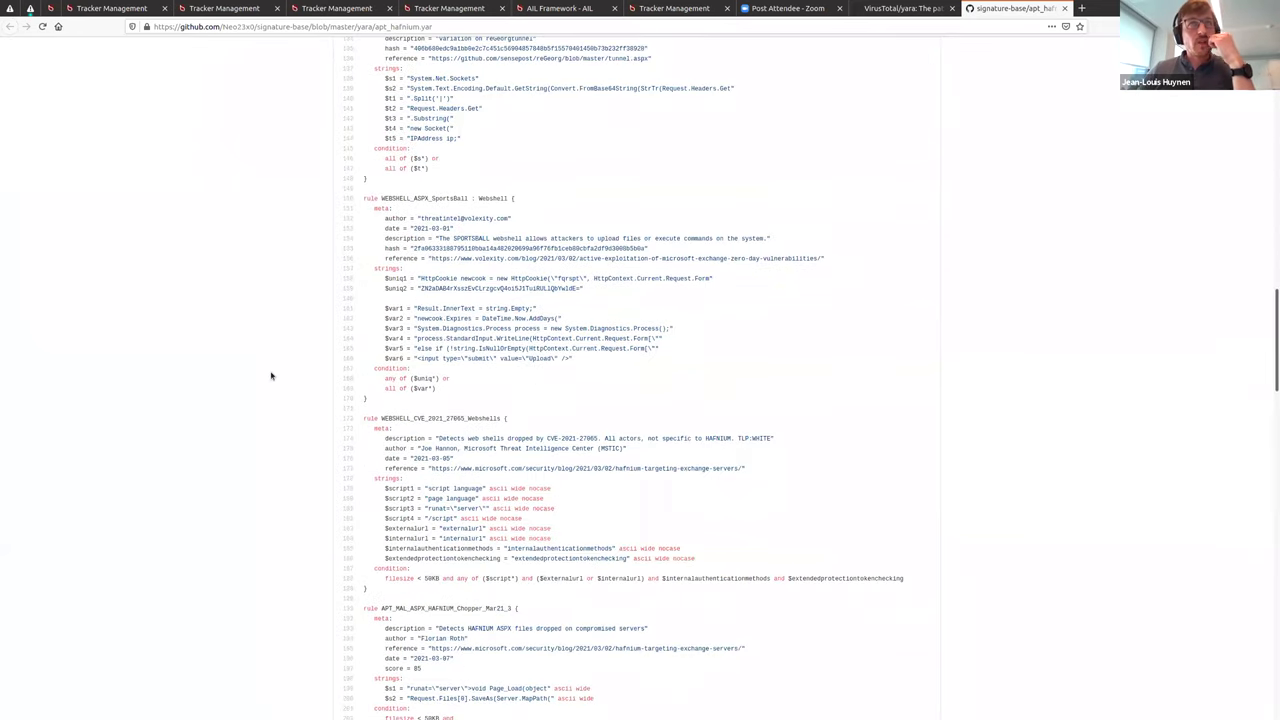
pyautogui.scroll(15, 270, 375)
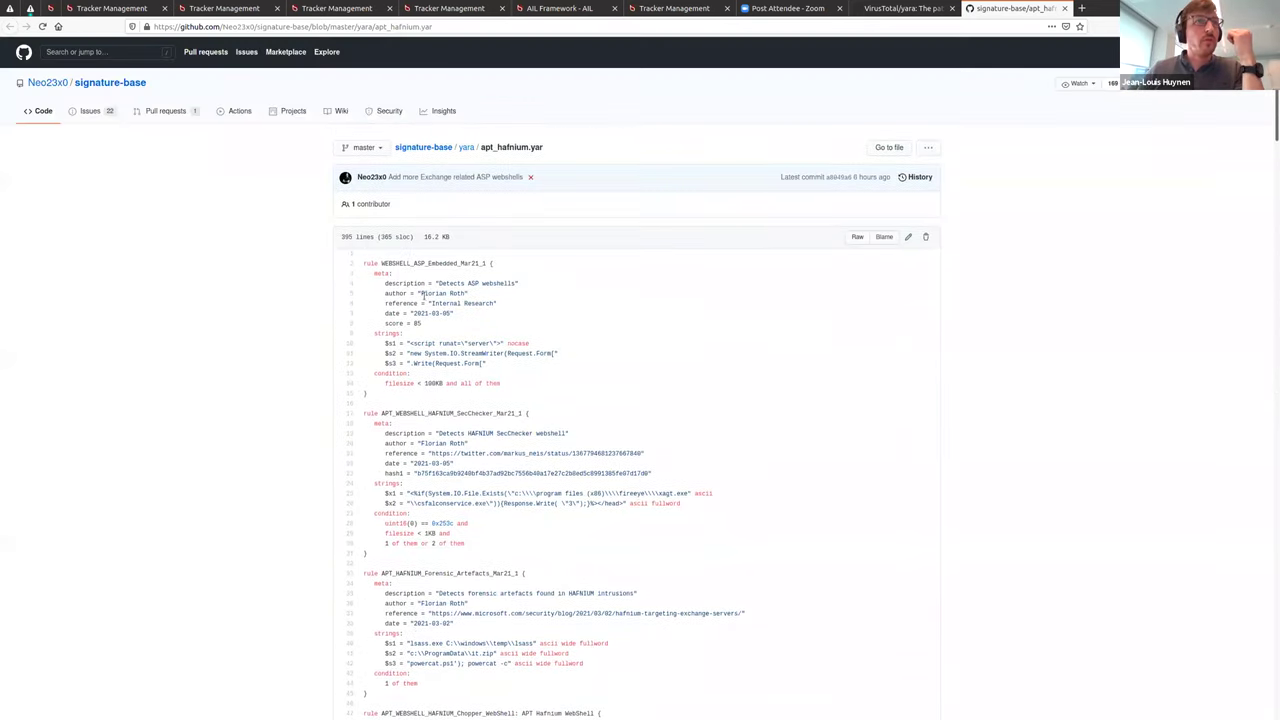
pyautogui.scroll(-6, 622, 376)
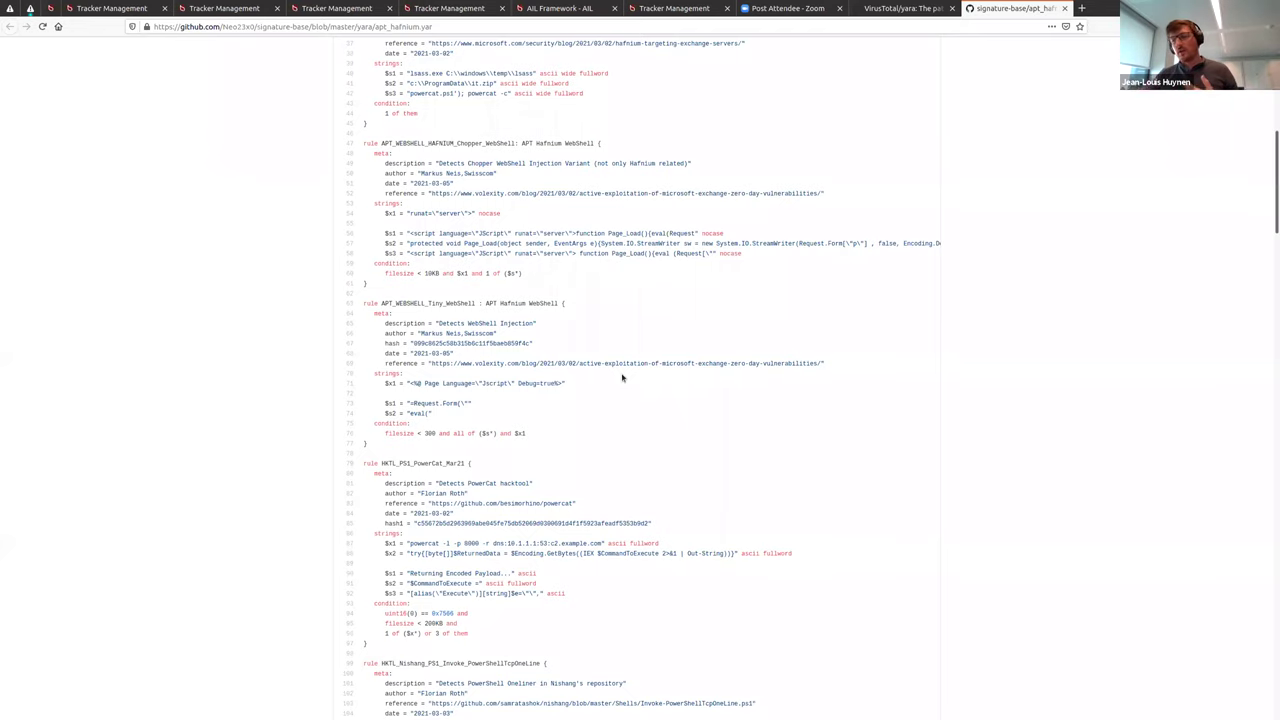
pyautogui.scroll(-5, 636, 573)
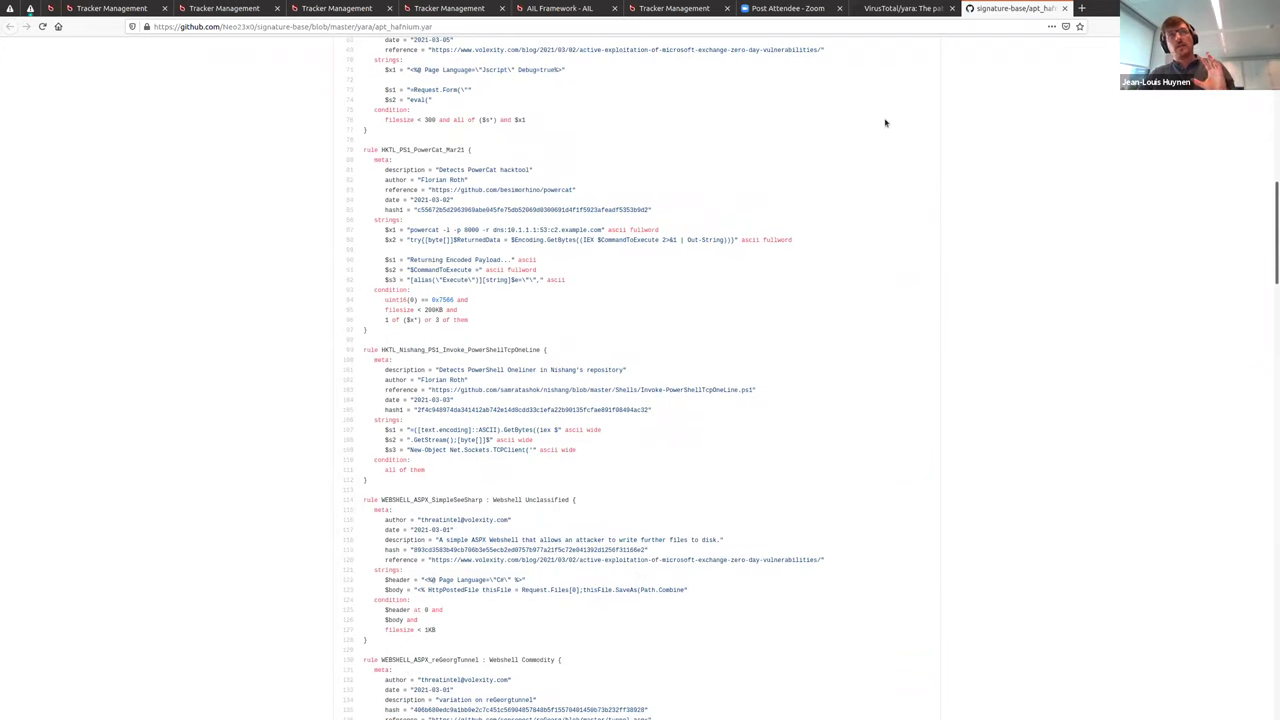
pyautogui.hotkey('ctrl', 'w')
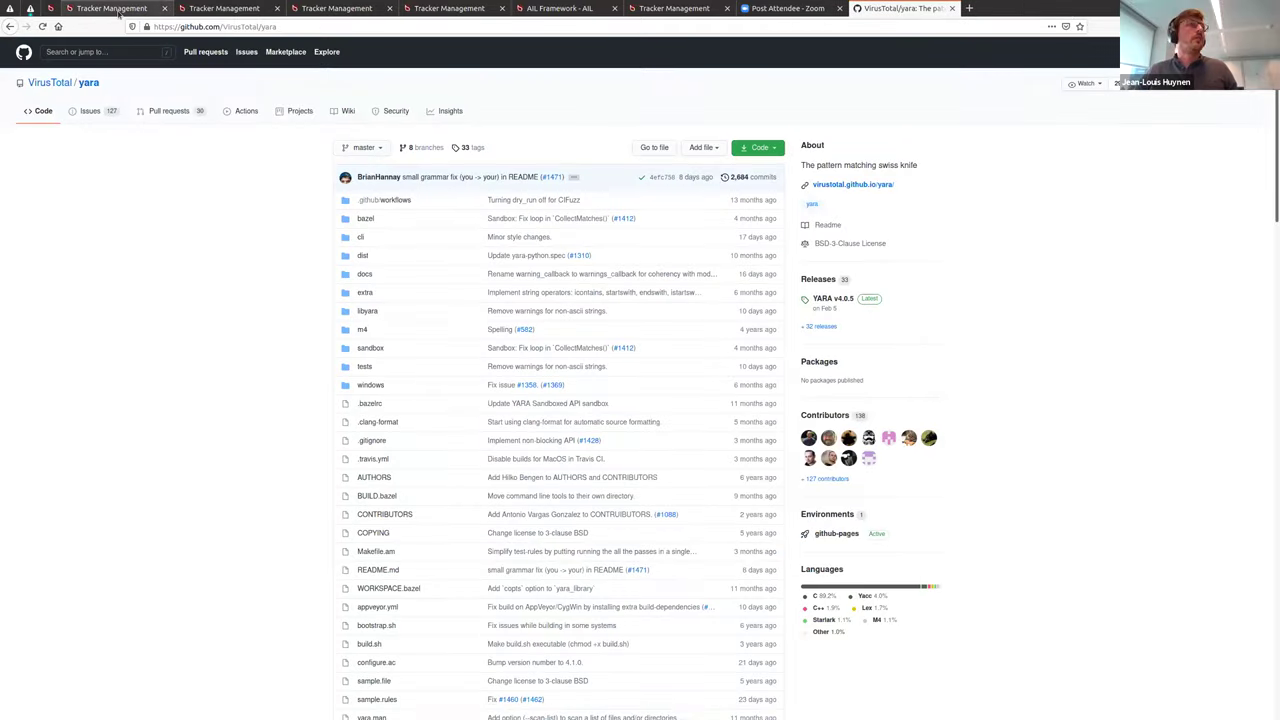
# Step: Open the tracker tagged hafnium from the second page of the global YARA trackers and look over its rules
pyautogui.hotkey('ctrl', '1')
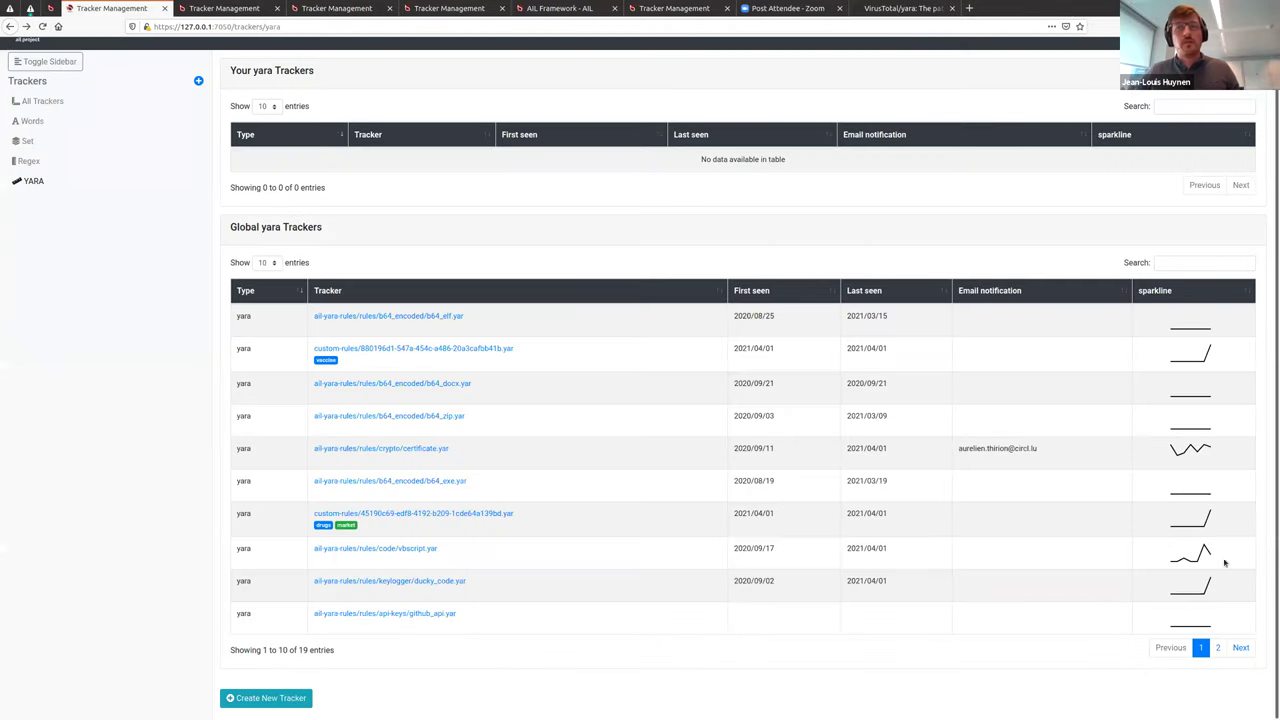
pyautogui.click(1240, 647)
pyautogui.click(372, 514)
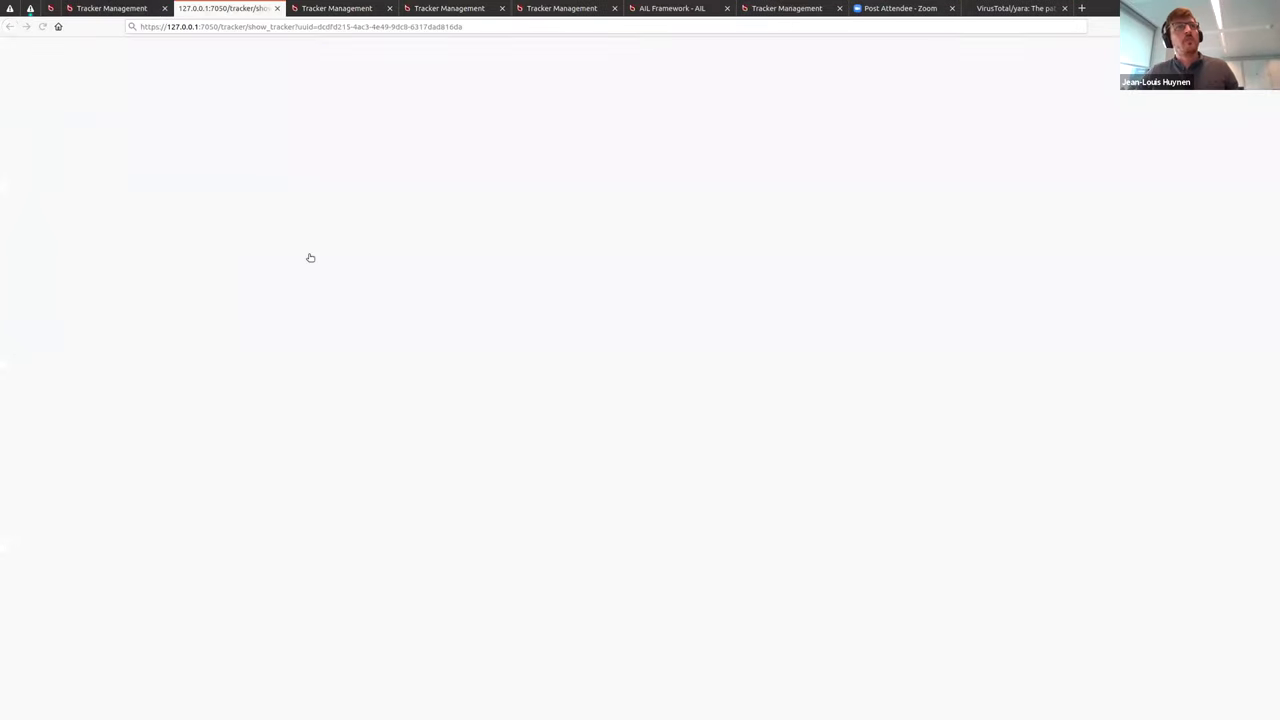
pyautogui.scroll(-20, 674, 378)
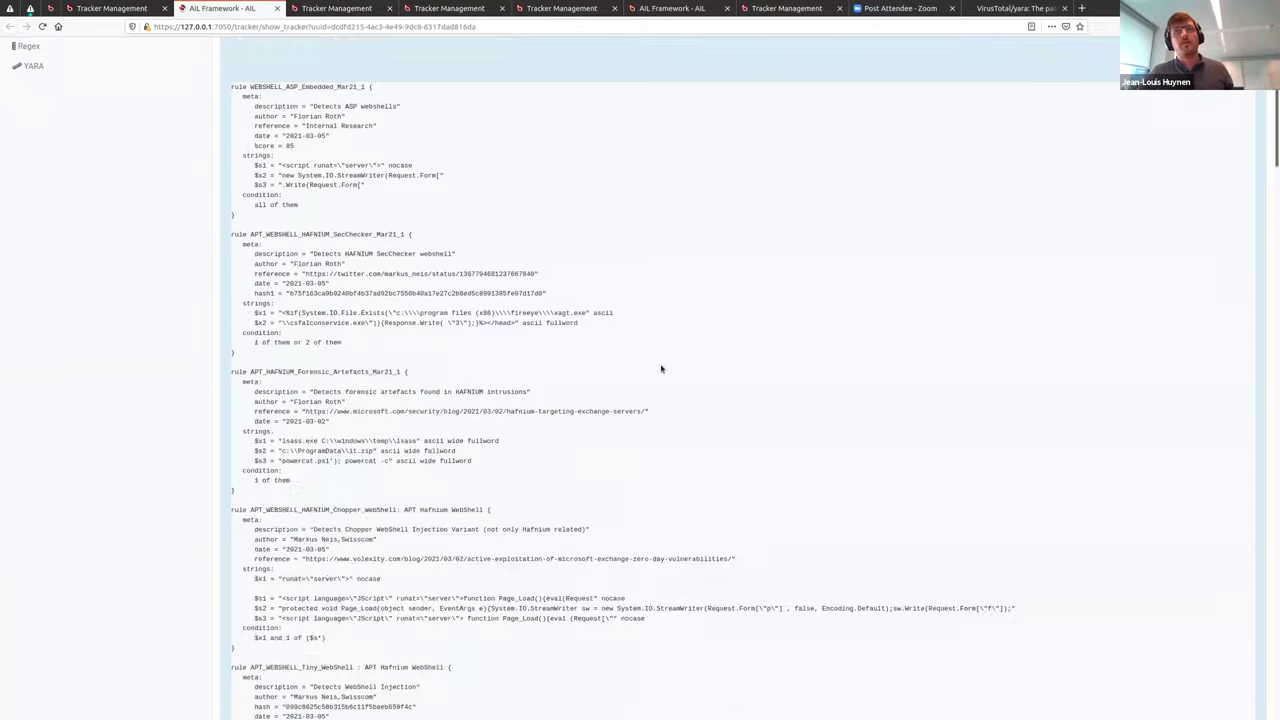
pyautogui.scroll(1, 648, 358)
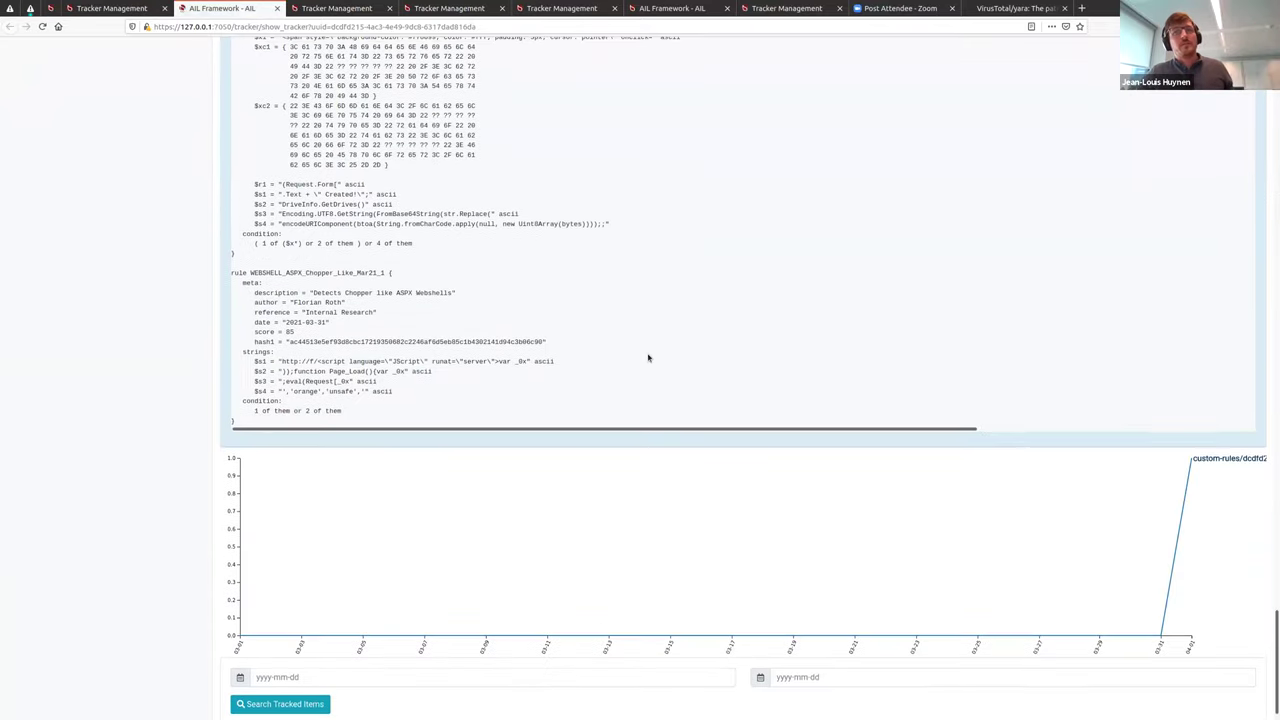
# Step: Search the hafnium tracker's items for the date range 2021-04-01 to 2021-04-01 and go to the matched items
pyautogui.click(244, 688)
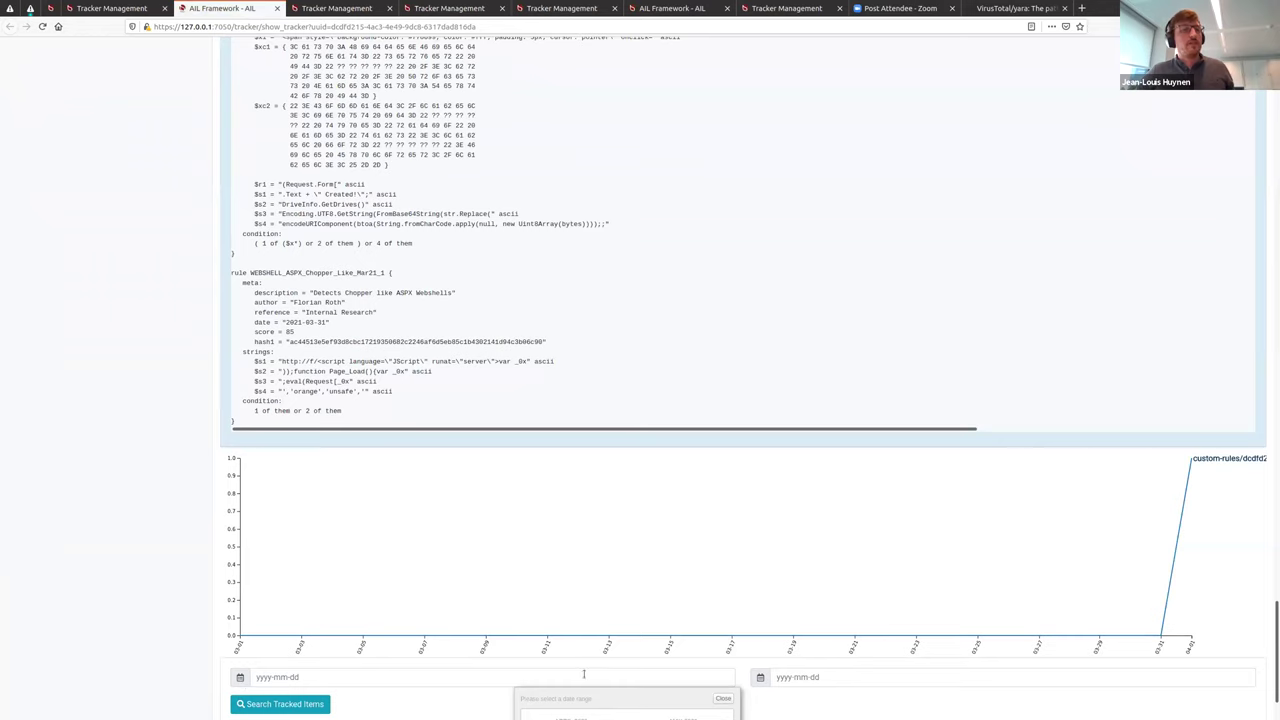
pyautogui.scroll(-2, 400, 500)
pyautogui.click(586, 645)
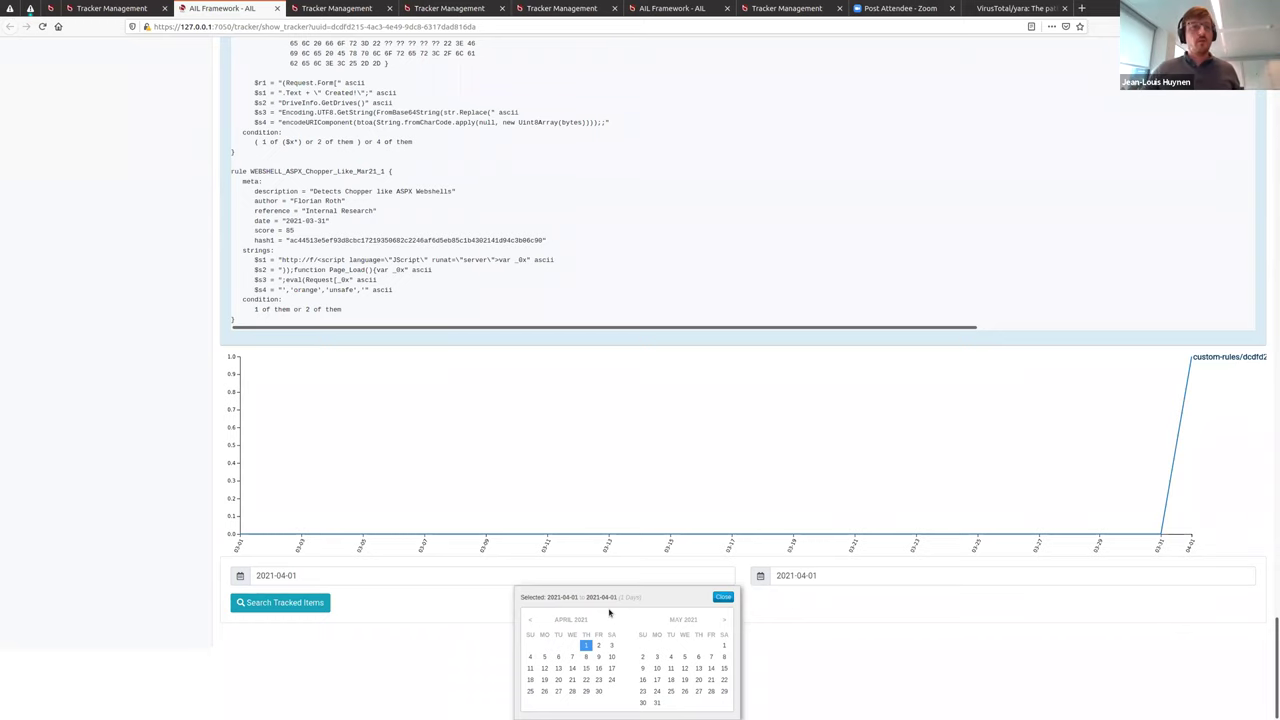
pyautogui.click(280, 608)
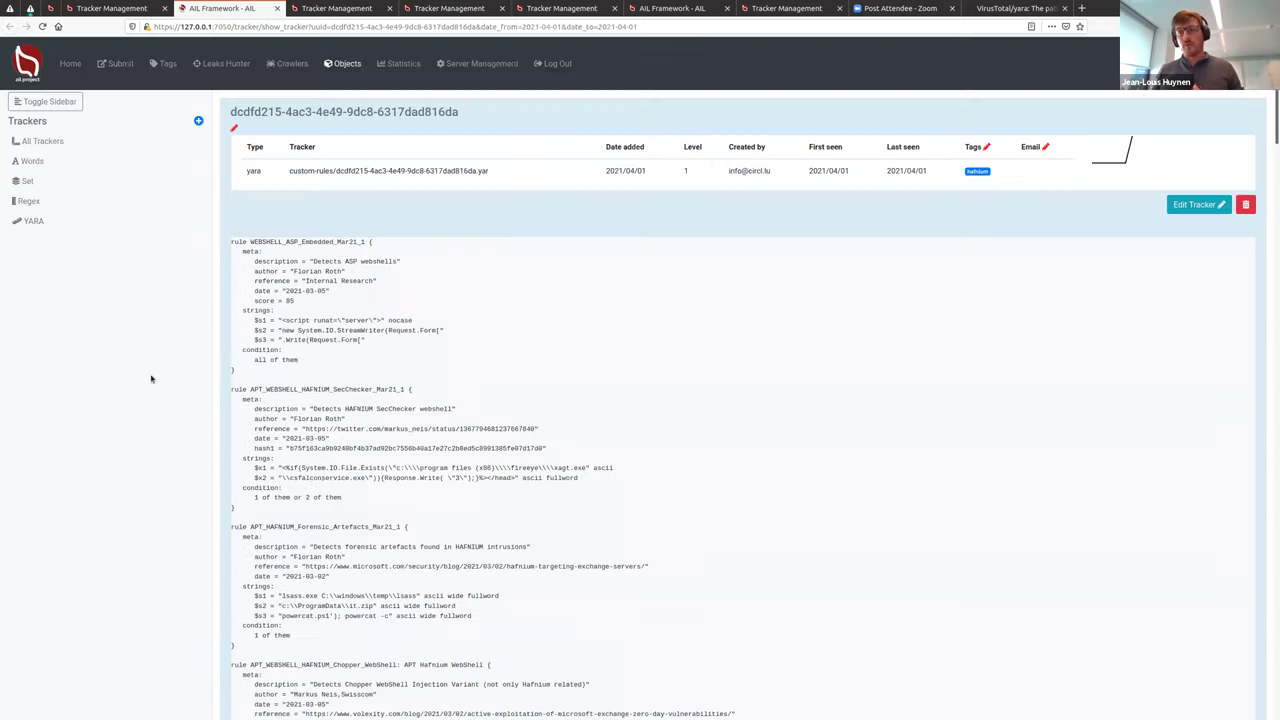
pyautogui.scroll(-20, 342, 341)
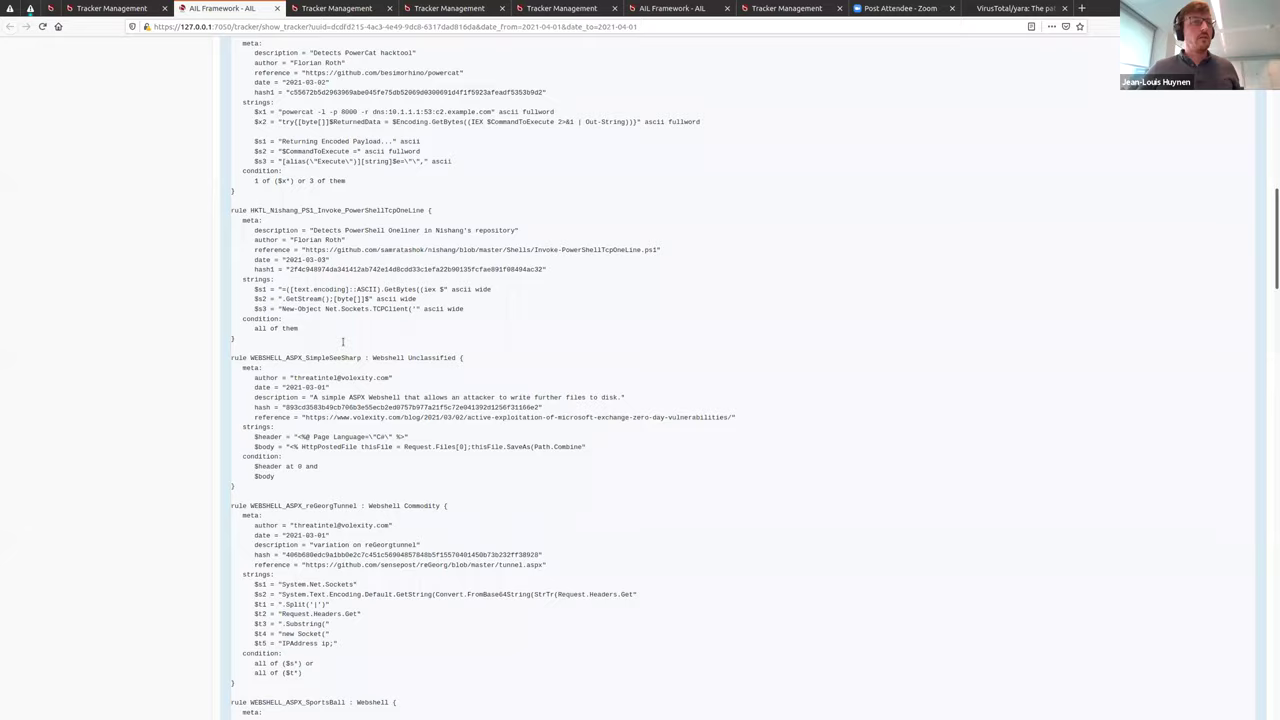
# Step: Open the matched urlextract t.co item, show its content as html2text, and open its father Twitter item
pyautogui.click(503, 672)
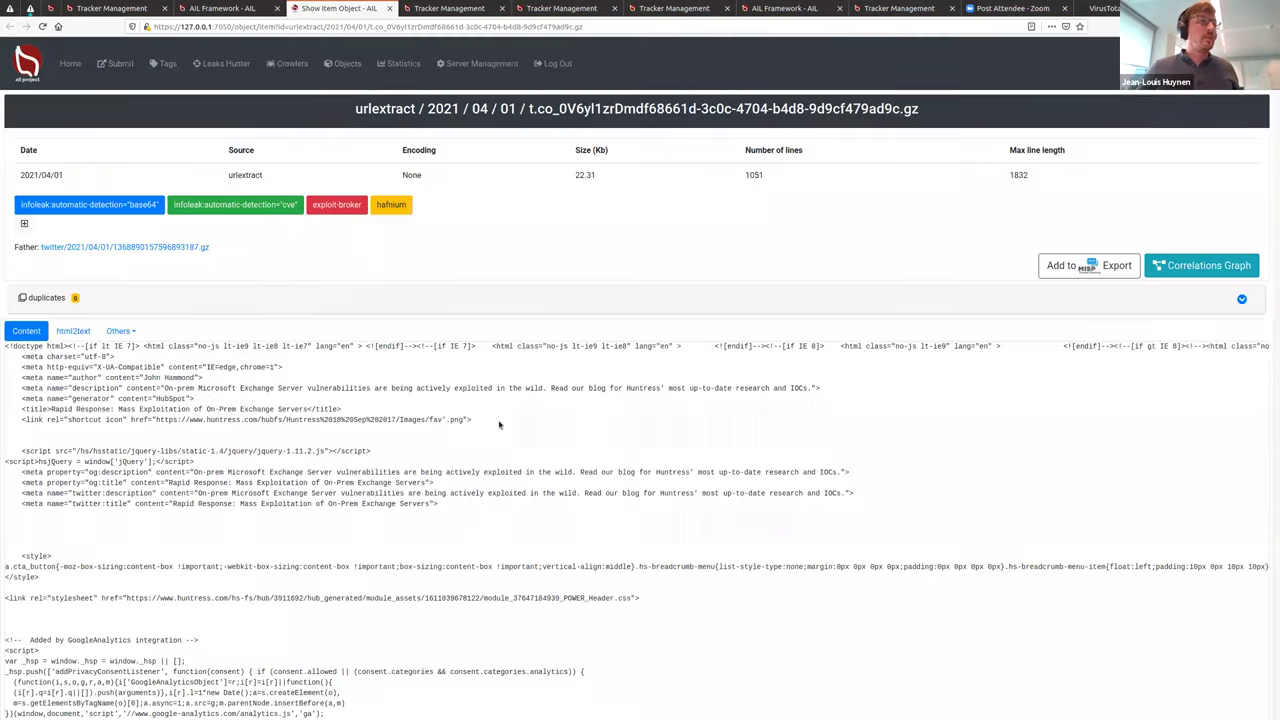
pyautogui.click(73, 331)
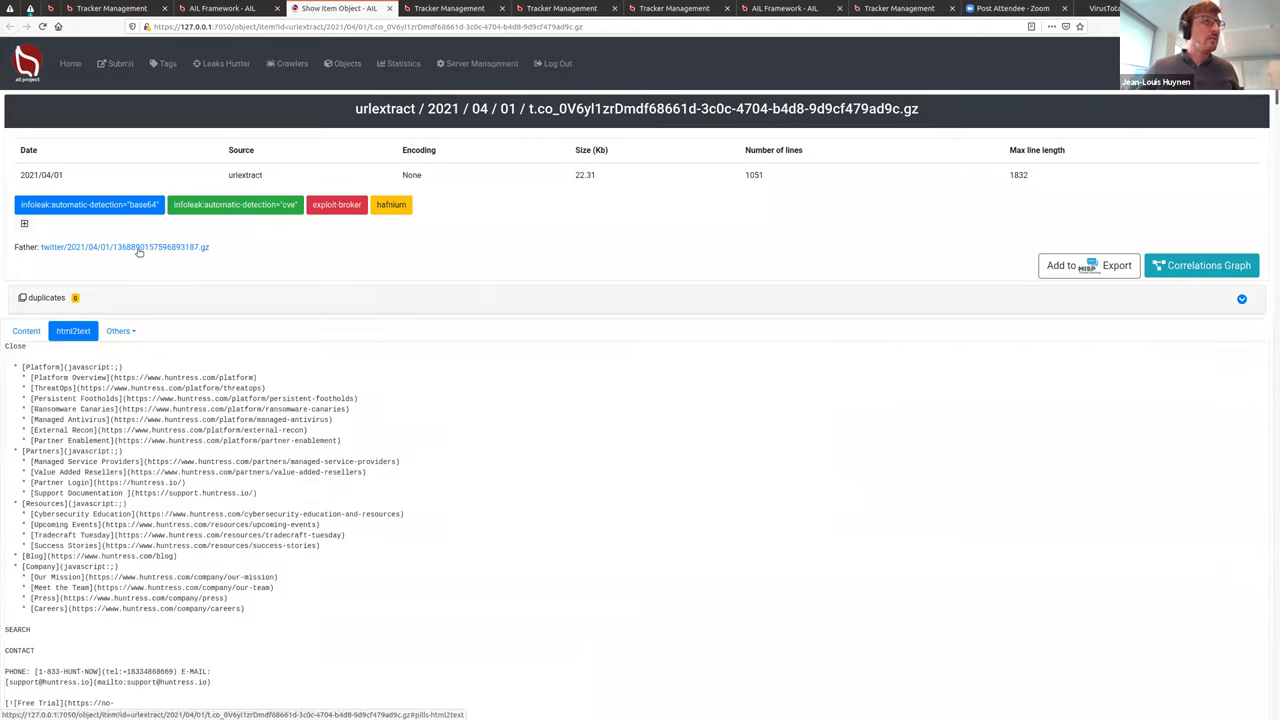
pyautogui.click(125, 247)
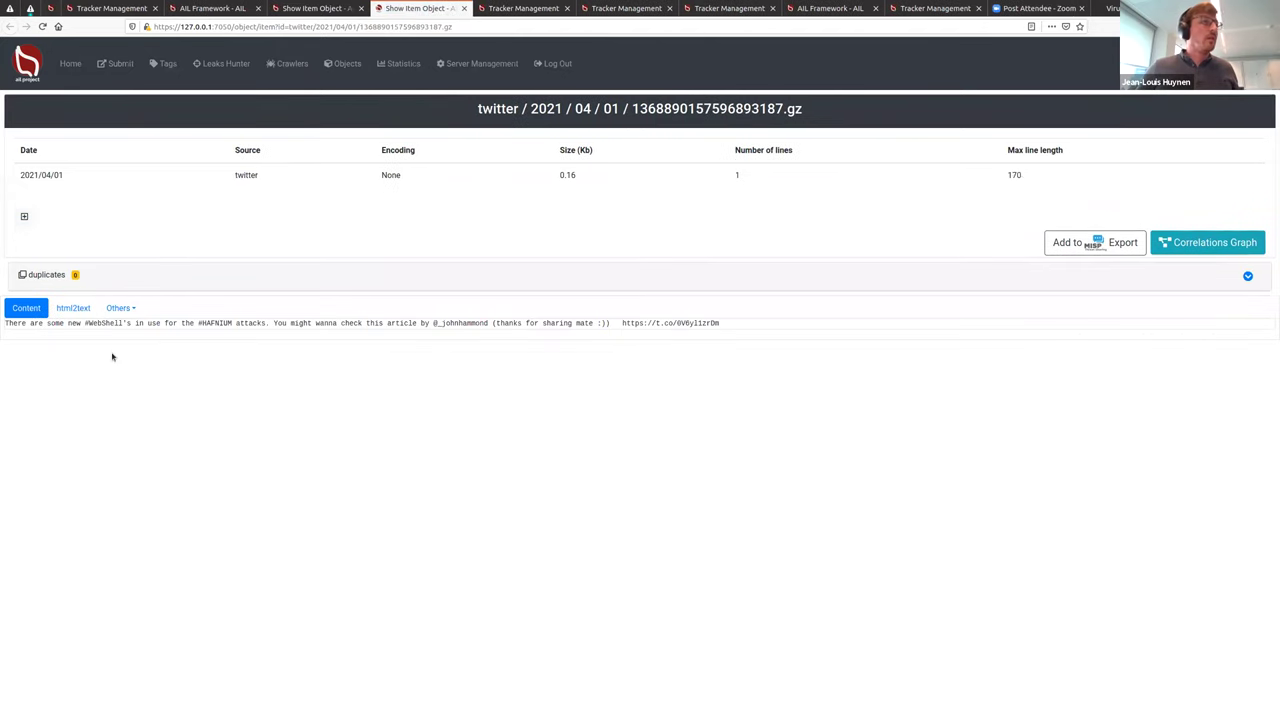
# Step: Read the tweet in the Twitter item, highlighting its words about new webshells used for the HAFNIUM attacks
pyautogui.moveTo(194, 323); pyautogui.dragTo(84, 323)
pyautogui.click(125, 330)
pyautogui.moveTo(5, 323); pyautogui.dragTo(236, 323)
pyautogui.click(230, 323)
pyautogui.click(356, 346)
# Step: Copy the t.co link from the tweet, open it in a new browser tab, and look through the linked article
pyautogui.moveTo(622, 323); pyautogui.dragTo(725, 325)
pyautogui.hotkey('ctrl', 'c')
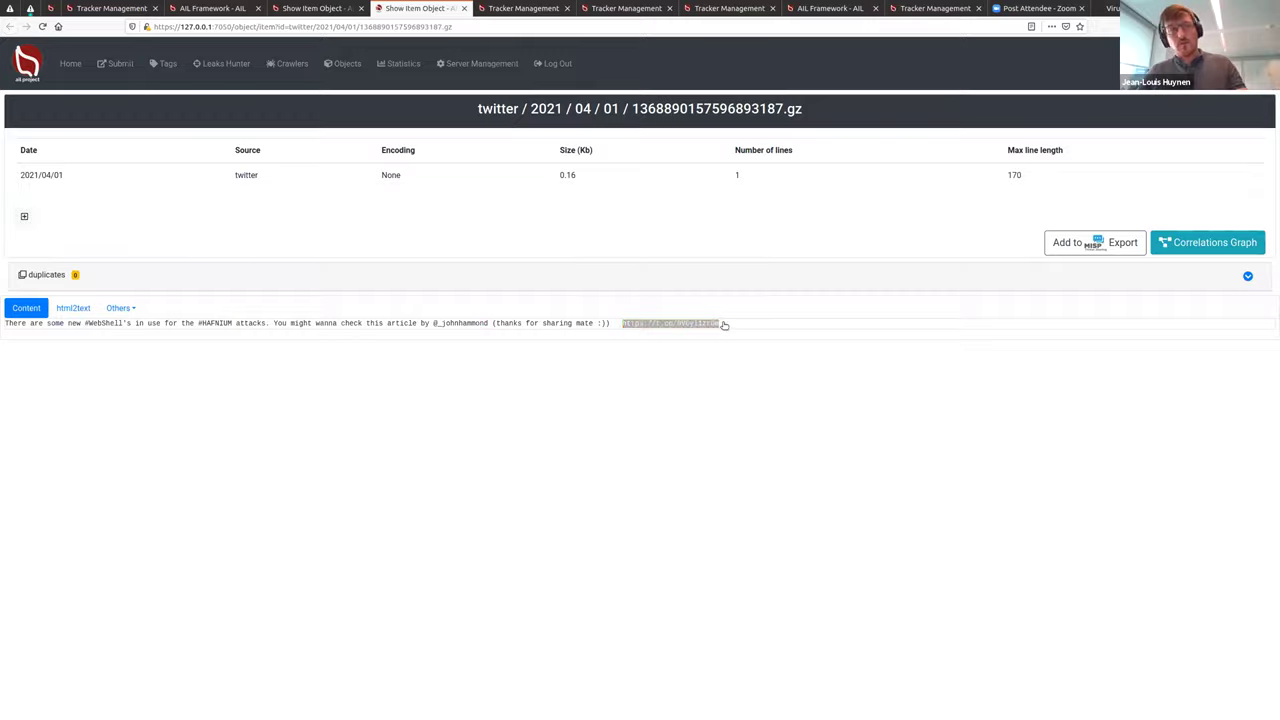
pyautogui.hotkey('ctrl', 't')
pyautogui.hotkey('ctrl', 'v')
pyautogui.press('Return')
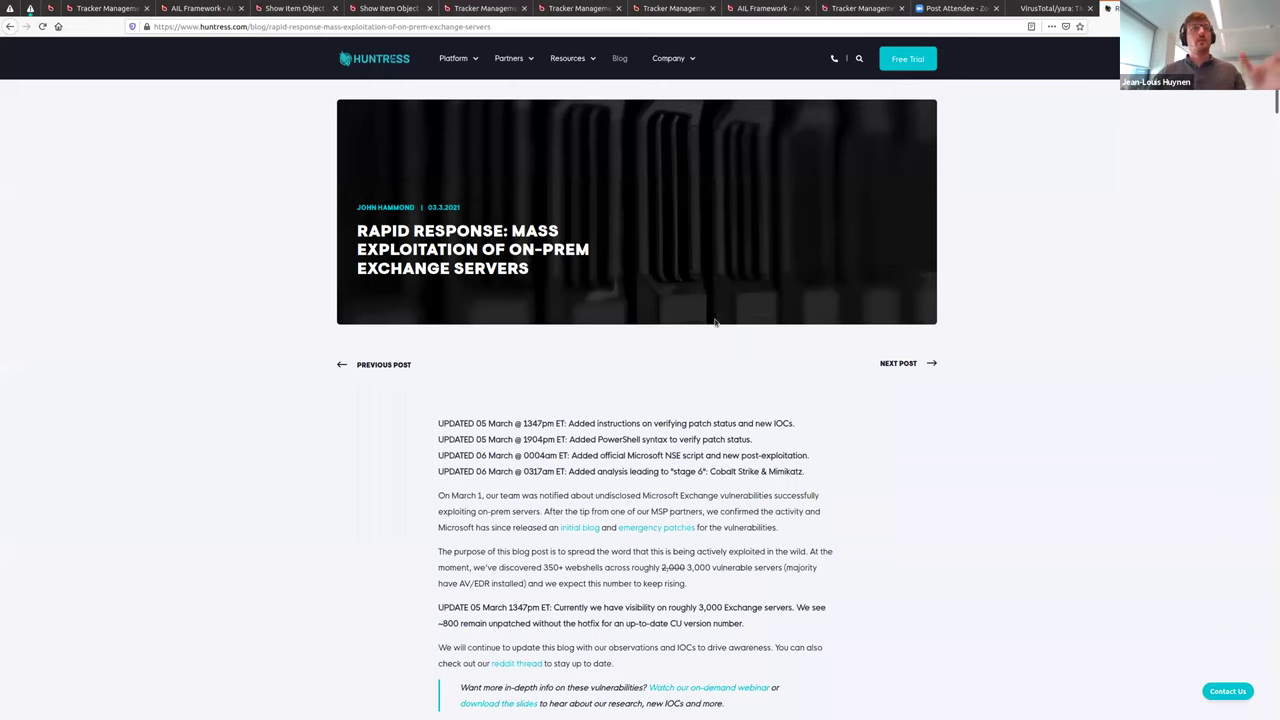
pyautogui.scroll(-15, 649, 354)
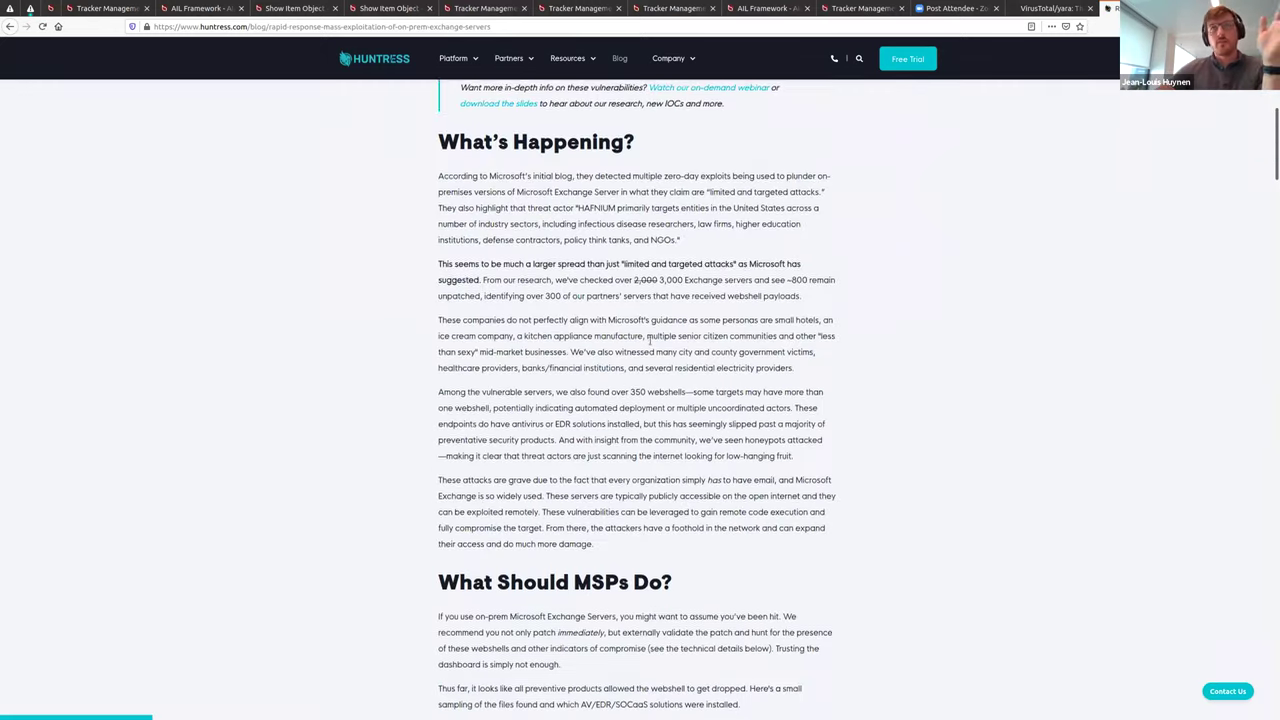
# Step: Look through the rest of the Huntress article, including its patch checks and technical details, and close its tab
pyautogui.scroll(-10, 651, 343)
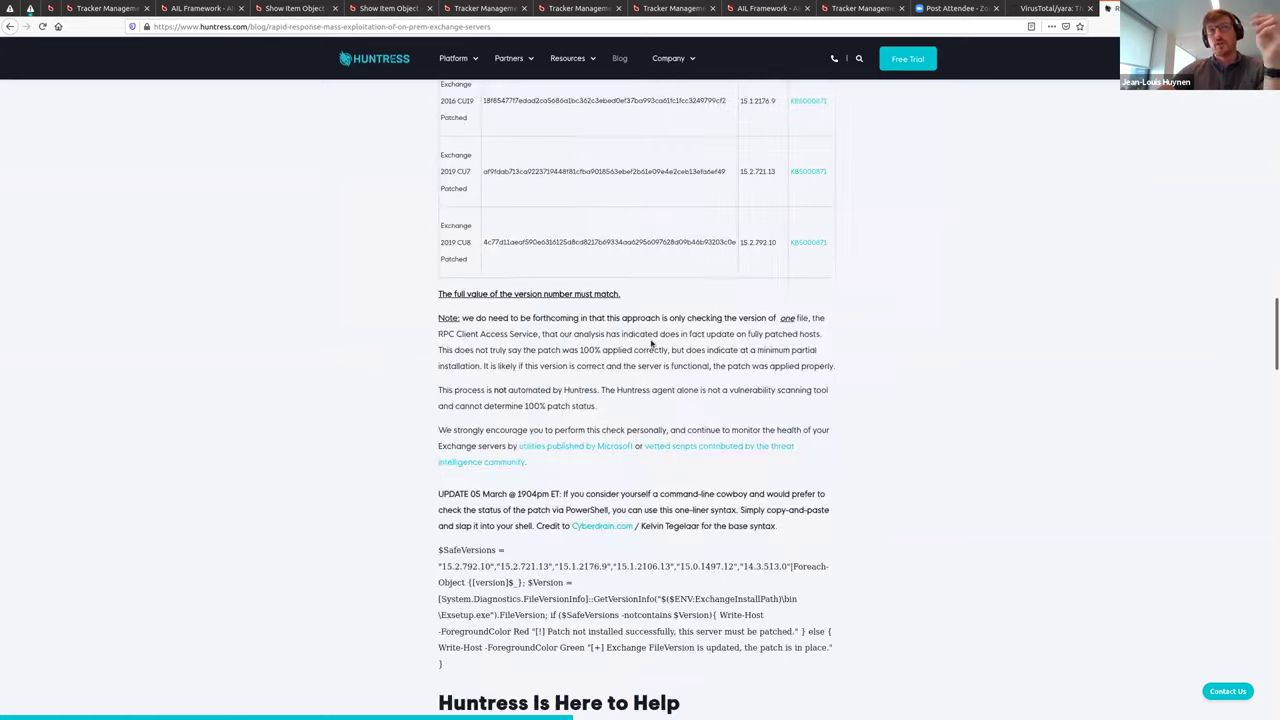
pyautogui.scroll(-5, 651, 343)
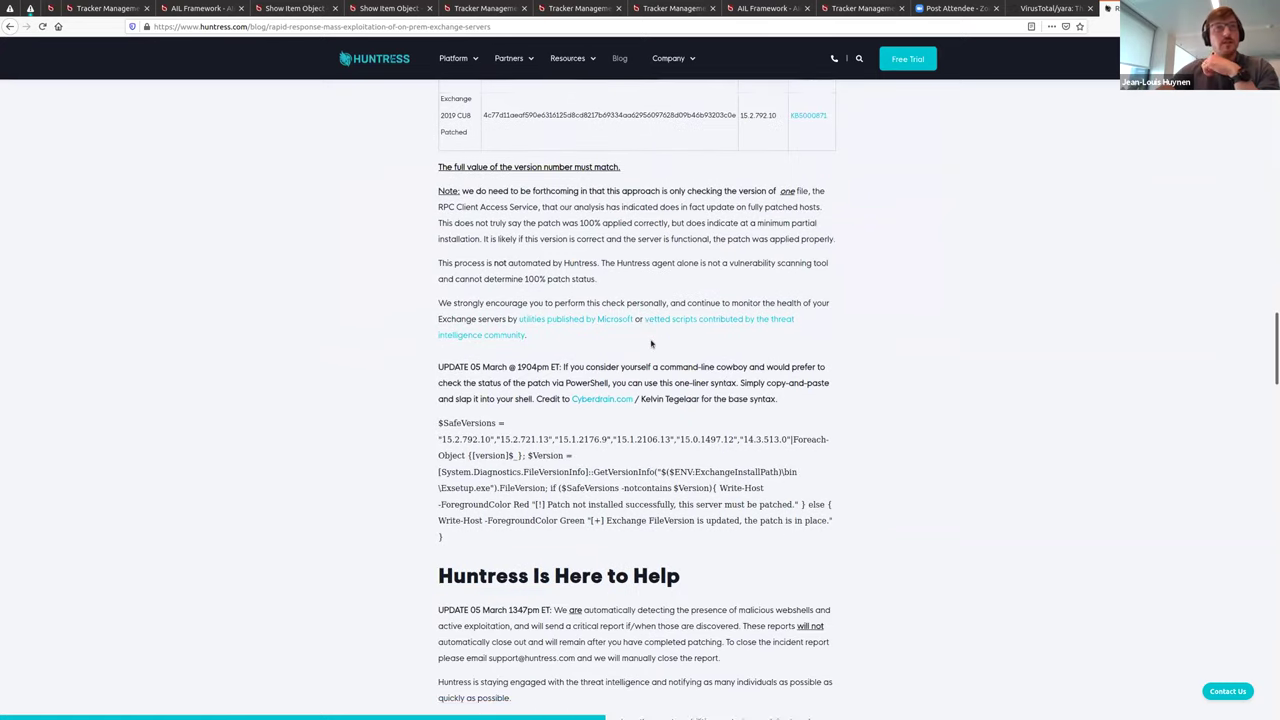
pyautogui.scroll(-10, 651, 343)
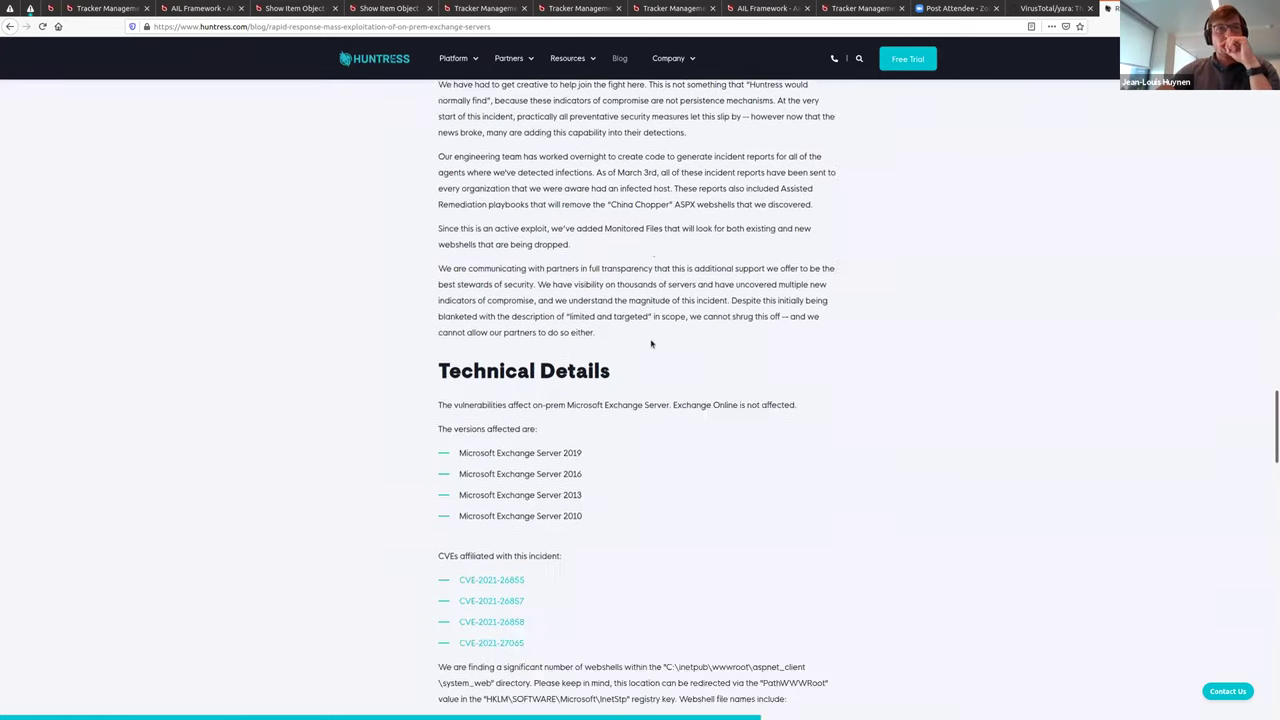
pyautogui.scroll(-12, 651, 343)
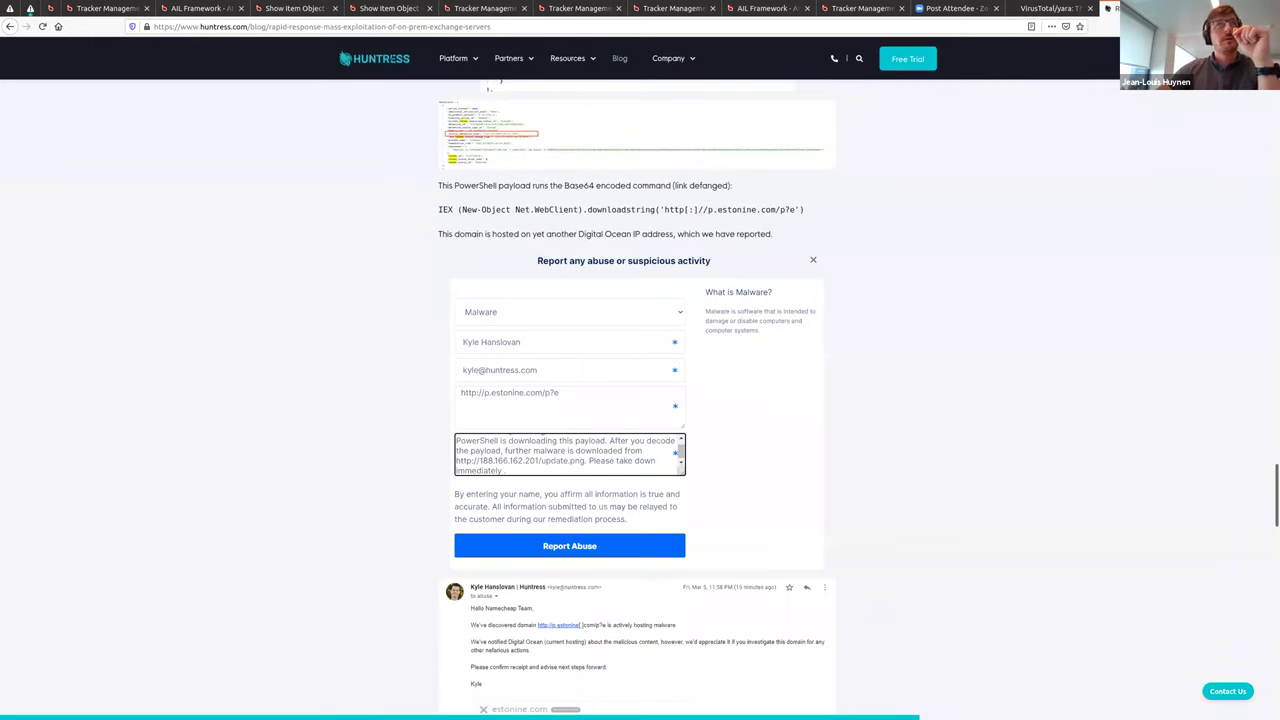
pyautogui.hotkey('ctrl', 'w')
# Step: Reload the YARA trackers list in the Tracker Management tab, switch to the slides, and view the Terms Tracker slides
pyautogui.click(110, 8)
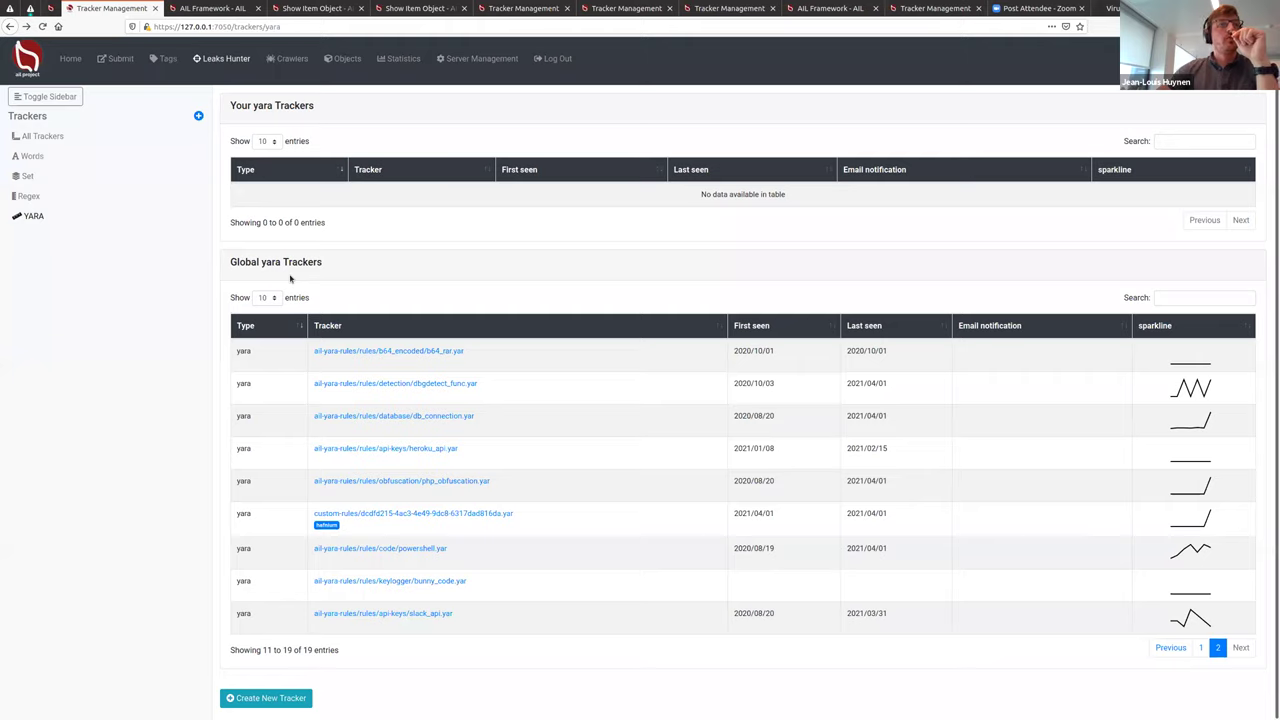
pyautogui.click(34, 218)
pyautogui.hotkey('alt', 'Tab')
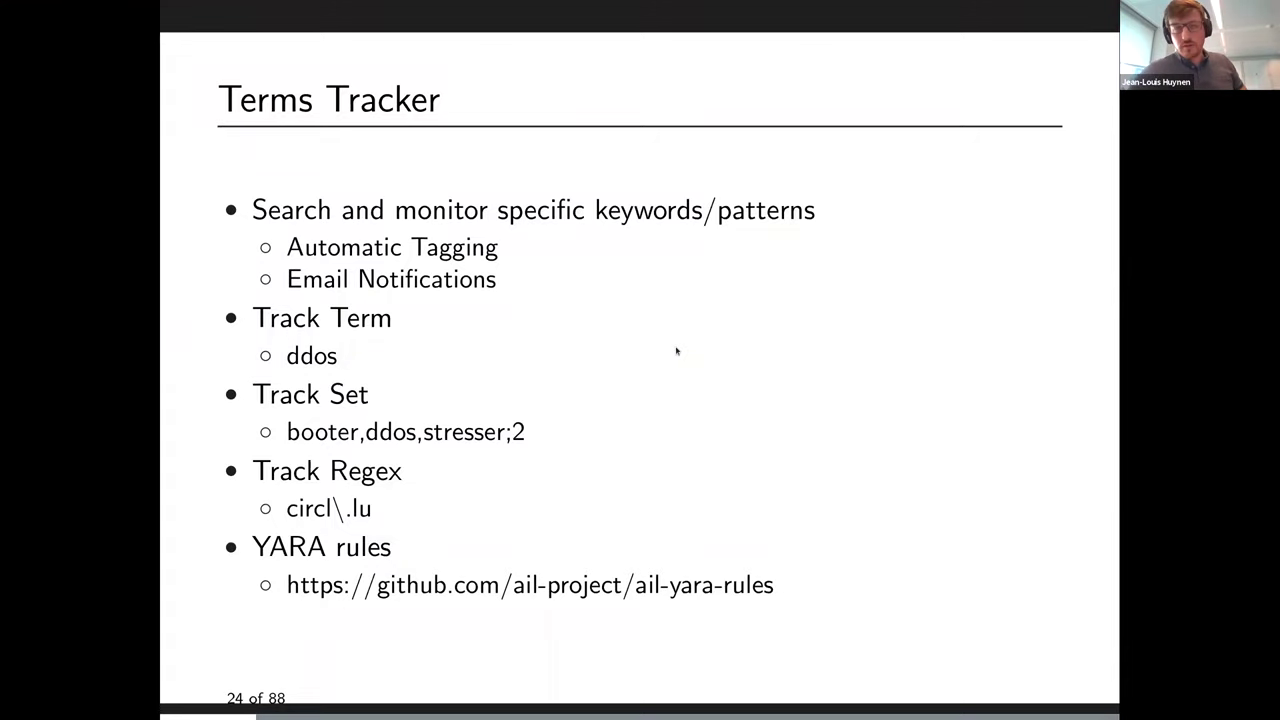
pyautogui.press('Right')
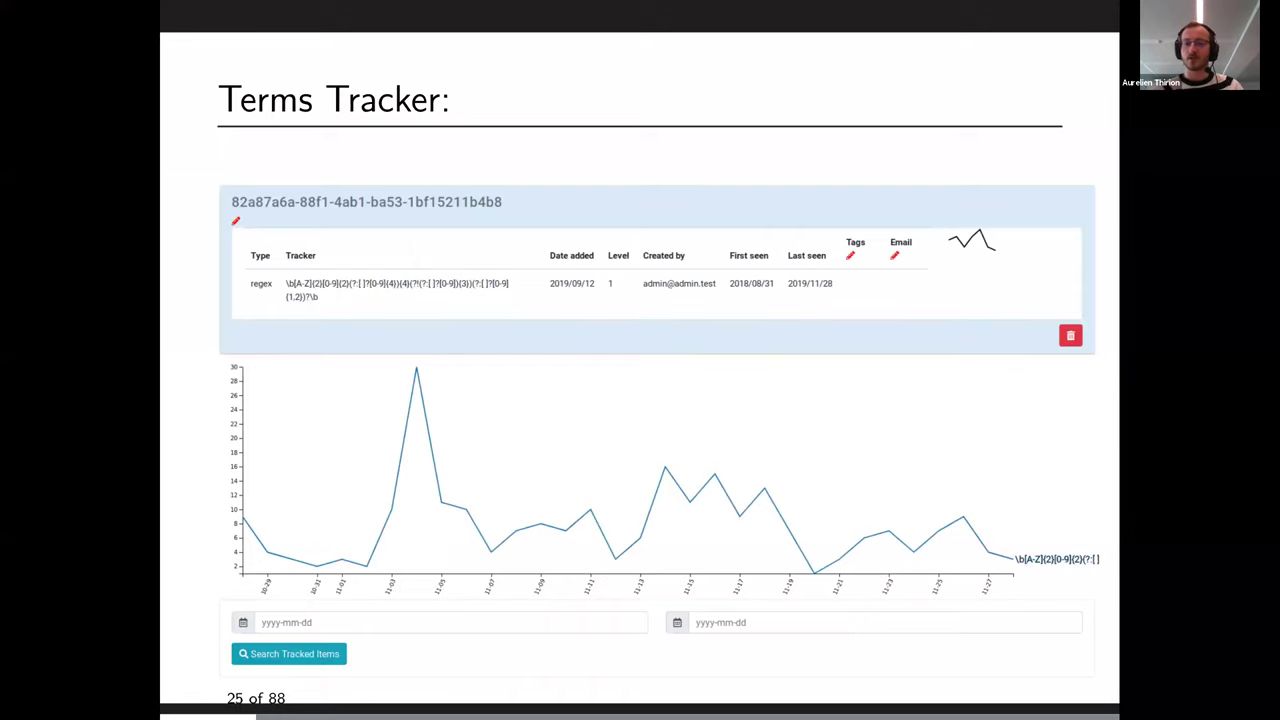
pyautogui.press('Left')
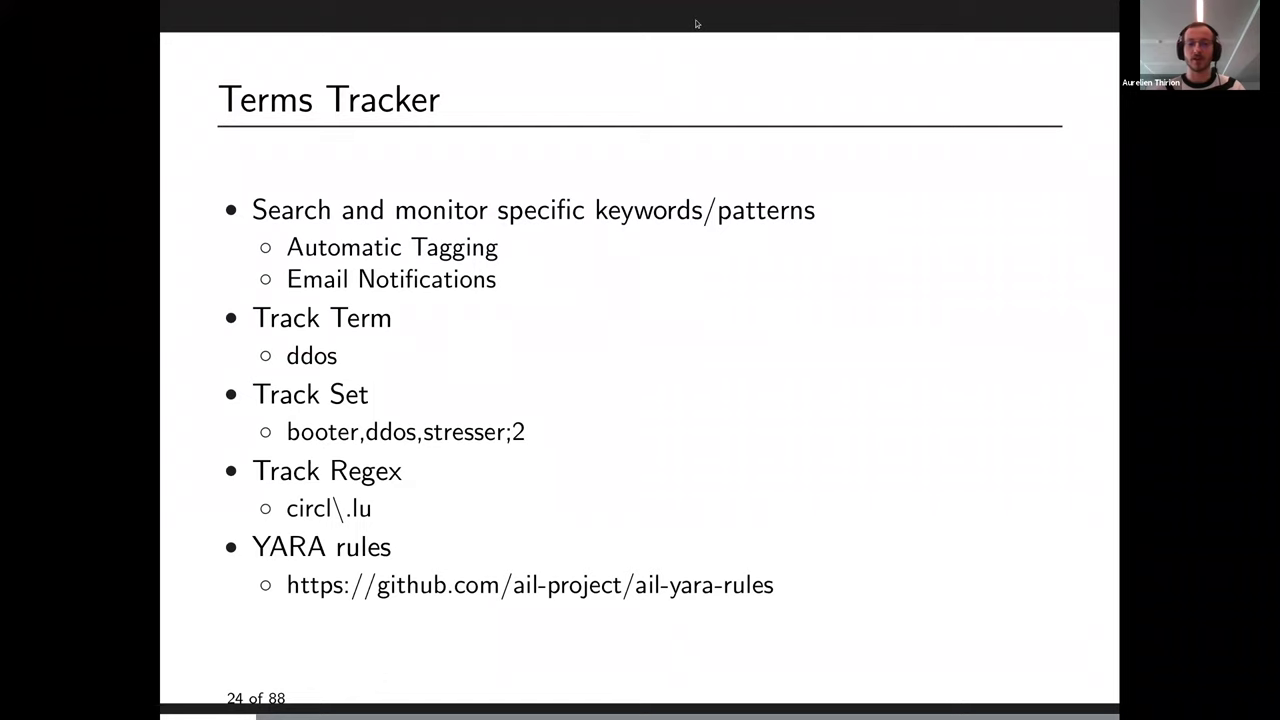
# Step: Switch back to the browser and open the form for a new tracker from the YARA trackers page
pyautogui.hotkey('alt', 'Tab')
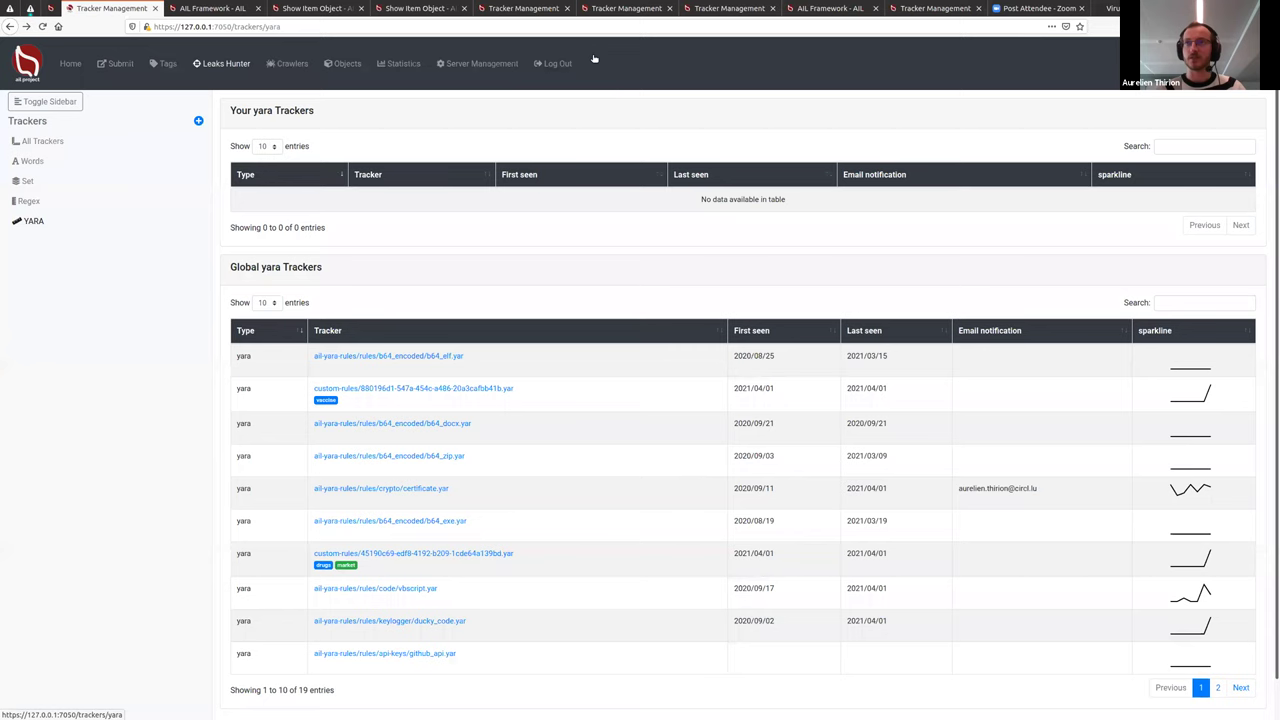
pyautogui.click(35, 222)
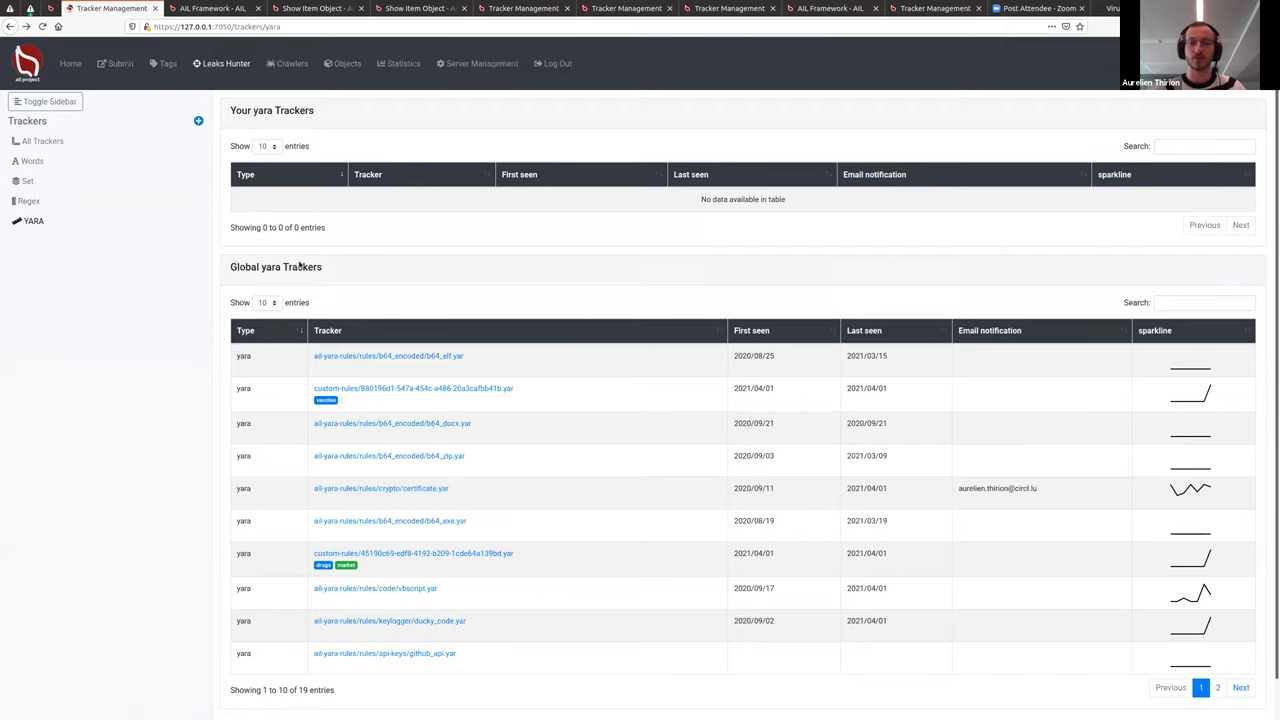
pyautogui.scroll(-1, 330, 300)
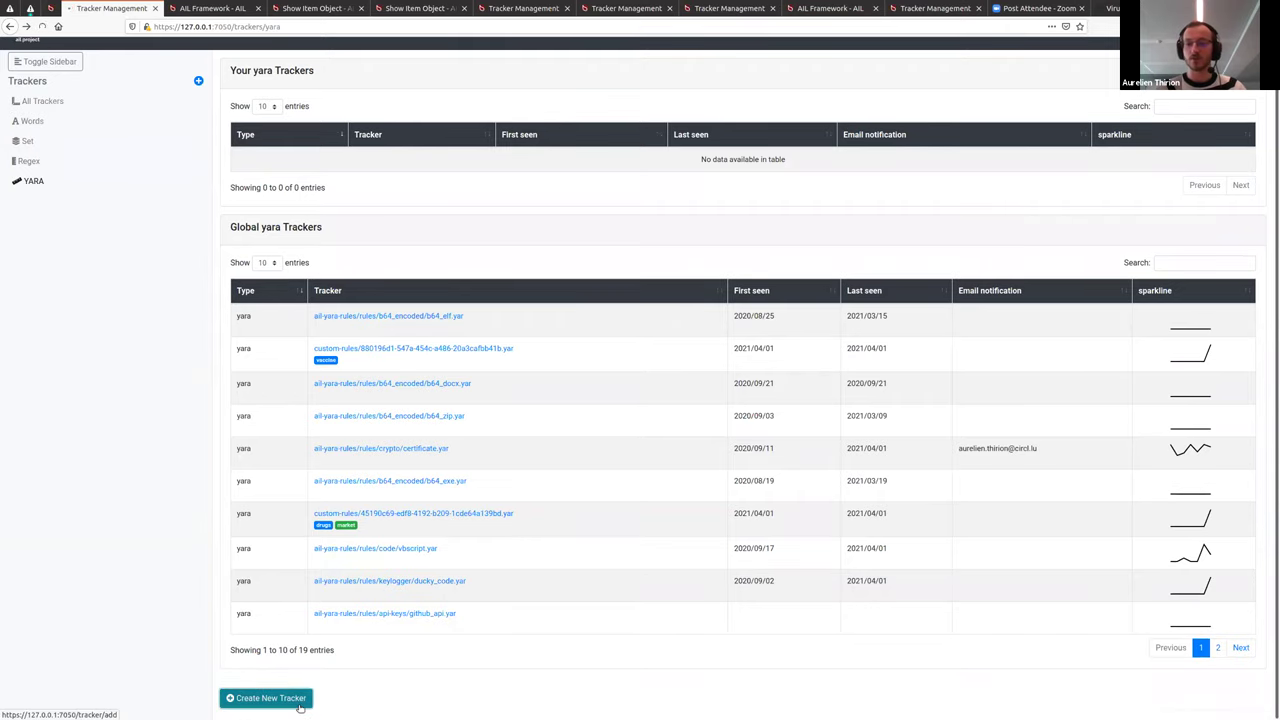
pyautogui.click(266, 698)
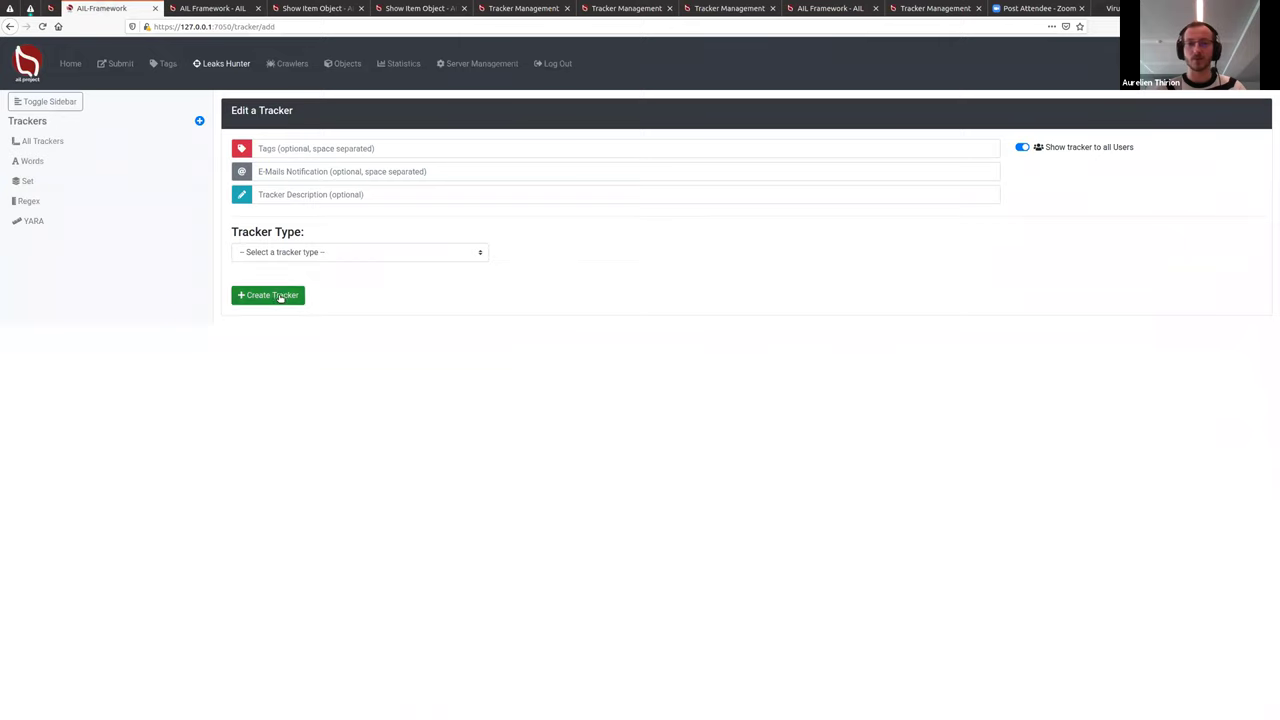
pyautogui.click(281, 300)
pyautogui.hotkey('alt', 'Left')
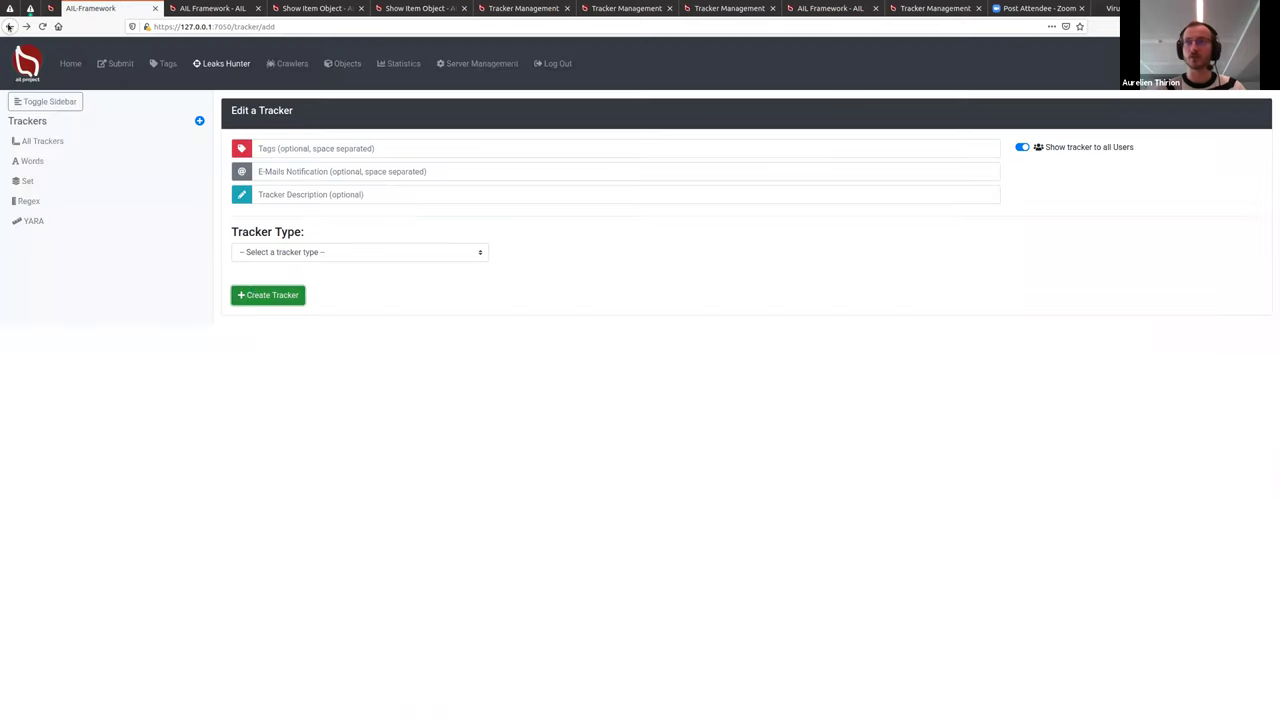
# Step: Set the tracker type to YARA rule and look at the list of default YARA rules
pyautogui.click(286, 253)
pyautogui.click(314, 326)
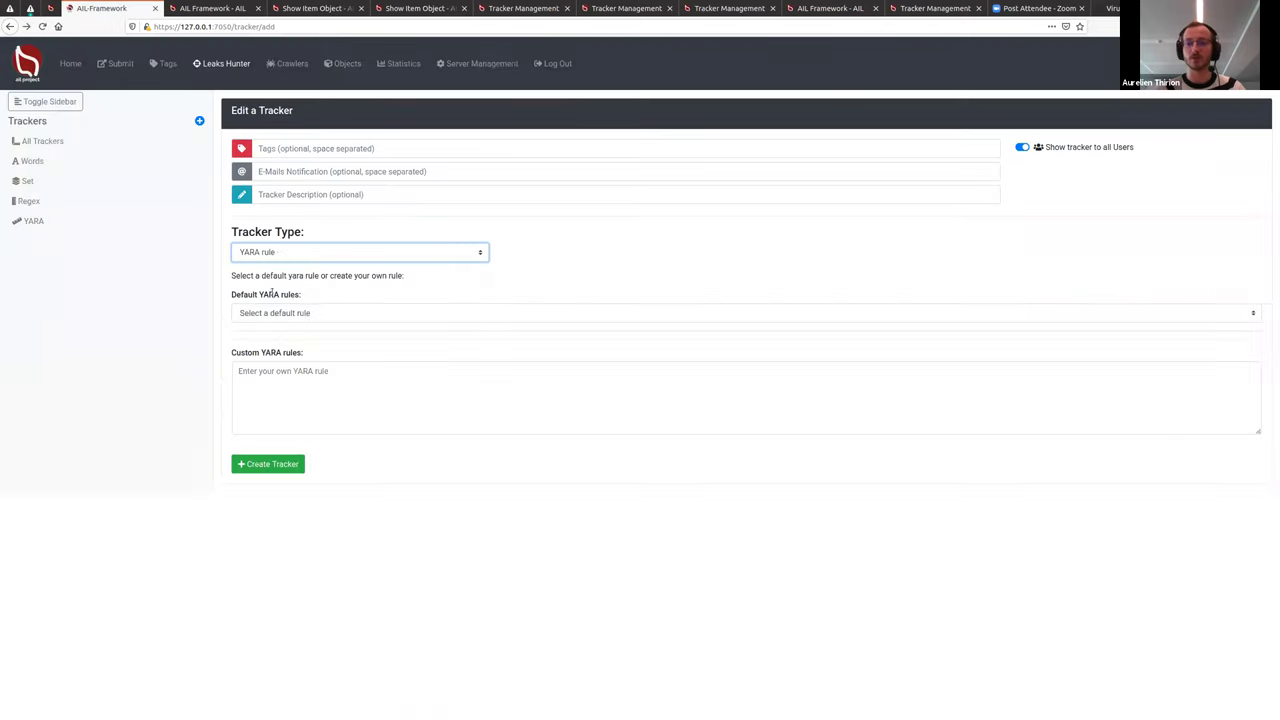
pyautogui.click(284, 314)
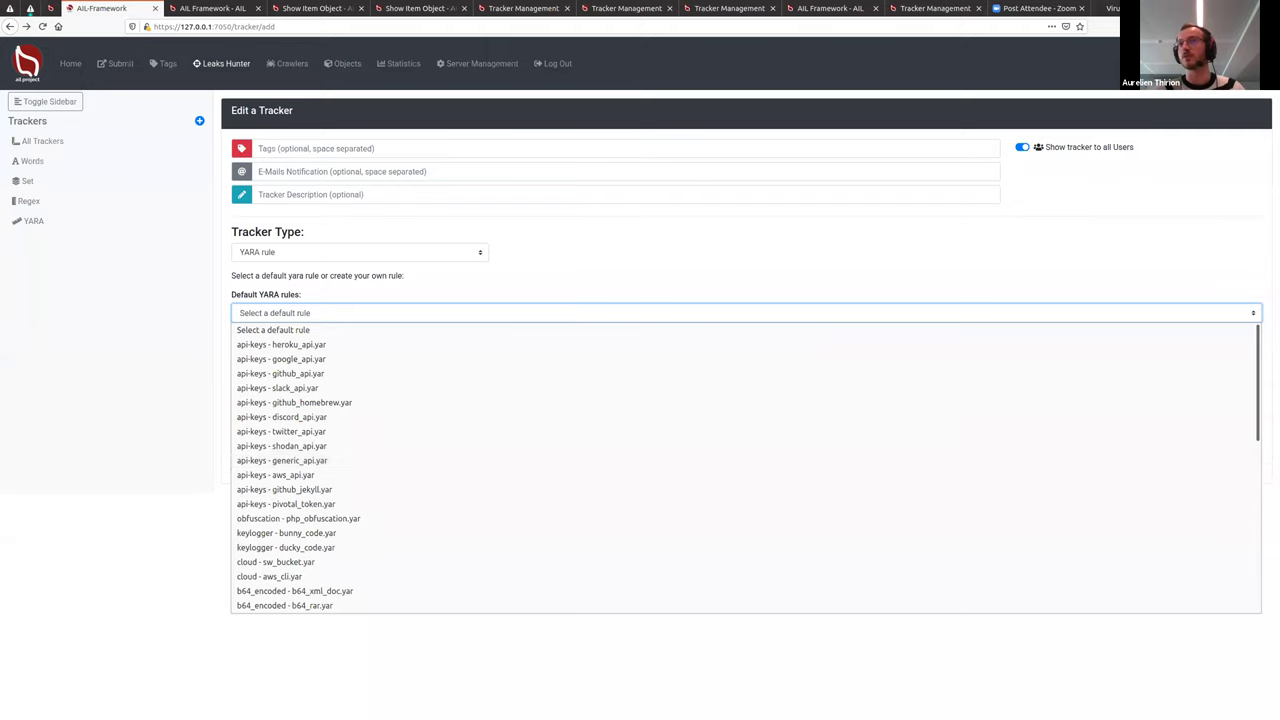
pyautogui.press('Escape')
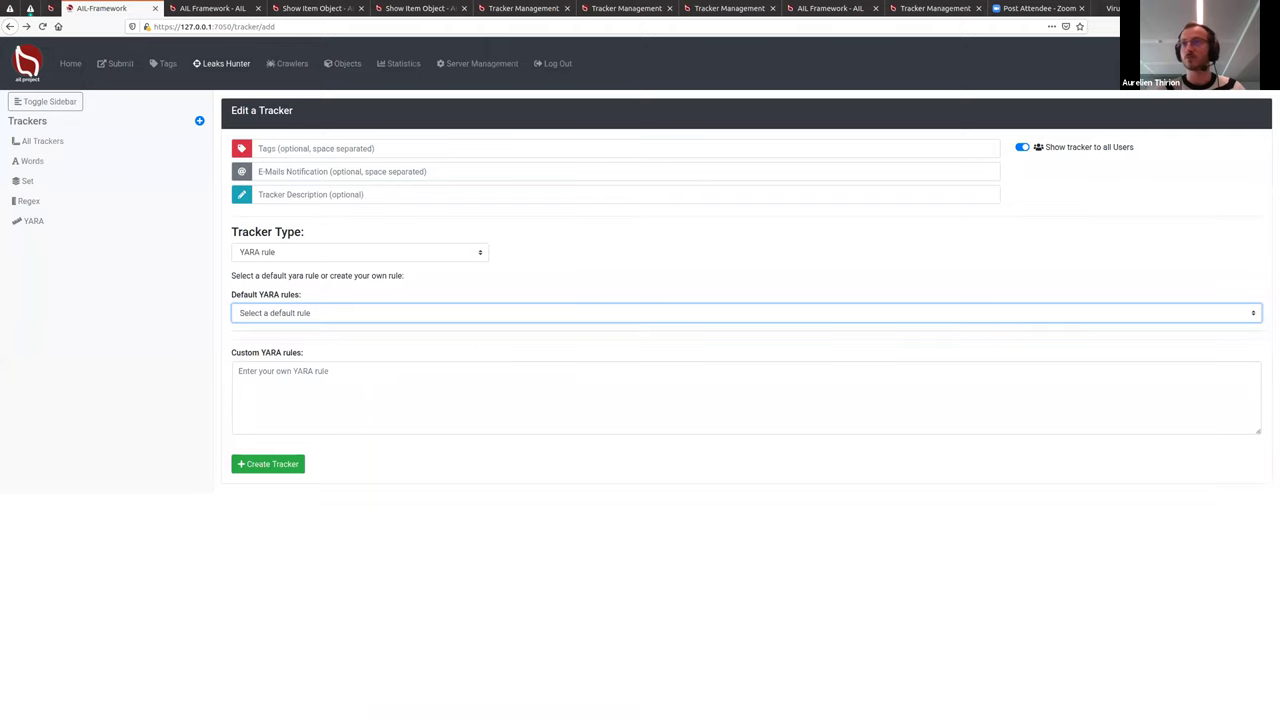
# Step: Open github.com/ail-project/ in a new browser tab
pyautogui.hotkey('ctrl', 't')
pyautogui.write('github.com/ail-project/')
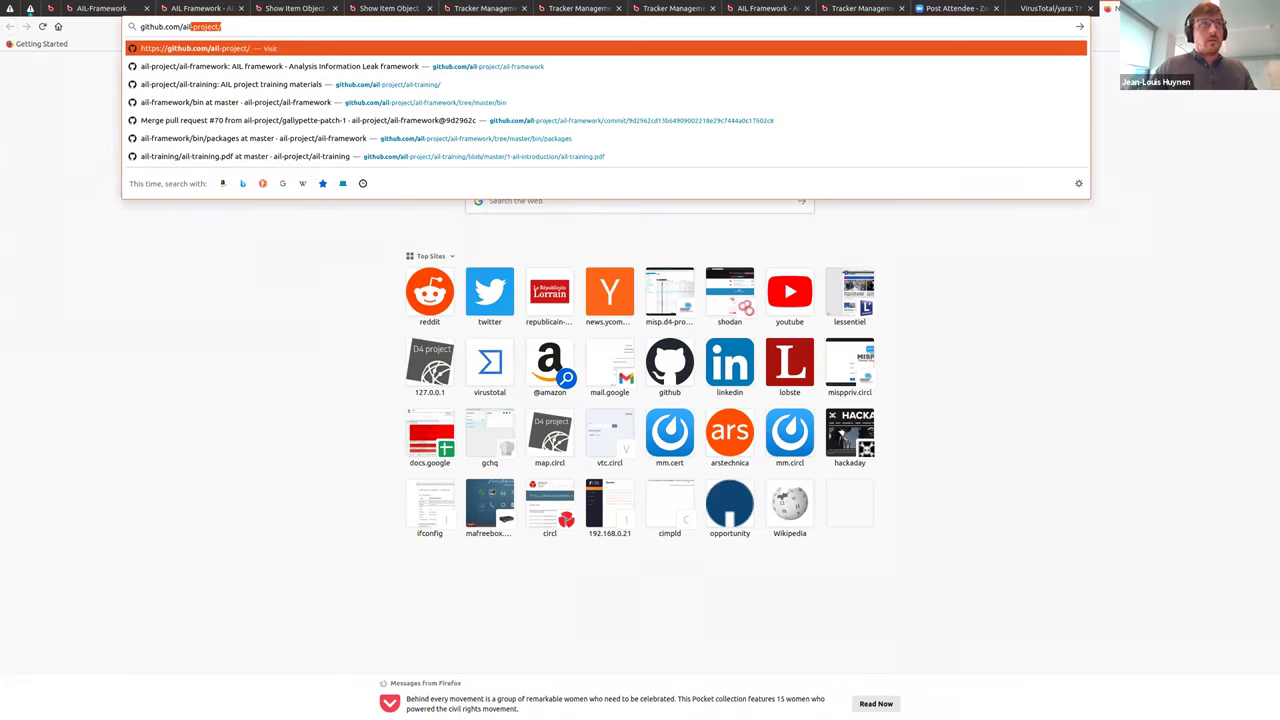
pyautogui.write('ail')
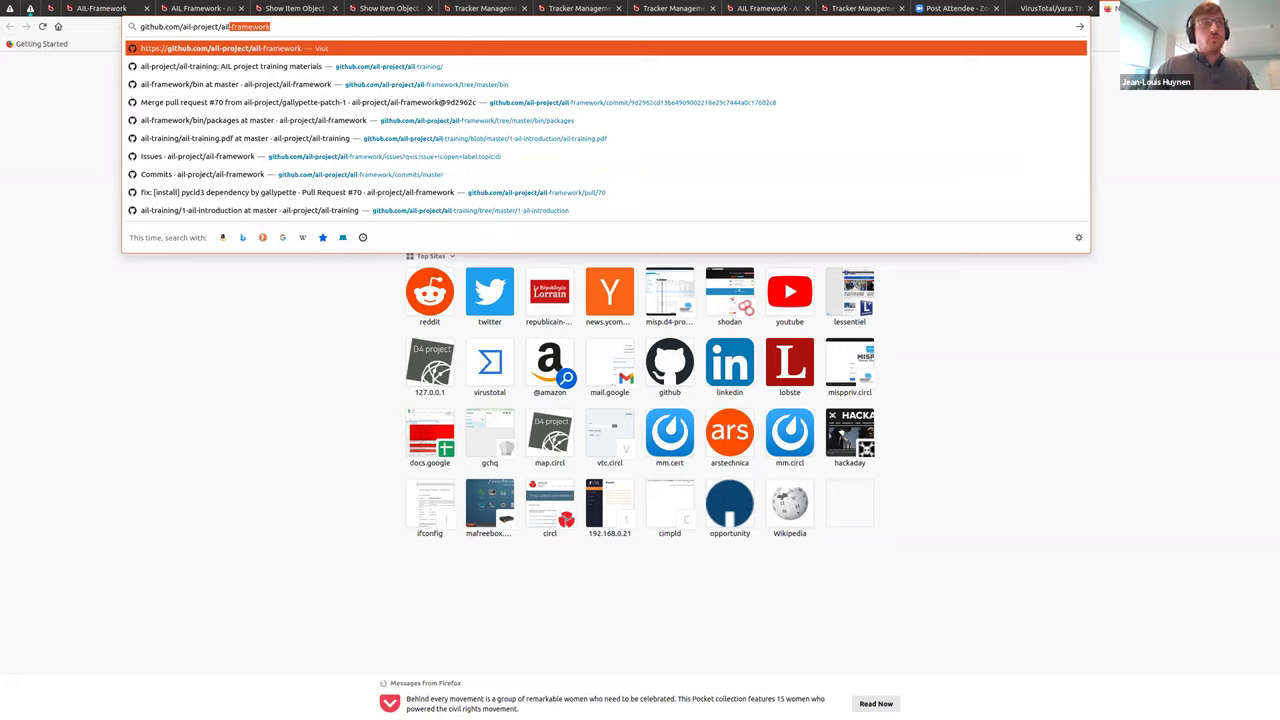
pyautogui.press('BackSpace')
pyautogui.press('BackSpace')
pyautogui.press('BackSpace')
pyautogui.press('BackSpace')
pyautogui.press('Return')
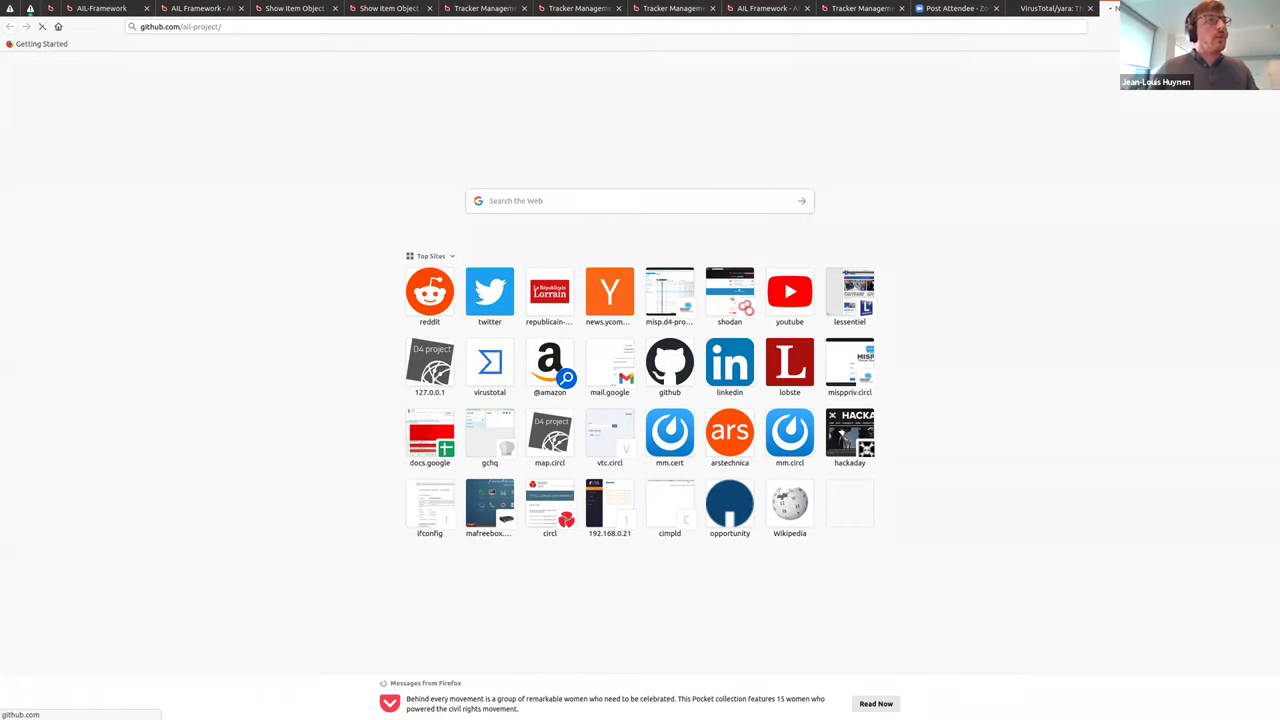
# Step: Find the ail-yara-rules repository among the ail-project repositories, open it, and select its web address
pyautogui.scroll(-3, 450, 382)
pyautogui.scroll(1, 466, 489)
pyautogui.scroll(-5, 319, 478)
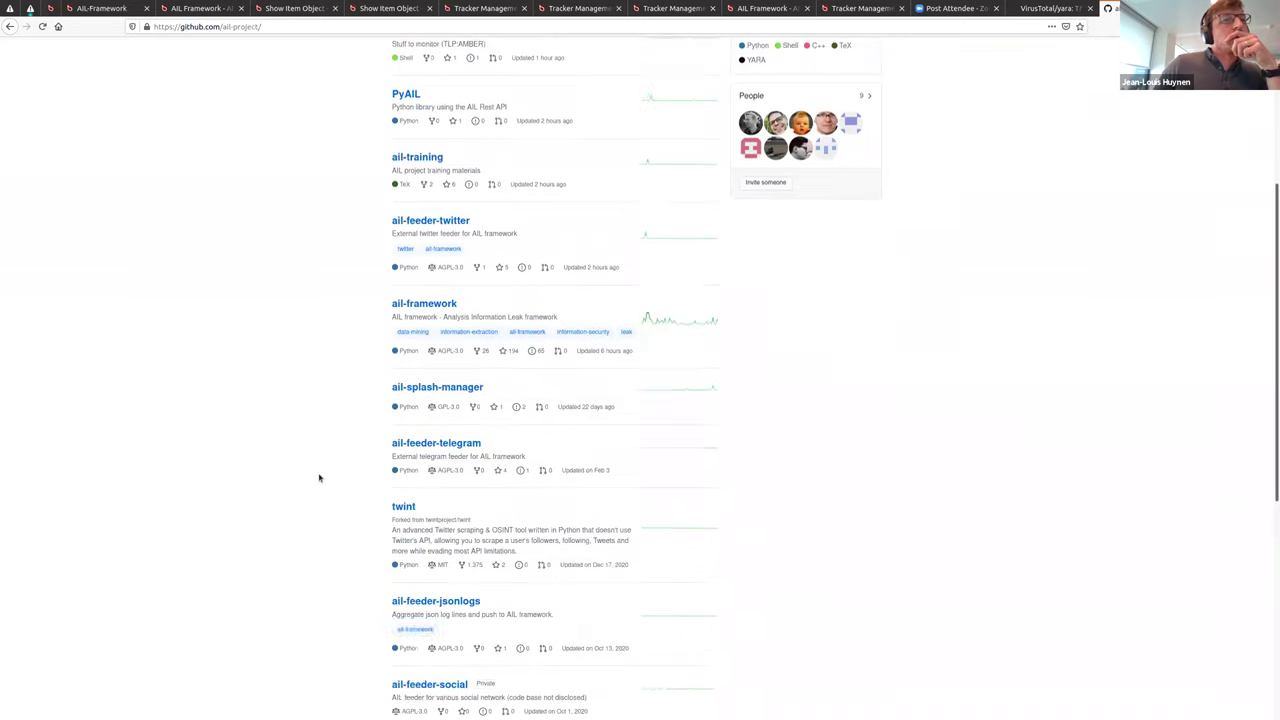
pyautogui.scroll(4, 319, 478)
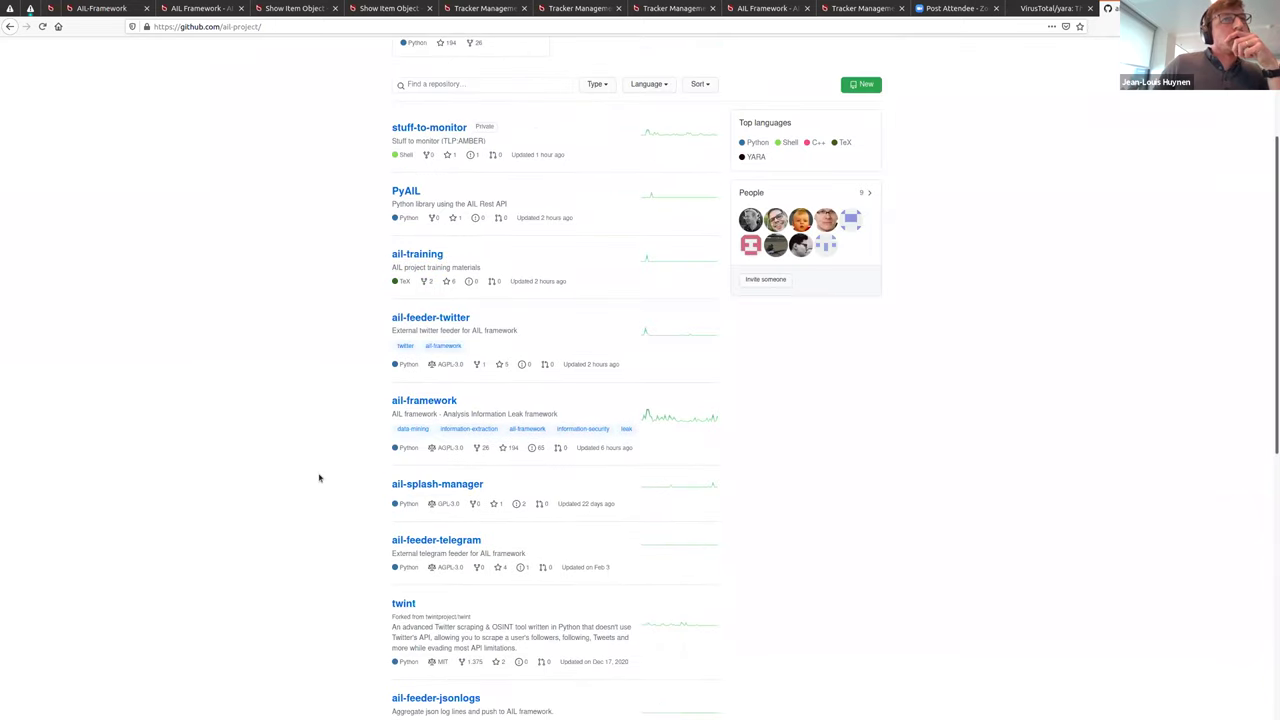
pyautogui.scroll(-6, 374, 382)
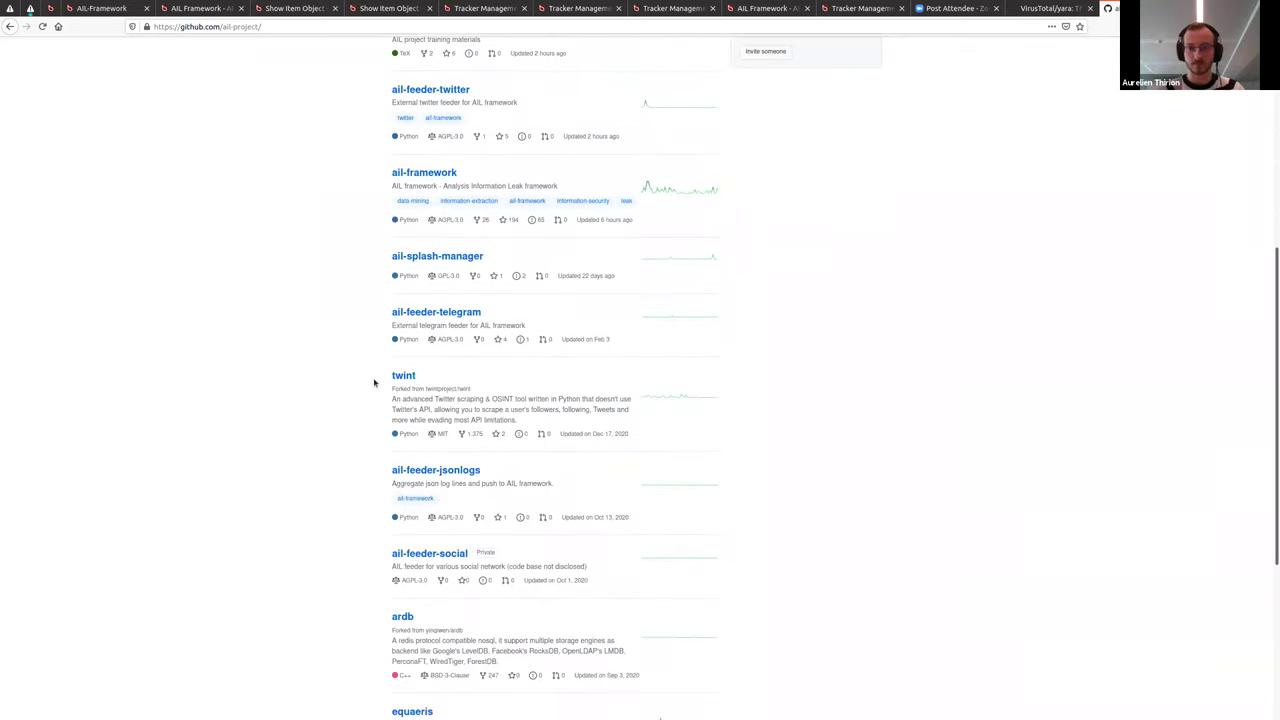
pyautogui.scroll(-3, 374, 382)
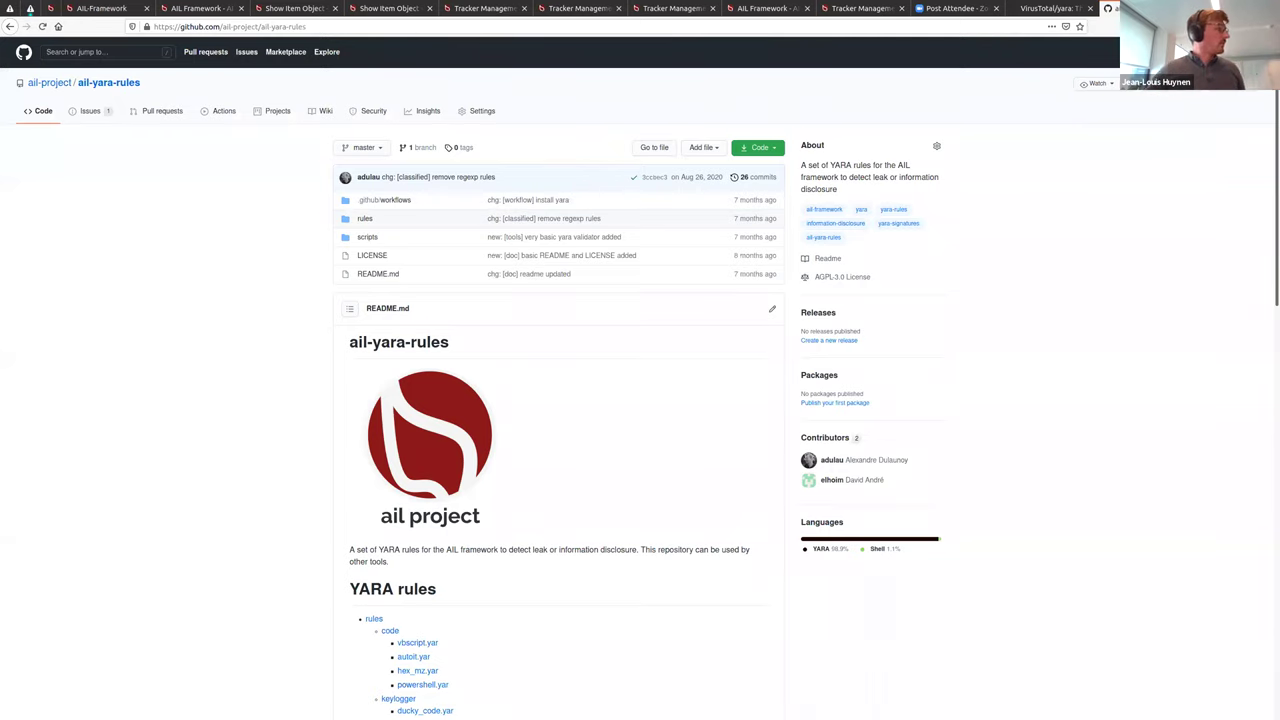
pyautogui.click(371, 26)
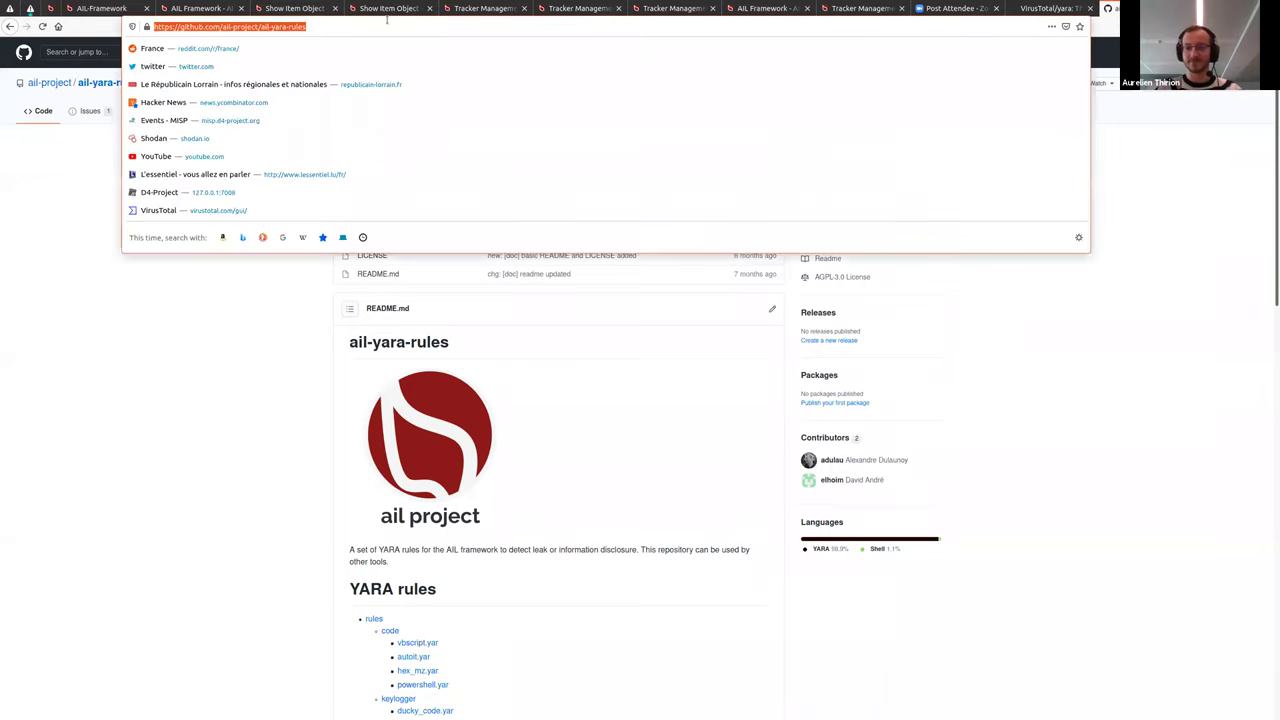
pyautogui.press('Escape')
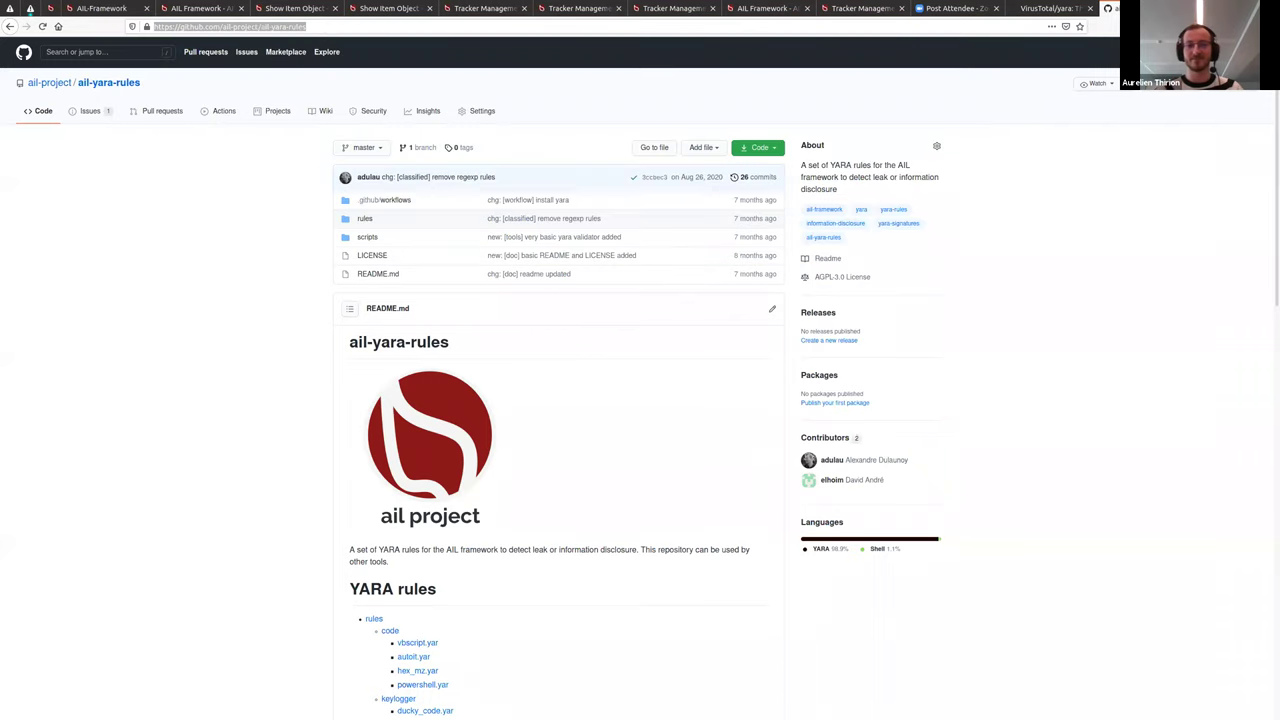
# Step: Switch to the slide PDF and advance from the Terms Tracker slide to the Recon and intelligence gathering tools slide
pyautogui.hotkey('alt', 'Tab')
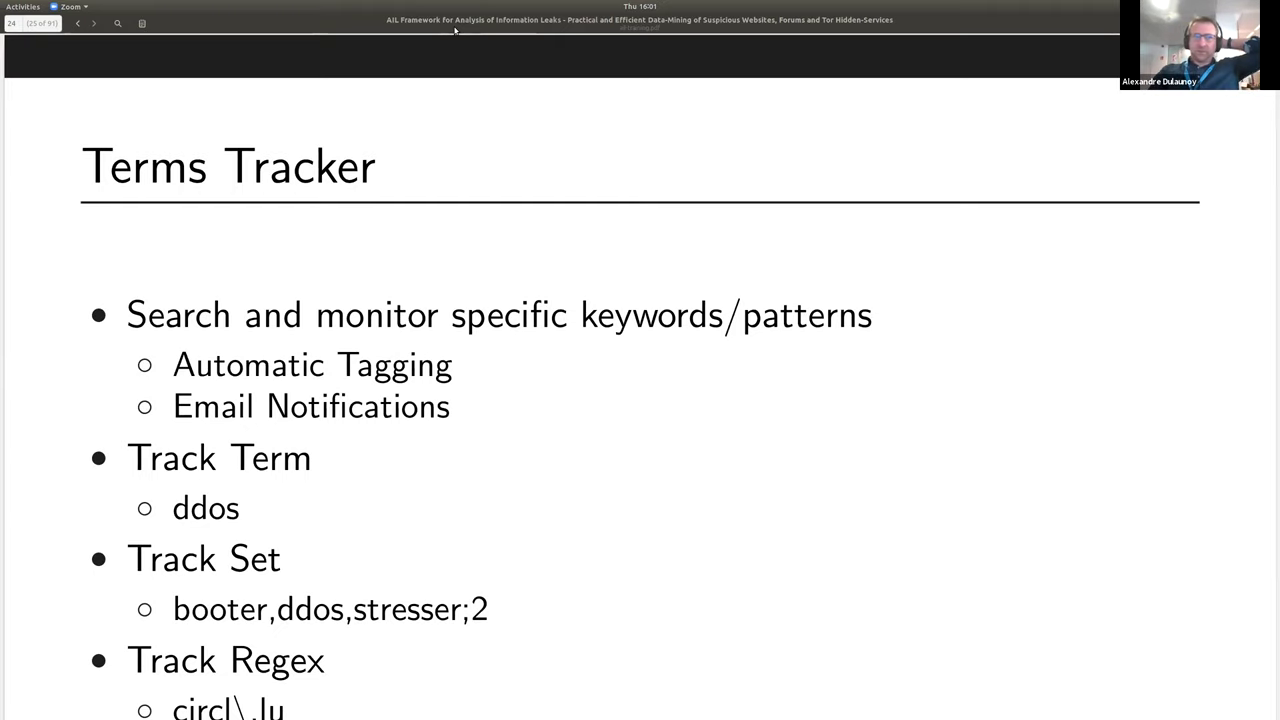
pyautogui.scroll(-8, 637, 251)
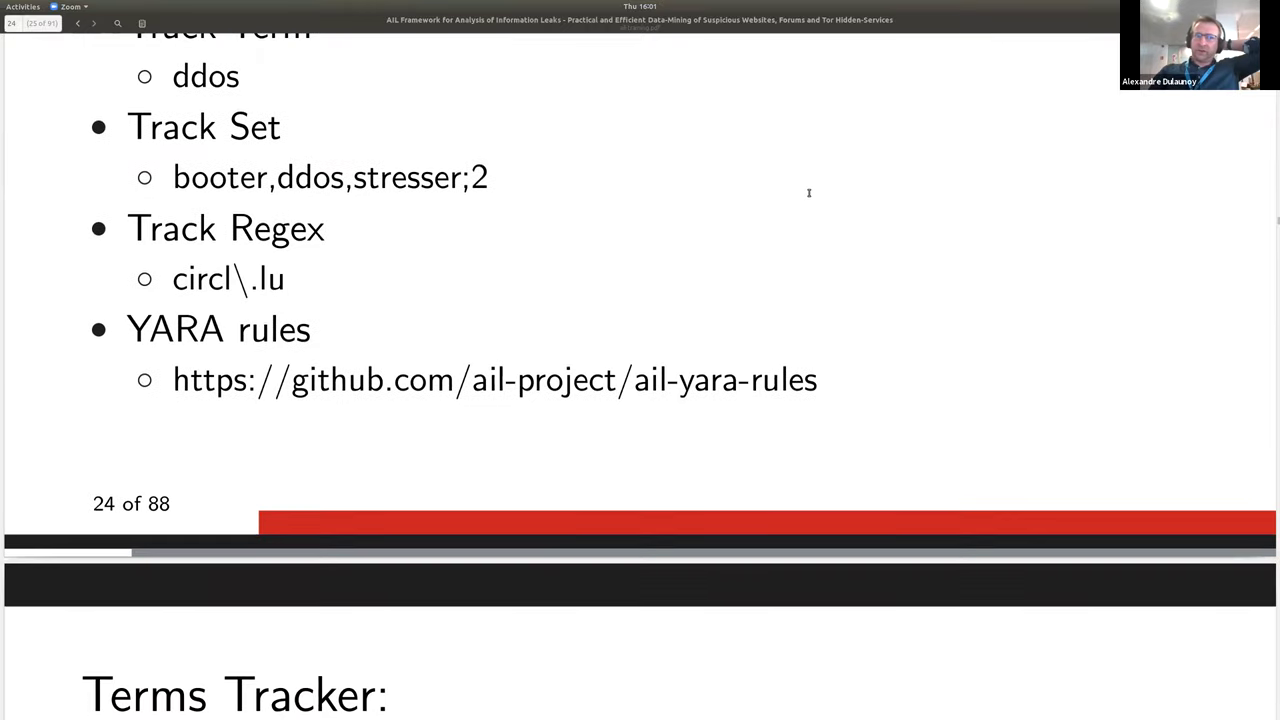
pyautogui.scroll(-14, 809, 193)
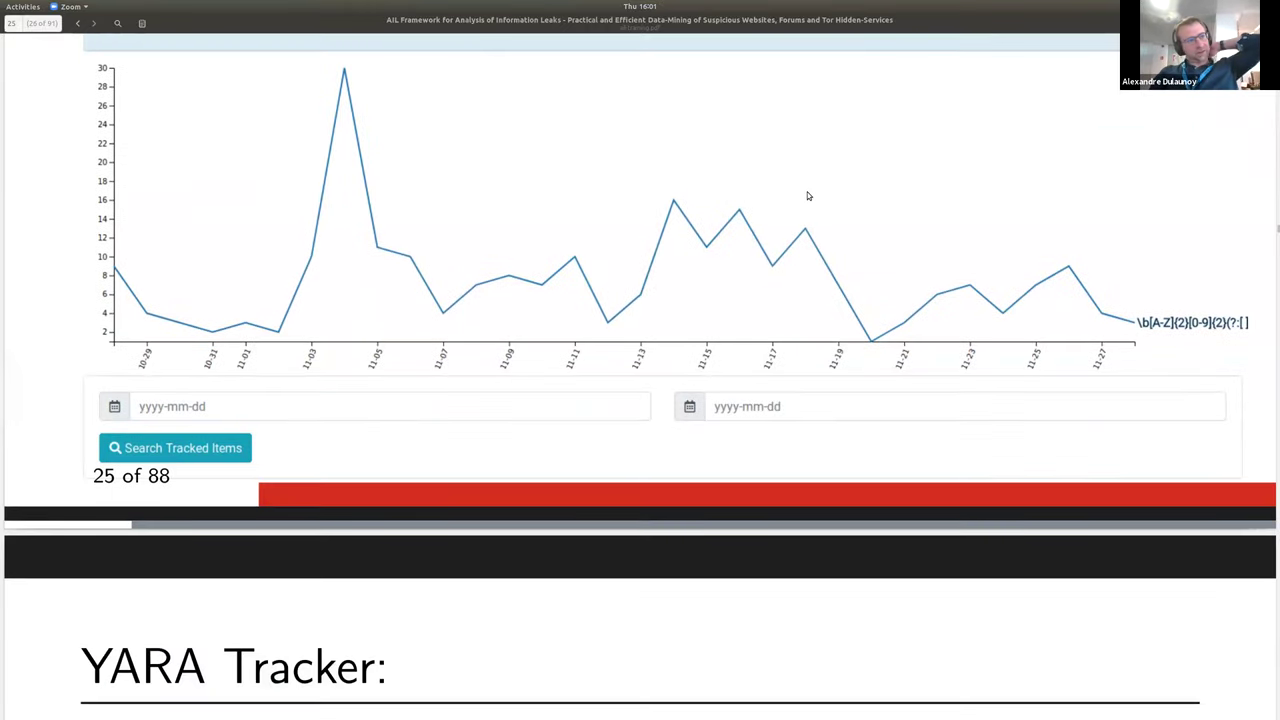
pyautogui.scroll(-15, 809, 196)
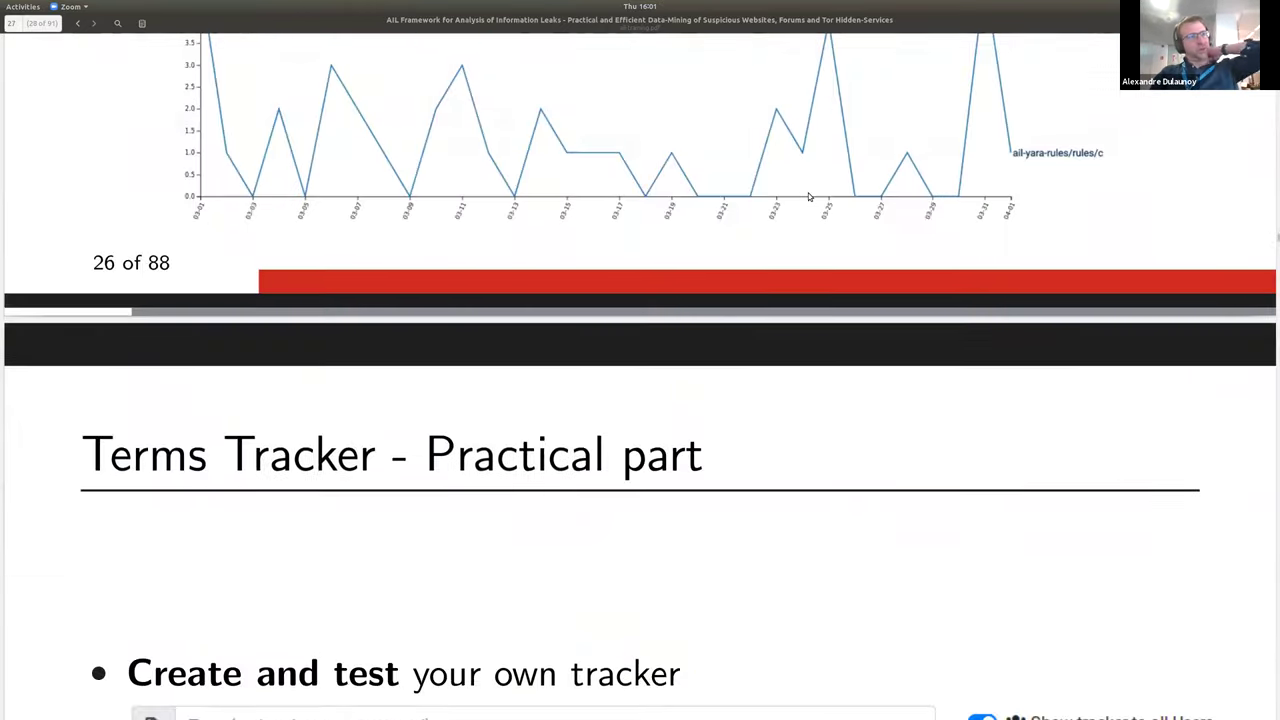
pyautogui.scroll(-10, 809, 198)
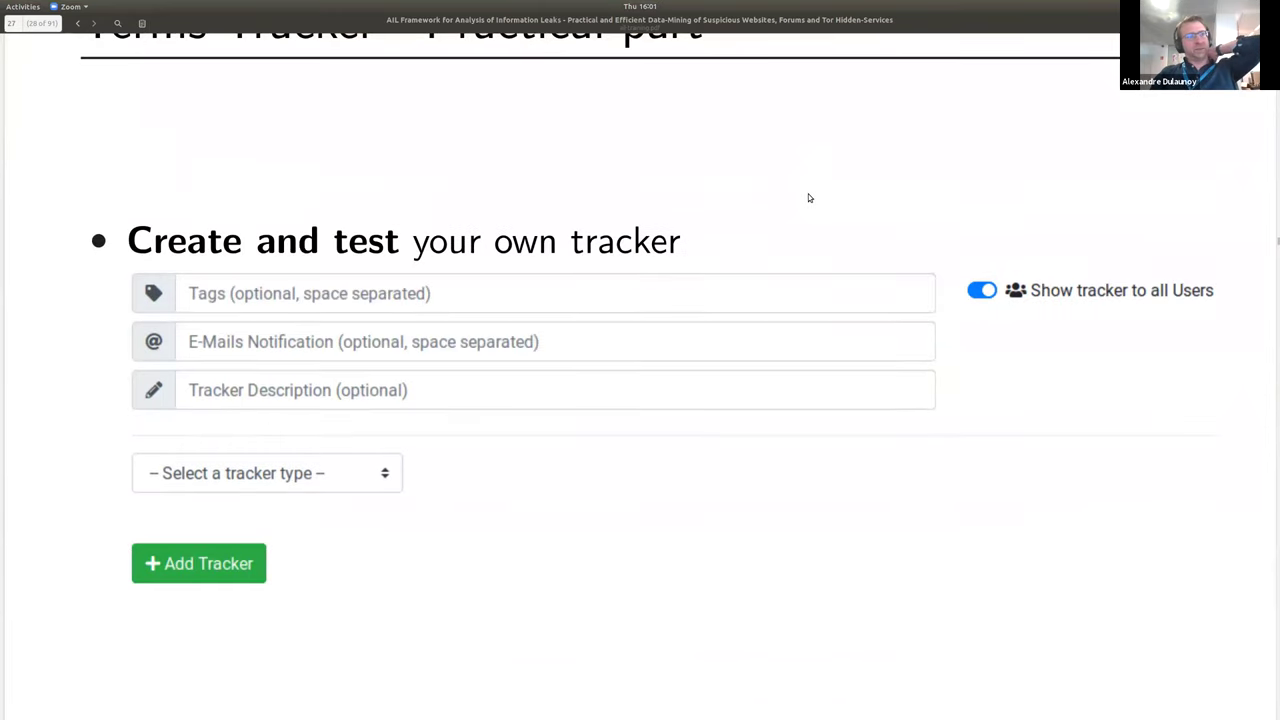
pyautogui.scroll(-2, 809, 193)
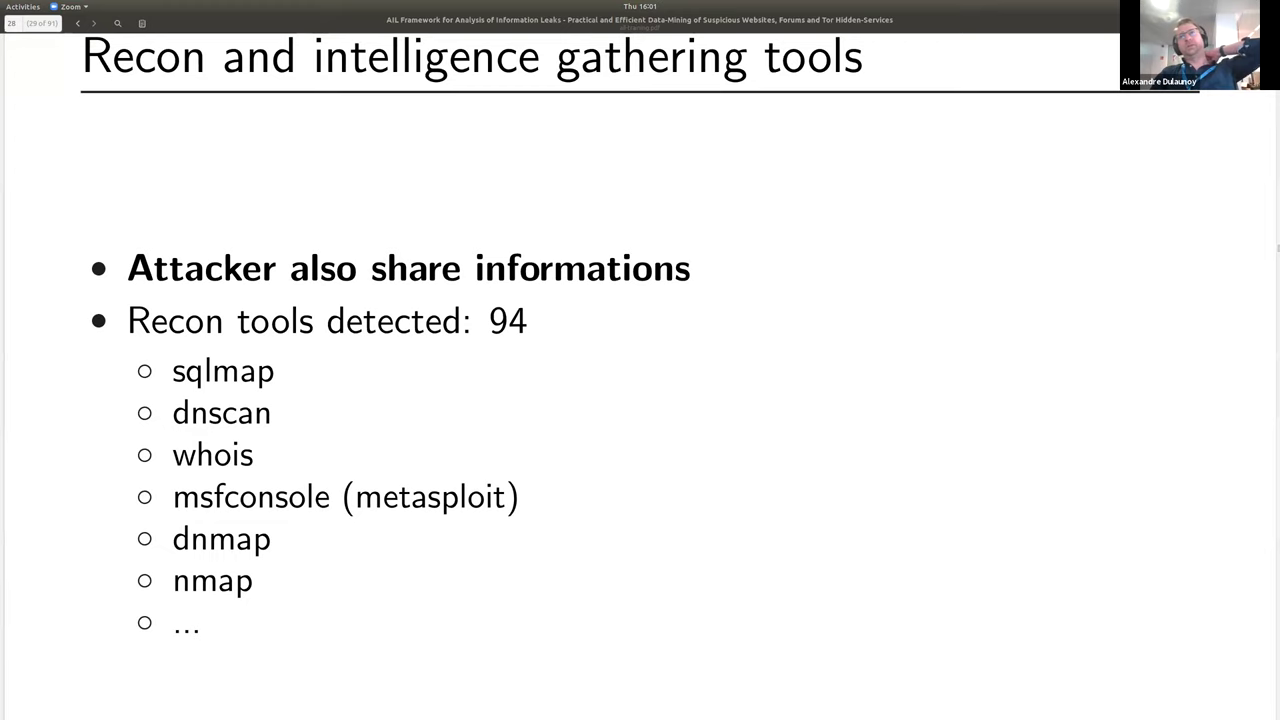
# Step: Show the slide PDF in presentation mode at the Recon and intelligence gathering tools slide
pyautogui.click(1212, 24)
pyautogui.click(1207, 98)
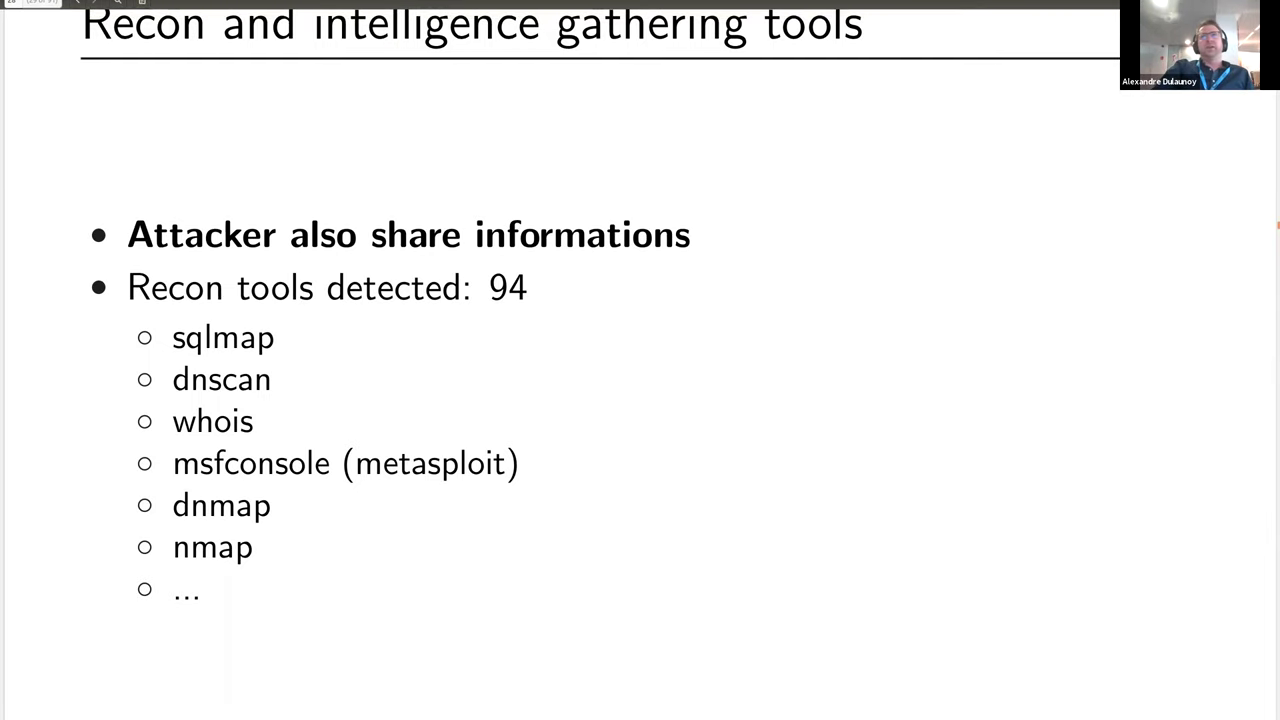
pyautogui.scroll(2, 640, 400)
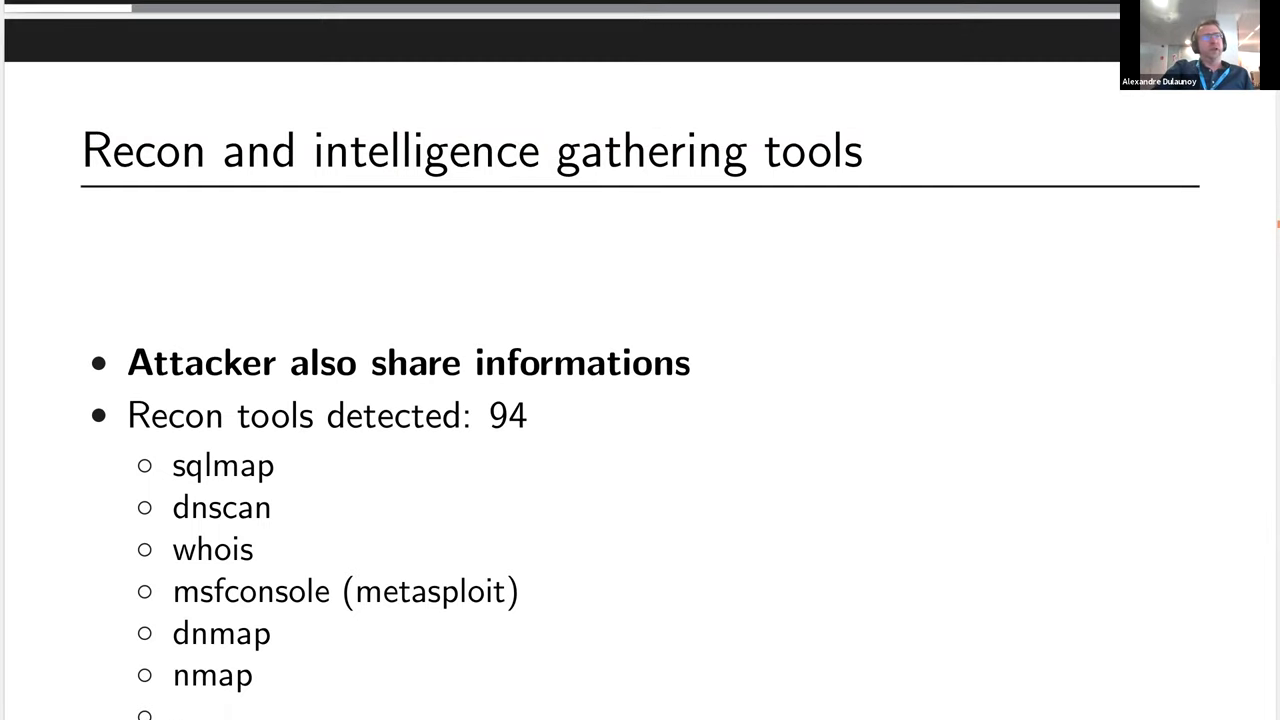
pyautogui.scroll(2, 640, 400)
pyautogui.scroll(-3, 640, 400)
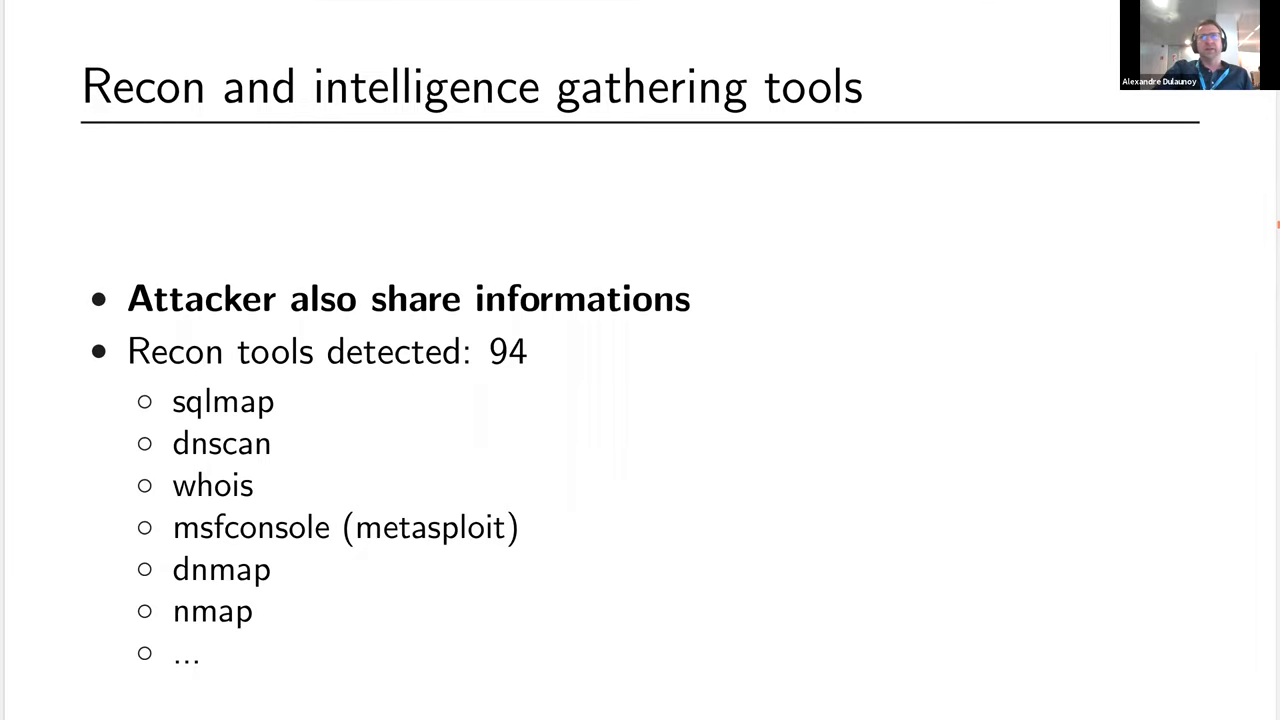
pyautogui.press('F10')
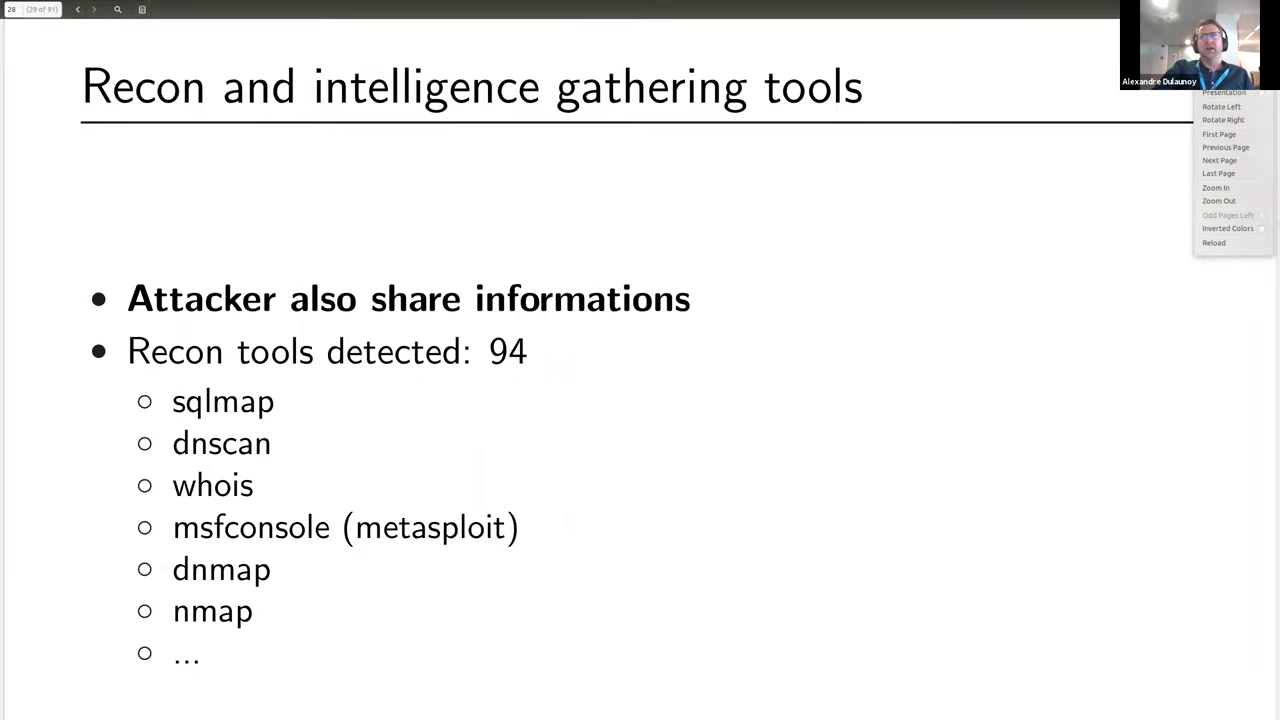
pyautogui.click(1230, 93)
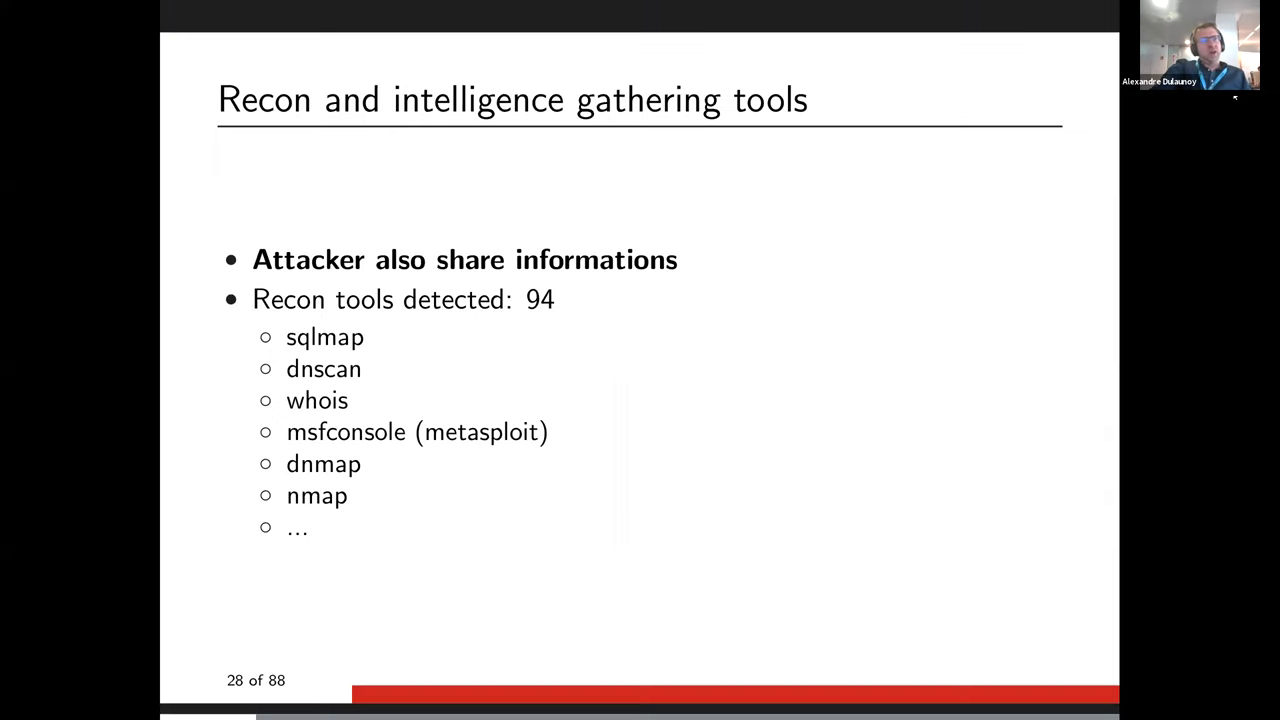
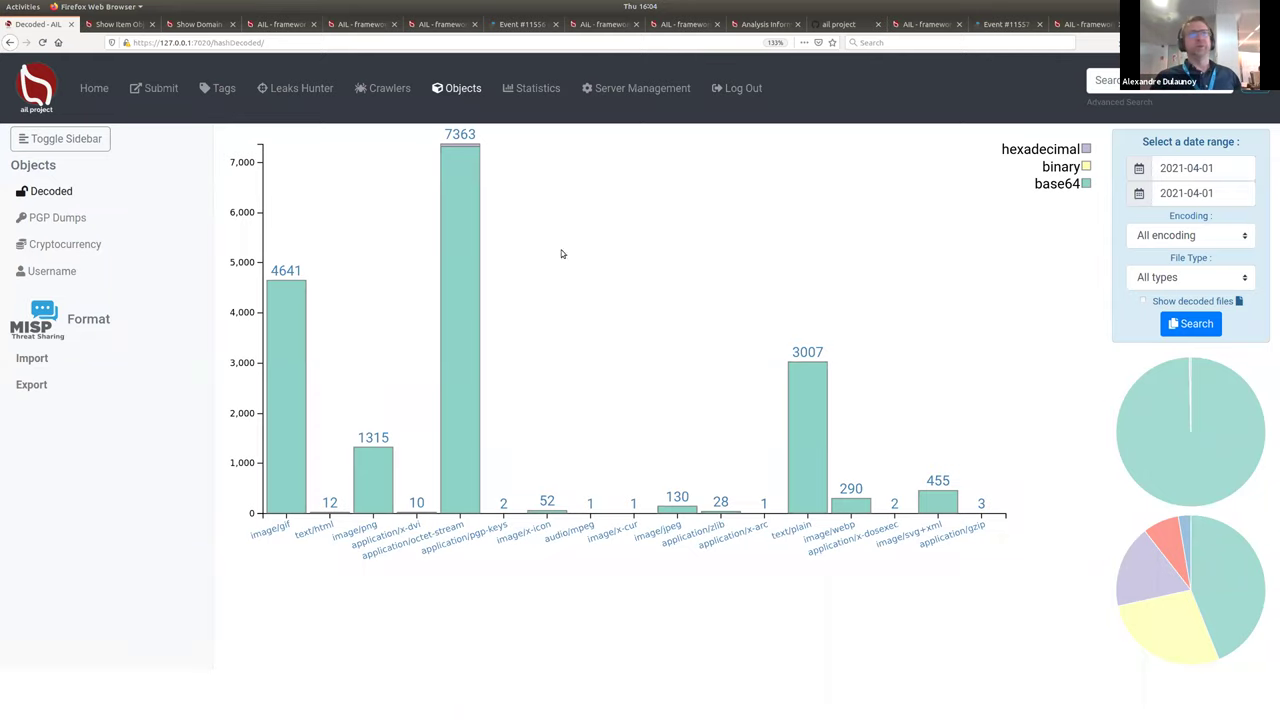
# Step: On the Decoded objects page, search 2021-04-01 with decoded files shown and look through the file list
pyautogui.moveTo(450, 145)
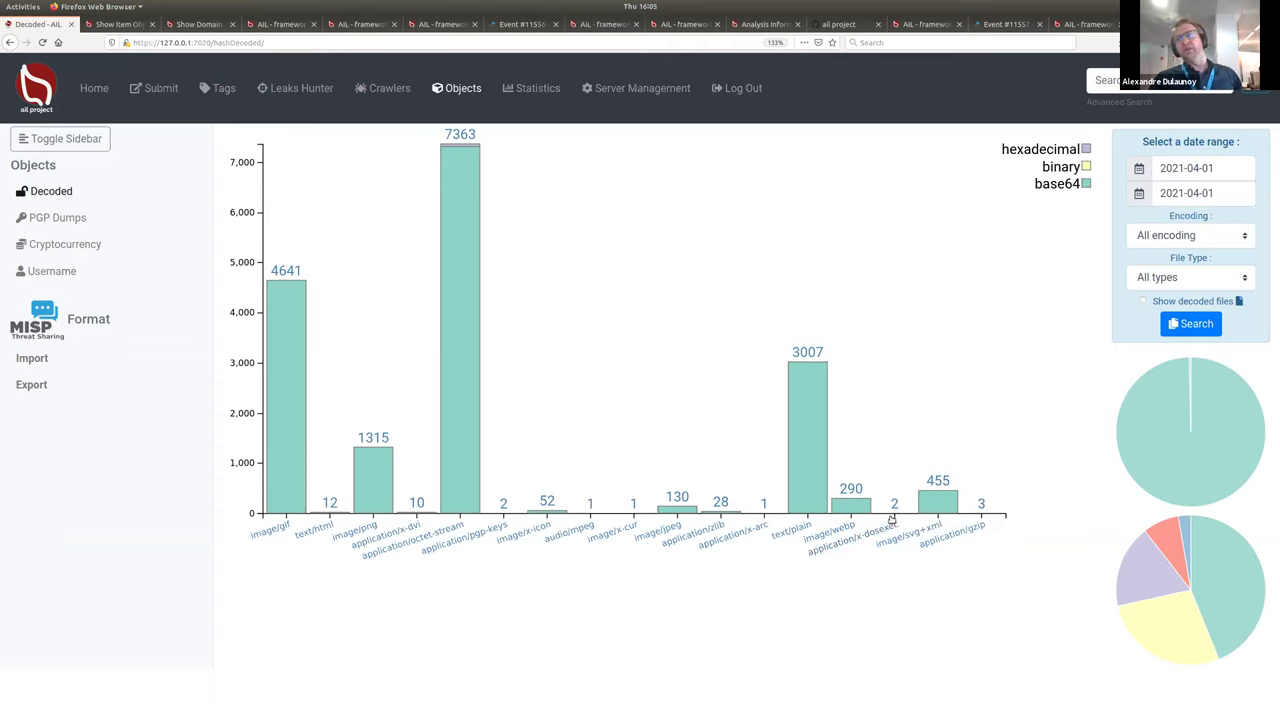
pyautogui.click(1203, 302)
pyautogui.click(1200, 324)
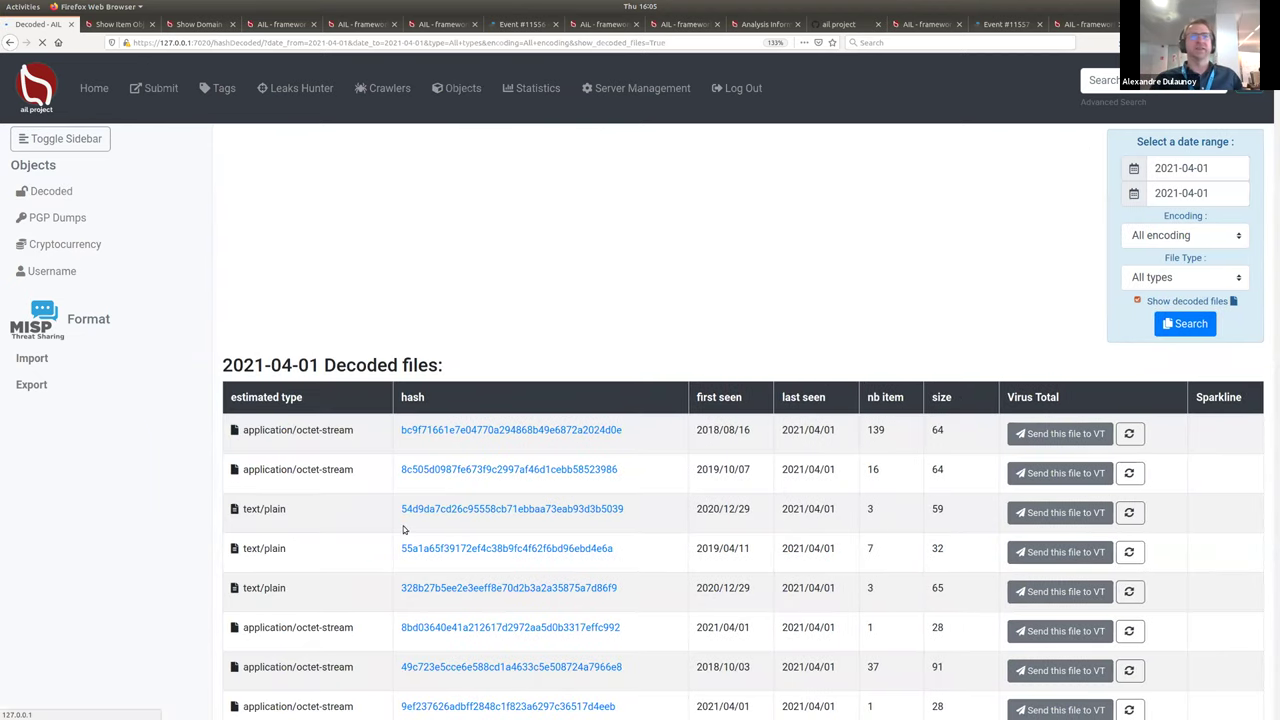
pyautogui.scroll(-3, 359, 517)
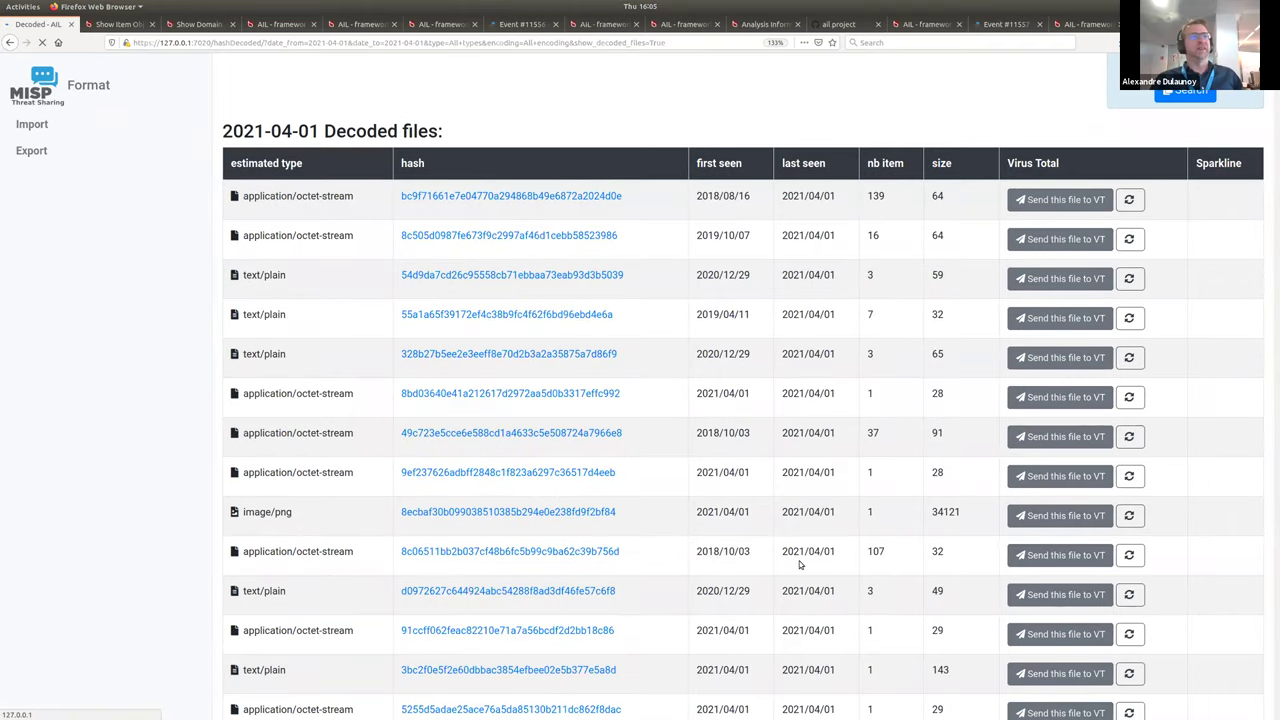
pyautogui.scroll(-3, 799, 565)
pyautogui.scroll(5, 795, 565)
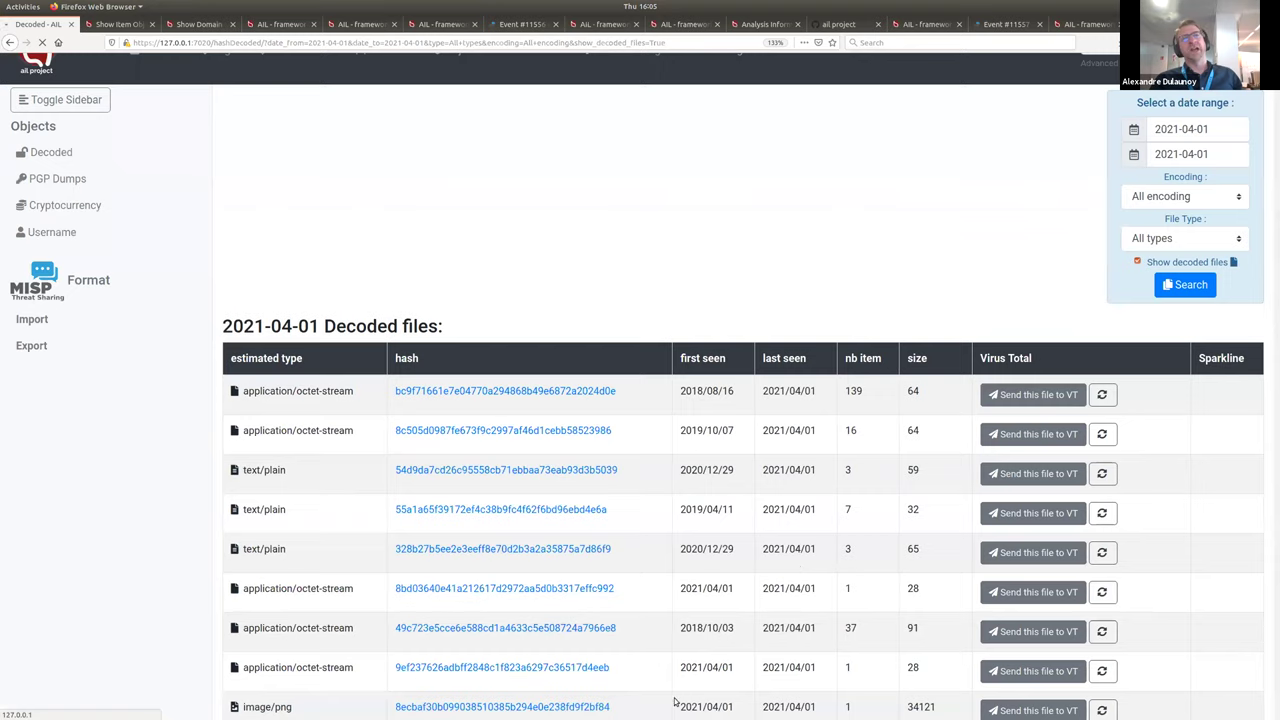
pyautogui.scroll(-1, 795, 410)
pyautogui.scroll(-2, 800, 390)
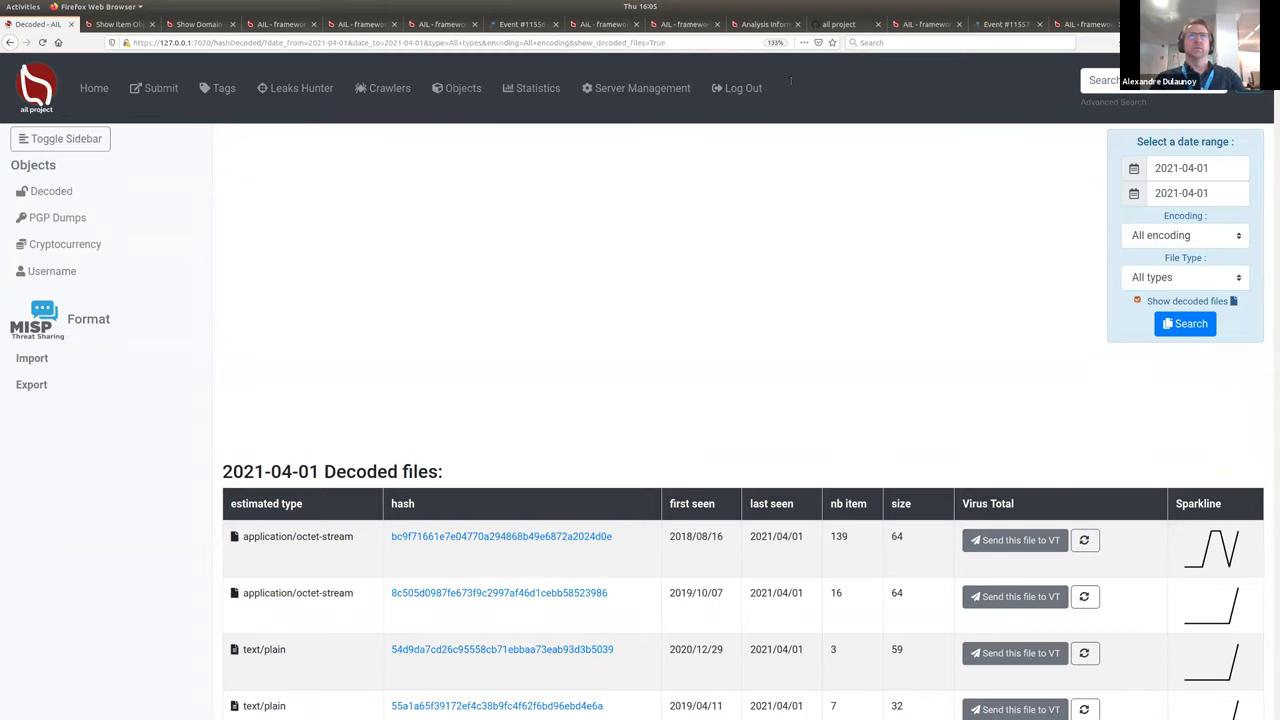
# Step: Filter the decoded files by the file type application/x-dosexec and run the search
pyautogui.click(710, 43)
pyautogui.click(1228, 258)
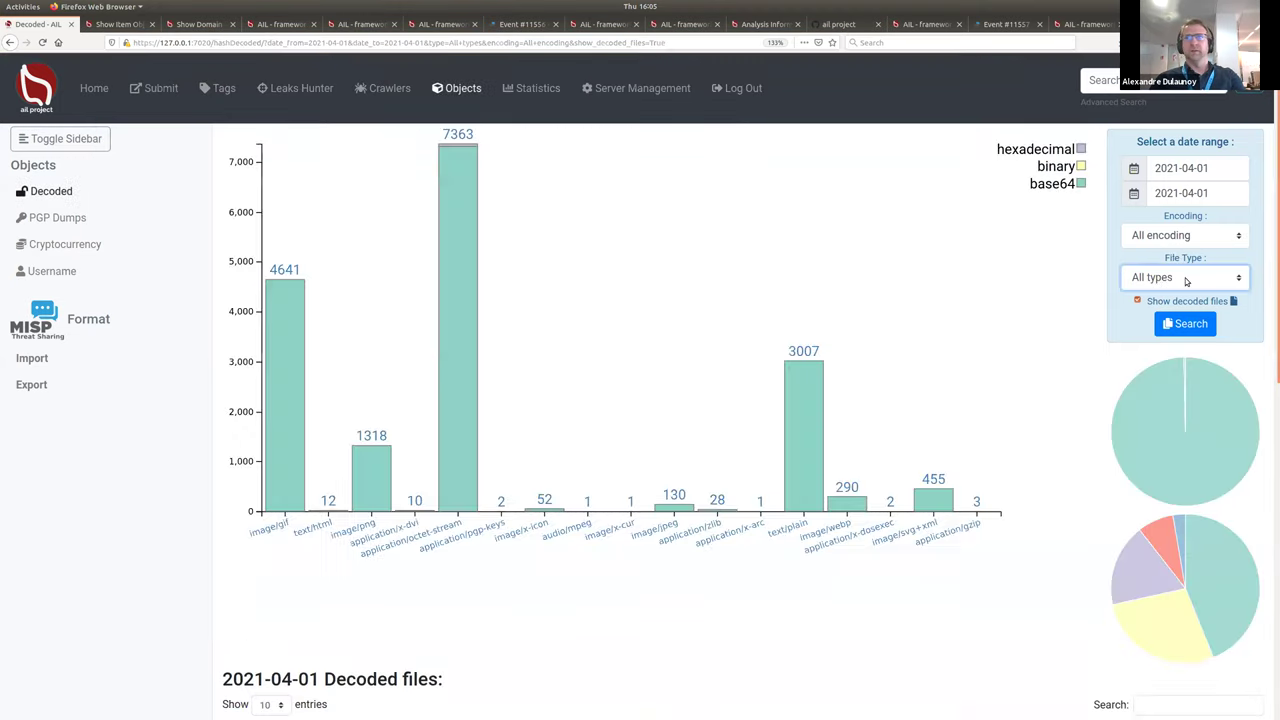
pyautogui.click(1183, 280)
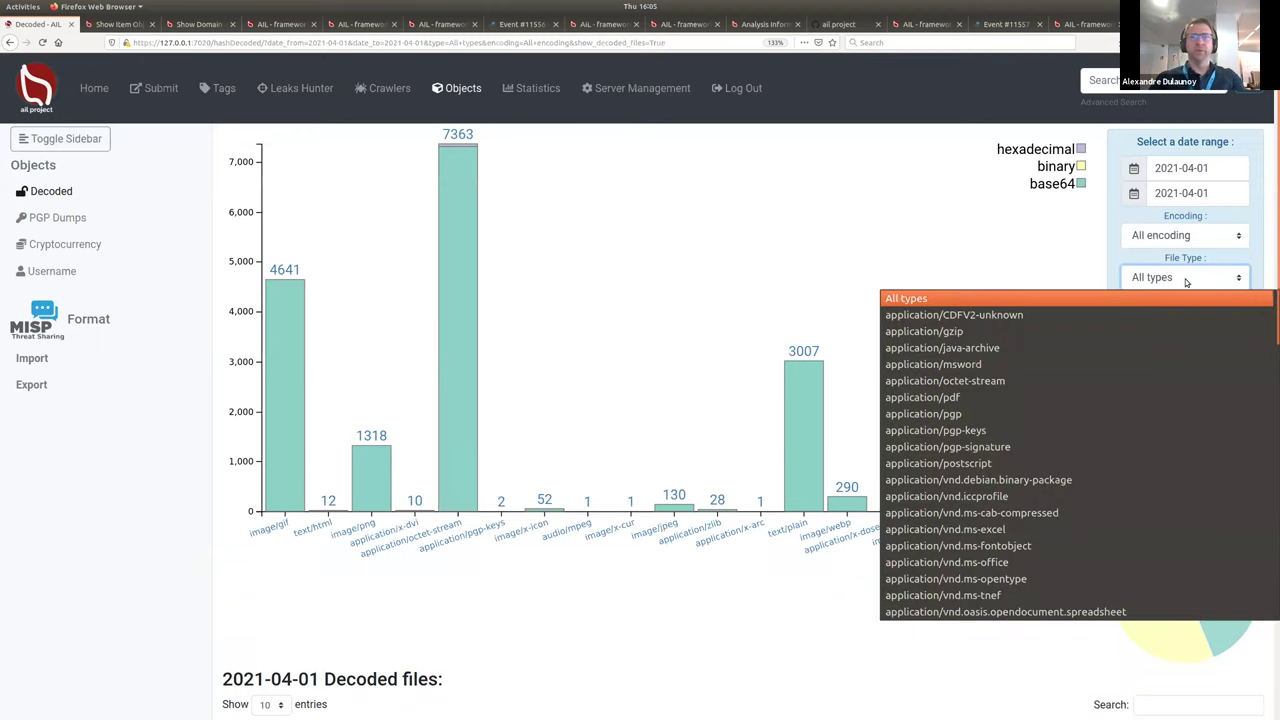
pyautogui.click(1076, 220)
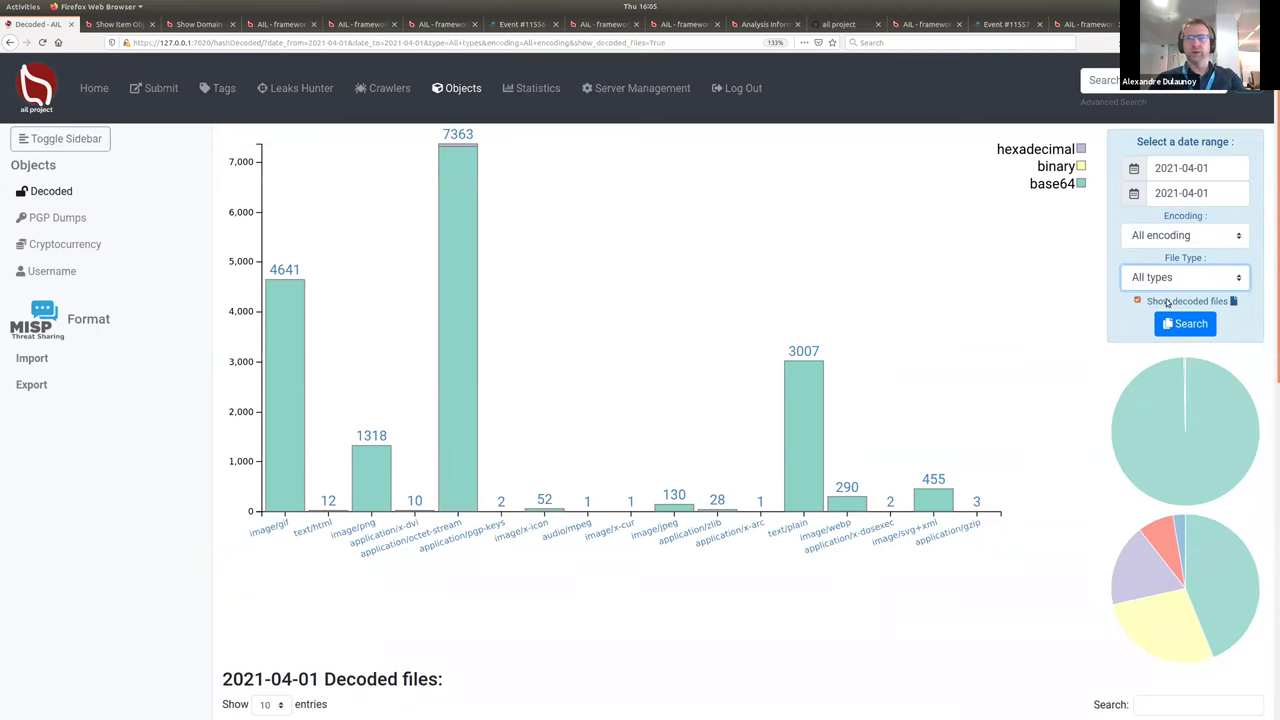
pyautogui.click(1198, 288)
pyautogui.scroll(-10, 1077, 380)
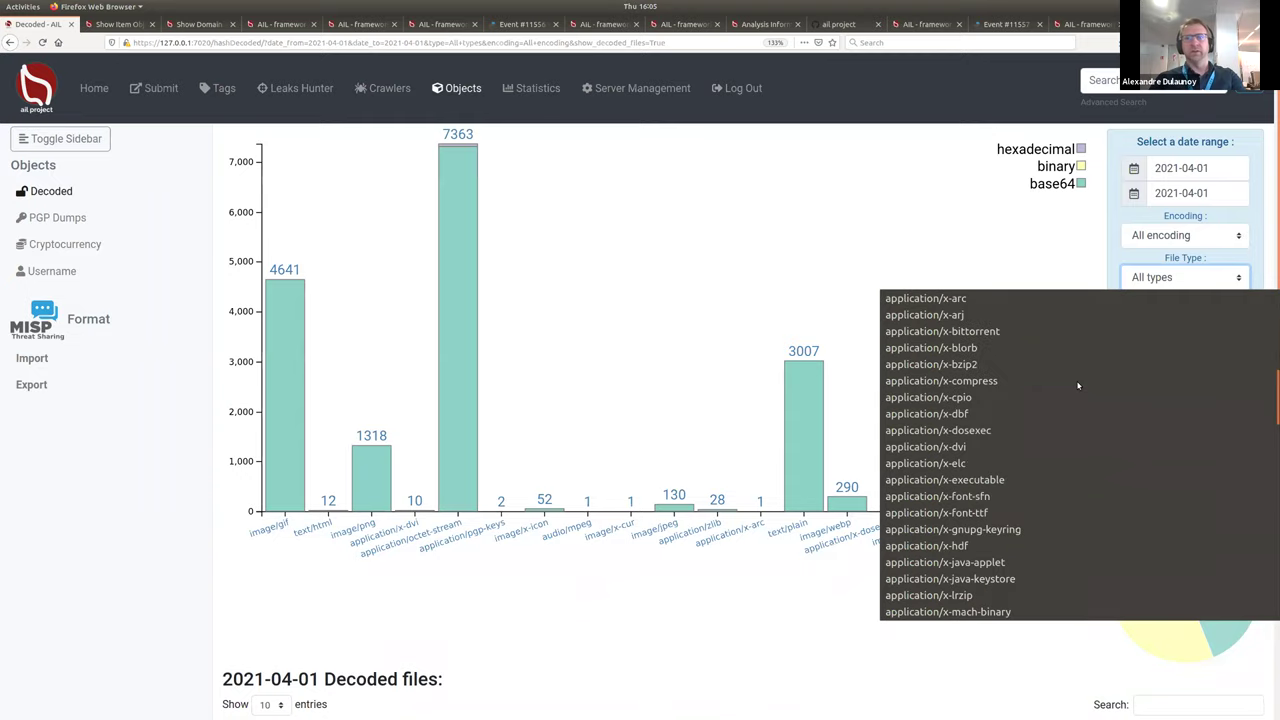
pyautogui.click(1036, 430)
pyautogui.click(1198, 324)
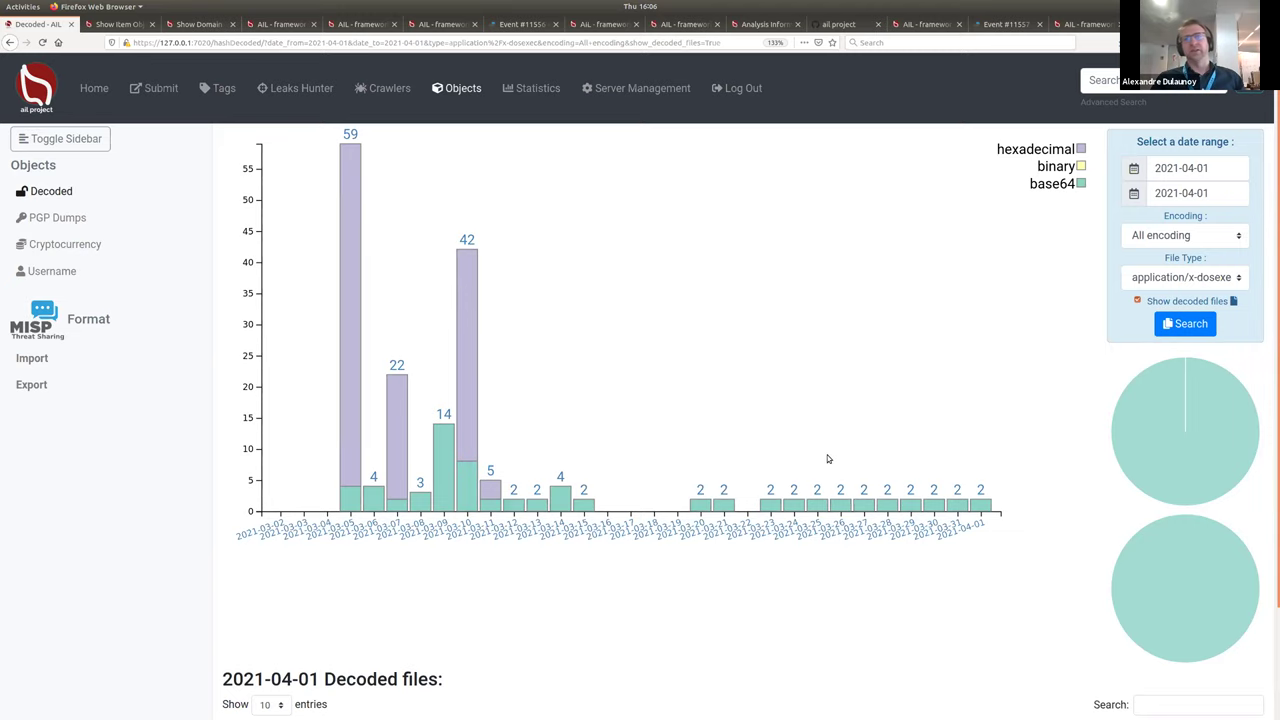
# Step: Open the listed application/x-dosexec file, inspect the nodes in its correlation graph, and open the linked image/png object
pyautogui.scroll(-2, 1272, 257)
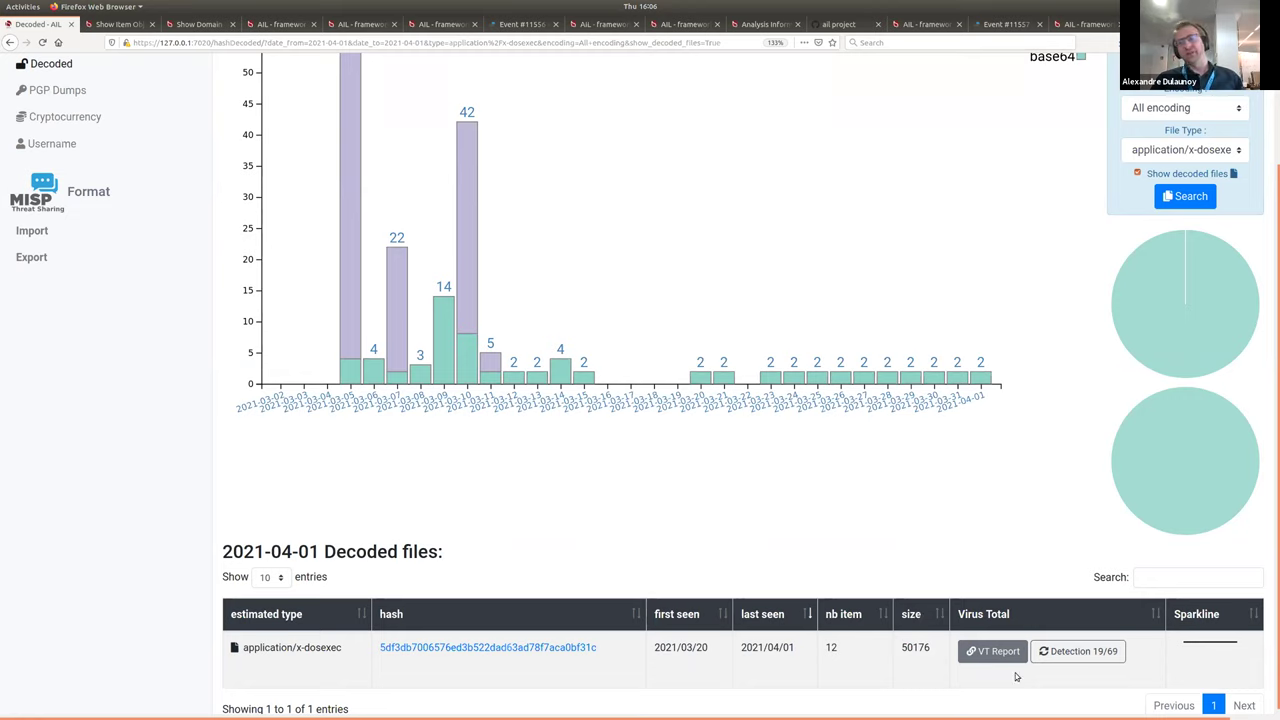
pyautogui.click(501, 648)
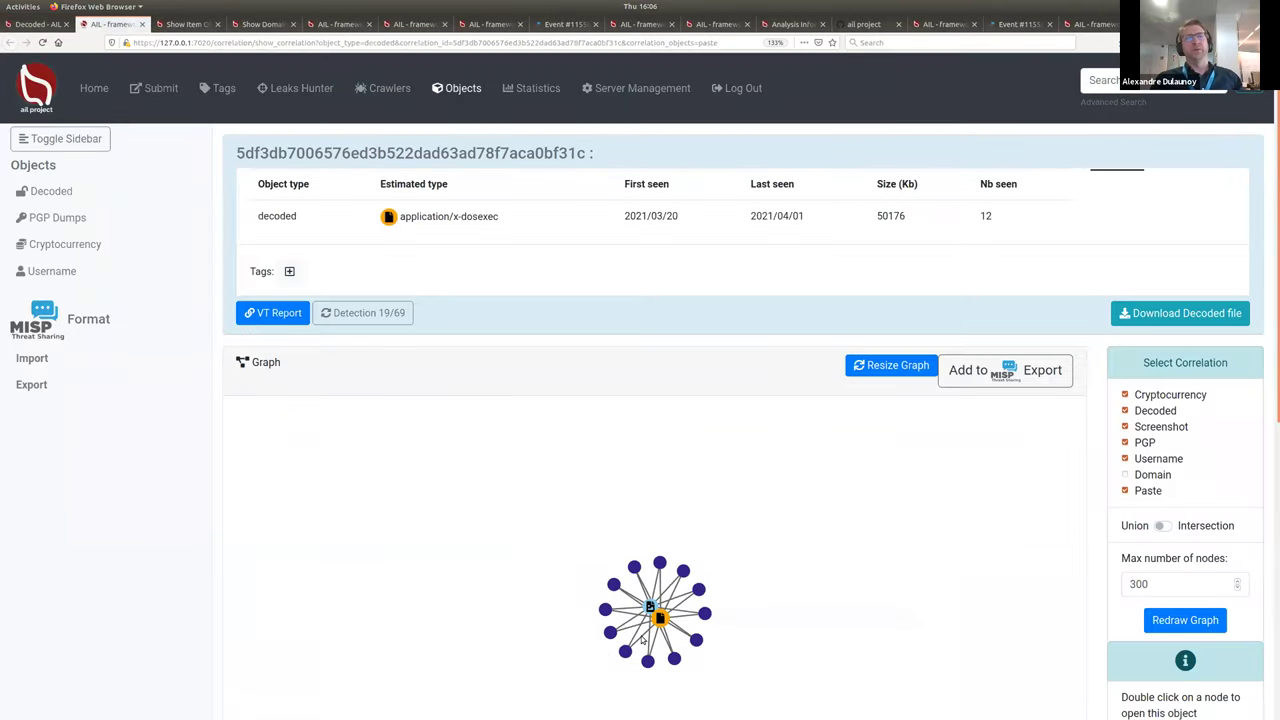
pyautogui.moveTo(651, 619)
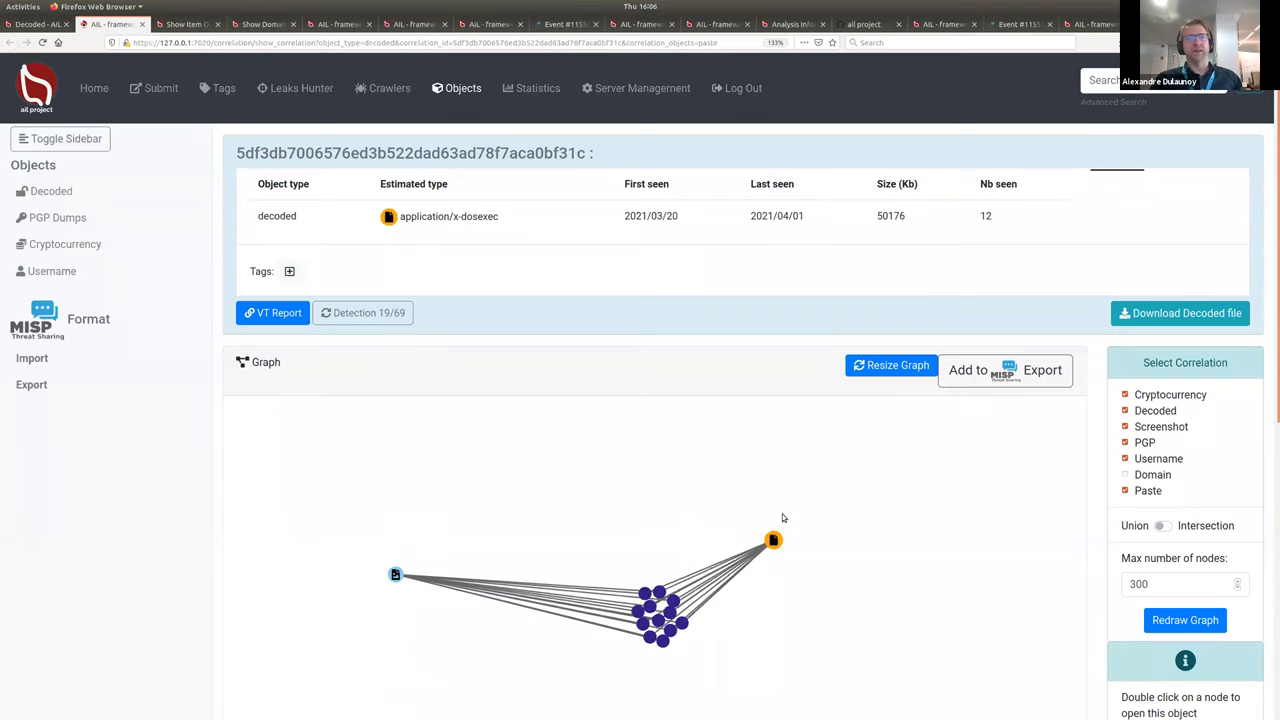
pyautogui.moveTo(648, 595)
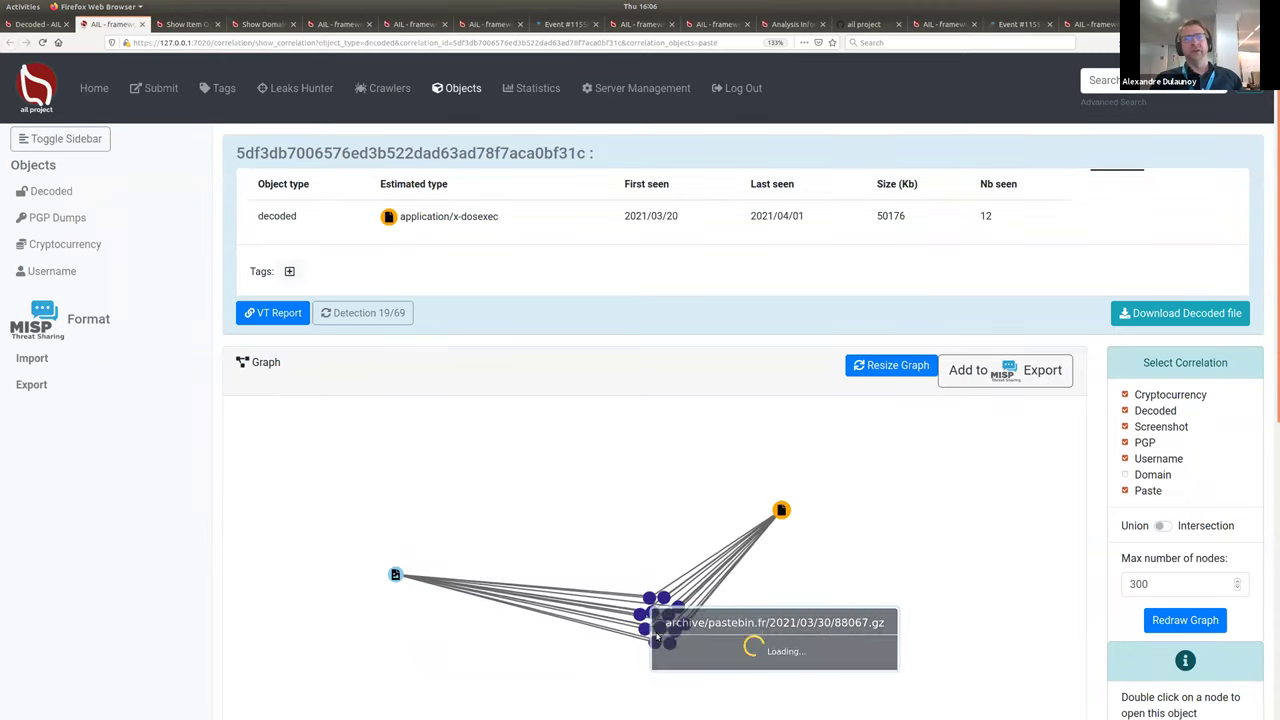
pyautogui.moveTo(688, 628)
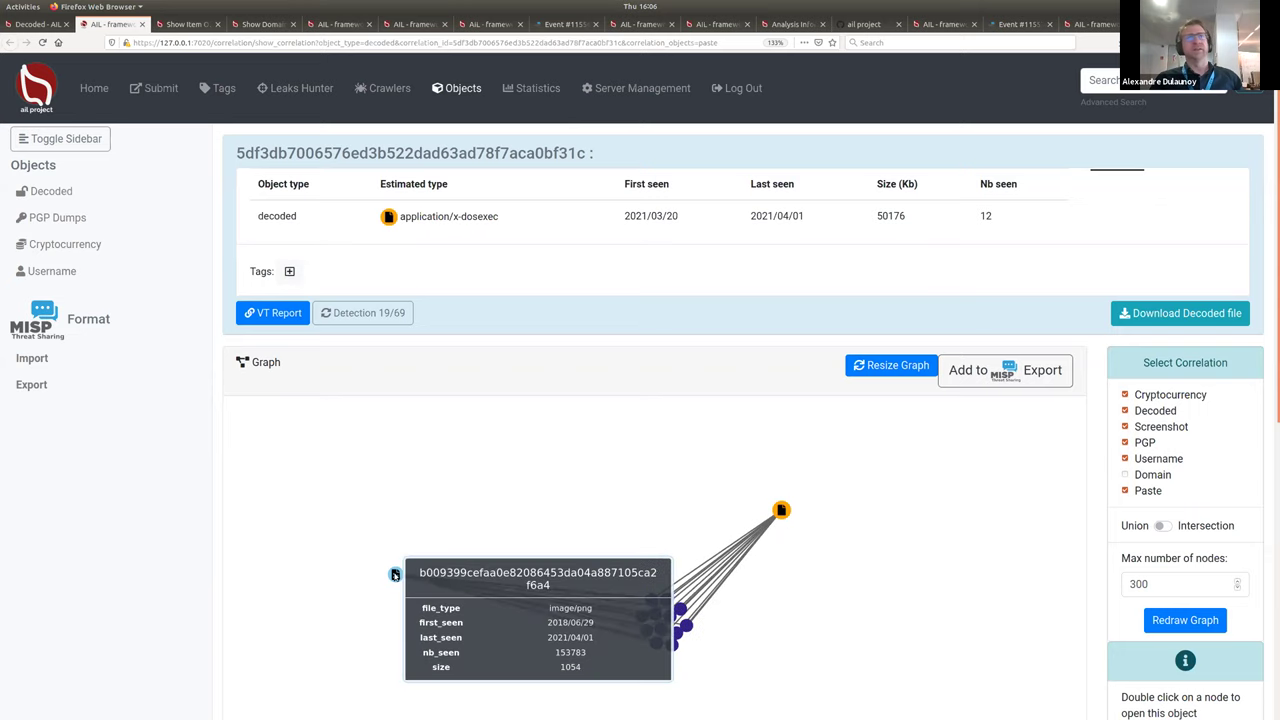
pyautogui.doubleClick(395, 565)
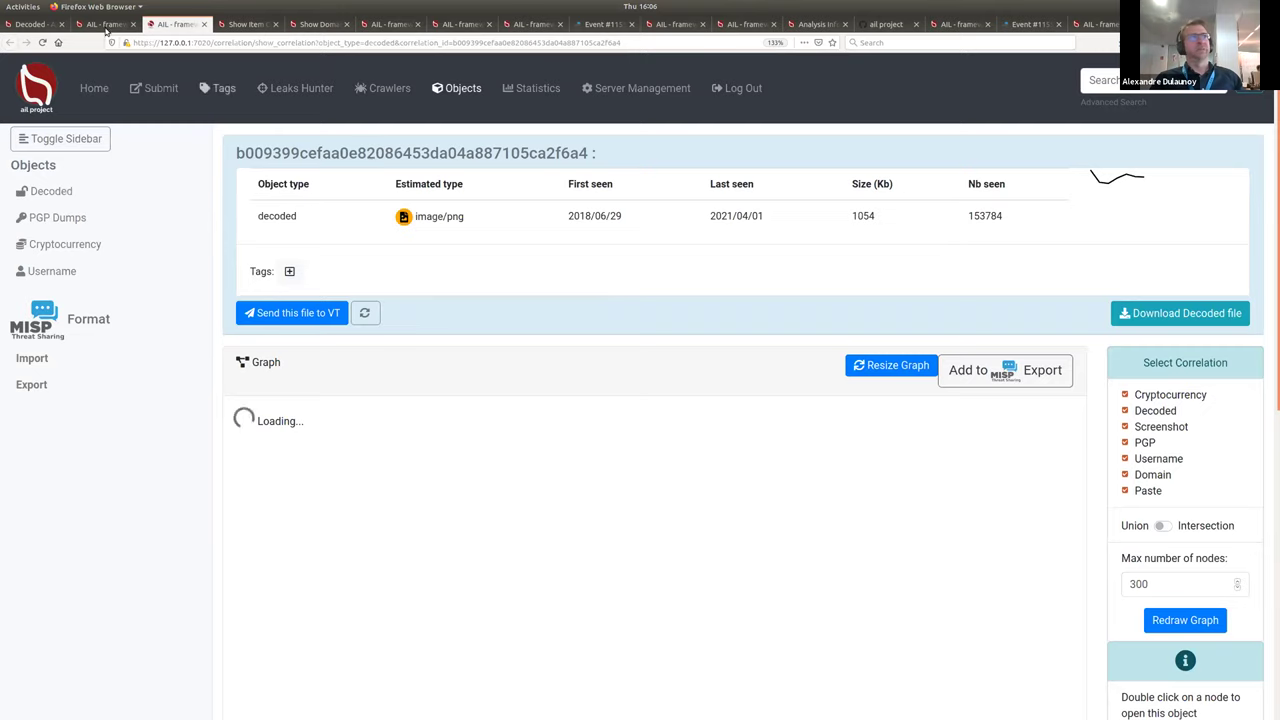
# Step: Return to the x-dosexec file's correlation graph, open one of its linked pastebin.fr items, and read through its content
pyautogui.hotkey('ctrl', 'pageup')
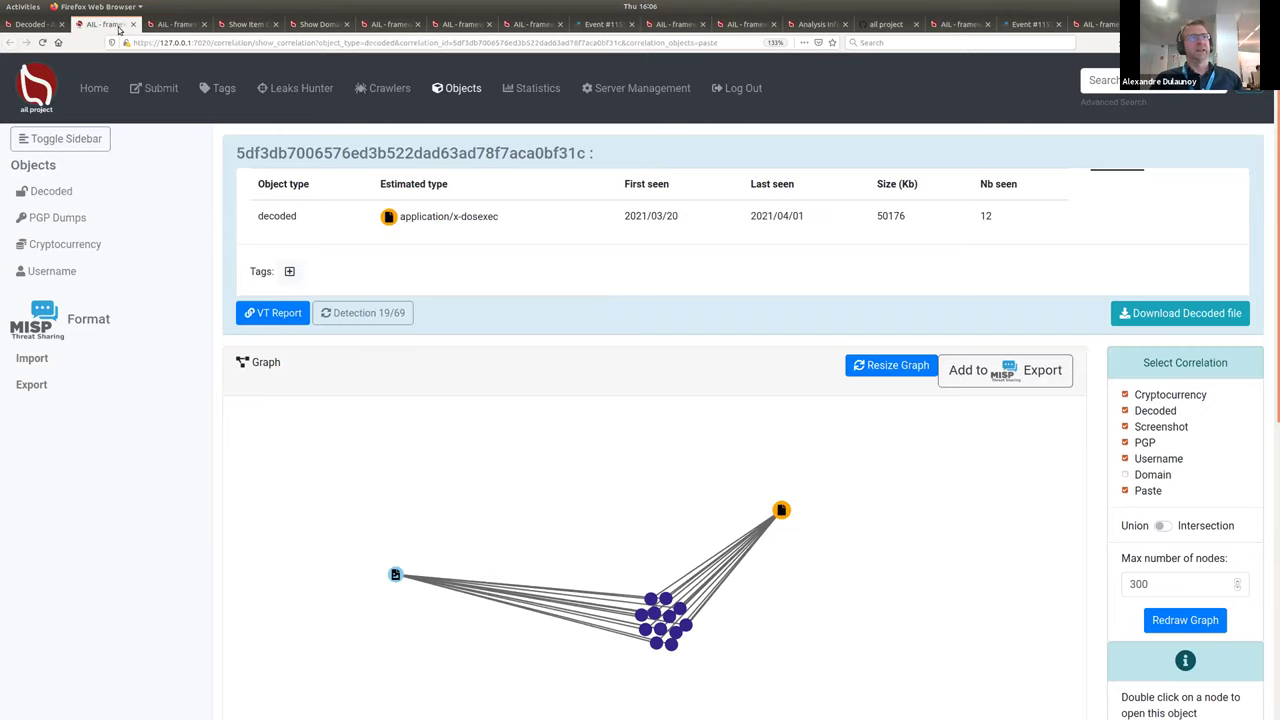
pyautogui.doubleClick(680, 612)
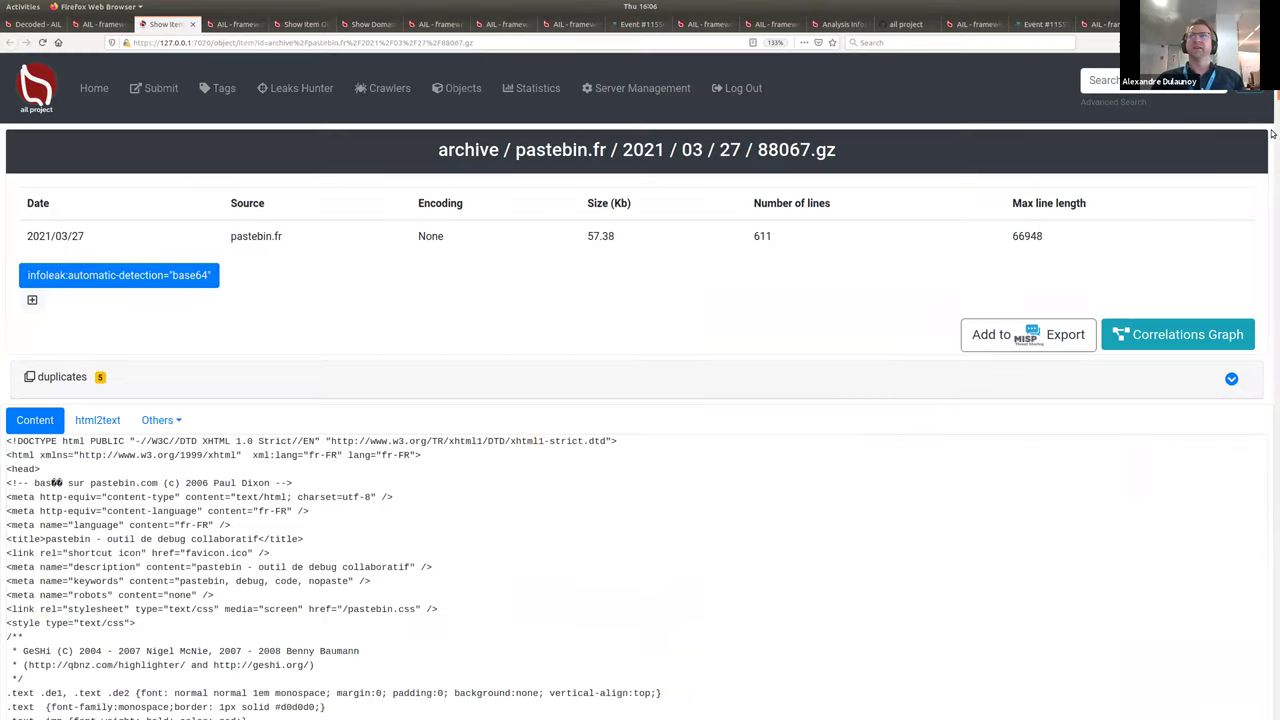
pyautogui.scroll(-15, 1228, 518)
pyautogui.scroll(-10, 1228, 535)
pyautogui.scroll(10, 1246, 455)
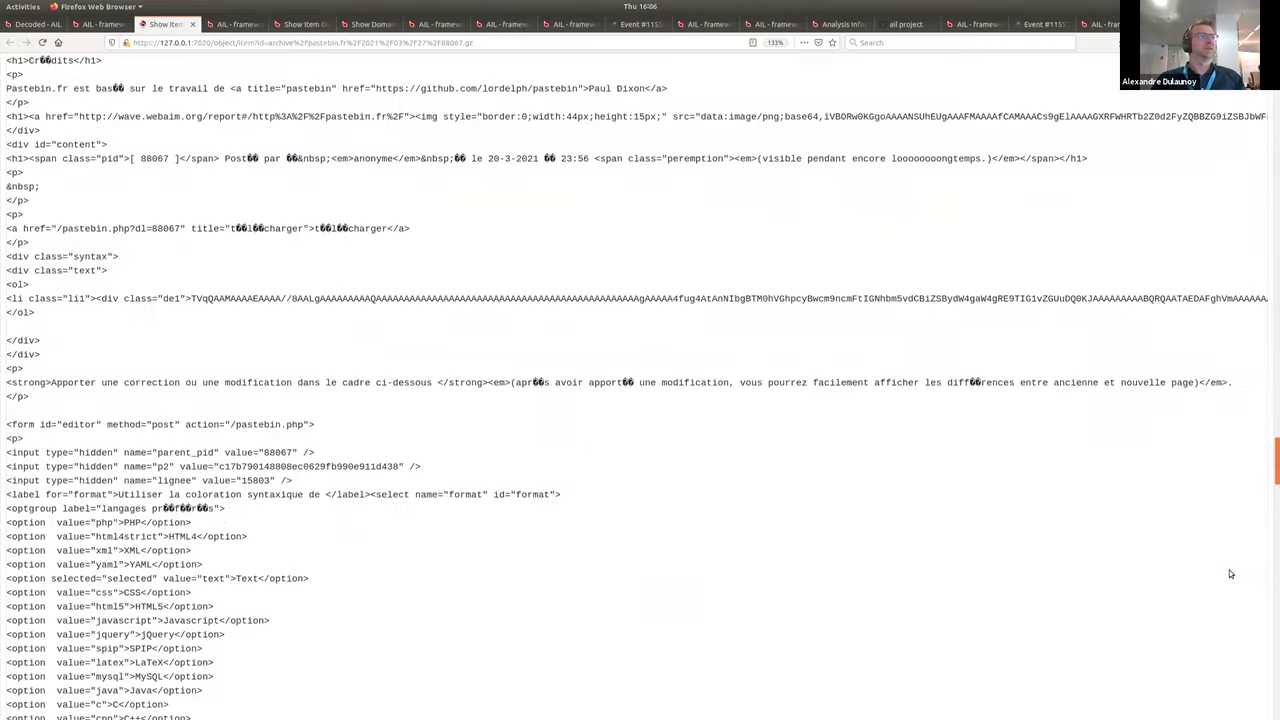
pyautogui.scroll(-12, 1225, 672)
pyautogui.scroll(-15, 1214, 702)
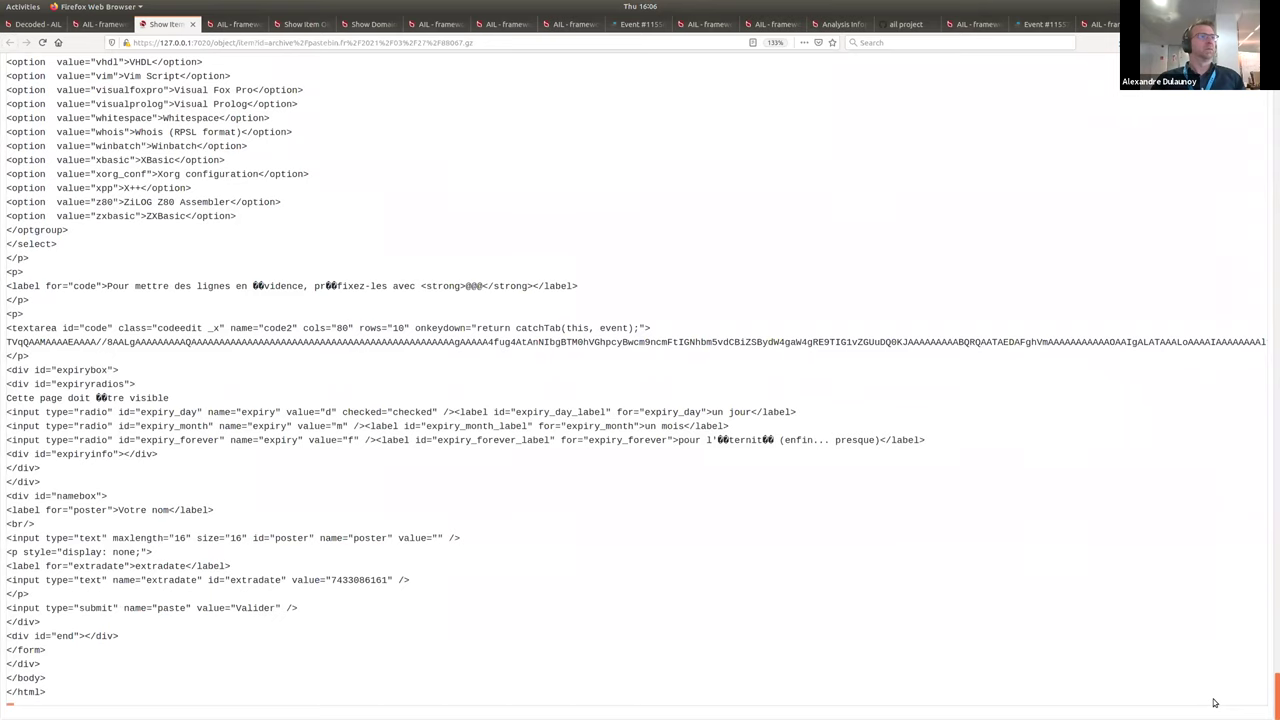
# Step: Highlight the base64 line in the paste's code textarea, narrowing the selection to its opening characters TVqQAA
pyautogui.tripleClick(753, 344)
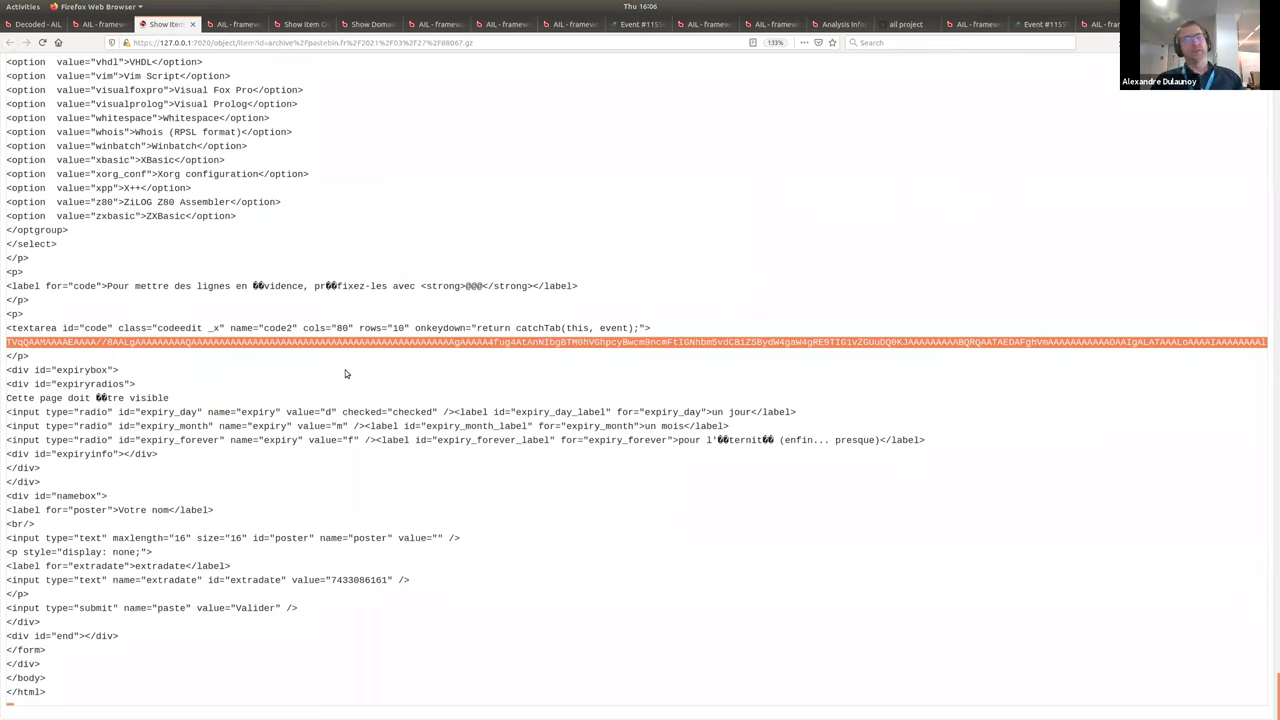
pyautogui.click(7, 343)
pyautogui.moveTo(7, 342); pyautogui.dragTo(37, 343)
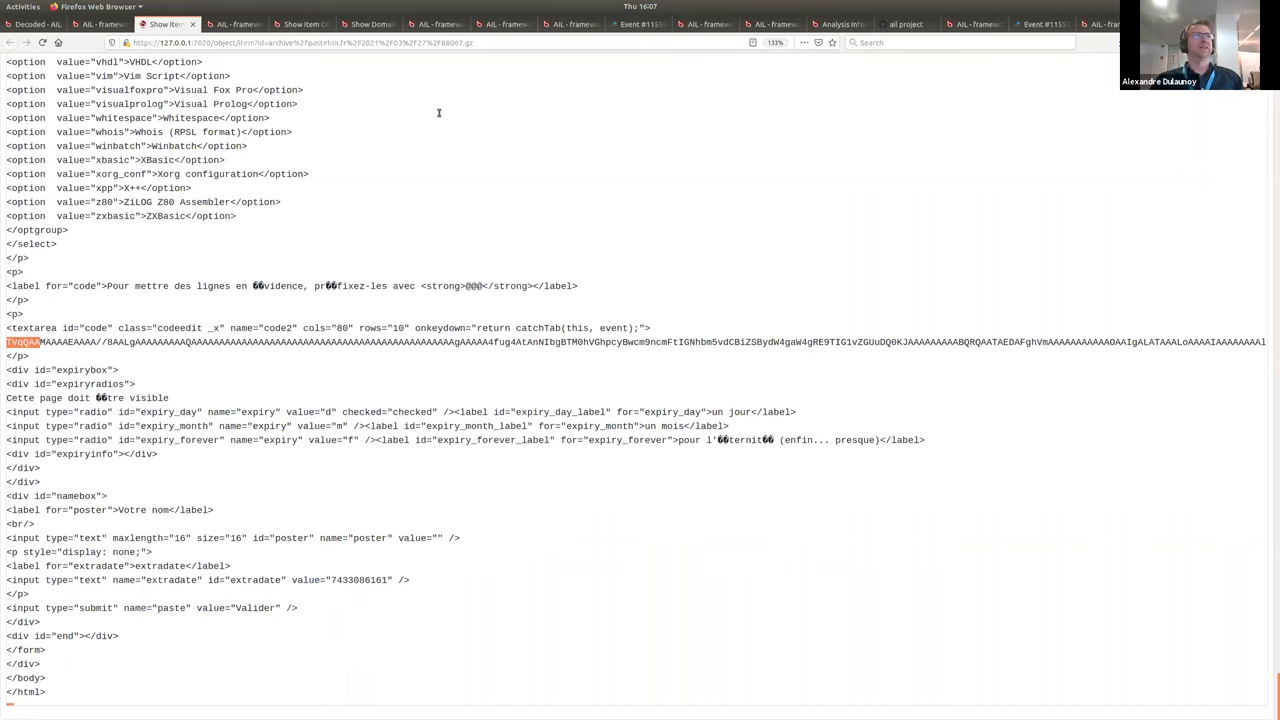
# Step: Go back to the x-dosexec file's correlation page and open its VirusTotal report
pyautogui.click(100, 23)
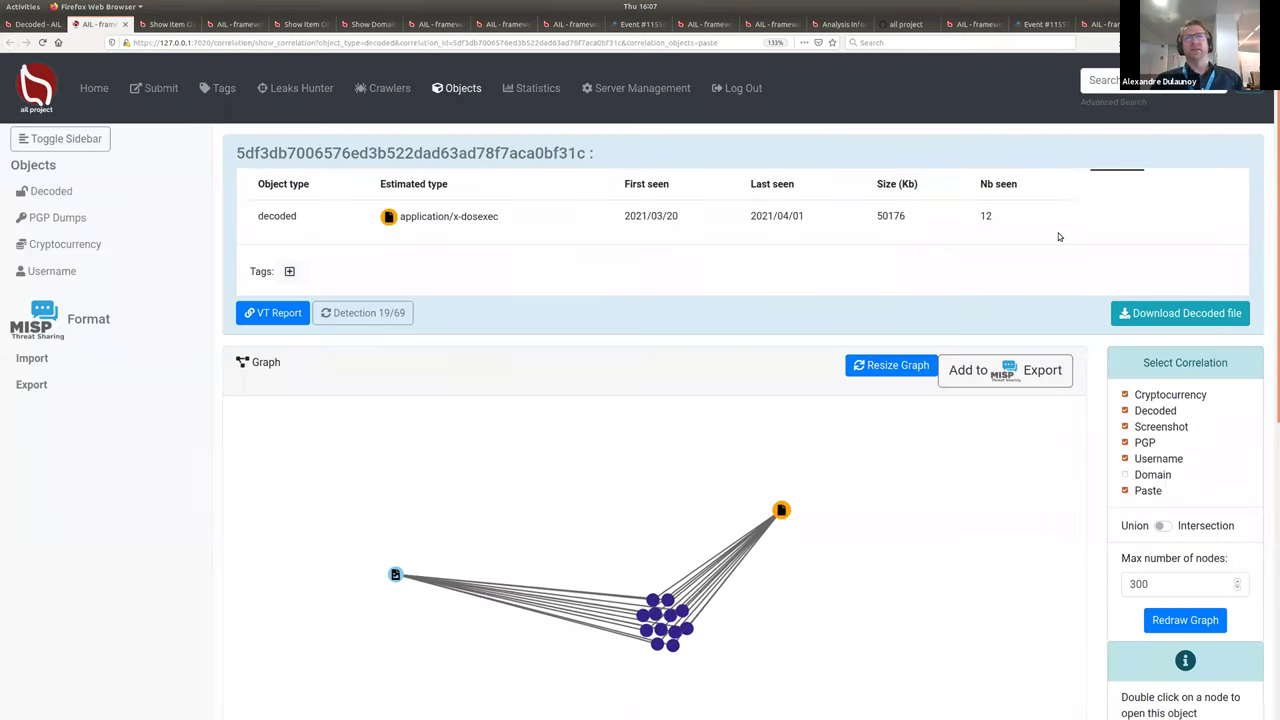
pyautogui.scroll(-1, 1271, 173)
pyautogui.scroll(1, 1271, 170)
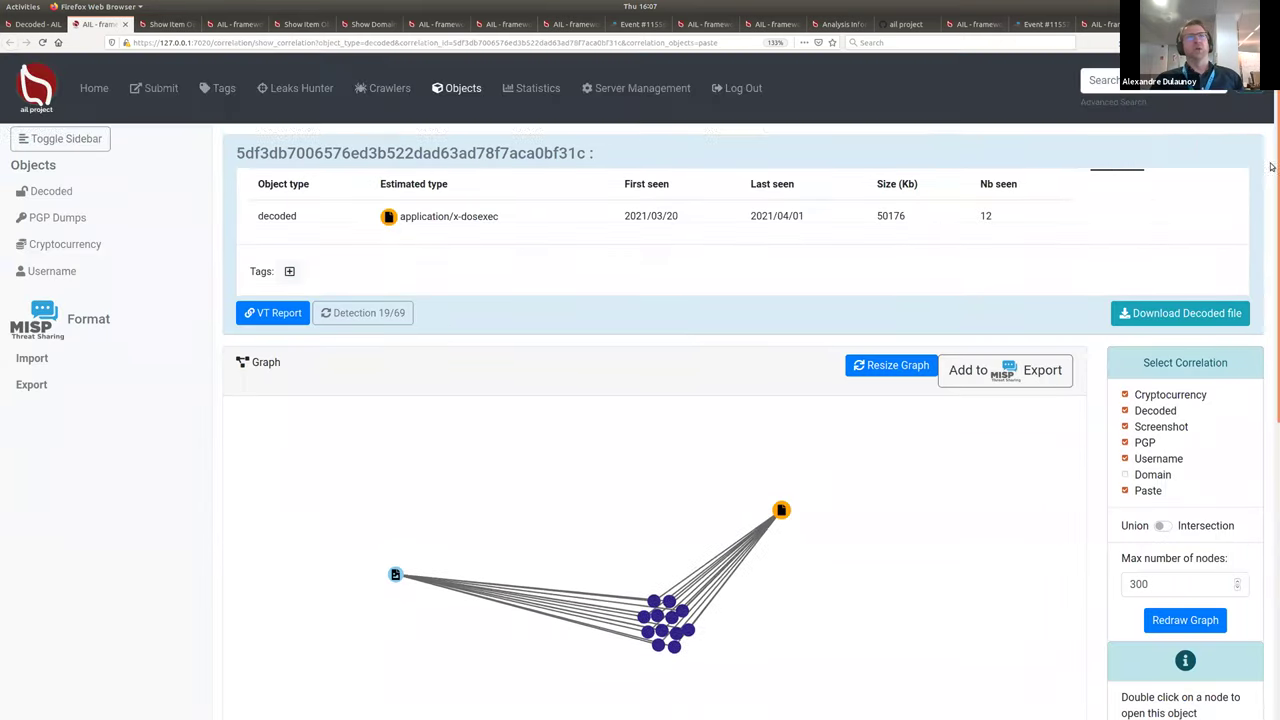
pyautogui.click(289, 314)
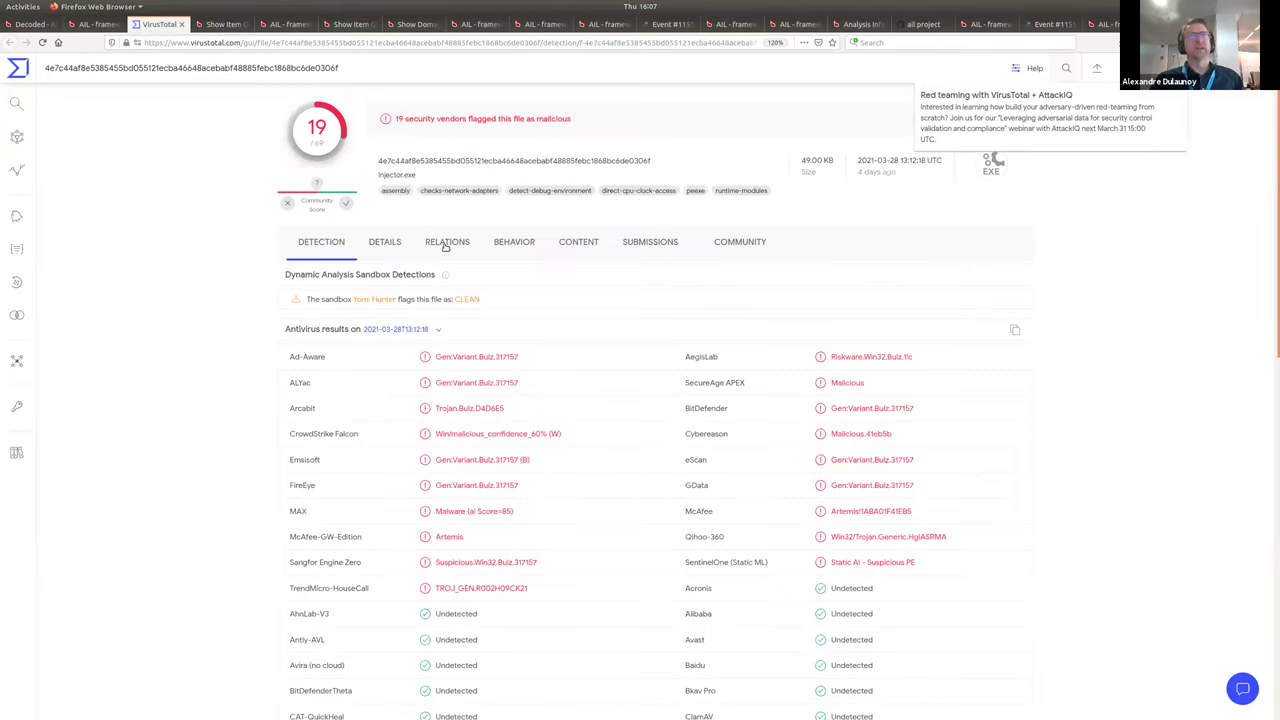
# Step: Add the decoded x-dosexec file to the MISP export and choose exporting to a MISP instance instead of JSON
pyautogui.click(88, 26)
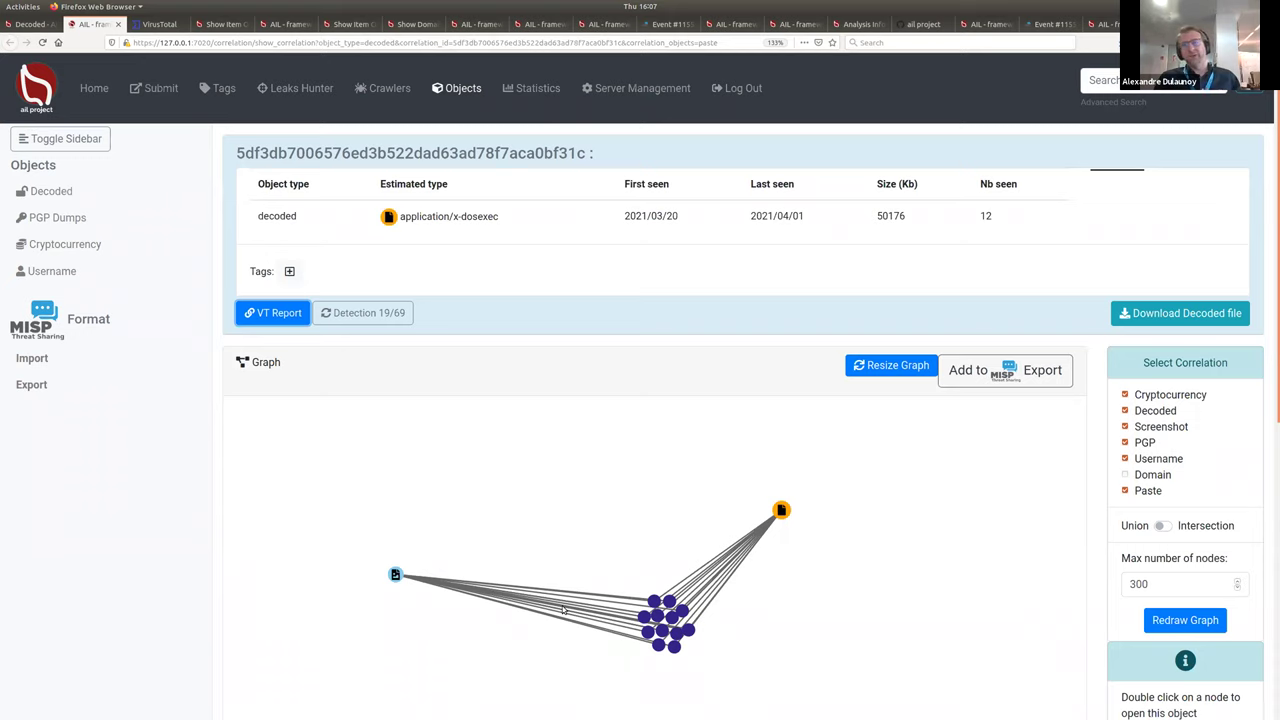
pyautogui.scroll(2, 590, 612)
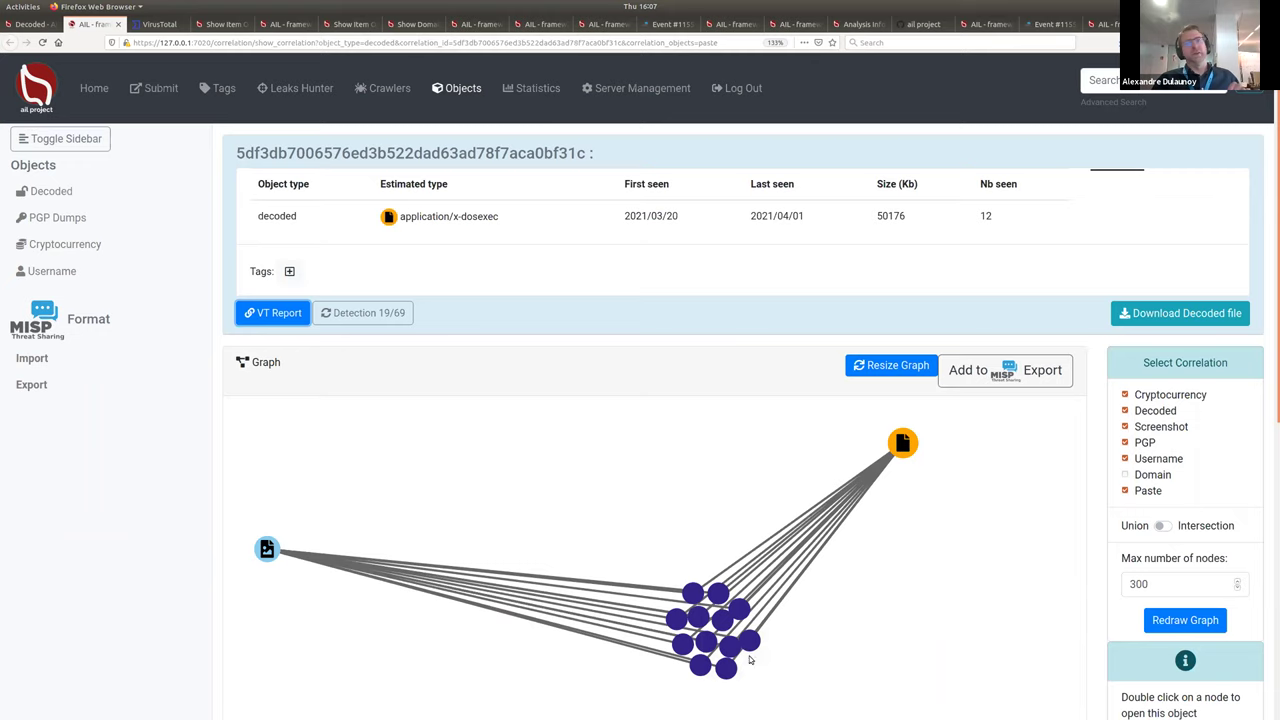
pyautogui.click(1007, 380)
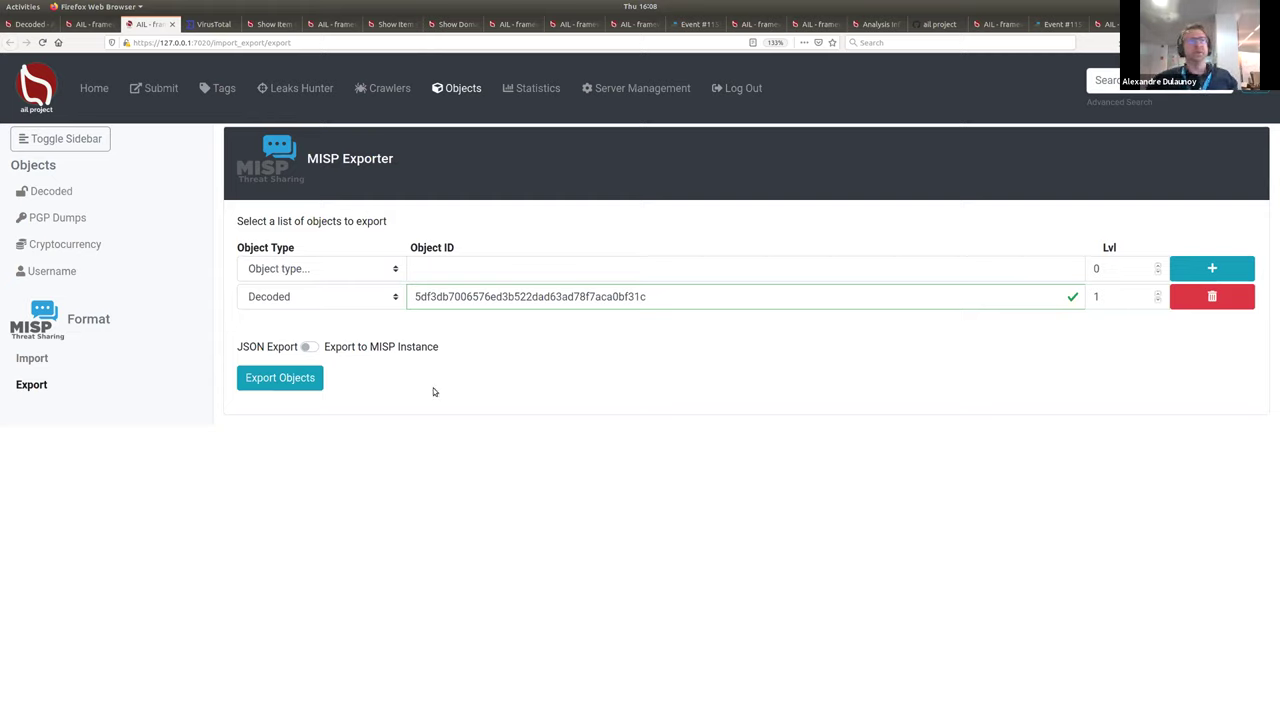
pyautogui.click(311, 347)
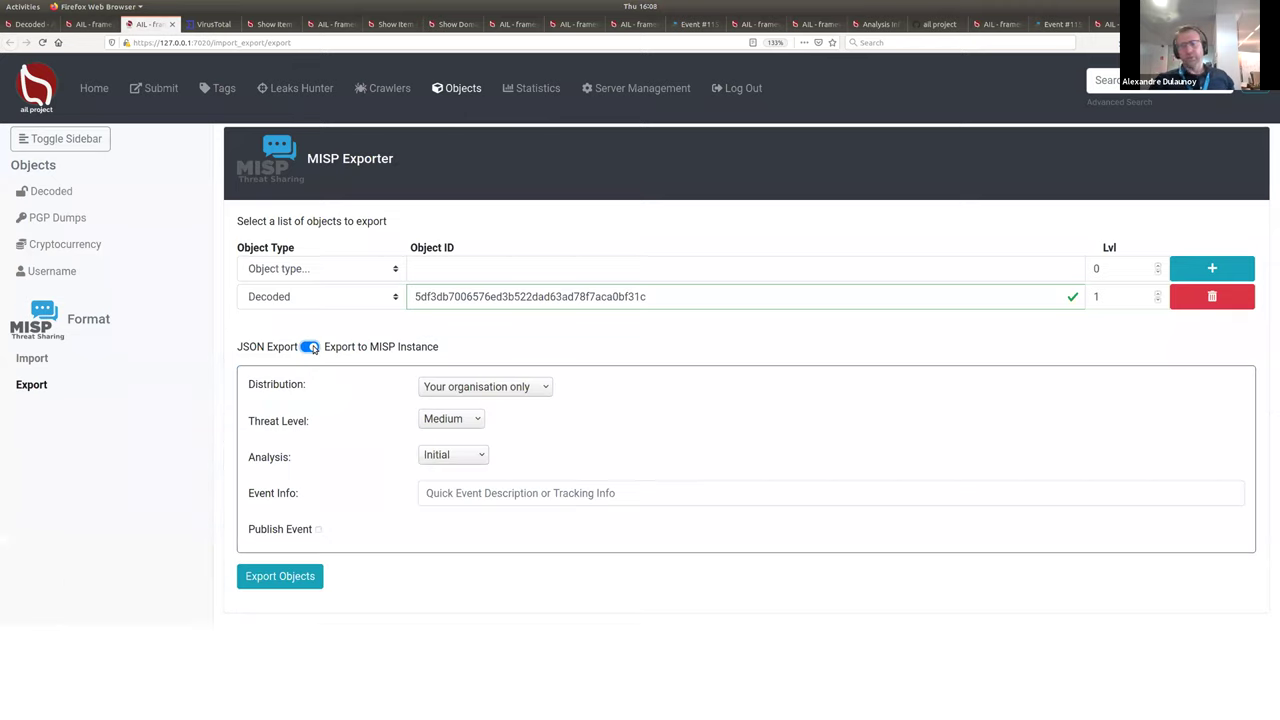
# Step: Enter "Interesting malware to analyse" as the event info and export the objects to the MISP instance
pyautogui.click(533, 491)
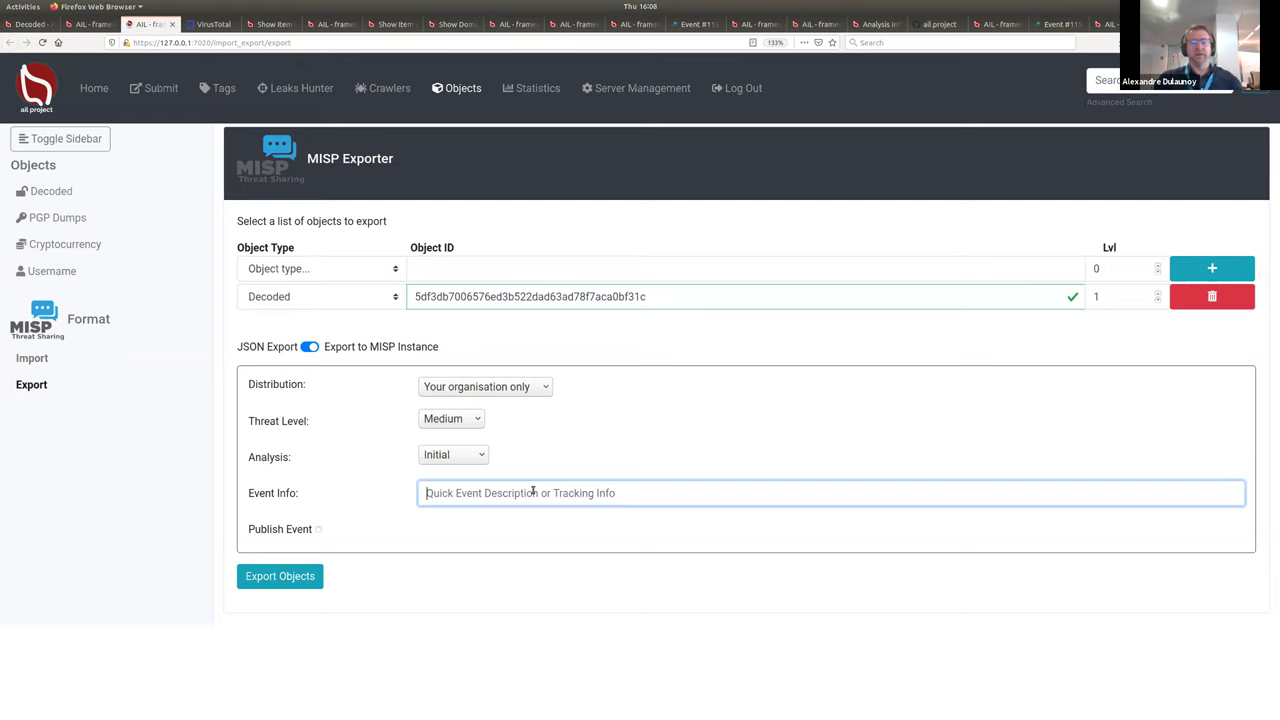
pyautogui.write('Interesting malware trojanalyse')
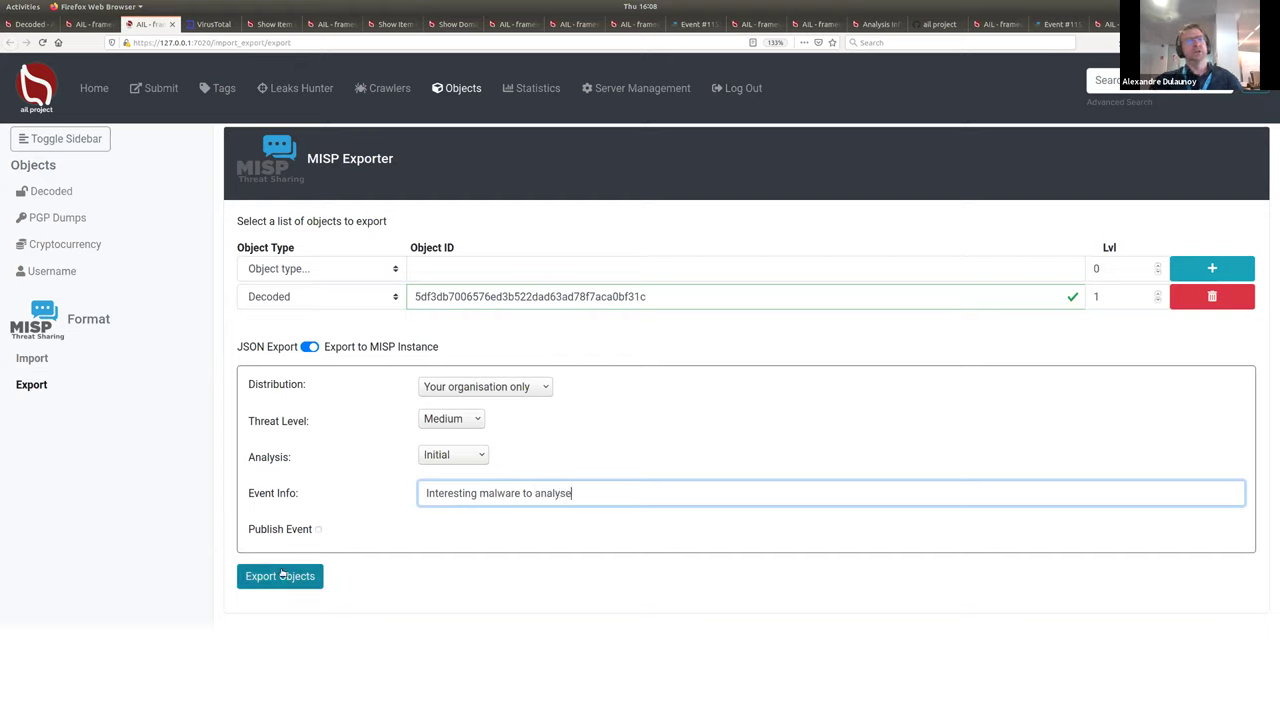
pyautogui.click(282, 573)
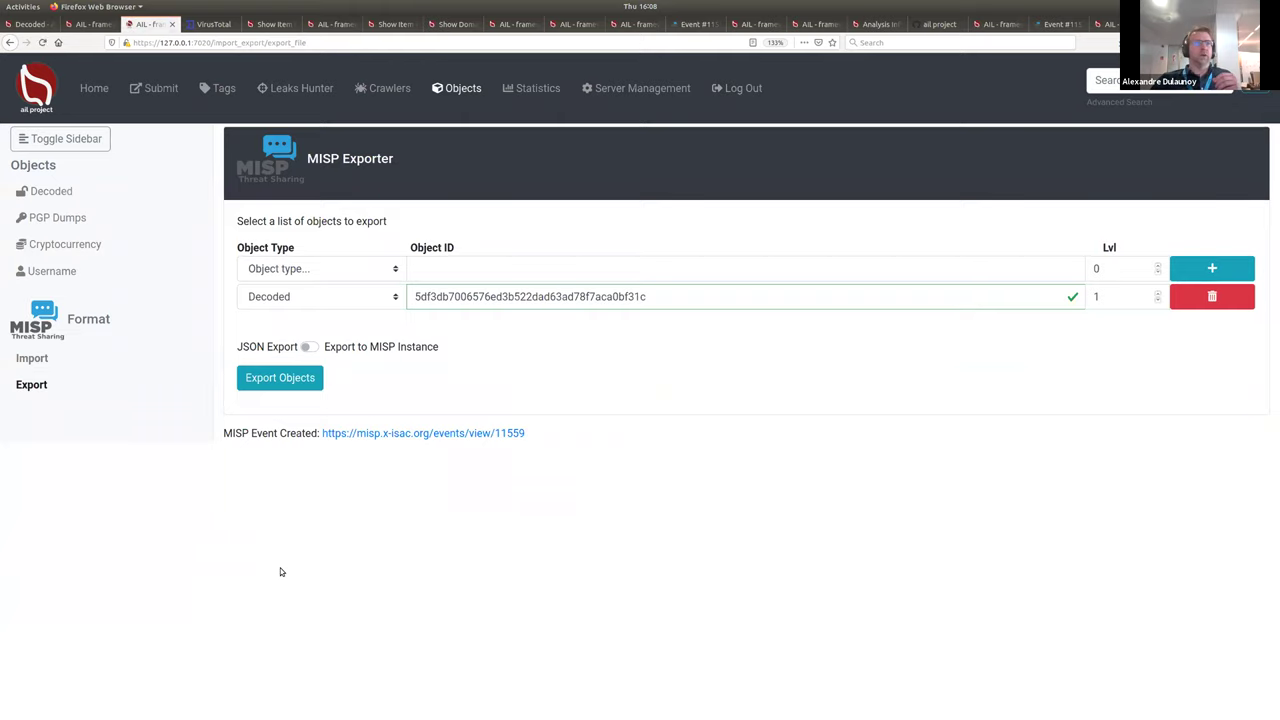
# Step: Open the newly created MISP event in a new browser tab, getting through the MISP login page
pyautogui.rightClick(459, 438)
pyautogui.click(471, 443)
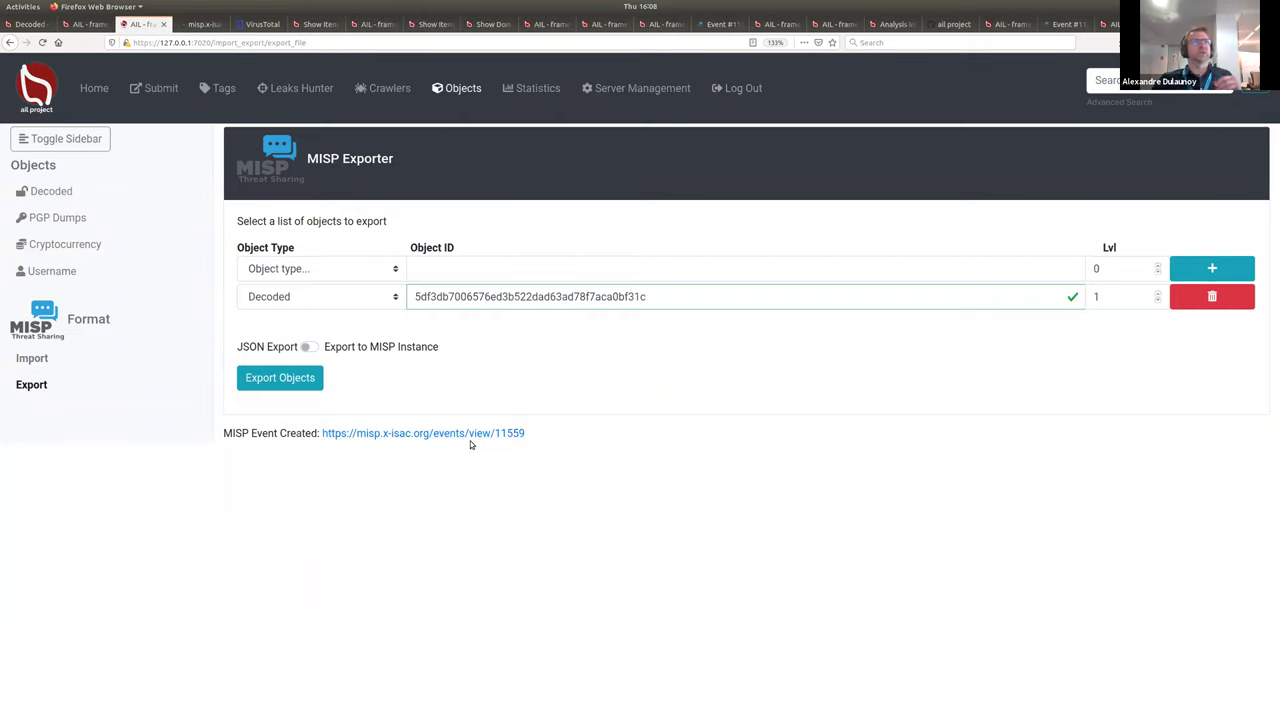
pyautogui.click(200, 25)
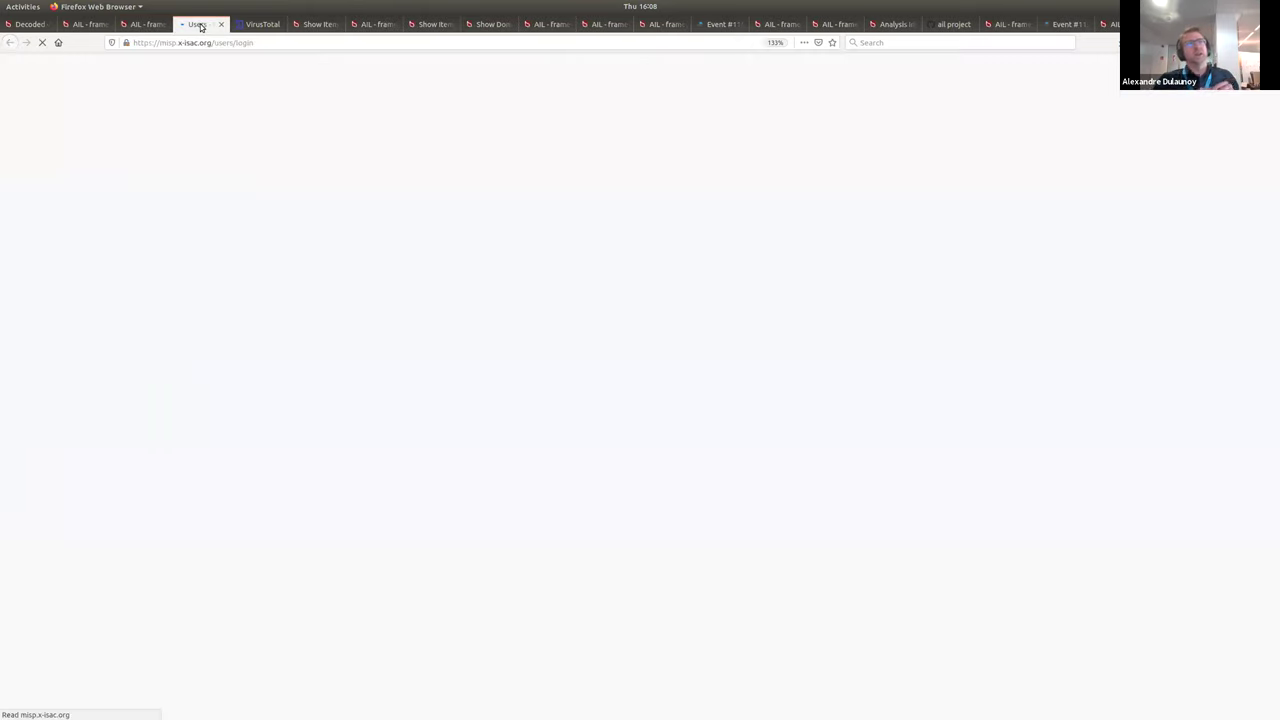
pyautogui.click(578, 380)
pyautogui.click(506, 343)
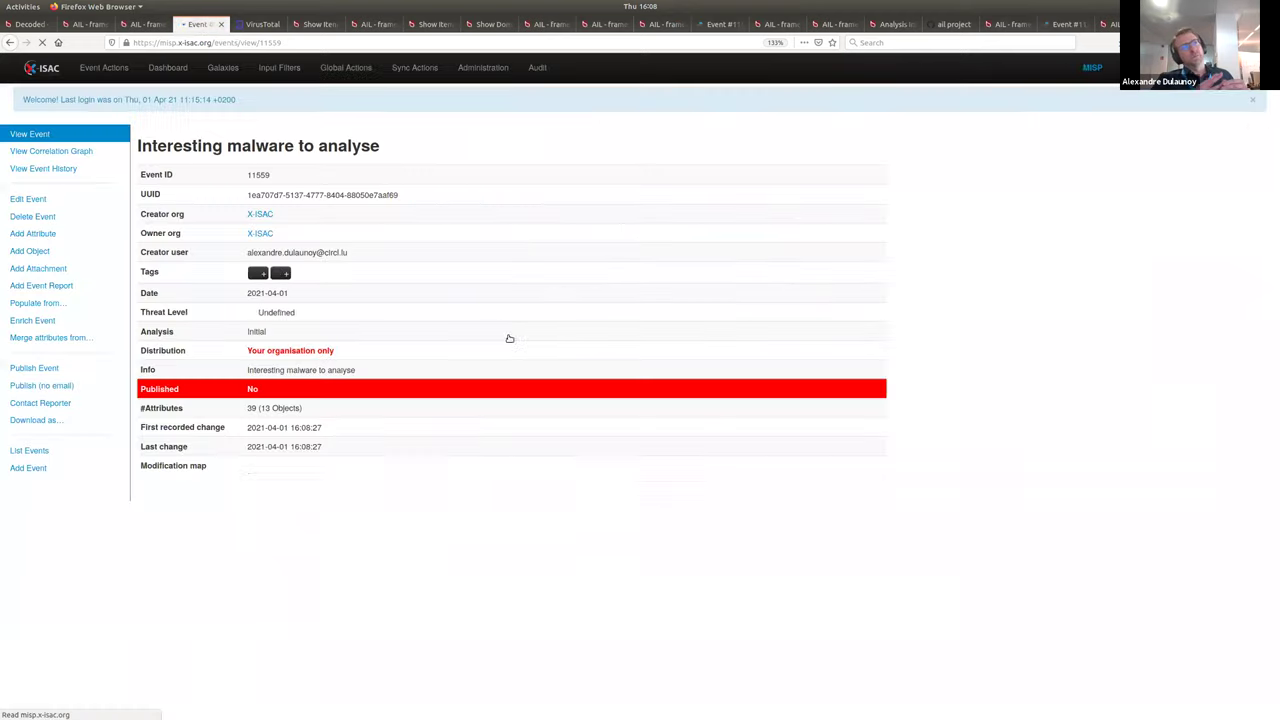
# Step: Review the MISP event's ail-leak and file objects, and display the event graph
pyautogui.scroll(-10, 1250, 240)
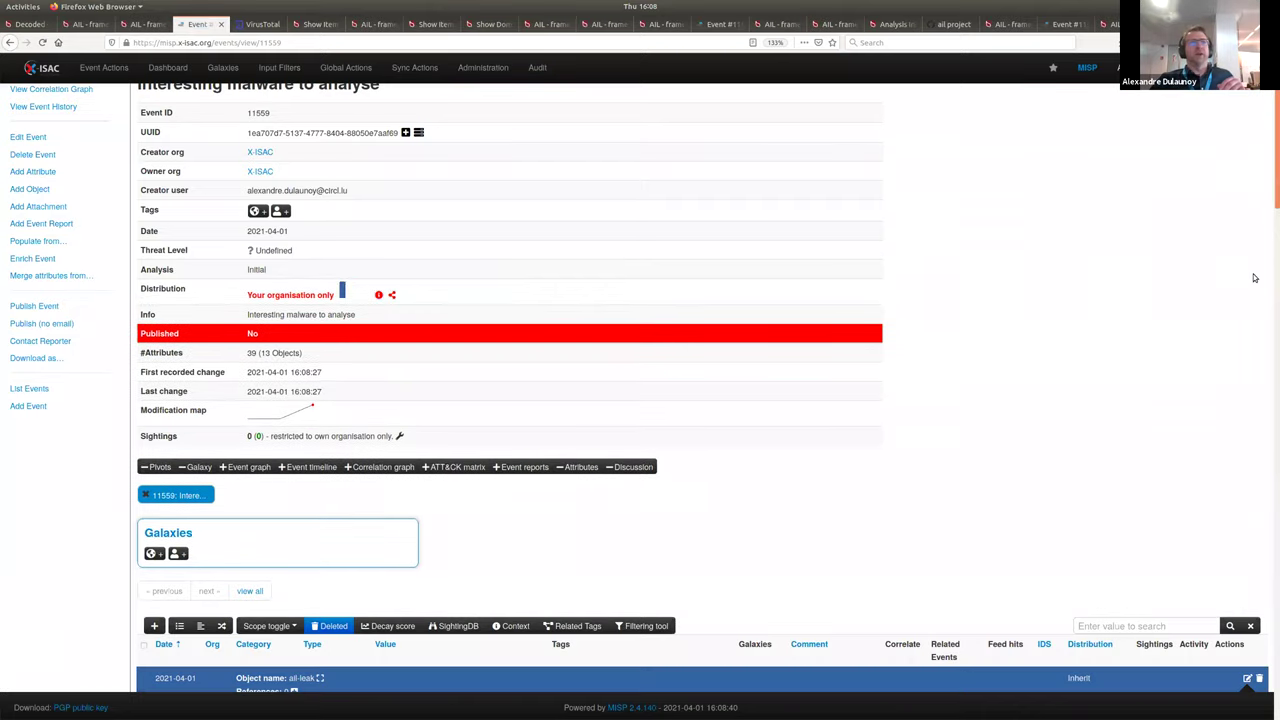
pyautogui.scroll(10, 1212, 190)
pyautogui.scroll(-10, 689, 393)
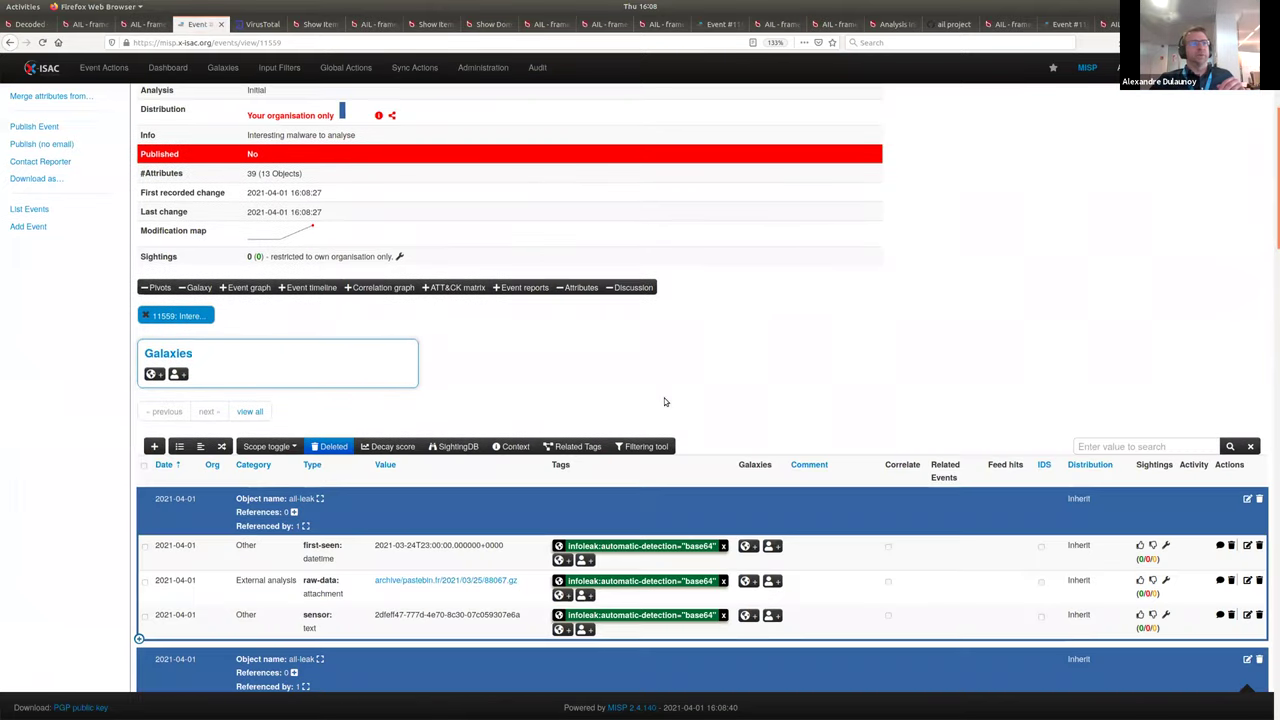
pyautogui.scroll(-10, 689, 393)
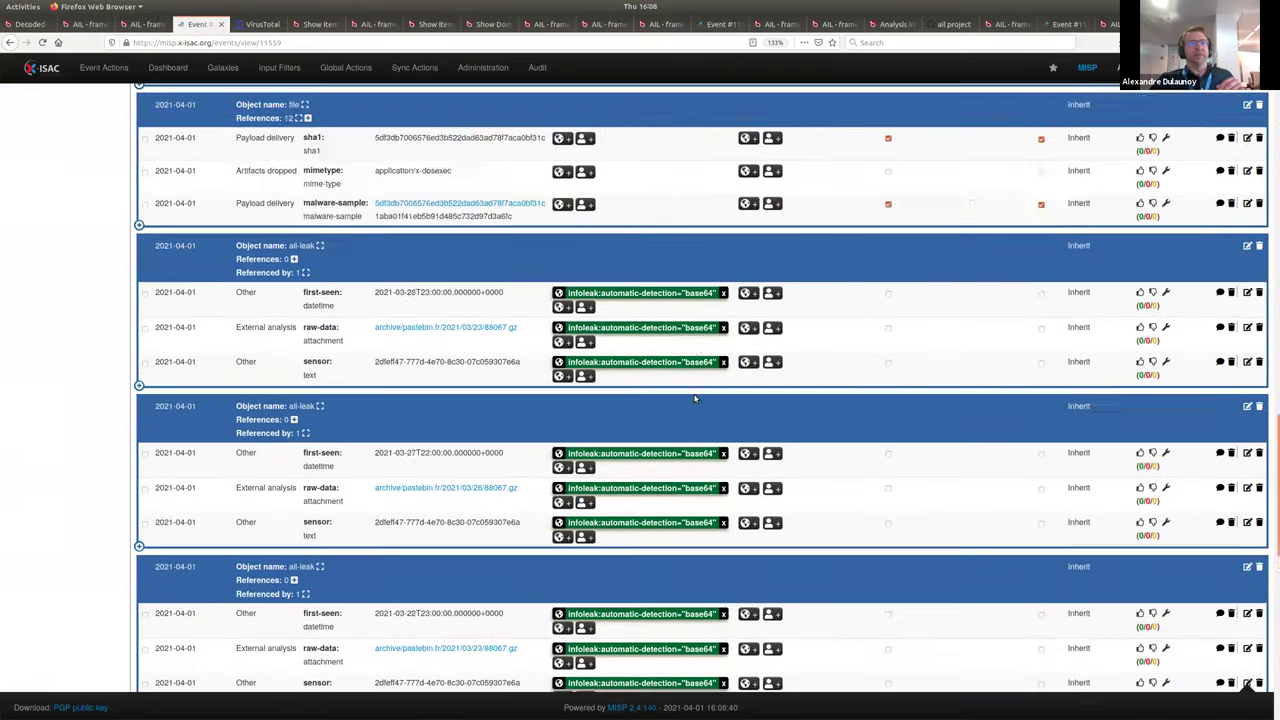
pyautogui.scroll(15, 1272, 502)
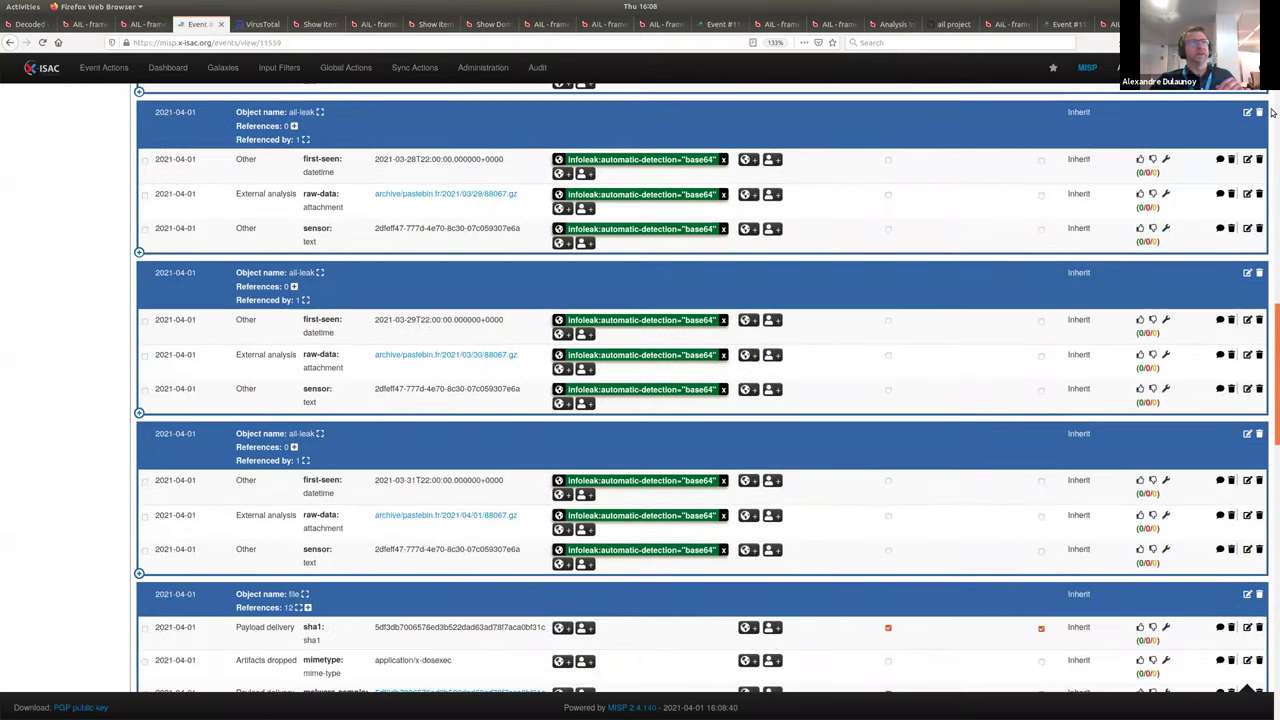
pyautogui.scroll(-5, 306, 345)
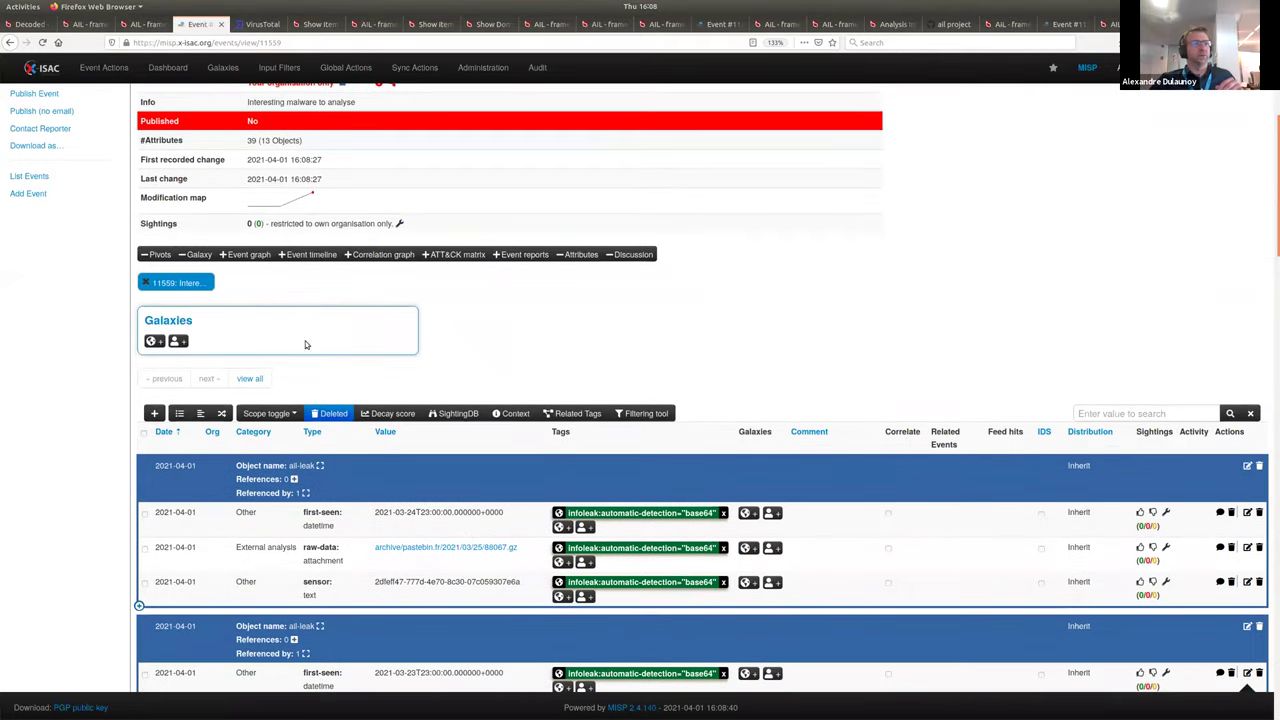
pyautogui.click(248, 254)
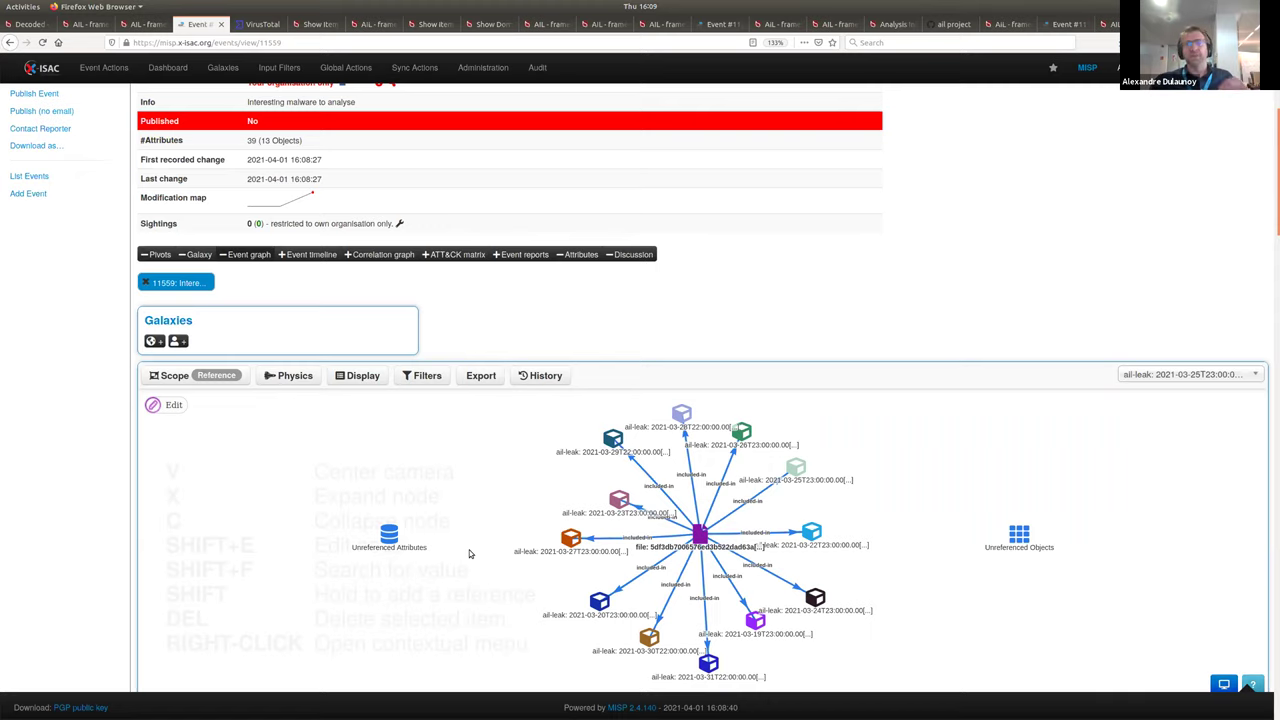
# Step: Return to AIL's Decoded page, switch to PGP Dumps, and list the PGP dumps of all types for 2021-04-01
pyautogui.click(85, 27)
pyautogui.click(31, 27)
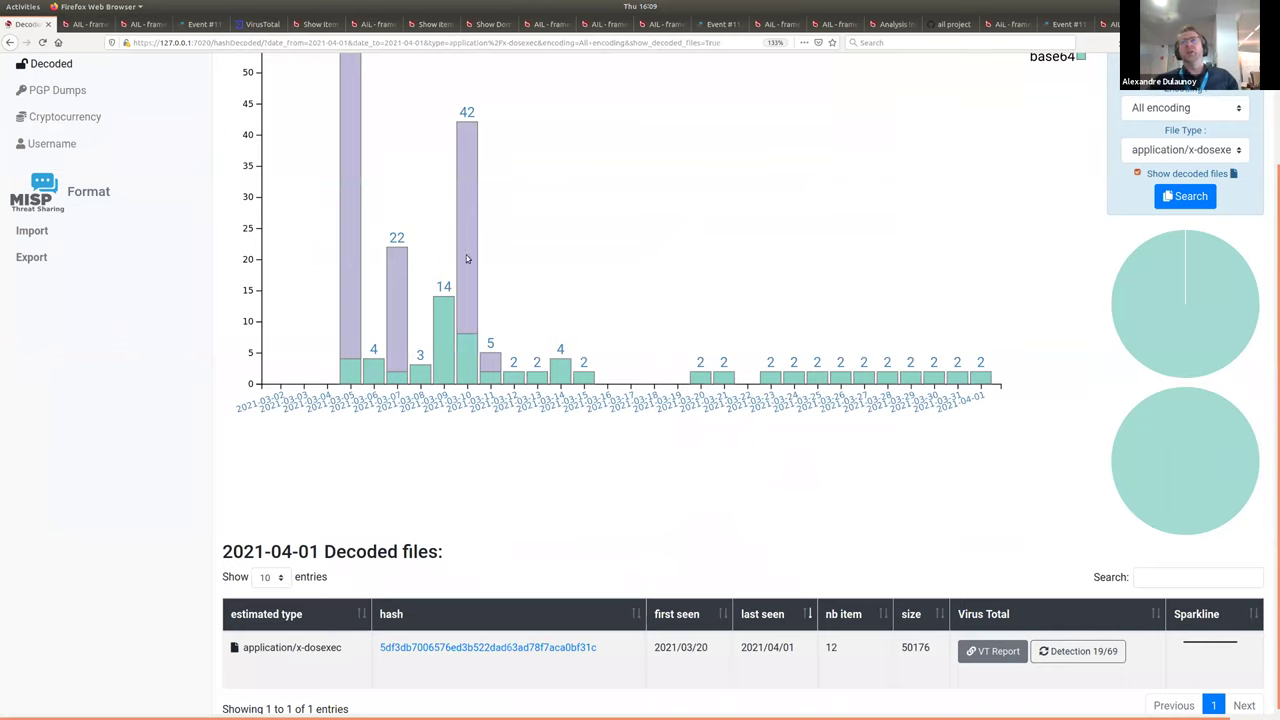
pyautogui.scroll(3, 730, 349)
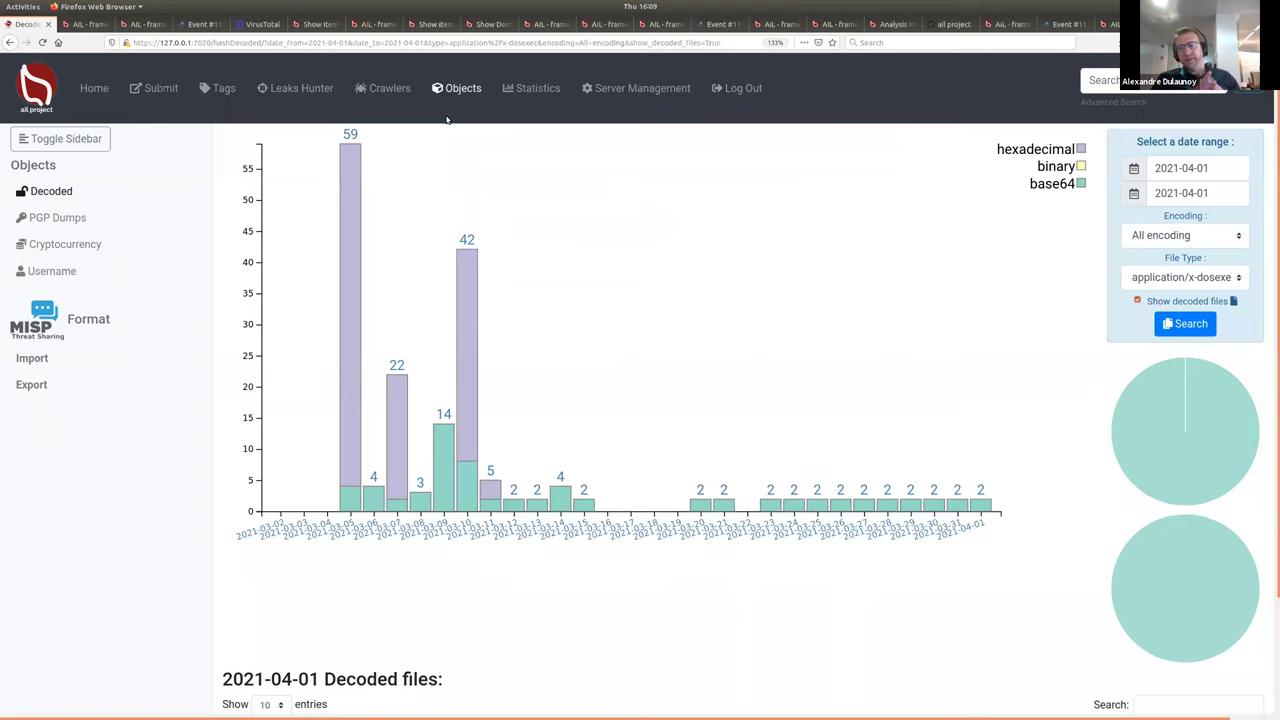
pyautogui.click(72, 222)
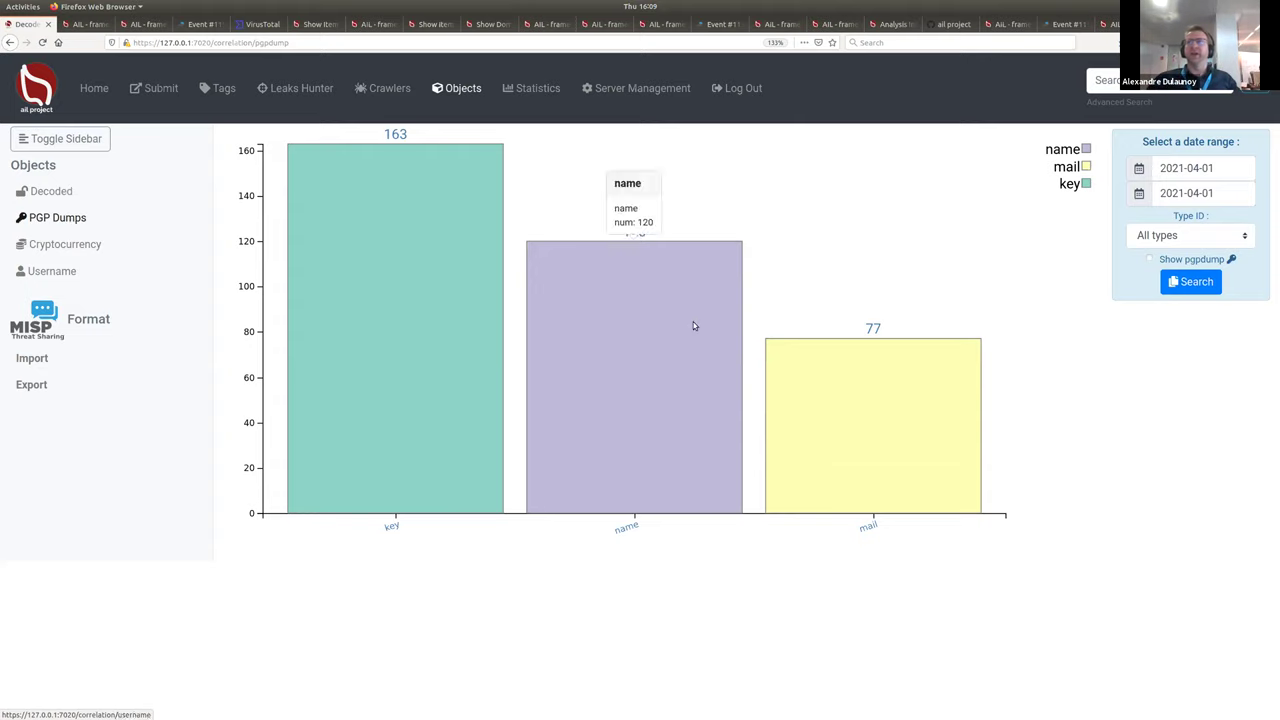
pyautogui.click(1177, 259)
pyautogui.click(1189, 284)
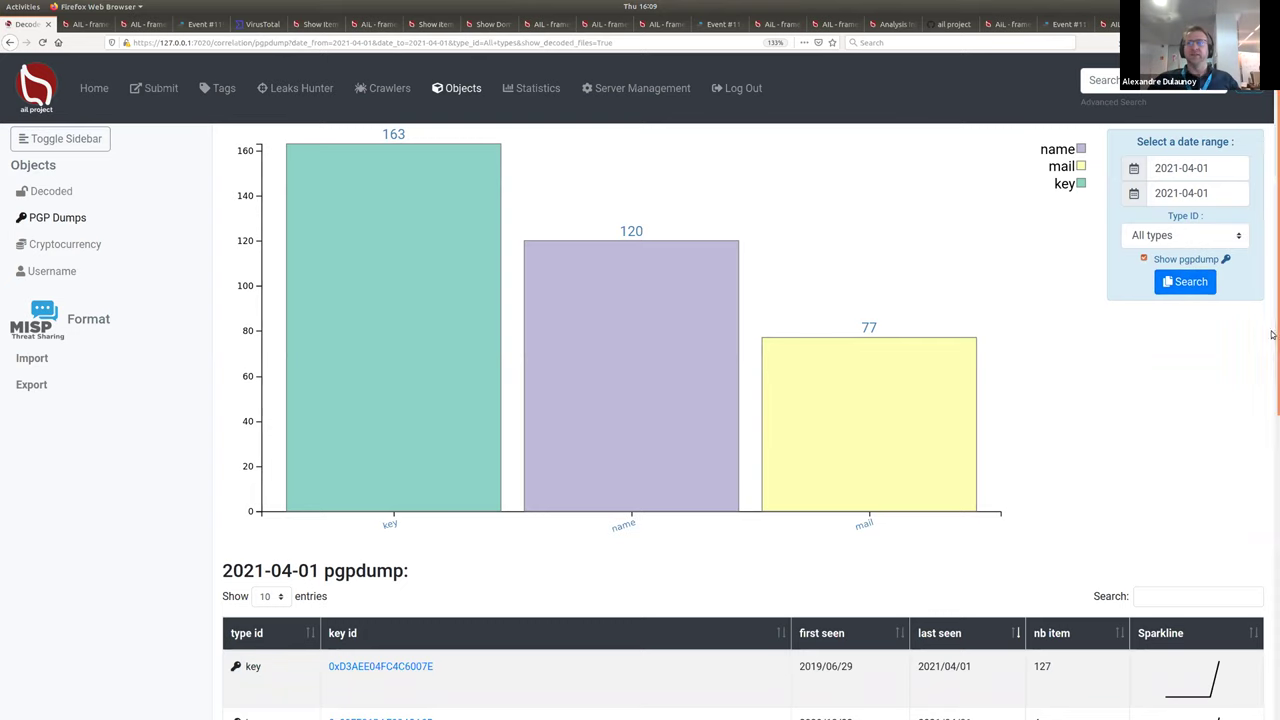
pyautogui.scroll(-5, 1272, 335)
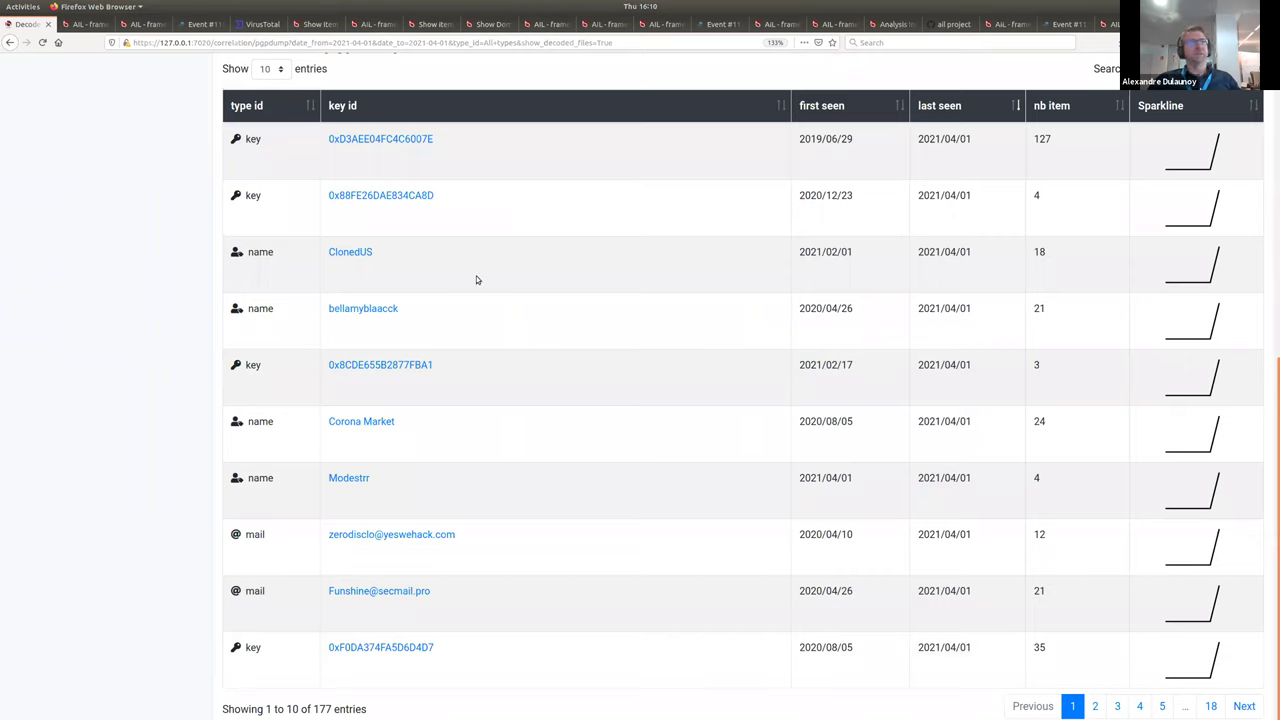
# Step: Open the correlation page of the PGP name ClonedUS in a new tab and redraw its graph with Domain correlations included
pyautogui.rightClick(348, 252)
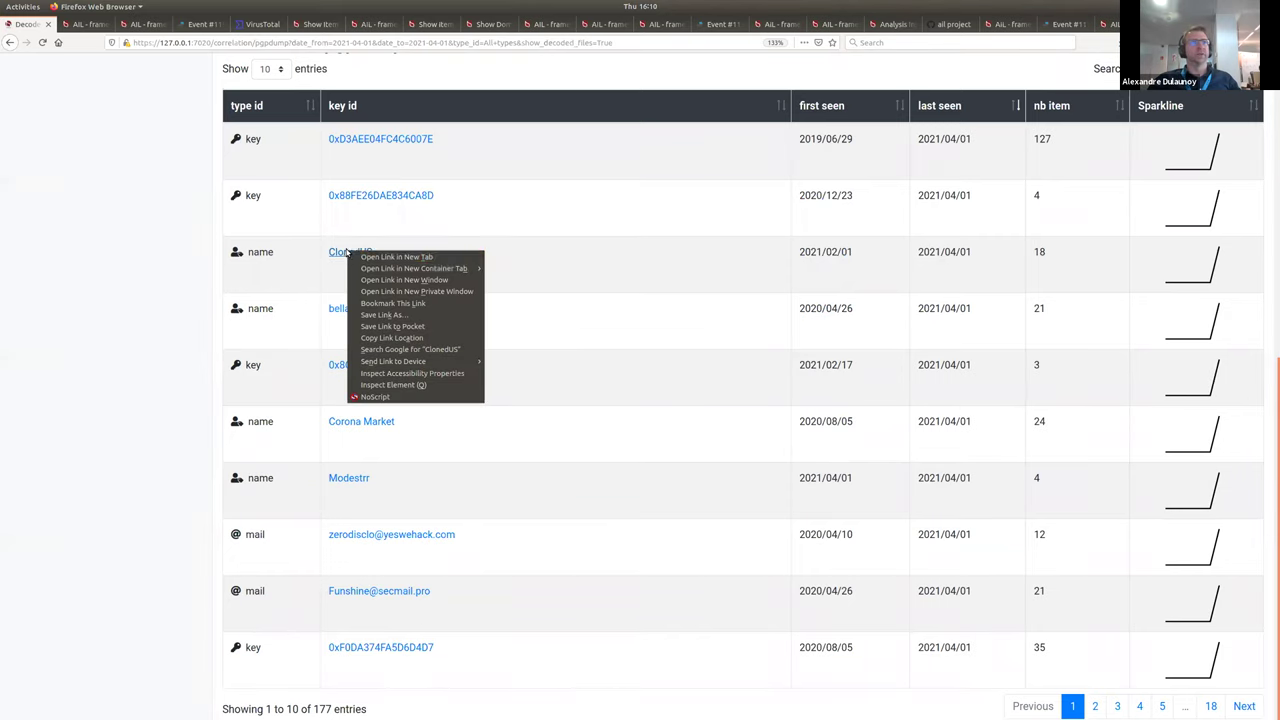
pyautogui.click(366, 257)
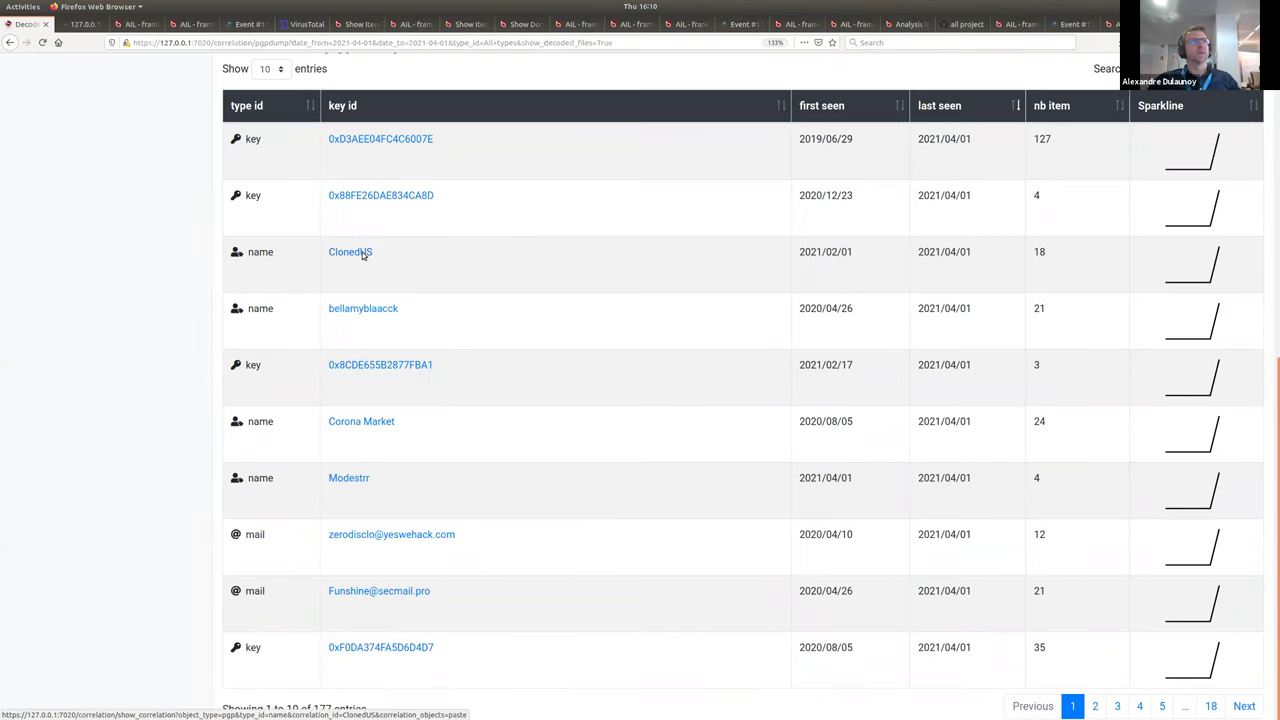
pyautogui.click(84, 24)
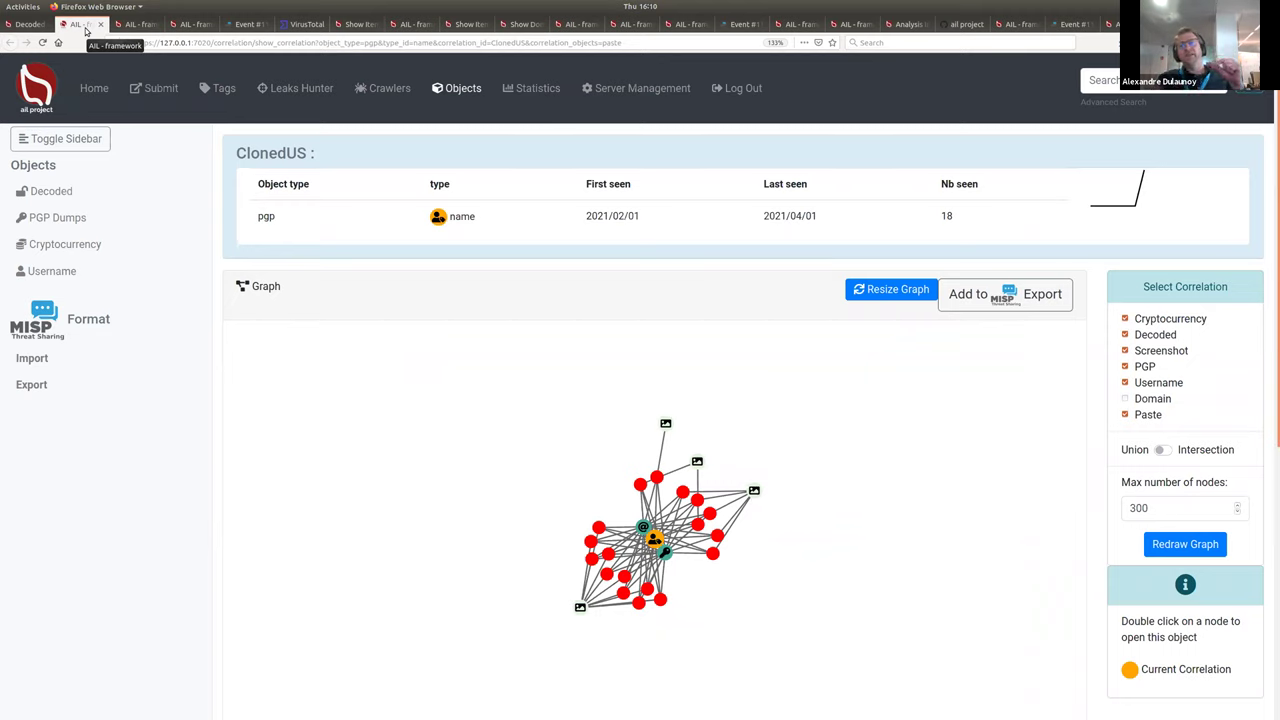
pyautogui.click(1163, 399)
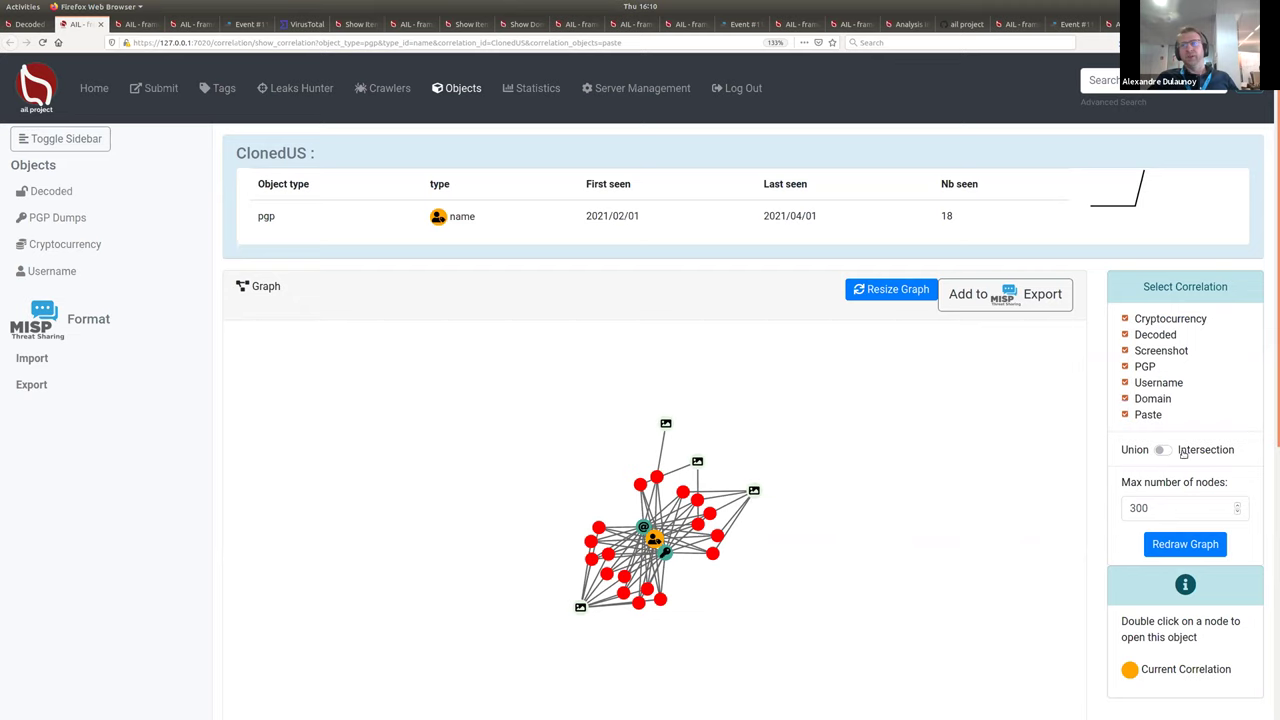
pyautogui.click(1202, 546)
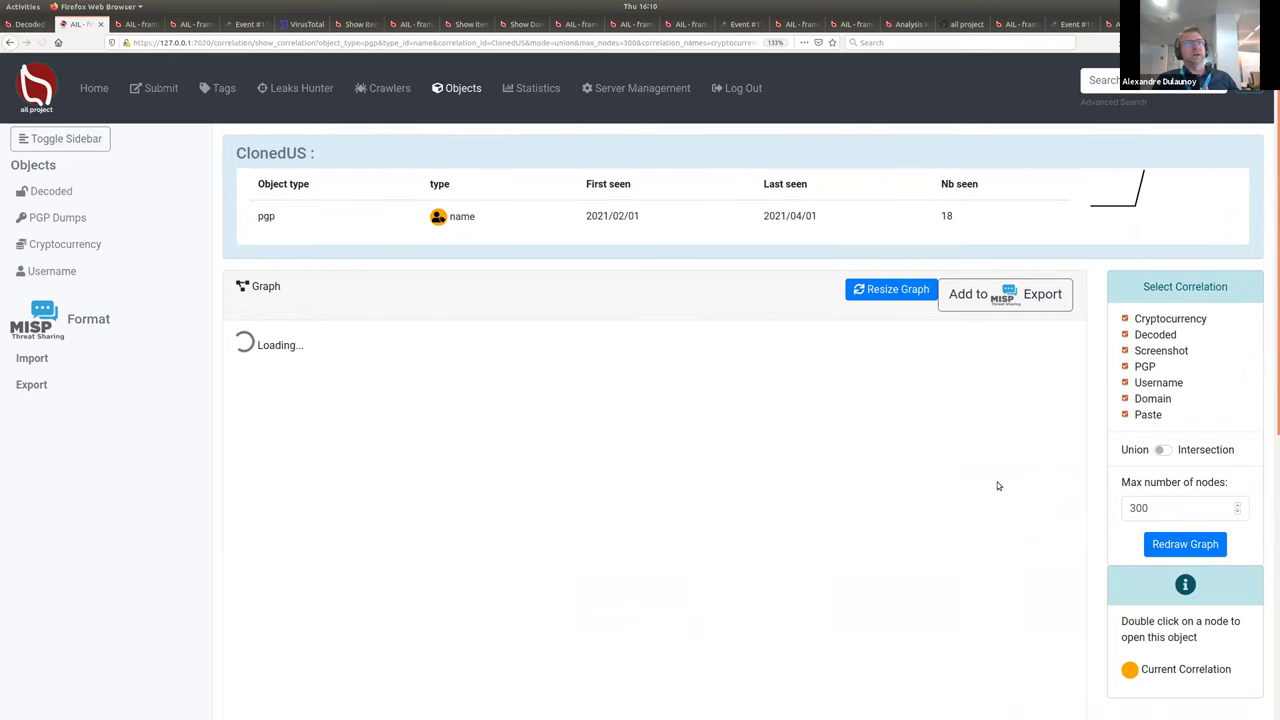
# Step: Spread apart the onion domain, ClonedUS name, and PGP mail nodes in the correlation graph, and inspect the details of individual nodes
pyautogui.moveTo(726, 531); pyautogui.dragTo(873, 452)
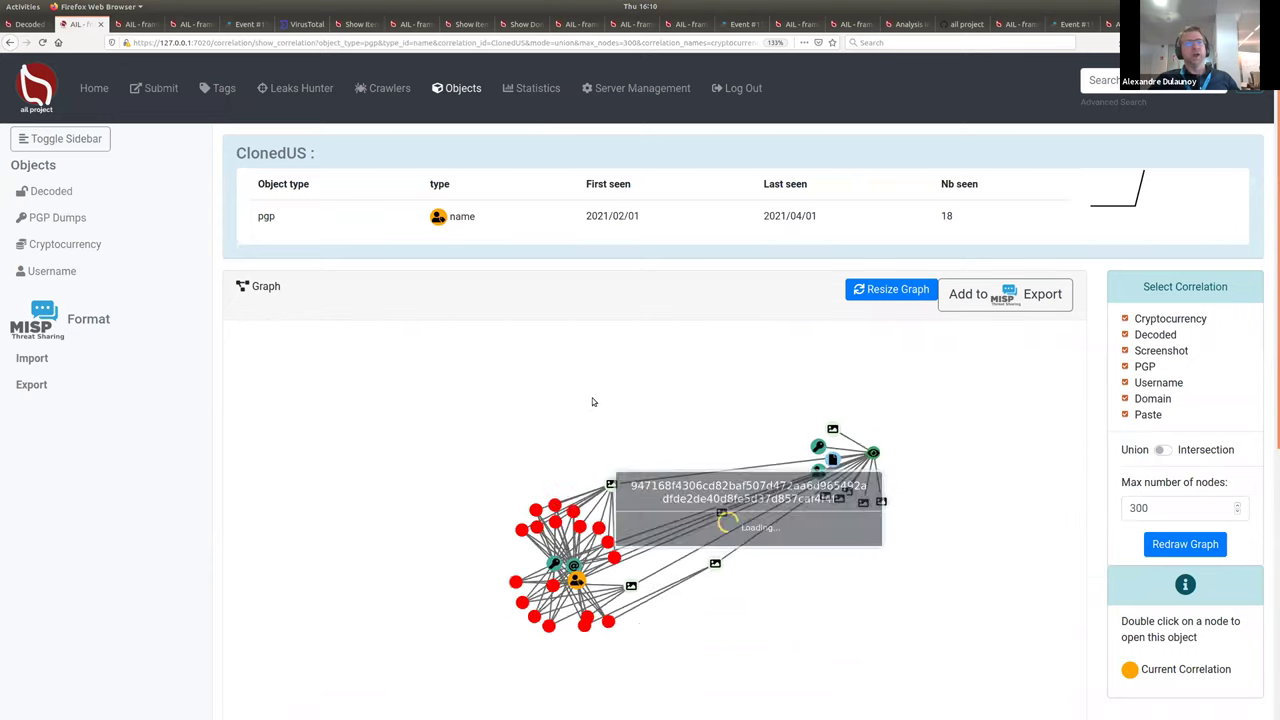
pyautogui.moveTo(468, 529); pyautogui.dragTo(738, 601)
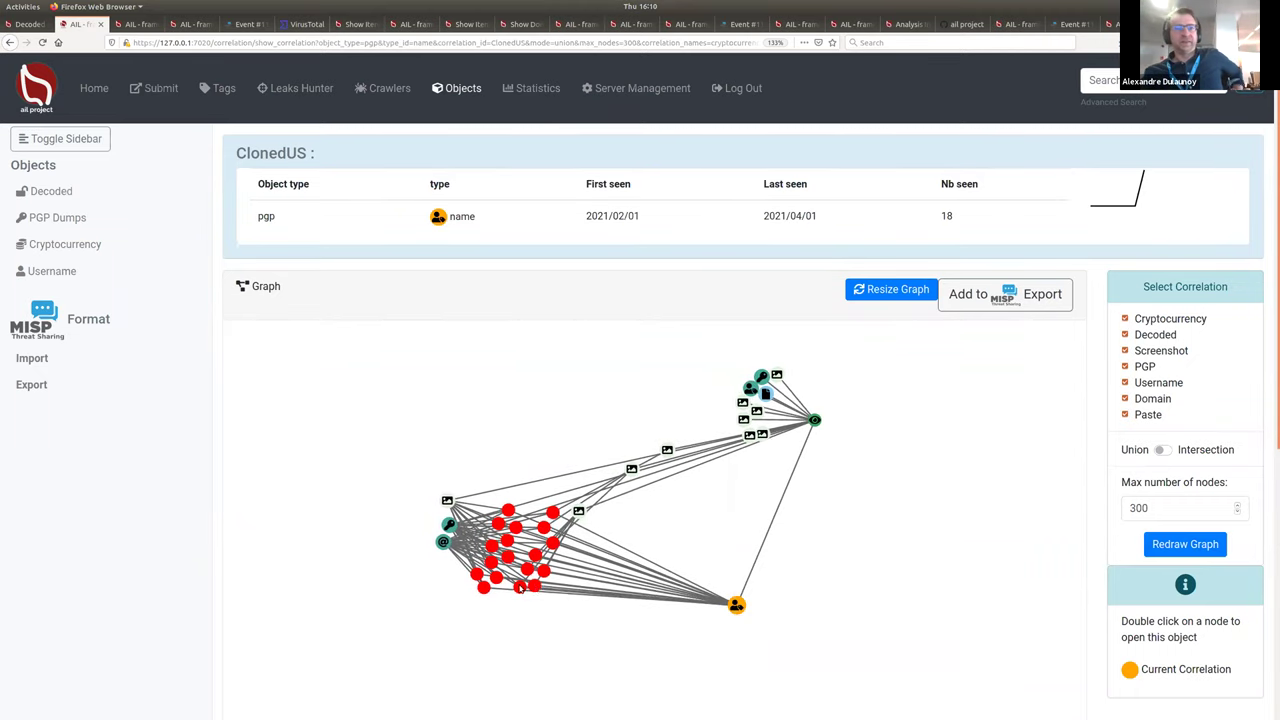
pyautogui.moveTo(522, 587)
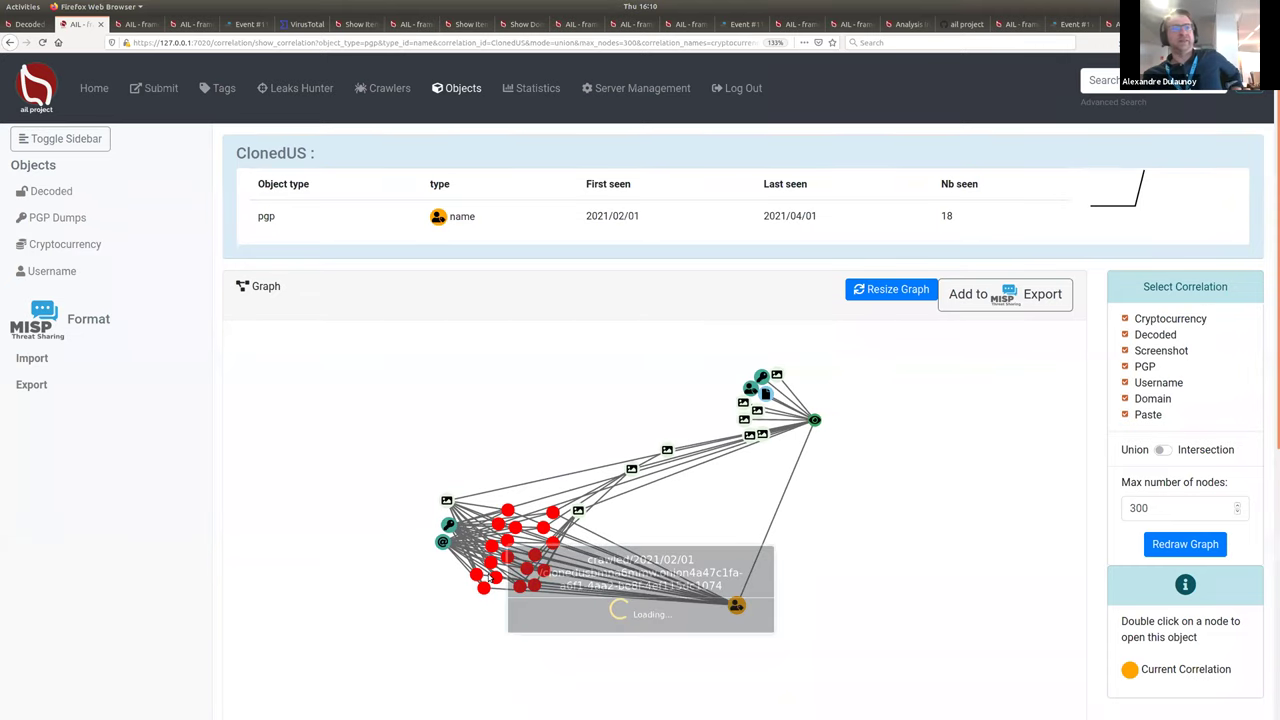
pyautogui.moveTo(442, 543); pyautogui.dragTo(344, 587)
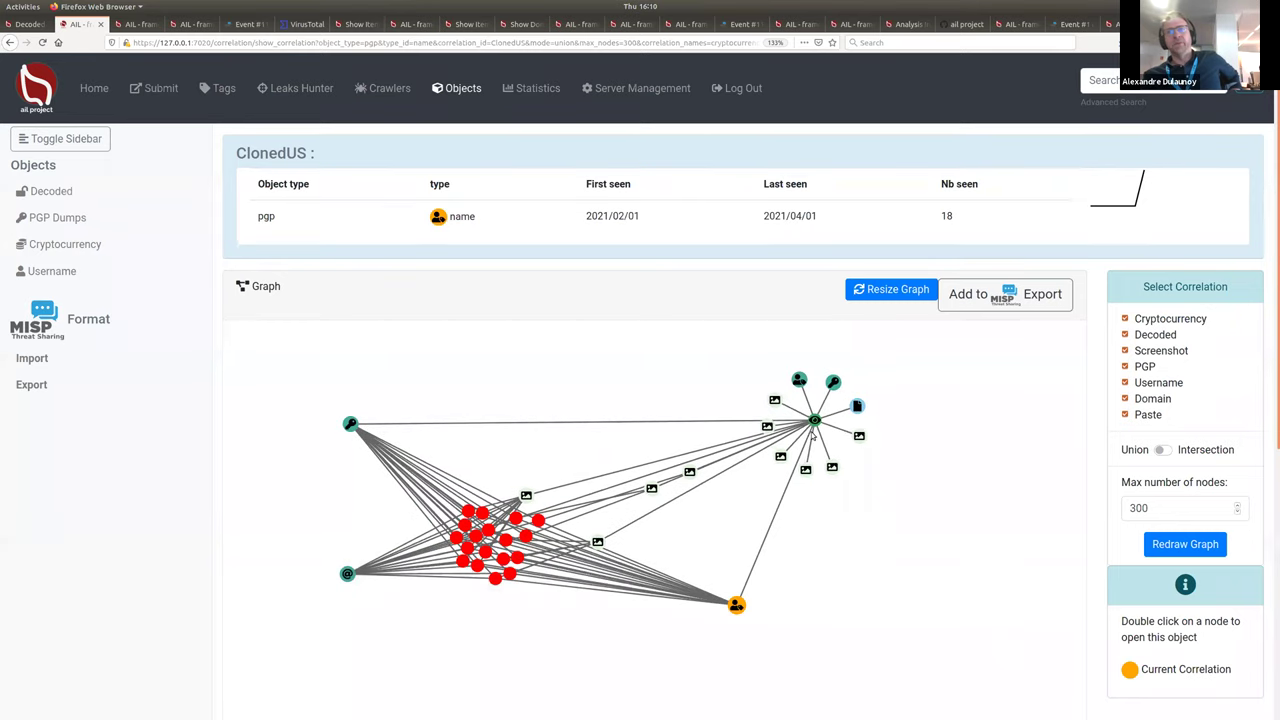
pyautogui.moveTo(813, 420)
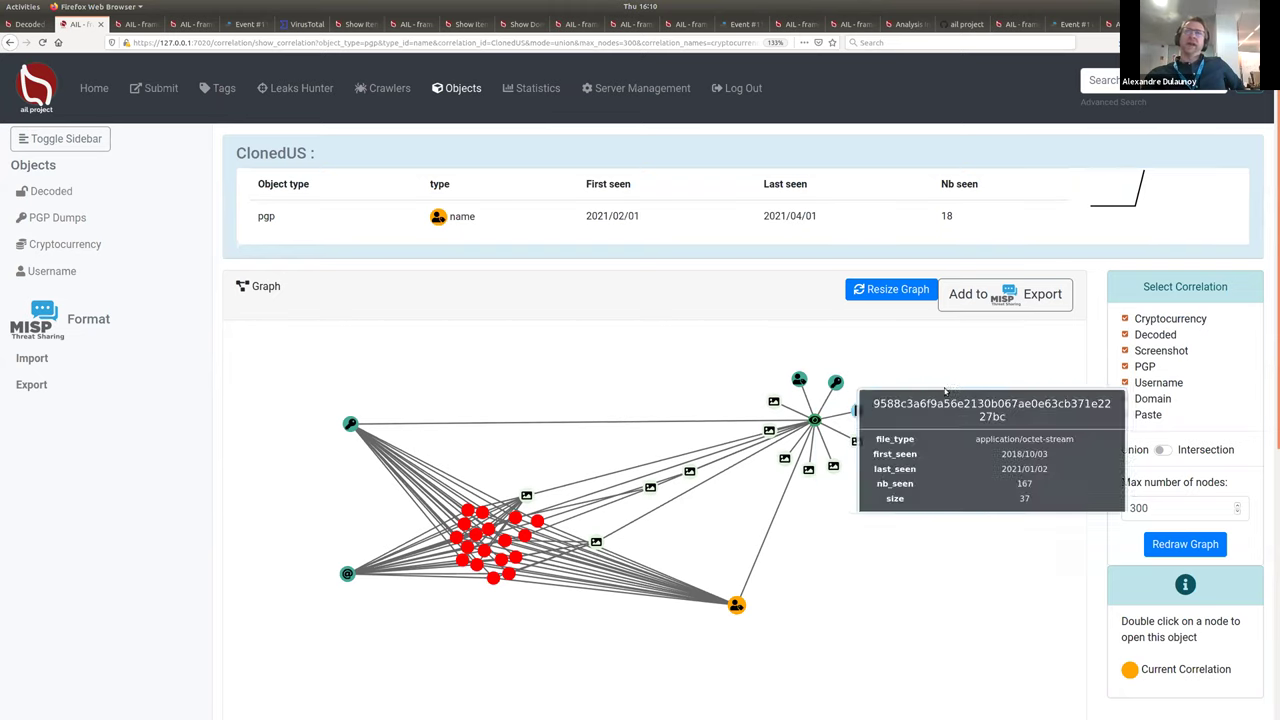
pyautogui.moveTo(857, 441)
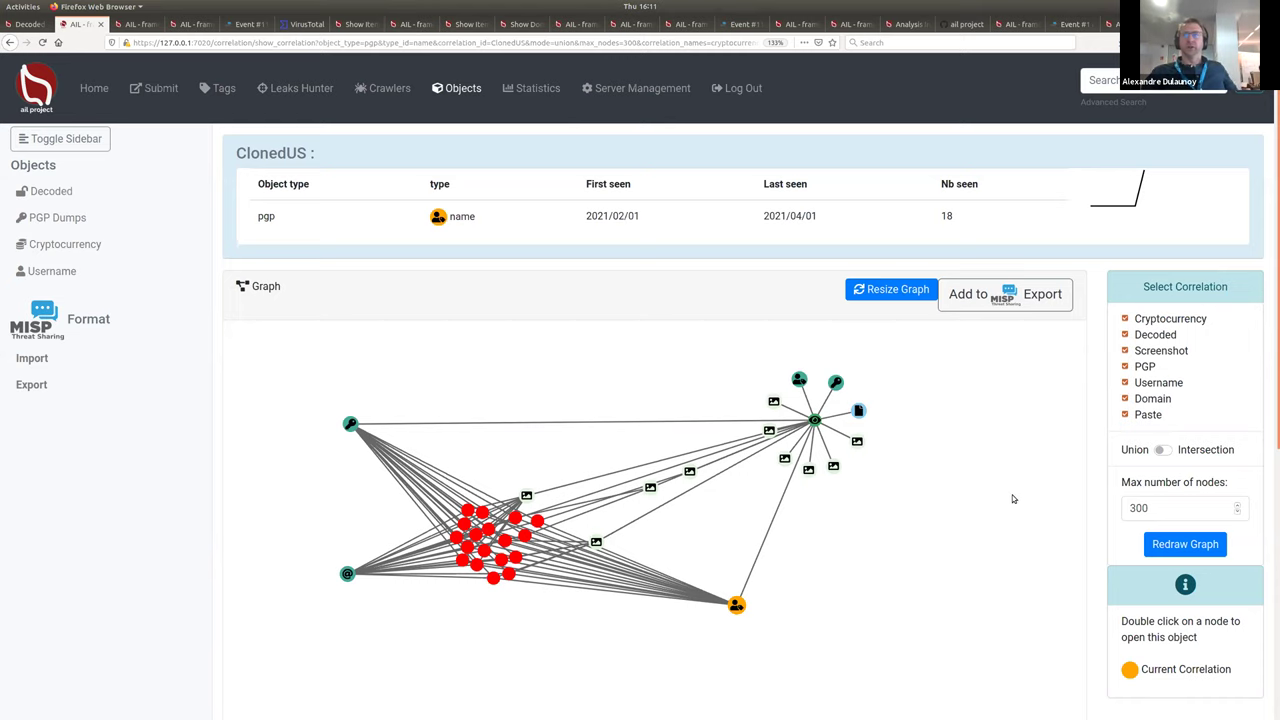
# Step: Resize the ClonedUS graph to its default scale and examine the node legend and the timeline chart below it
pyautogui.scroll(-3, 946, 503)
pyautogui.scroll(4, 946, 503)
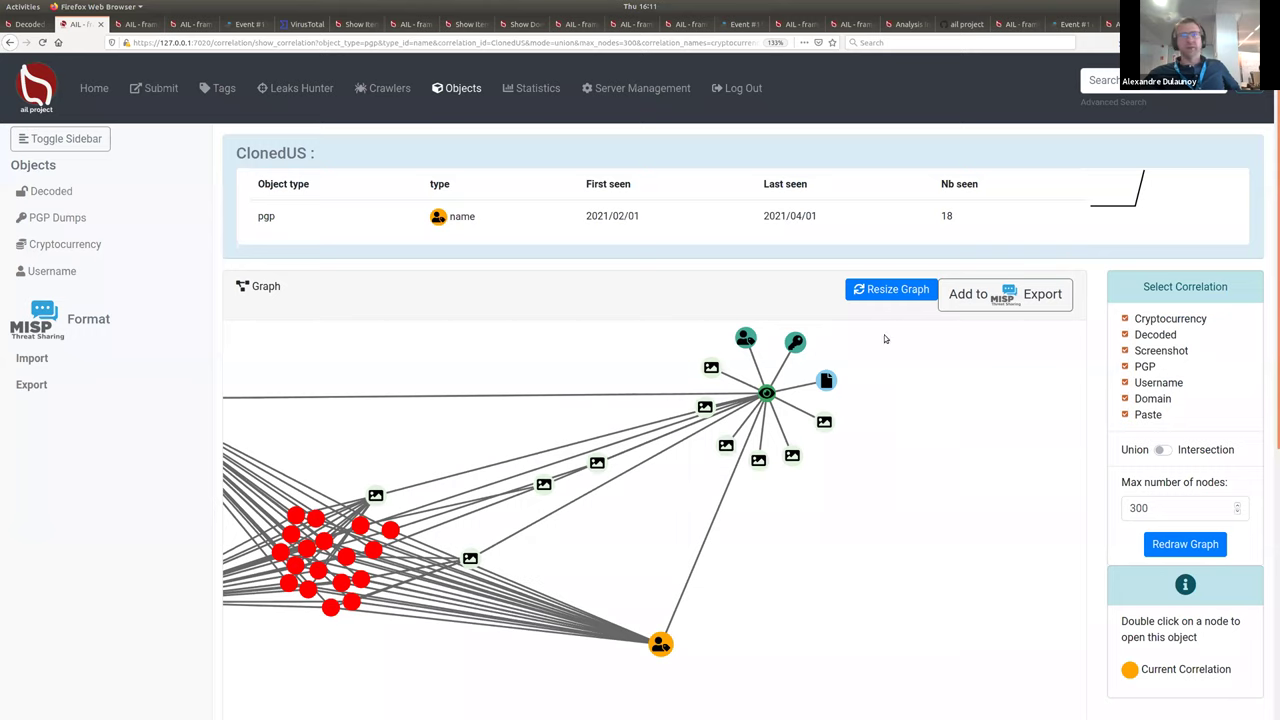
pyautogui.click(886, 291)
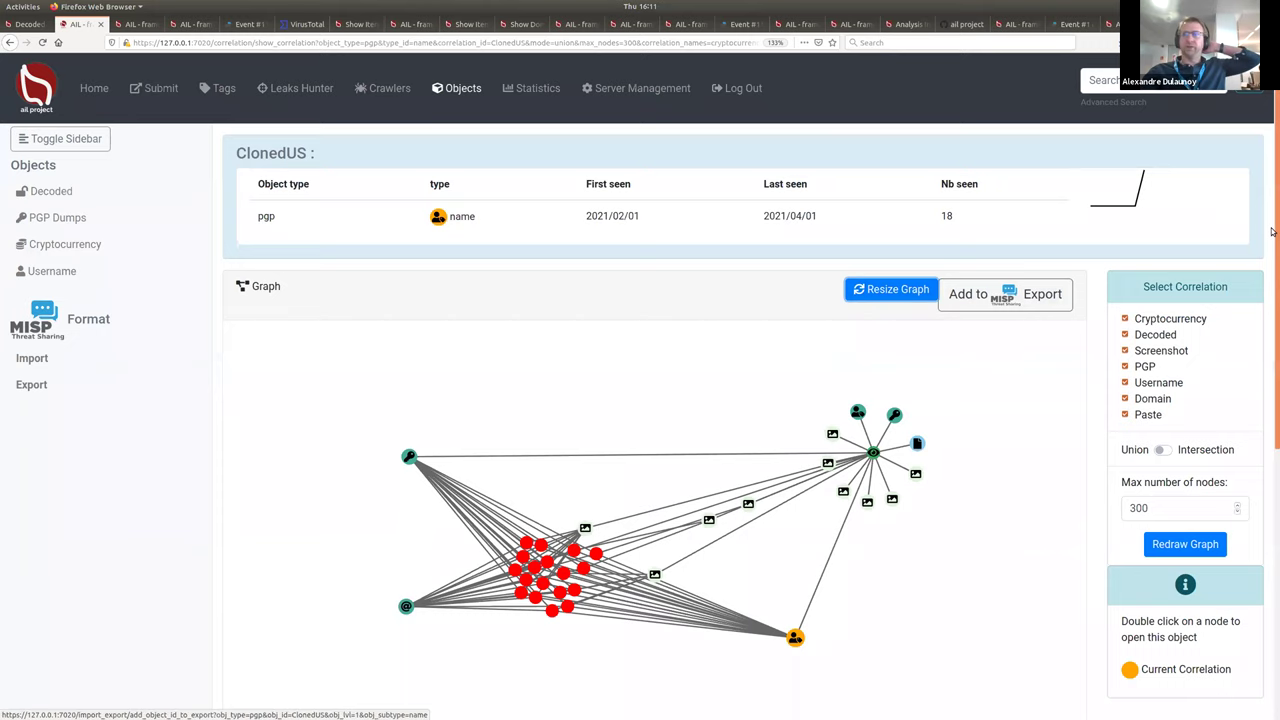
pyautogui.scroll(-5, 1267, 437)
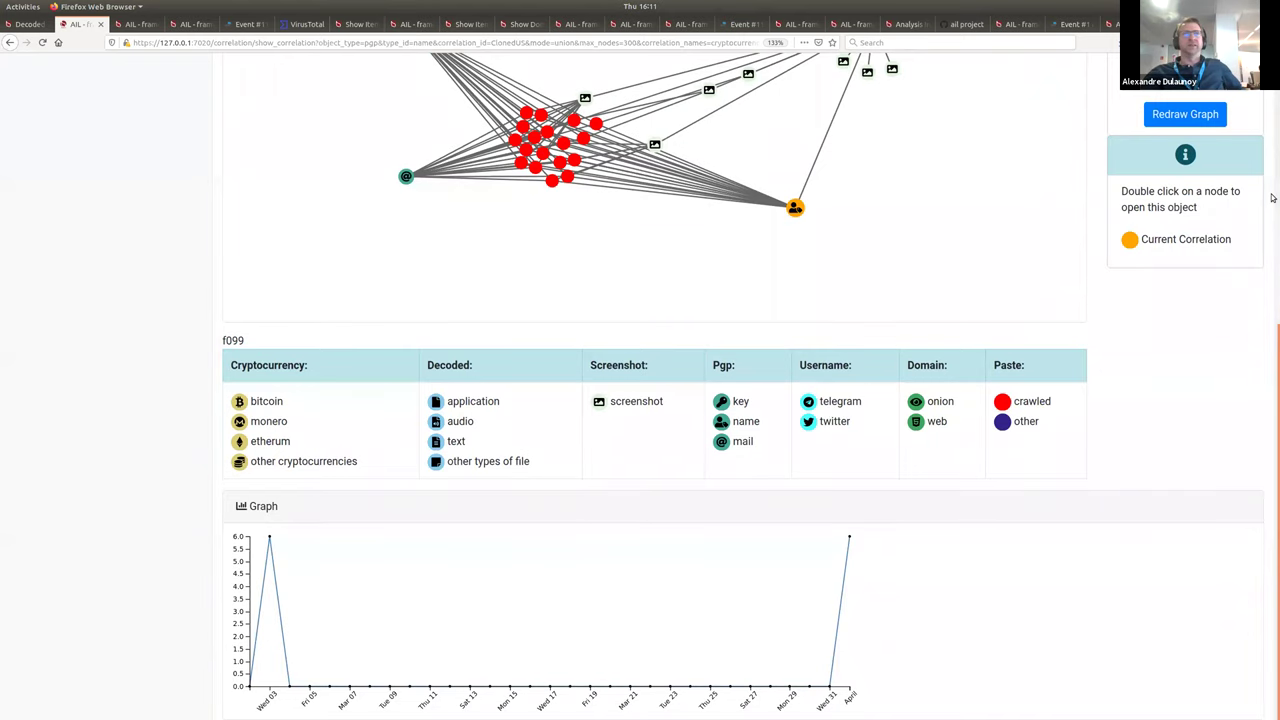
pyautogui.scroll(5, 1272, 198)
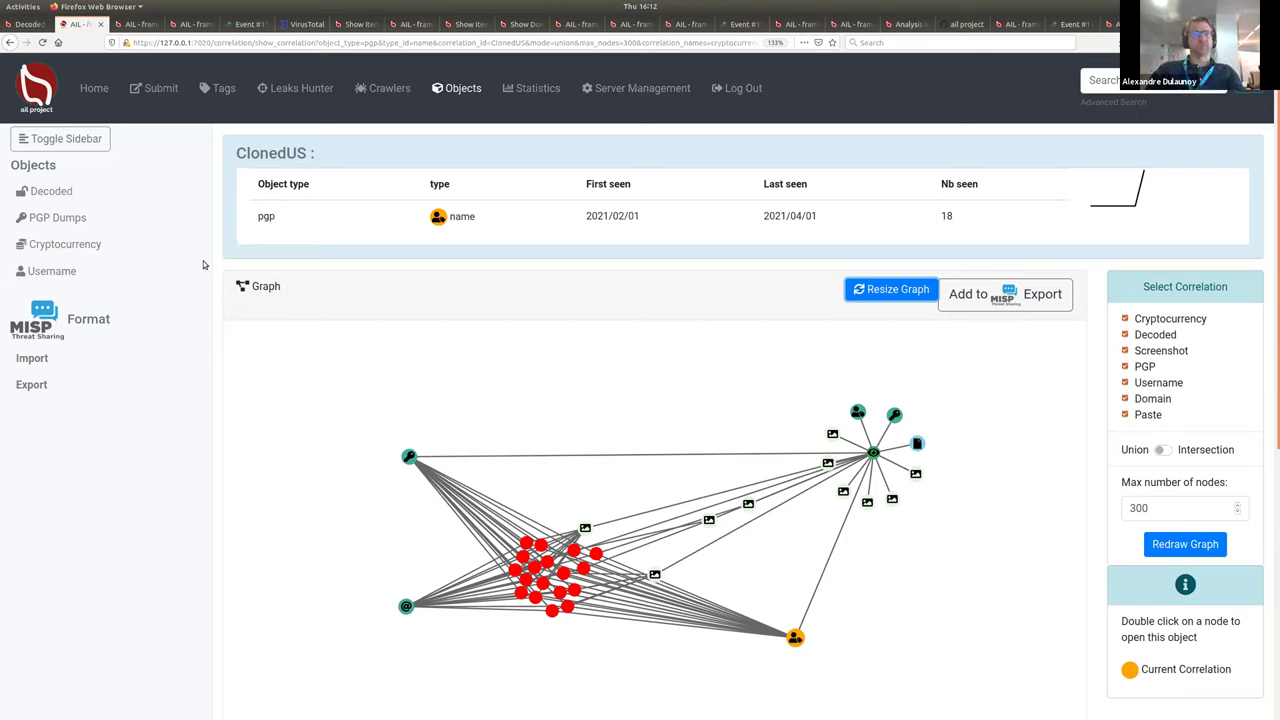
# Step: Switch to the training slides in Document Viewer and review the Decoder slides, including the table of decoded application/x-dosexec files
pyautogui.hotkey('alt', 'Tab')
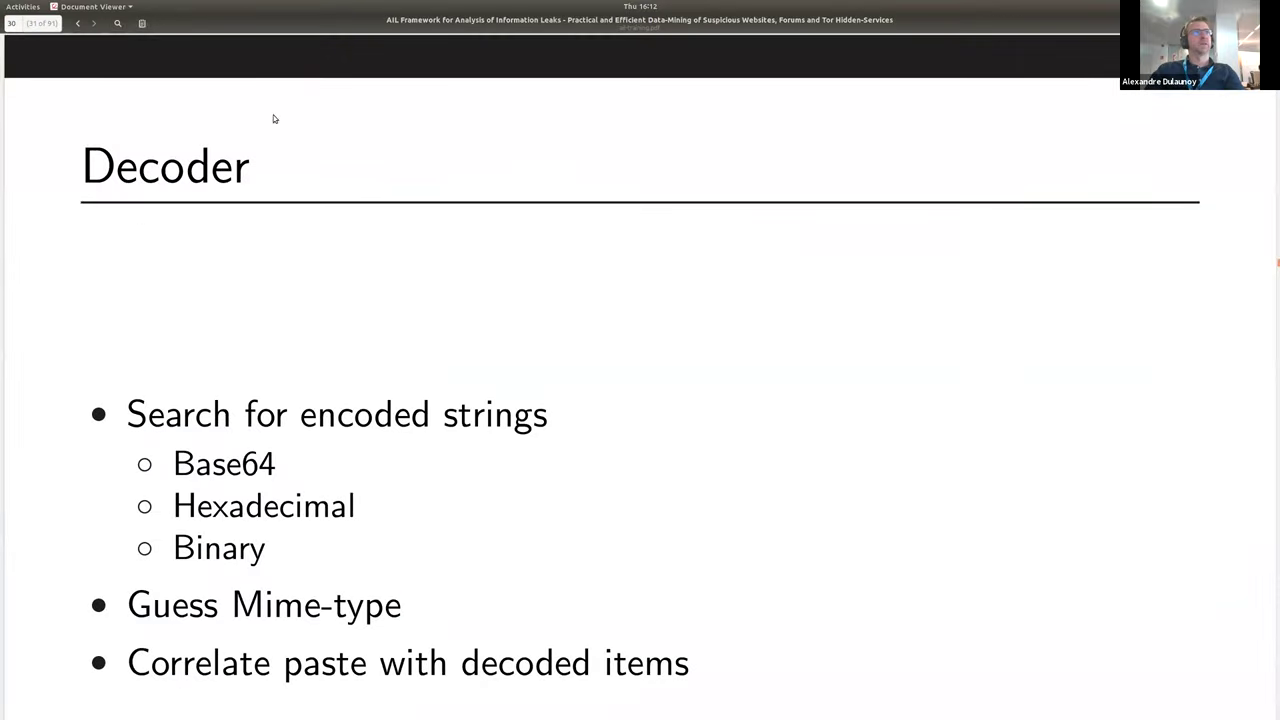
pyautogui.scroll(-6, 1003, 217)
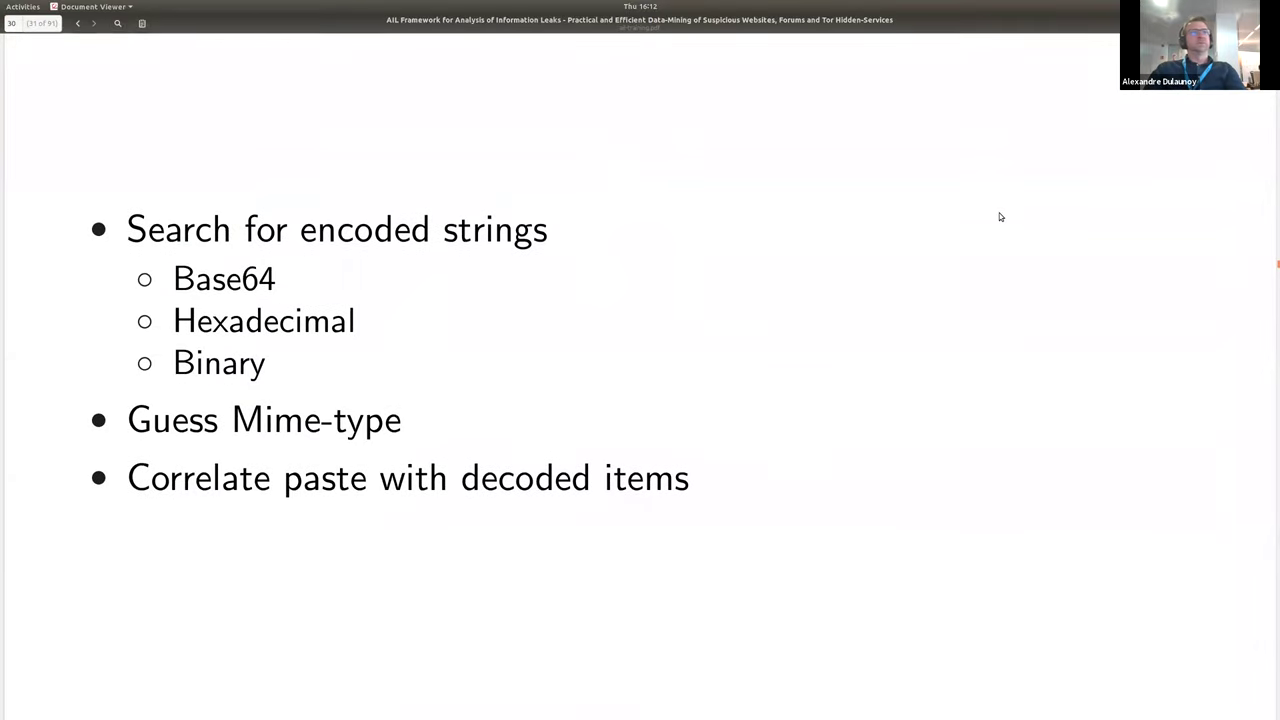
pyautogui.scroll(-10, 1000, 215)
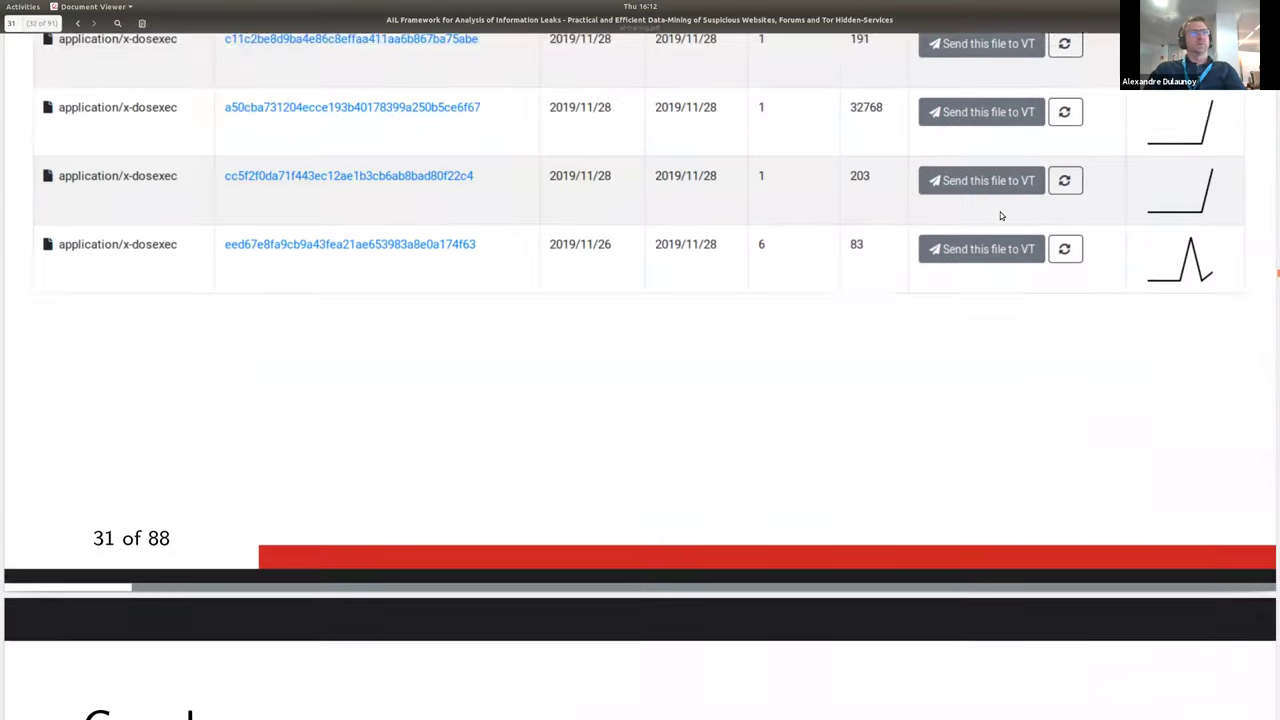
pyautogui.scroll(6, 1093, 262)
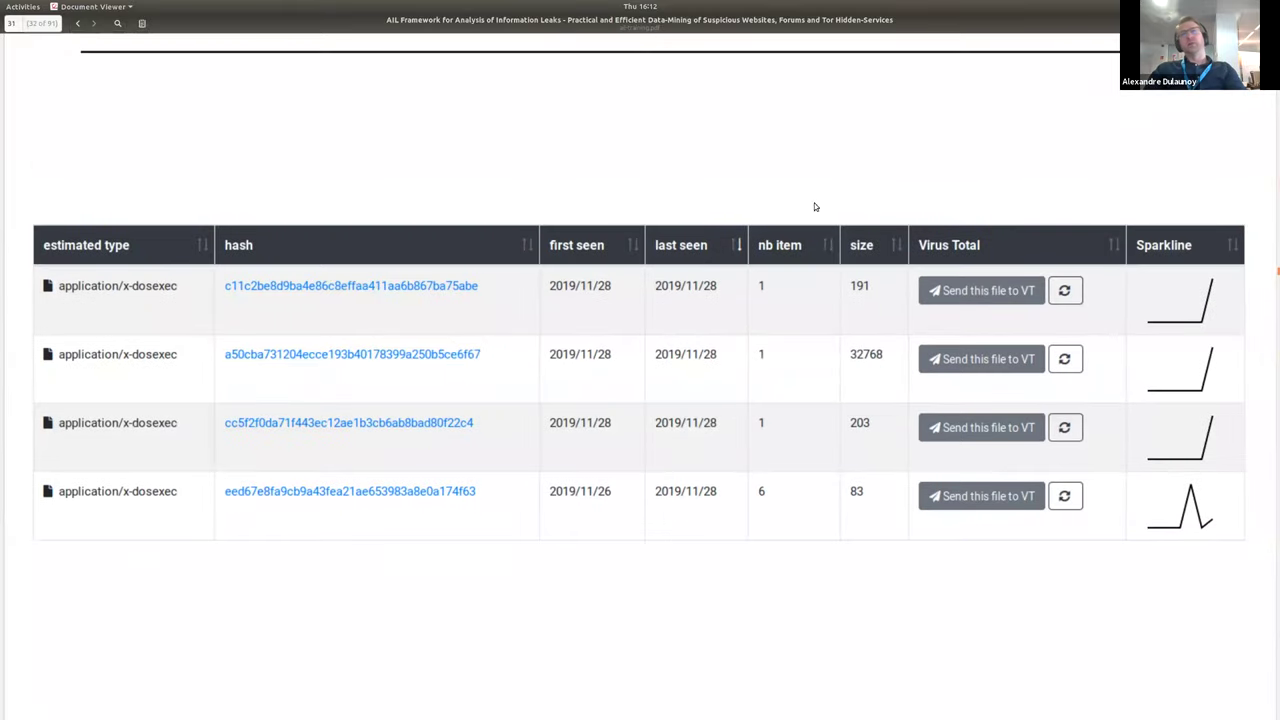
pyautogui.scroll(-5, 872, 324)
pyautogui.scroll(-3, 872, 321)
pyautogui.scroll(10, 874, 326)
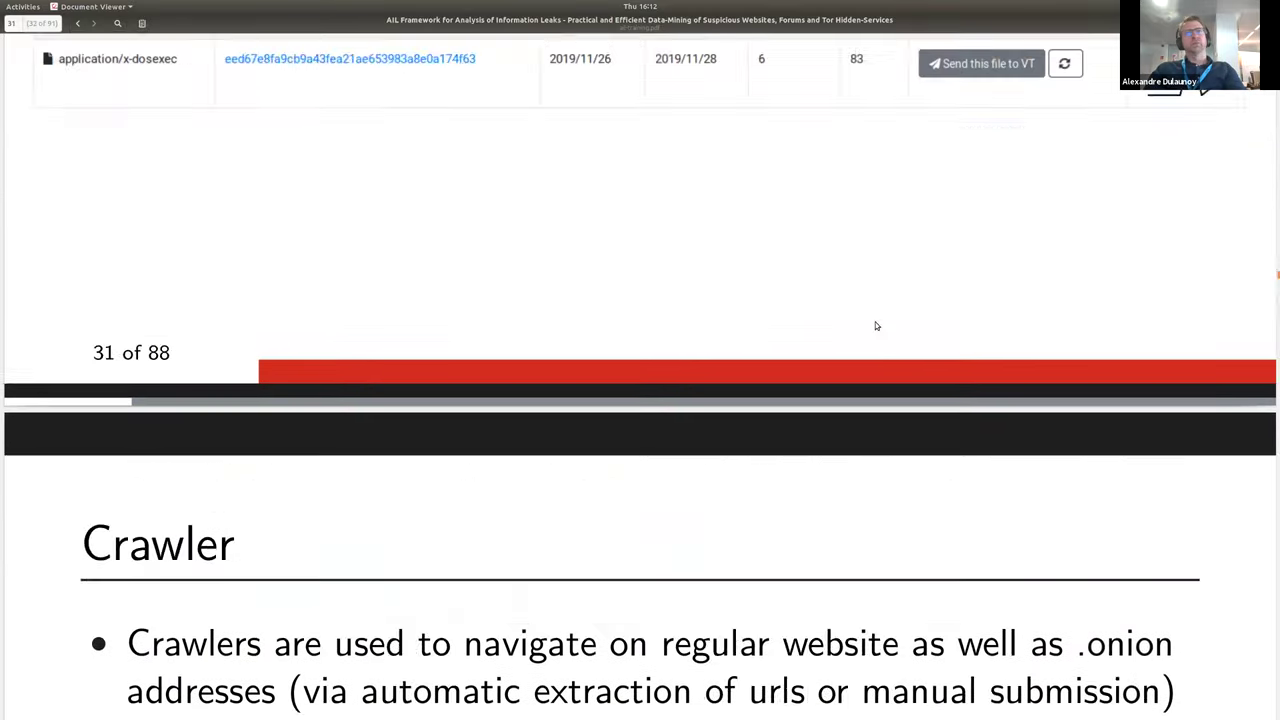
pyautogui.scroll(3, 762, 190)
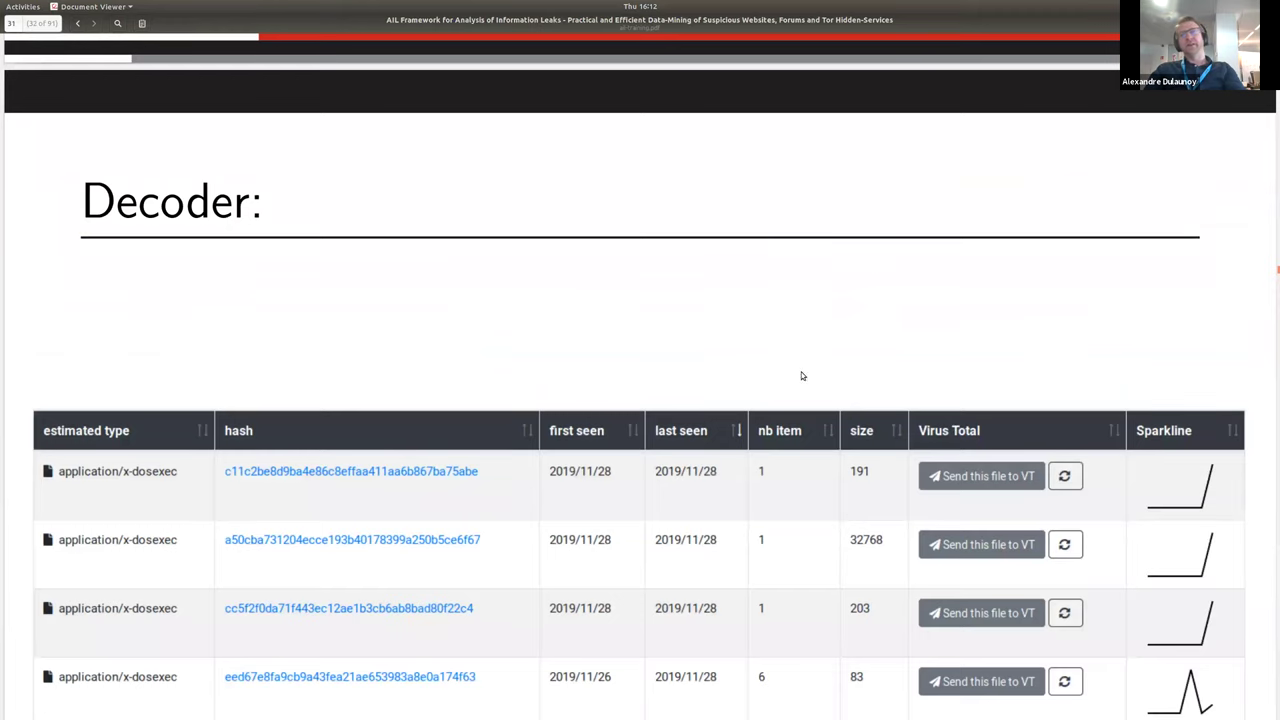
# Step: Switch back to Firefox and highlight the First seen date of the decoded image/png object on its correlation page
pyautogui.hotkey('alt', 'Tab')
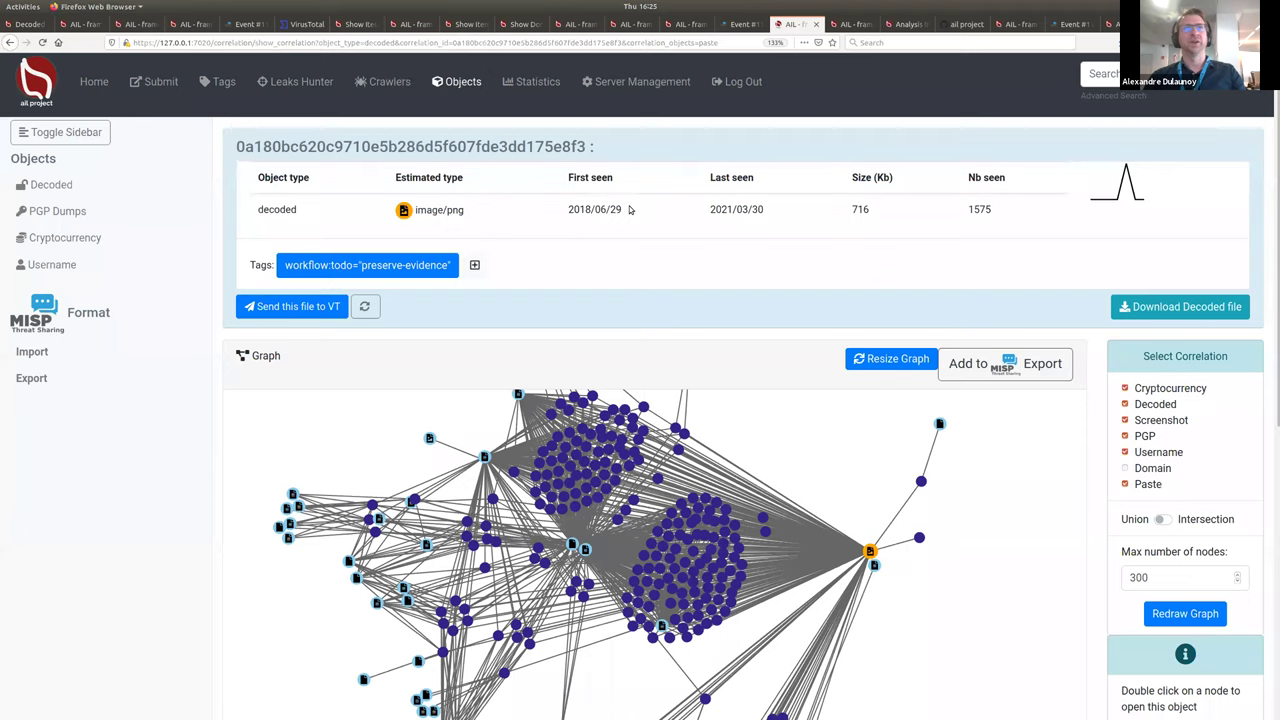
pyautogui.moveTo(622, 210); pyautogui.dragTo(566, 211)
pyautogui.click(563, 229)
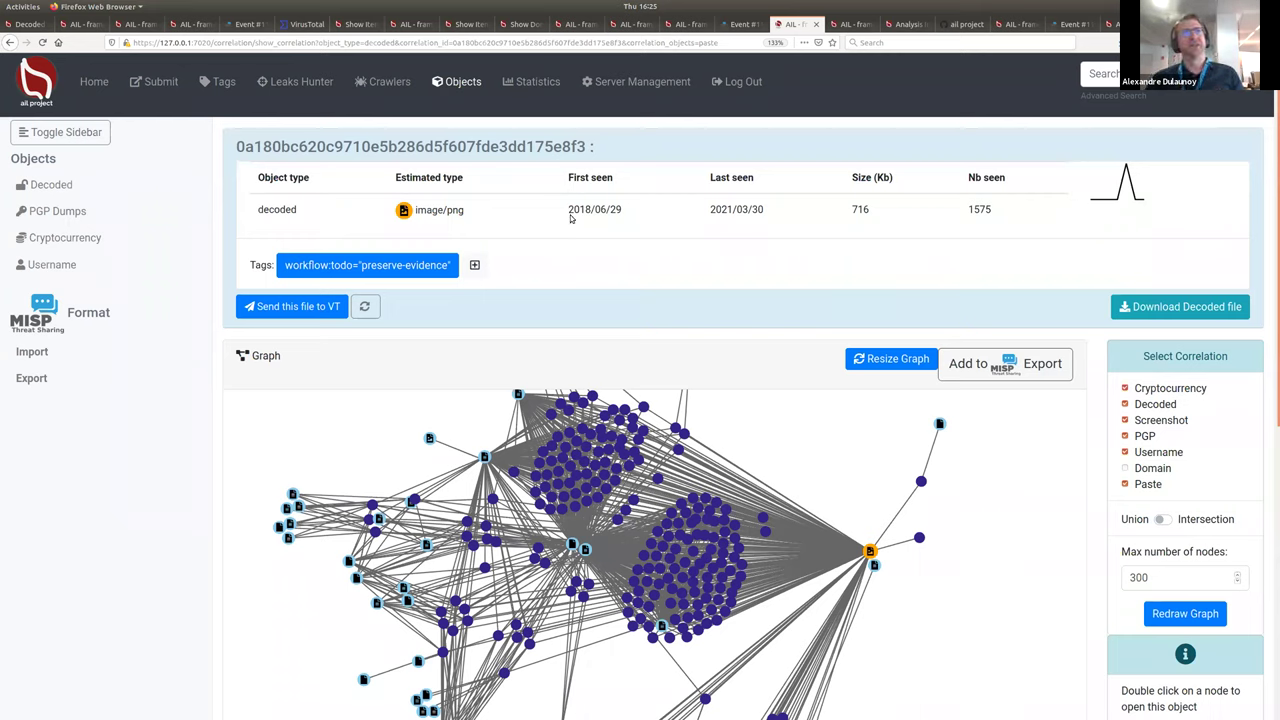
pyautogui.moveTo(570, 213); pyautogui.dragTo(592, 220)
pyautogui.doubleClick(600, 210)
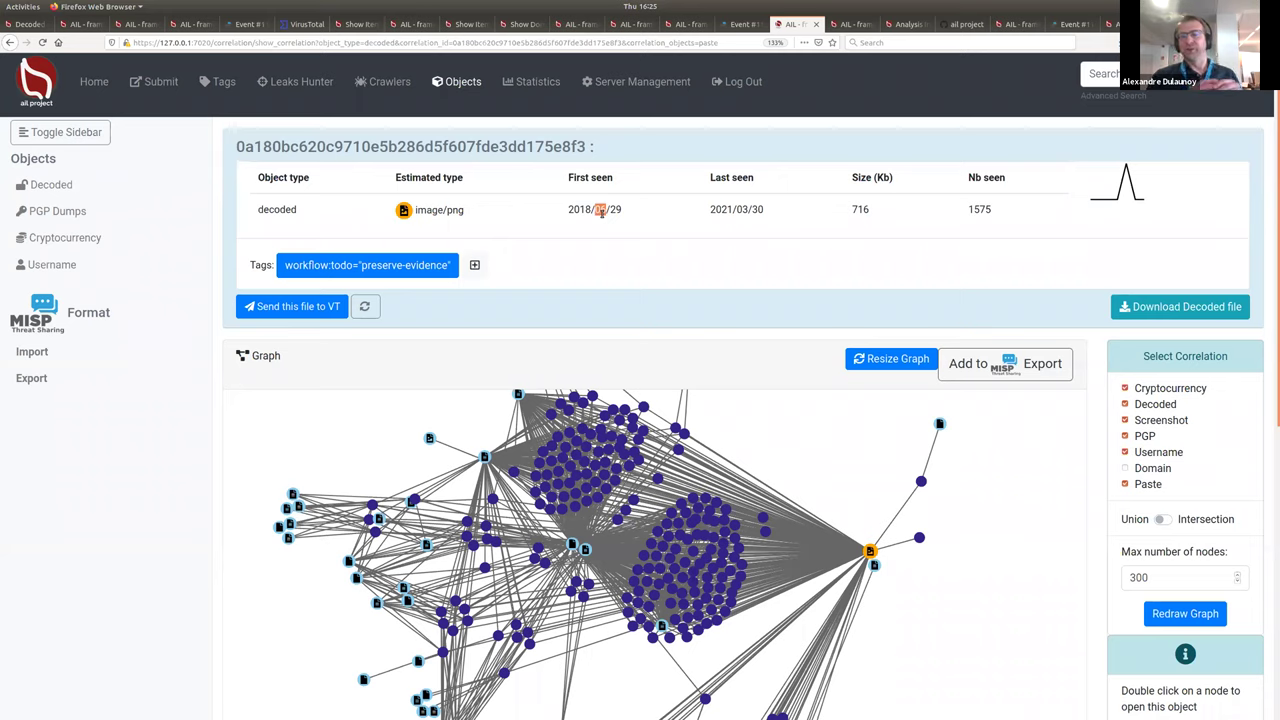
# Step: Inspect the decoded image's last-seen date and open the 2018/11/29 pastebin item JkB0VpkX.gz from its correlation graph
pyautogui.tripleClick(748, 209)
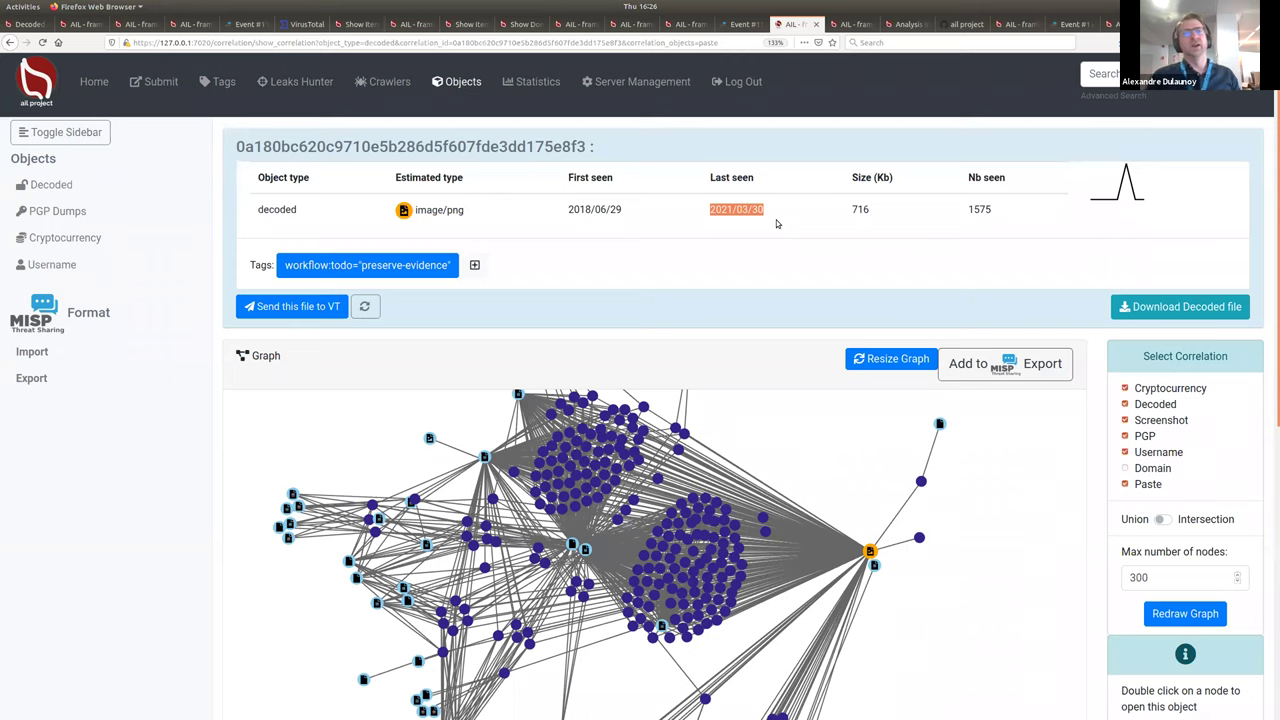
pyautogui.moveTo(984, 562); pyautogui.dragTo(1010, 556)
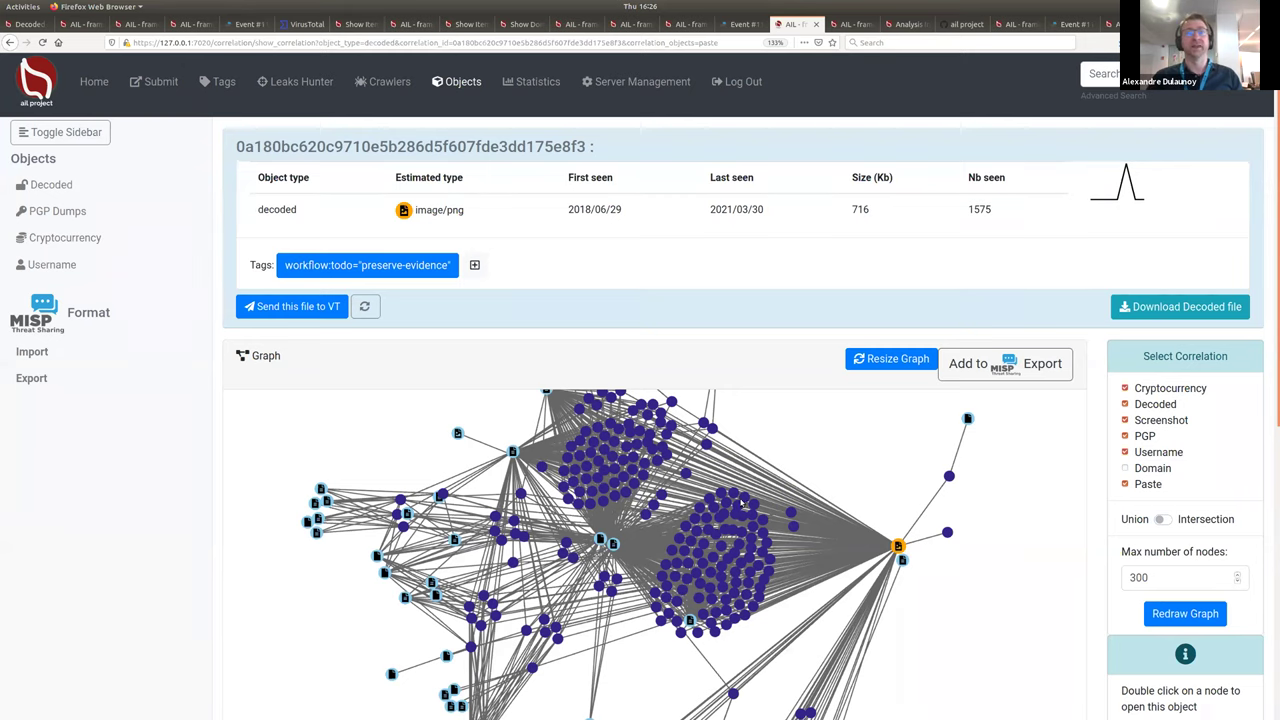
pyautogui.moveTo(730, 491)
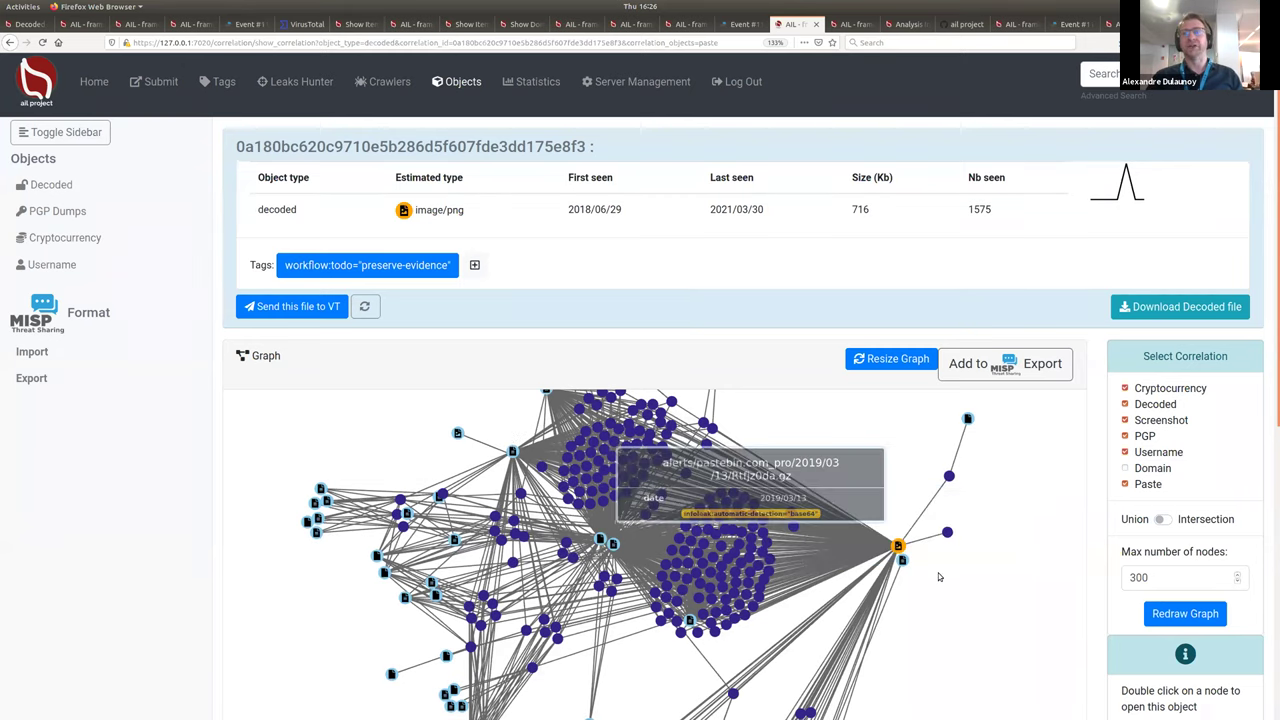
pyautogui.moveTo(756, 507)
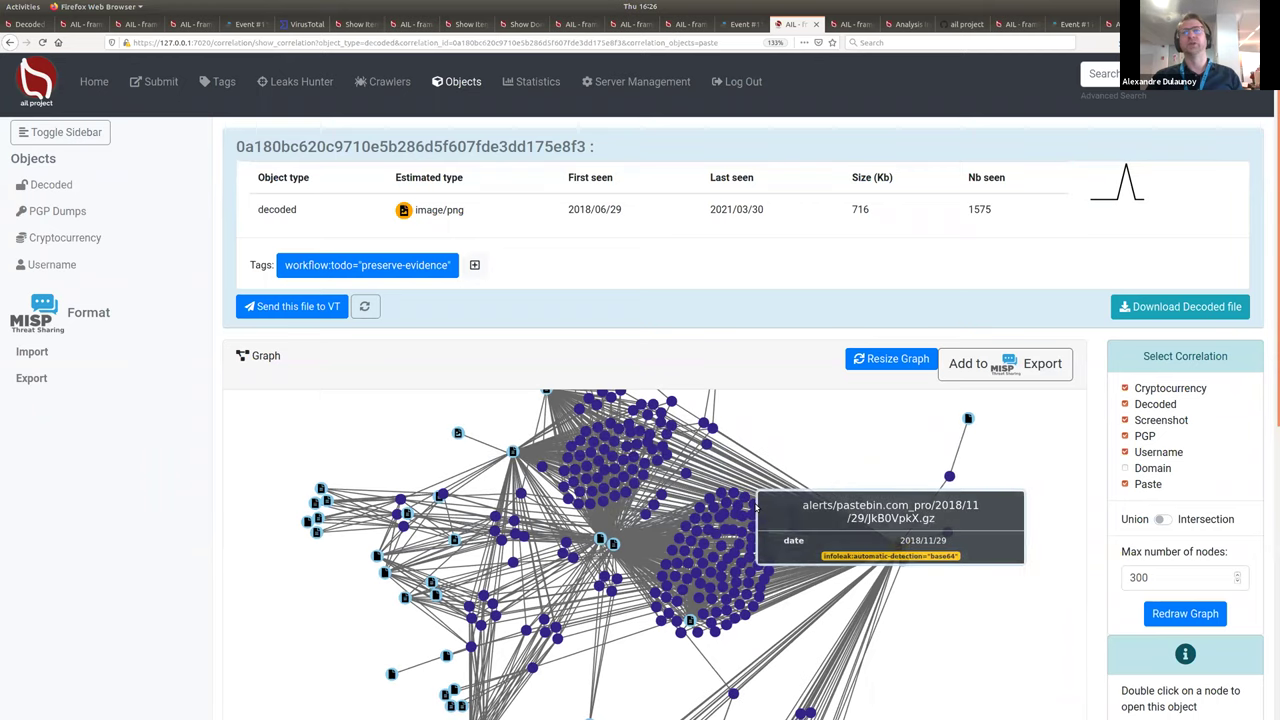
pyautogui.doubleClick(884, 414)
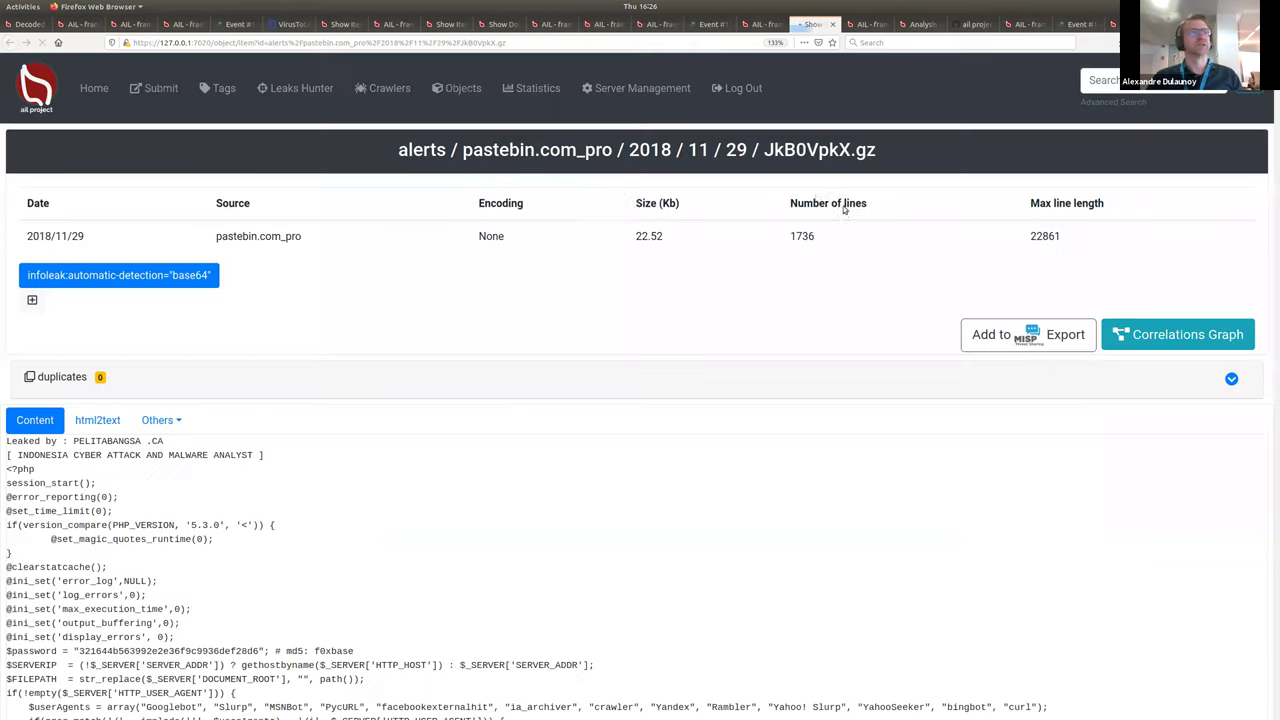
# Step: Examine the metadata and PHP content of the pastebin item, and return to the decoded image's correlation graph
pyautogui.scroll(-1, 722, 546)
pyautogui.scroll(-1, 722, 546)
pyautogui.moveTo(274, 377); pyautogui.dragTo(9, 363)
pyautogui.click(766, 471)
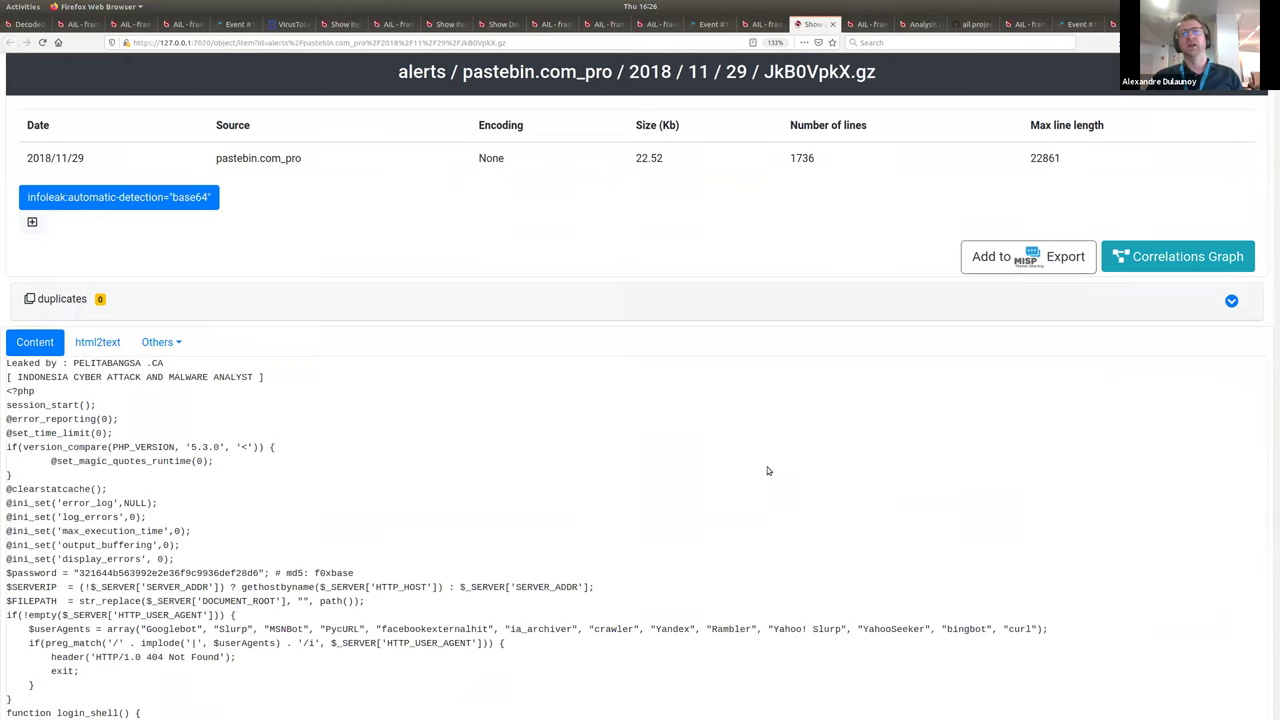
pyautogui.scroll(-5, 820, 470)
pyautogui.scroll(-3, 800, 470)
pyautogui.scroll(8, 796, 462)
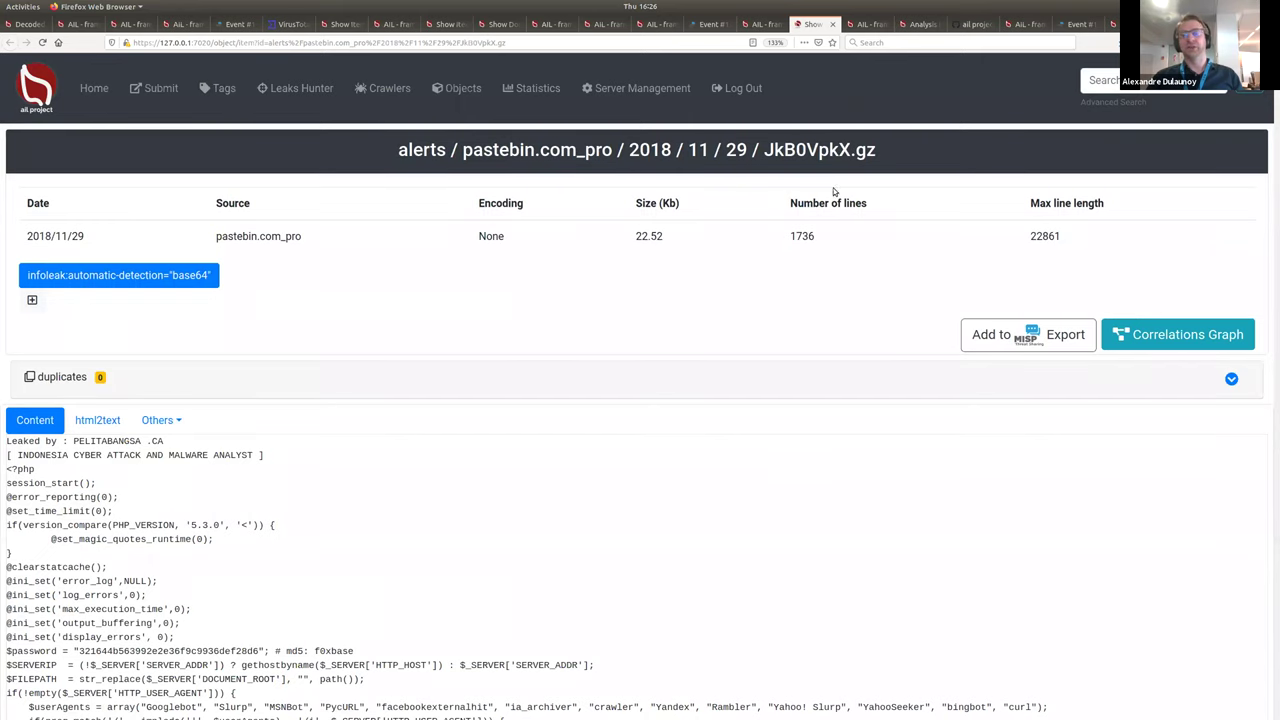
pyautogui.click(762, 25)
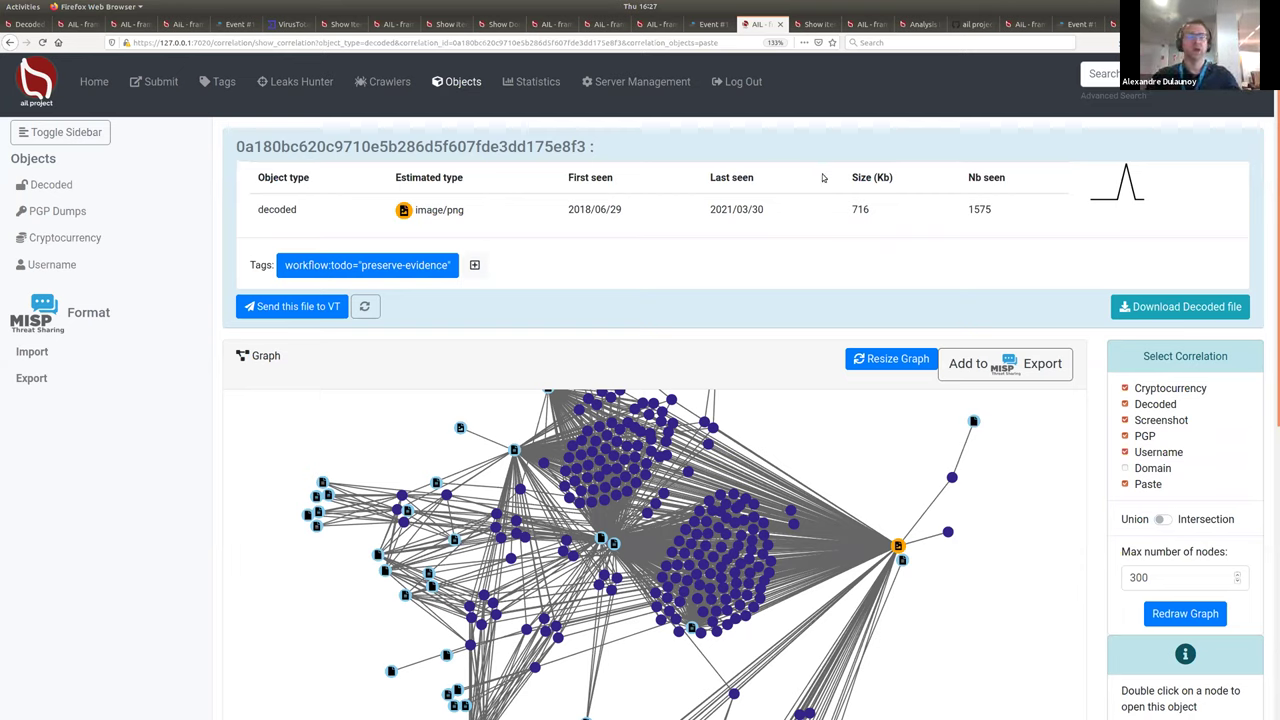
# Step: Switch to the AIL training slides in the document viewer and show the Crawler slide in presentation mode
pyautogui.hotkey('alt', 'Tab')
pyautogui.hotkey('alt', 'Tab')
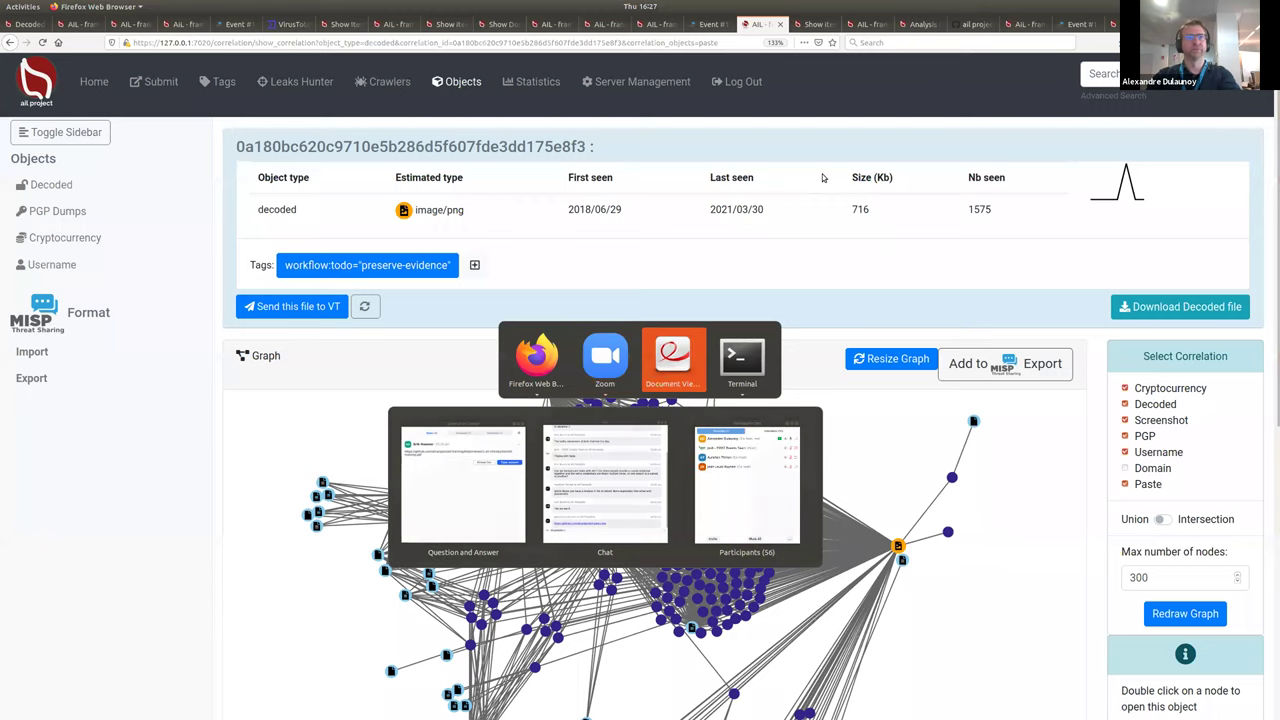
pyautogui.press('pagedown')
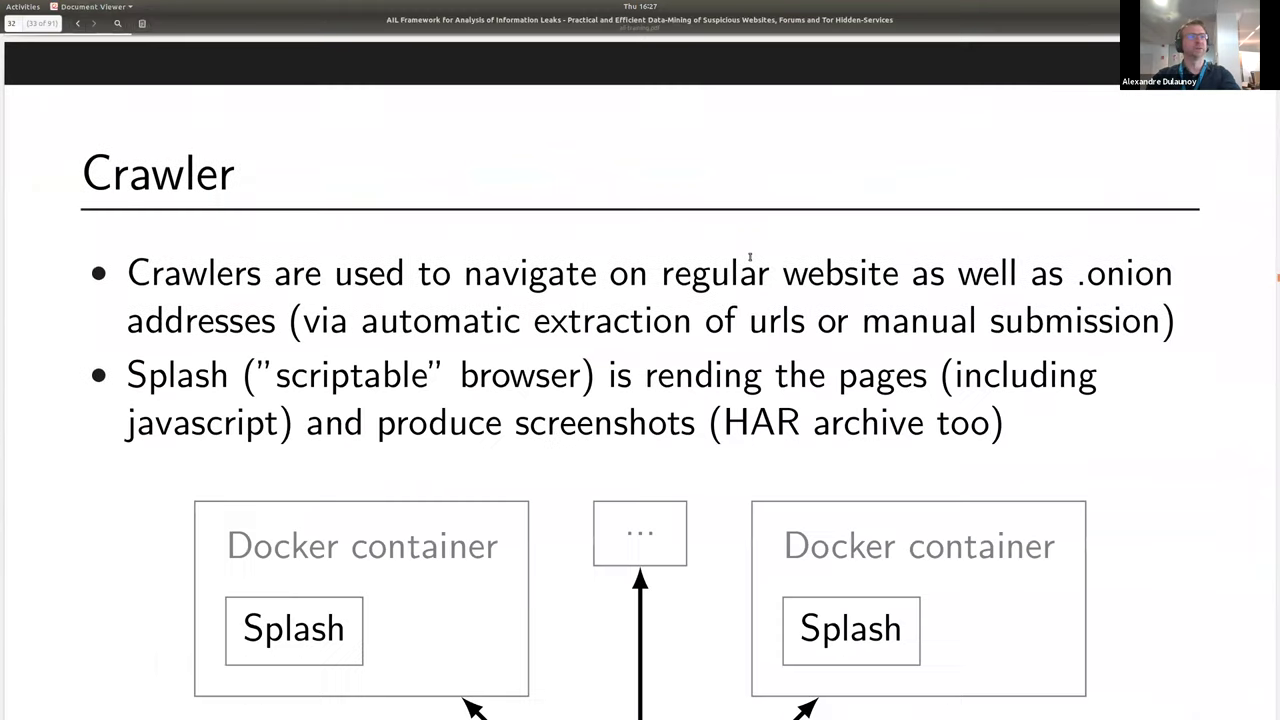
pyautogui.press('F10')
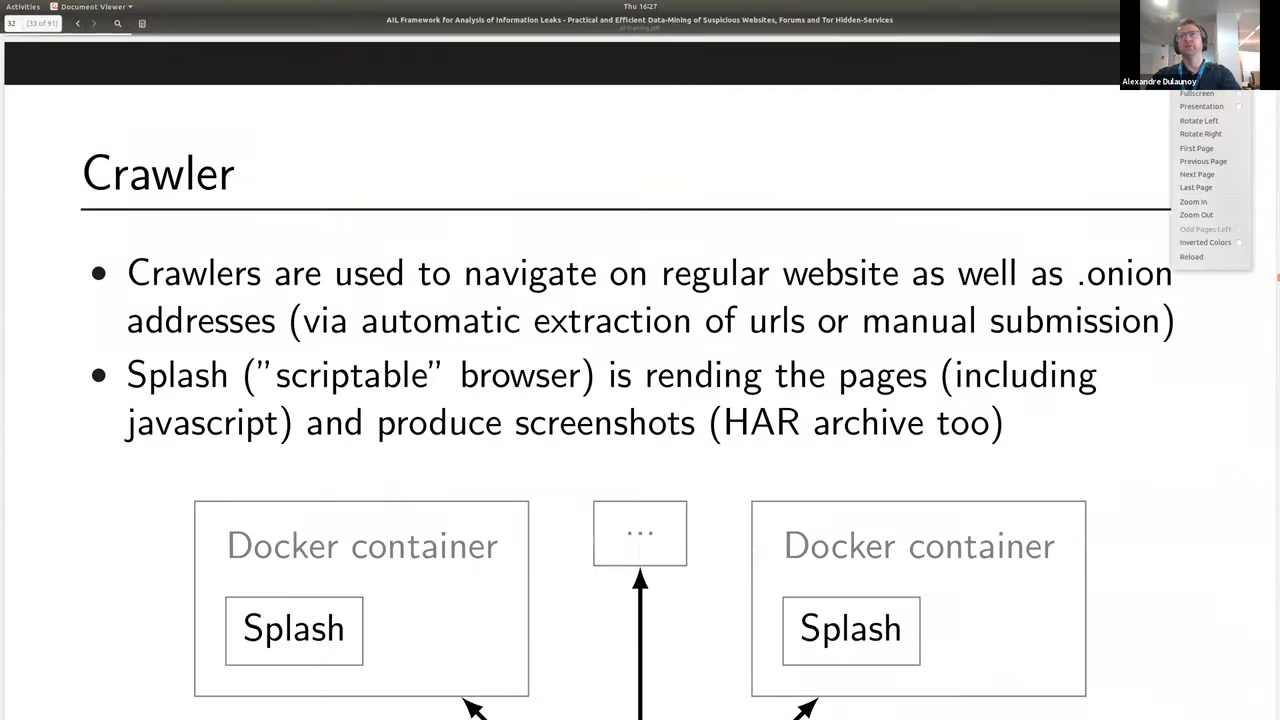
pyautogui.click(1203, 107)
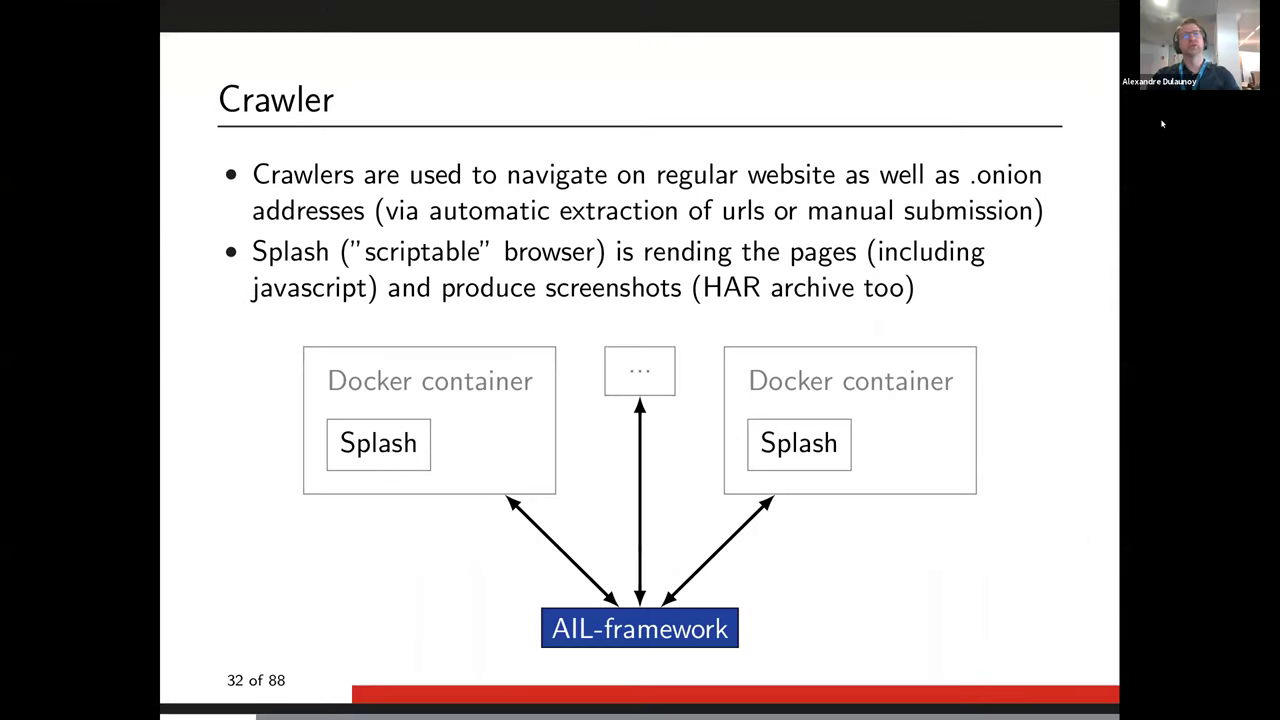
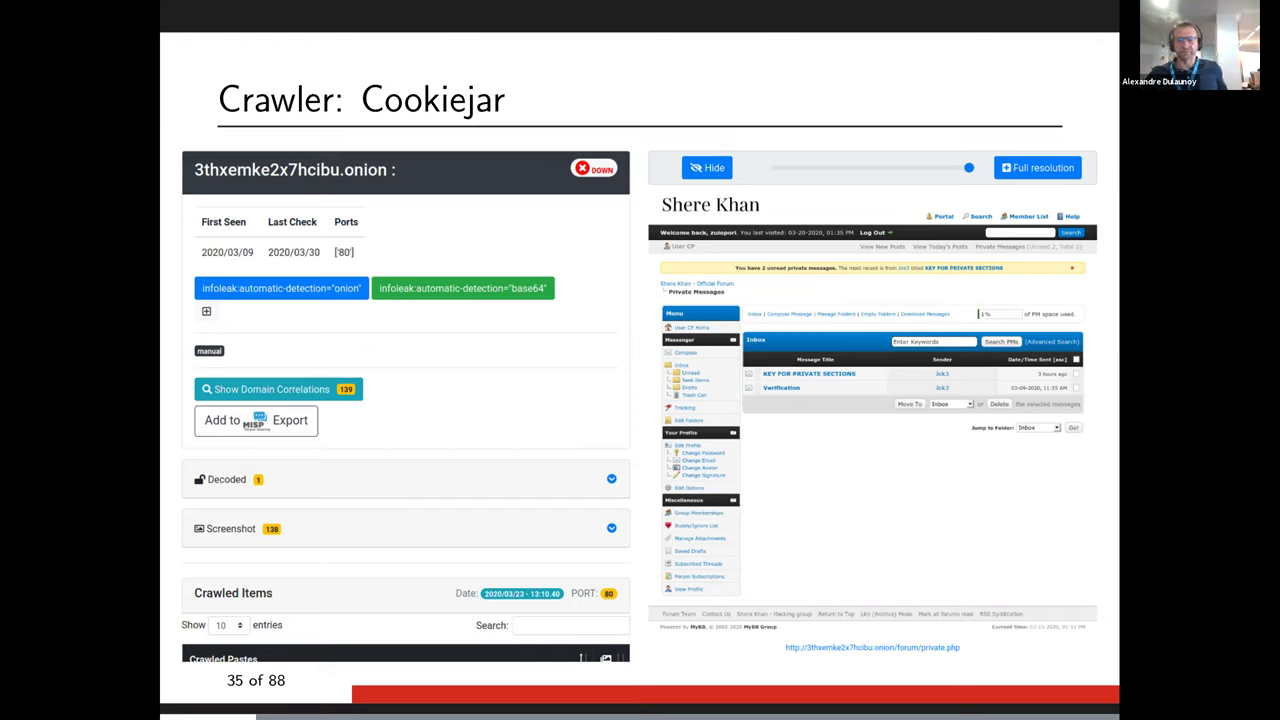
# Step: Advance to the DDoS Booter slide, and end the presentation to return to the AIL page in Firefox
pyautogui.press('Right')
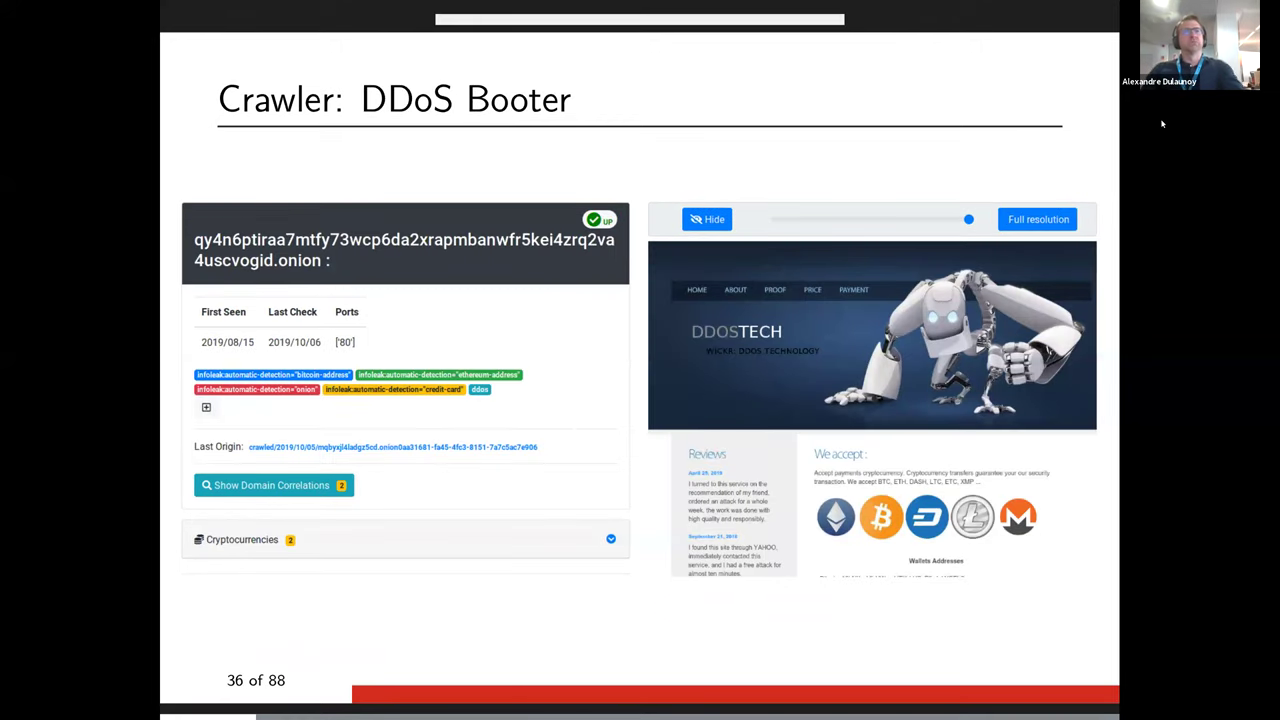
pyautogui.press('Escape')
pyautogui.hotkey('alt', 'Tab')
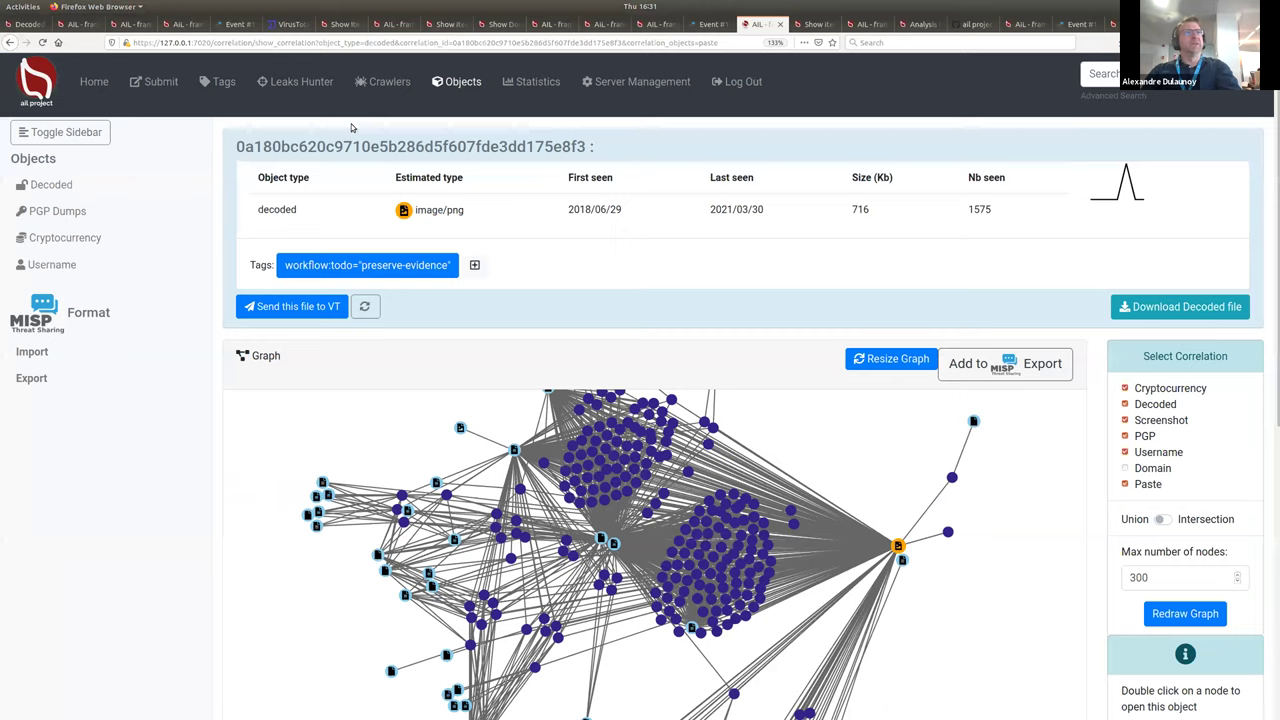
# Step: Open the crawlers dashboard and review the status of the onion and regular crawlers
pyautogui.click(382, 81)
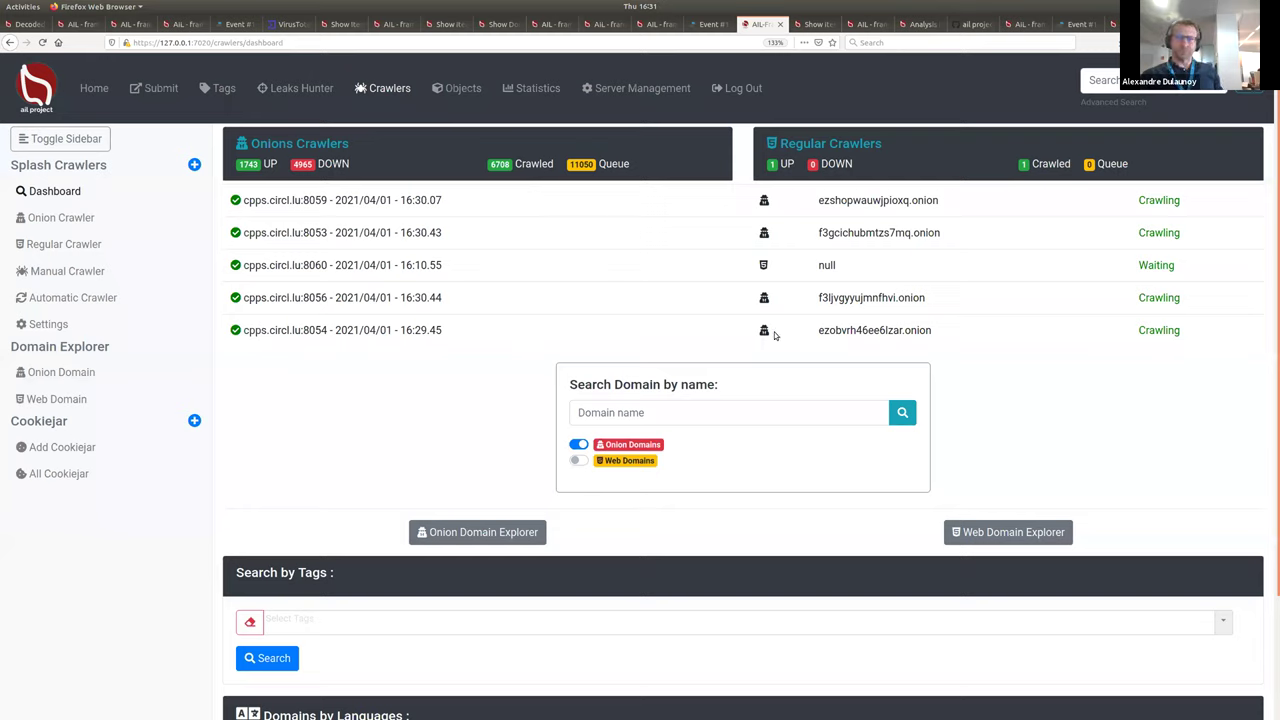
pyautogui.scroll(-2, 773, 335)
pyautogui.scroll(2, 773, 335)
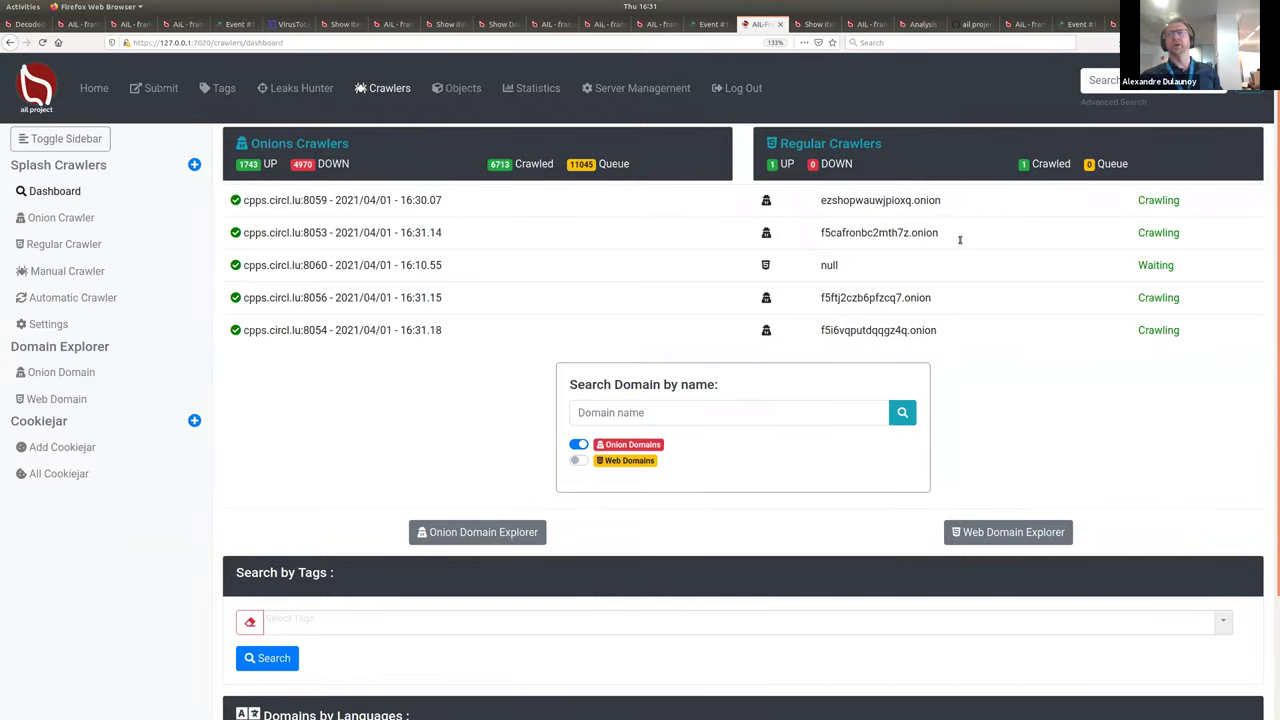
# Step: Review the Splash manager, proxy and crawler launch settings, and return to the crawlers dashboard
pyautogui.click(50, 325)
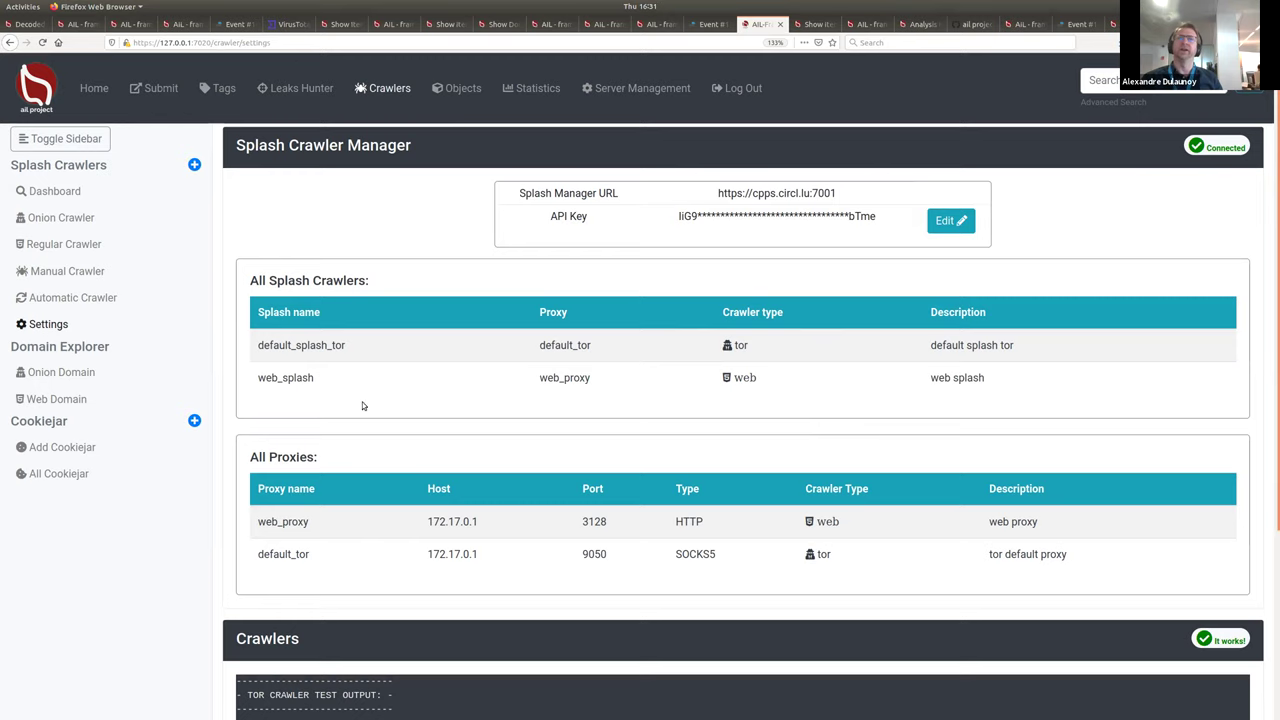
pyautogui.scroll(-5, 940, 464)
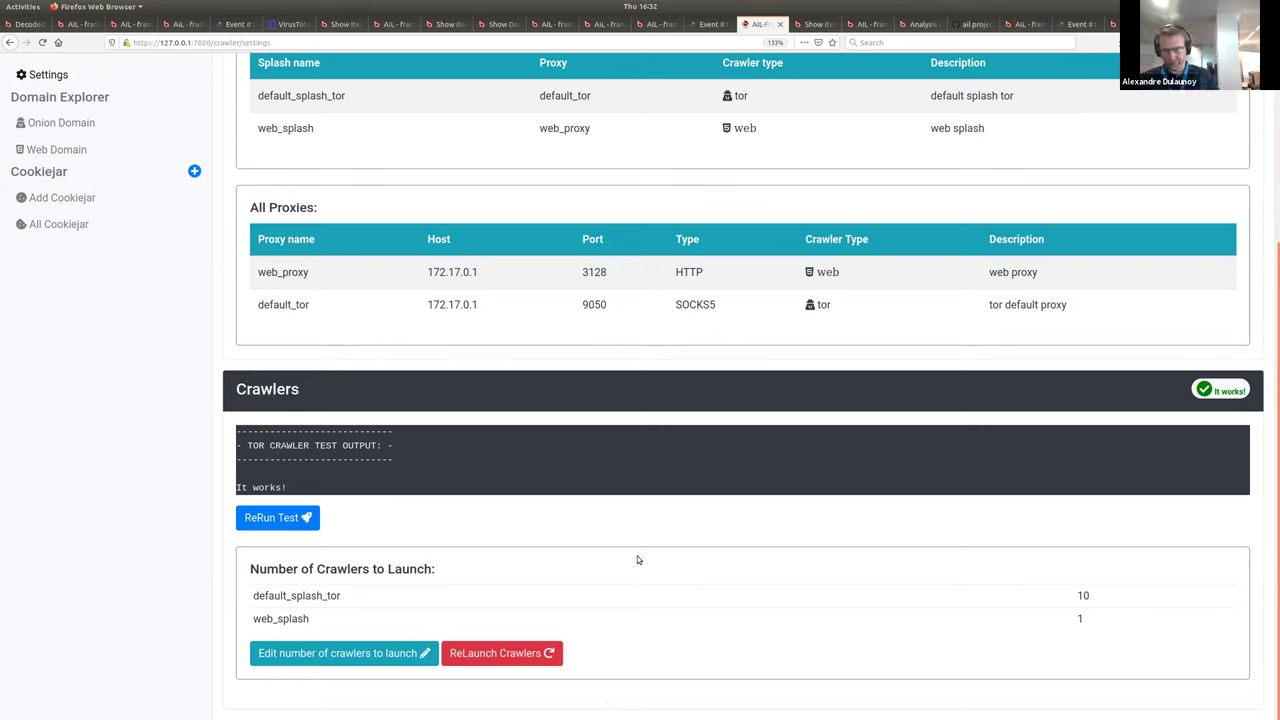
pyautogui.scroll(5, 726, 528)
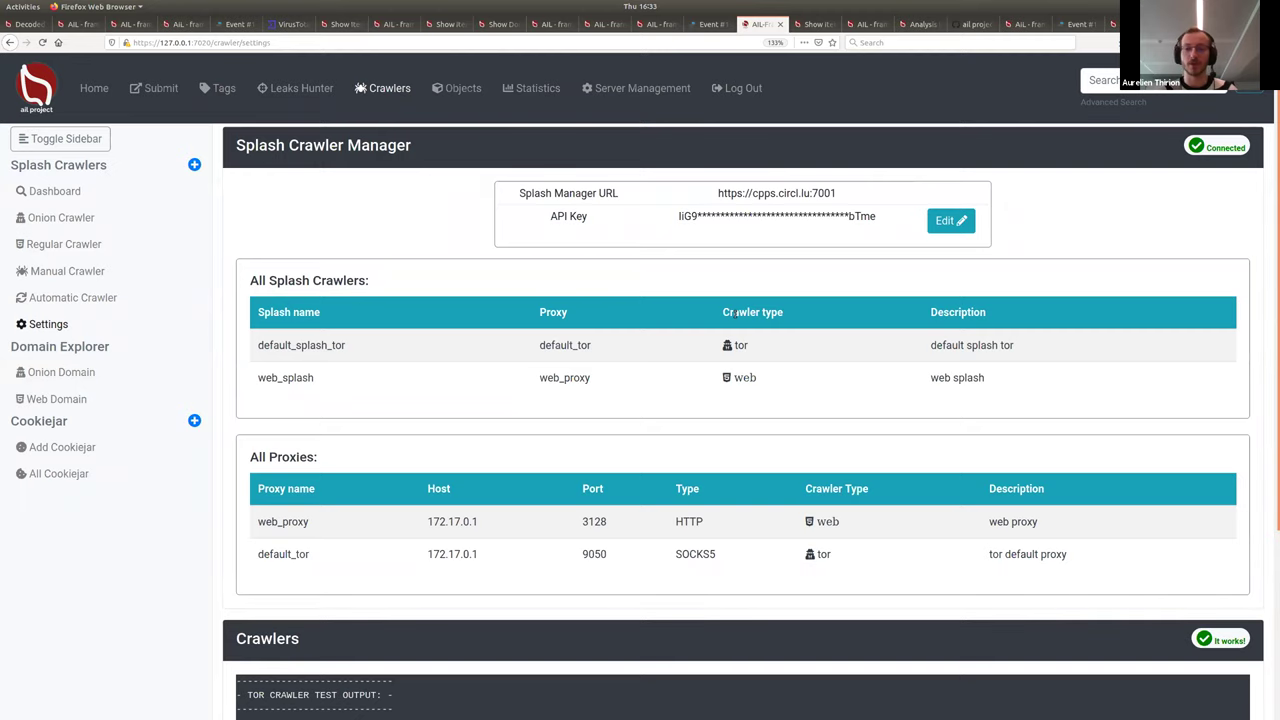
pyautogui.click(66, 191)
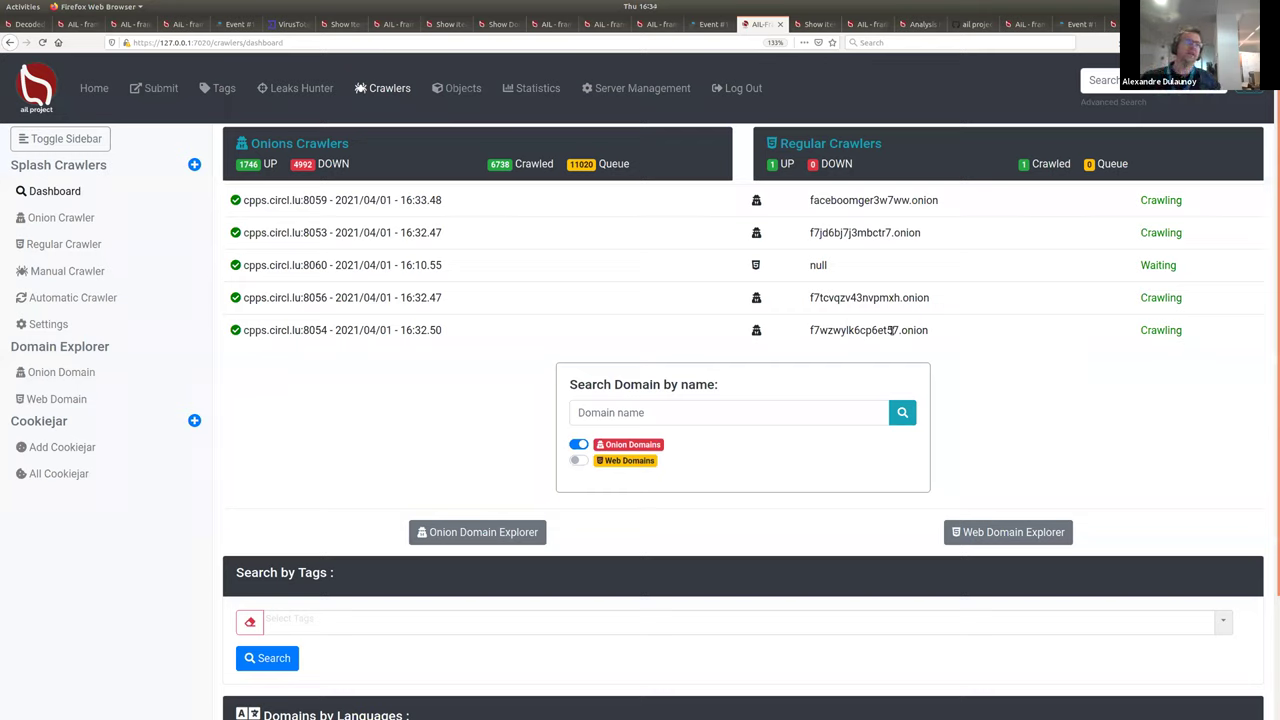
pyautogui.click(96, 267)
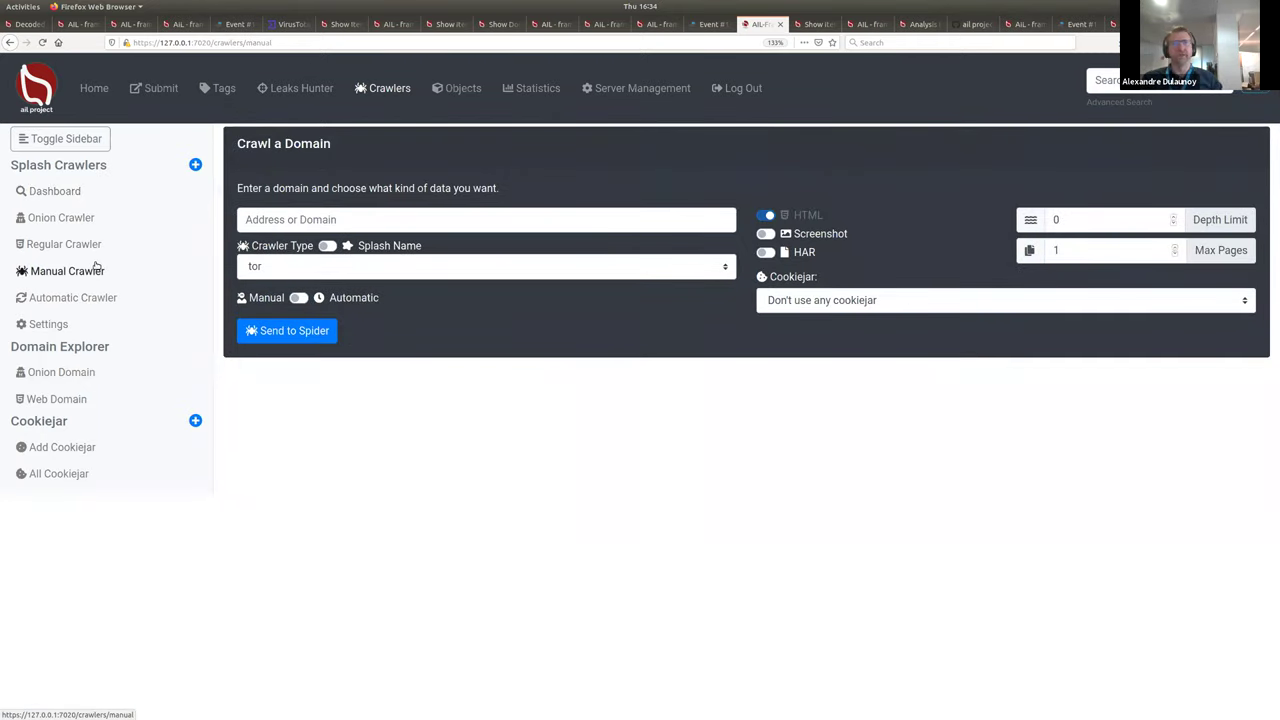
pyautogui.click(345, 215)
pyautogui.write('www.first.org')
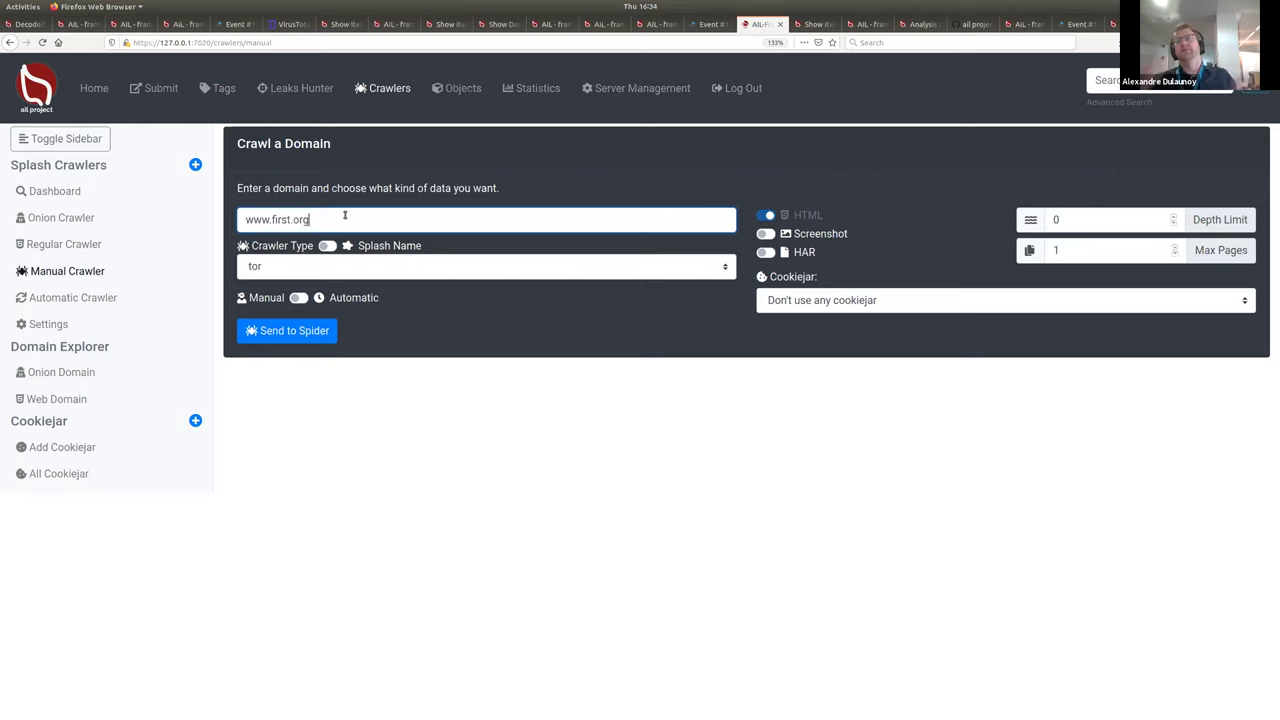
pyautogui.click(767, 234)
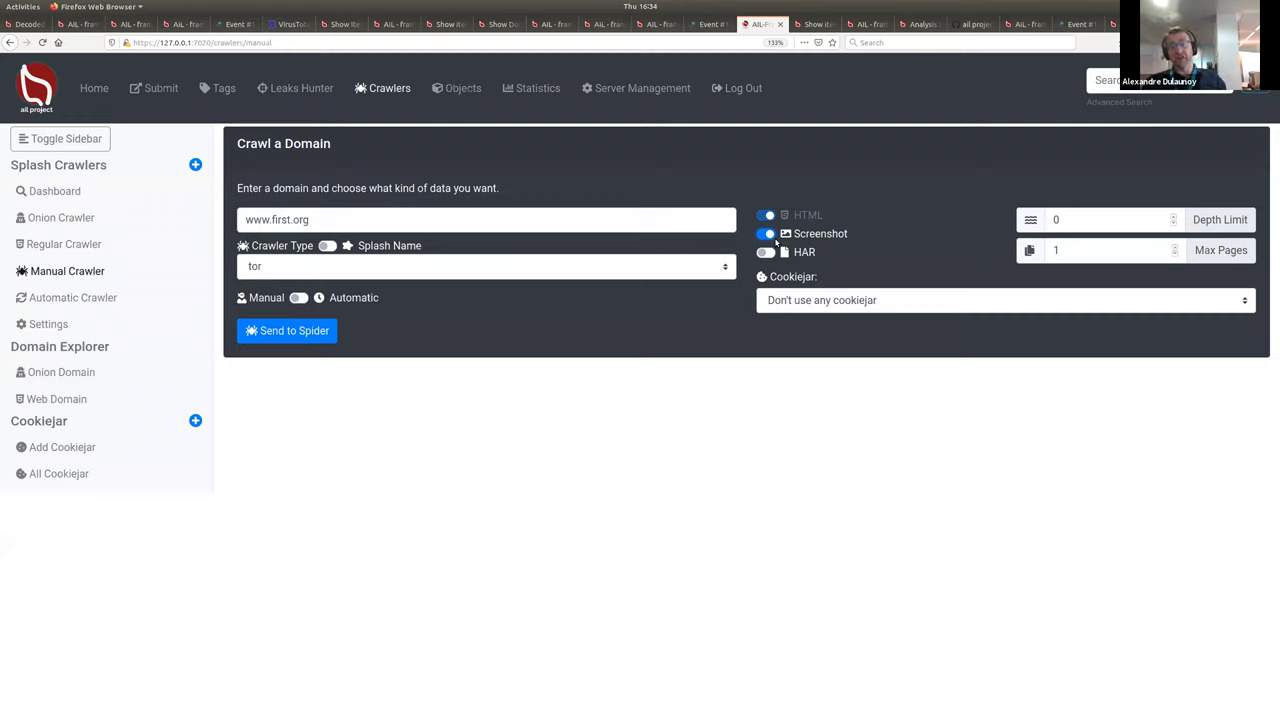
pyautogui.click(780, 255)
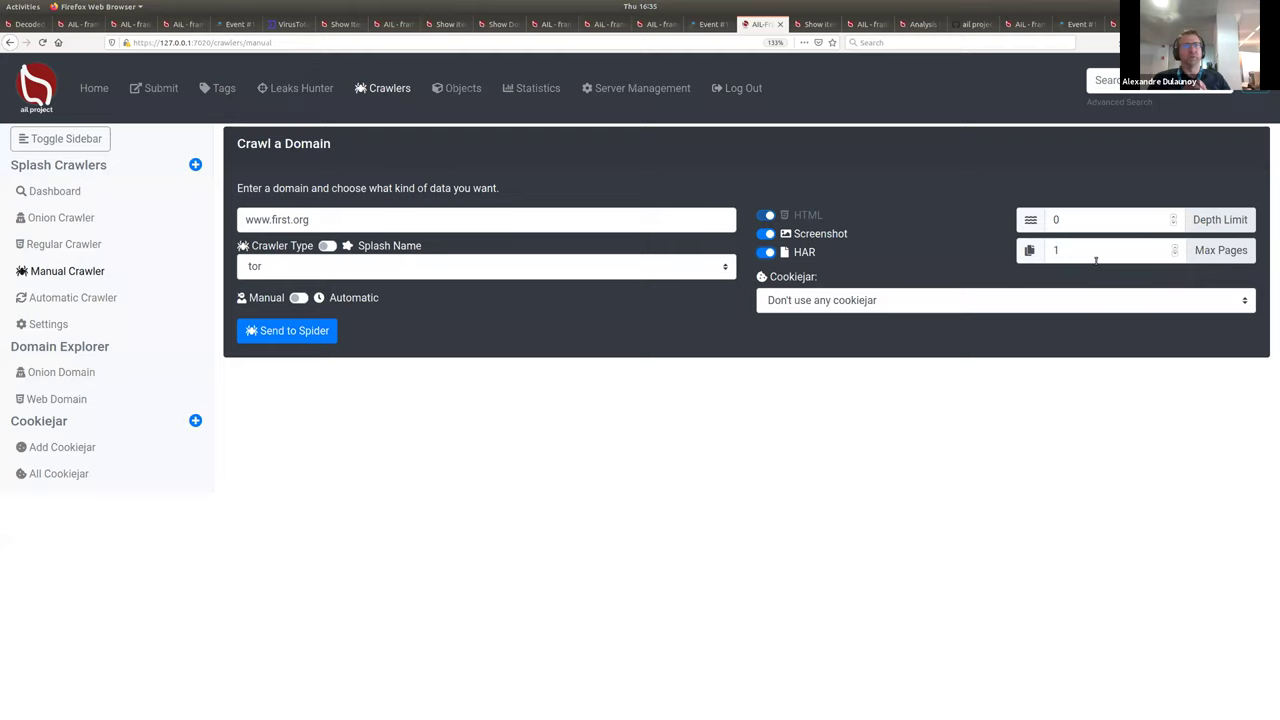
# Step: Try the doppleshare.top cookiejar for the crawl, and restore the option of not using any cookiejar
pyautogui.click(1206, 301)
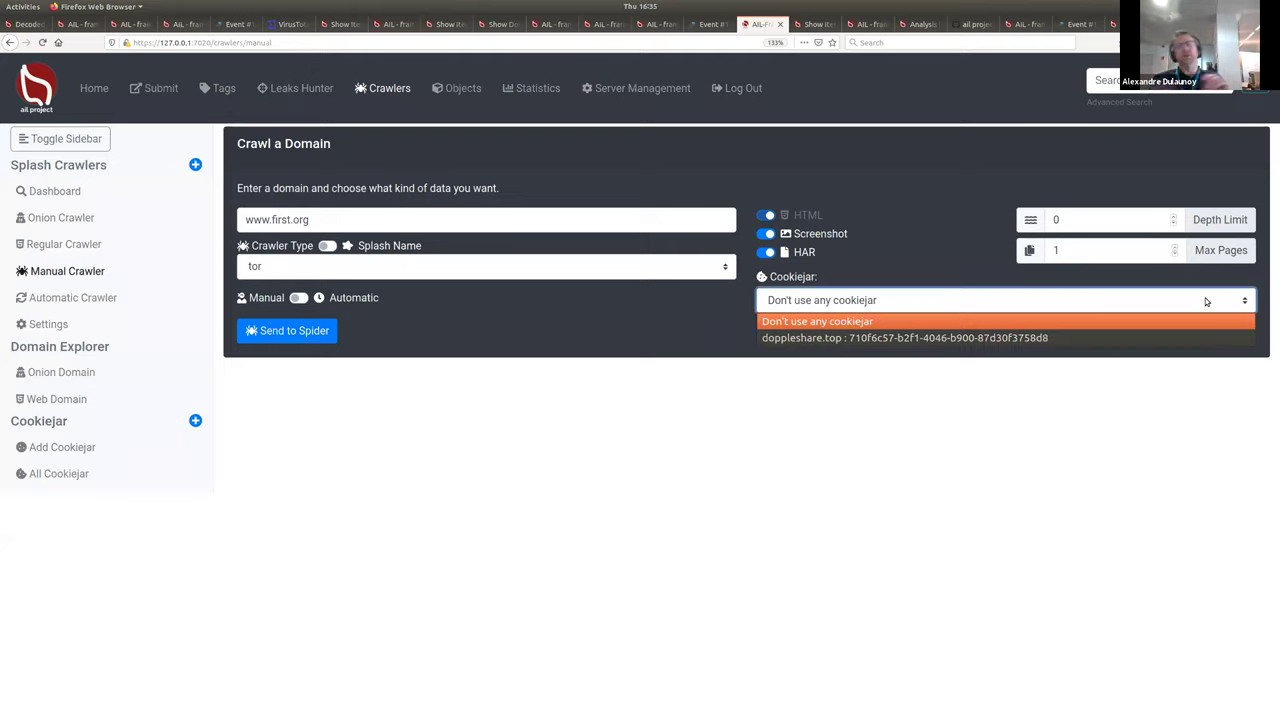
pyautogui.click(1108, 338)
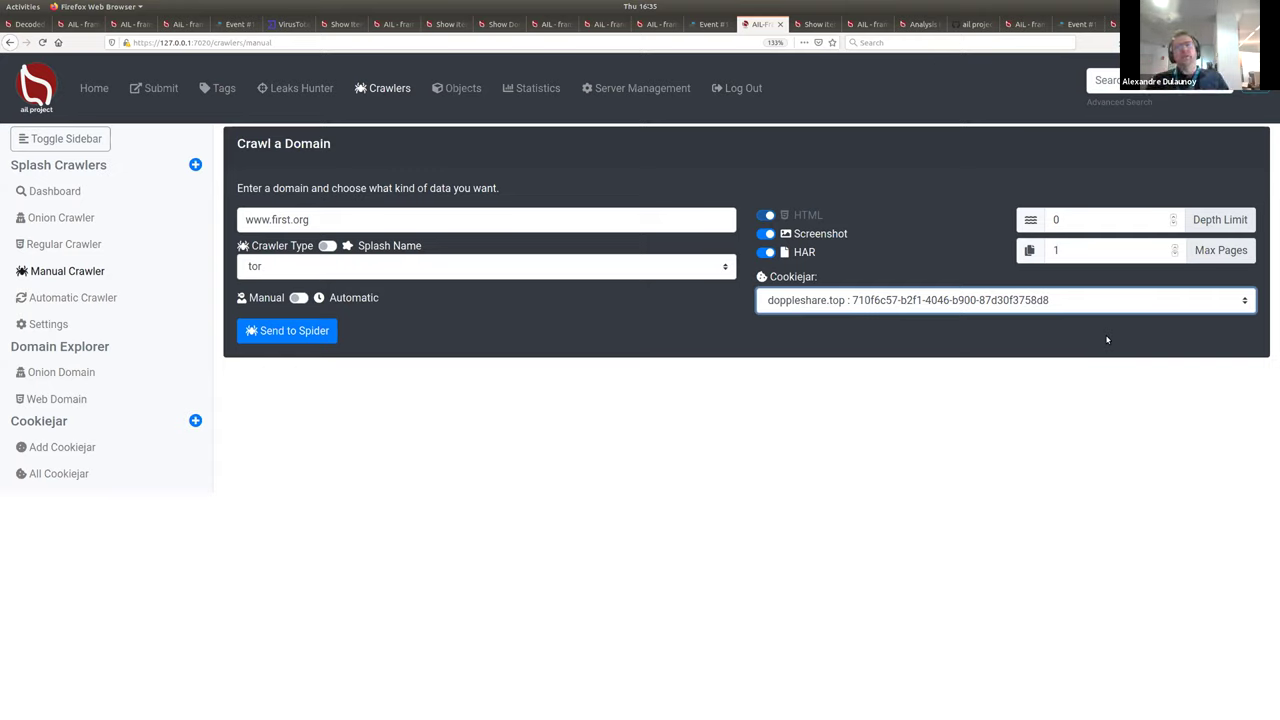
pyautogui.click(965, 302)
pyautogui.click(965, 320)
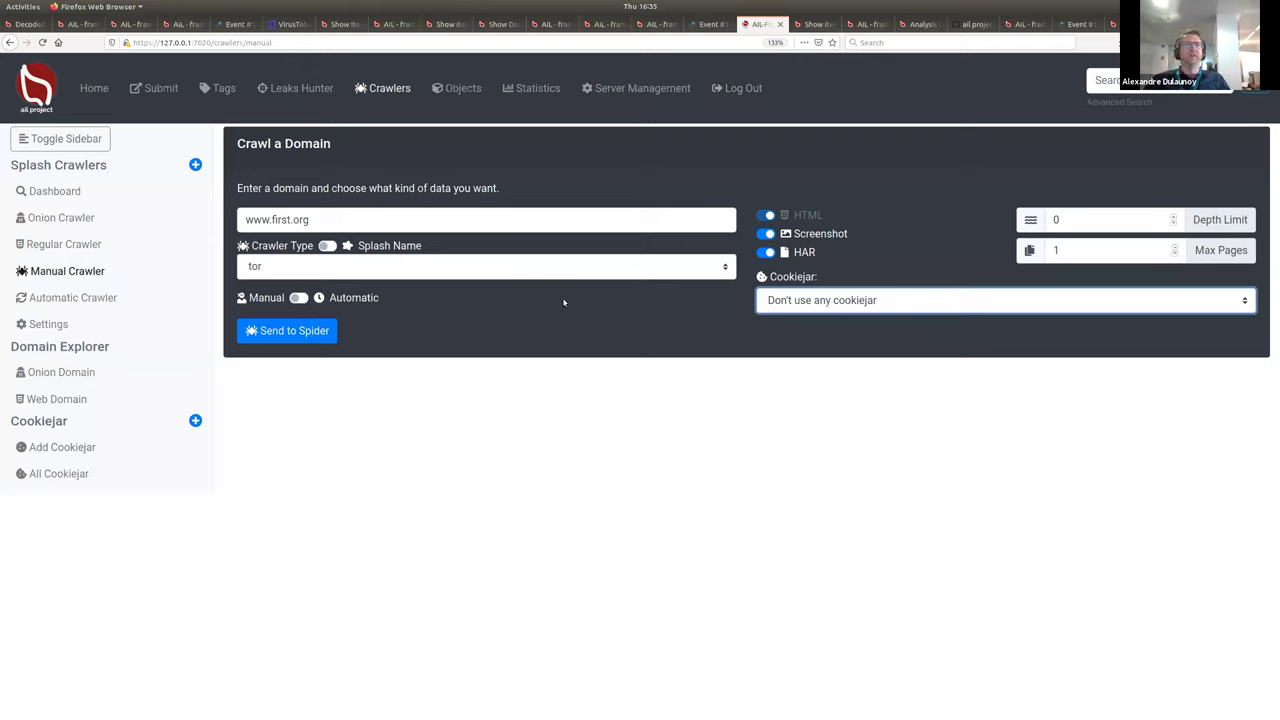
# Step: Check the crawler types while keeping tor, and try automatic crawling before switching back to manual
pyautogui.click(577, 270)
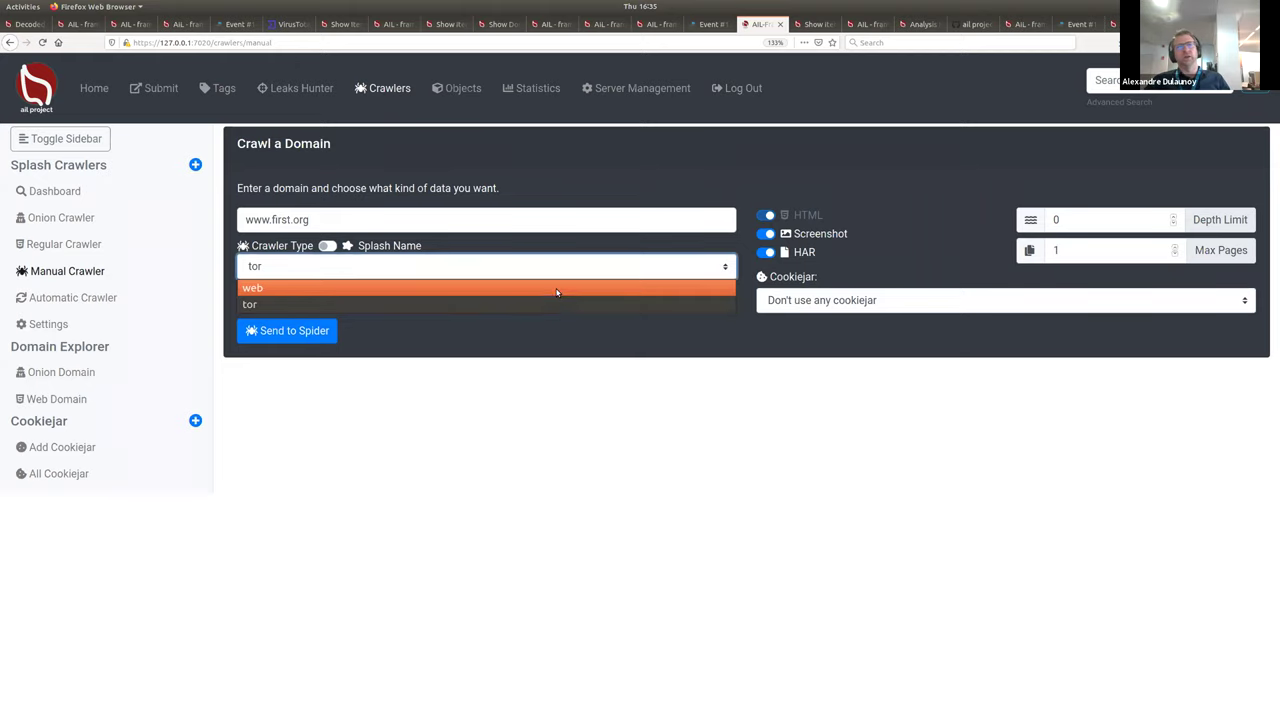
pyautogui.click(560, 303)
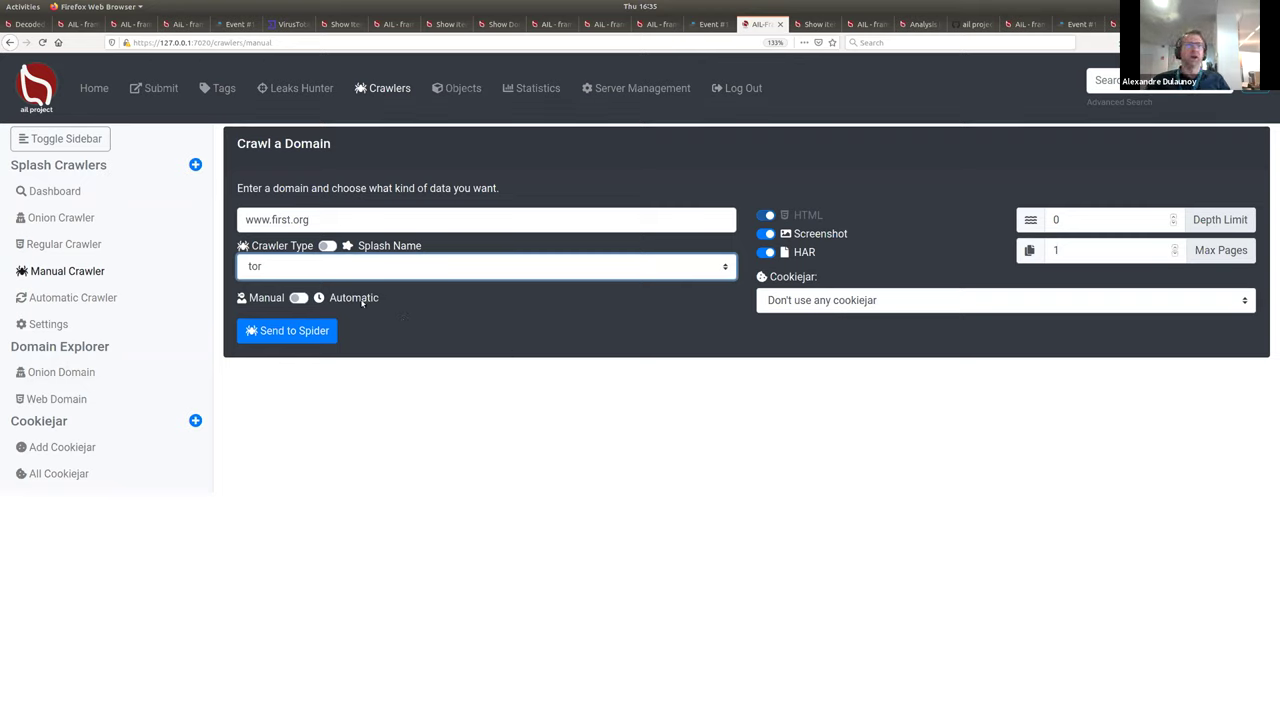
pyautogui.click(302, 298)
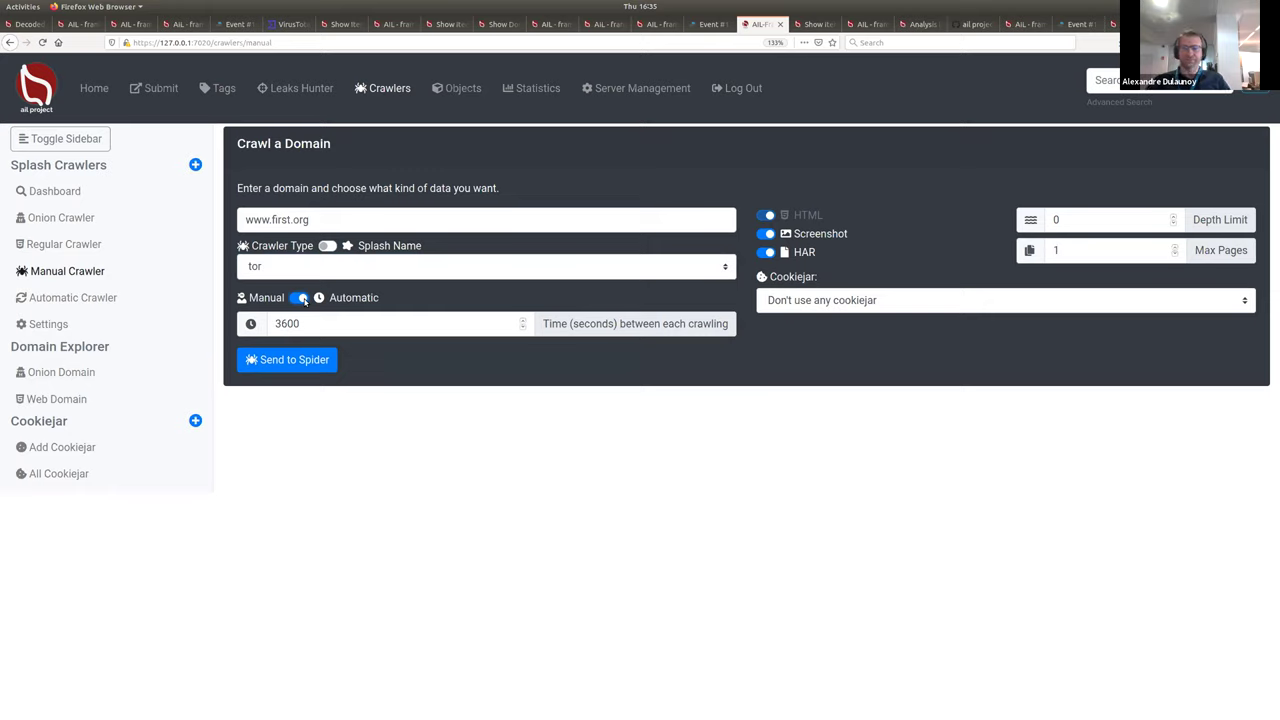
pyautogui.click(302, 300)
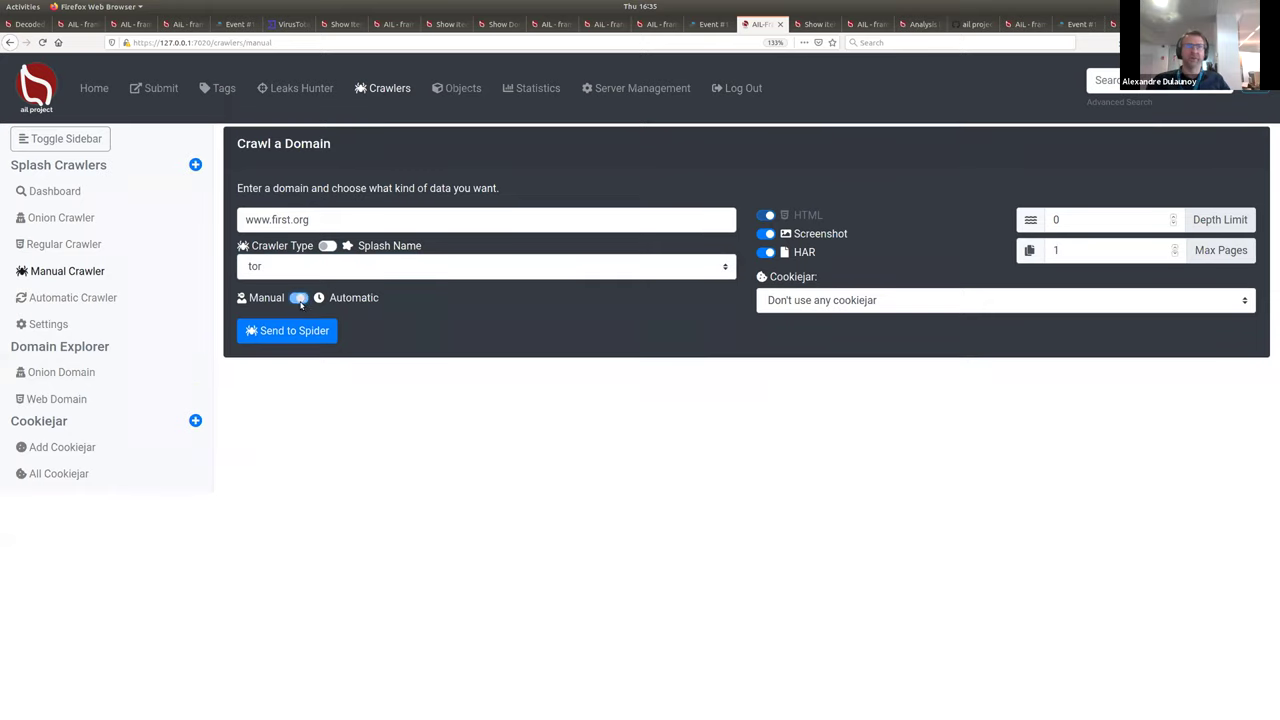
pyautogui.click(352, 272)
pyautogui.click(424, 268)
pyautogui.click(414, 274)
pyautogui.click(408, 291)
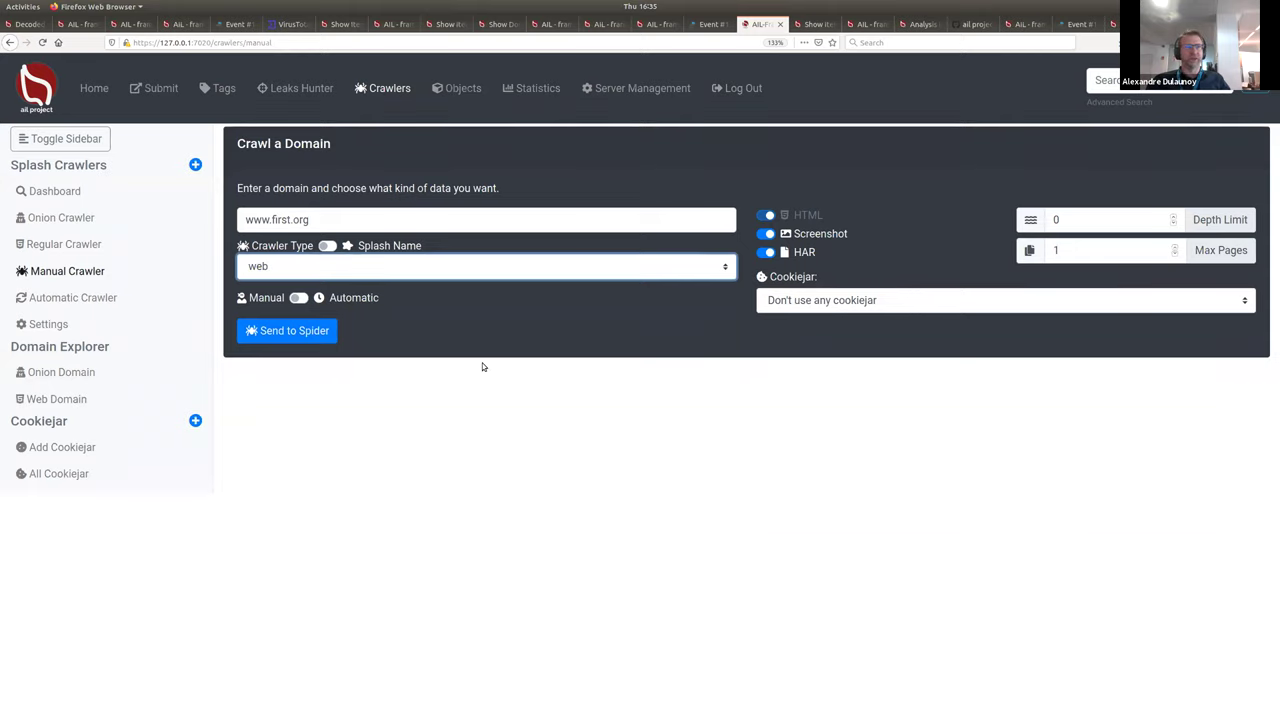
pyautogui.click(300, 334)
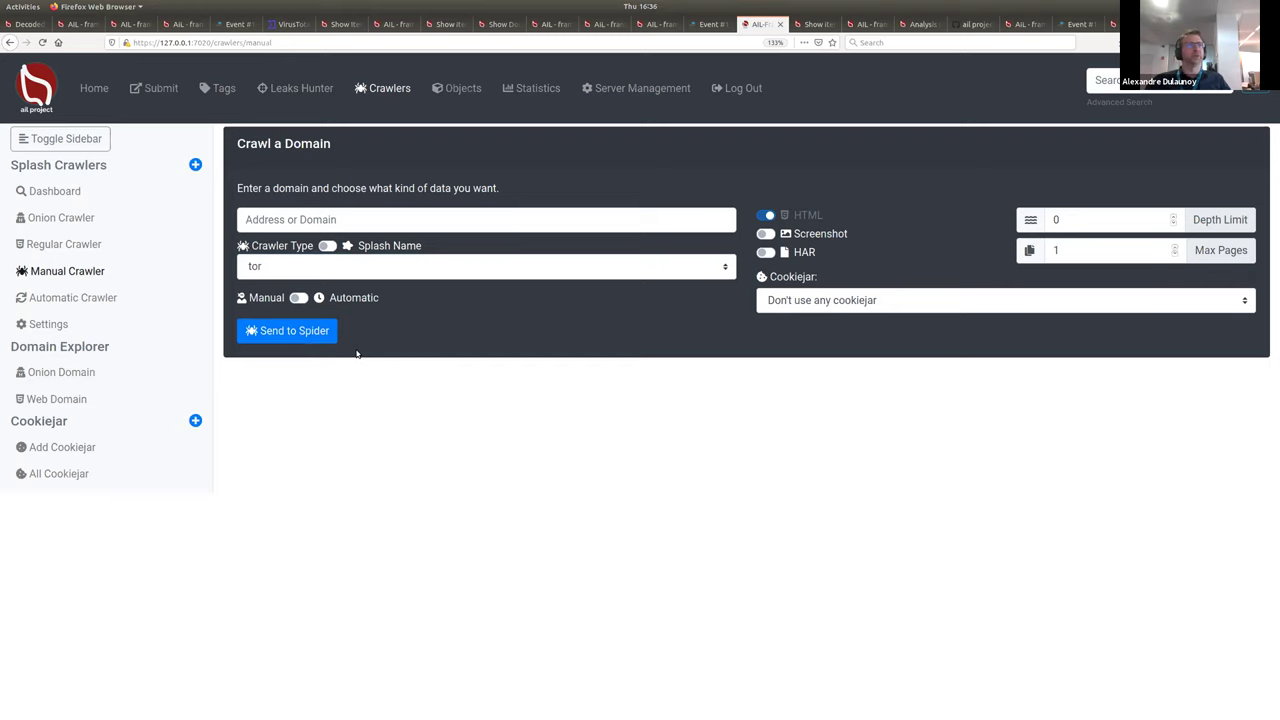
pyautogui.click(93, 191)
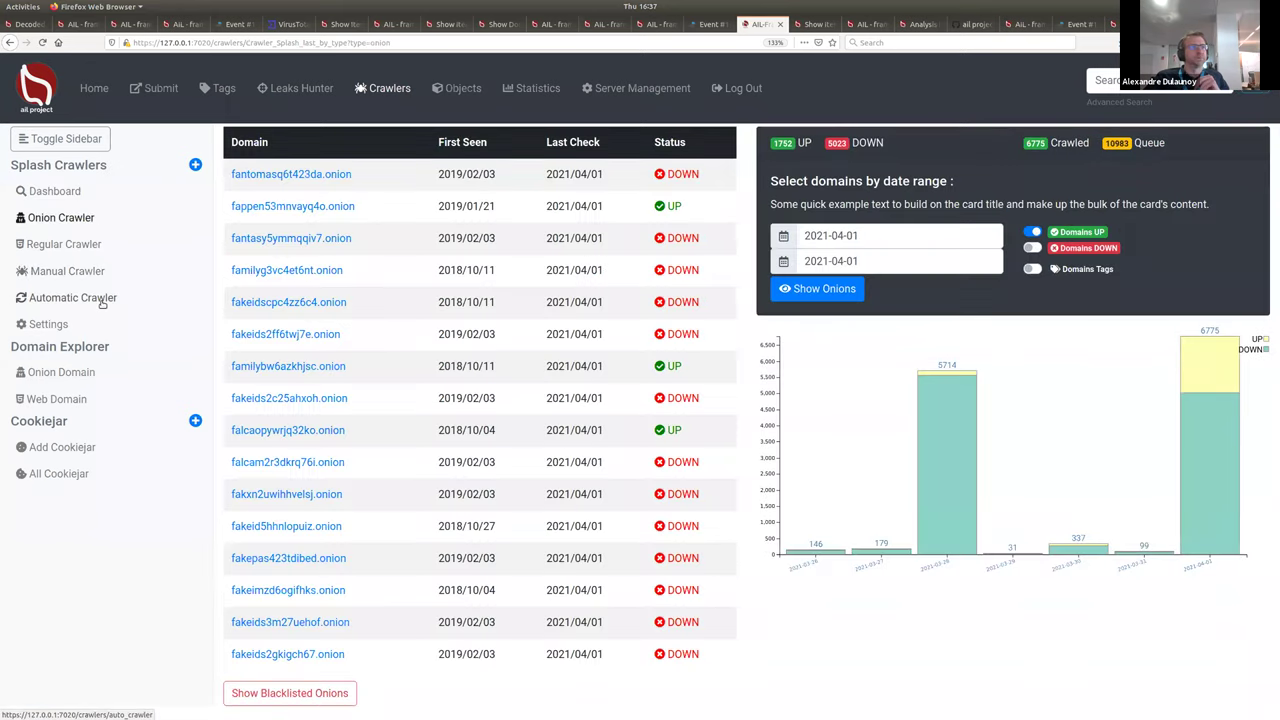
# Step: Check the manual and automatic crawler pages, and open the first.org result among the regular crawls
pyautogui.click(98, 269)
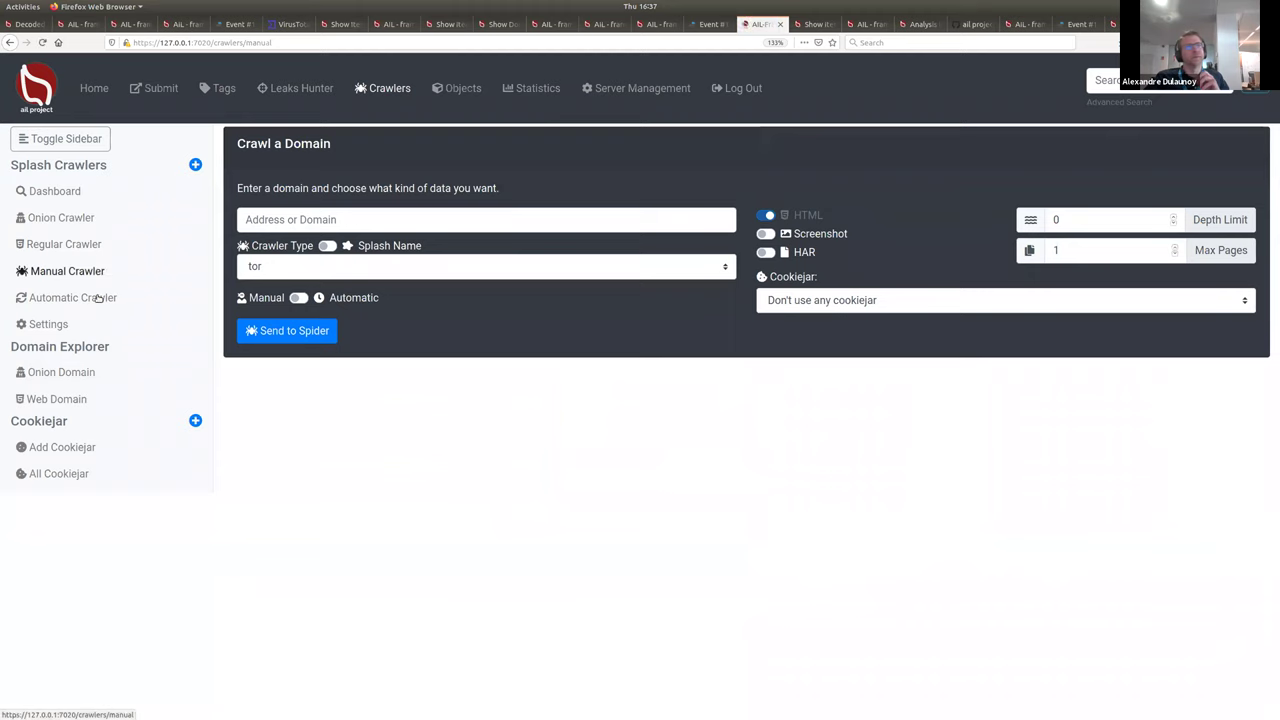
pyautogui.click(98, 298)
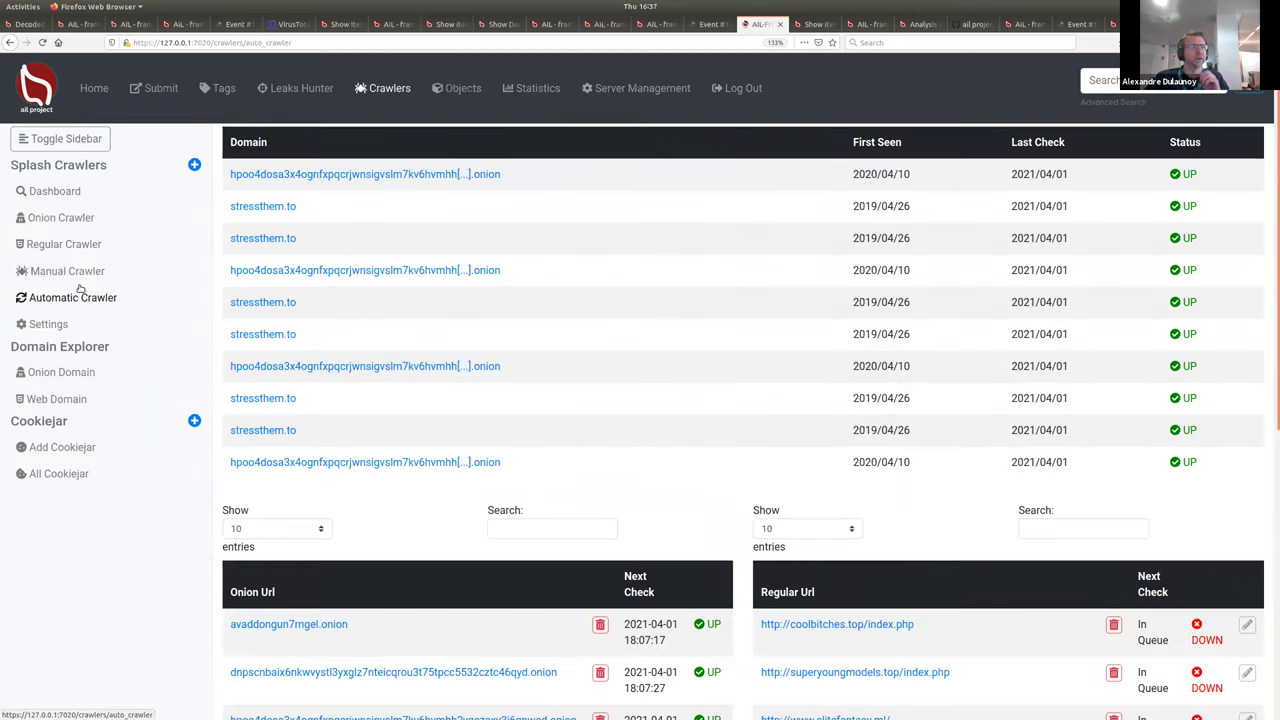
pyautogui.click(84, 248)
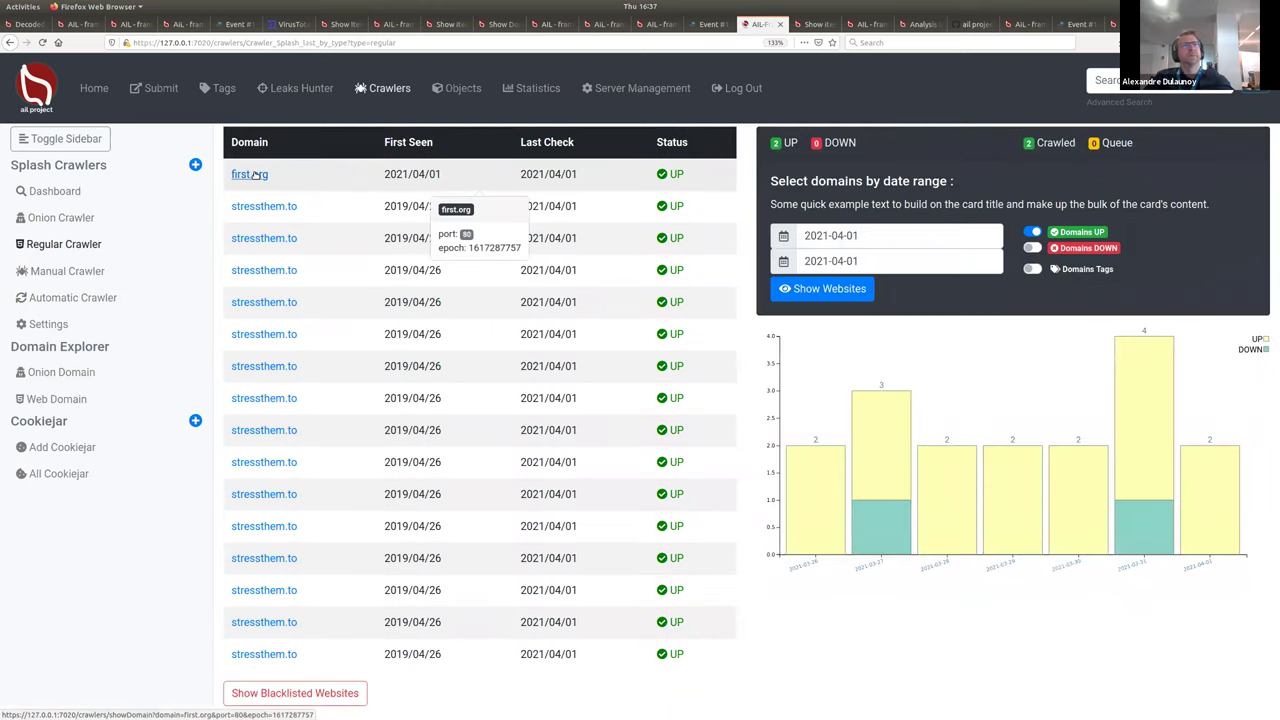
pyautogui.click(255, 176)
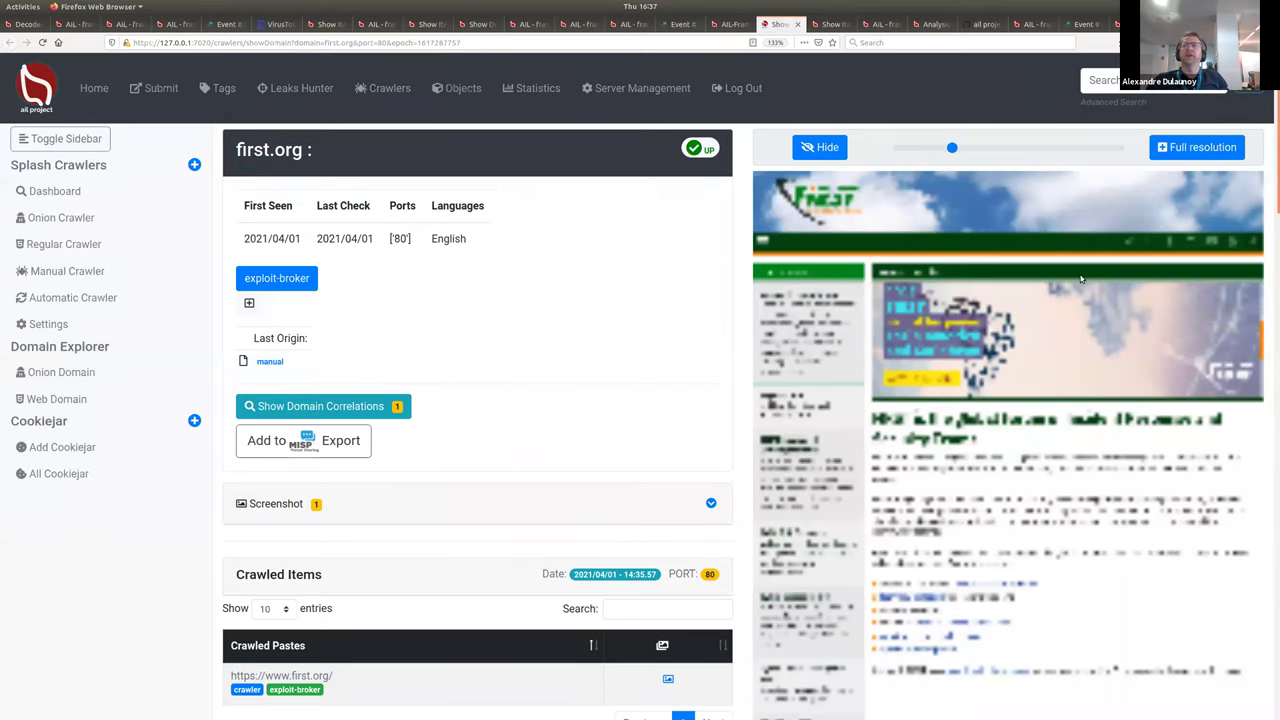
# Step: View the first.org screenshot at full resolution, and examine the whole captured page, crawled items and domain history
pyautogui.click(1197, 146)
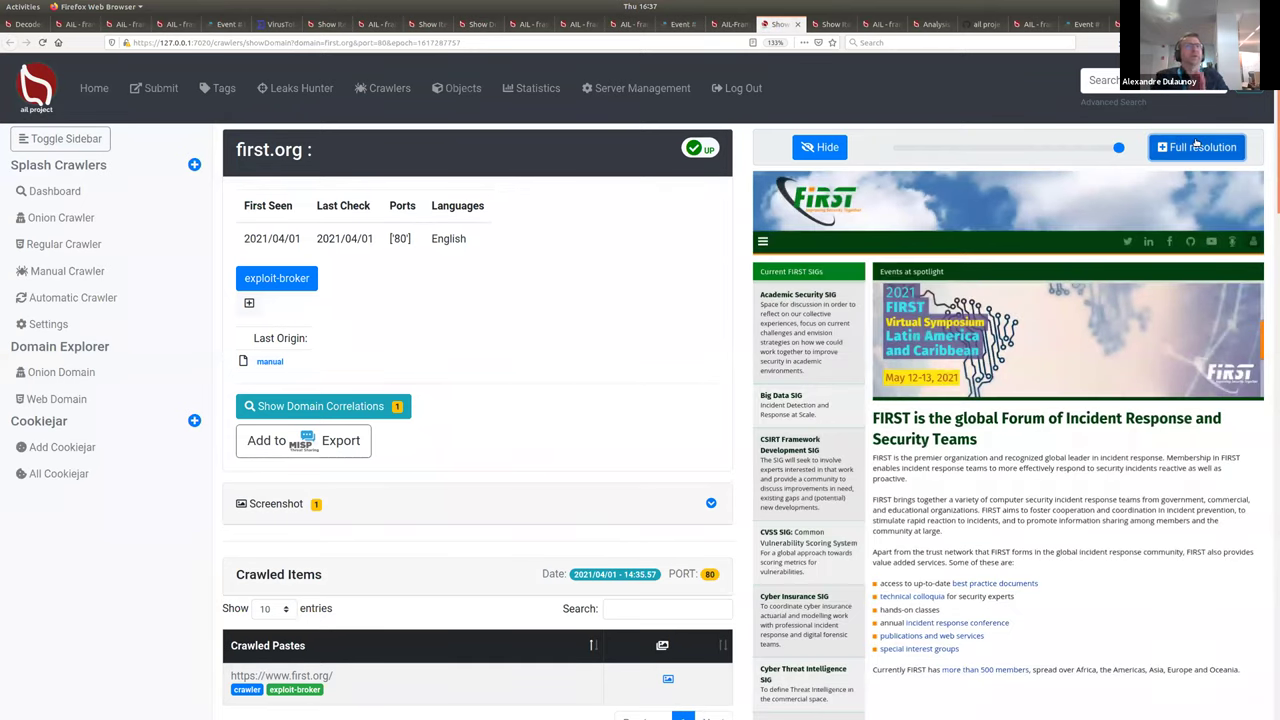
pyautogui.scroll(-3, 1227, 459)
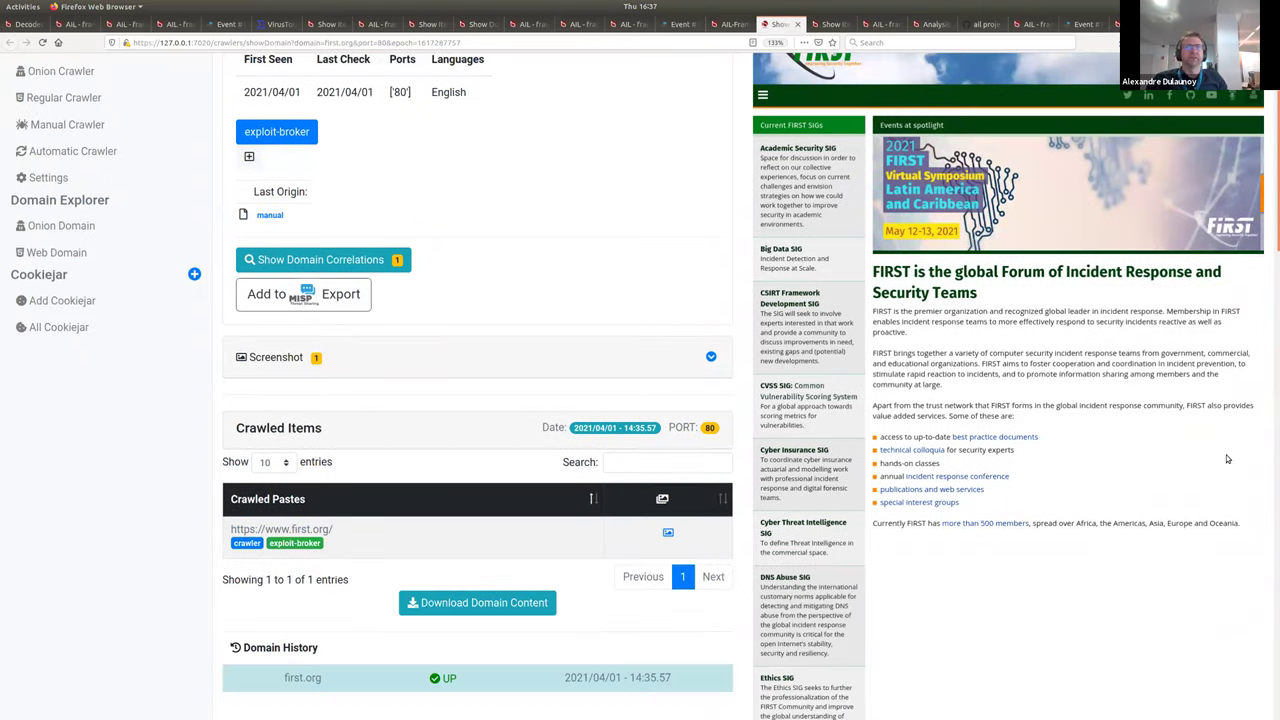
pyautogui.scroll(-10, 1210, 458)
pyautogui.scroll(-15, 1272, 464)
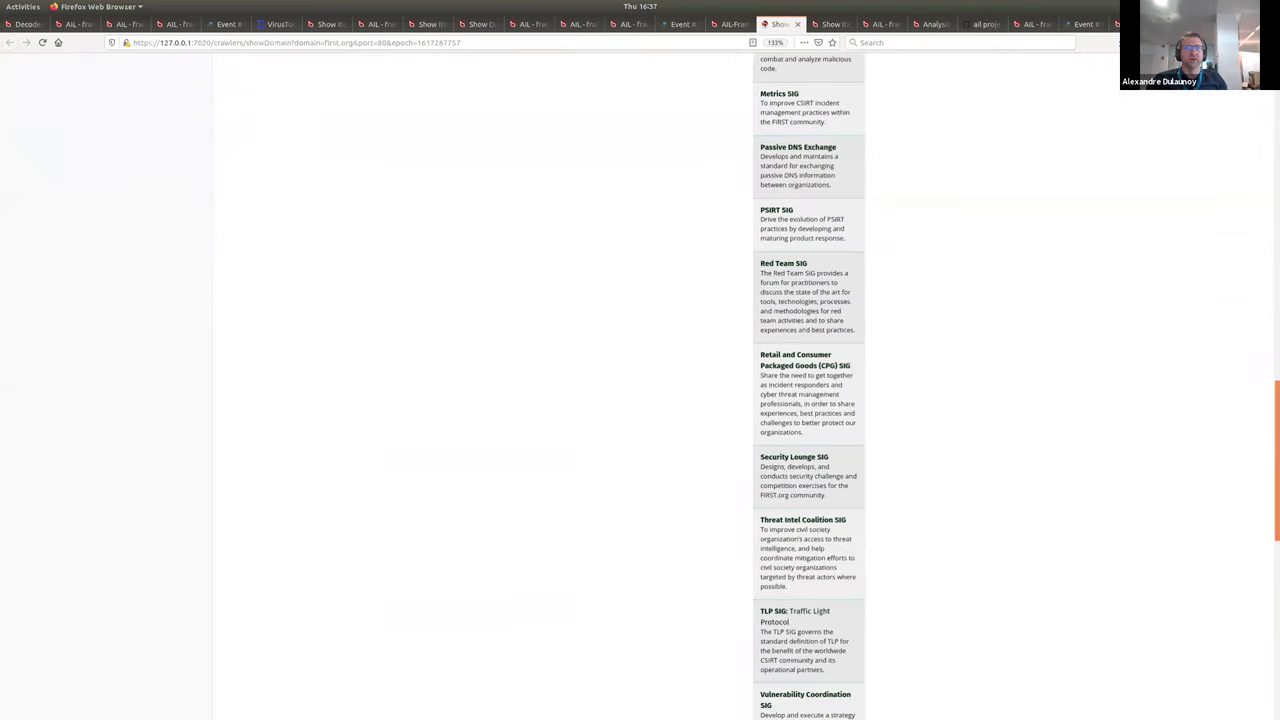
pyautogui.press('Home')
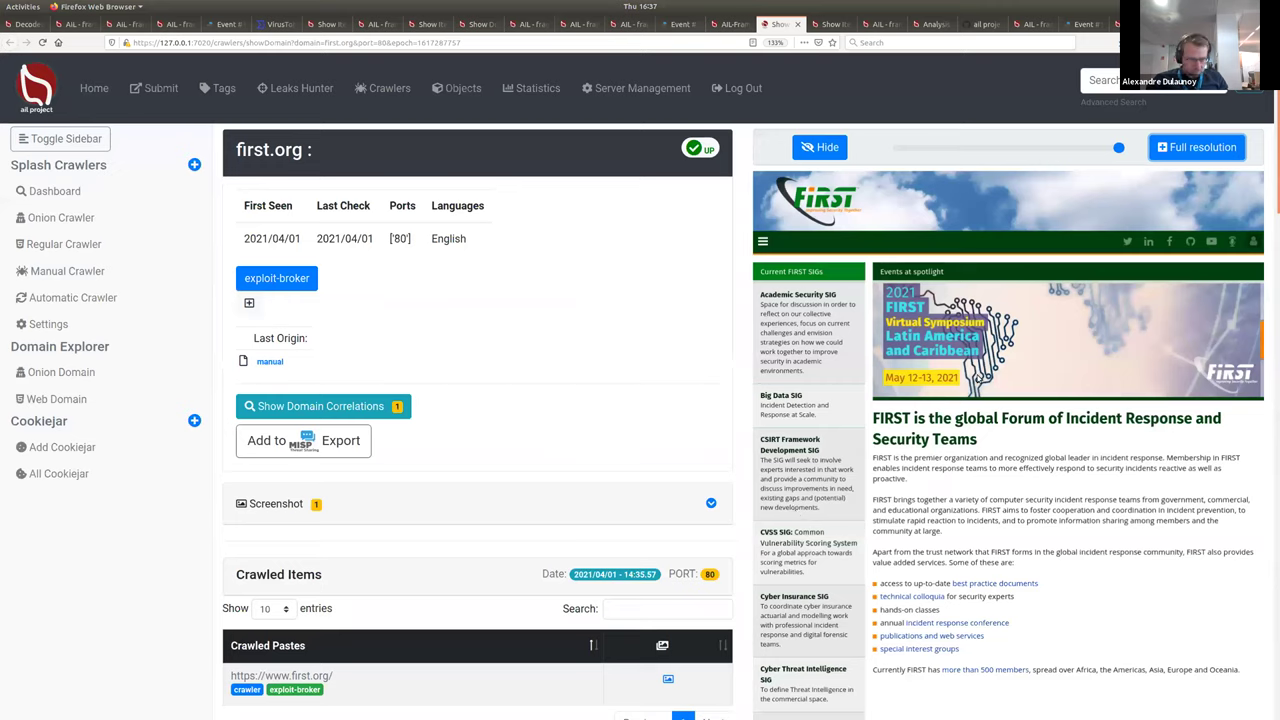
pyautogui.scroll(-3, 292, 535)
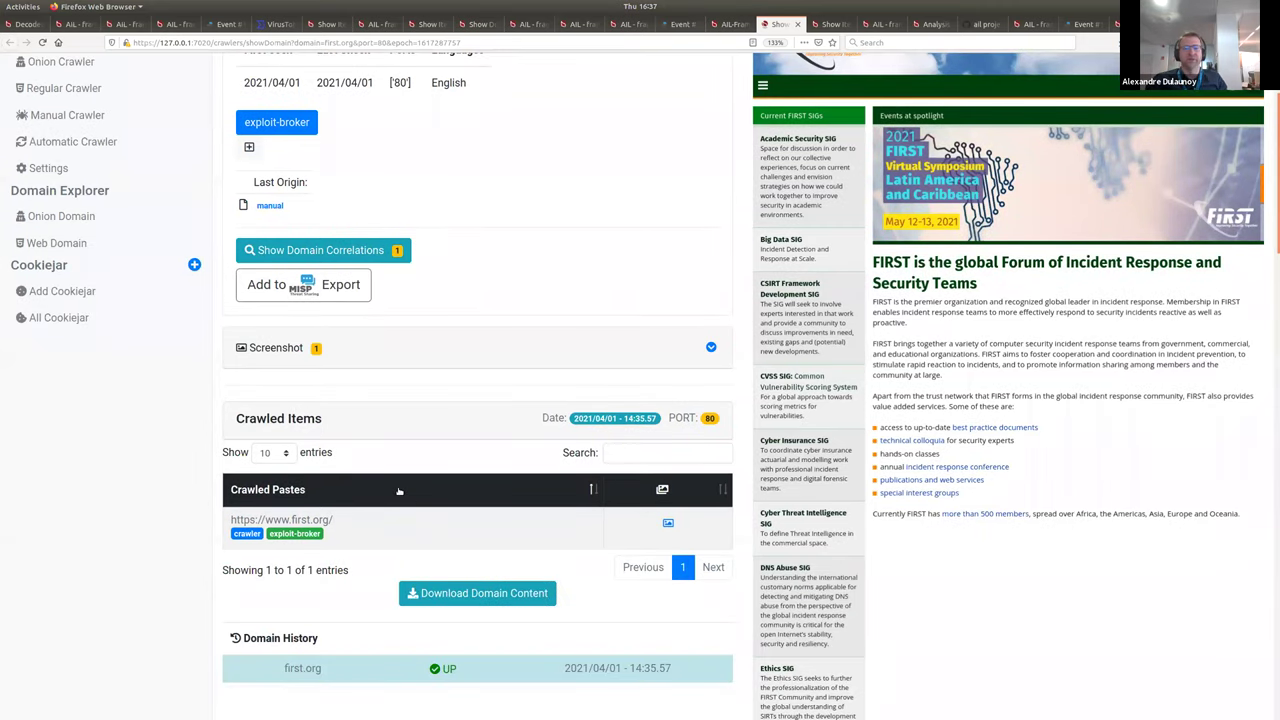
pyautogui.scroll(3, 423, 482)
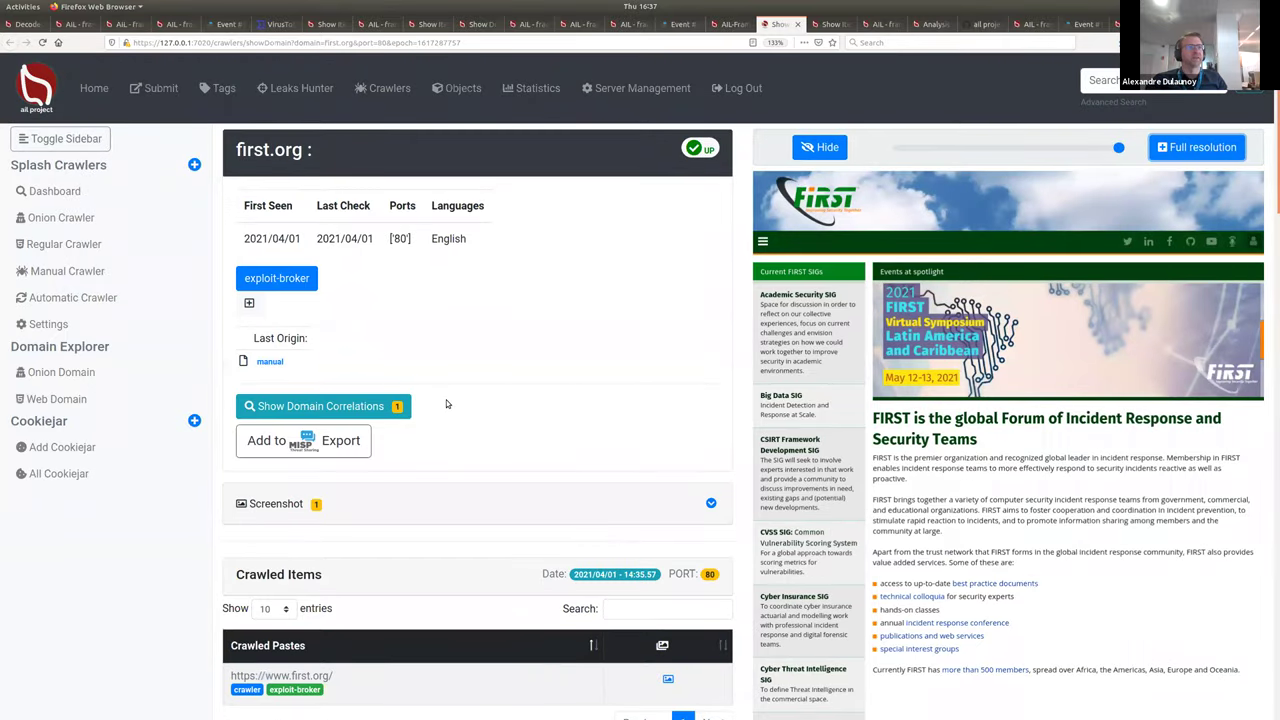
# Step: View the correlation graph of the first.org domain, and close it
pyautogui.click(362, 404)
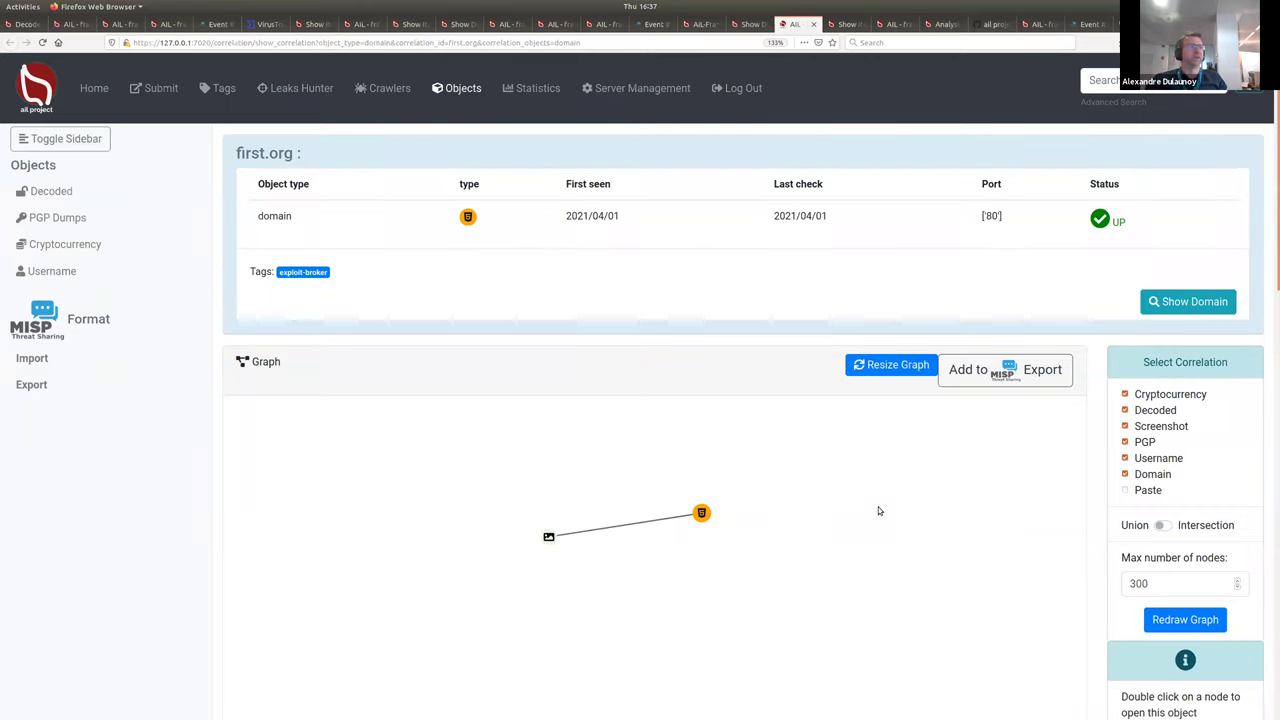
pyautogui.click(814, 25)
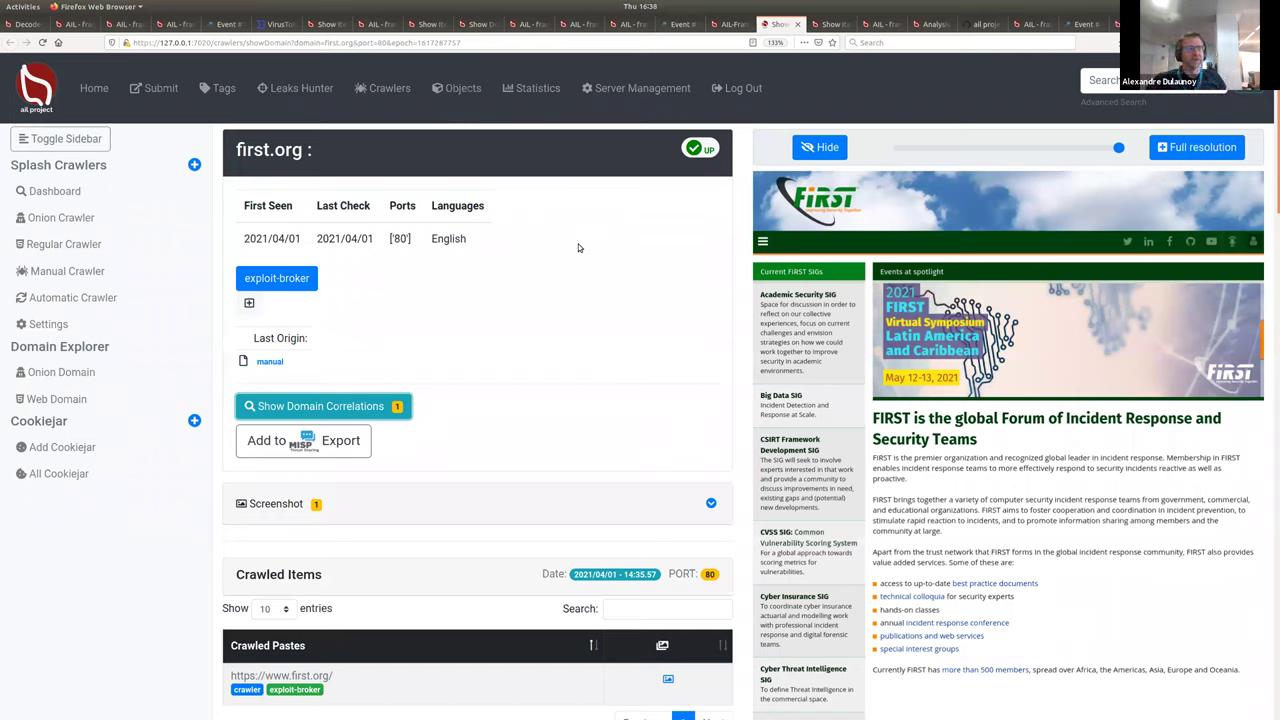
# Step: Look over the onion crawls and crawlers dashboard, and browse the onion domain explorer up to its second page
pyautogui.click(70, 217)
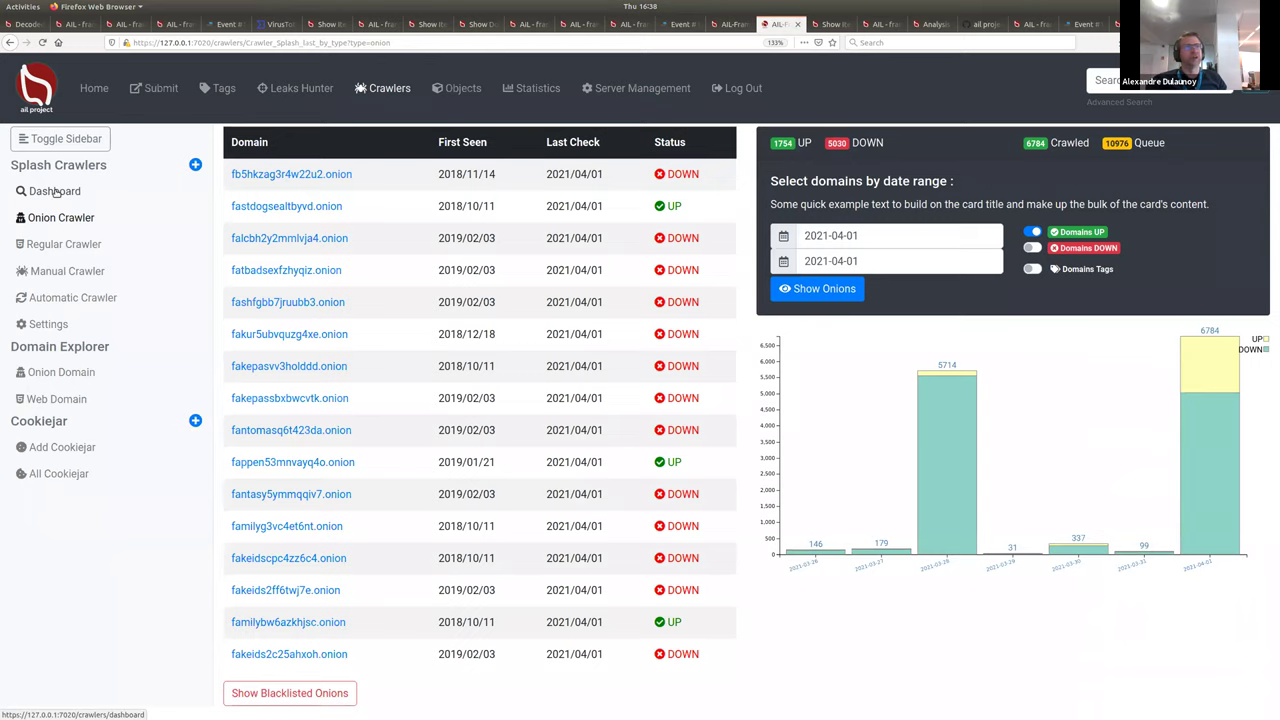
pyautogui.click(50, 192)
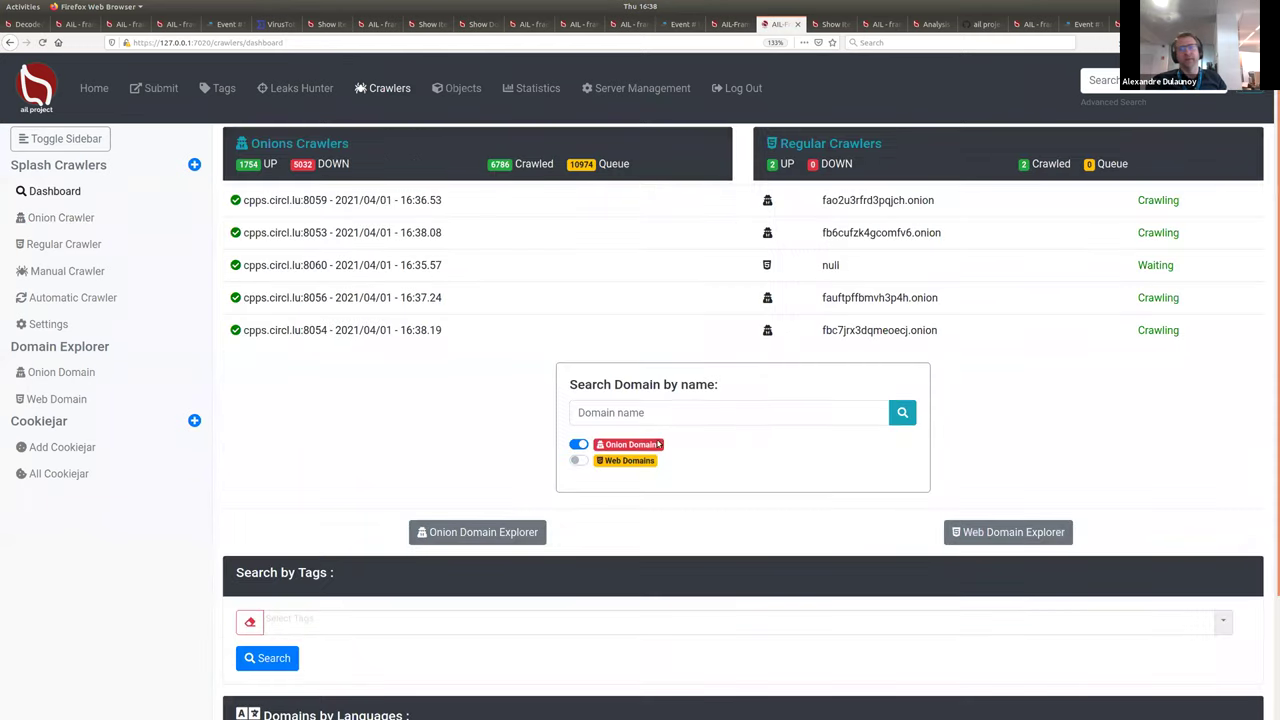
pyautogui.click(450, 524)
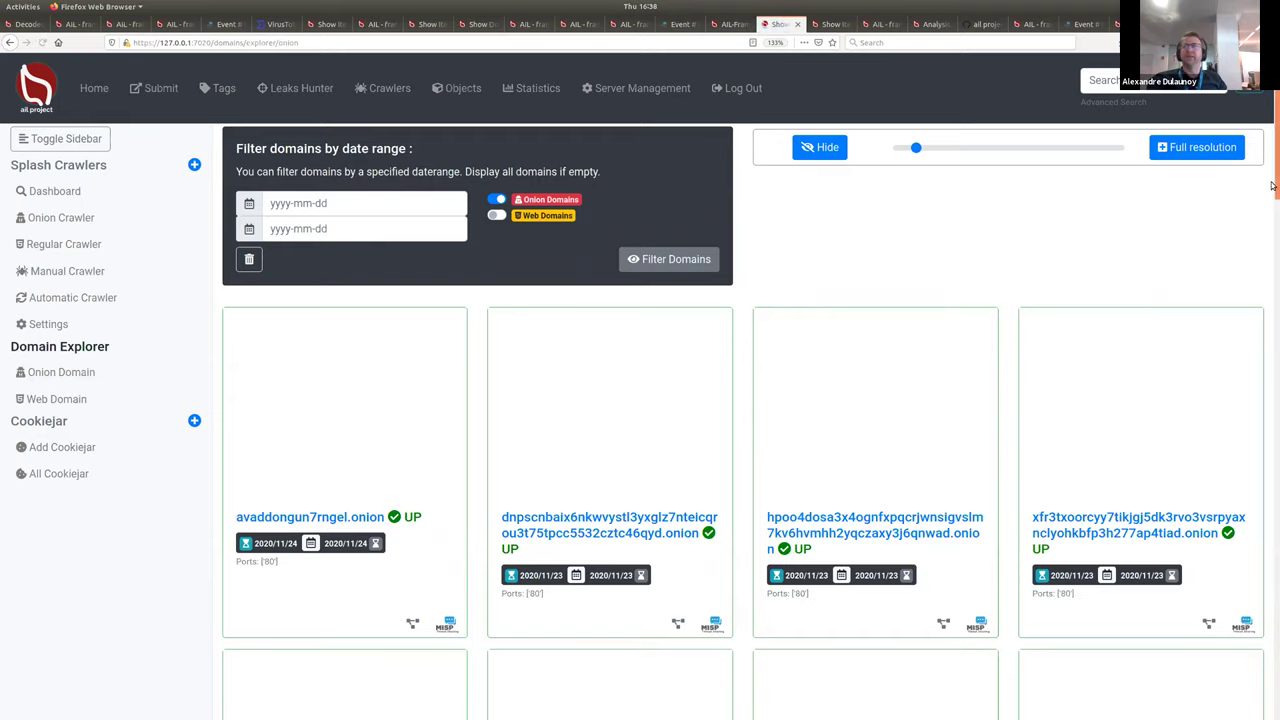
pyautogui.scroll(-15, 1236, 335)
pyautogui.scroll(-9, 1150, 633)
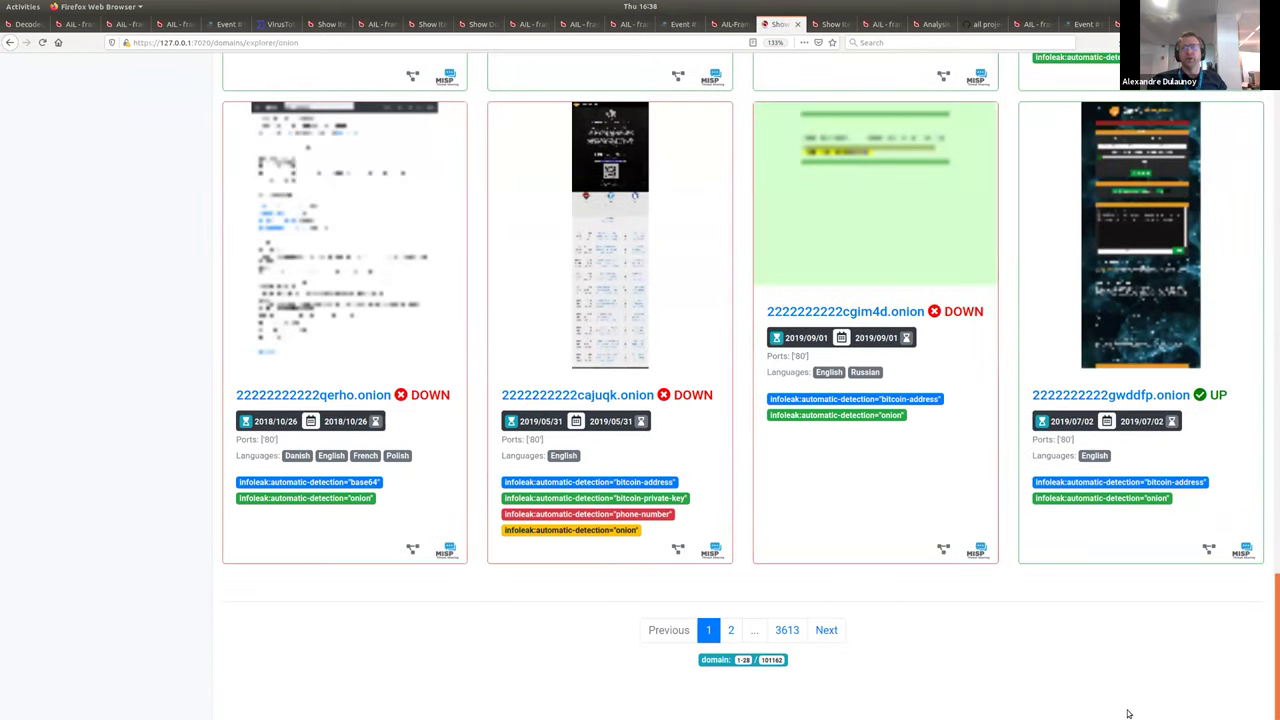
pyautogui.click(732, 631)
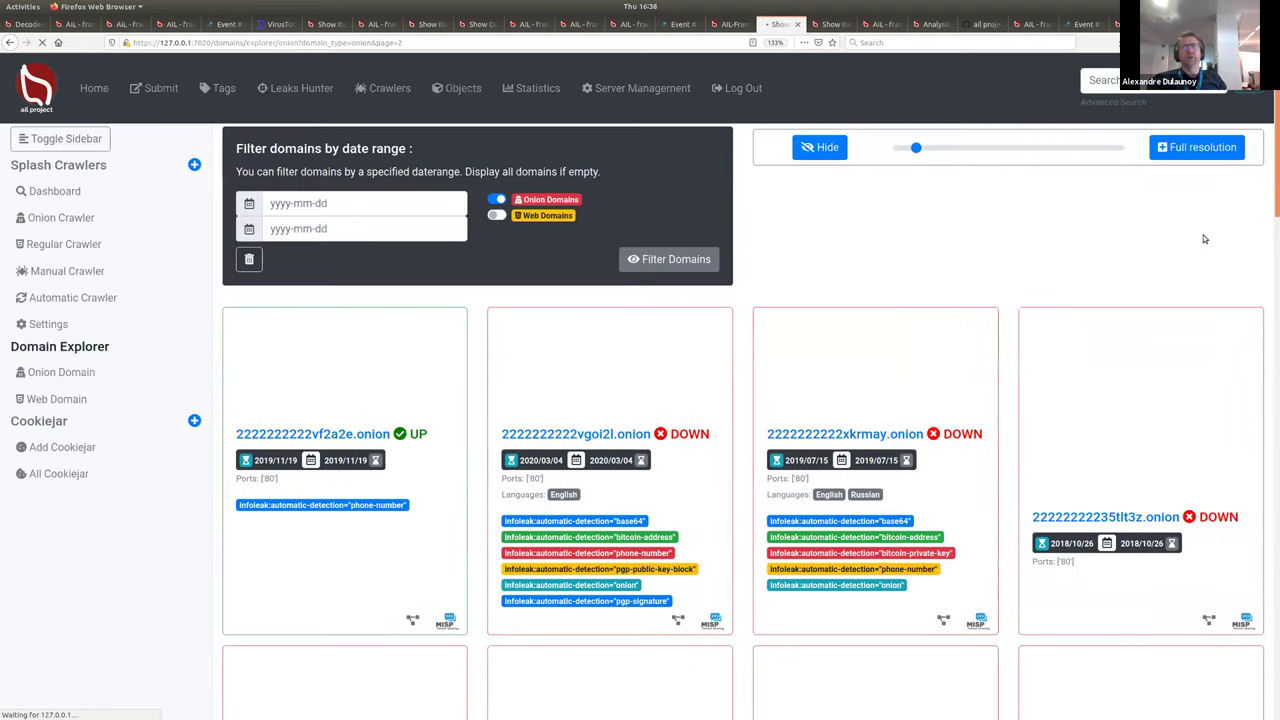
pyautogui.scroll(-3, 1272, 180)
pyautogui.scroll(3, 1272, 168)
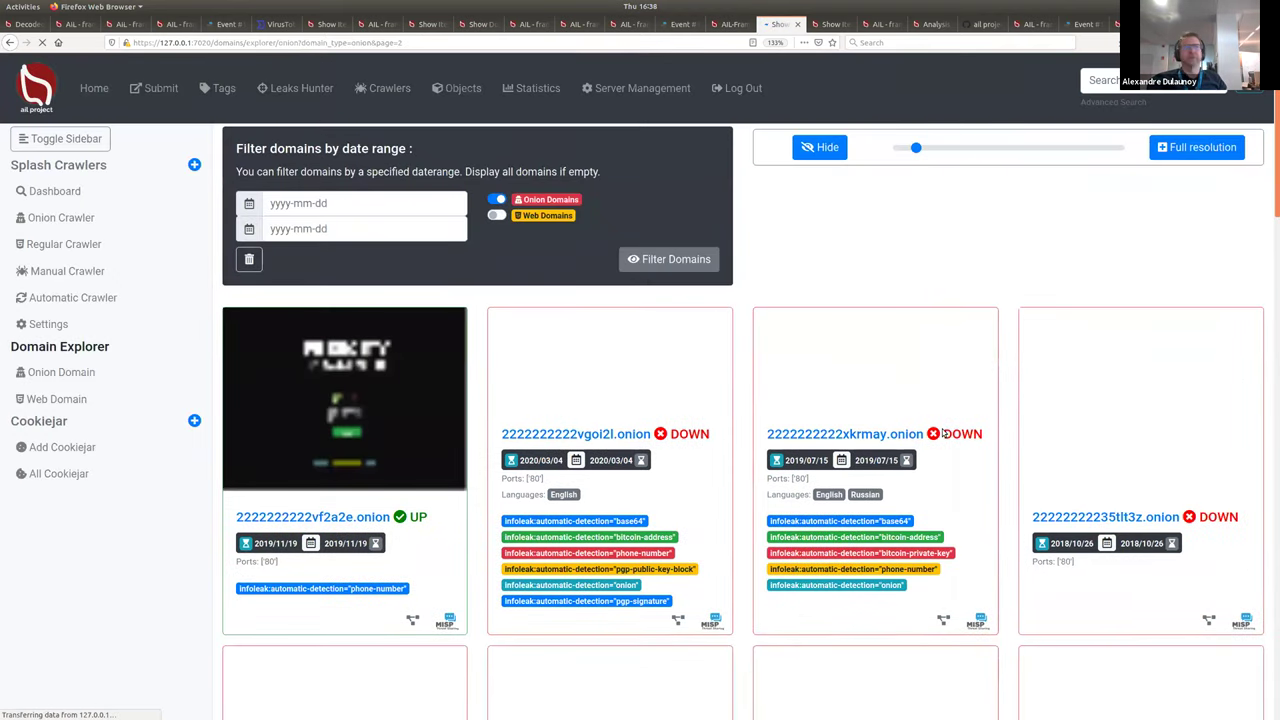
pyautogui.click(356, 516)
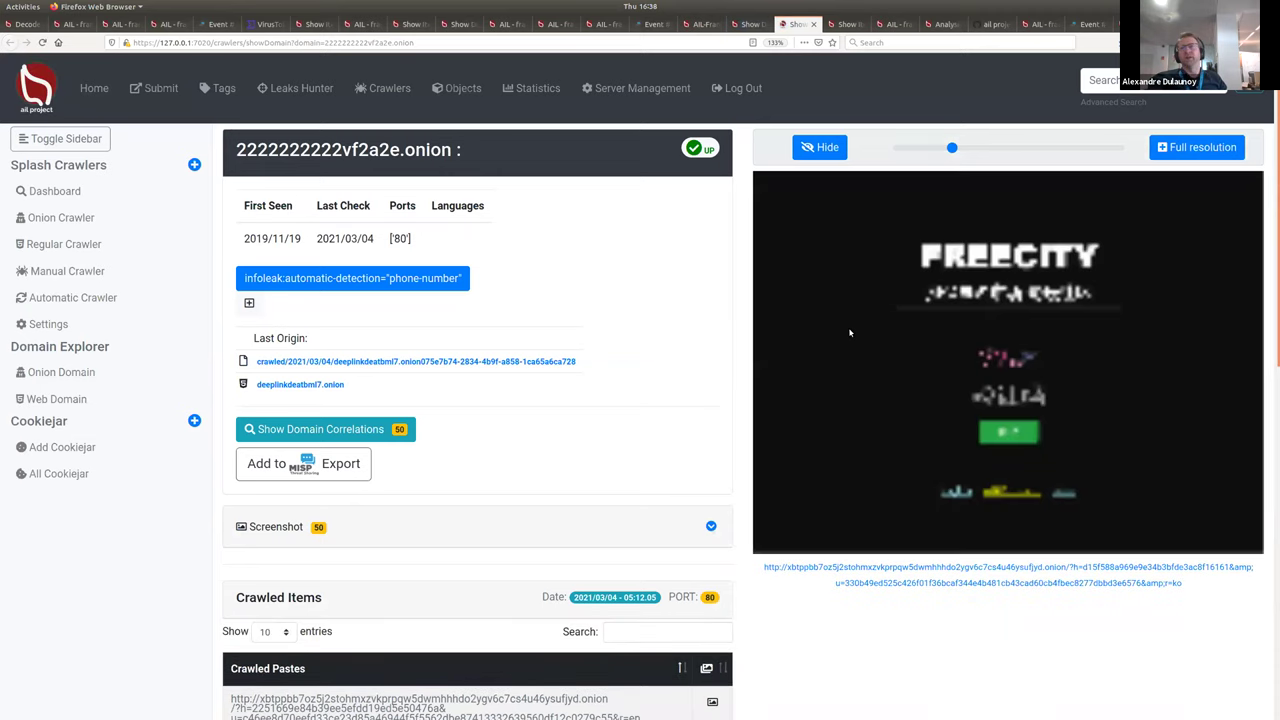
pyautogui.click(1216, 150)
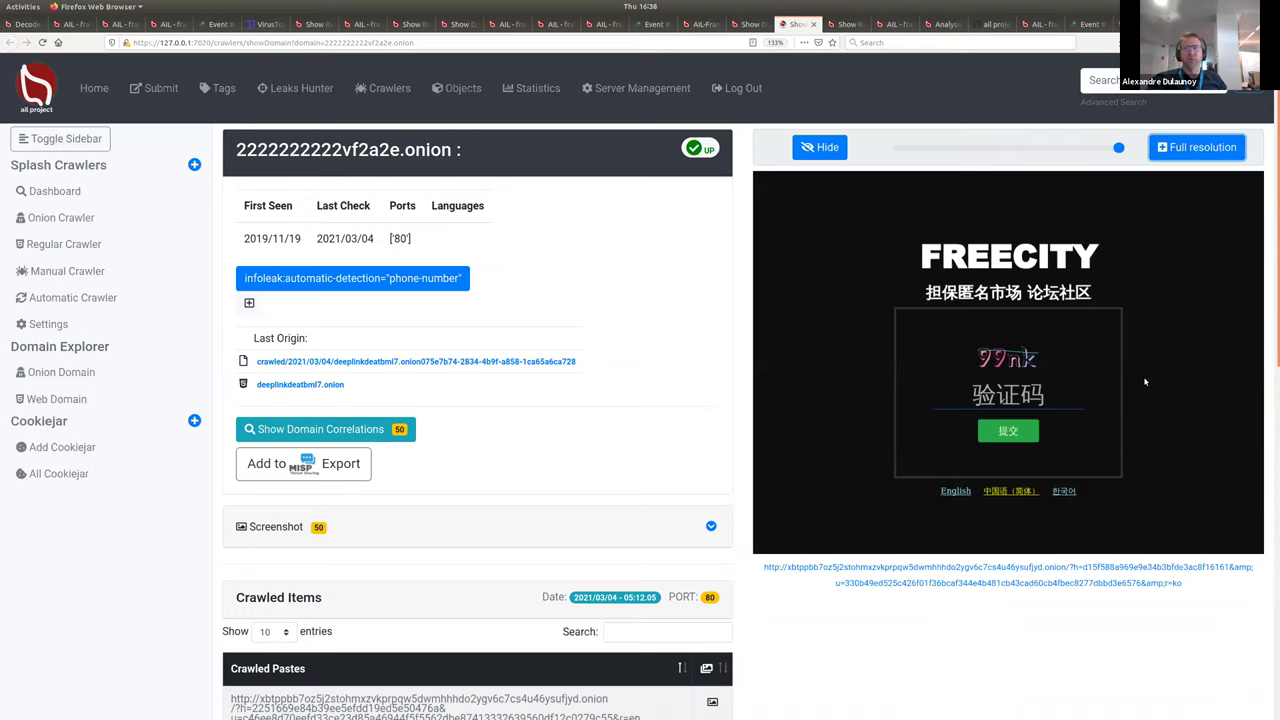
pyautogui.scroll(-4, 1140, 395)
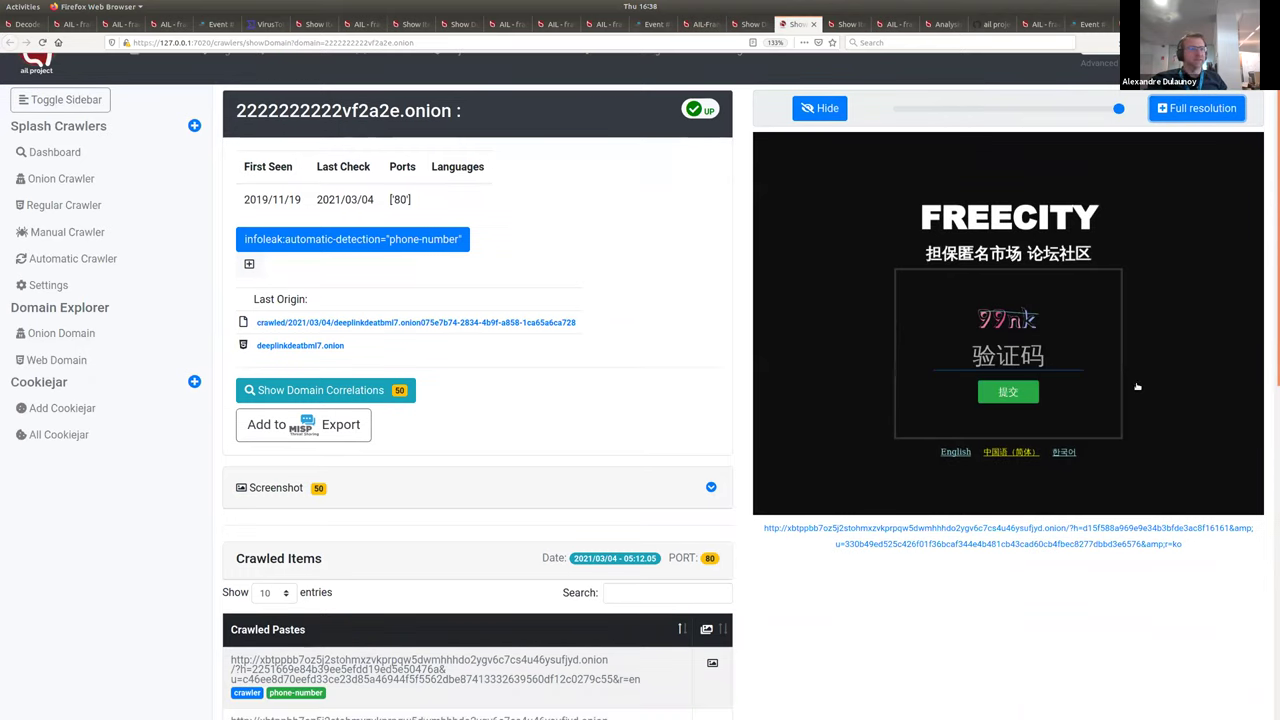
pyautogui.scroll(-3, 1153, 417)
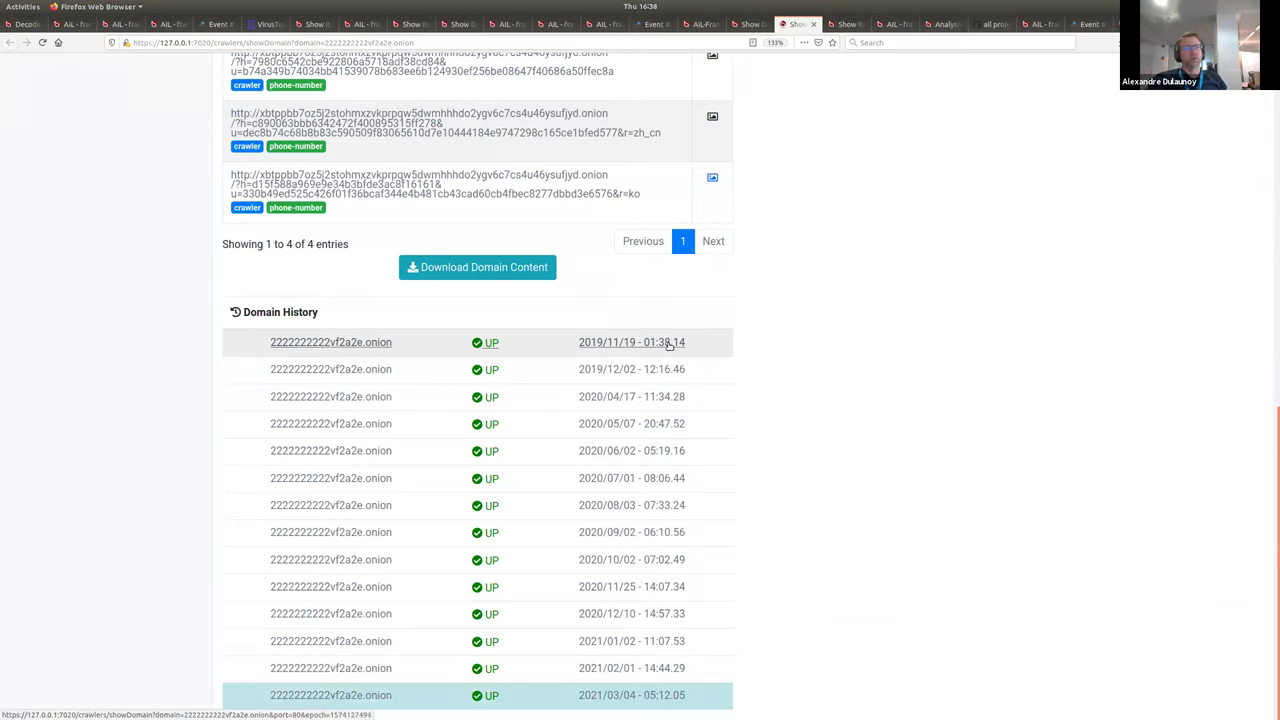
pyautogui.scroll(7, 1274, 346)
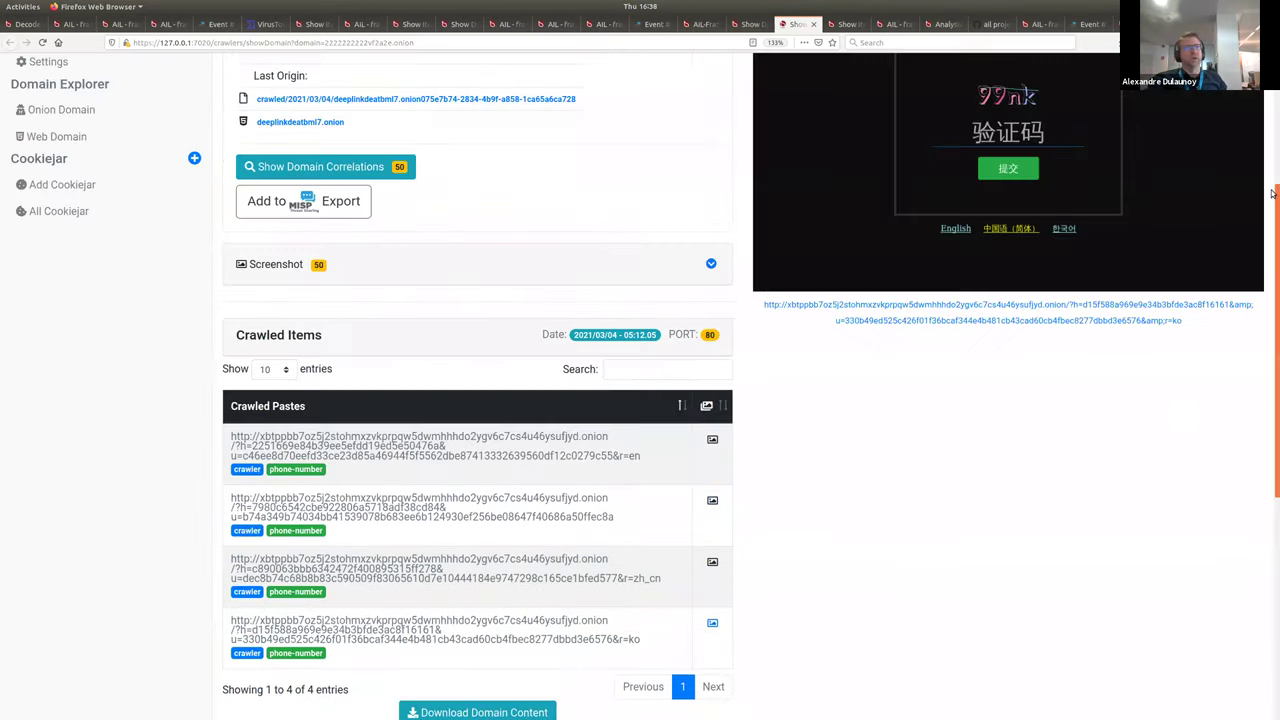
pyautogui.click(380, 430)
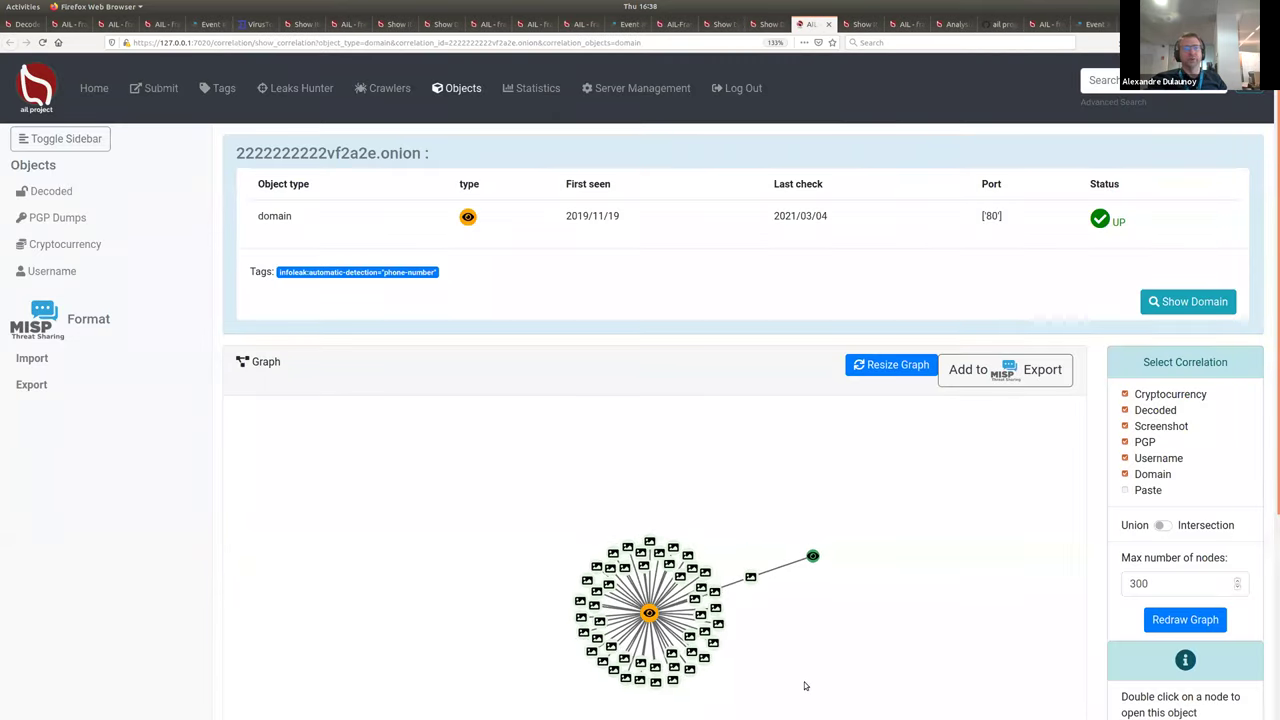
pyautogui.click(1125, 490)
pyautogui.click(1172, 618)
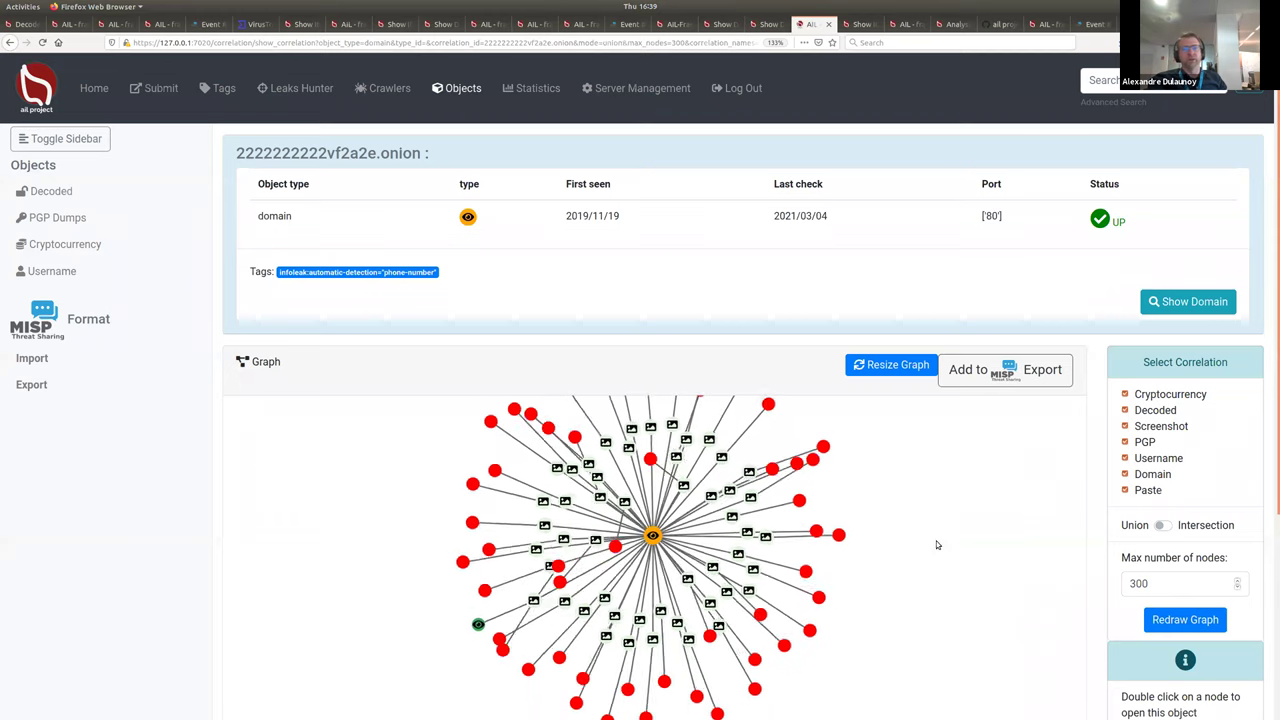
# Step: Inspect the details of the paste, screenshot and linked domain nodes in the correlation graph
pyautogui.moveTo(843, 538)
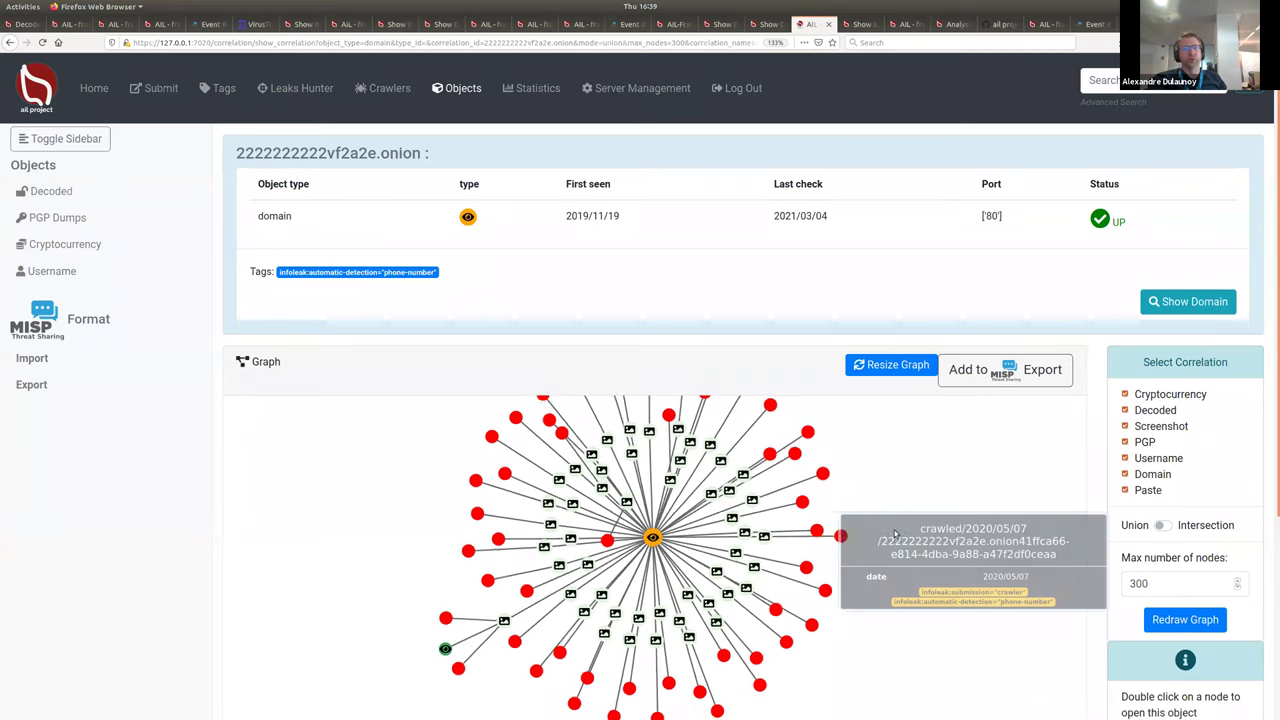
pyautogui.moveTo(460, 669)
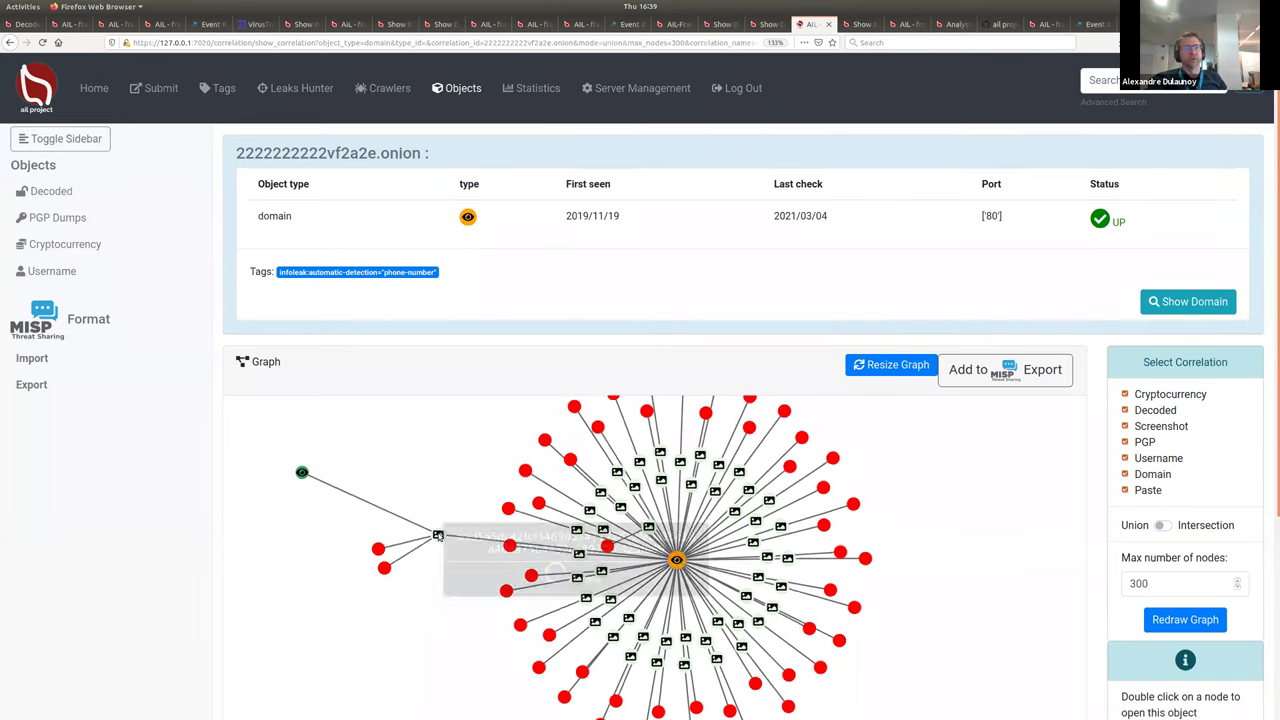
pyautogui.moveTo(438, 537)
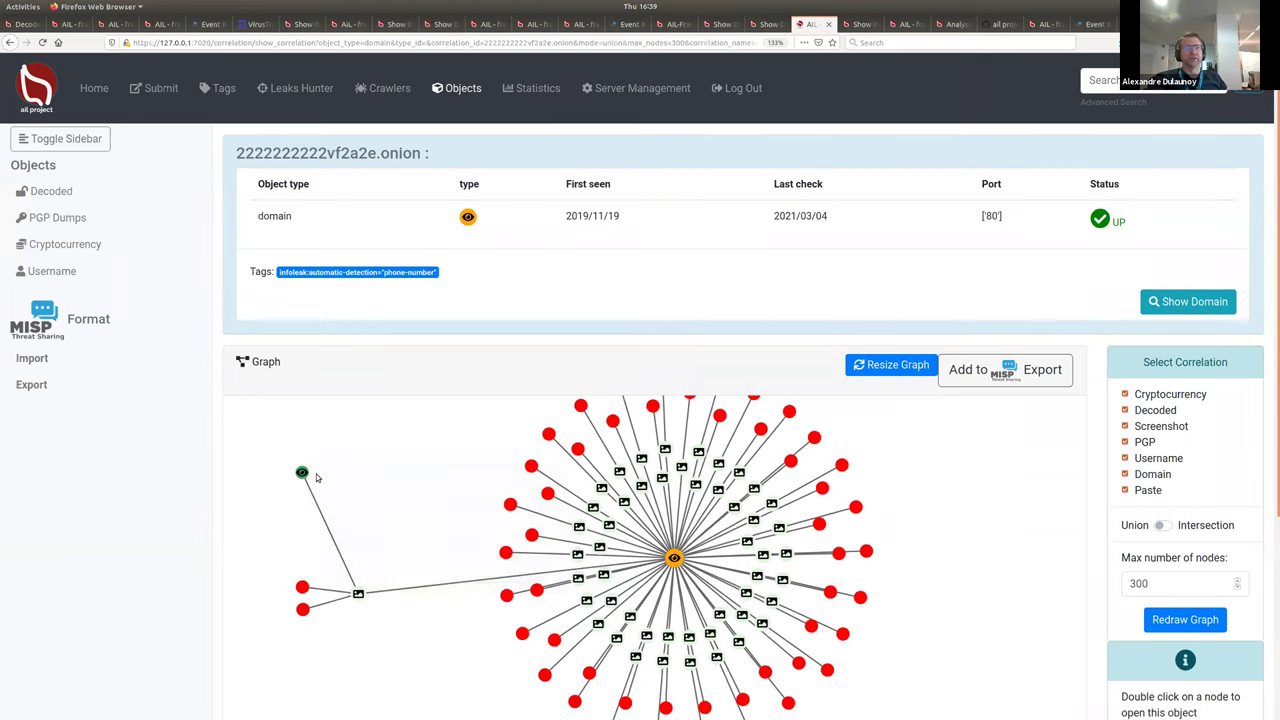
pyautogui.moveTo(302, 473)
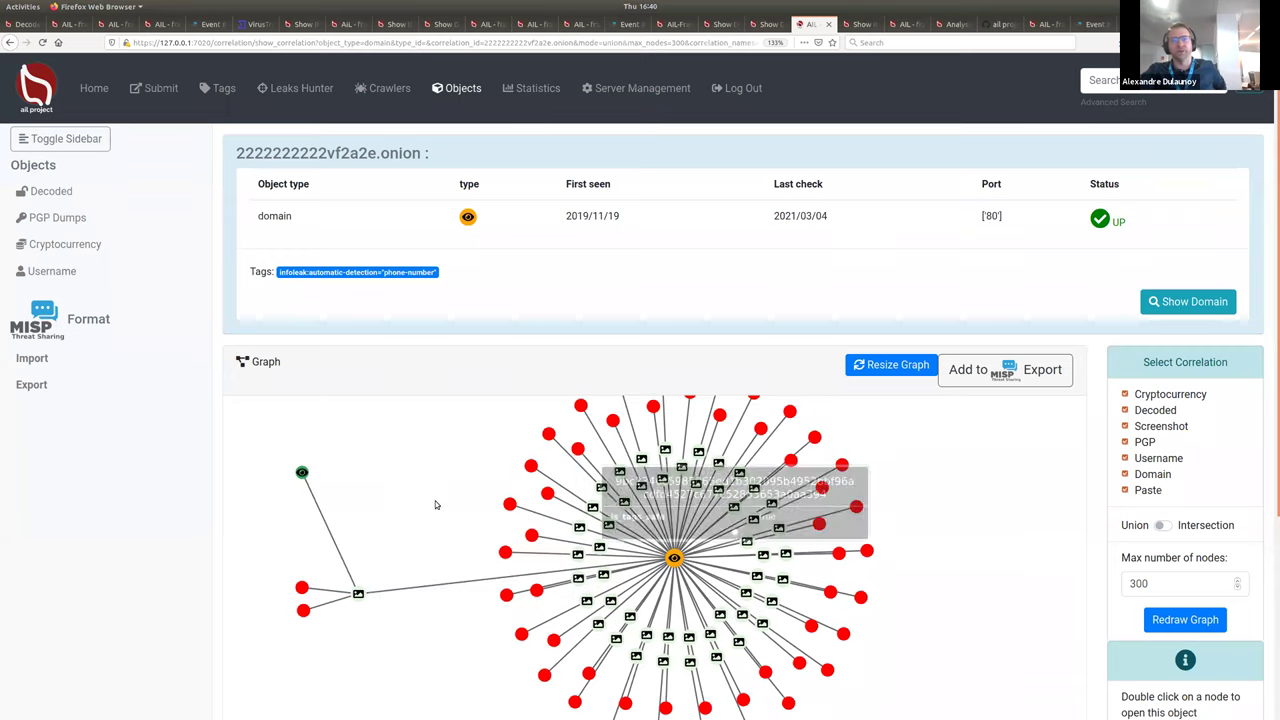
pyautogui.moveTo(363, 594)
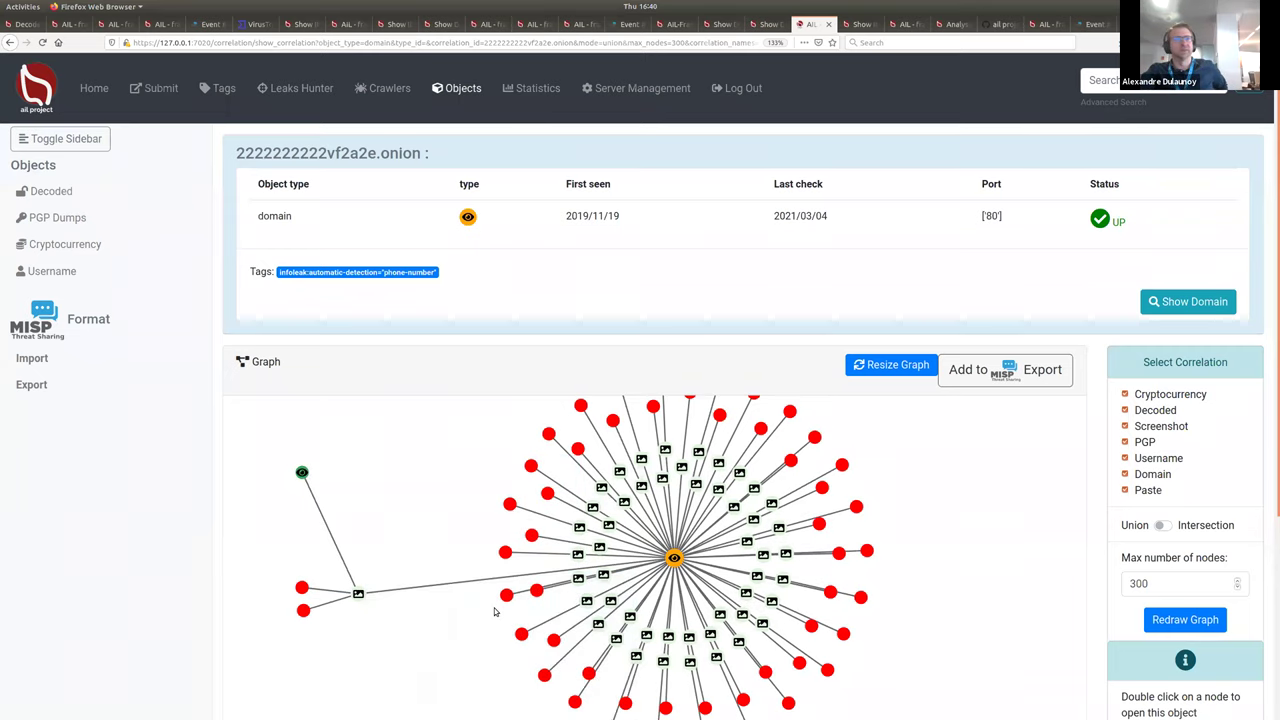
pyautogui.moveTo(530, 447)
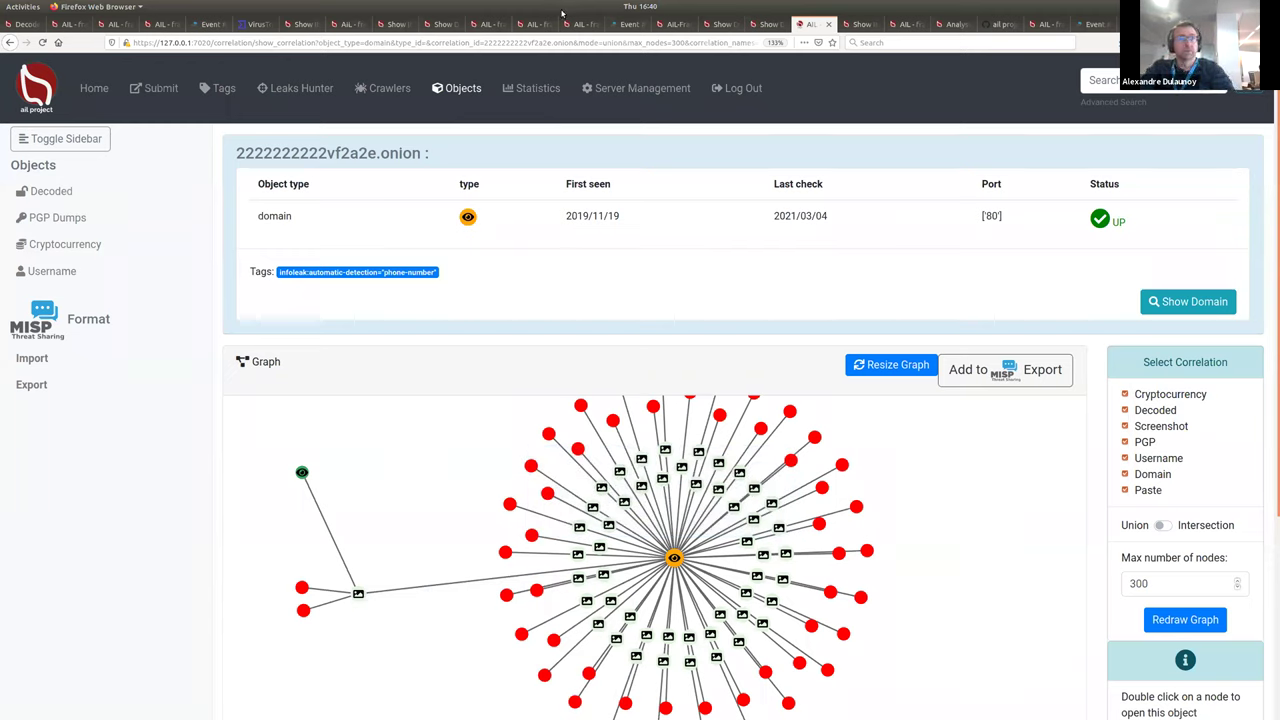
# Step: Switch to the Document Viewer, look through the slides from "Correlations and relationship" past "Example: Dashboard", and return to AIL in Firefox
pyautogui.hotkey('alt', 'Tab')
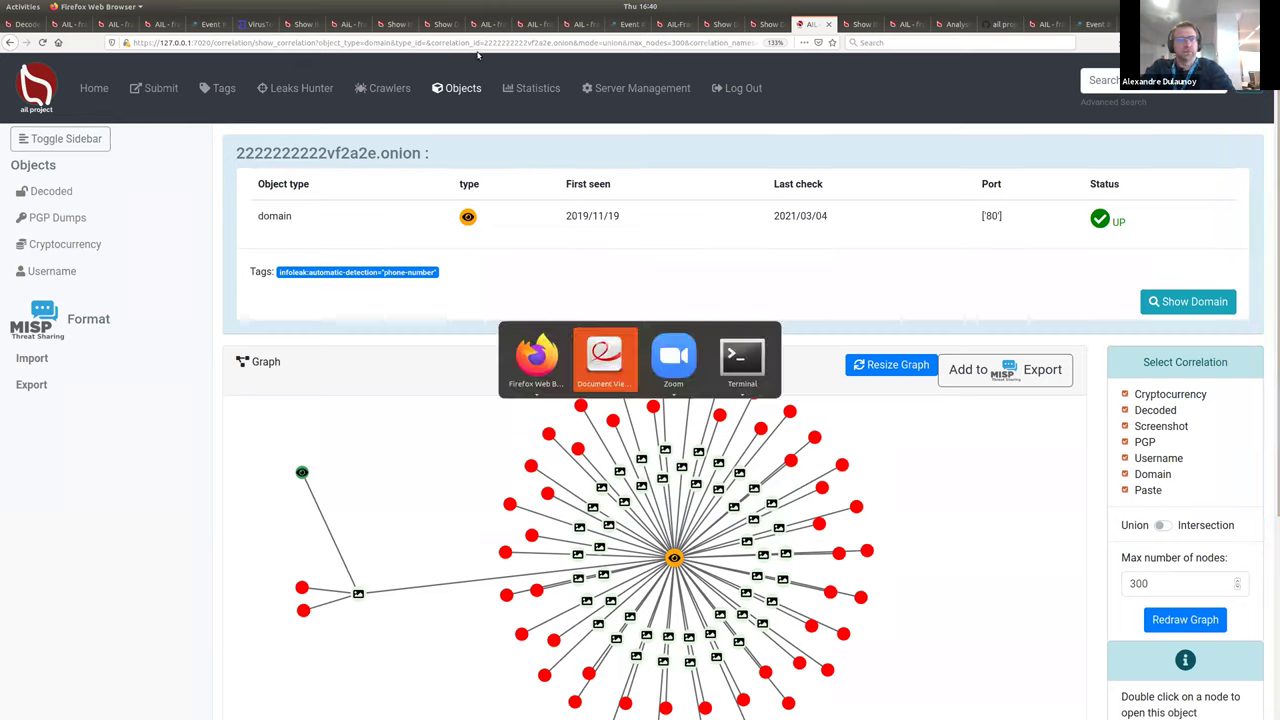
pyautogui.scroll(-15, 750, 332)
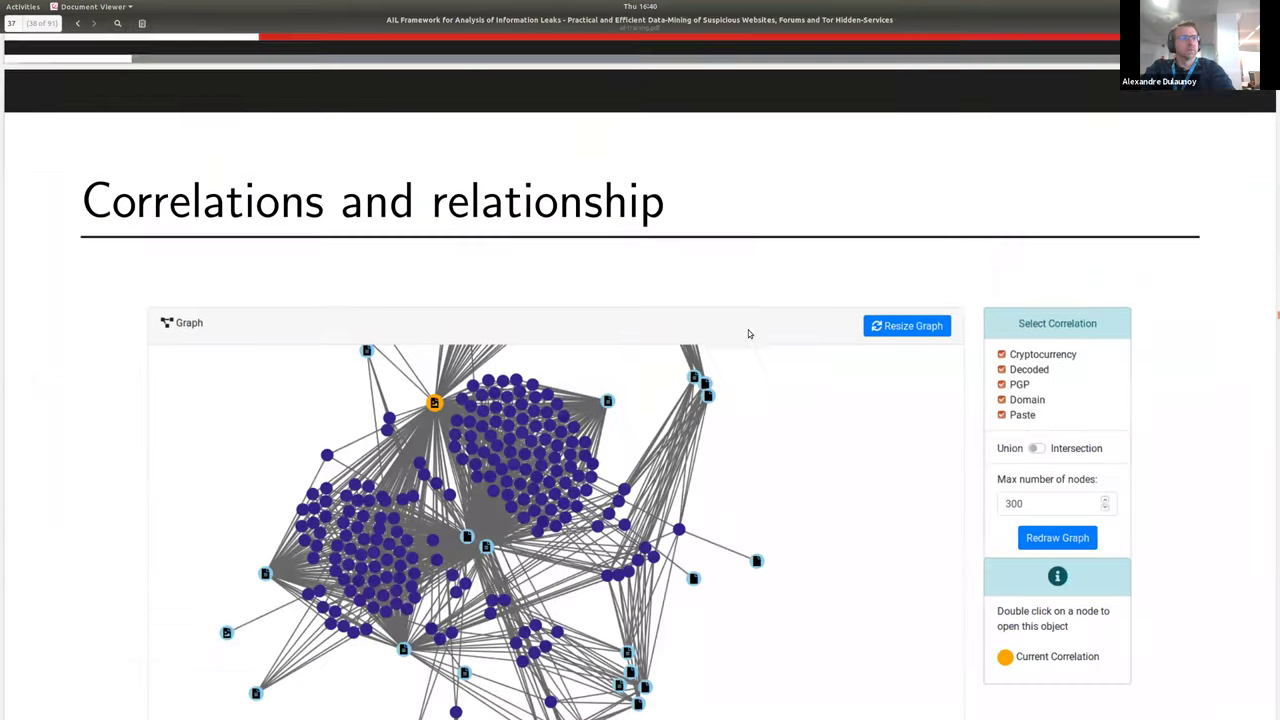
pyautogui.scroll(-10, 751, 330)
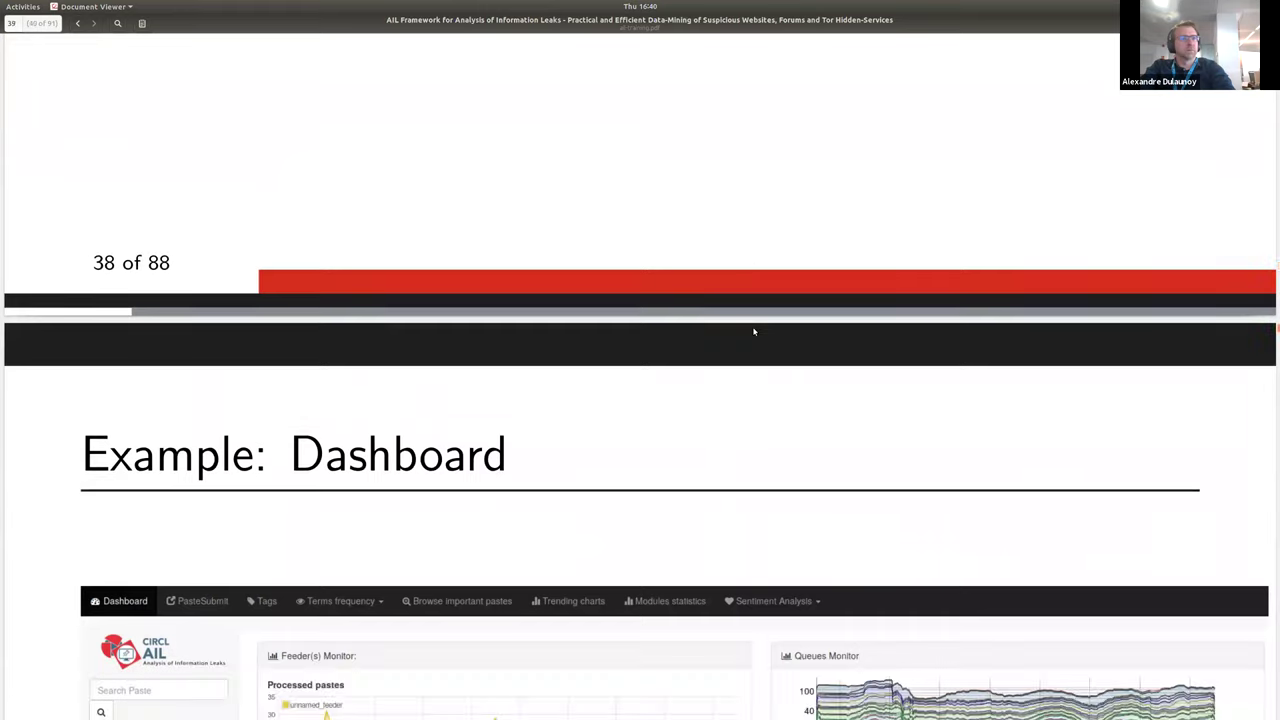
pyautogui.scroll(-4, 752, 330)
pyautogui.hotkey('alt', 'Tab')
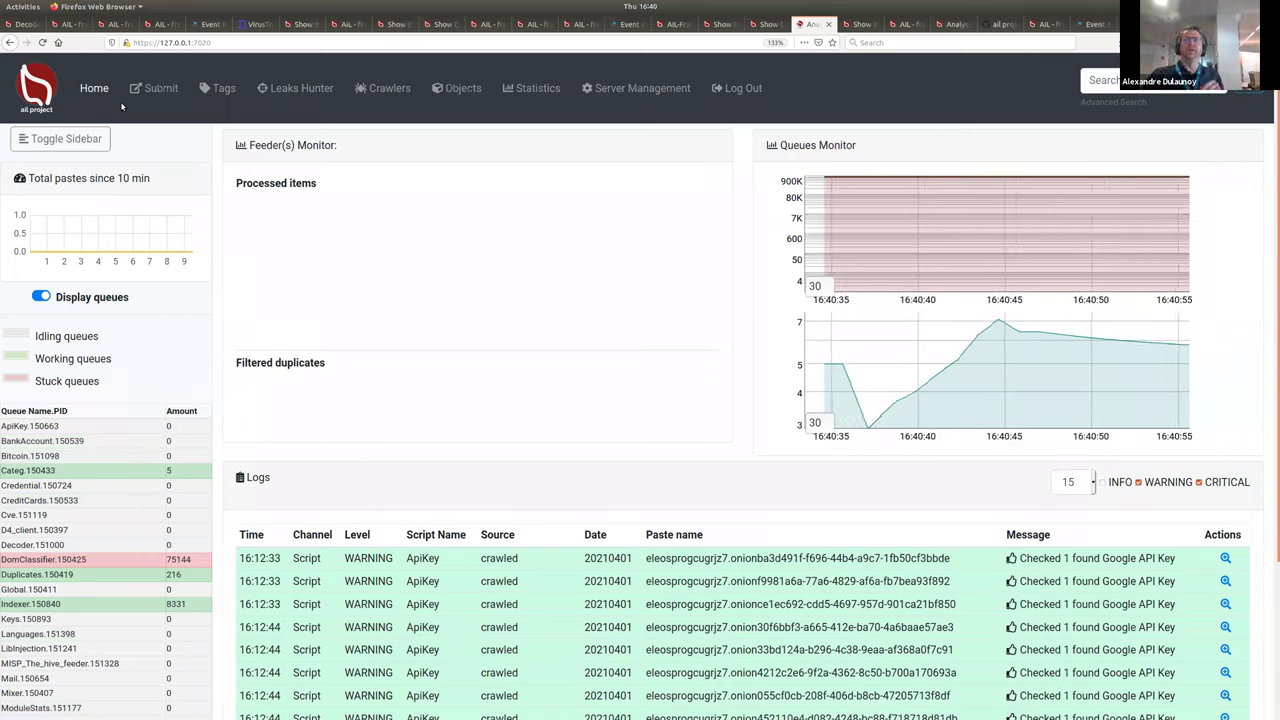
# Step: Open the t.co_T3bSlmH3FU credential item with 124 credentials from the dashboard's logs and review its content
pyautogui.scroll(-1, 1272, 207)
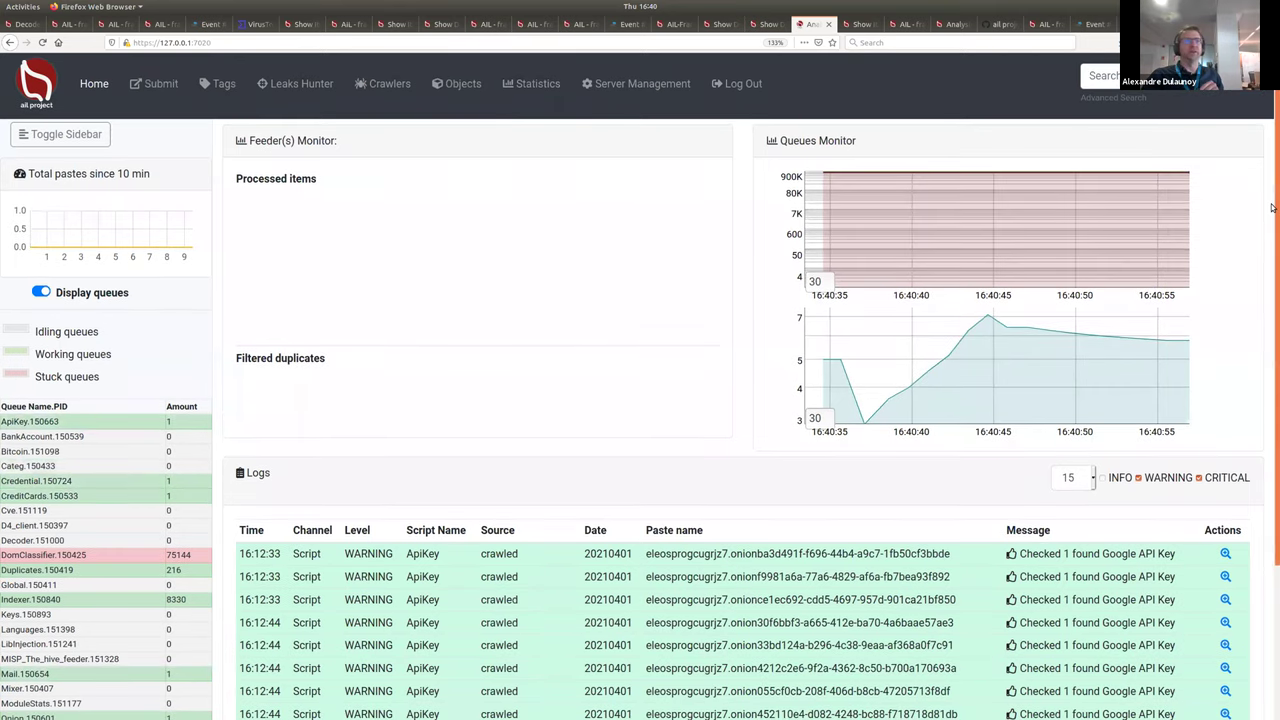
pyautogui.scroll(-3, 1272, 207)
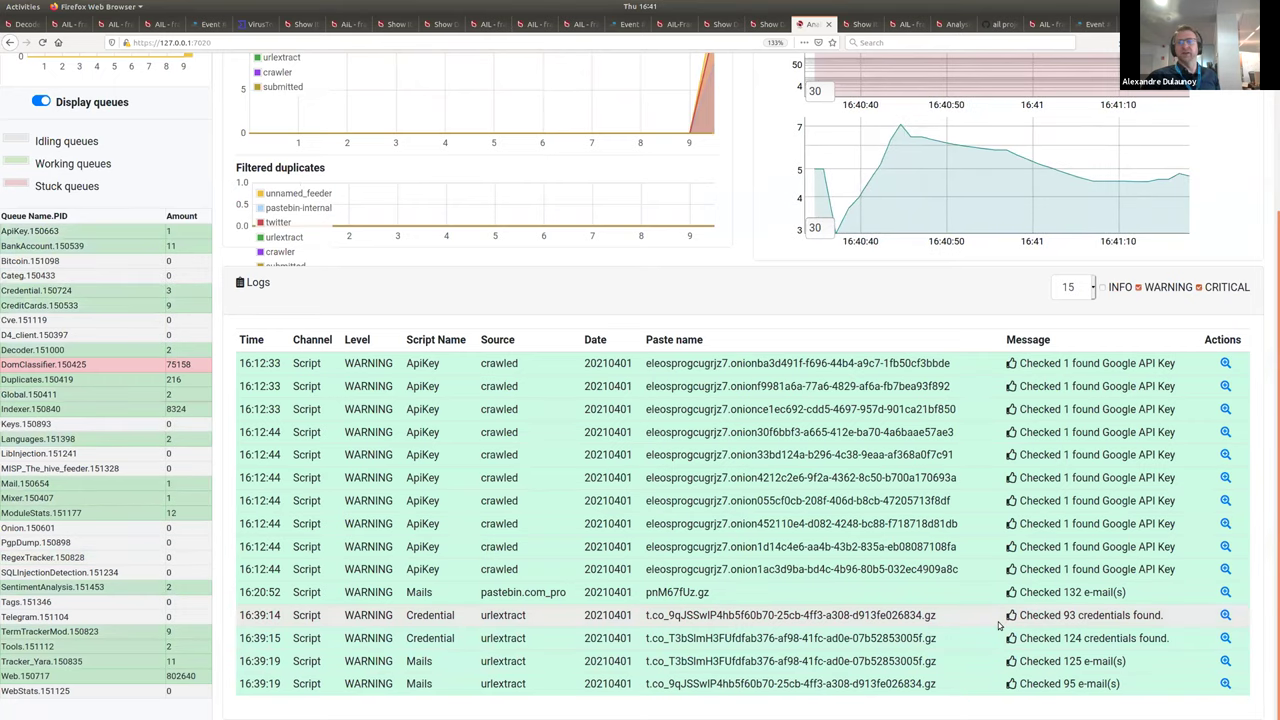
pyautogui.click(1225, 638)
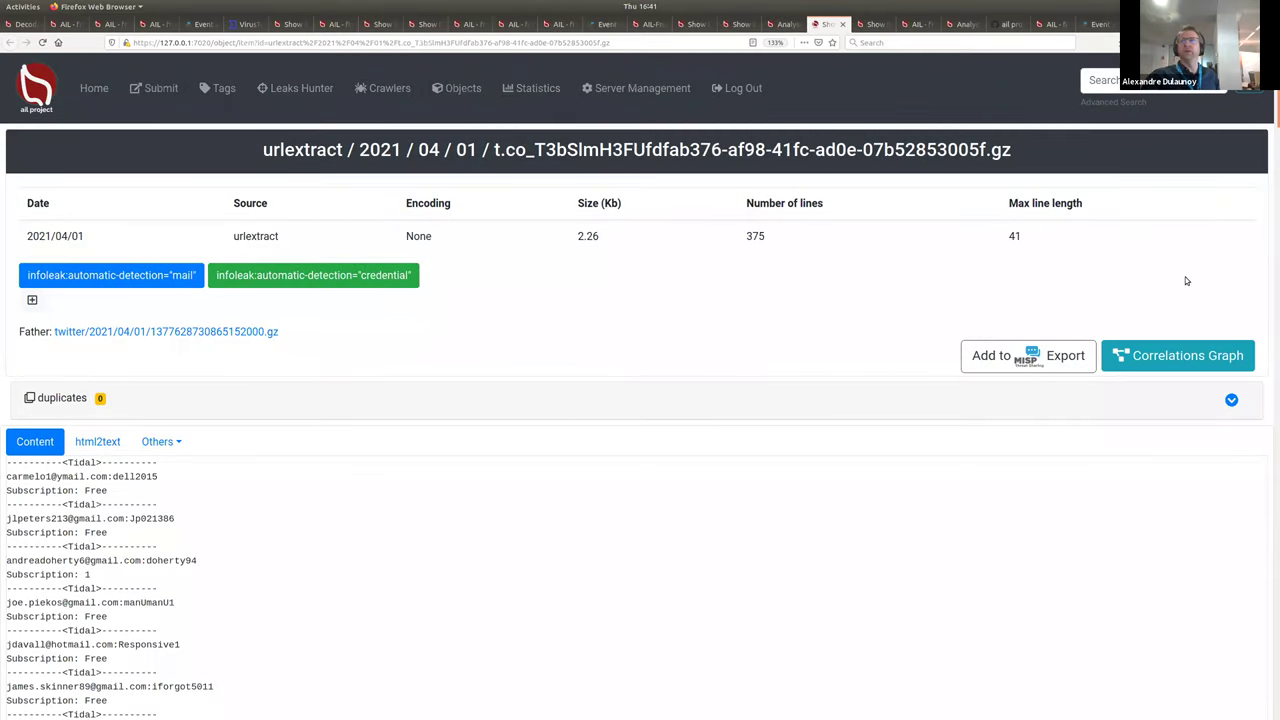
pyautogui.click(1273, 160)
pyautogui.scroll(10, 1117, 614)
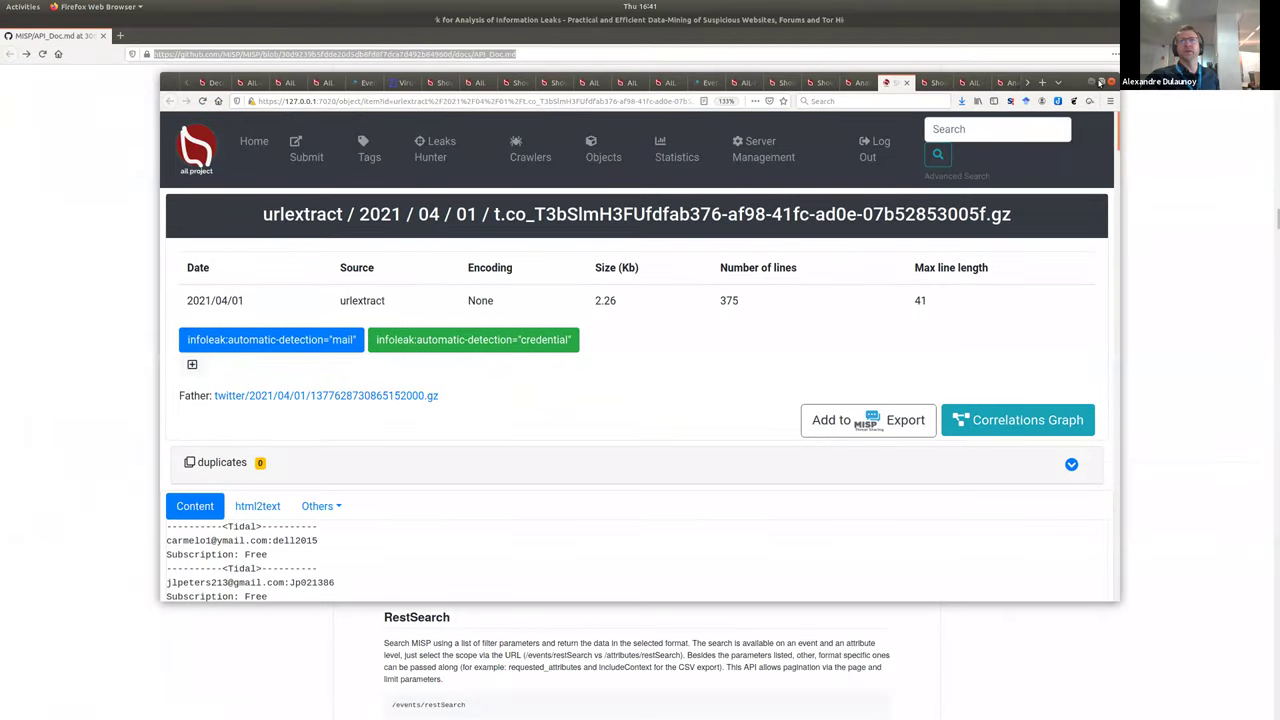
pyautogui.click(1100, 82)
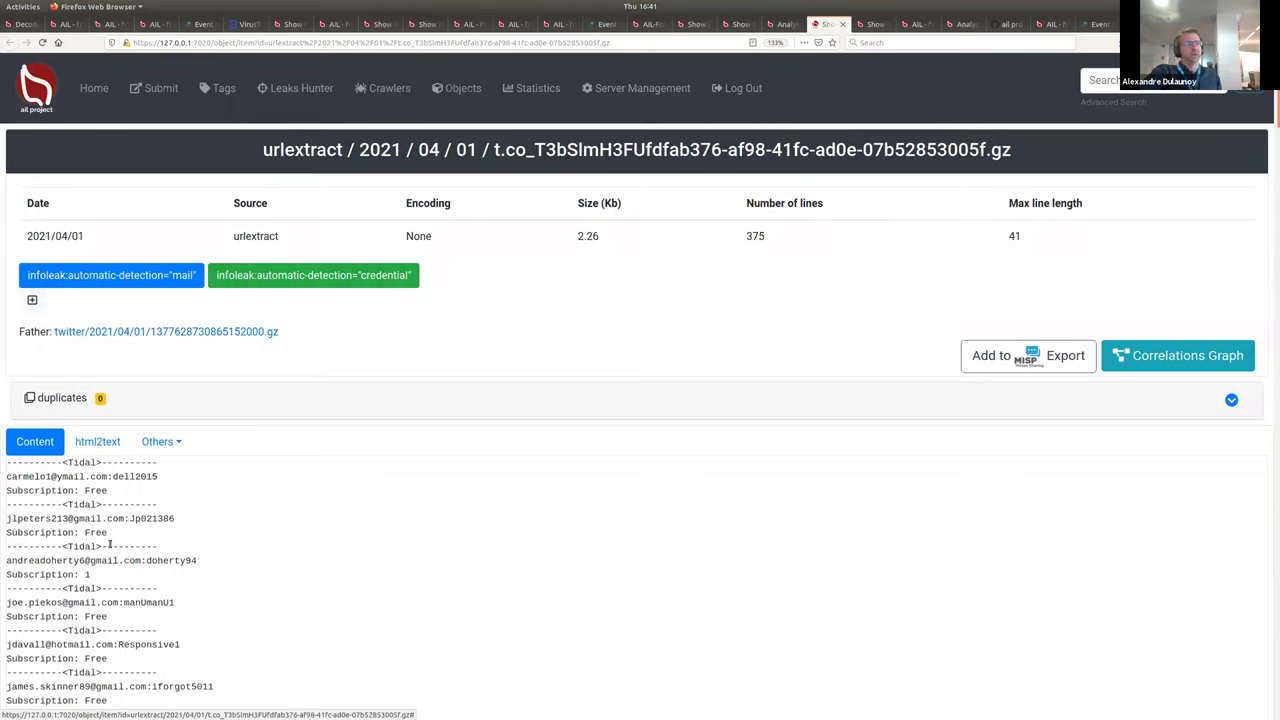
pyautogui.scroll(-5, 197, 530)
pyautogui.scroll(5, 218, 526)
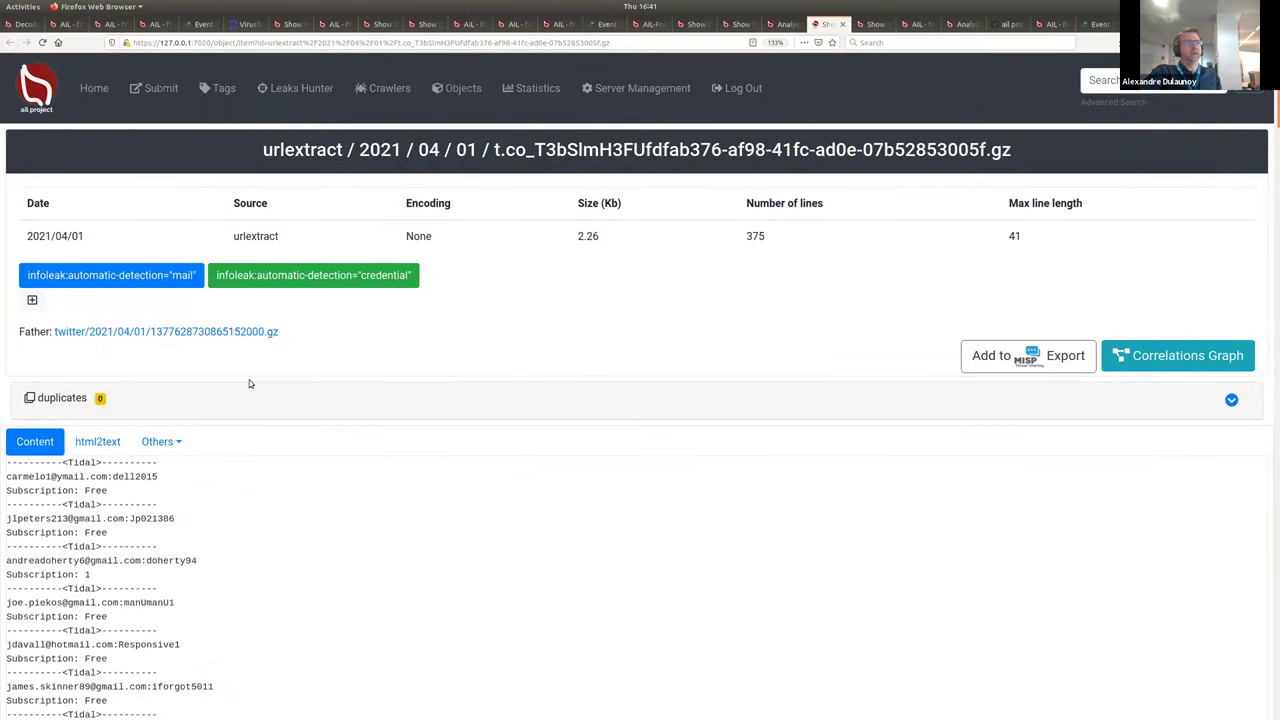
# Step: Open the item's father, twitter/2021/04/01/1377628730865152000.gz, in a new tab, view its content, and close it
pyautogui.rightClick(232, 334)
pyautogui.click(280, 338)
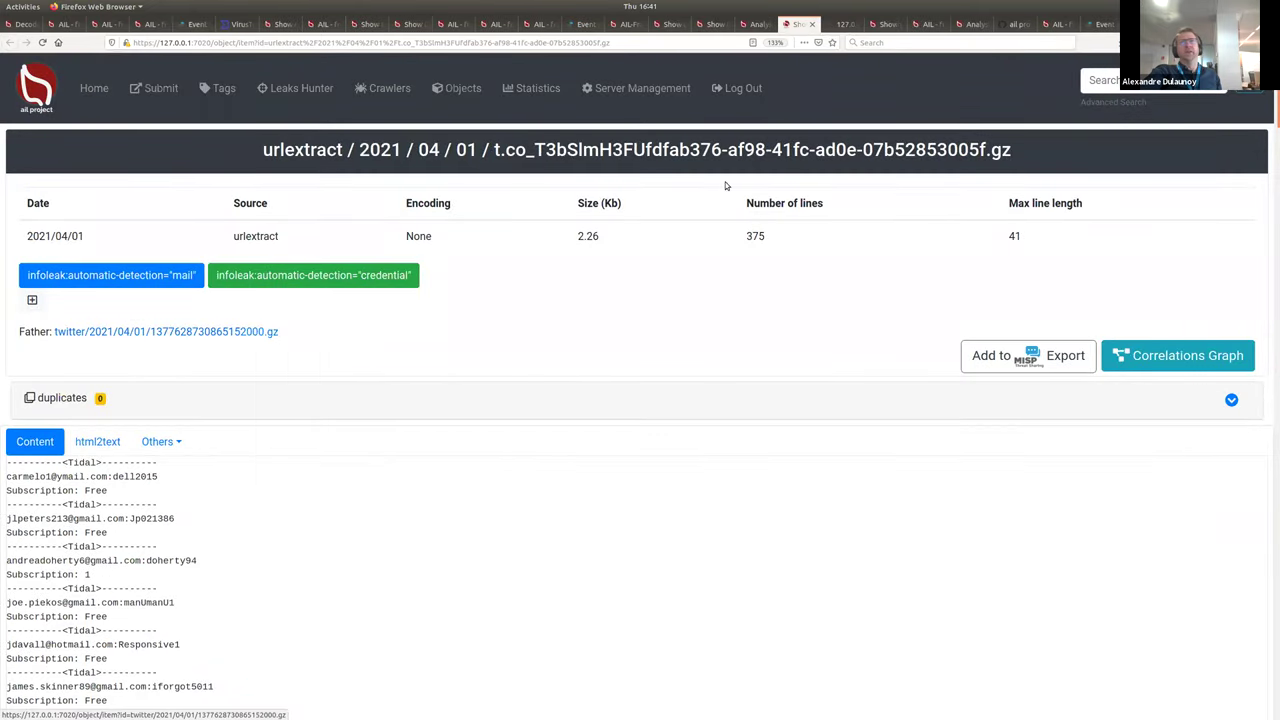
pyautogui.click(843, 28)
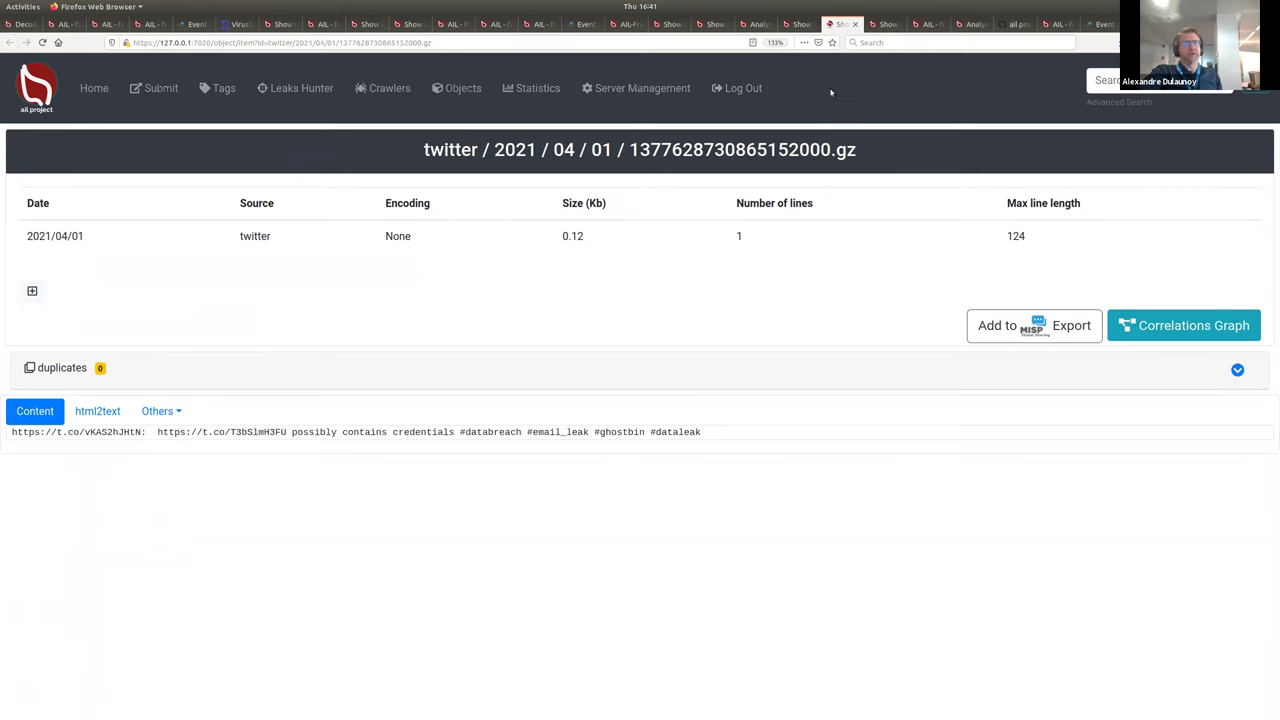
pyautogui.click(857, 25)
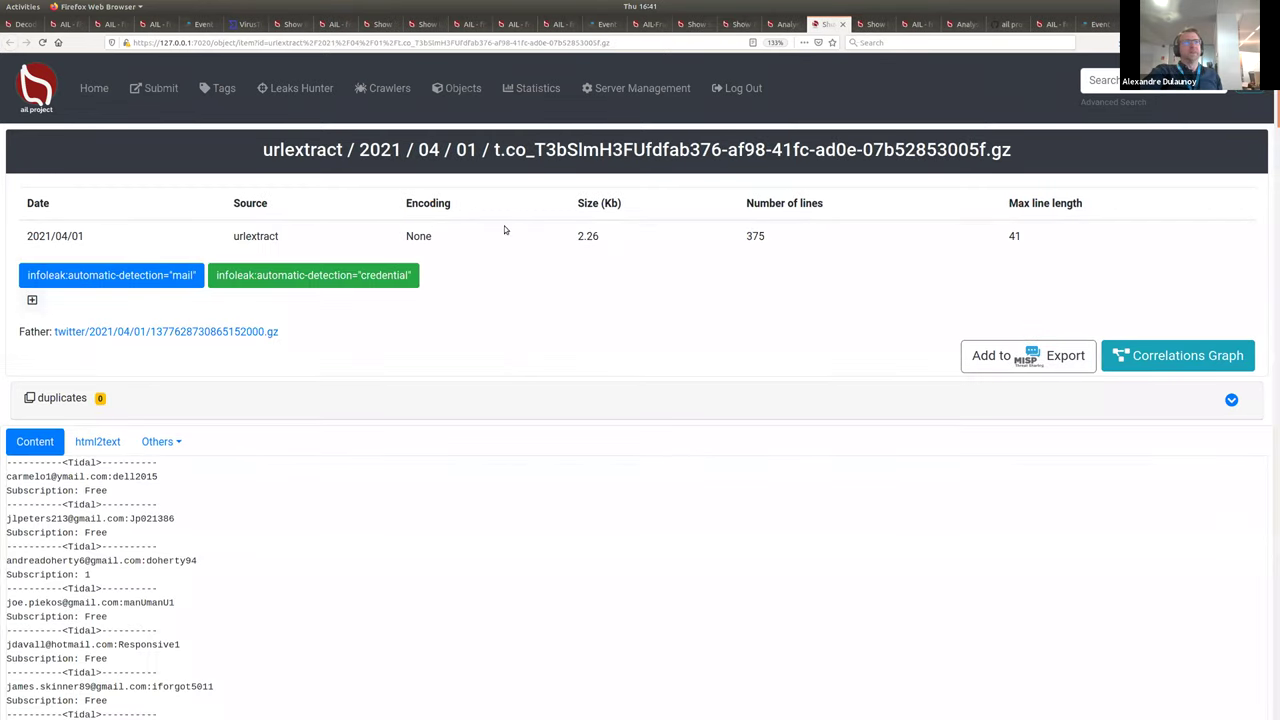
# Step: Return to the dashboard and examine the logs, the feeder and queues monitors, and the list of queue amounts
pyautogui.click(779, 30)
pyautogui.moveTo(1274, 220)
pyautogui.mouseDown()
pyautogui.moveTo(1272, 145)
pyautogui.moveTo(1273, 228)
pyautogui.mouseUp()
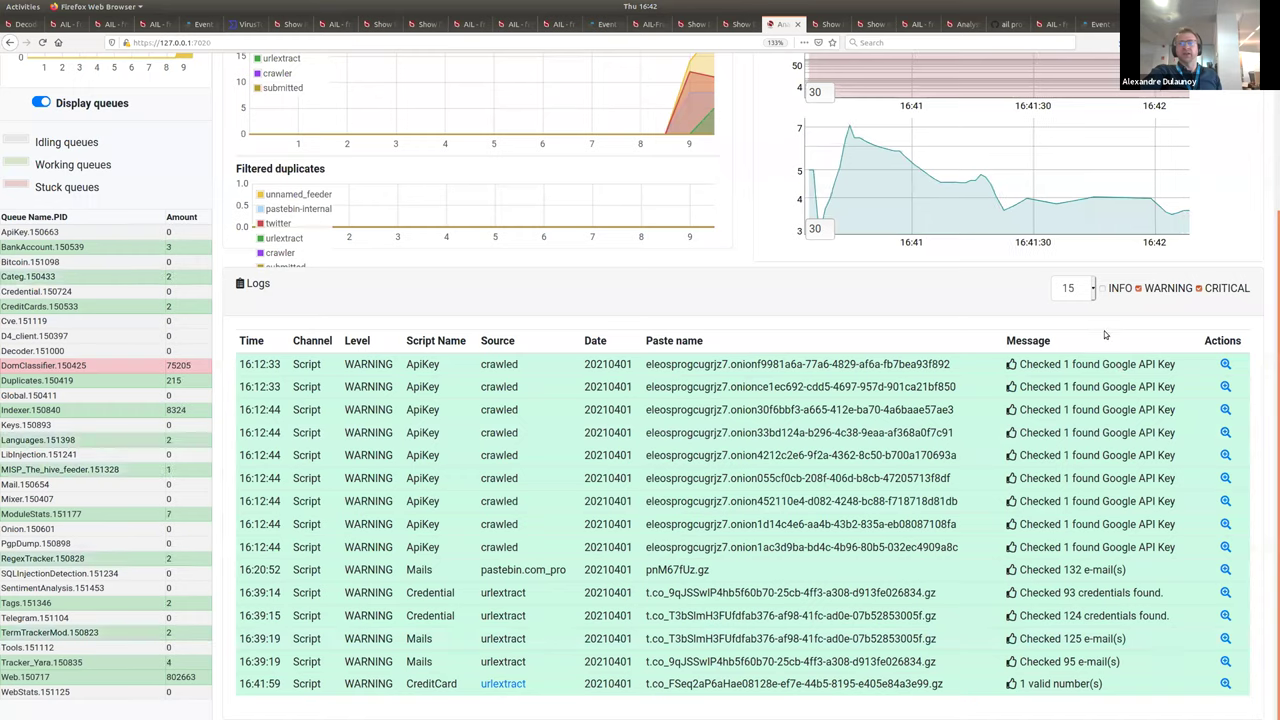
pyautogui.scroll(2, 612, 250)
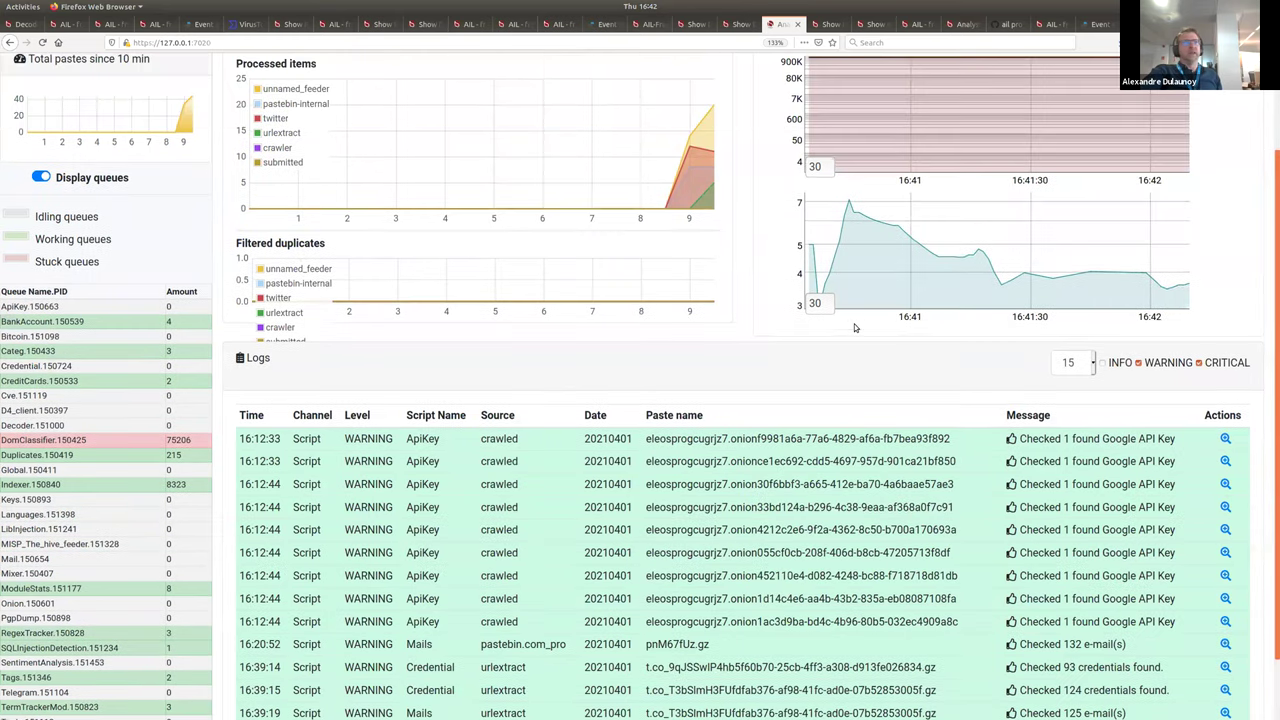
pyautogui.scroll(1, 500, 220)
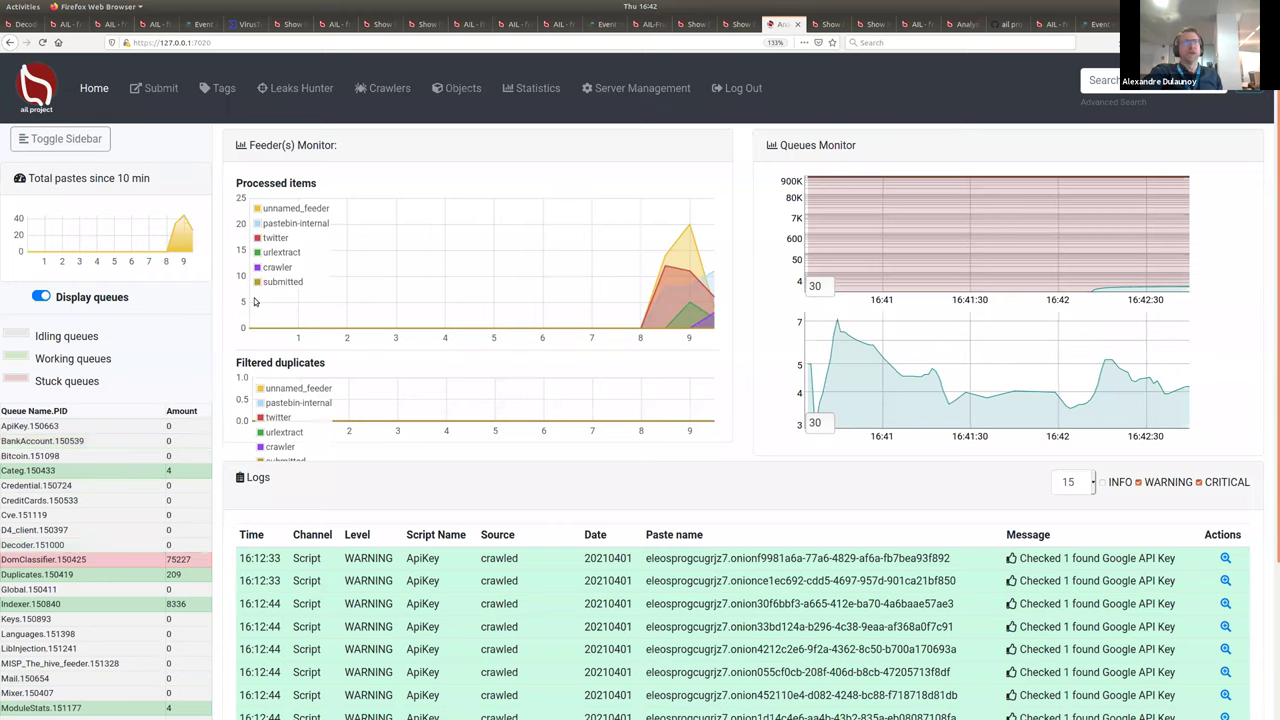
pyautogui.scroll(-3, 45, 226)
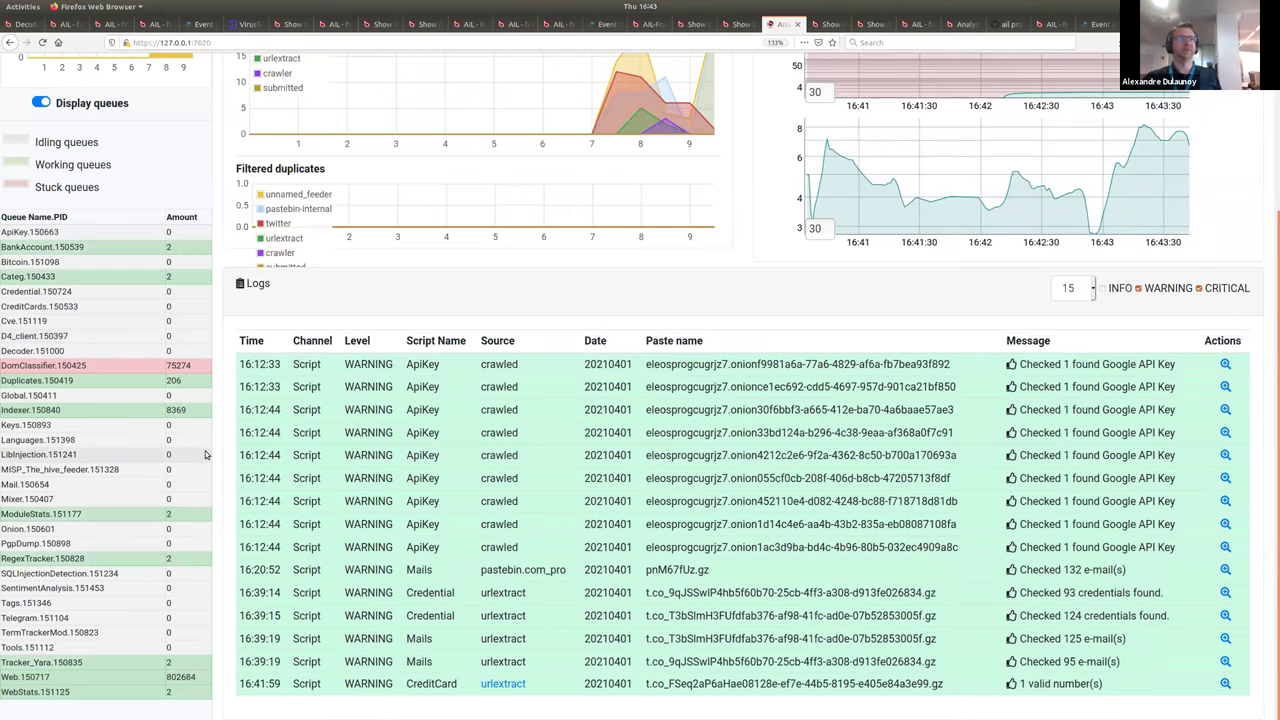
pyautogui.scroll(1, 198, 440)
pyautogui.scroll(3, 773, 393)
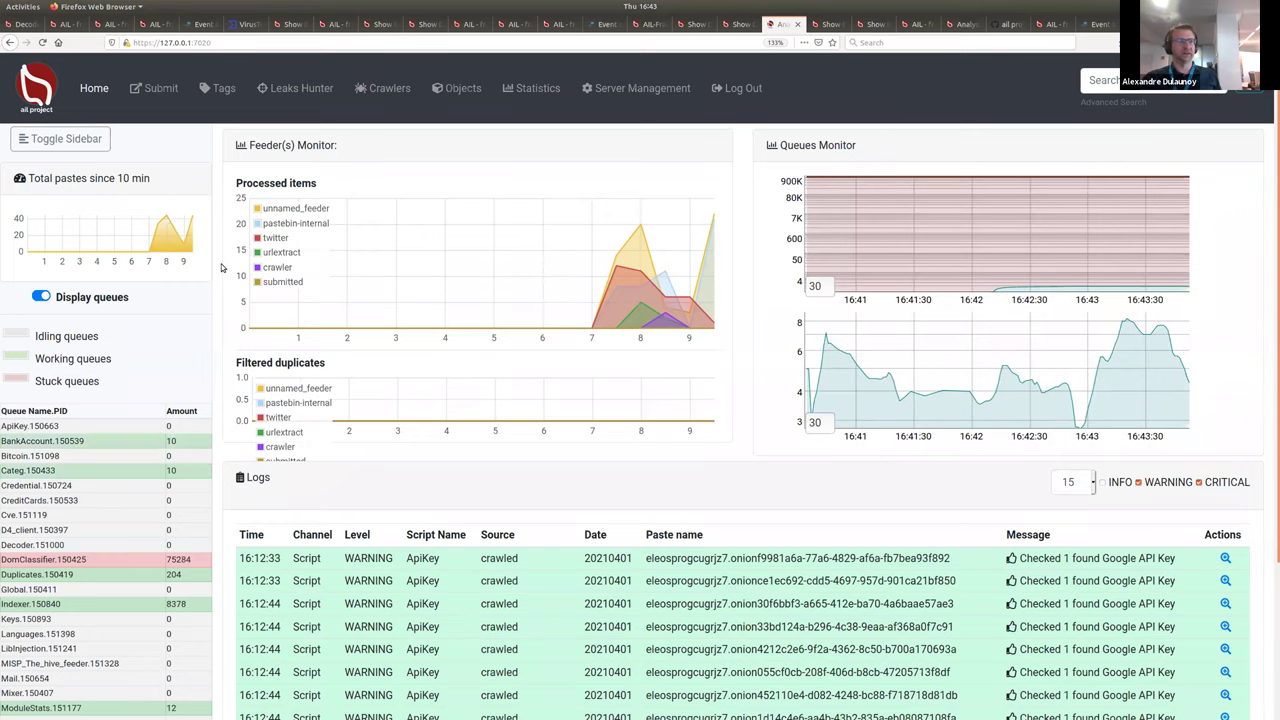
pyautogui.scroll(-2, 228, 276)
pyautogui.scroll(2, 228, 272)
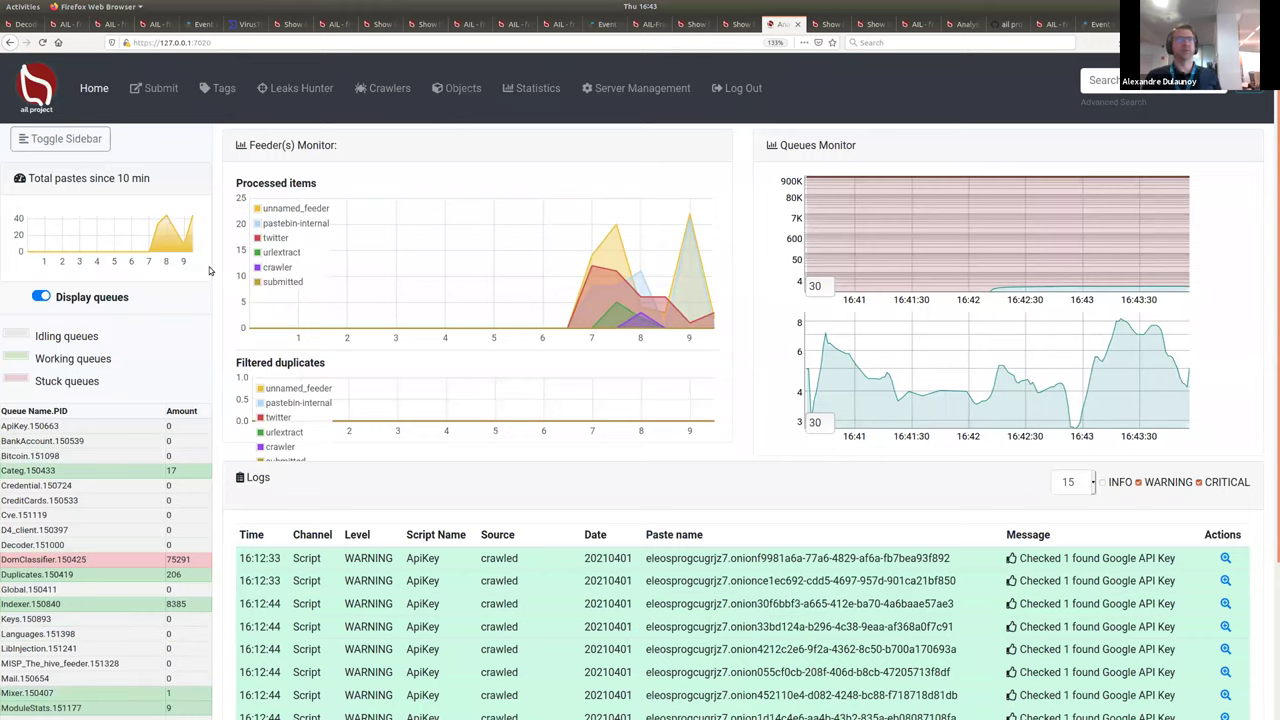
# Step: Open the item submission page and look at its file chooser, without selecting a file, and its text area
pyautogui.click(156, 90)
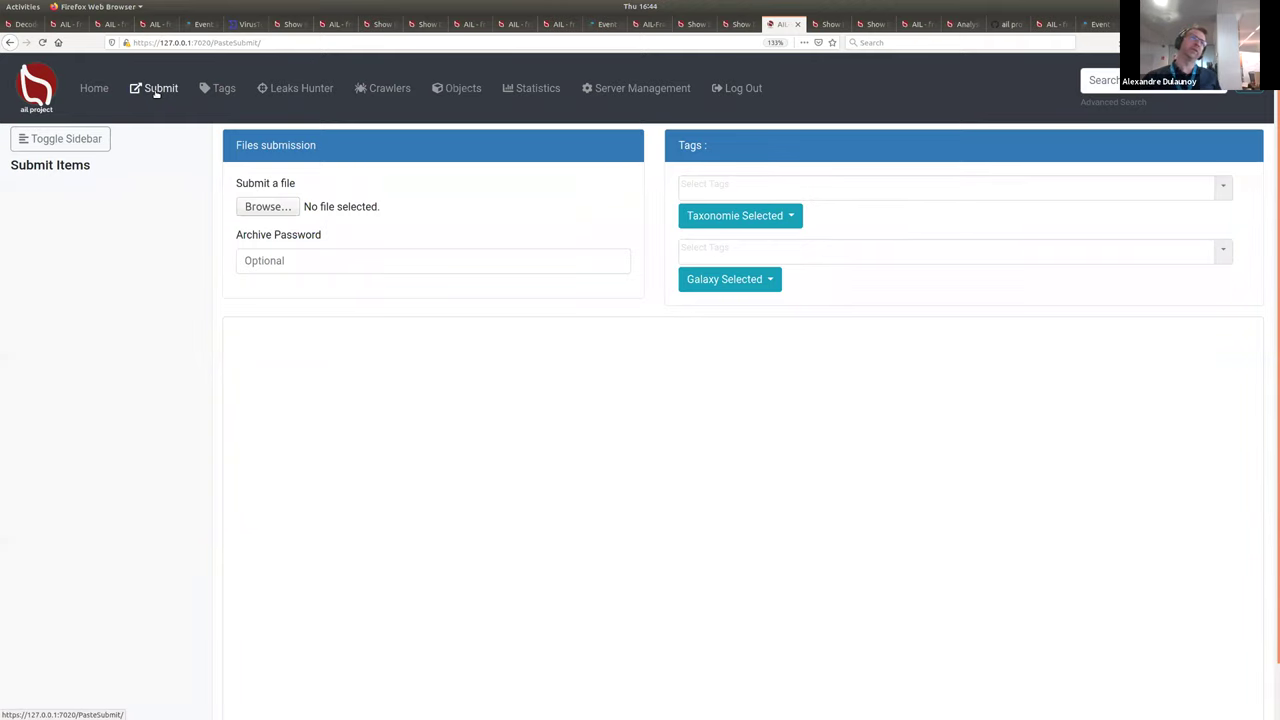
pyautogui.click(284, 208)
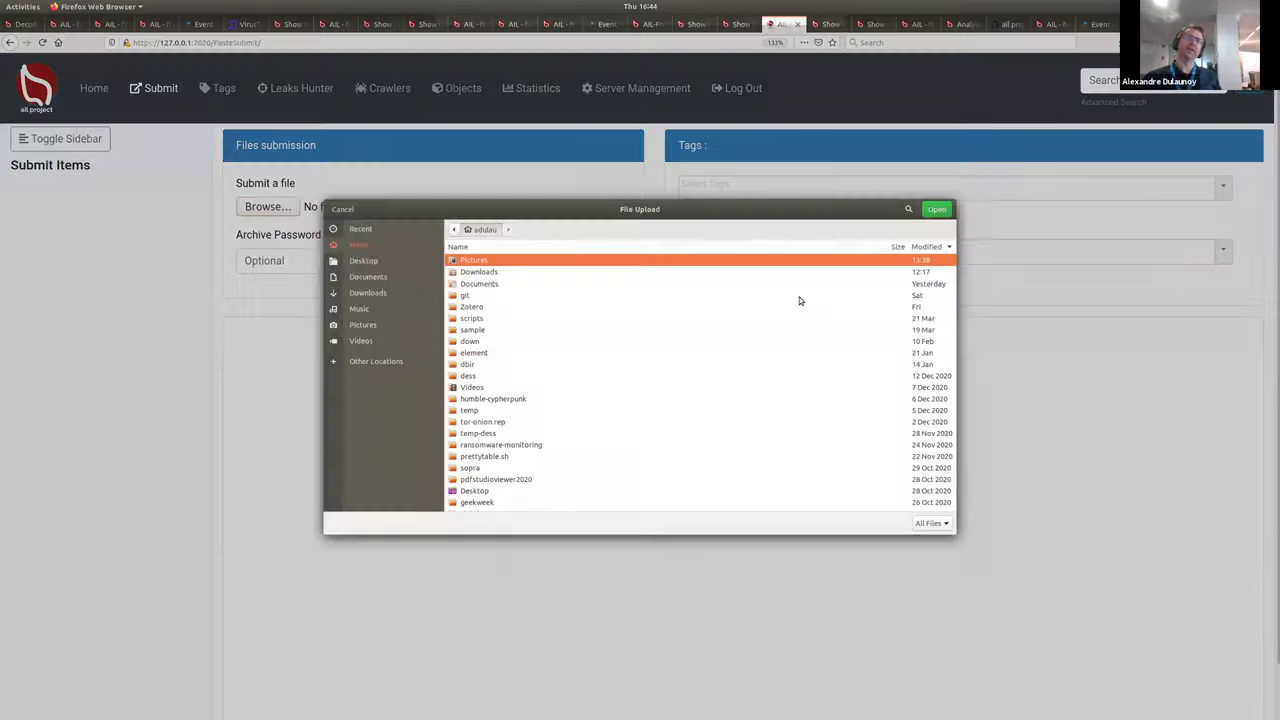
pyautogui.click(343, 208)
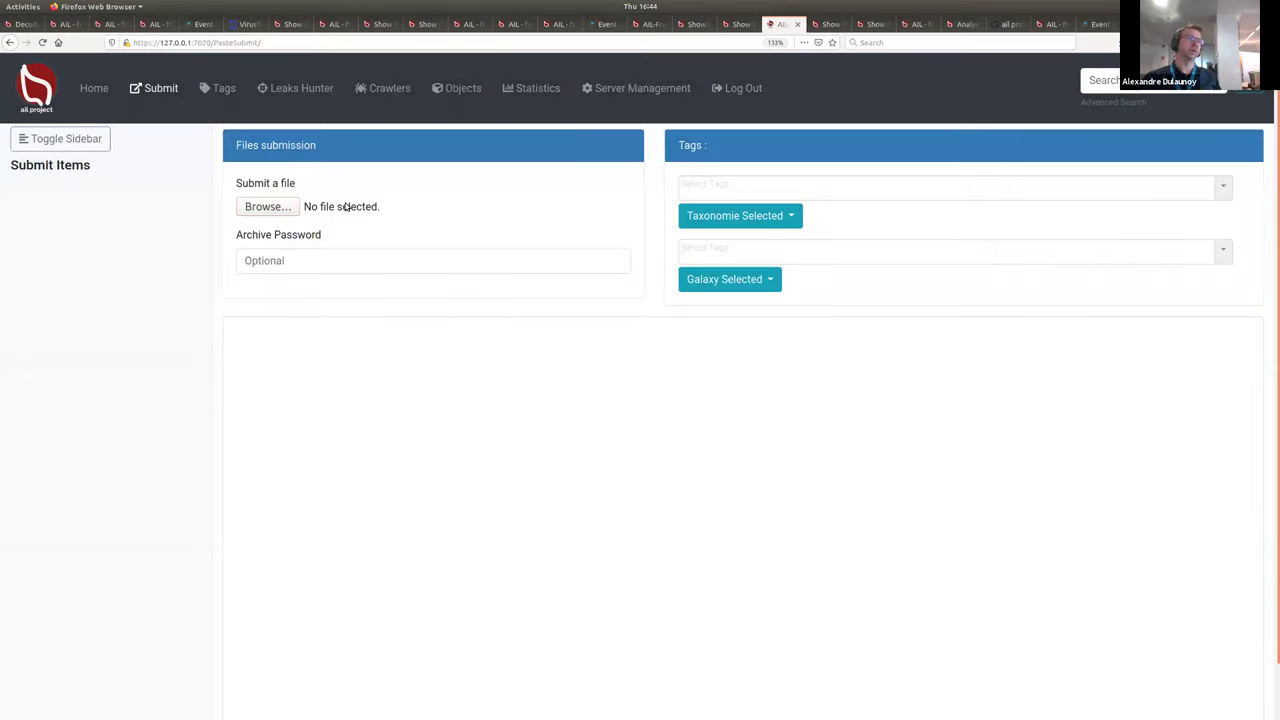
pyautogui.click(588, 461)
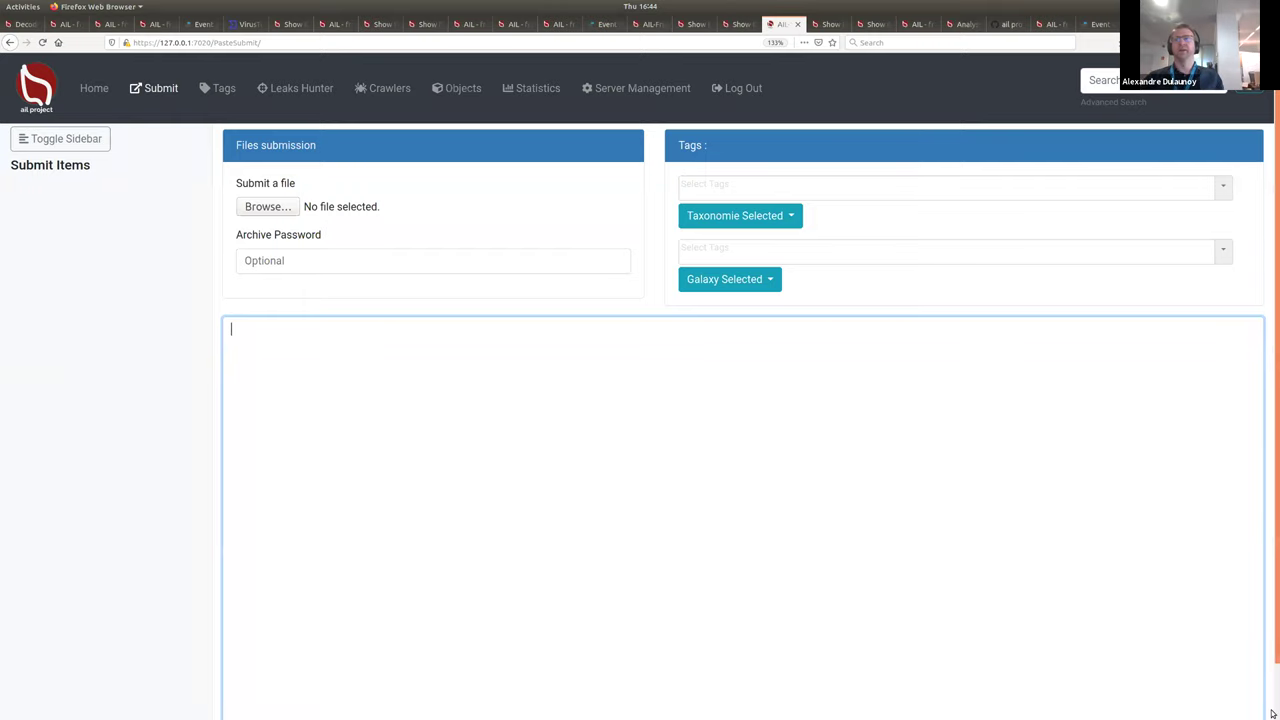
pyautogui.scroll(-1, 1274, 439)
pyautogui.scroll(1, 986, 471)
# Step: Tag the submission with adversary:infrastructure-action="monitoring-active" and misp-galaxy:threat-actor="Pacifier APT", and look over the rest of the form
pyautogui.click(1223, 188)
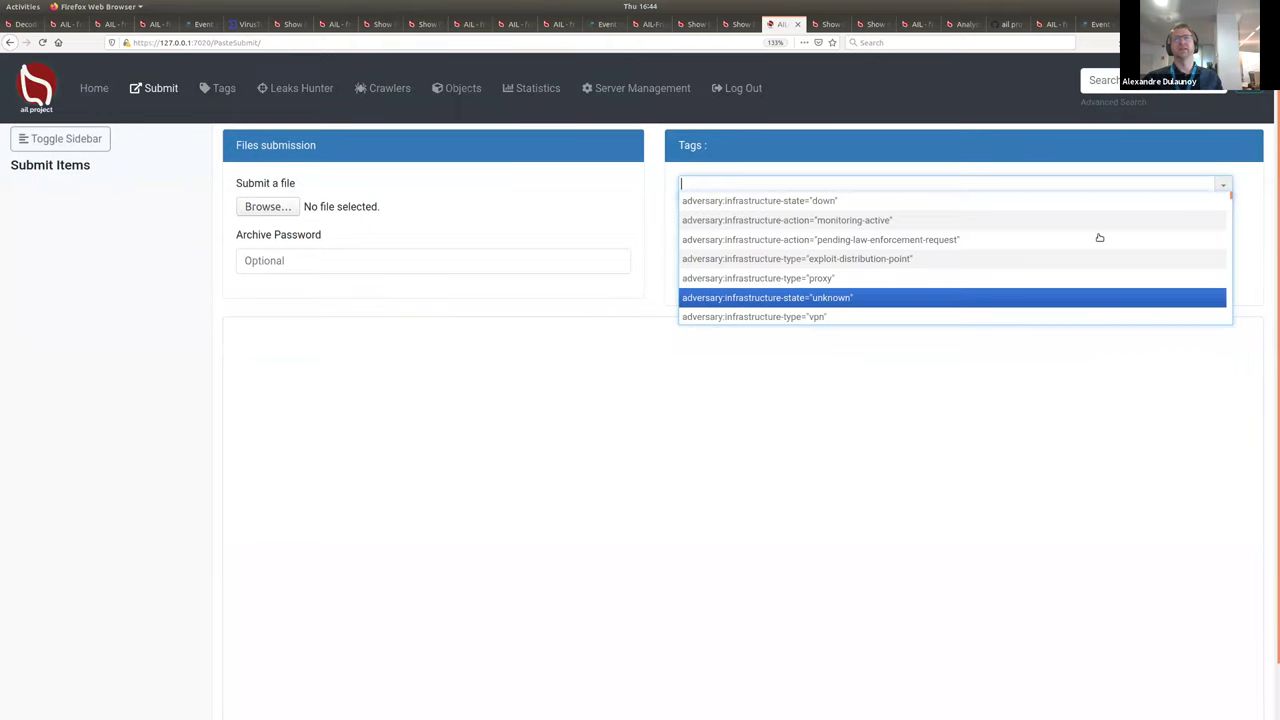
pyautogui.click(1060, 220)
pyautogui.click(1171, 158)
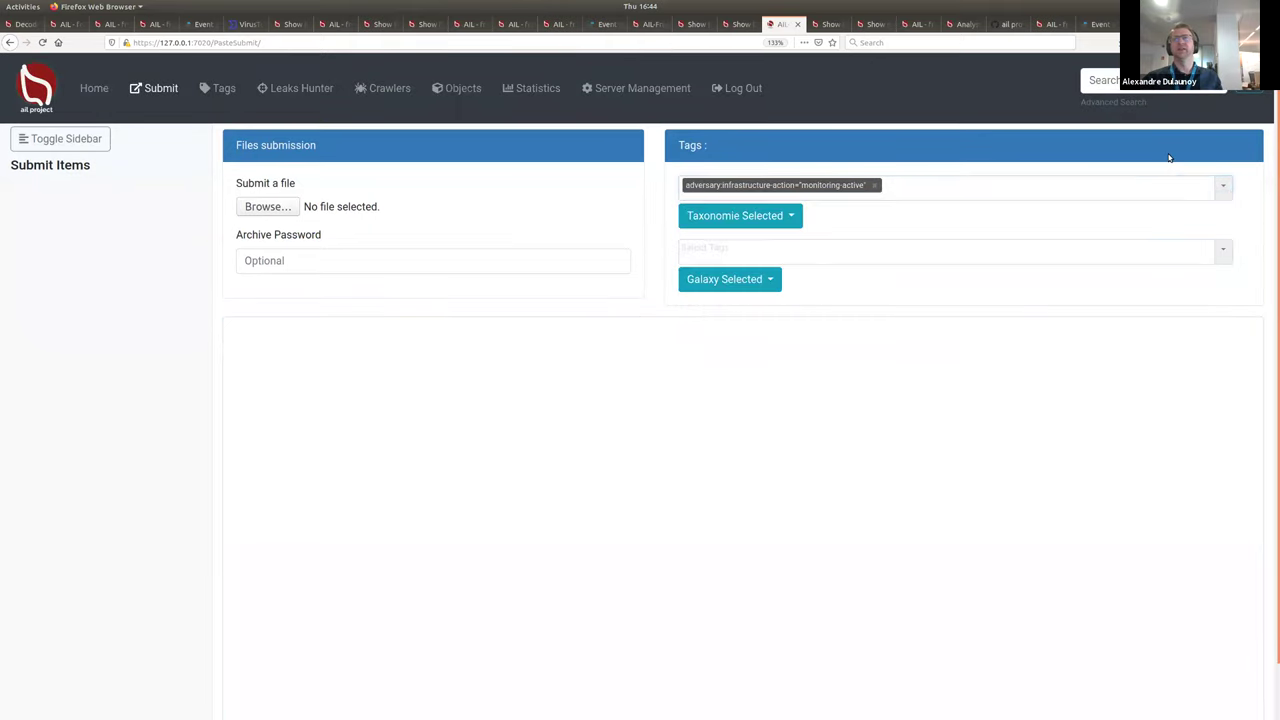
pyautogui.click(1224, 254)
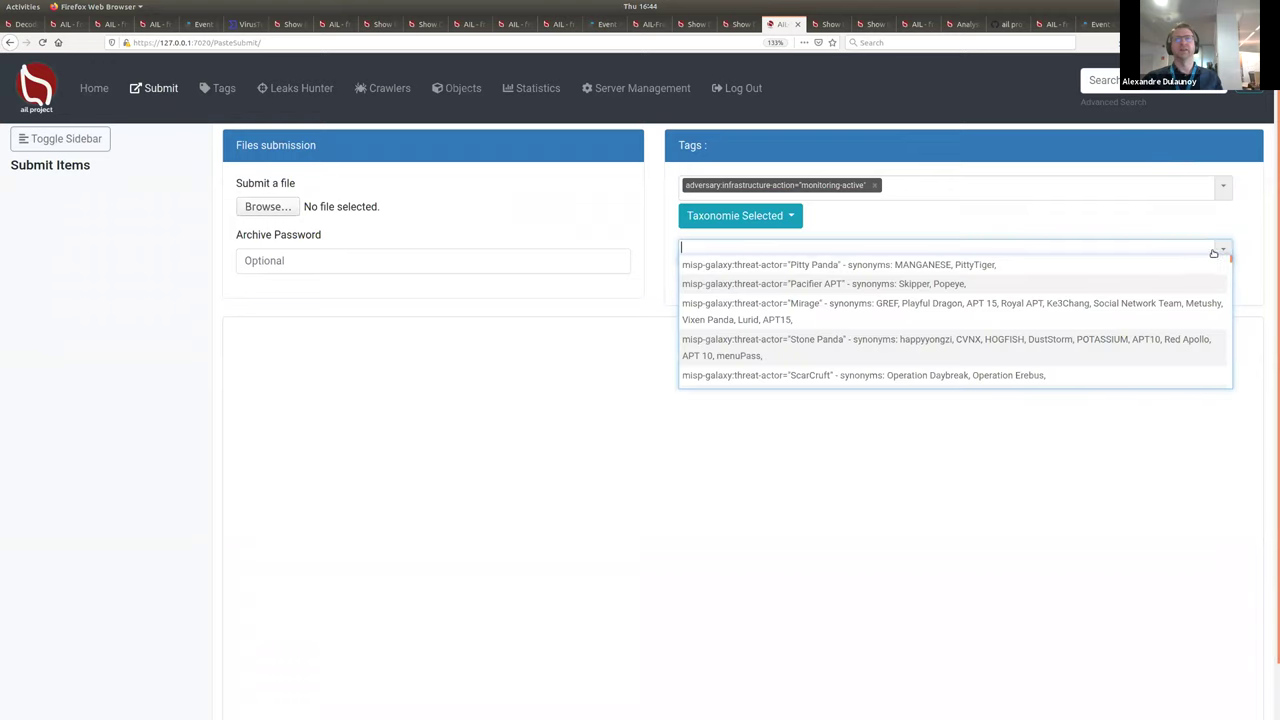
pyautogui.click(1046, 292)
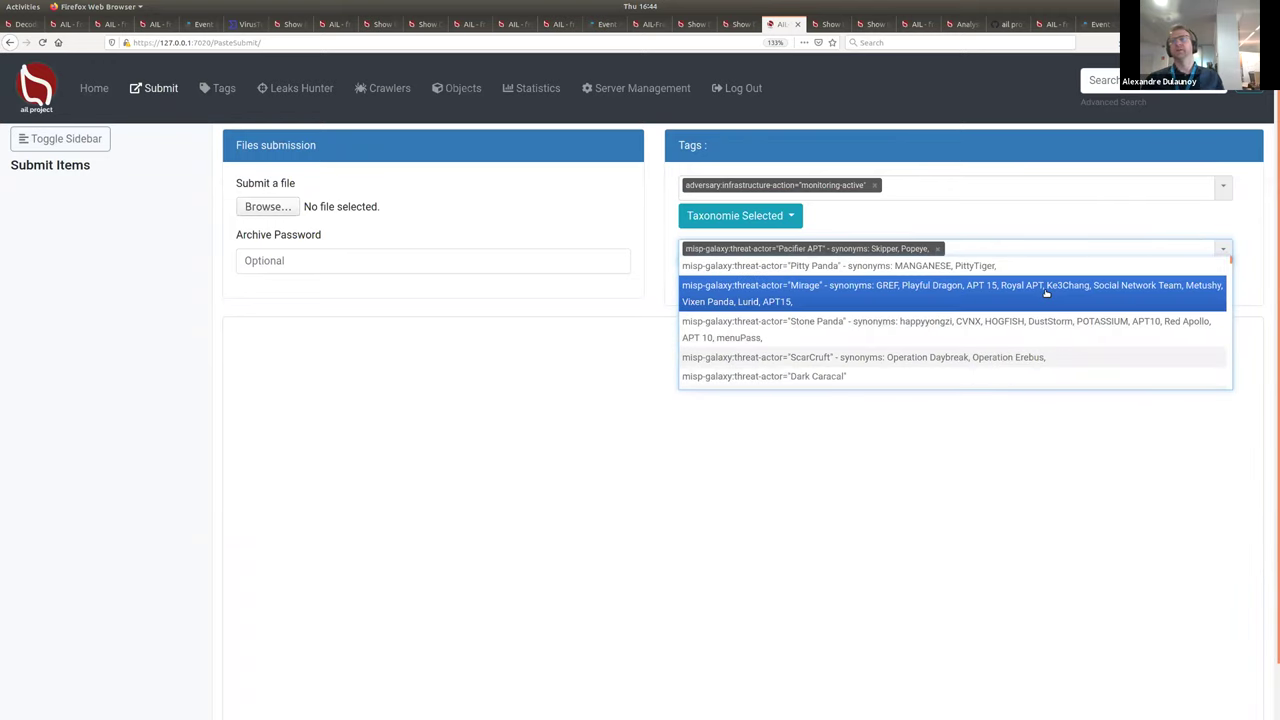
pyautogui.click(1064, 508)
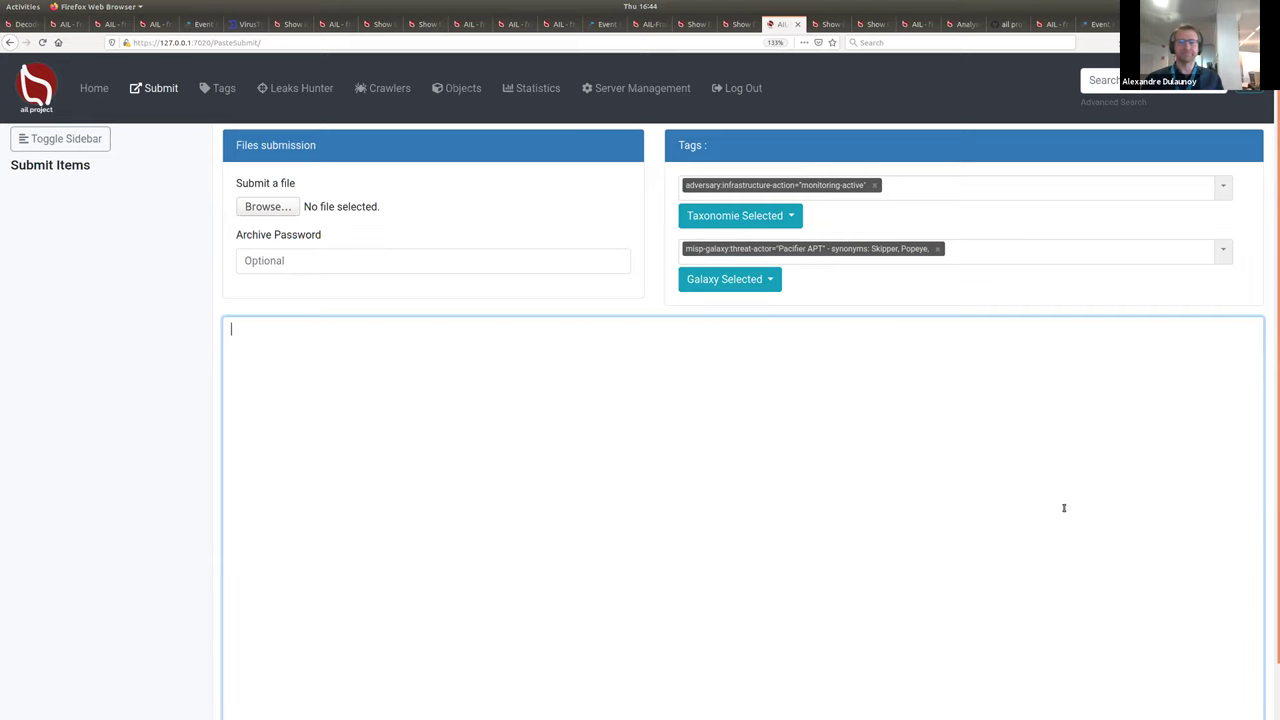
pyautogui.scroll(-1, 505, 340)
pyautogui.scroll(1, 480, 376)
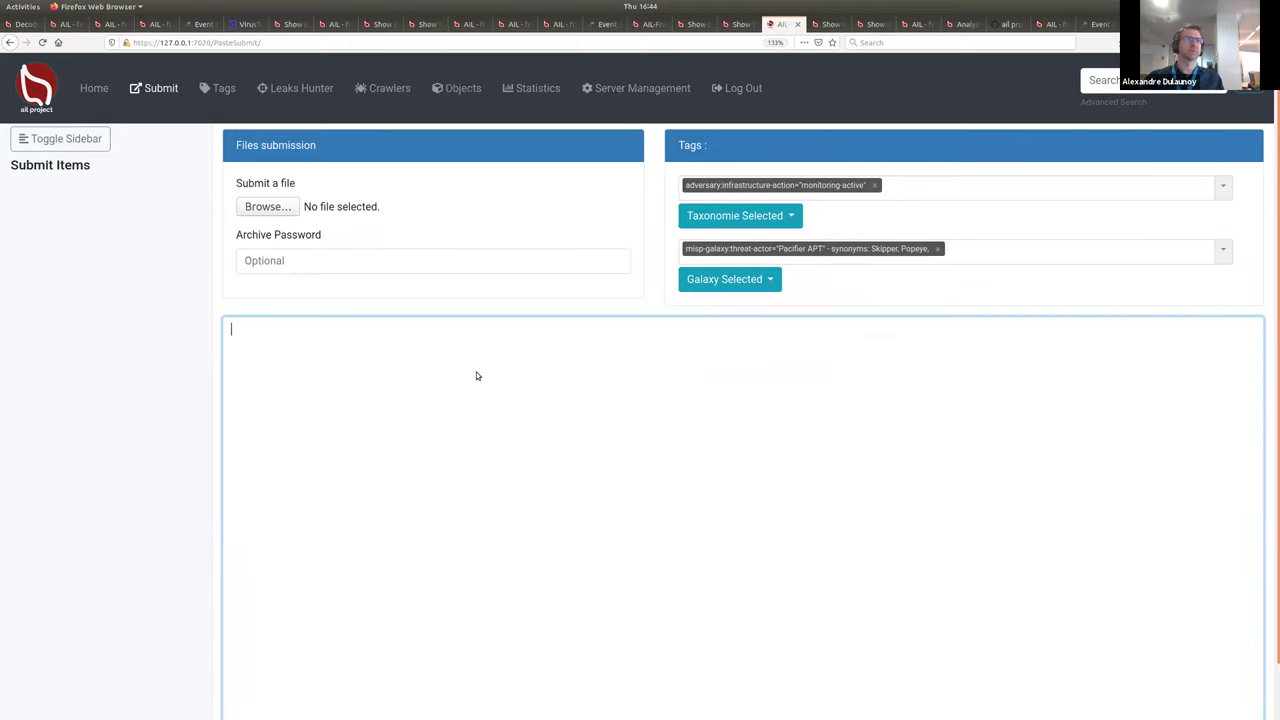
# Step: Run the quick tag search for credentials and browse through the result pages, ending on page 3
pyautogui.click(223, 89)
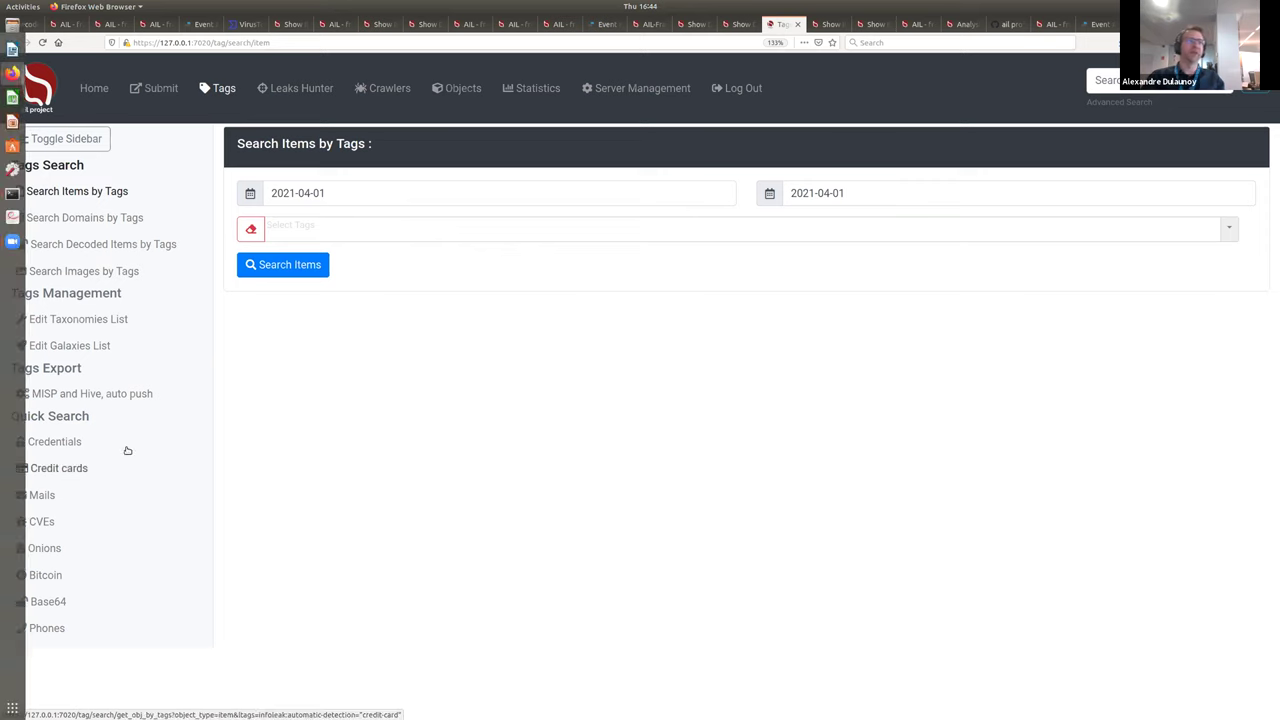
pyautogui.click(96, 441)
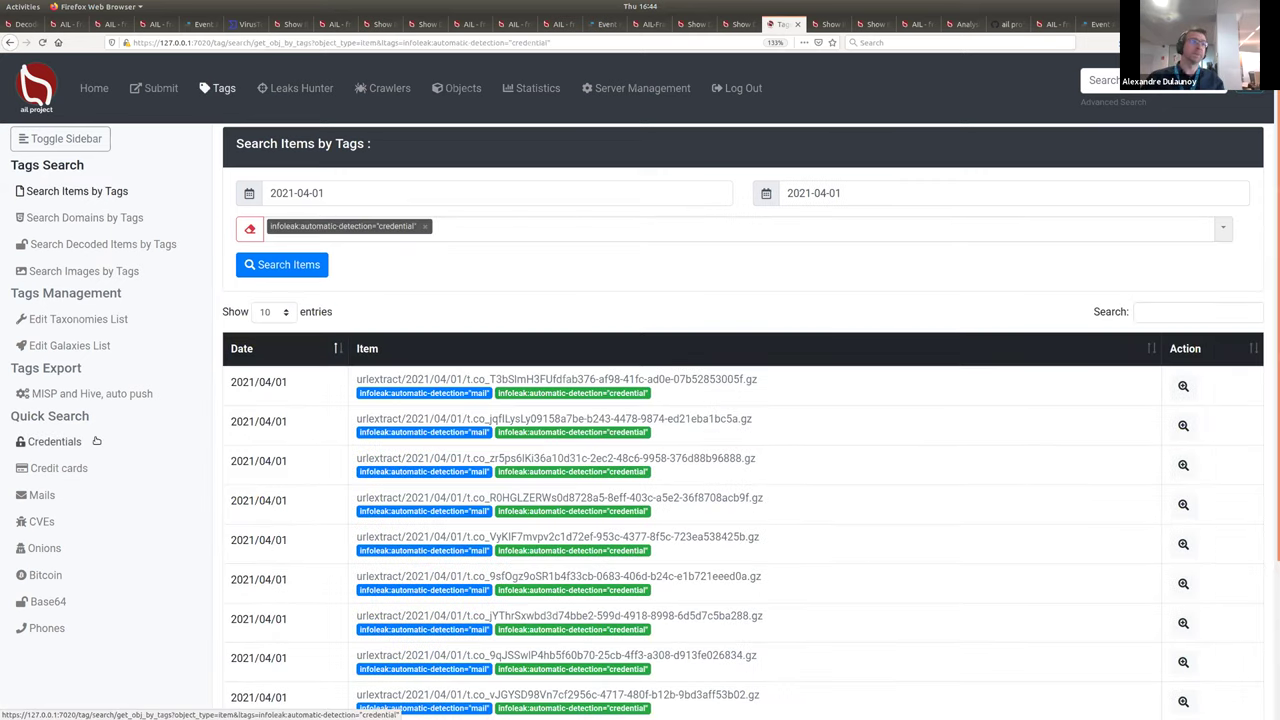
pyautogui.moveTo(1274, 242); pyautogui.dragTo(1272, 367)
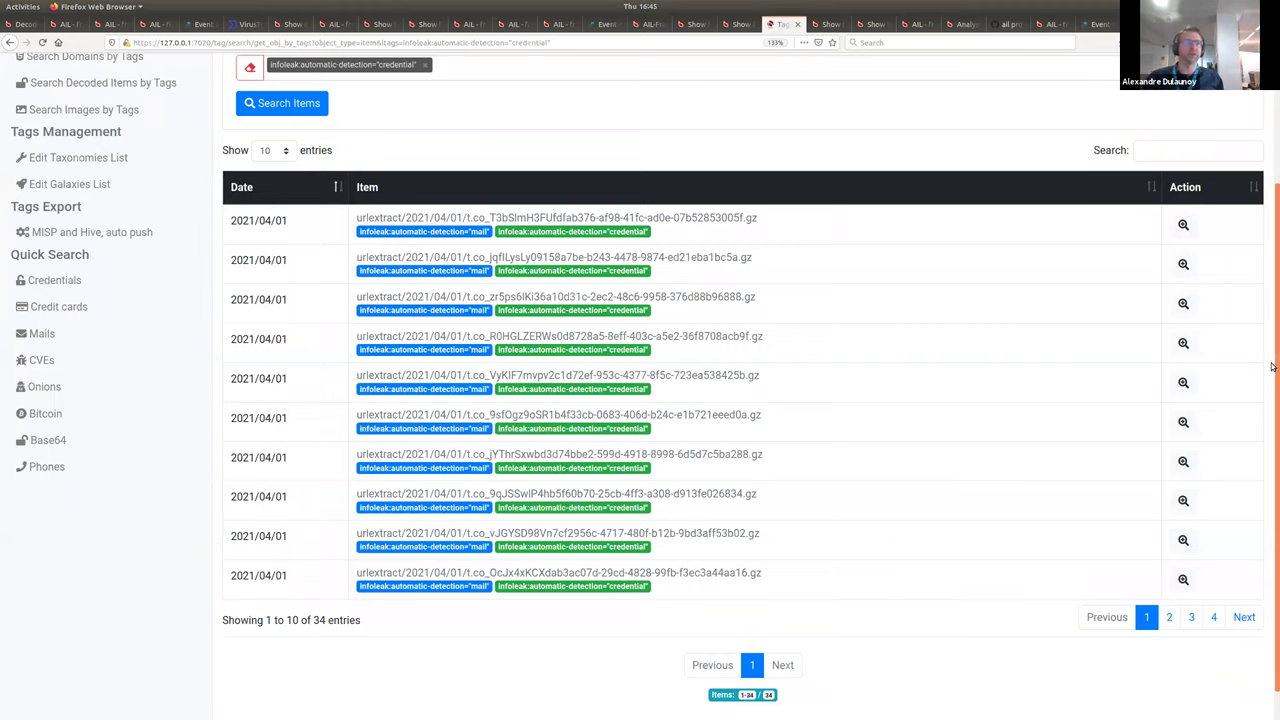
pyautogui.click(1190, 617)
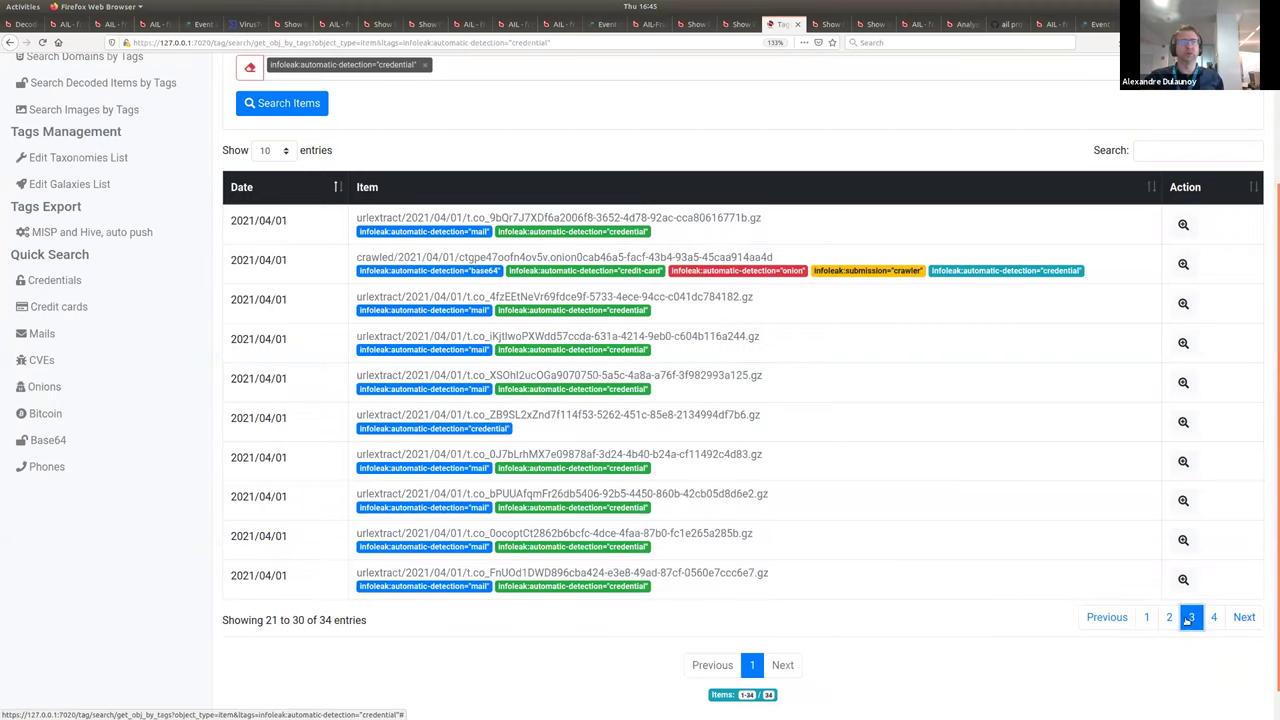
pyautogui.click(1213, 617)
pyautogui.click(1197, 541)
pyautogui.click(1169, 707)
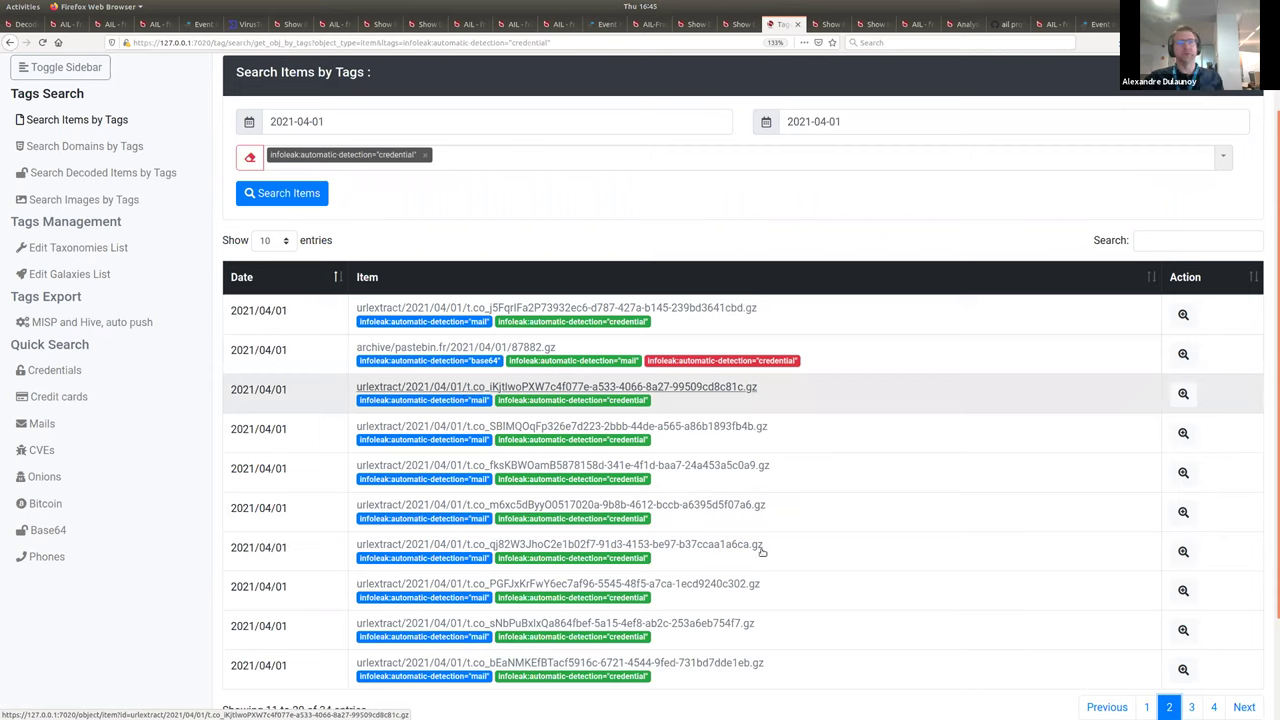
pyautogui.click(1146, 707)
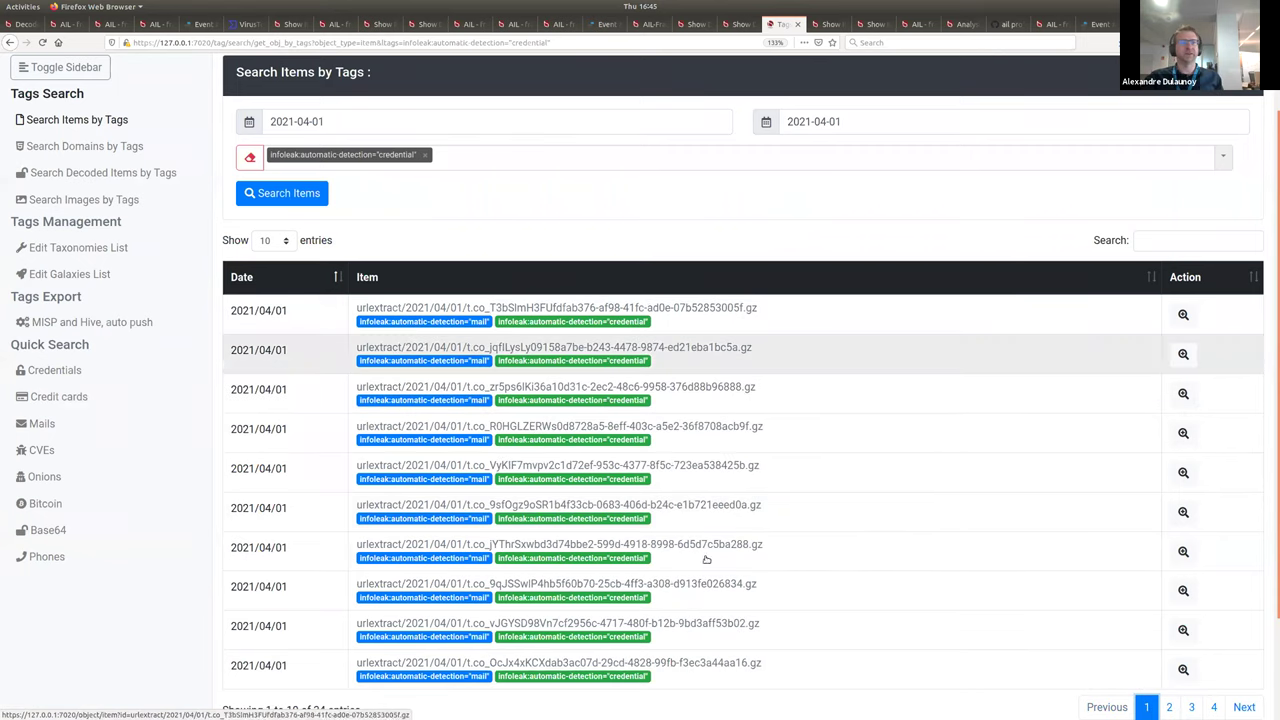
pyautogui.click(1191, 707)
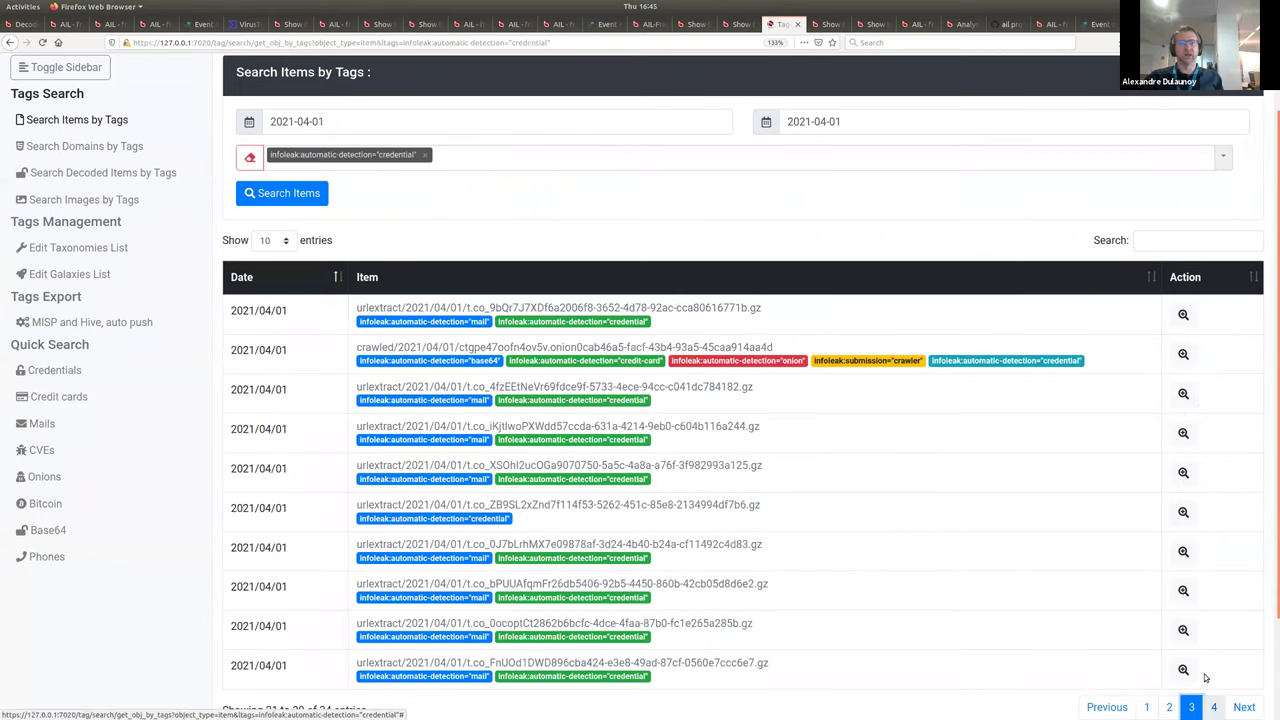
# Step: Open the t.co_XSOhI2ucOGa9070750 item from the credential results, review its content, and return to the tag search
pyautogui.click(738, 467)
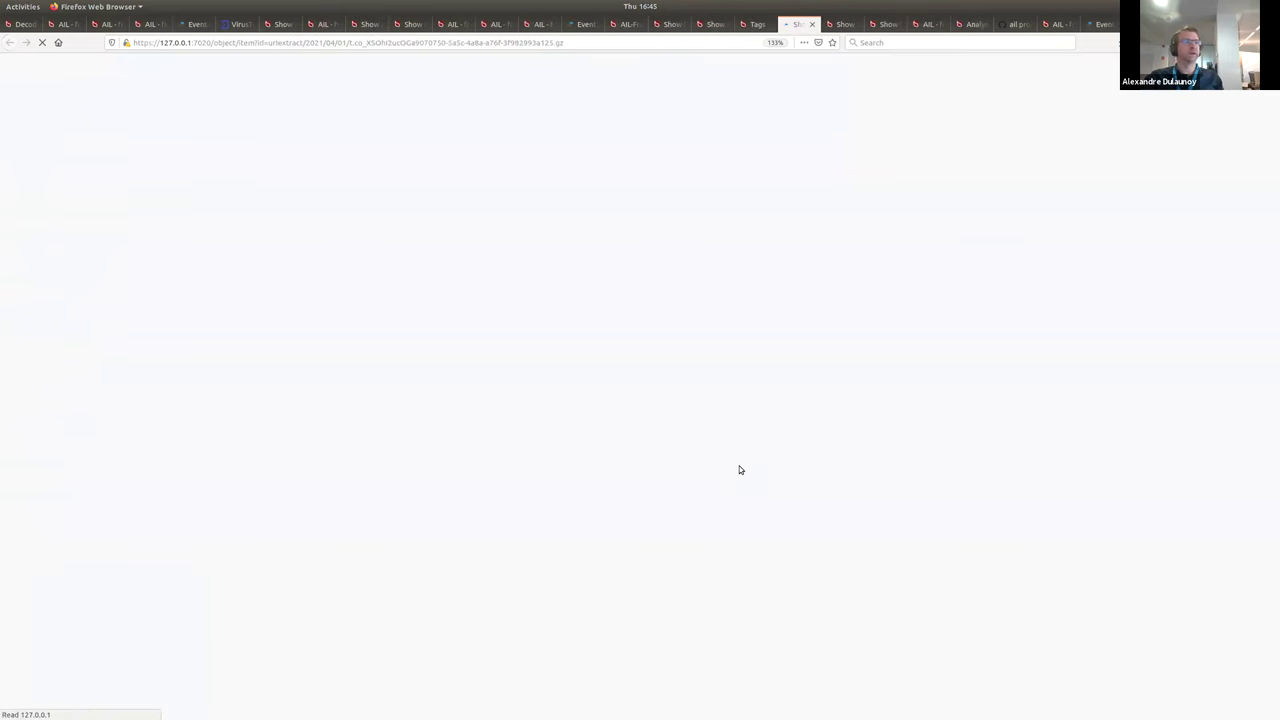
pyautogui.scroll(-5, 1130, 130)
pyautogui.scroll(5, 900, 300)
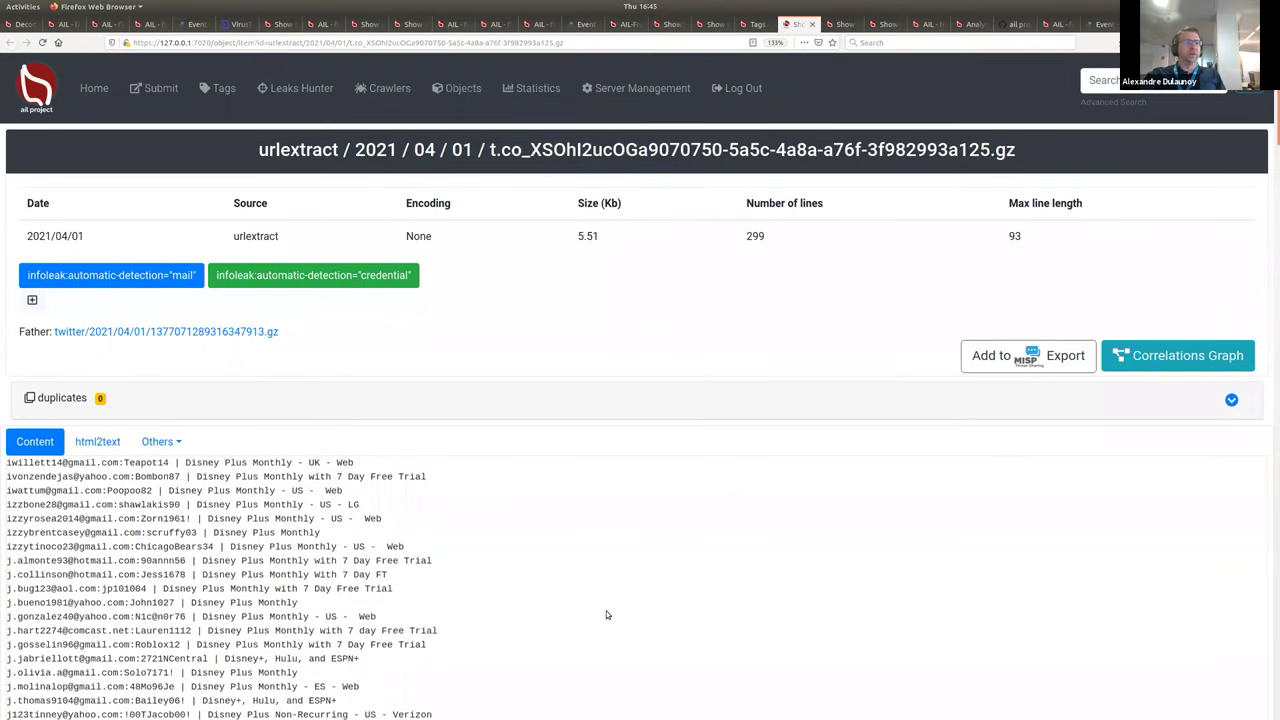
pyautogui.click(756, 25)
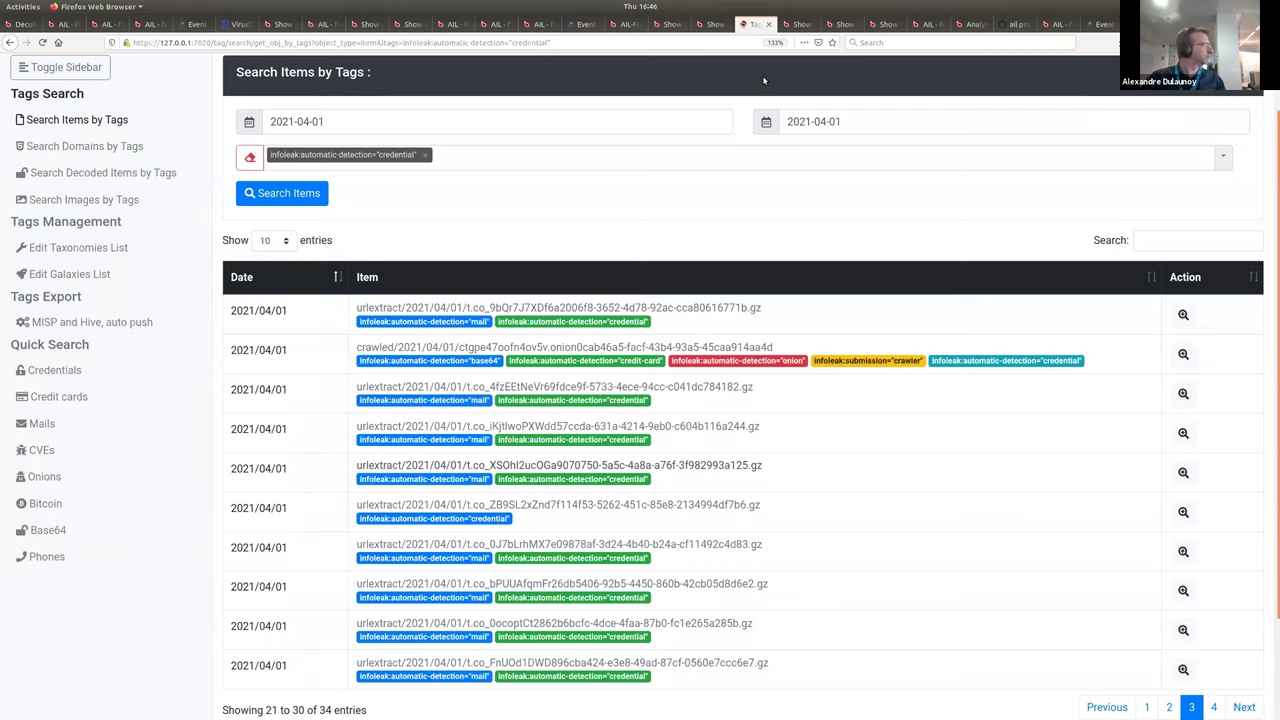
# Step: Look over page 3 of the credential results, run the quick tag search for CVEs, and look through its first page of results
pyautogui.scroll(2, 730, 660)
pyautogui.scroll(-3, 723, 541)
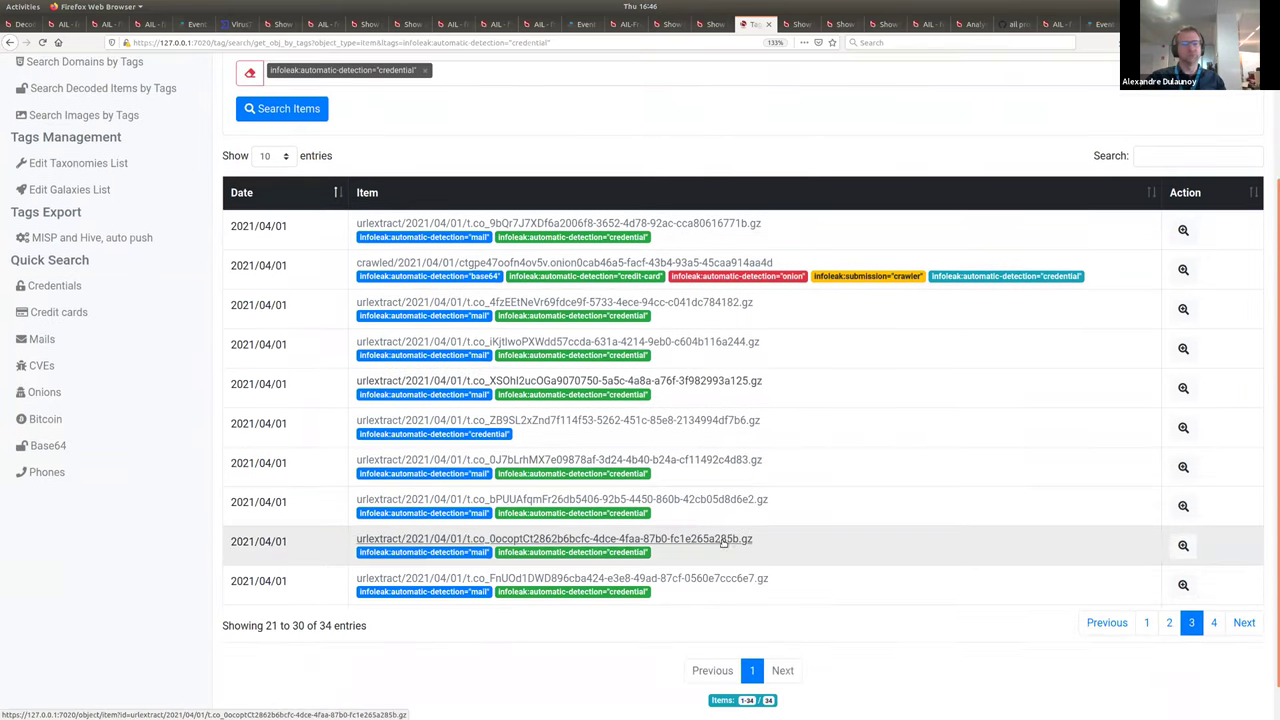
pyautogui.scroll(-2, 723, 541)
pyautogui.scroll(6, 548, 340)
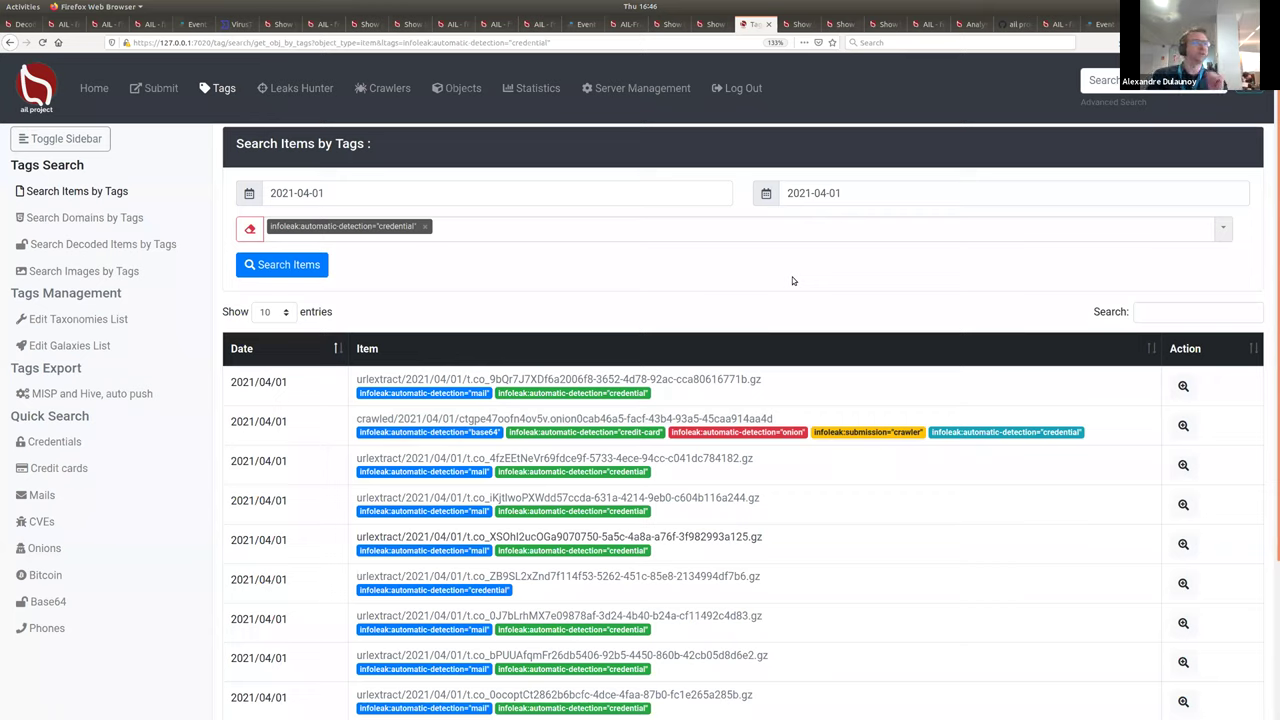
pyautogui.click(48, 525)
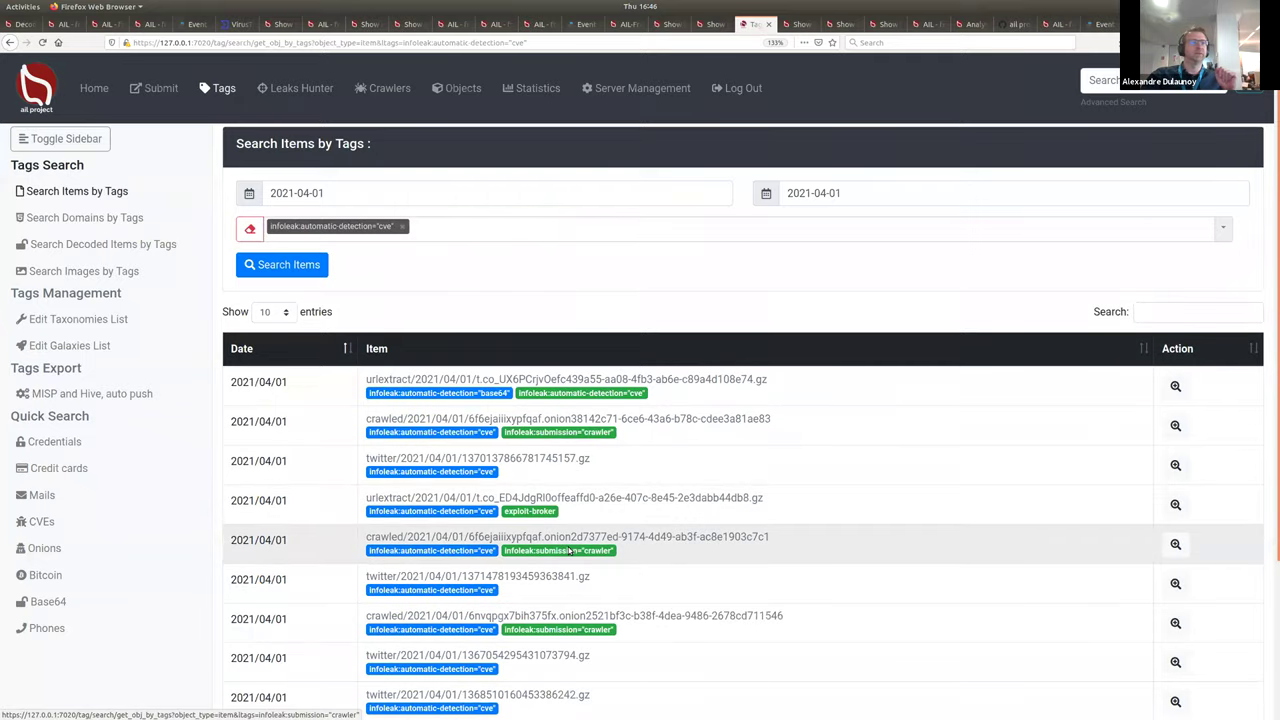
pyautogui.scroll(-3, 566, 549)
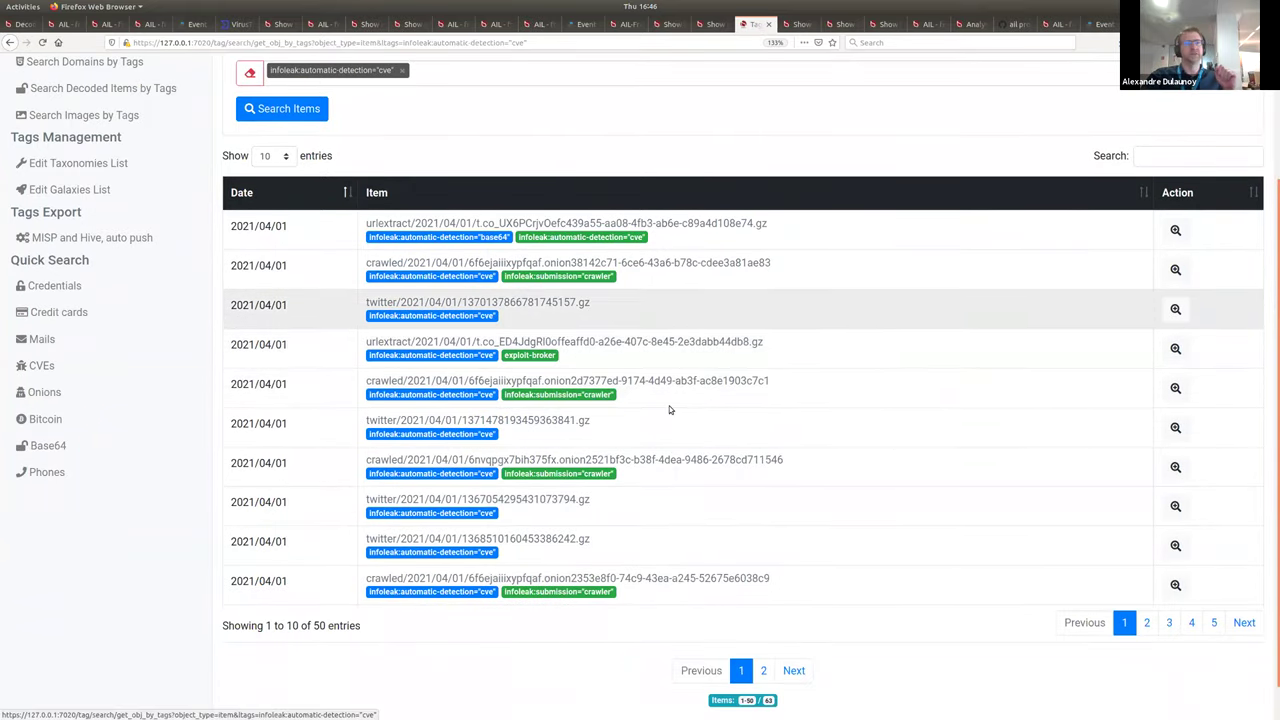
# Step: Open the t.co_ED4JdgRl0offeaffd0 item tagged exploit-broker, review its raw content and html2text version, and return to the CVE results
pyautogui.click(588, 342)
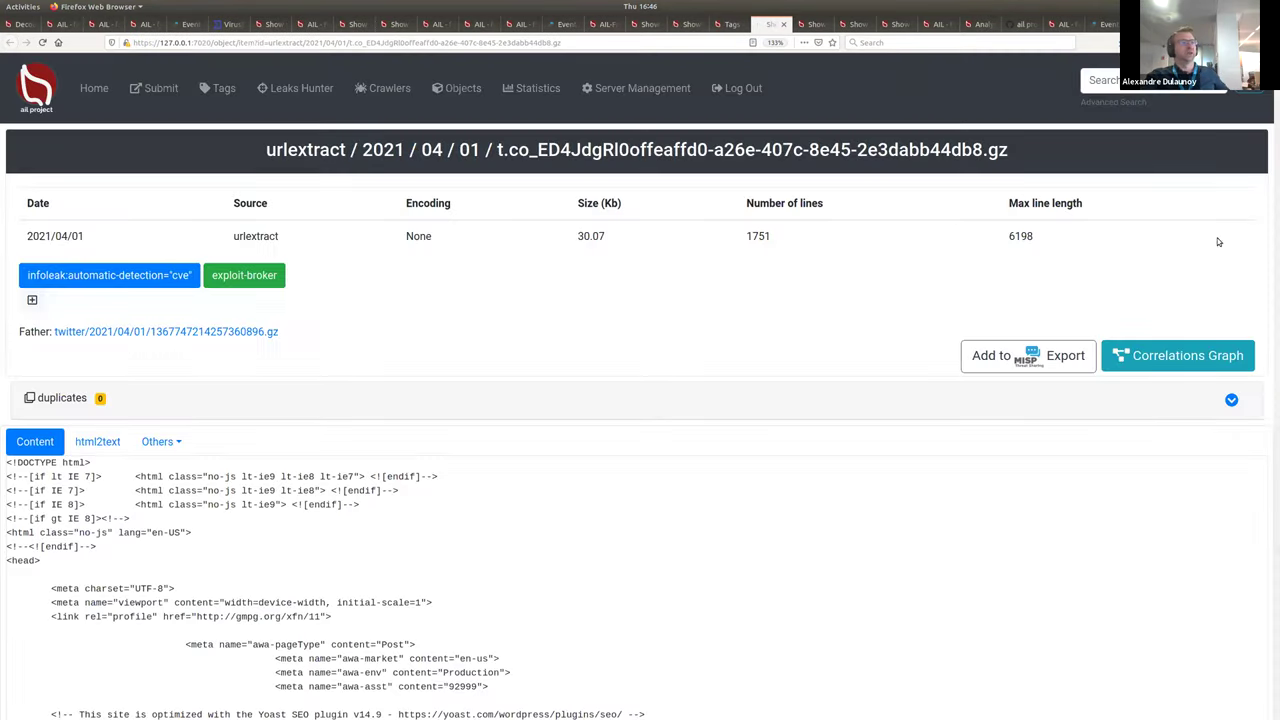
pyautogui.scroll(-10, 1163, 562)
pyautogui.scroll(-15, 1128, 700)
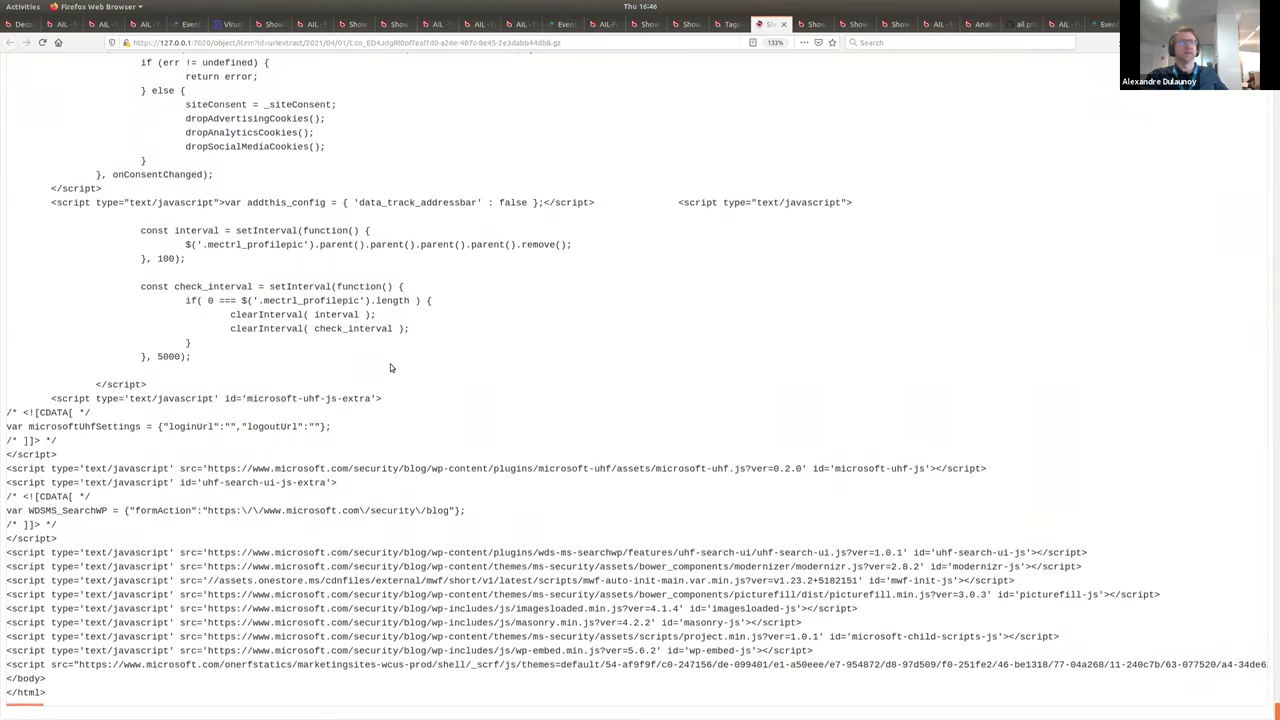
pyautogui.scroll(20, 391, 366)
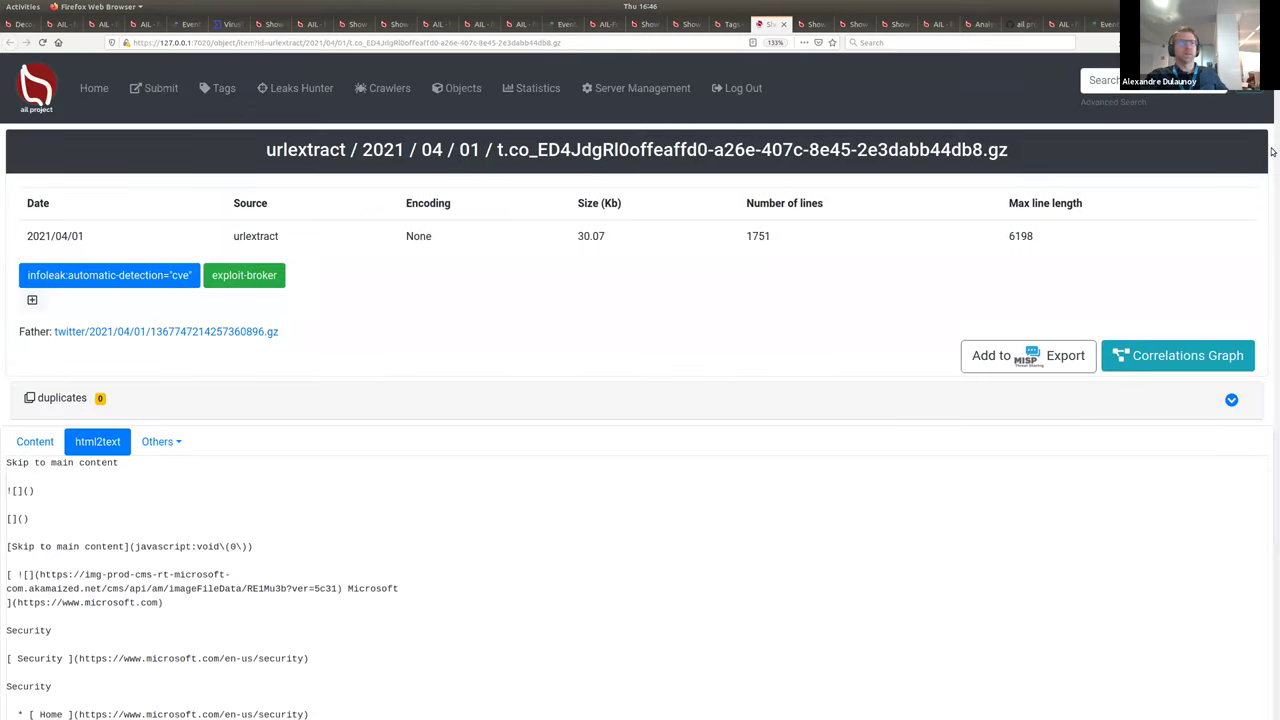
pyautogui.scroll(-10, 1208, 212)
pyautogui.scroll(-20, 1237, 344)
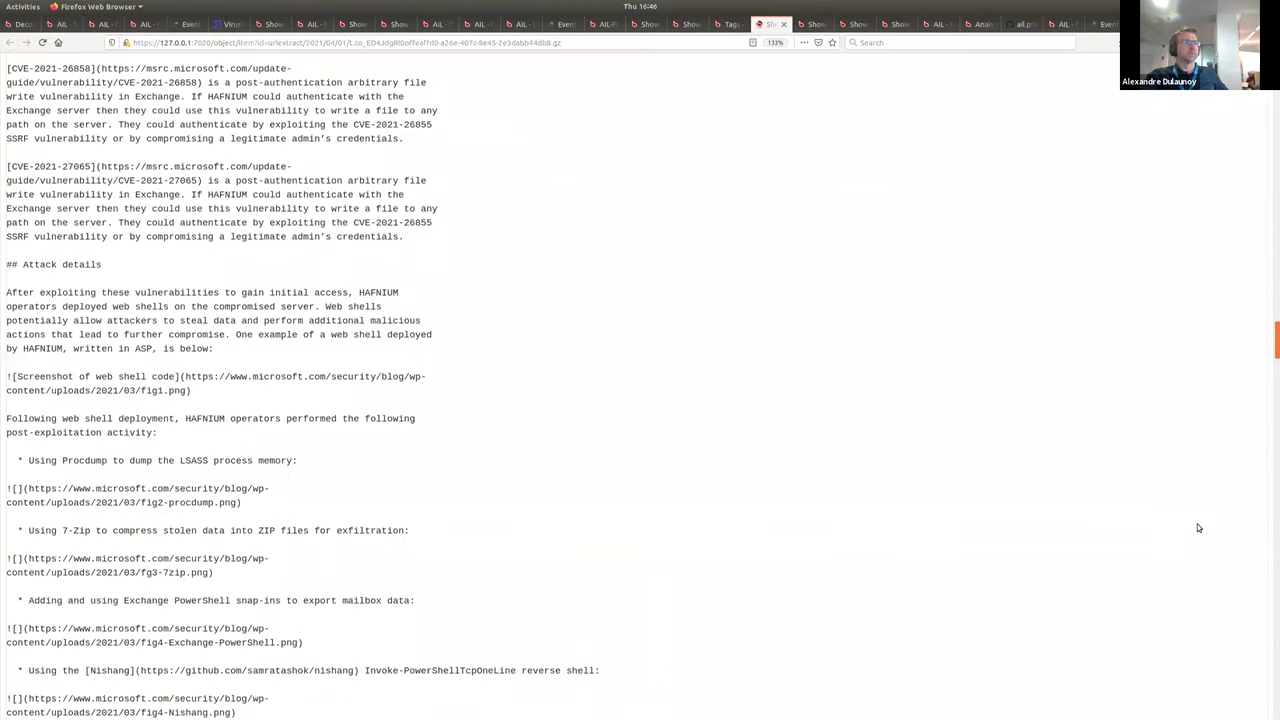
pyautogui.scroll(10, 784, 25)
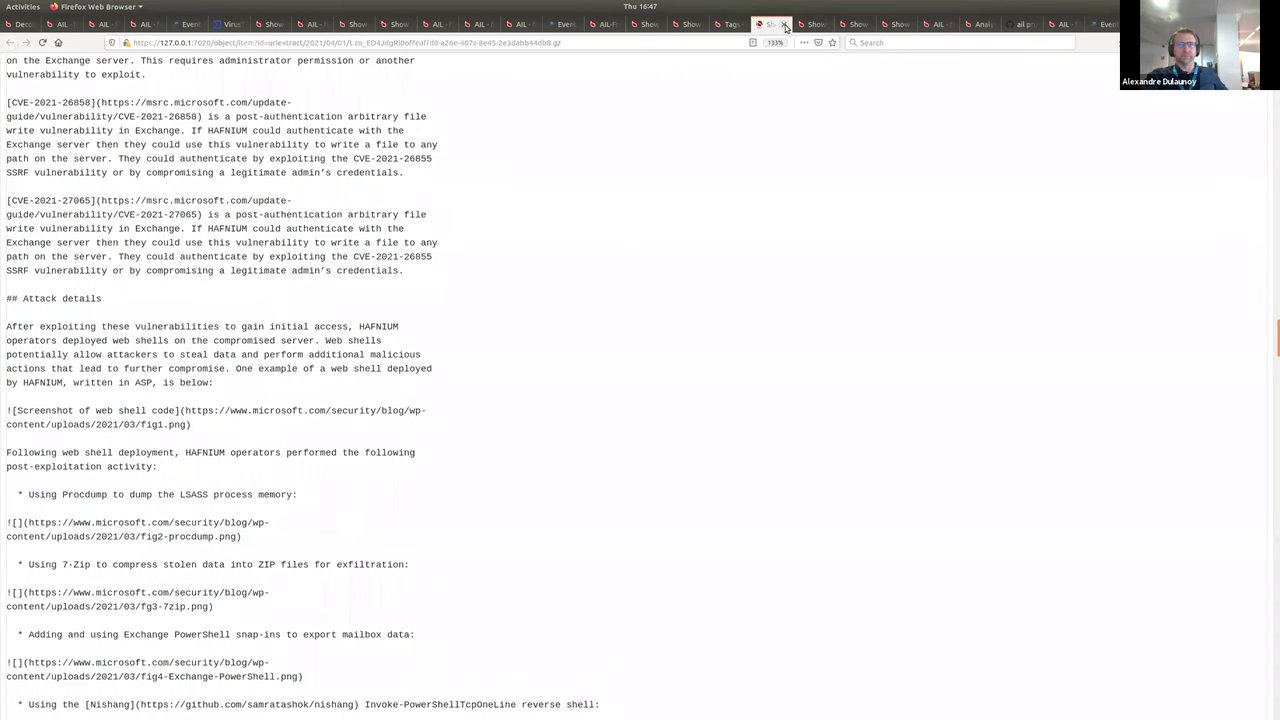
pyautogui.click(785, 25)
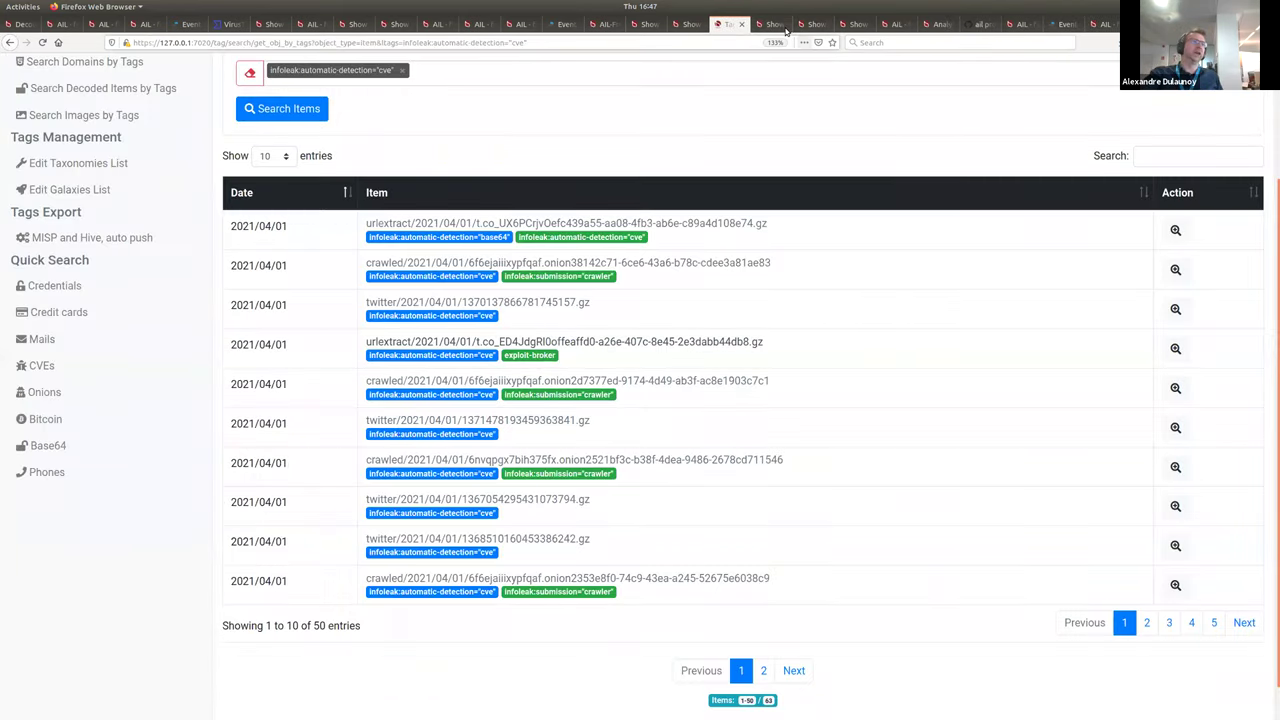
# Step: Search images by the tag dark-web:motivation="system-placeholder"
pyautogui.scroll(3, 942, 160)
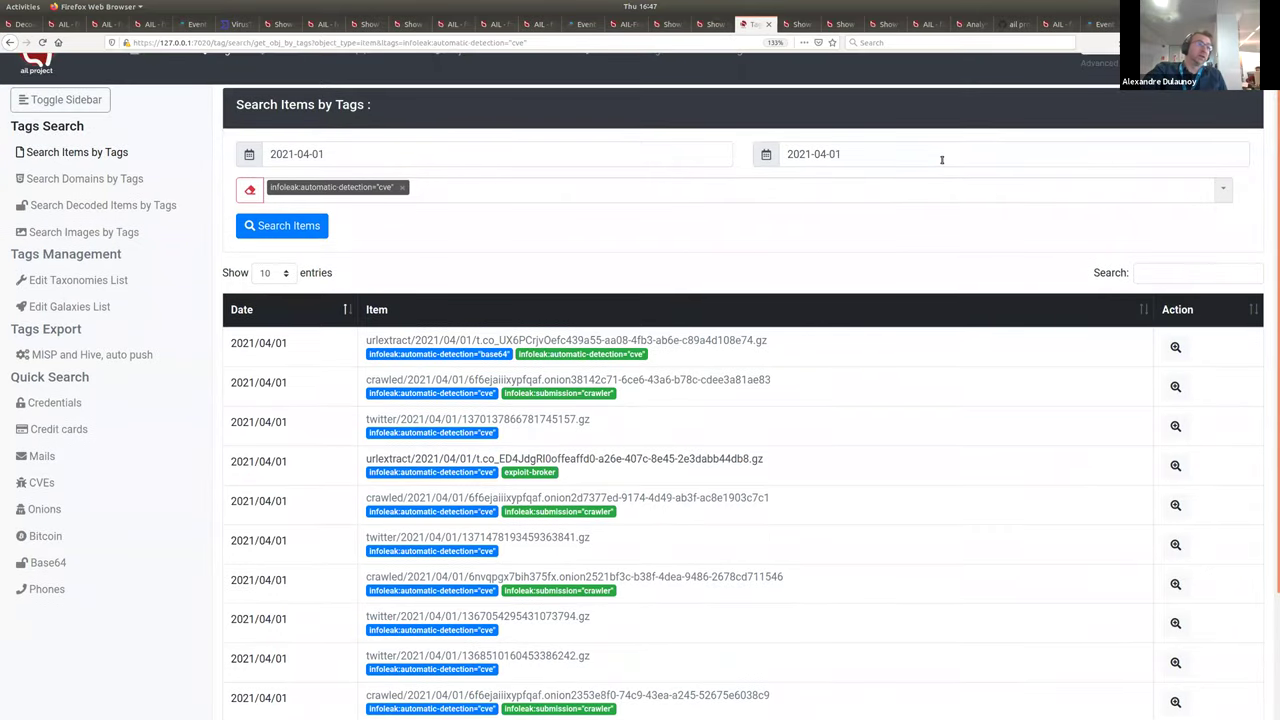
pyautogui.click(110, 232)
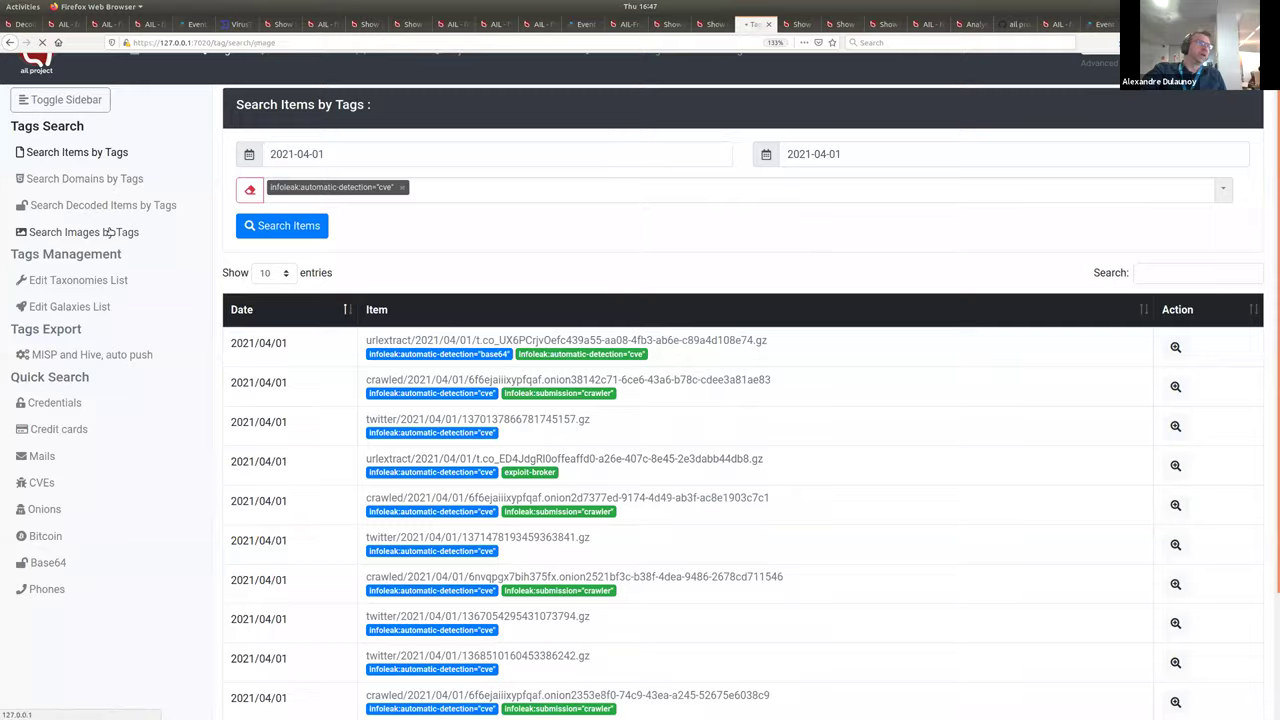
pyautogui.click(325, 194)
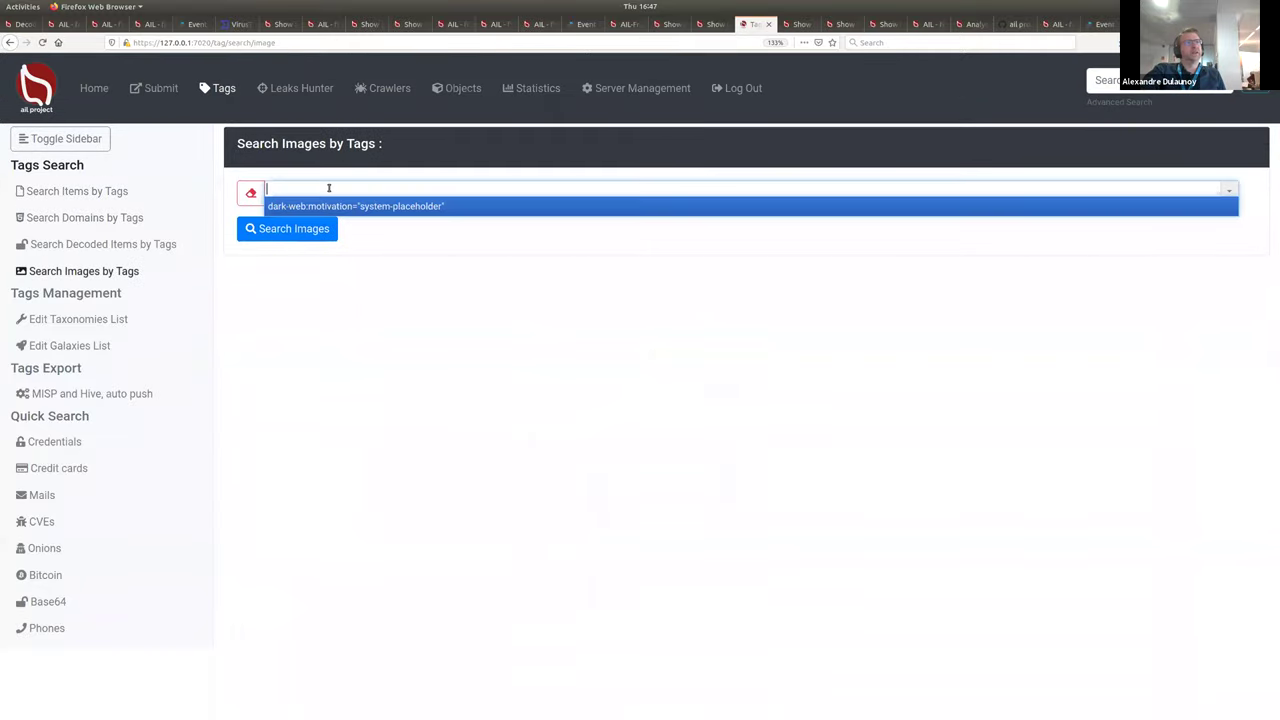
pyautogui.click(377, 205)
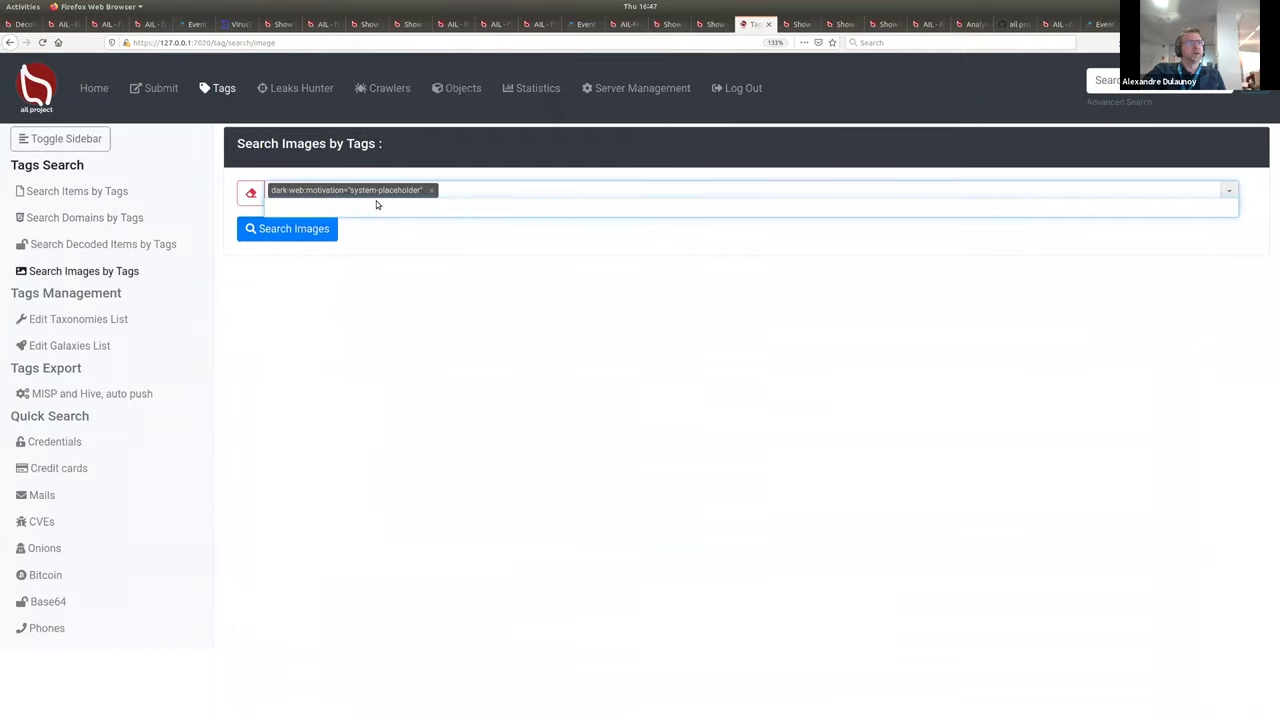
pyautogui.click(311, 235)
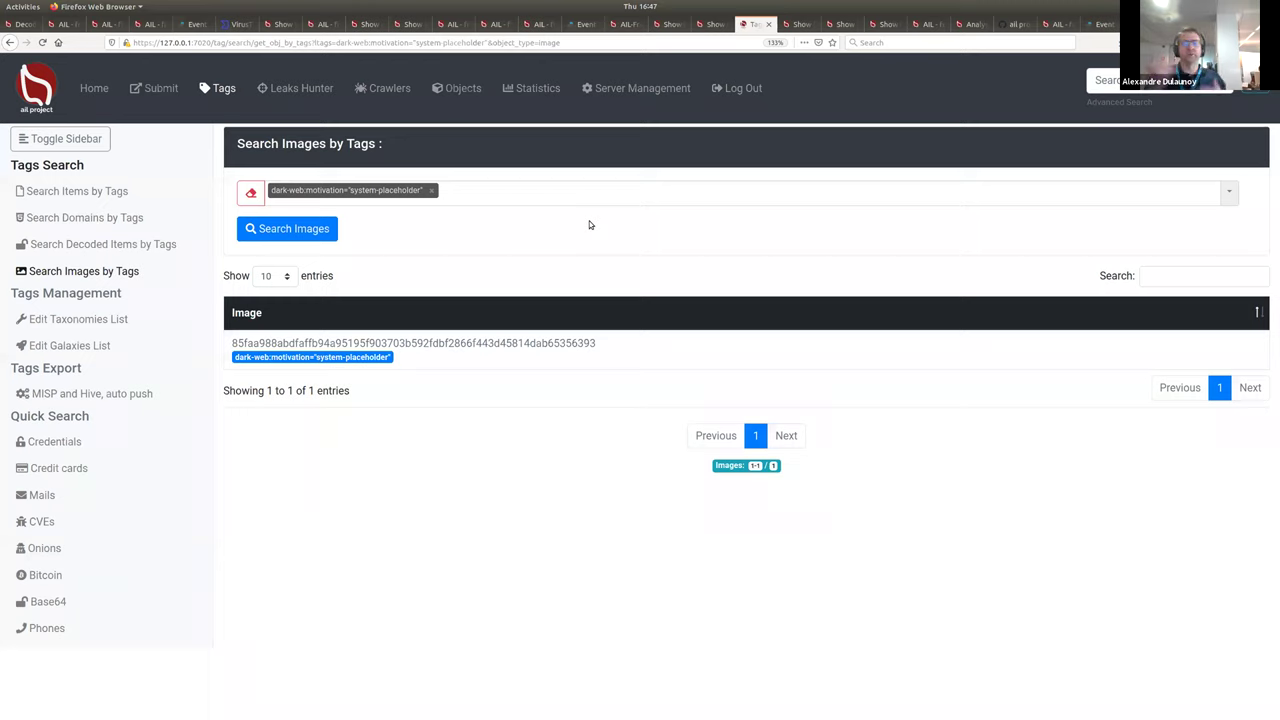
# Step: Search decoded items by the tag workflow:todo="preserve-evidence"
pyautogui.click(143, 245)
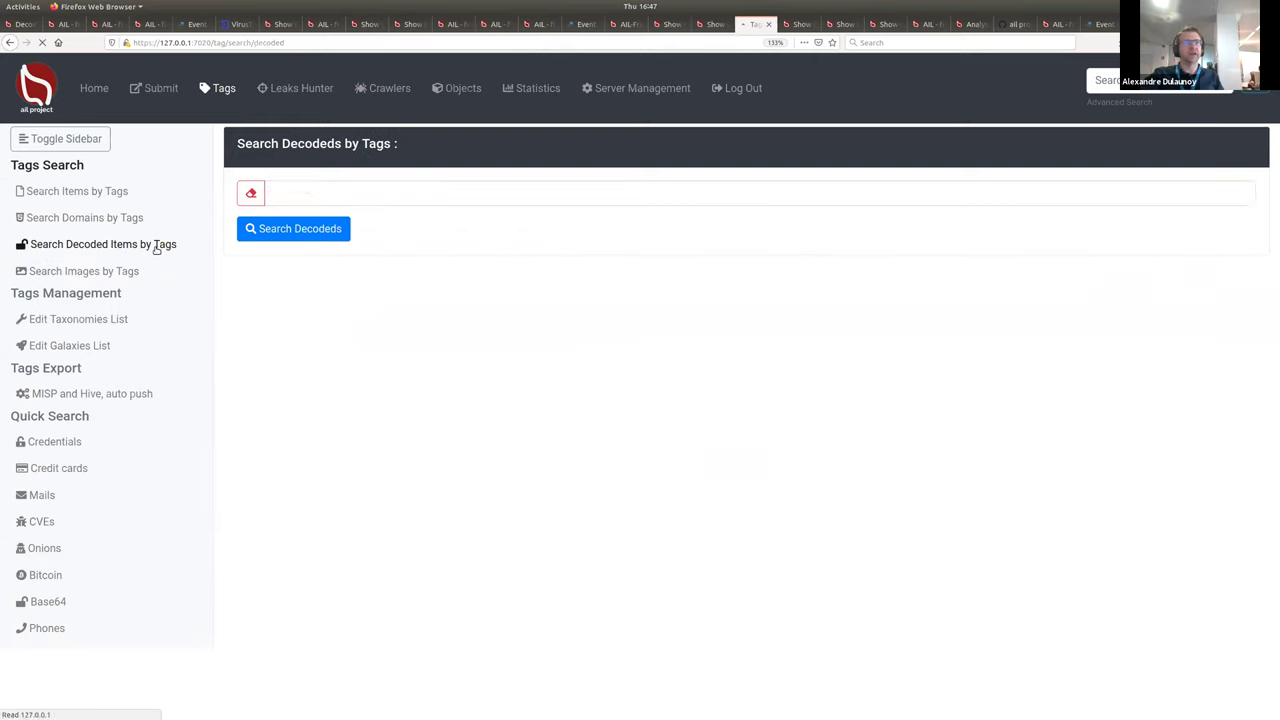
pyautogui.click(419, 188)
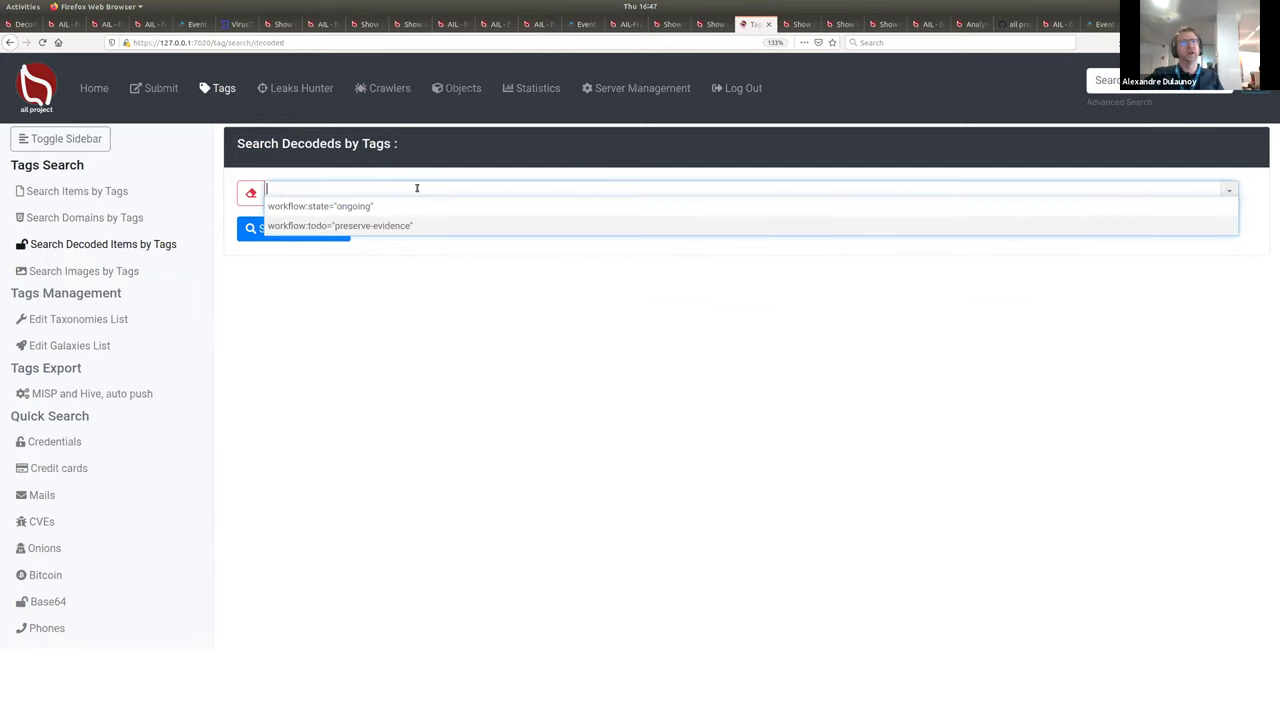
pyautogui.click(412, 225)
pyautogui.click(344, 231)
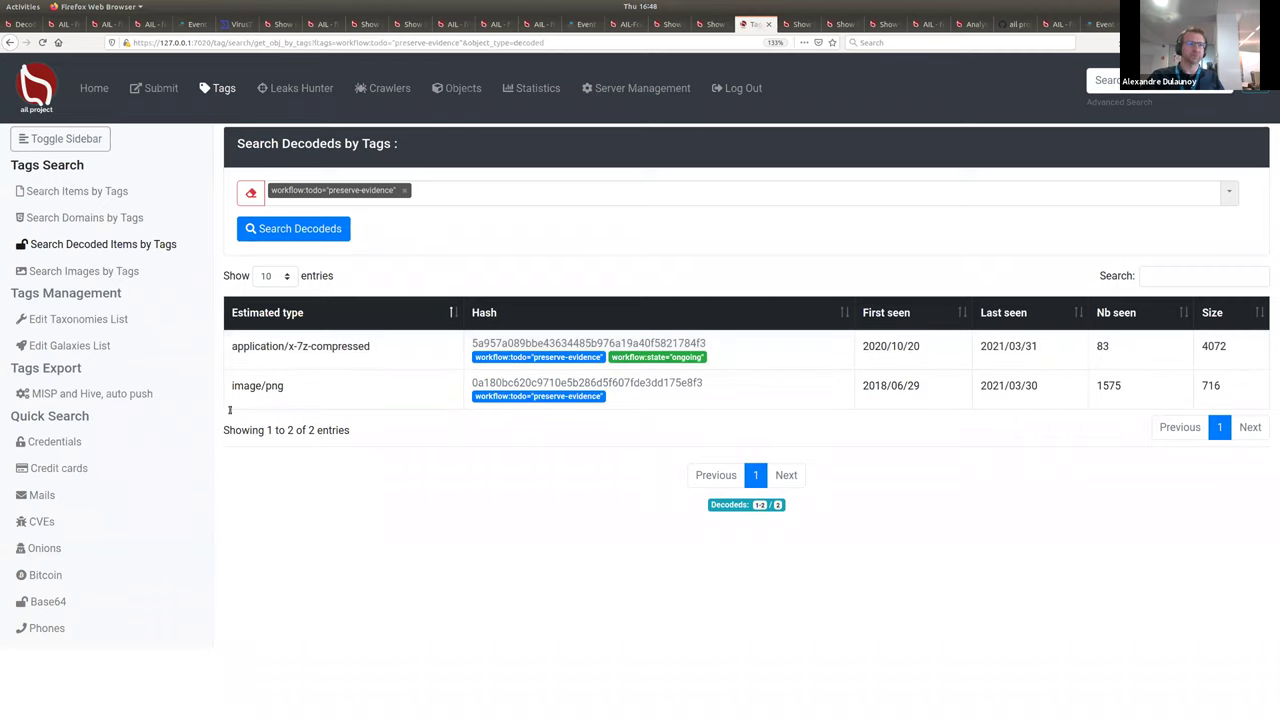
# Step: Open the MISP and Hive auto push page, look over its tag whitelists, and return to the dashboard
pyautogui.click(70, 390)
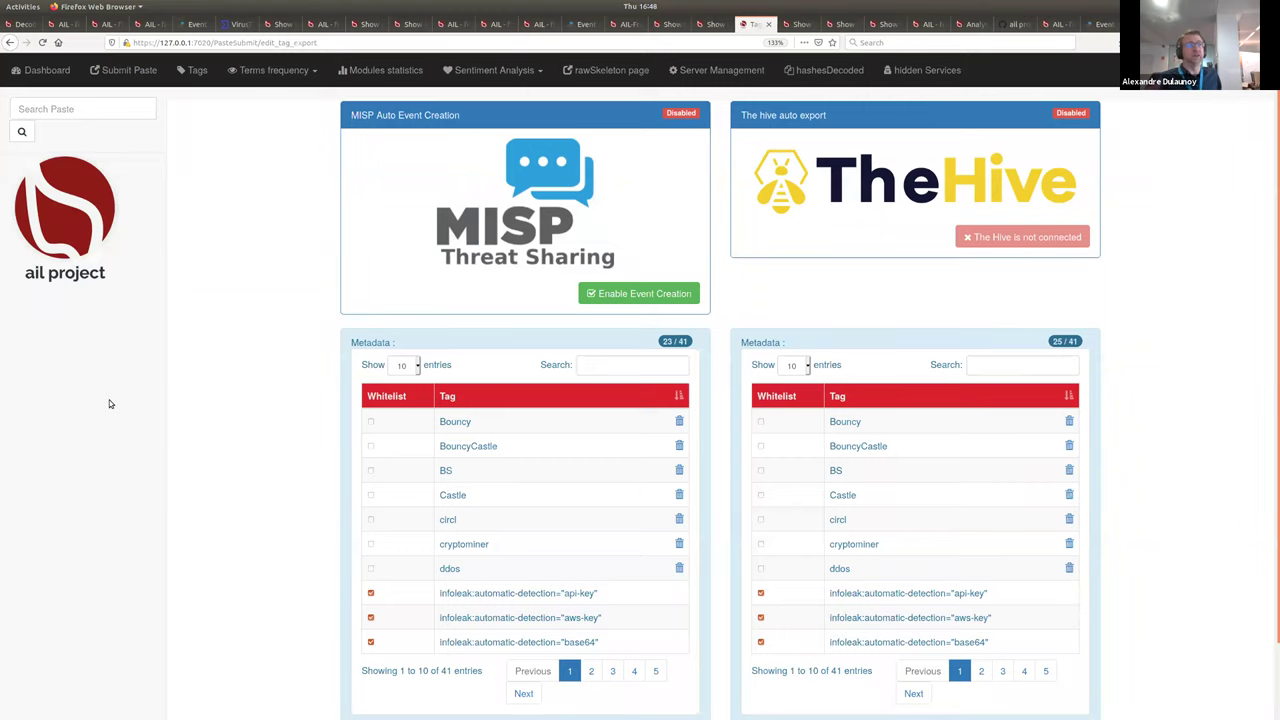
pyautogui.click(57, 74)
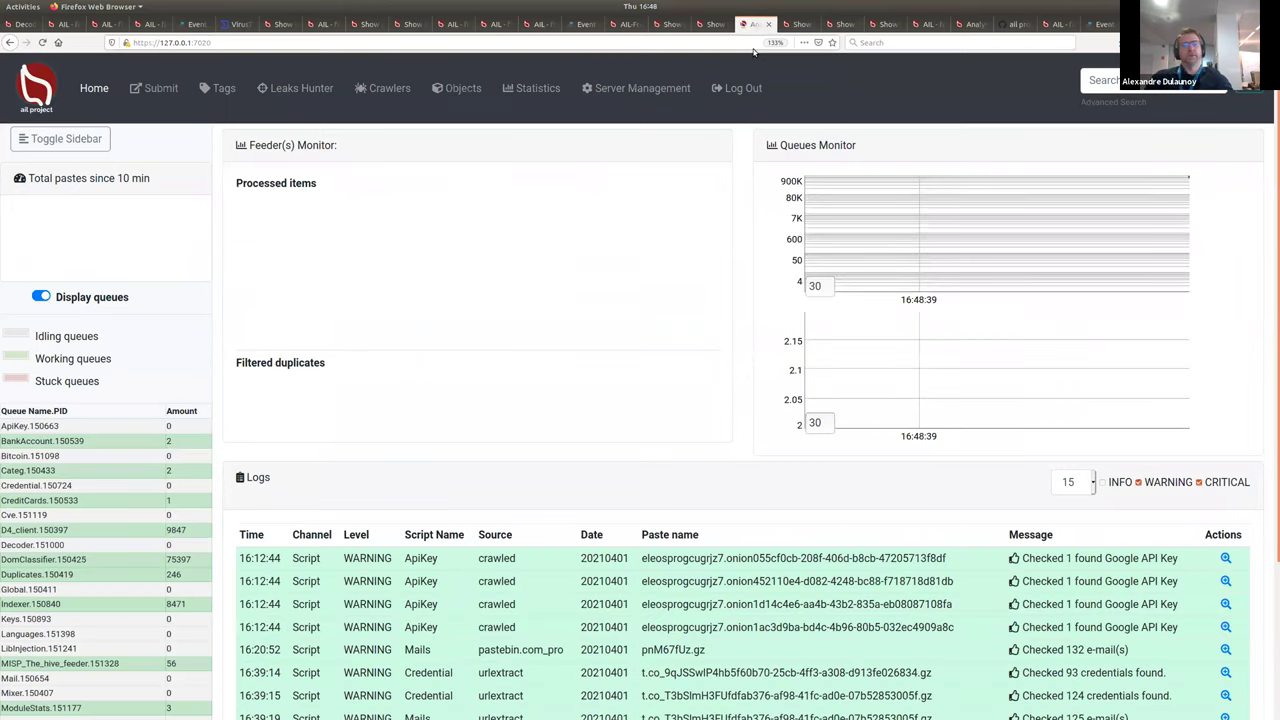
# Step: Switch to the Document Viewer and go through the AIL training slides from the dashboard example to the MISP Taxonomies slide
pyautogui.hotkey('alt', 'Tab')
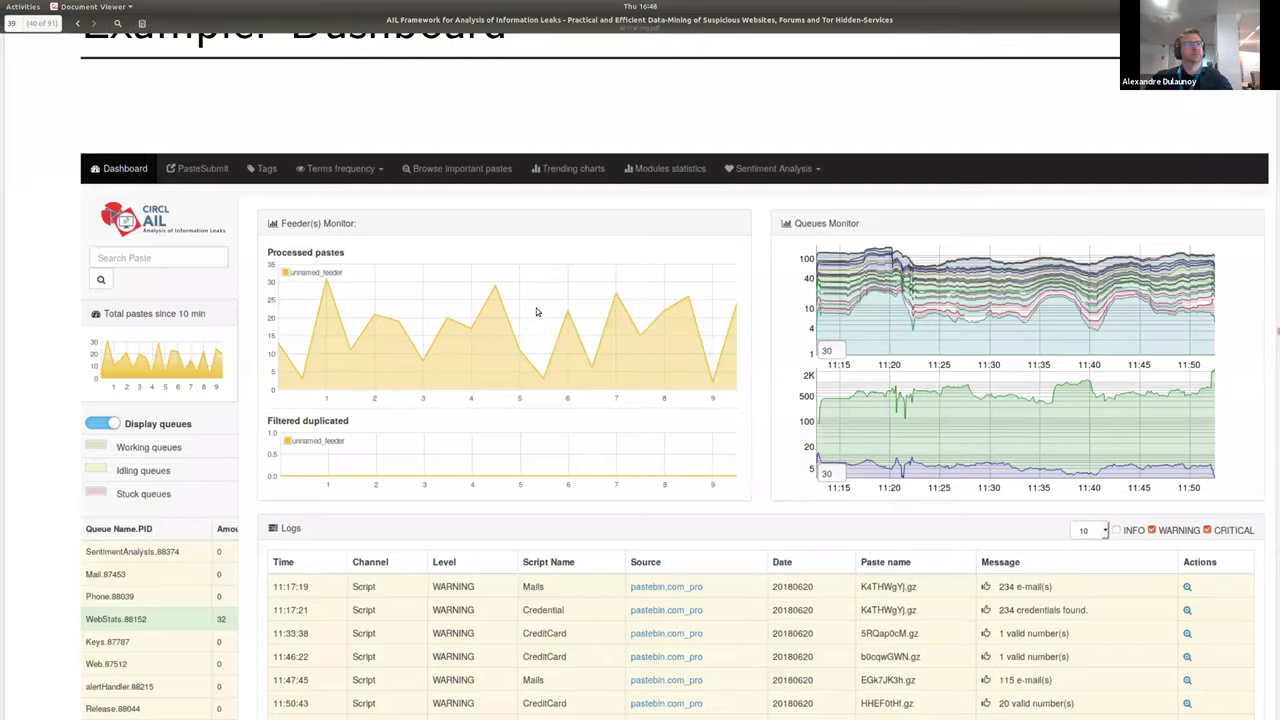
pyautogui.press('pagedown')
pyautogui.scroll(-10, 547, 303)
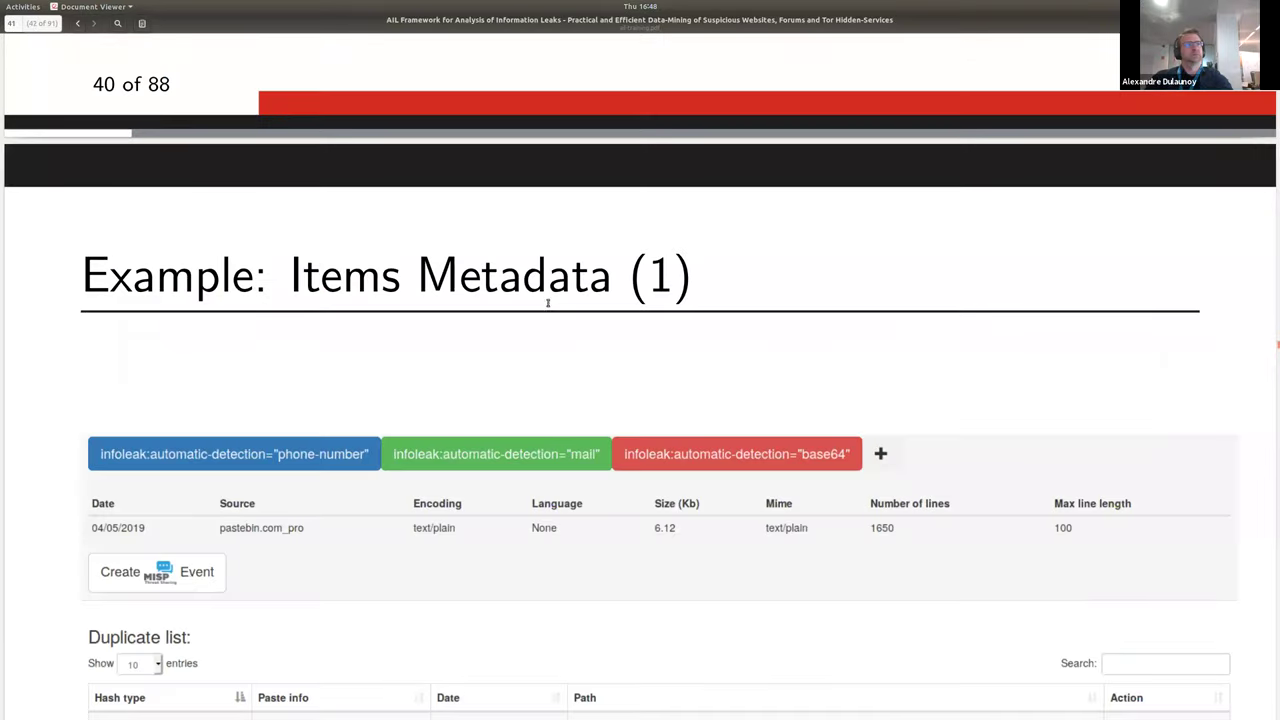
pyautogui.scroll(-15, 547, 304)
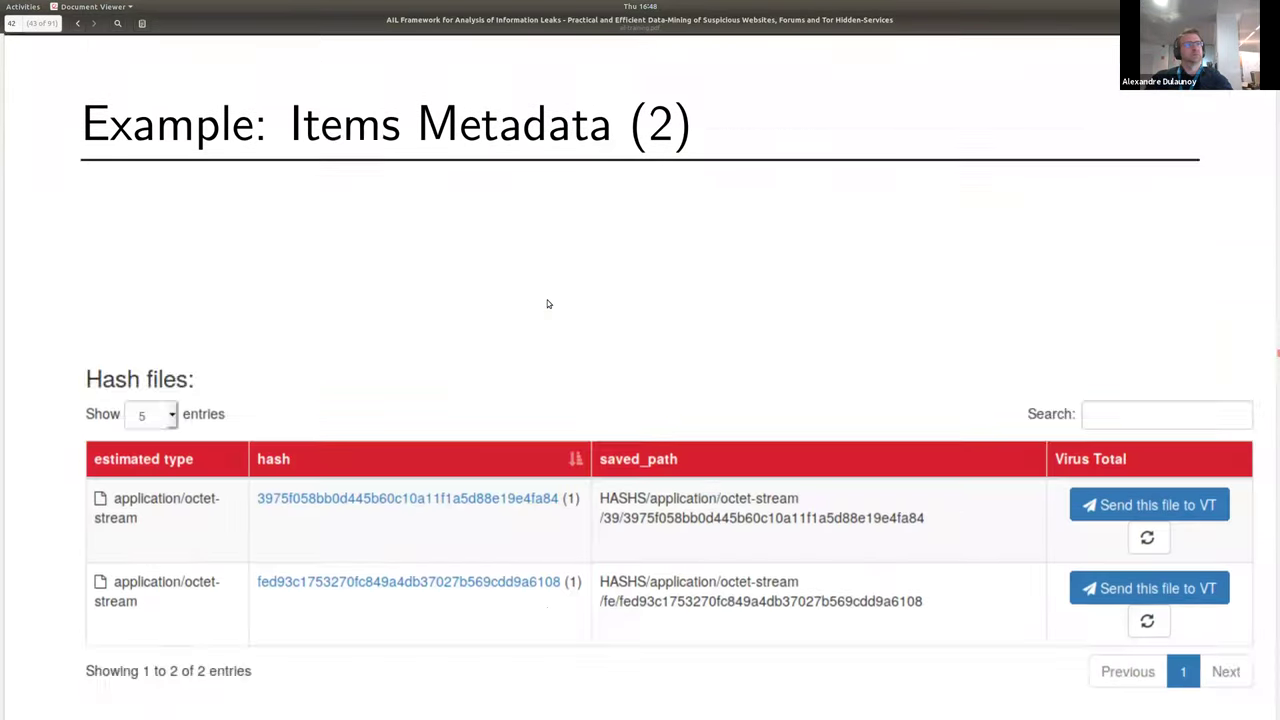
pyautogui.scroll(-15, 547, 303)
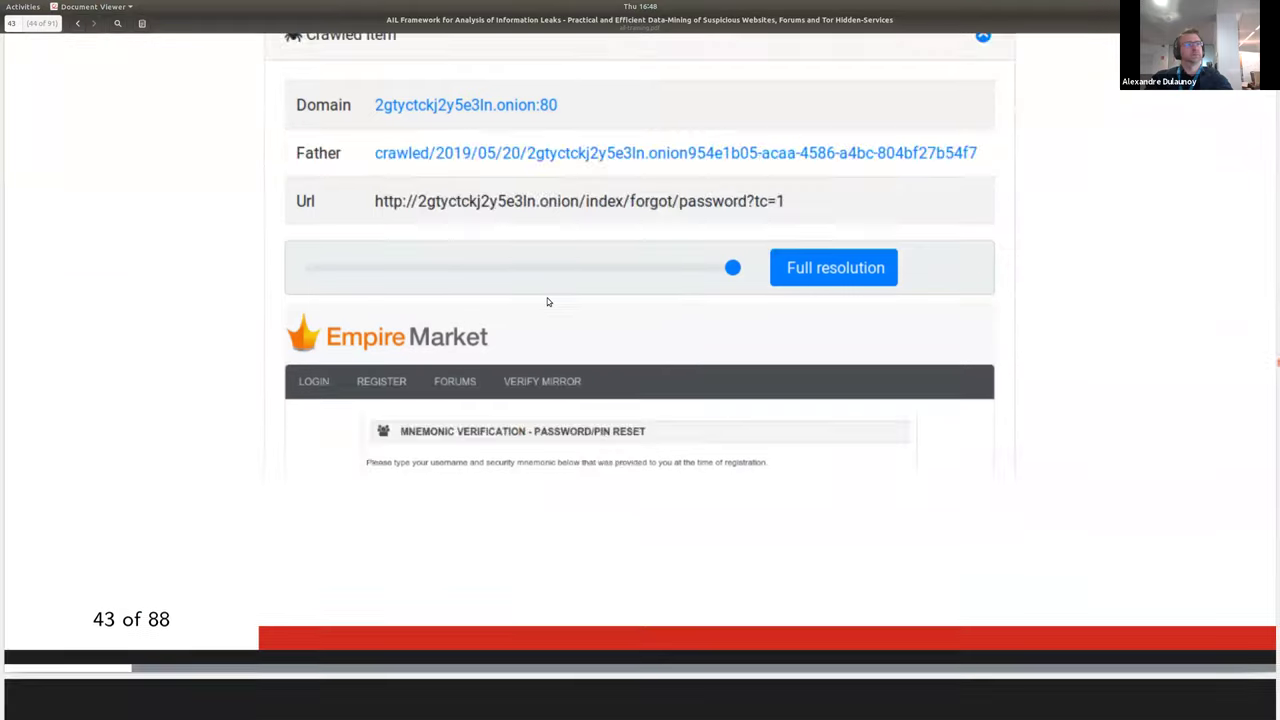
pyautogui.scroll(-15, 547, 303)
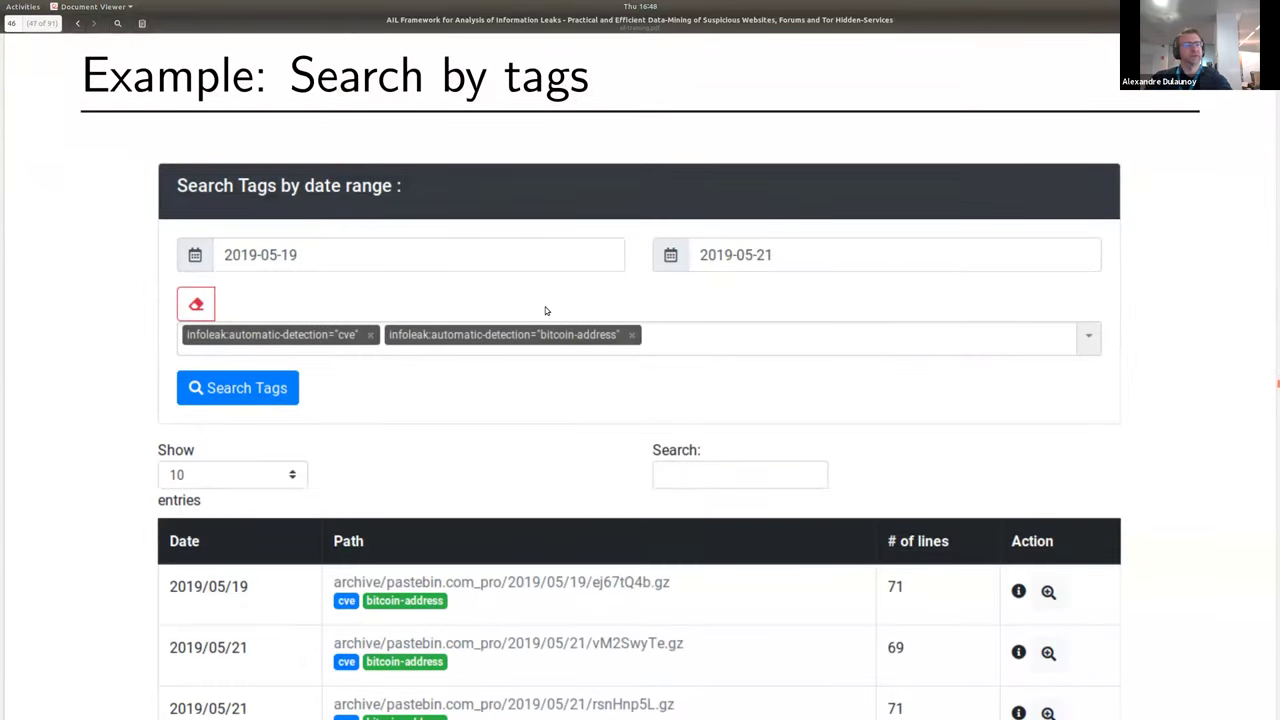
pyautogui.scroll(-8, 546, 310)
pyautogui.scroll(-3, 544, 310)
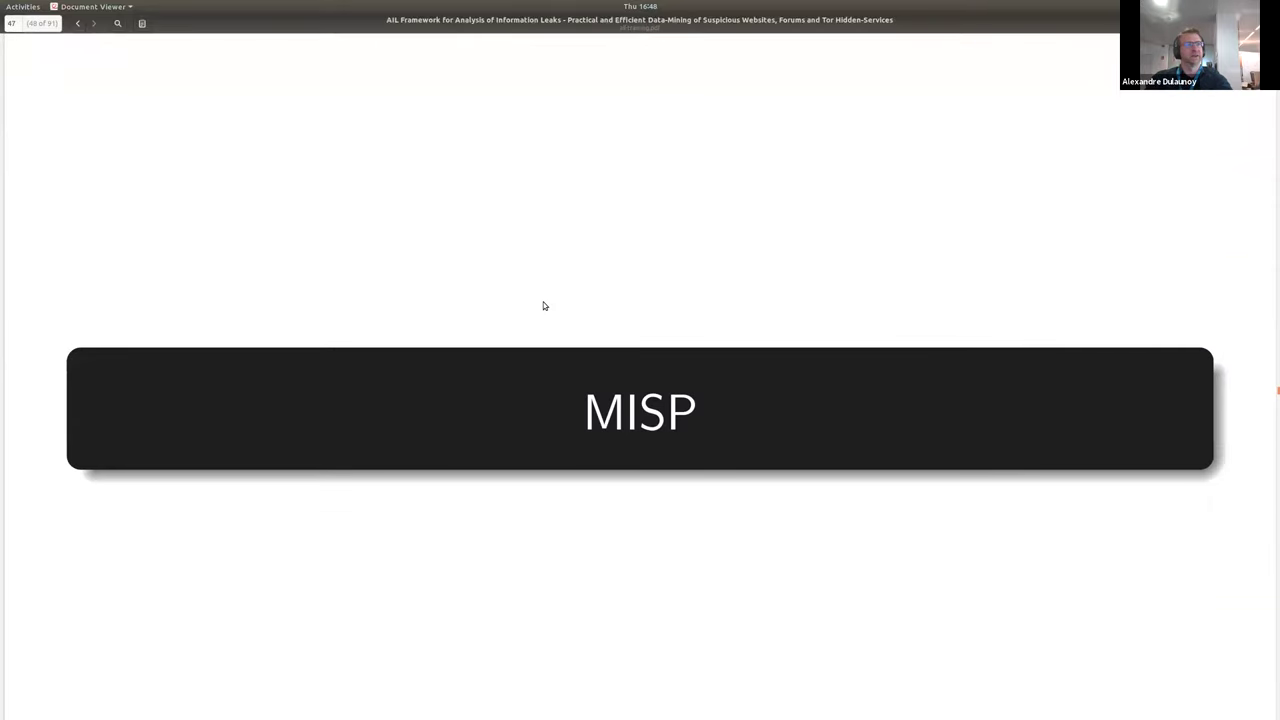
pyautogui.scroll(-7, 543, 307)
pyautogui.scroll(-4, 543, 307)
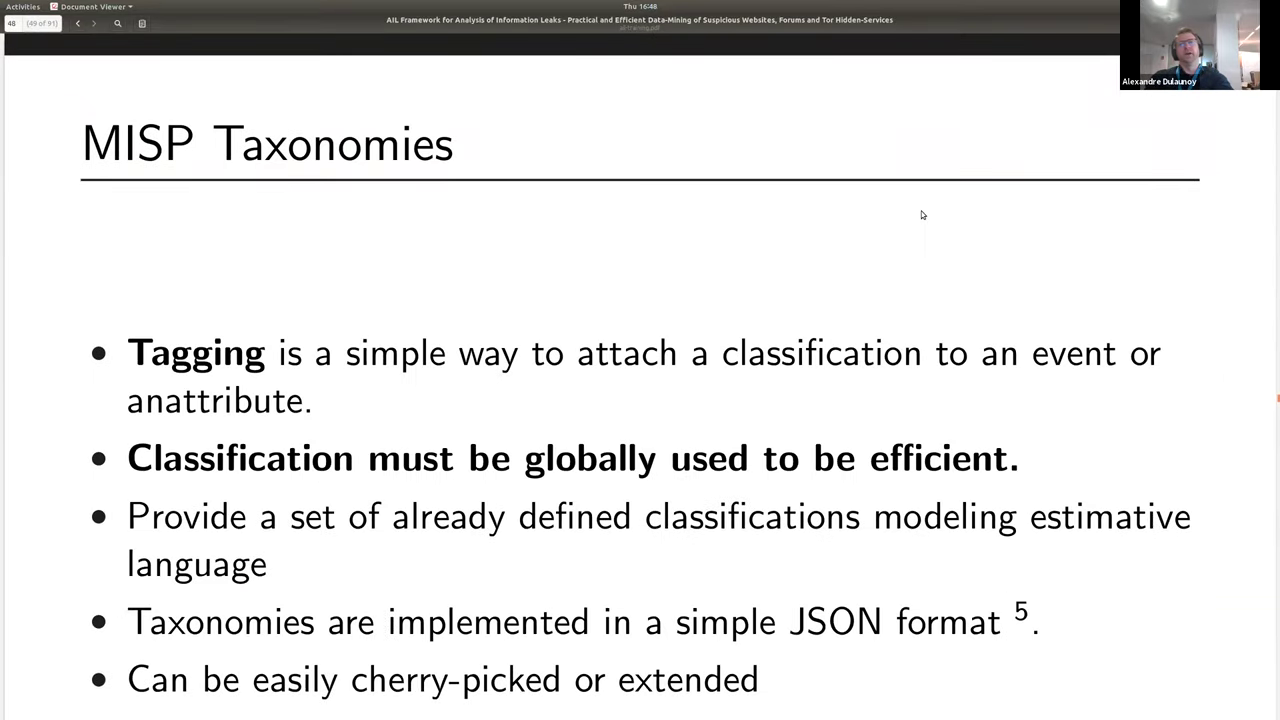
pyautogui.hotkey('alt', 'Tab')
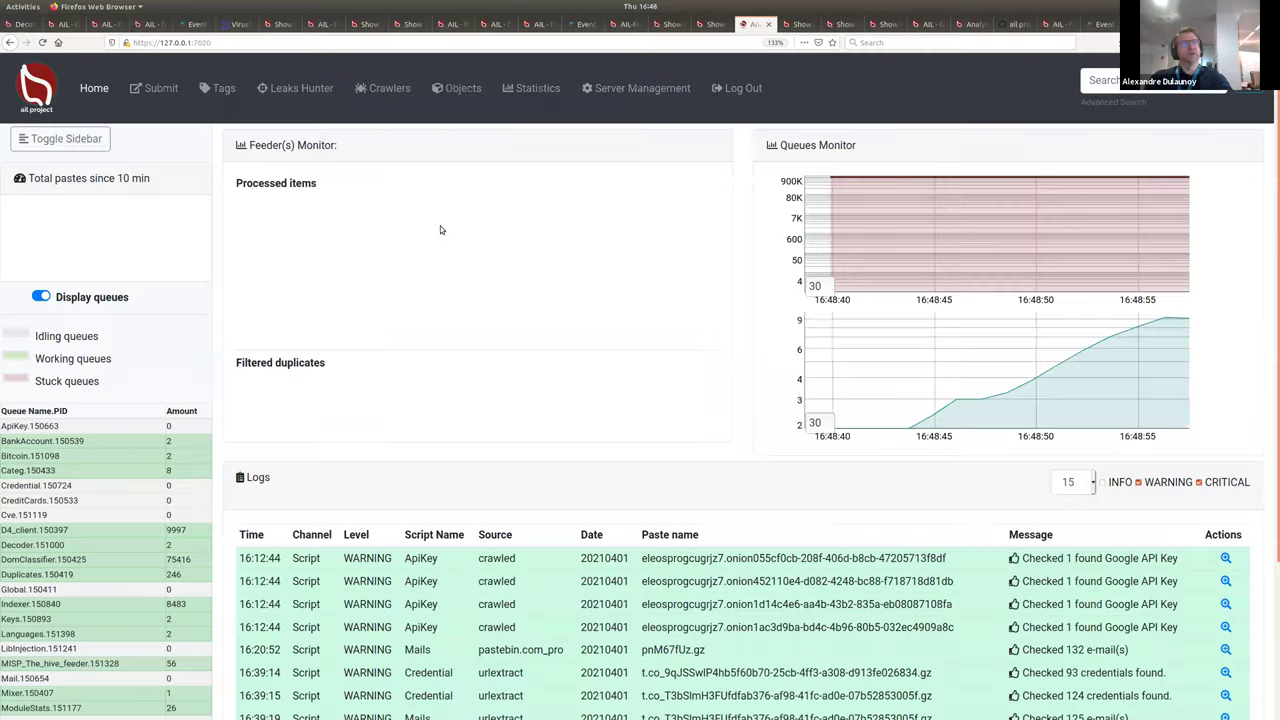
pyautogui.hotkey('alt', 'Tab')
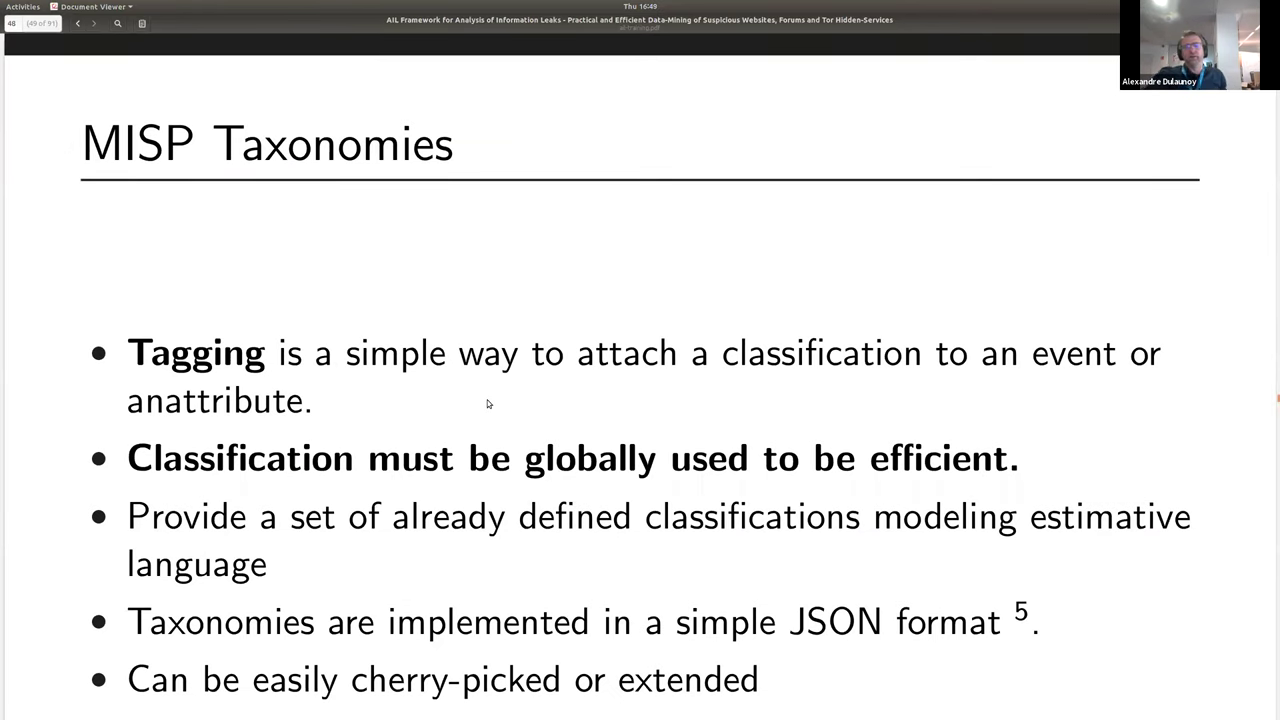
pyautogui.scroll(-2, 477, 401)
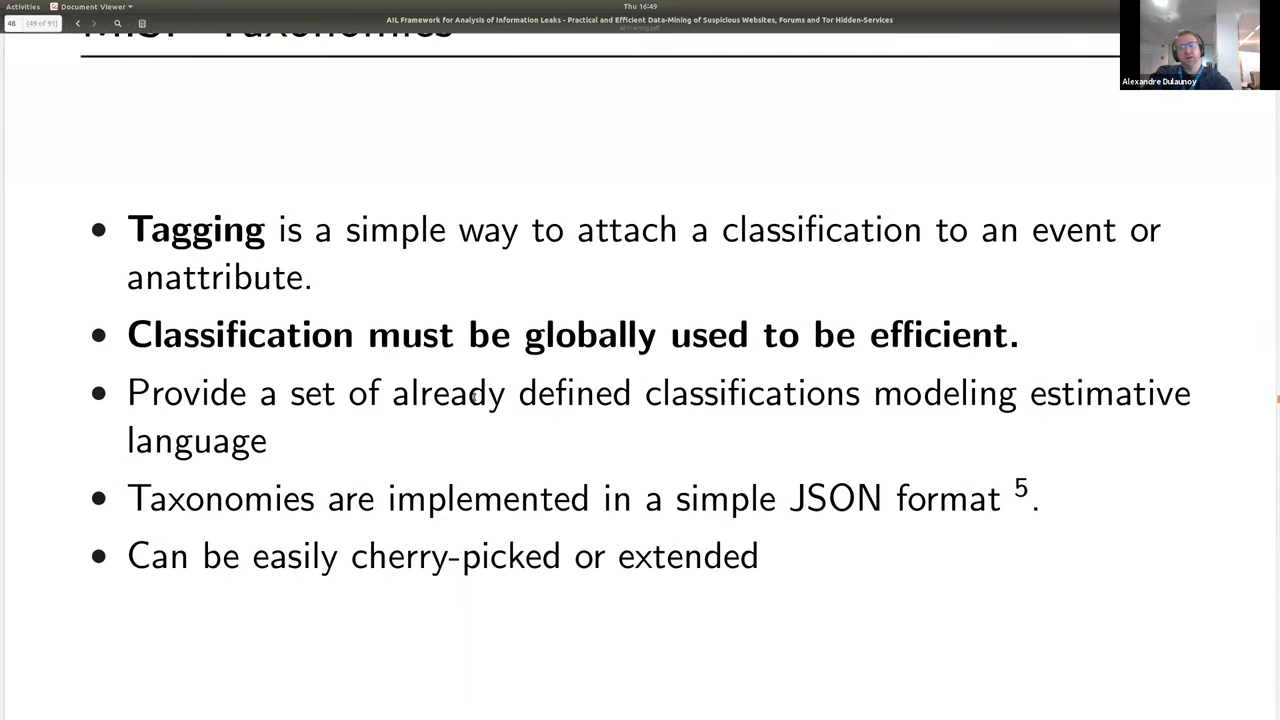
# Step: Switch back to Firefox, reload the MISP event "Interesting malware to analyse", and log in with the saved account e-mail and password
pyautogui.hotkey('alt', 'Tab')
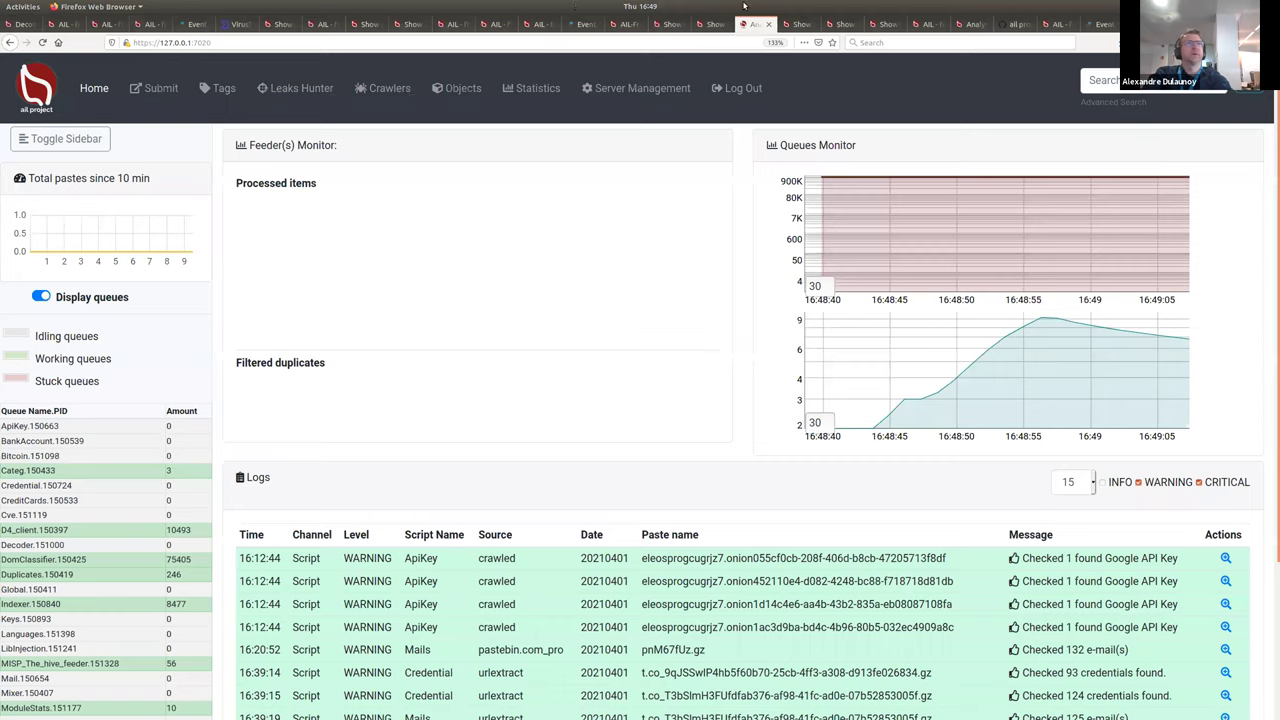
pyautogui.click(200, 26)
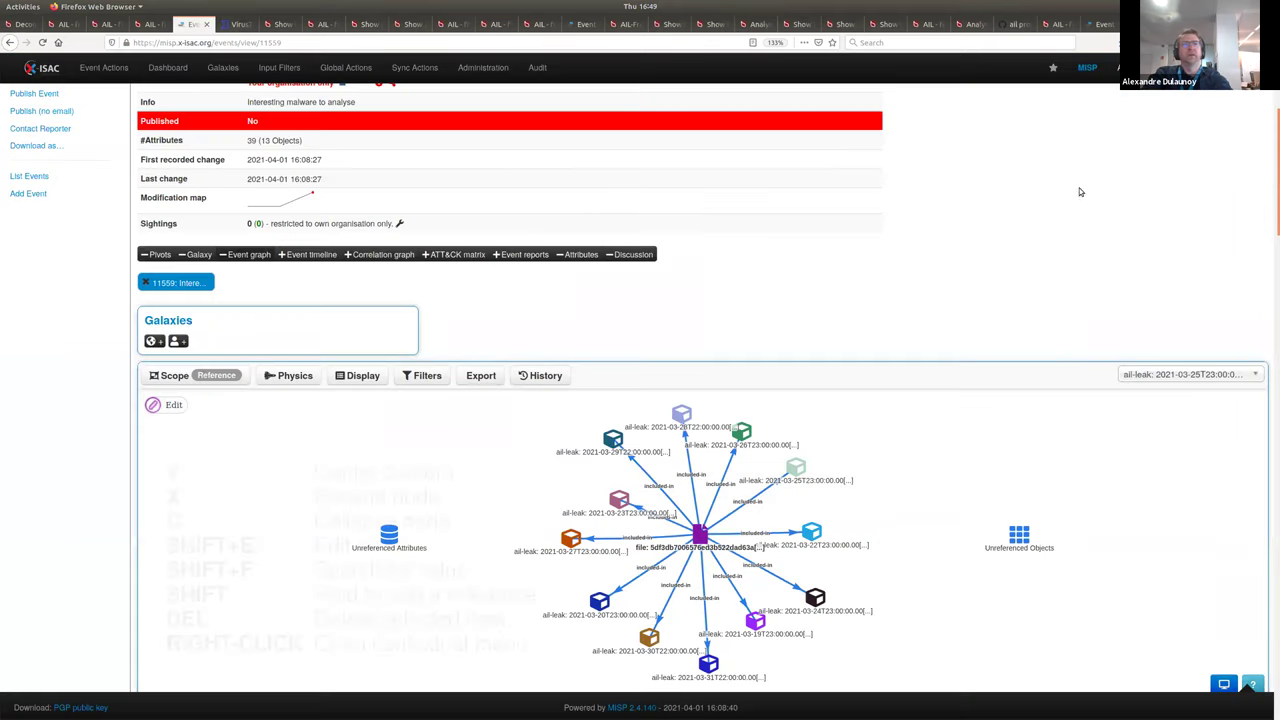
pyautogui.scroll(5, 72, 136)
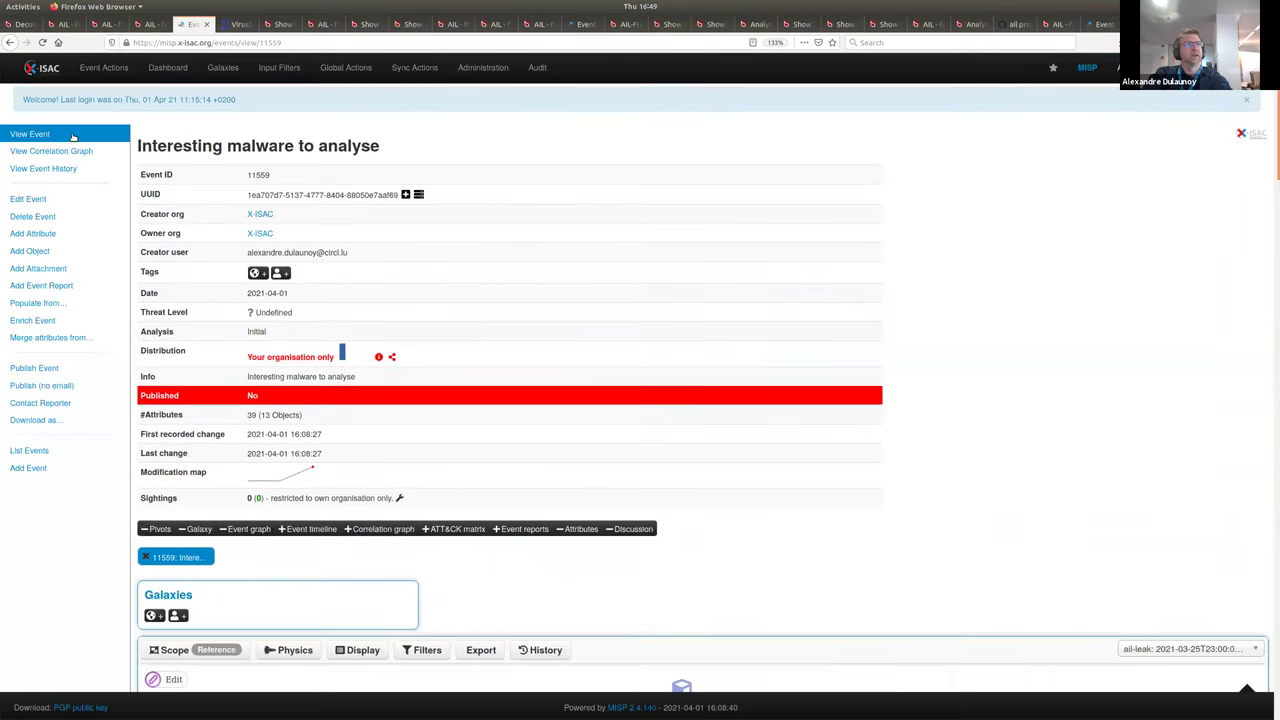
pyautogui.click(72, 136)
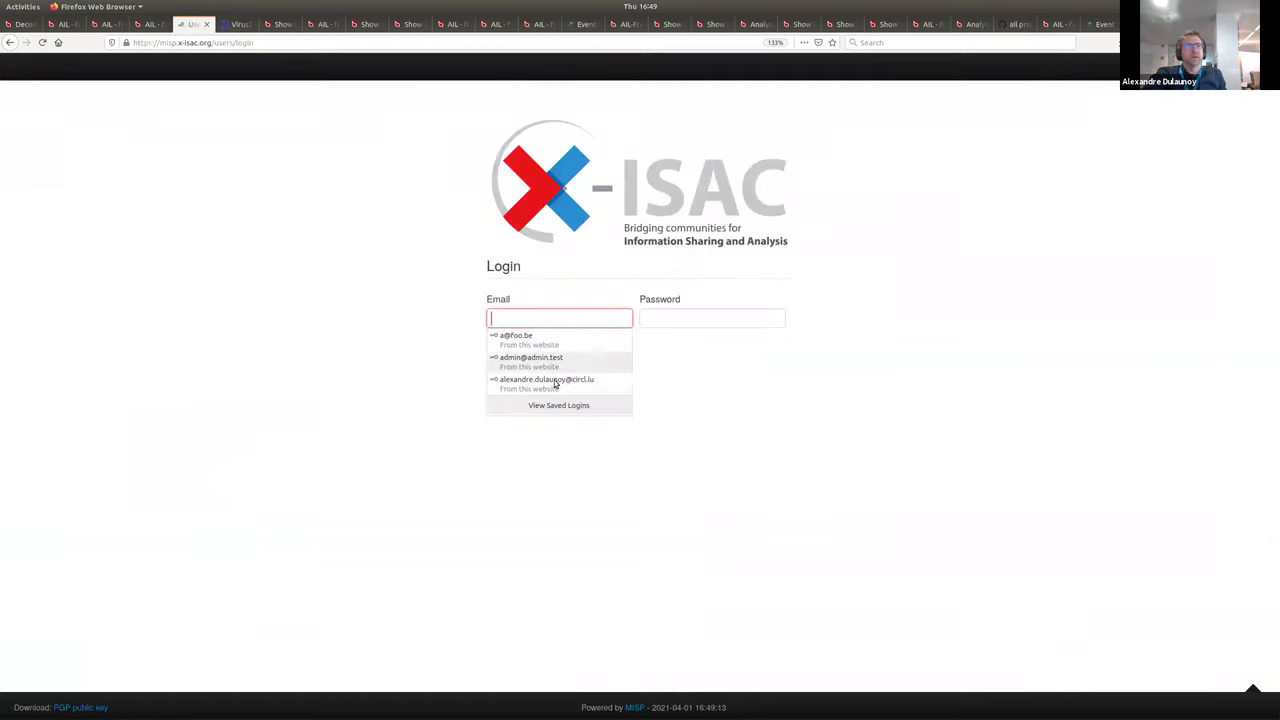
pyautogui.click(515, 380)
pyautogui.press('Return')
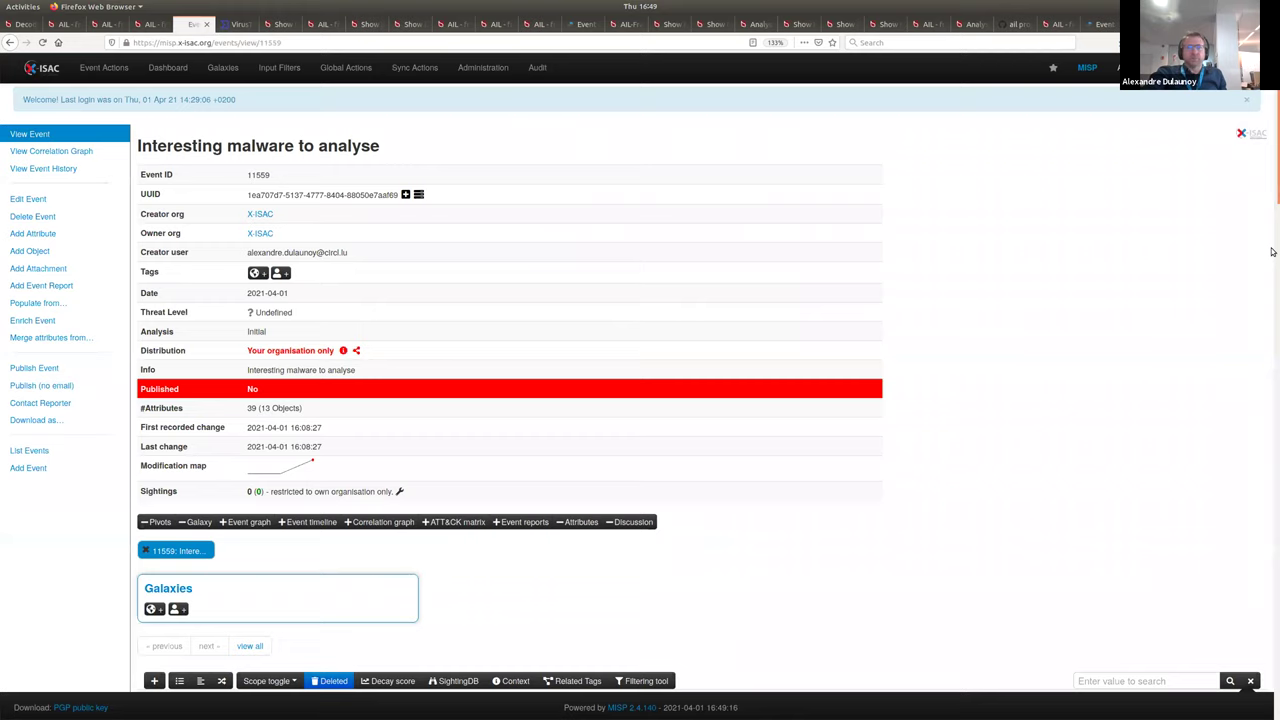
# Step: Look over the event's ail-leak objects and view the info for the tag infoleak:automatic-detection="base64"
pyautogui.moveTo(1272, 252); pyautogui.dragTo(1266, 360)
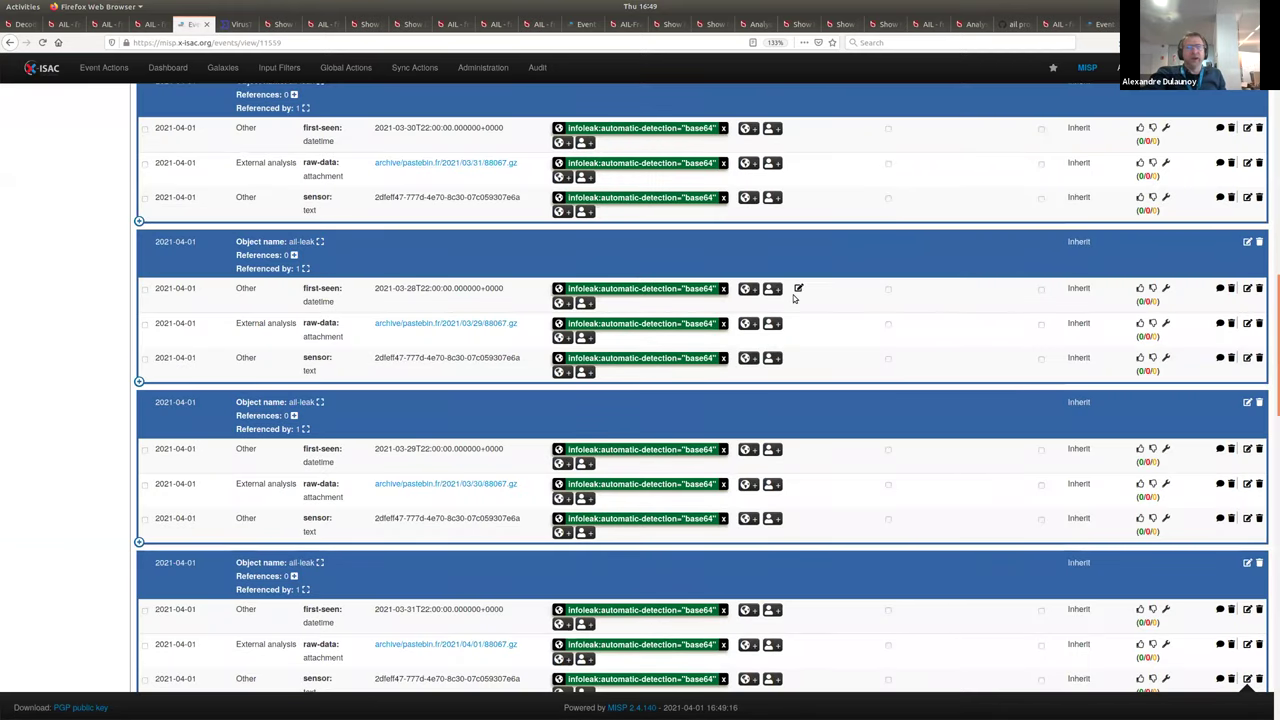
pyautogui.moveTo(578, 291)
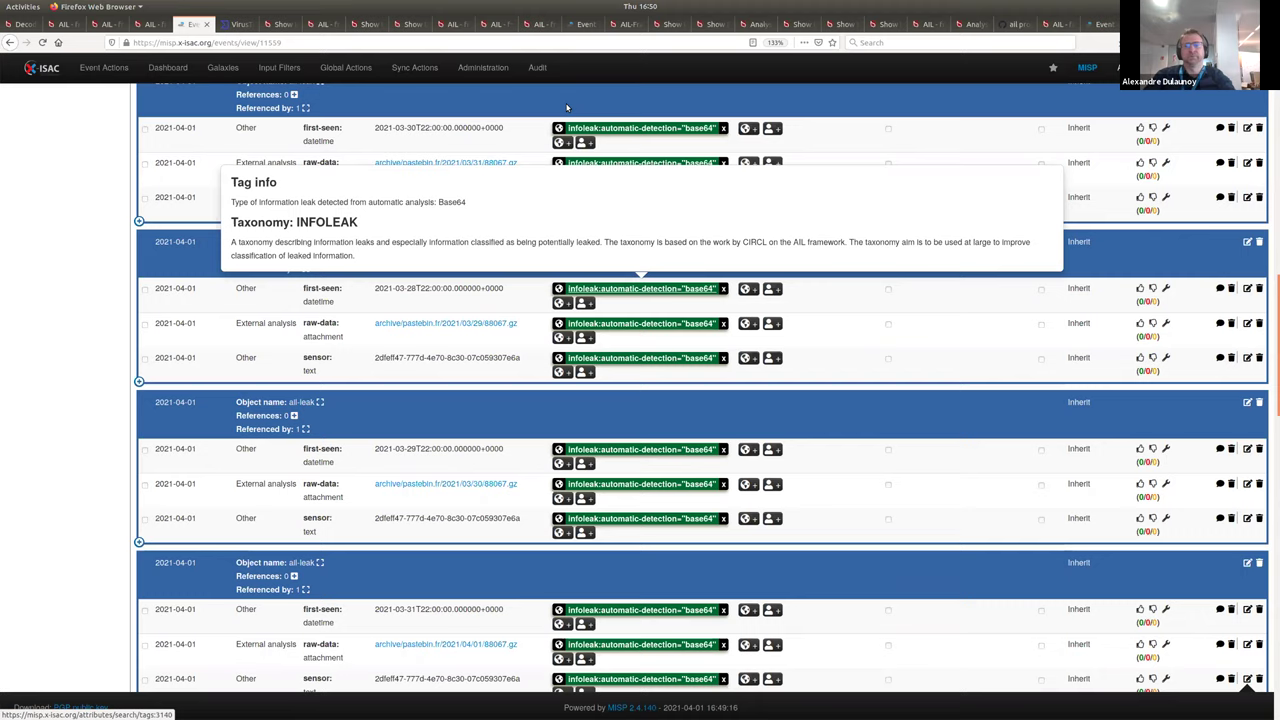
# Step: Switch to the Document Viewer, go to the slide listing the infoleak, estimative-language, admiralty-scale and fpf taxonomies, and highlight fpf
pyautogui.hotkey('alt', 'Tab')
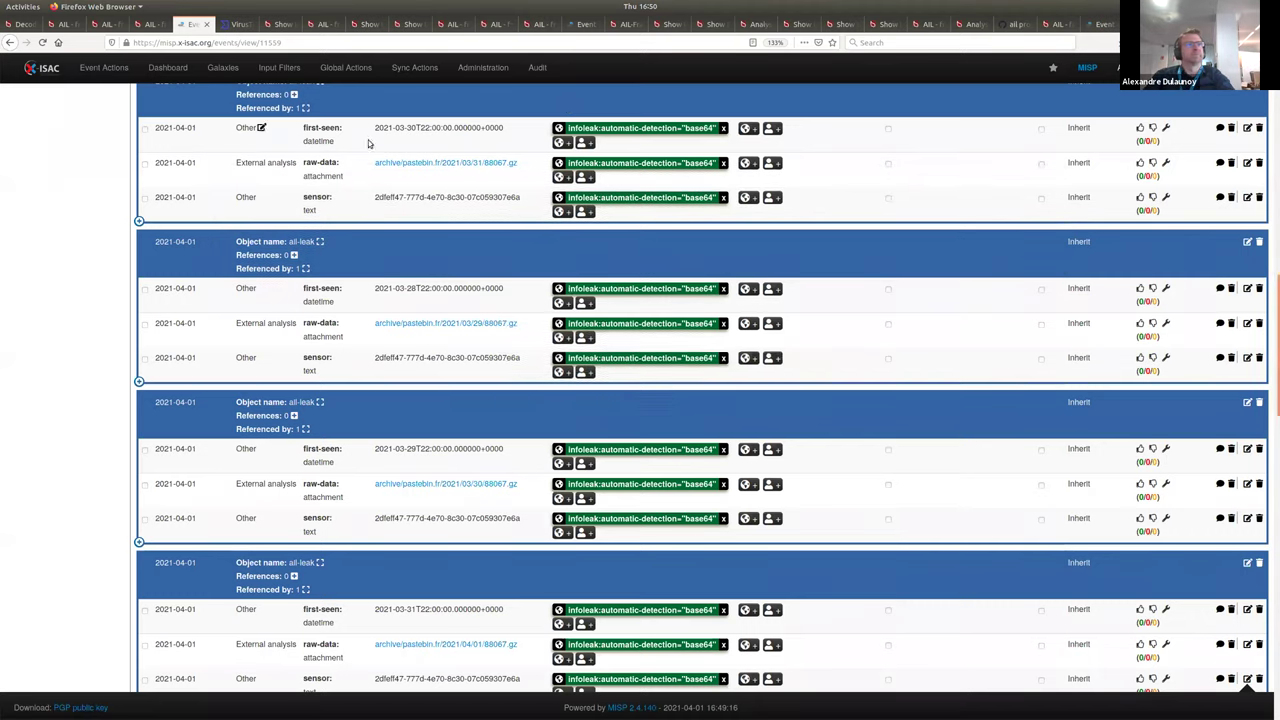
pyautogui.scroll(-10, 372, 154)
pyautogui.scroll(-5, 372, 154)
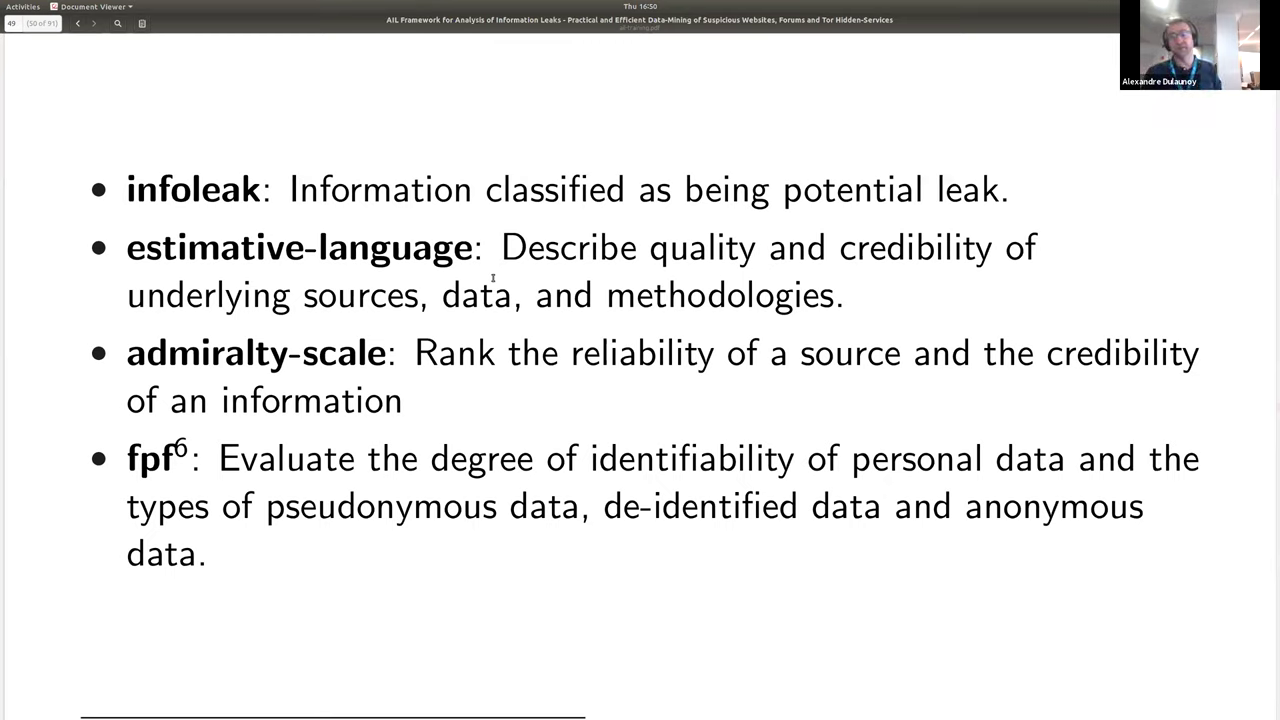
pyautogui.moveTo(115, 471); pyautogui.dragTo(183, 470)
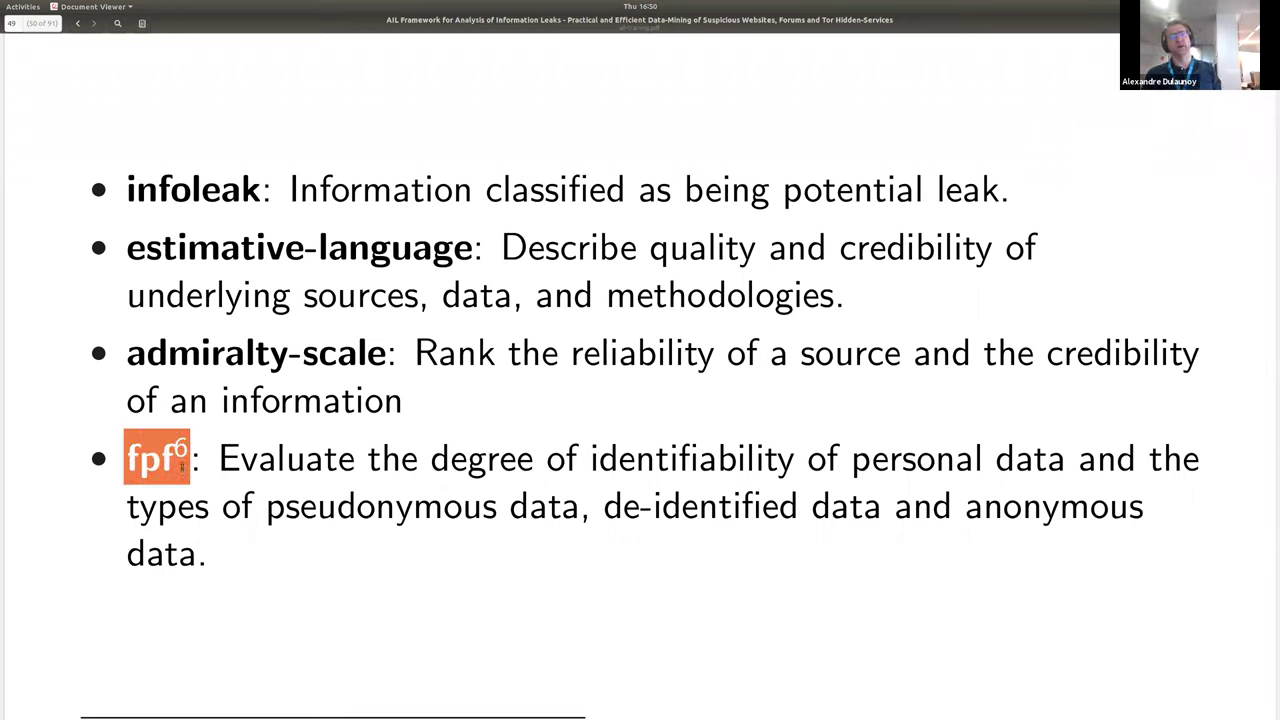
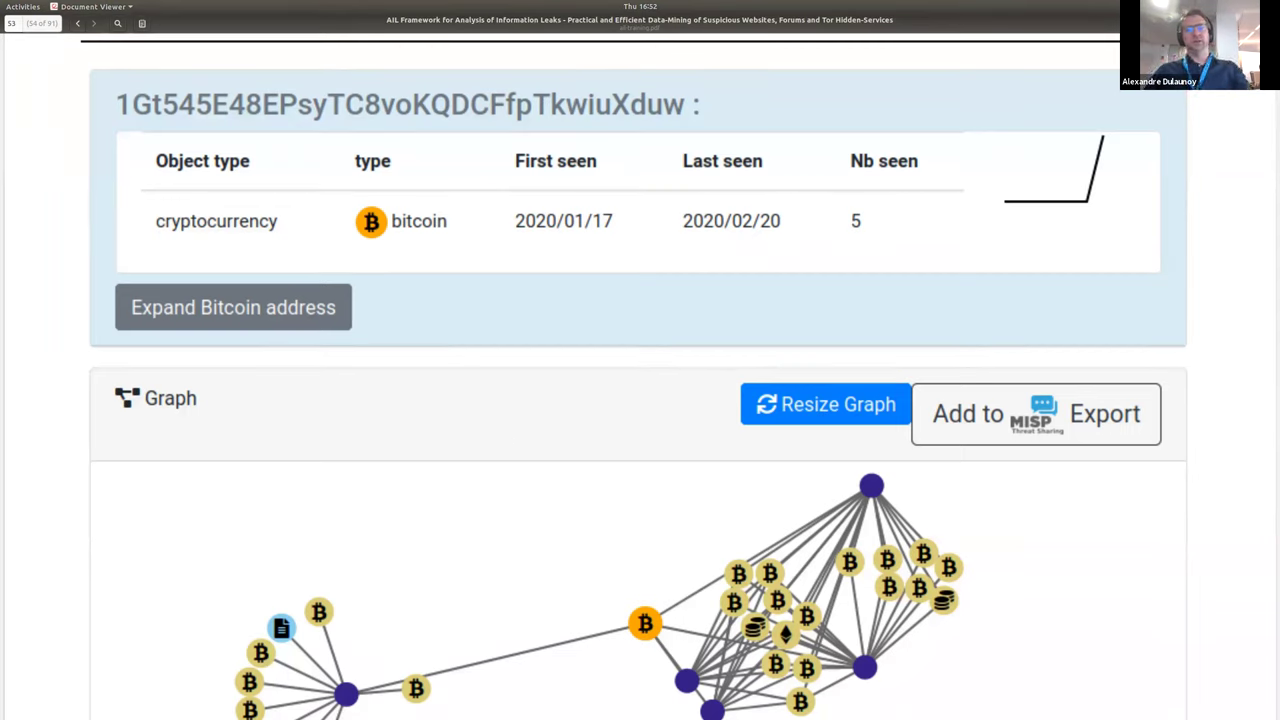
# Step: Switch back to Firefox and open the AIL Splash Crawlers dashboard from the MISP Exporter page
pyautogui.hotkey('alt', 'Tab')
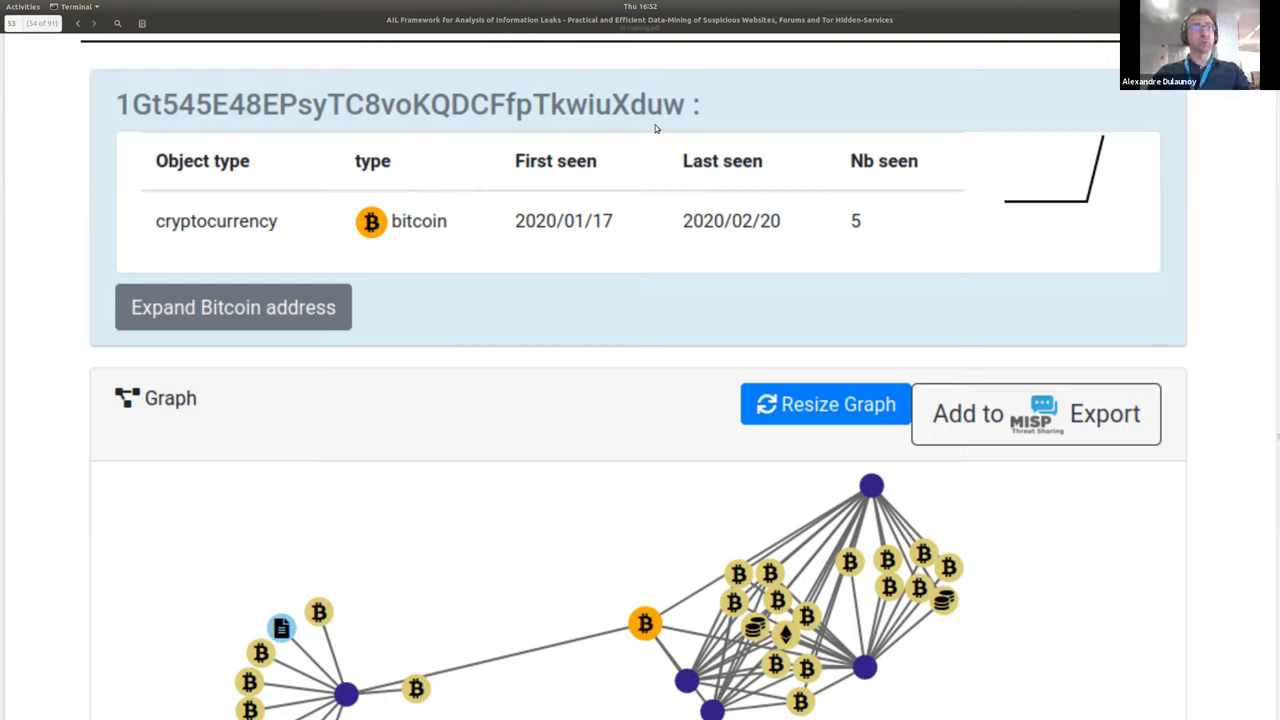
pyautogui.hotkey('alt', 'Tab')
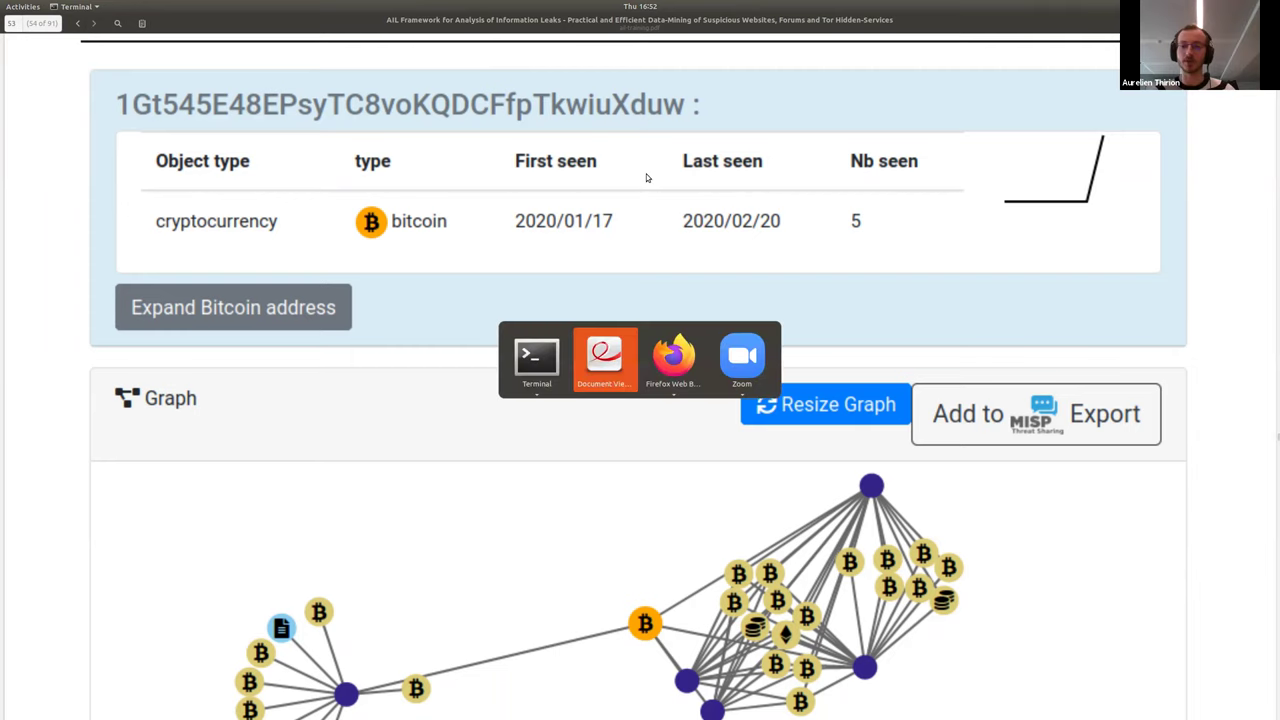
pyautogui.hotkey('alt', 'Tab')
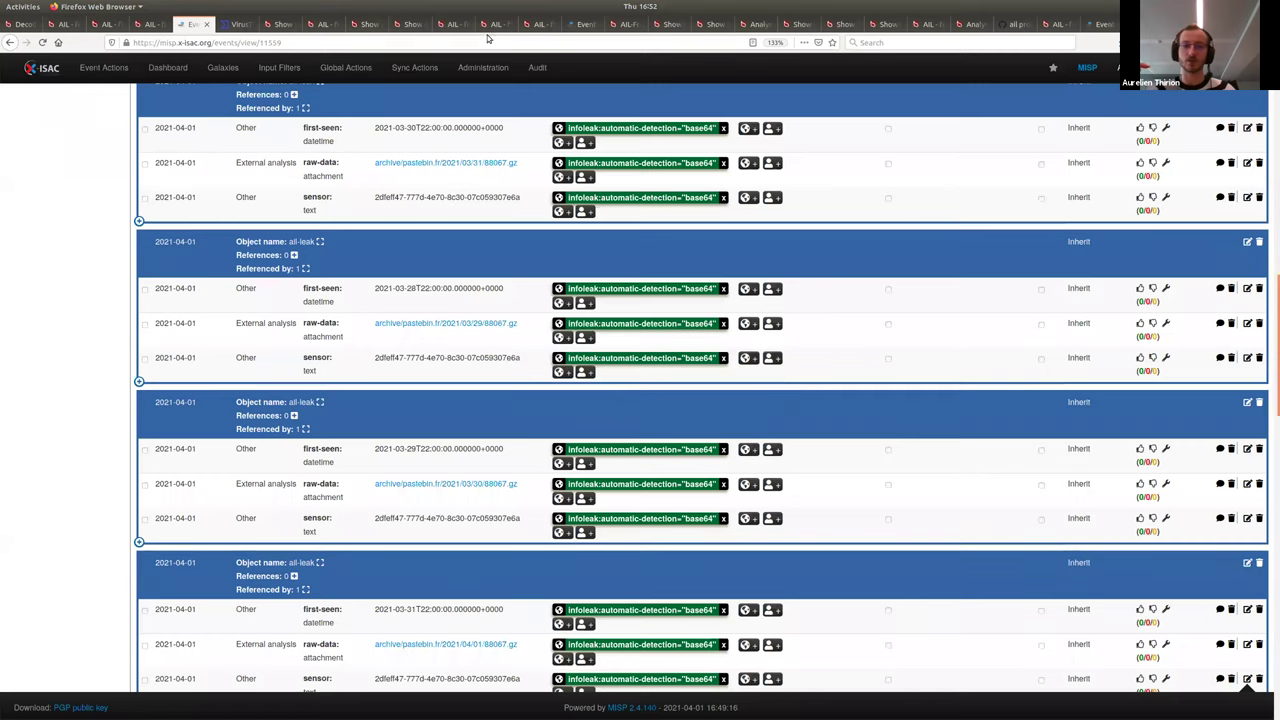
pyautogui.click(150, 23)
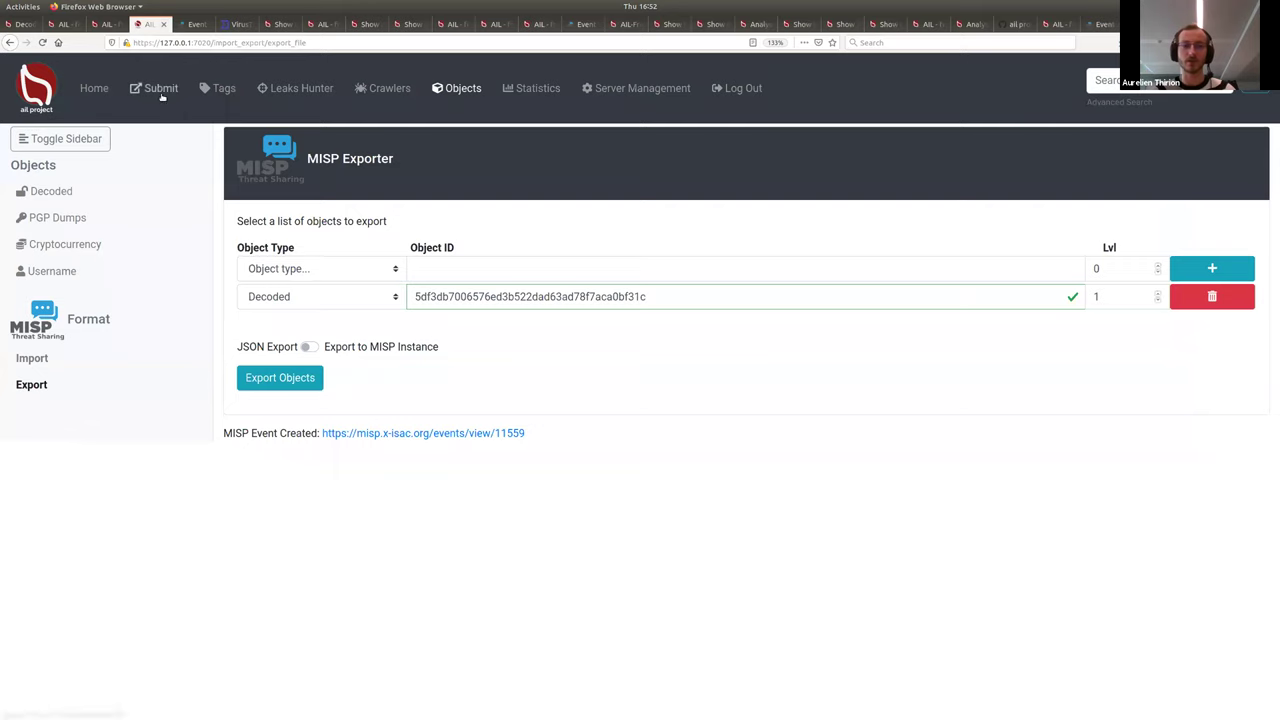
pyautogui.click(399, 92)
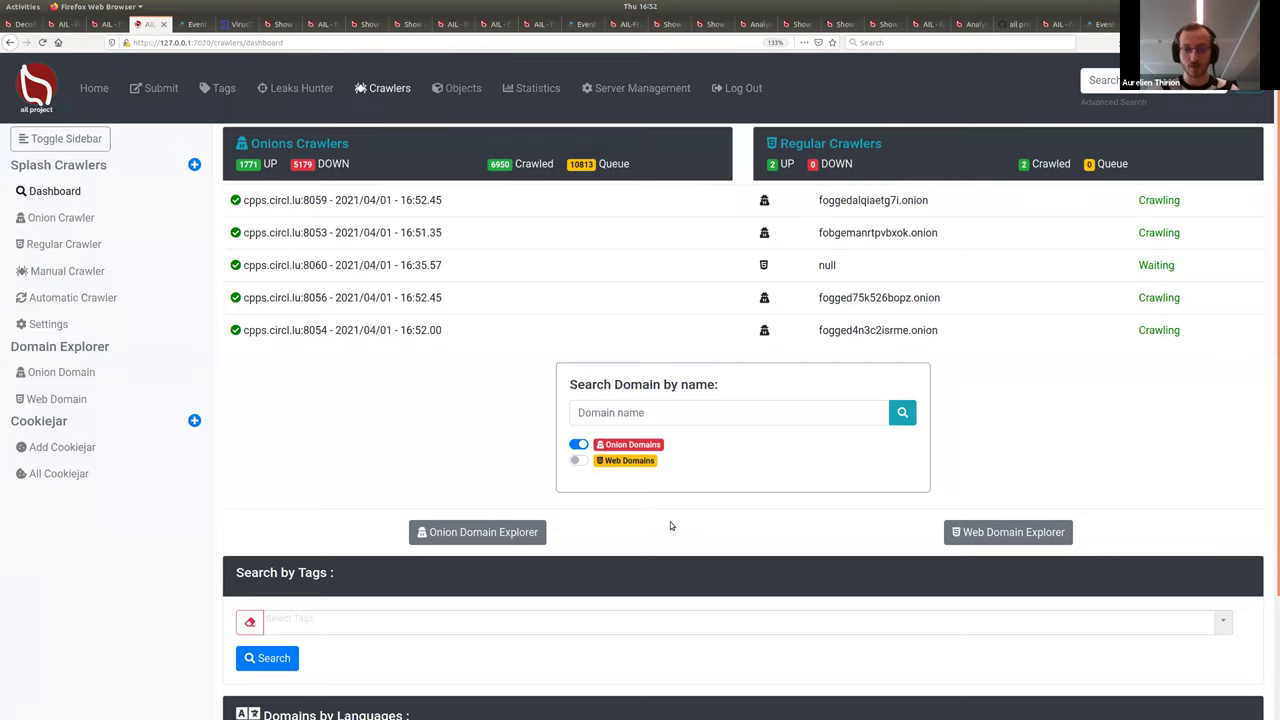
# Step: Select French as the language in the crawler dashboard's Domains by Languages search
pyautogui.scroll(-3, 670, 525)
pyautogui.click(397, 617)
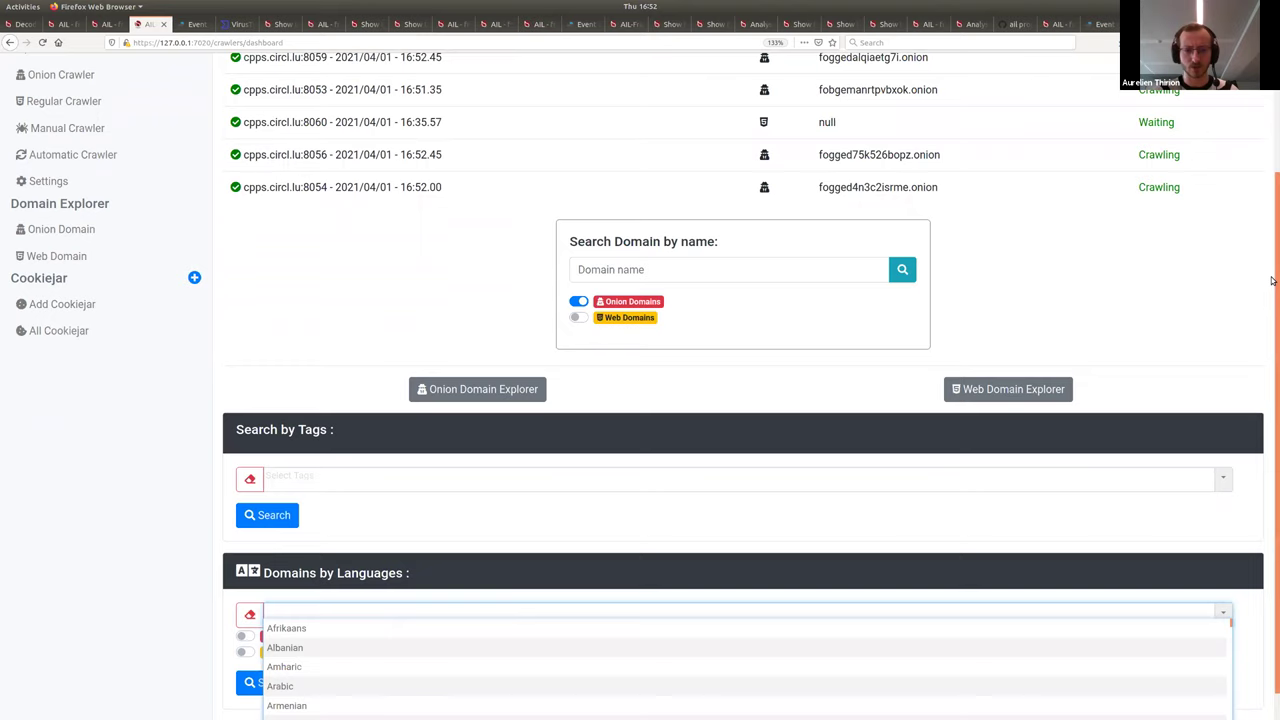
pyautogui.write('Lu')
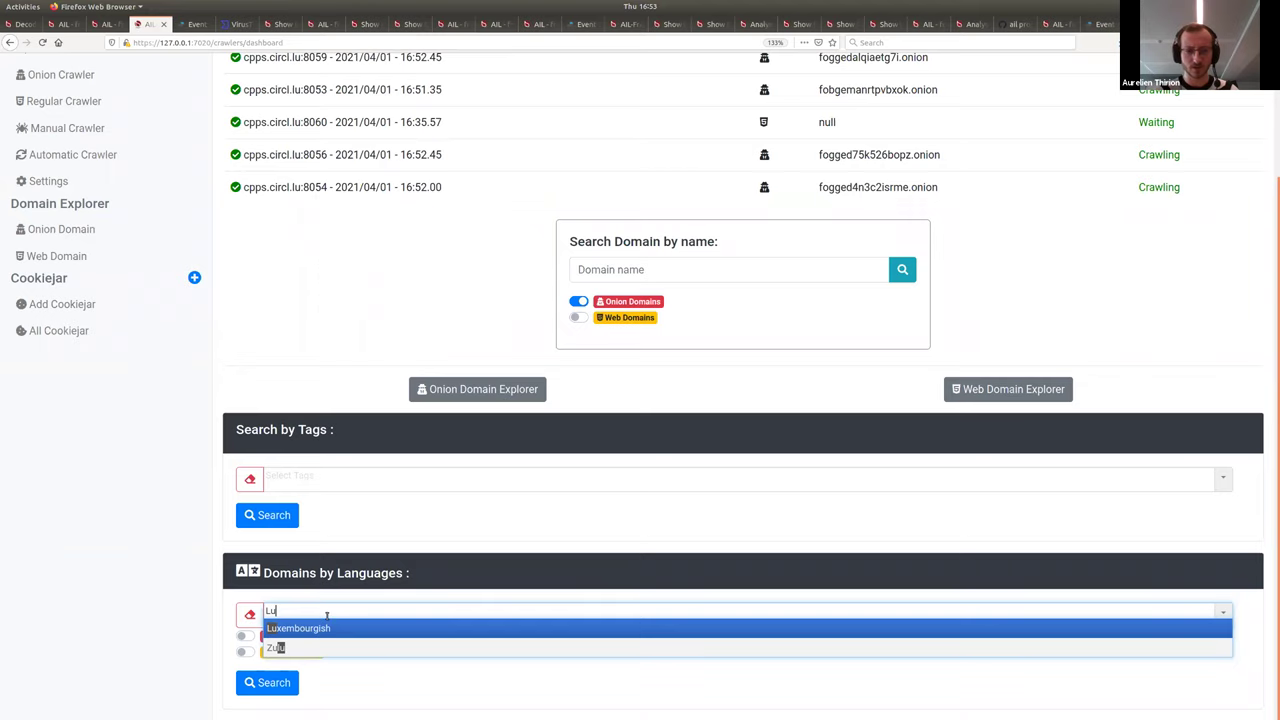
pyautogui.press('BackSpace')
pyautogui.press('BackSpace')
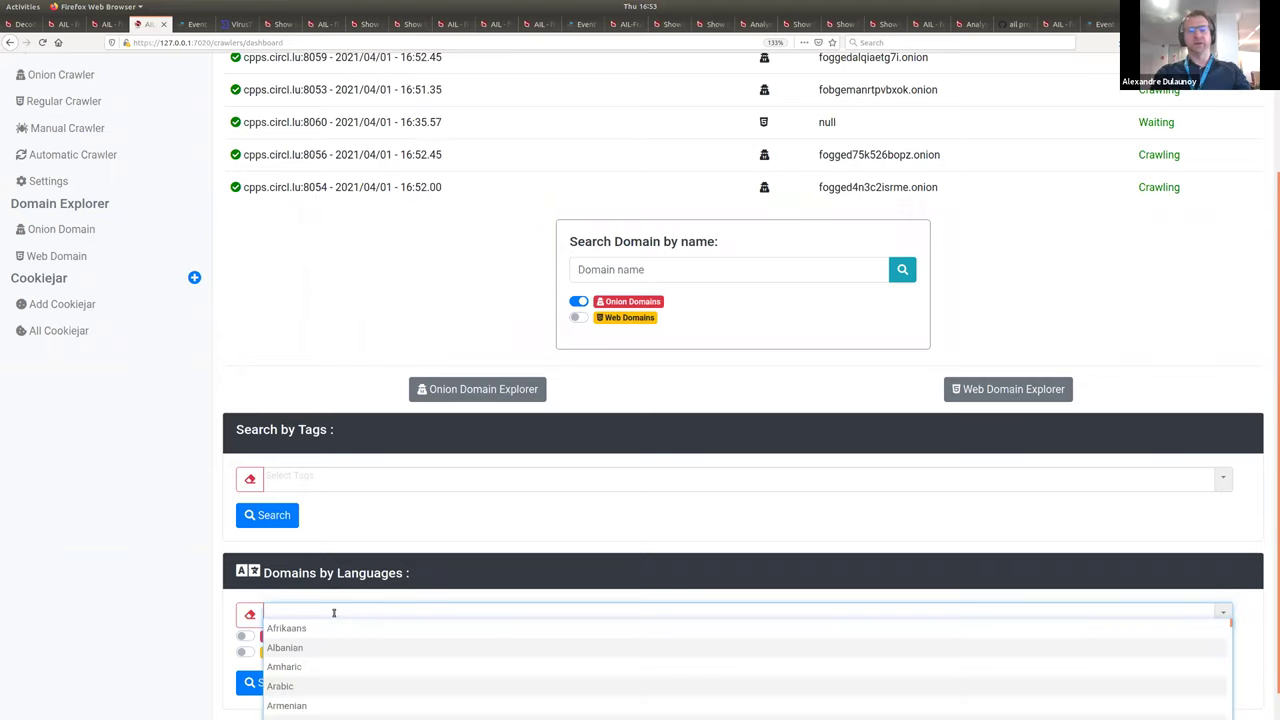
pyautogui.write('French')
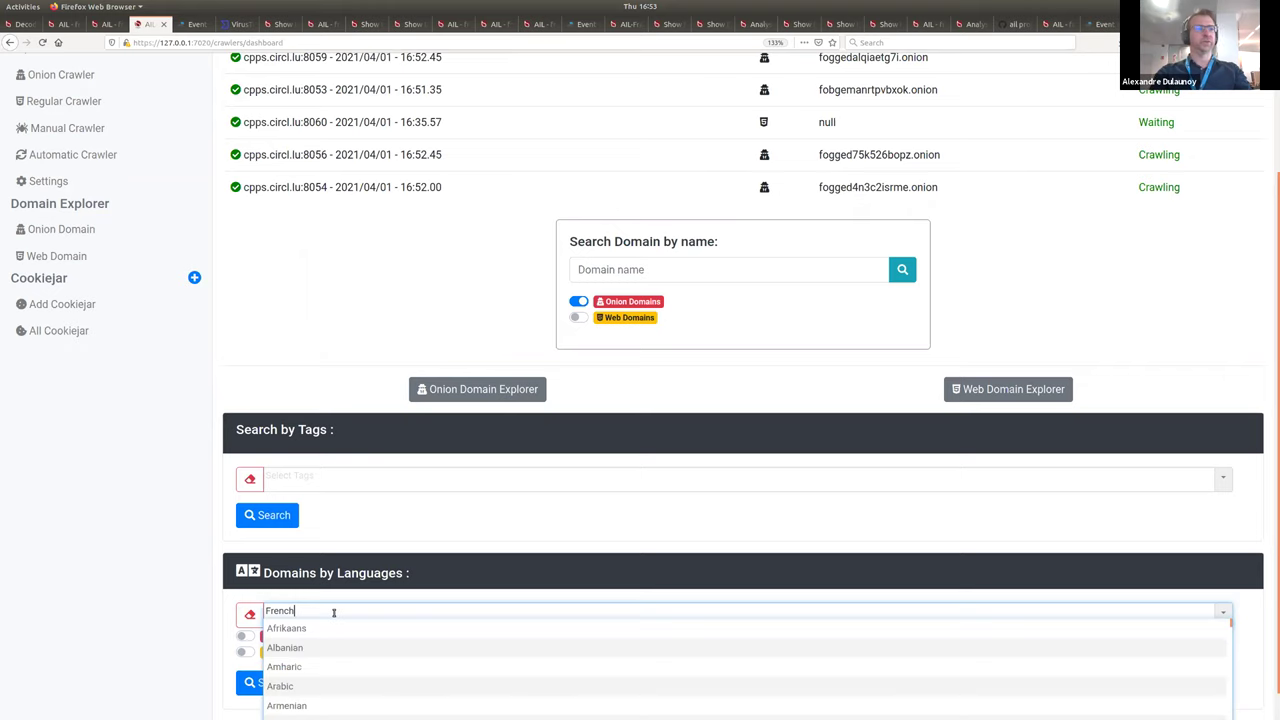
pyautogui.press('Return')
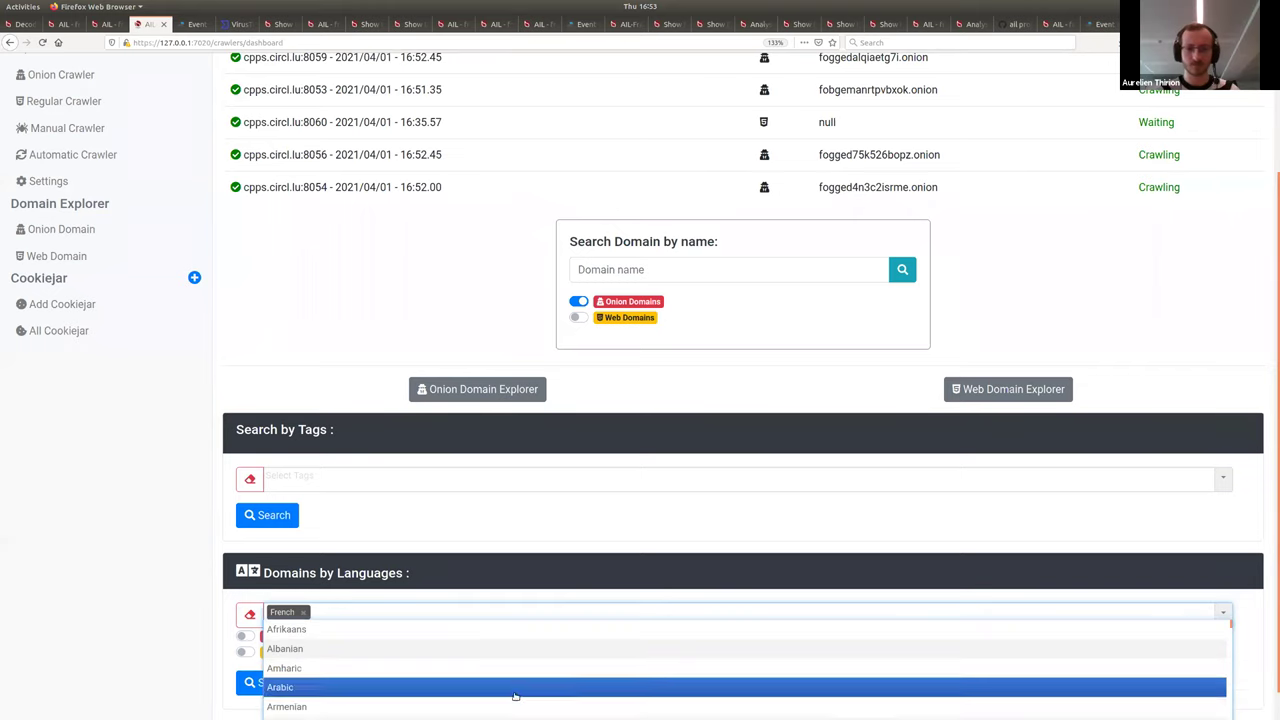
# Step: Try to restrict the language search to onion domains and run the search for French domains
pyautogui.click(223, 665)
pyautogui.click(243, 636)
pyautogui.click(245, 636)
pyautogui.click(244, 636)
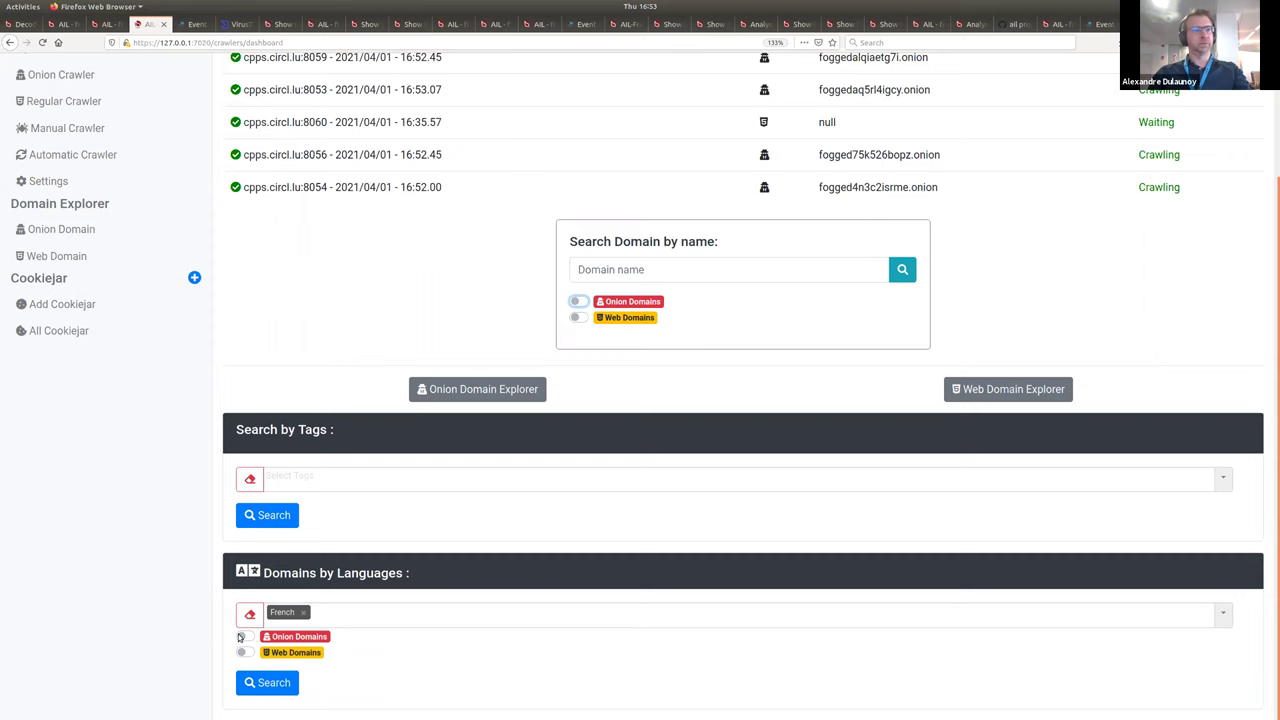
pyautogui.click(268, 682)
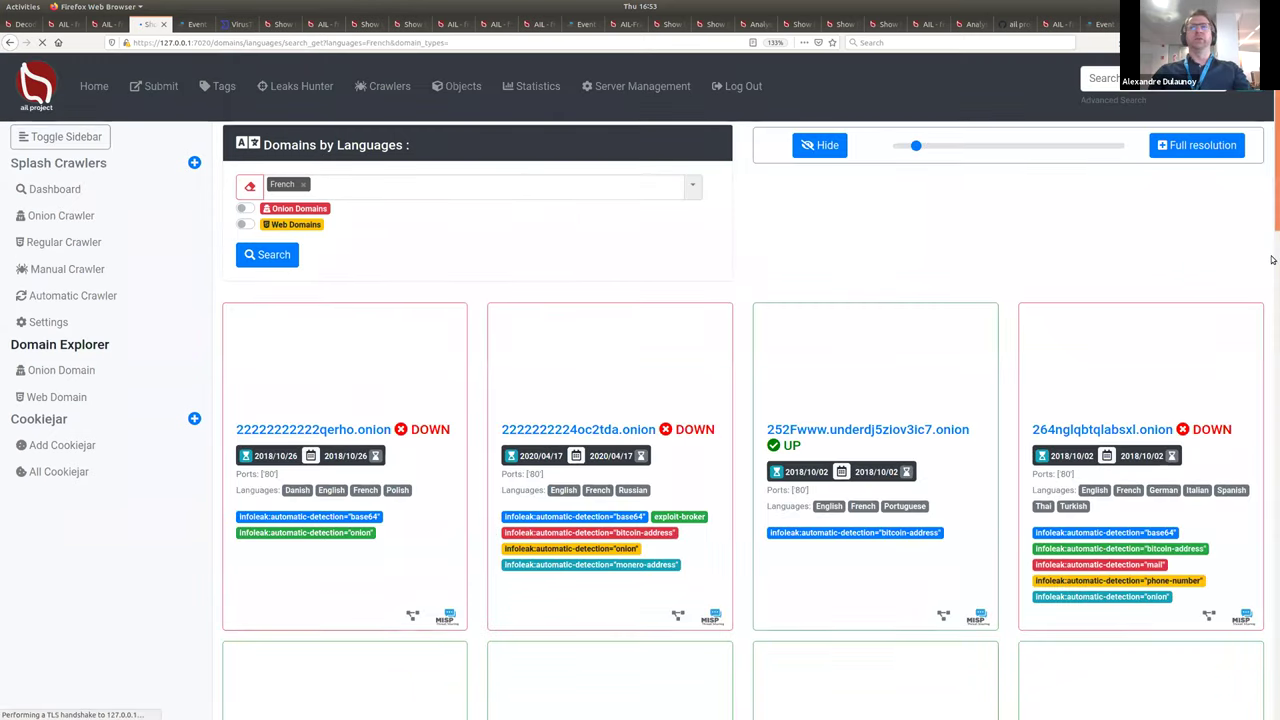
# Step: Look through the first two pages of French domain results and open page 3
pyautogui.scroll(-10, 1272, 260)
pyautogui.scroll(-5, 908, 628)
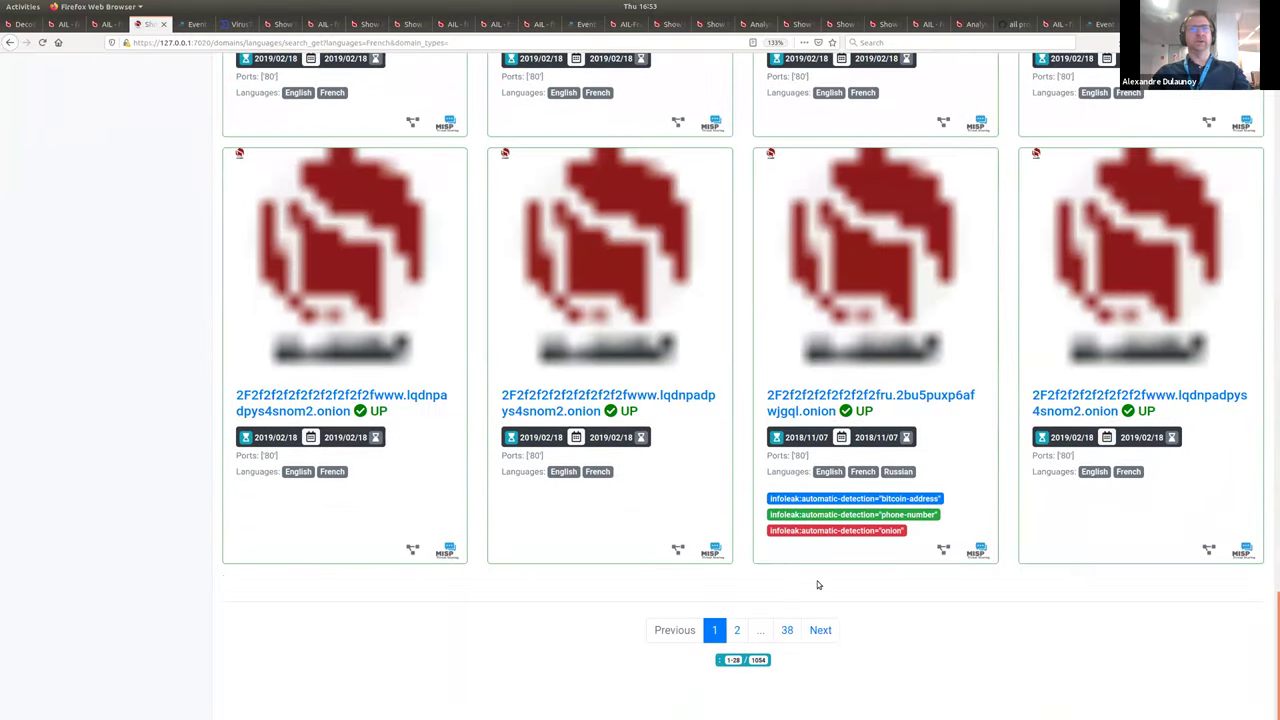
pyautogui.click(738, 631)
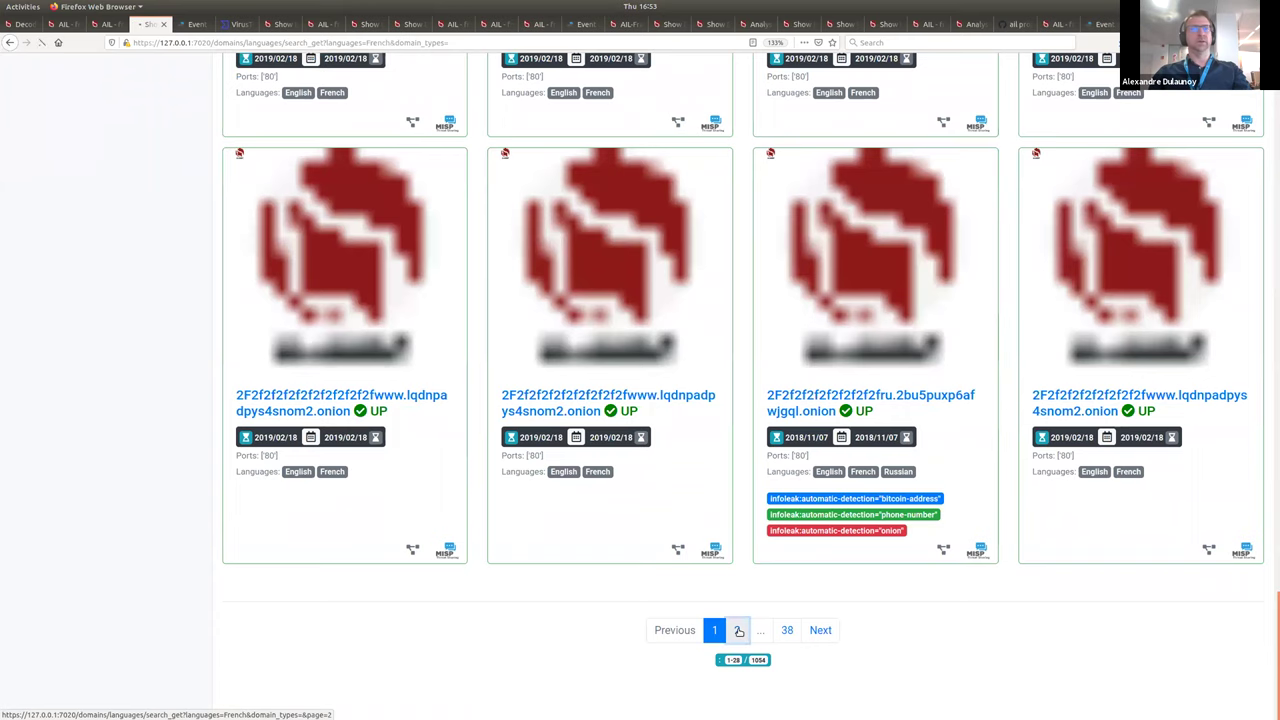
pyautogui.scroll(-5, 1212, 712)
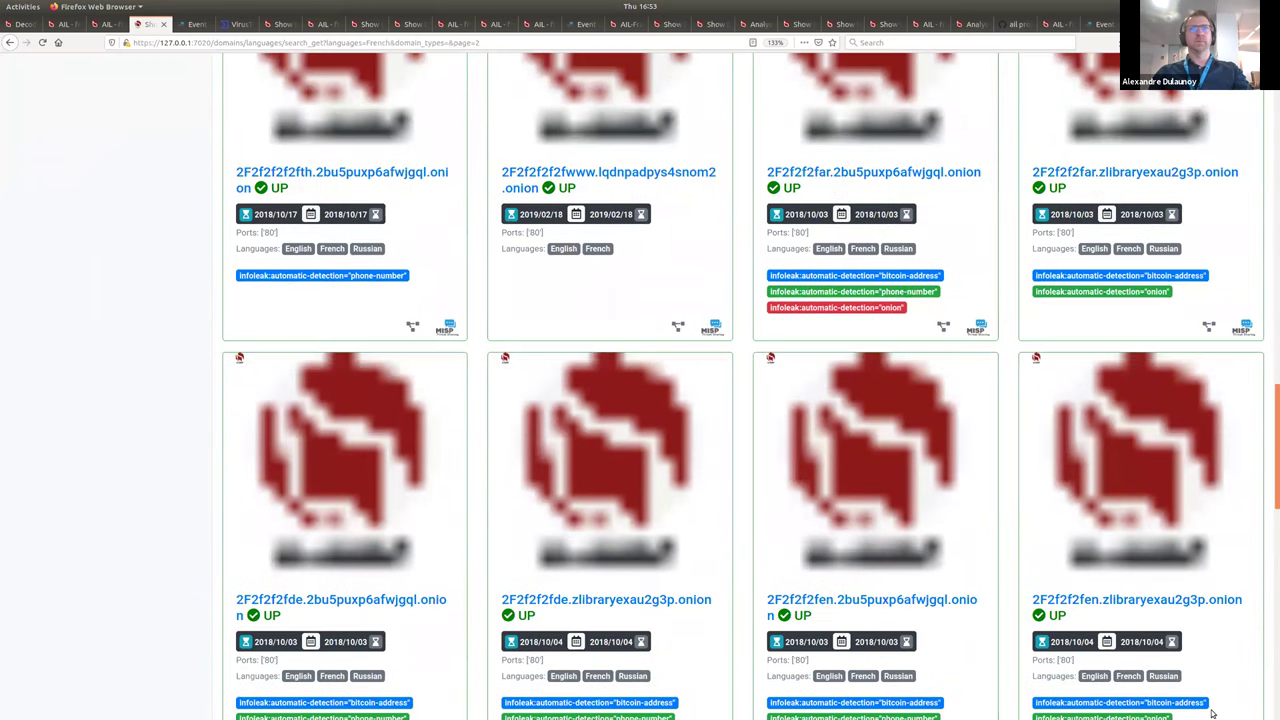
pyautogui.scroll(-10, 712, 660)
pyautogui.click(748, 630)
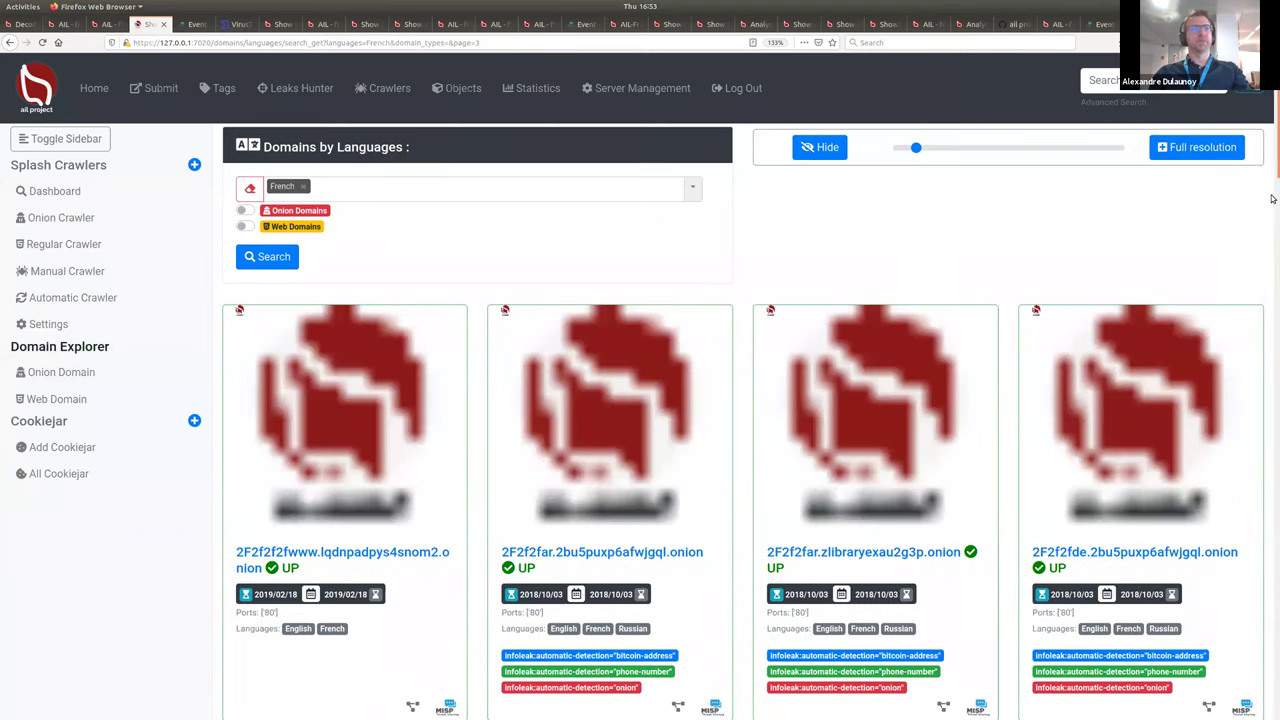
# Step: Look through page 3 of the French domain results and continue to the domains on page 4
pyautogui.scroll(-5, 1272, 204)
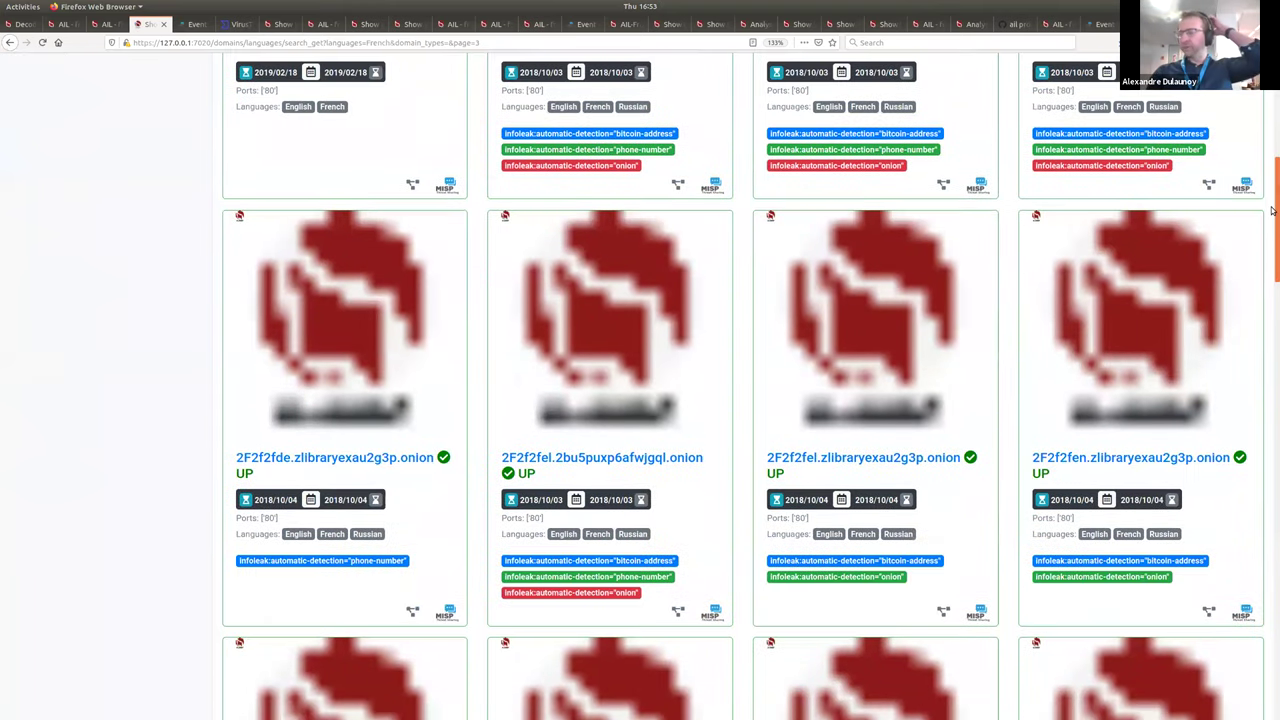
pyautogui.scroll(1, 1272, 210)
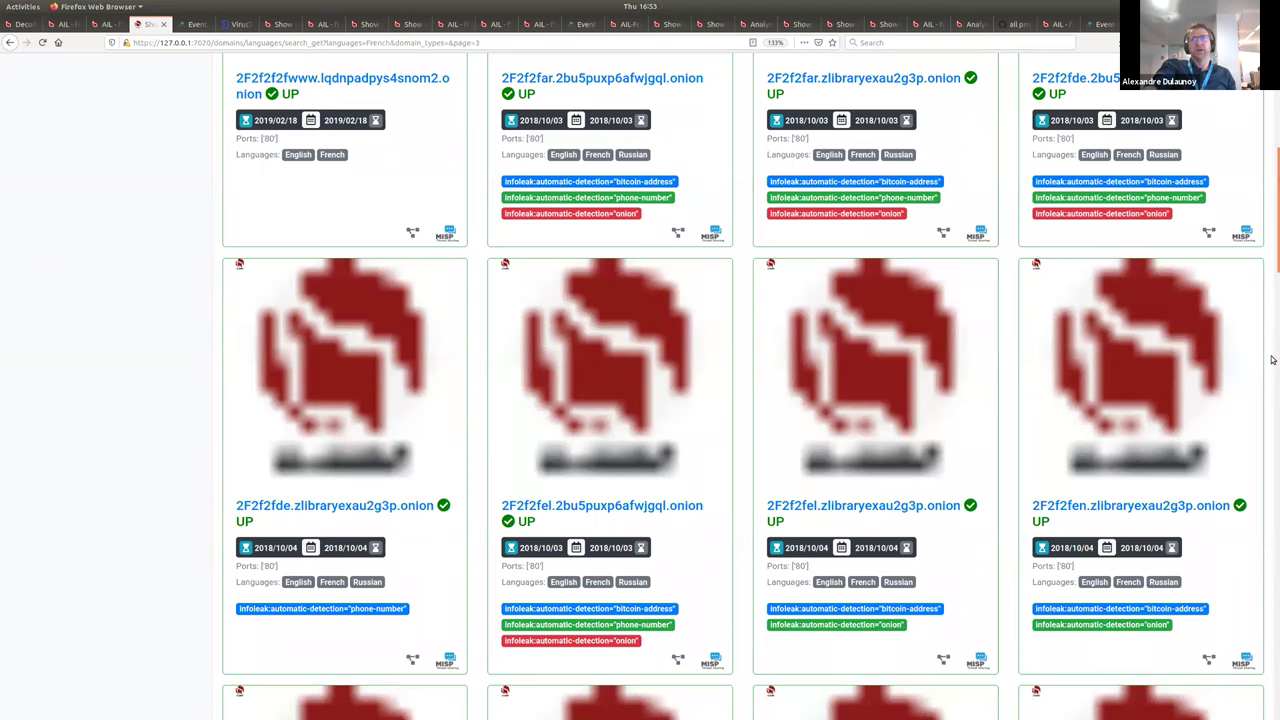
pyautogui.scroll(-5, 1241, 521)
pyautogui.scroll(-6, 1241, 521)
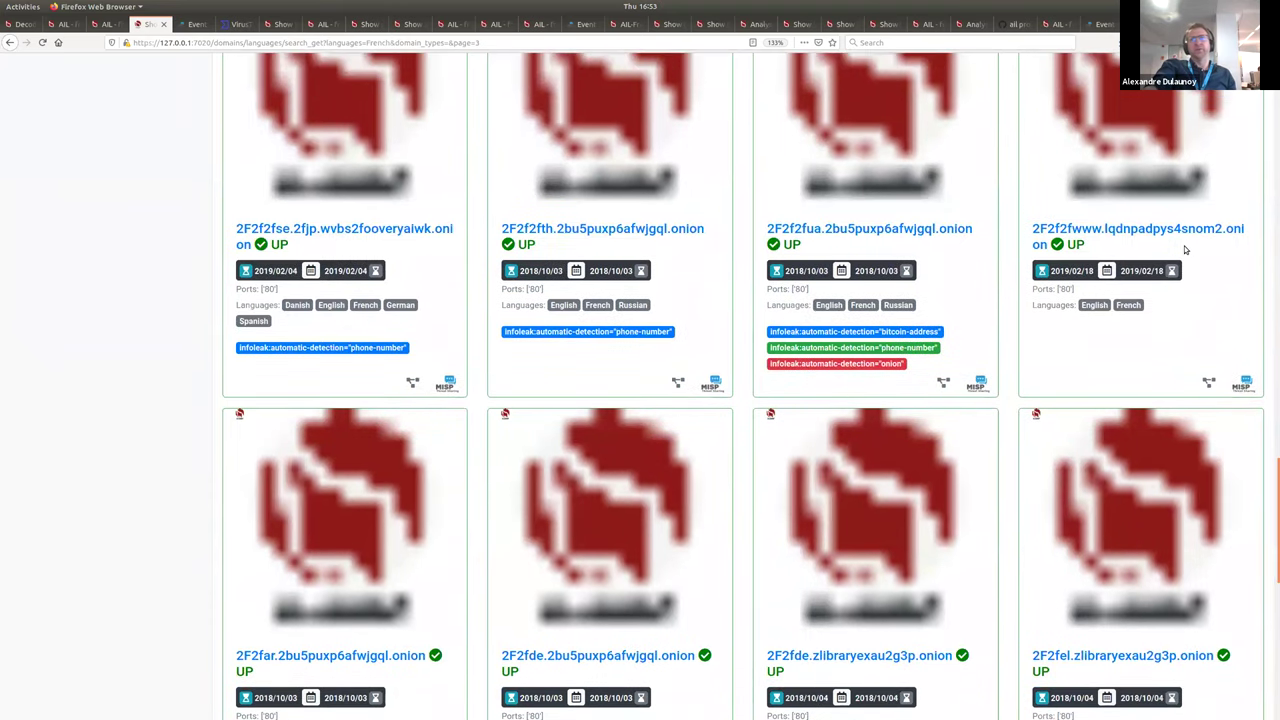
pyautogui.scroll(-1, 1272, 540)
pyautogui.moveTo(1272, 540); pyautogui.dragTo(1272, 686)
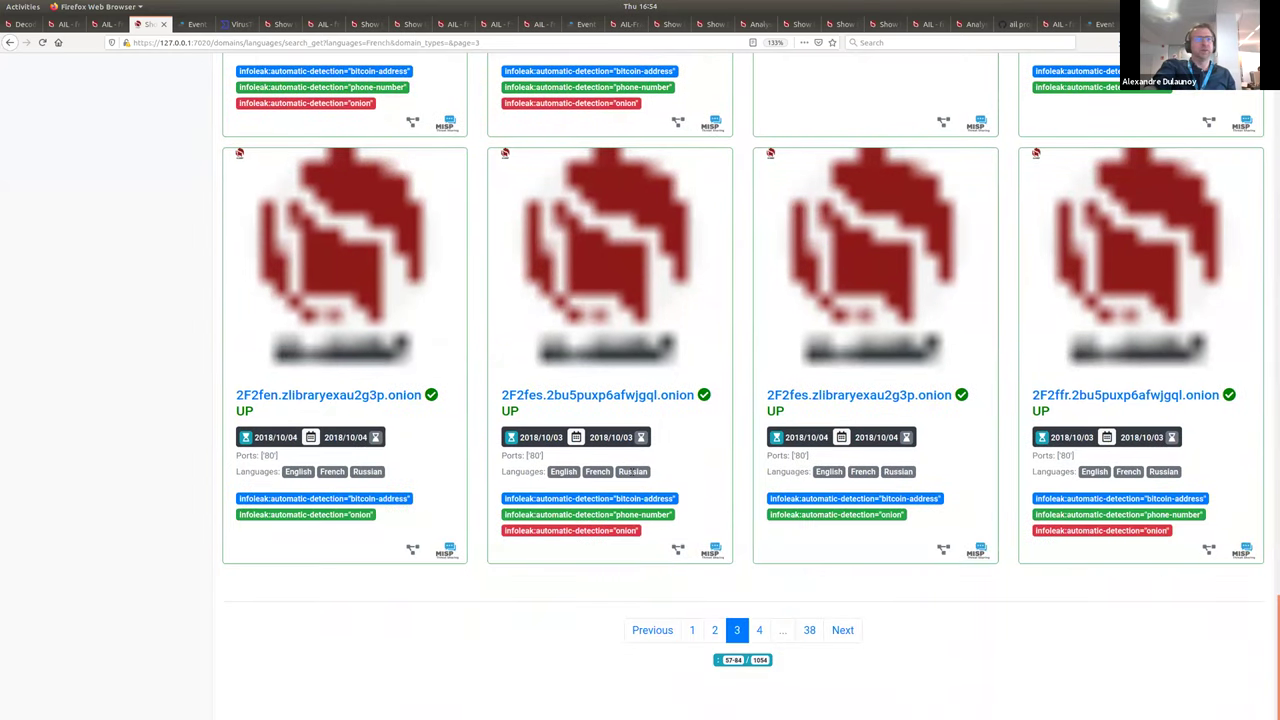
pyautogui.click(759, 630)
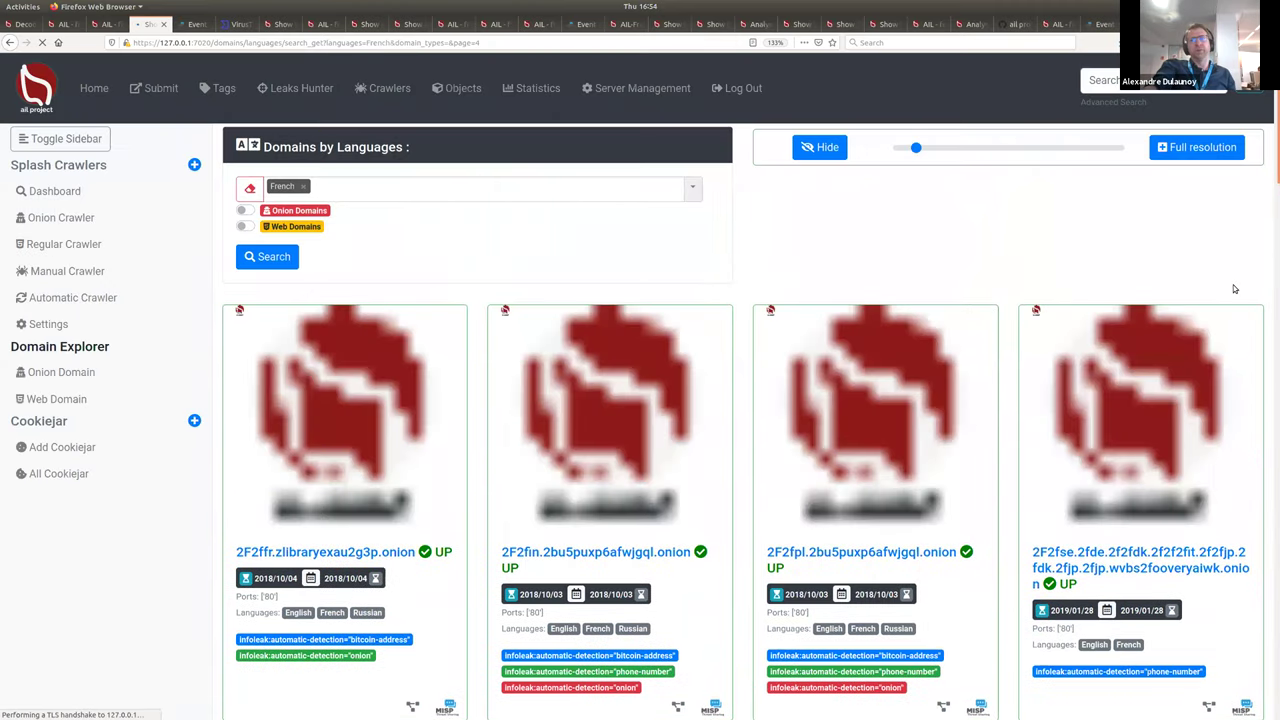
pyautogui.moveTo(1272, 329)
pyautogui.mouseDown()
pyautogui.moveTo(1272, 379)
pyautogui.moveTo(1272, 345)
pyautogui.mouseUp()
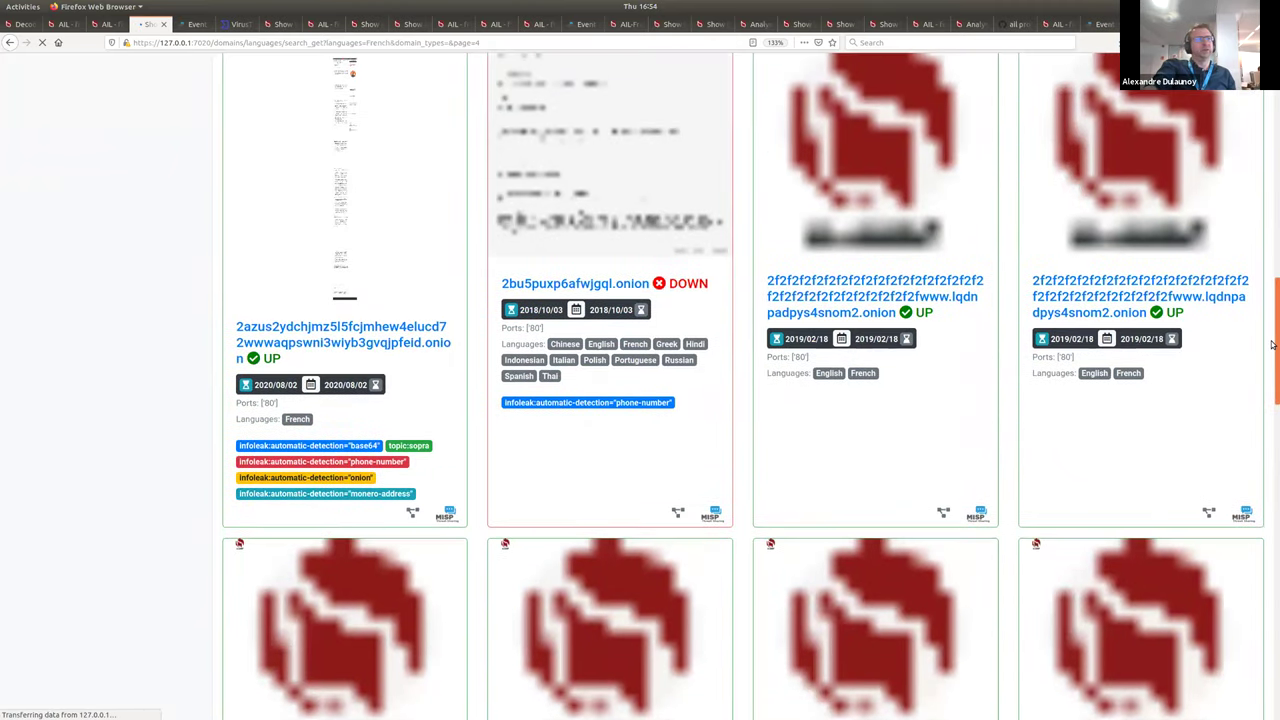
# Step: Open the onion domain starting with 2azus2ydchjm, show its screenshot at full resolution, and look over the captured page and crawled items
pyautogui.click(401, 342)
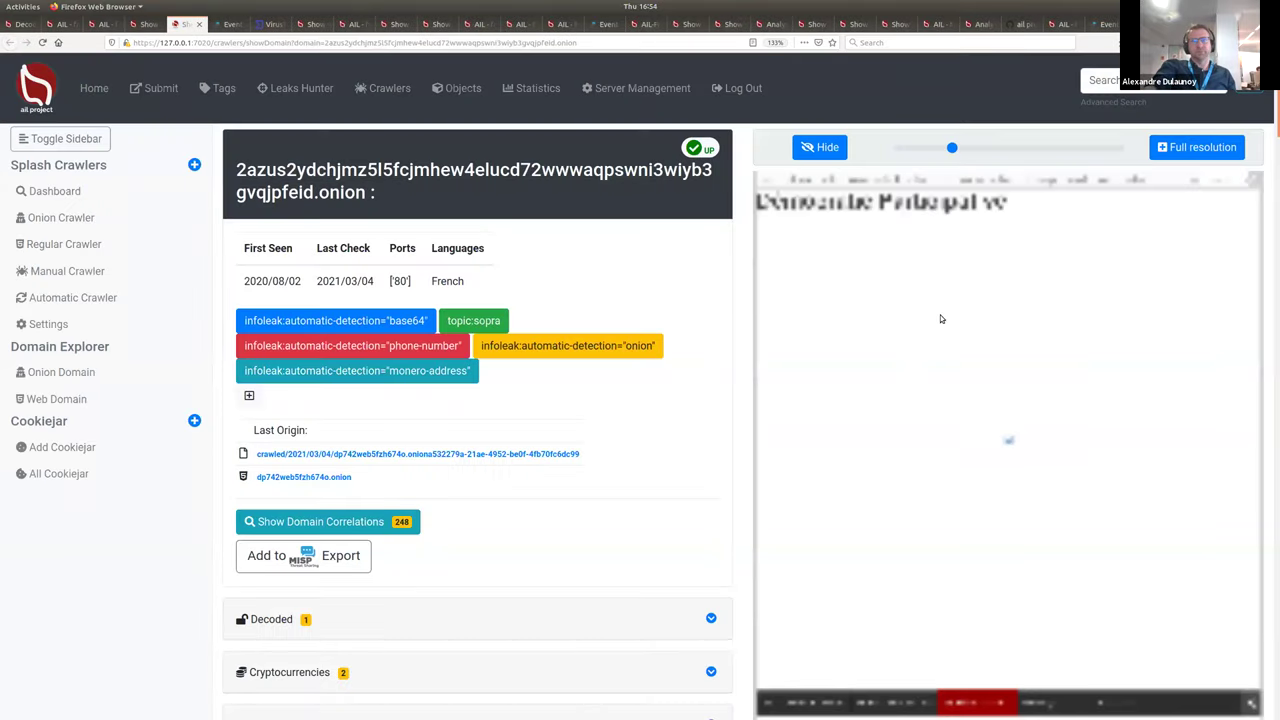
pyautogui.click(1182, 145)
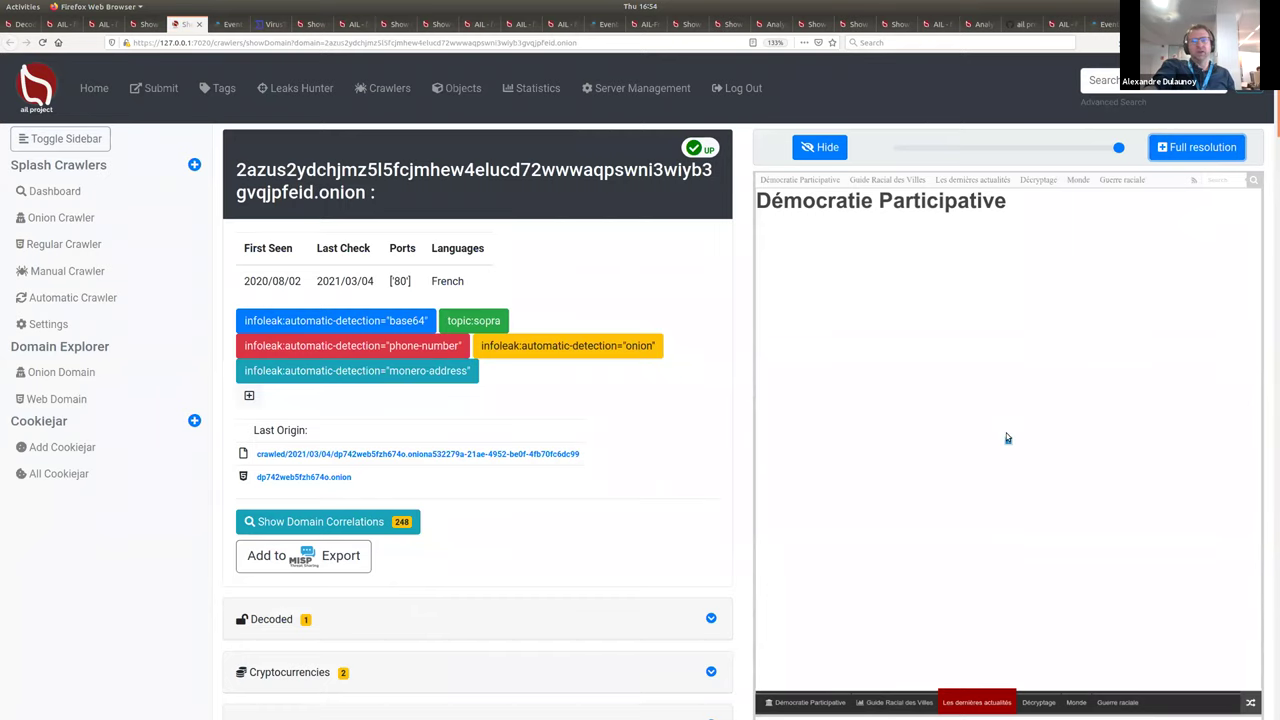
pyautogui.scroll(-5, 1000, 445)
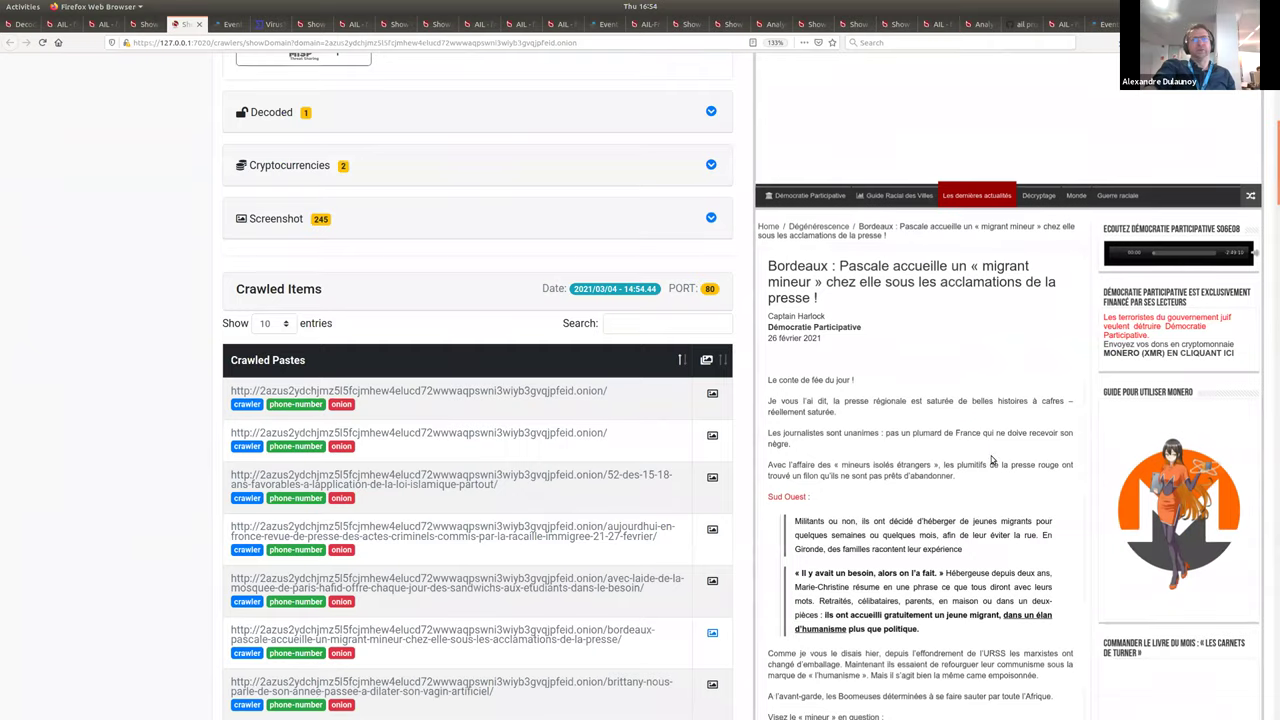
pyautogui.scroll(-5, 993, 458)
pyautogui.scroll(6, 993, 466)
pyautogui.scroll(2, 993, 469)
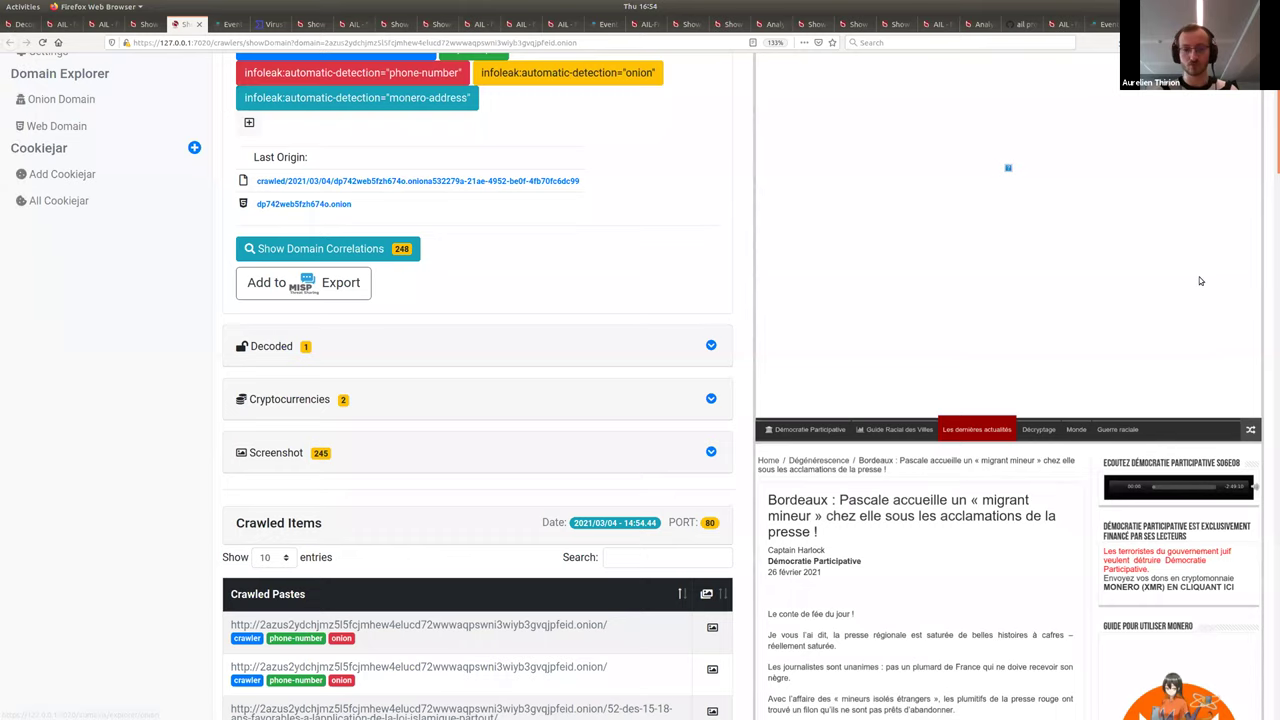
# Step: Open the Cryptocurrency objects and list all types of cryptocurrency addresses seen on 2021-04-01
pyautogui.press('F5')
pyautogui.click(458, 89)
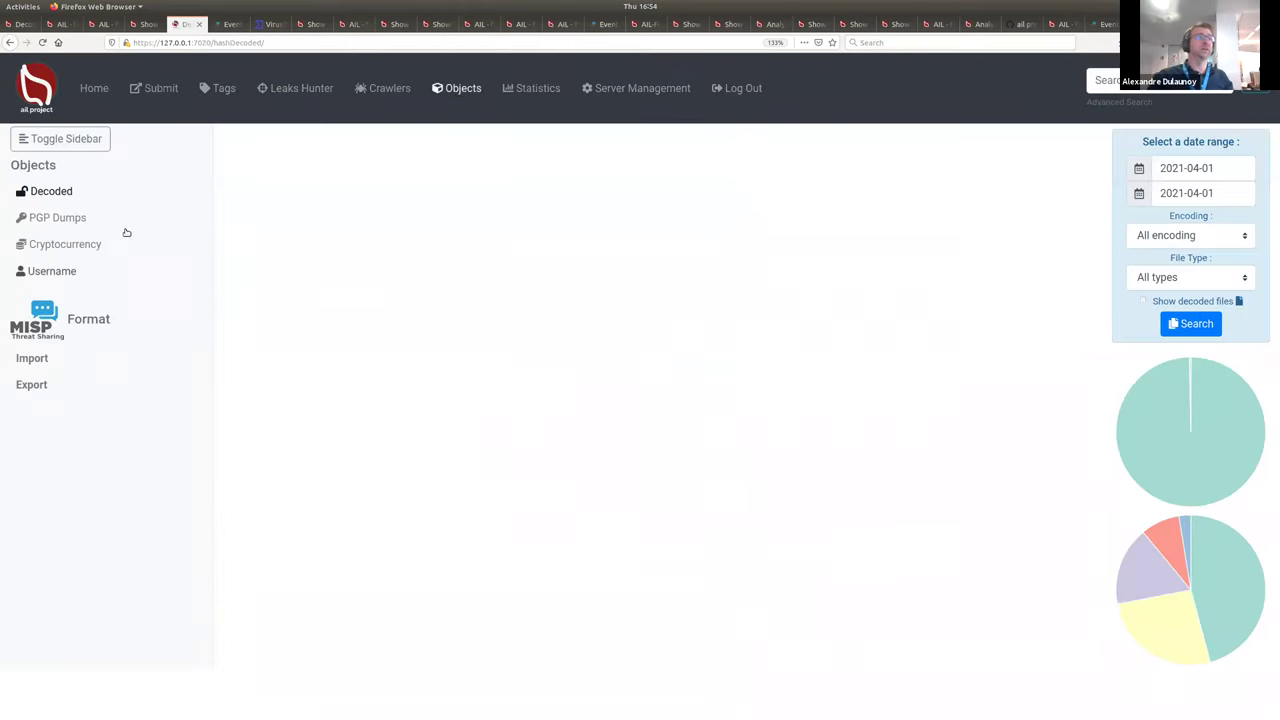
pyautogui.click(70, 251)
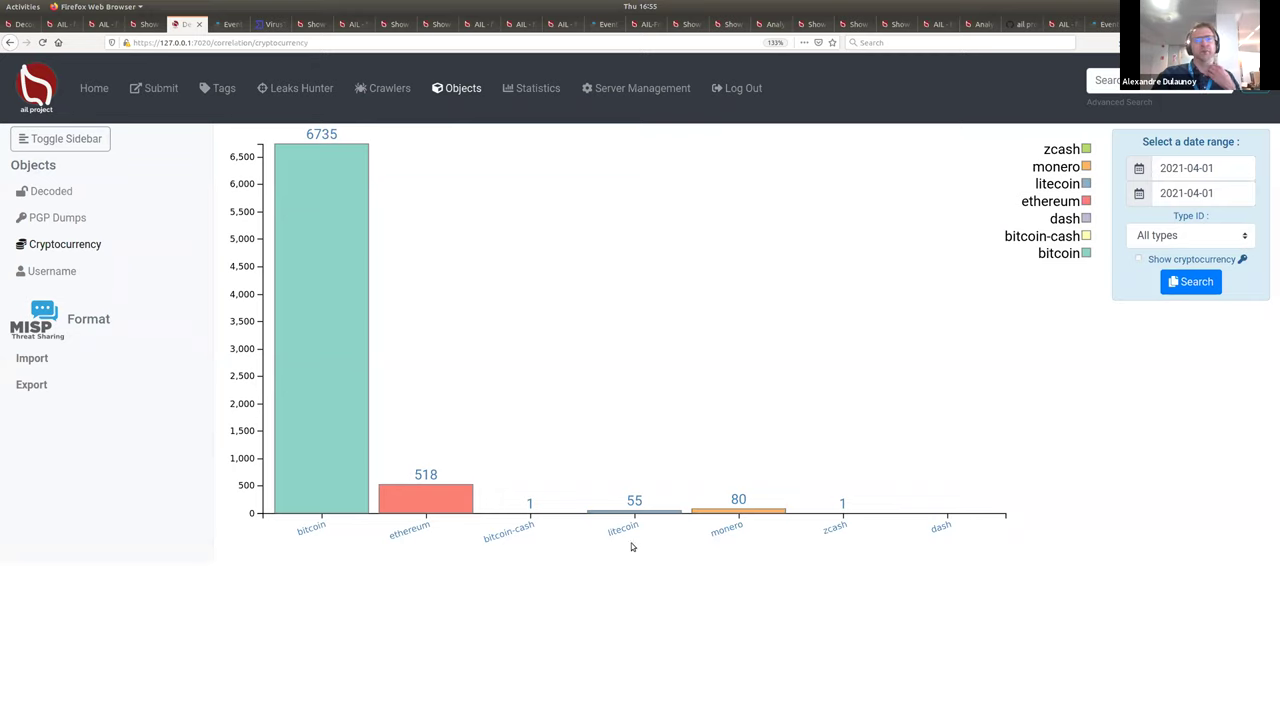
pyautogui.click(1138, 259)
pyautogui.click(1200, 284)
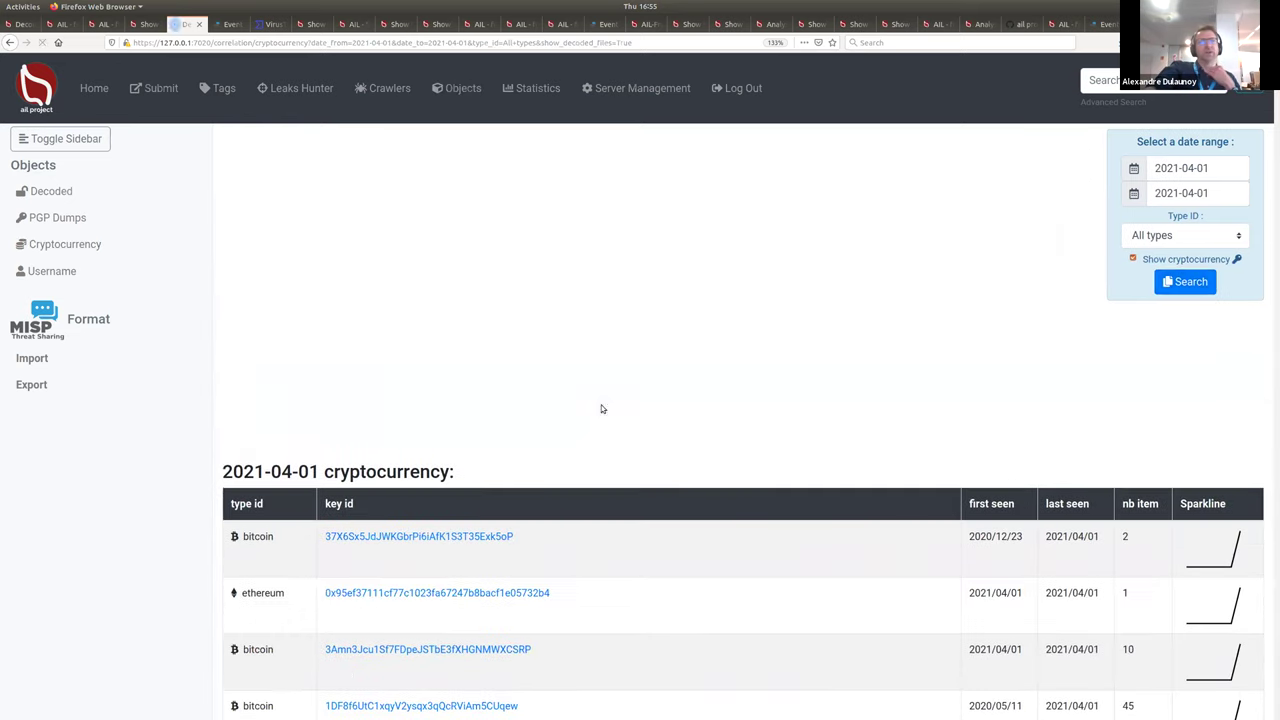
# Step: Sort the 2021-04-01 cryptocurrency list by number of items in descending order and view the most frequently seen addresses
pyautogui.click(1128, 635)
pyautogui.click(1138, 636)
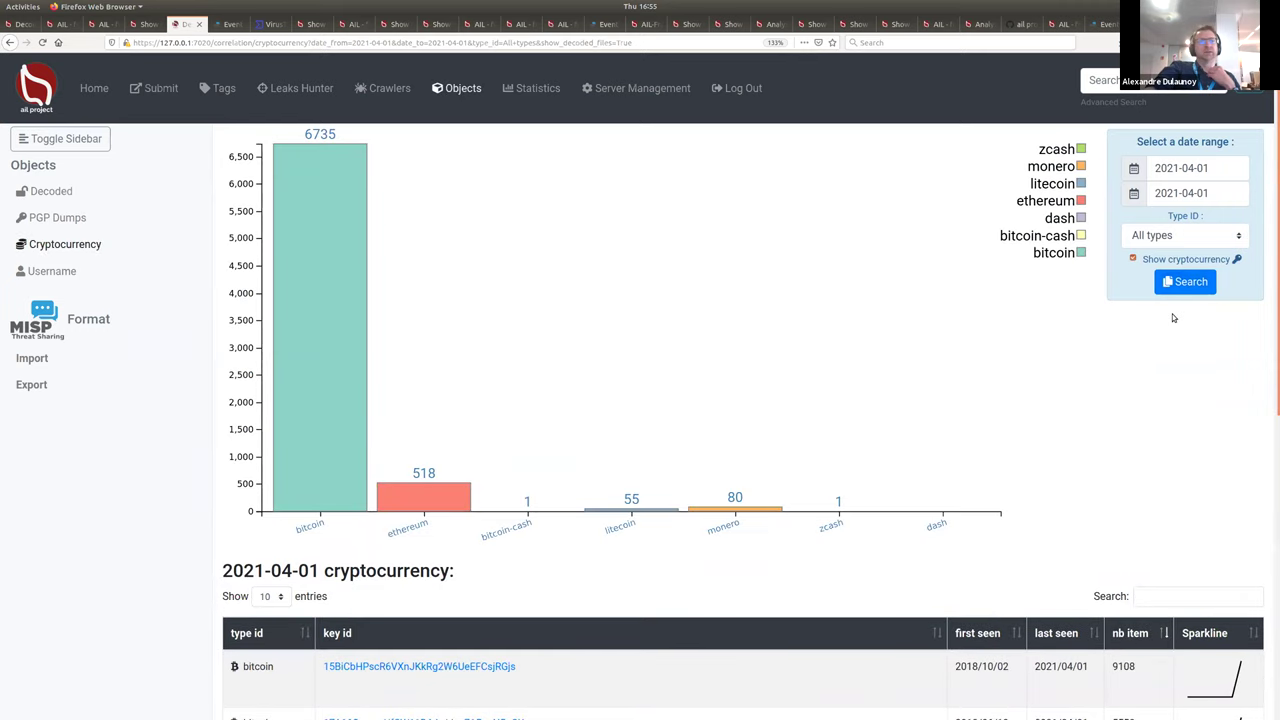
pyautogui.scroll(-5, 1230, 660)
pyautogui.scroll(-2, 1230, 667)
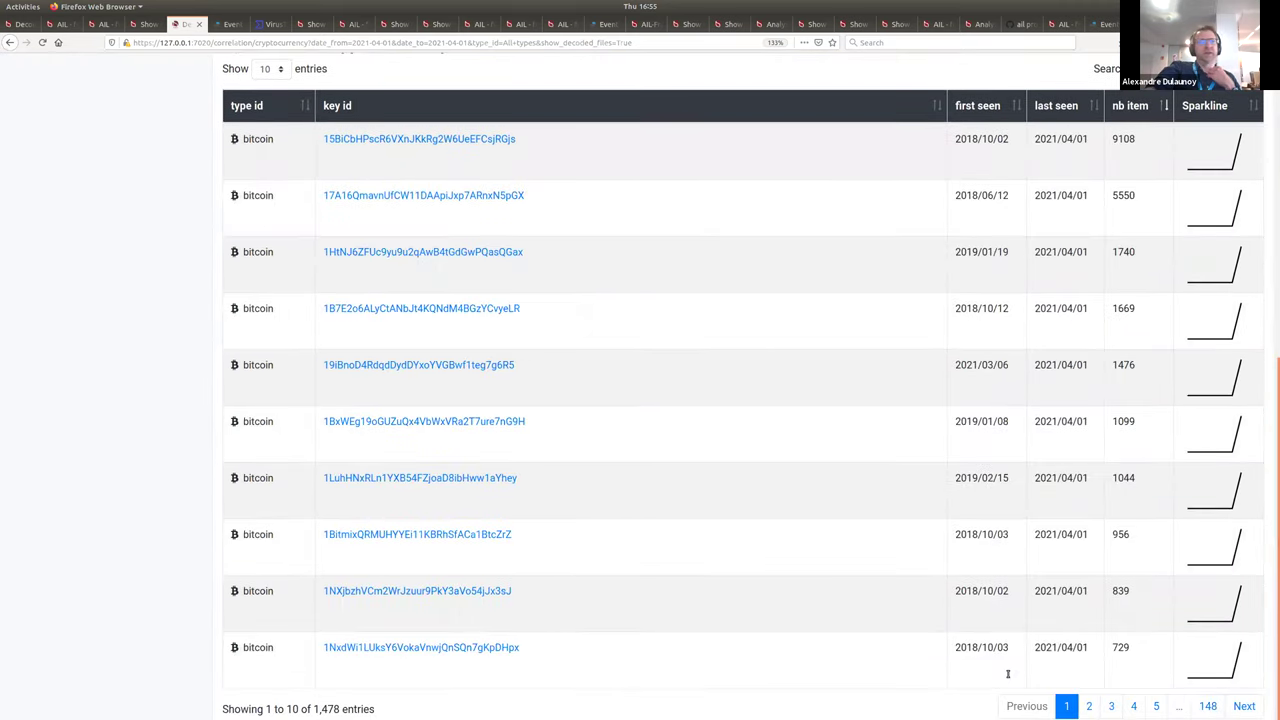
# Step: Page through the sorted cryptocurrency addresses as far as page 32
pyautogui.click(1130, 706)
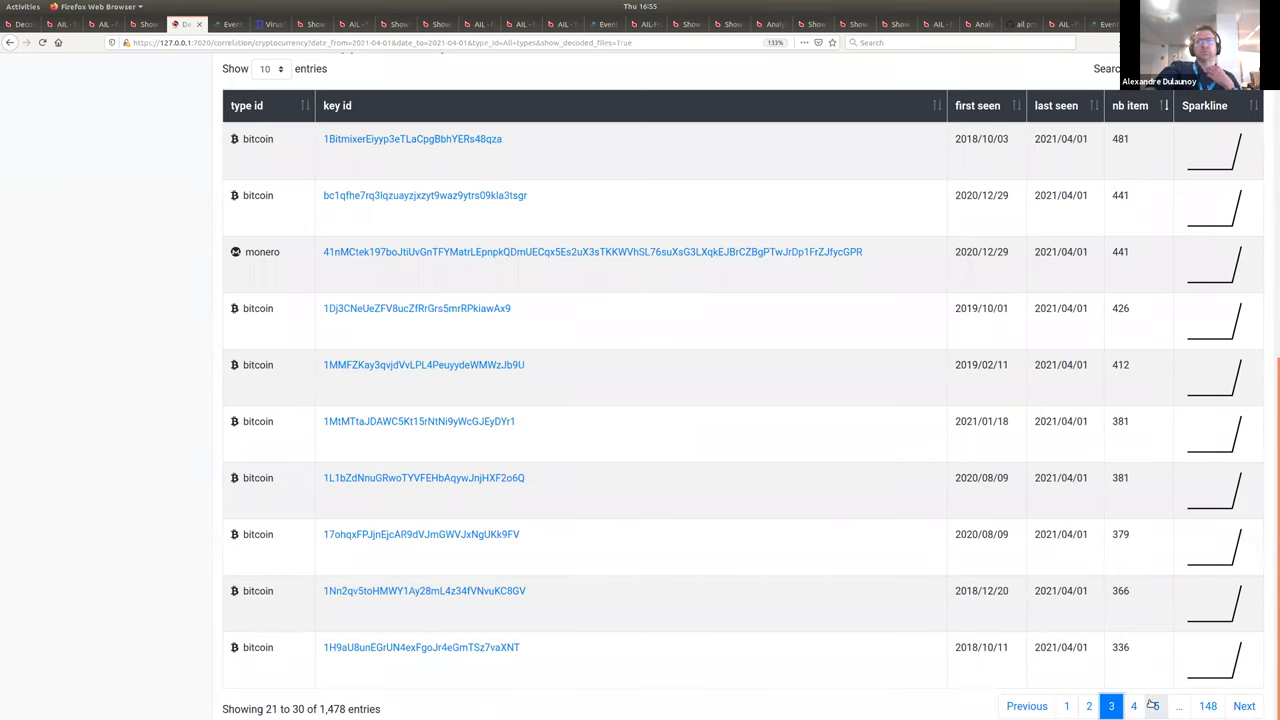
pyautogui.click(1156, 706)
pyautogui.click(1157, 707)
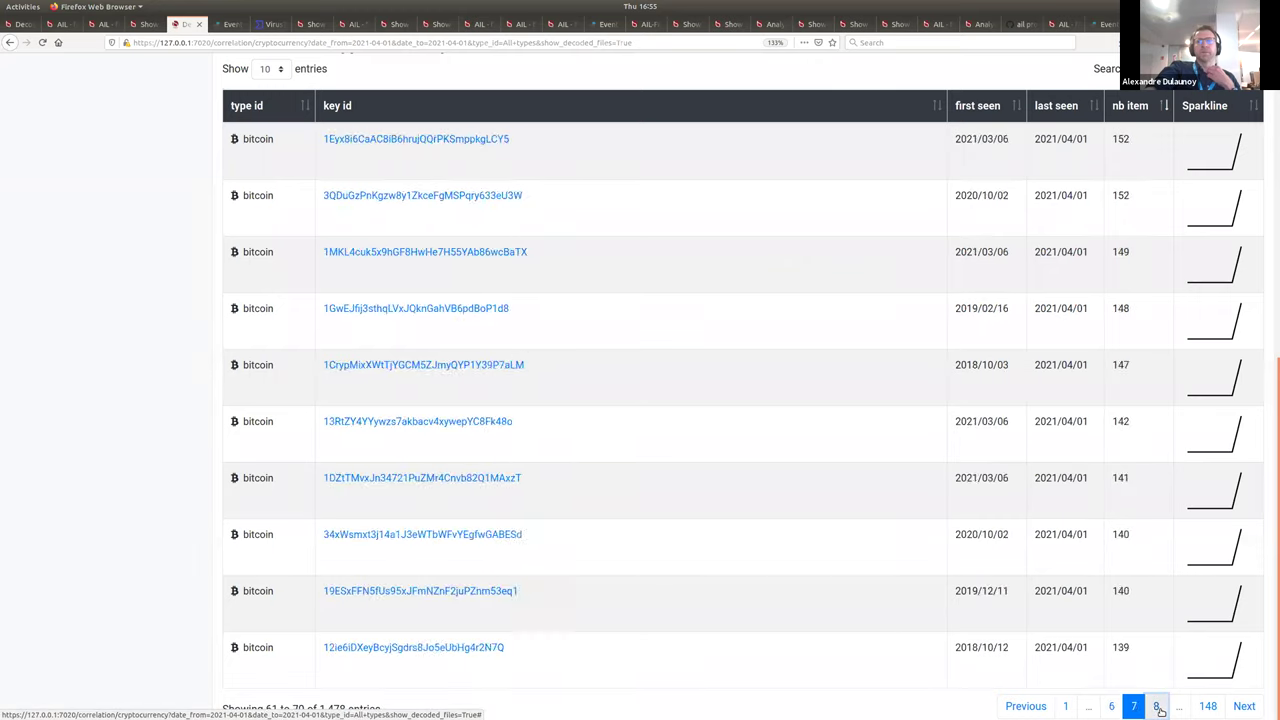
pyautogui.click(1157, 707)
pyautogui.click(1157, 707)
pyautogui.click(1157, 707)
pyautogui.click(1157, 707)
pyautogui.click(1156, 707)
pyautogui.click(1156, 707)
pyautogui.click(1155, 707)
pyautogui.click(1155, 707)
pyautogui.click(1155, 707)
pyautogui.click(1155, 707)
pyautogui.click(1155, 707)
pyautogui.click(1155, 707)
pyautogui.click(1155, 707)
pyautogui.click(1155, 707)
pyautogui.click(1155, 707)
pyautogui.click(1155, 707)
pyautogui.click(1155, 707)
pyautogui.click(1155, 707)
pyautogui.click(1155, 707)
pyautogui.click(1155, 707)
pyautogui.click(1155, 707)
pyautogui.click(1155, 707)
pyautogui.click(1155, 707)
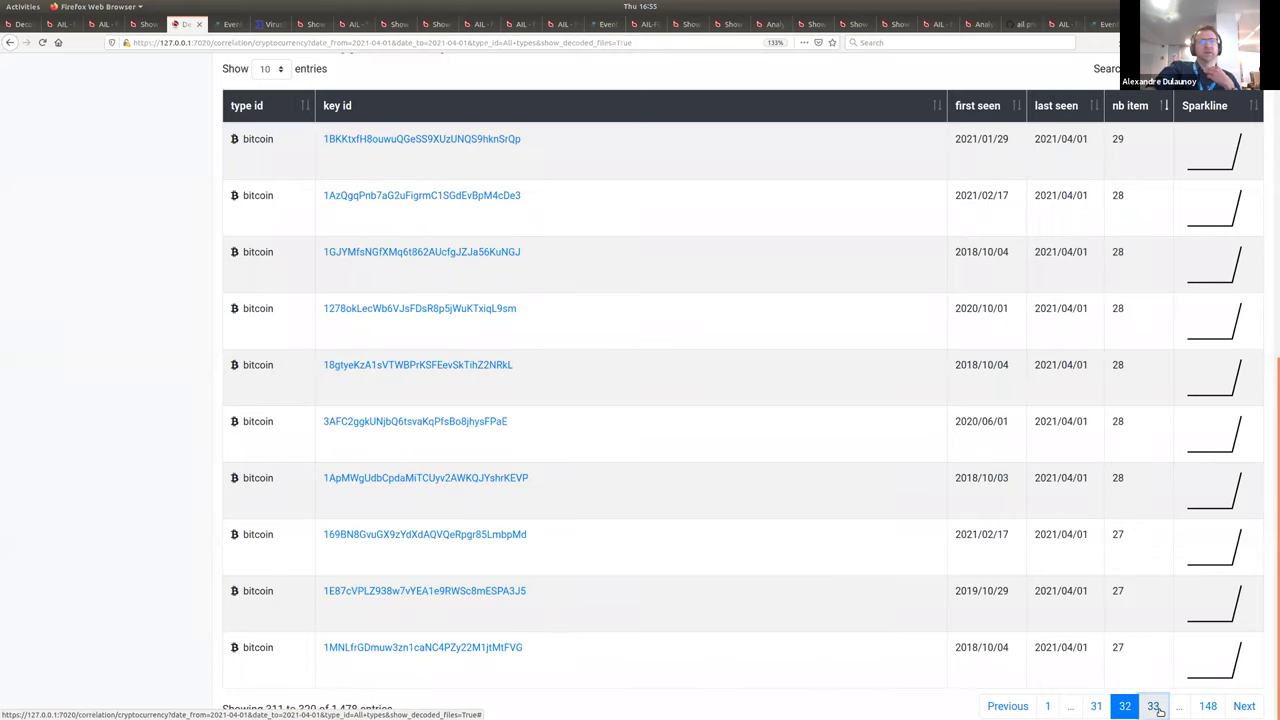
pyautogui.click(1099, 707)
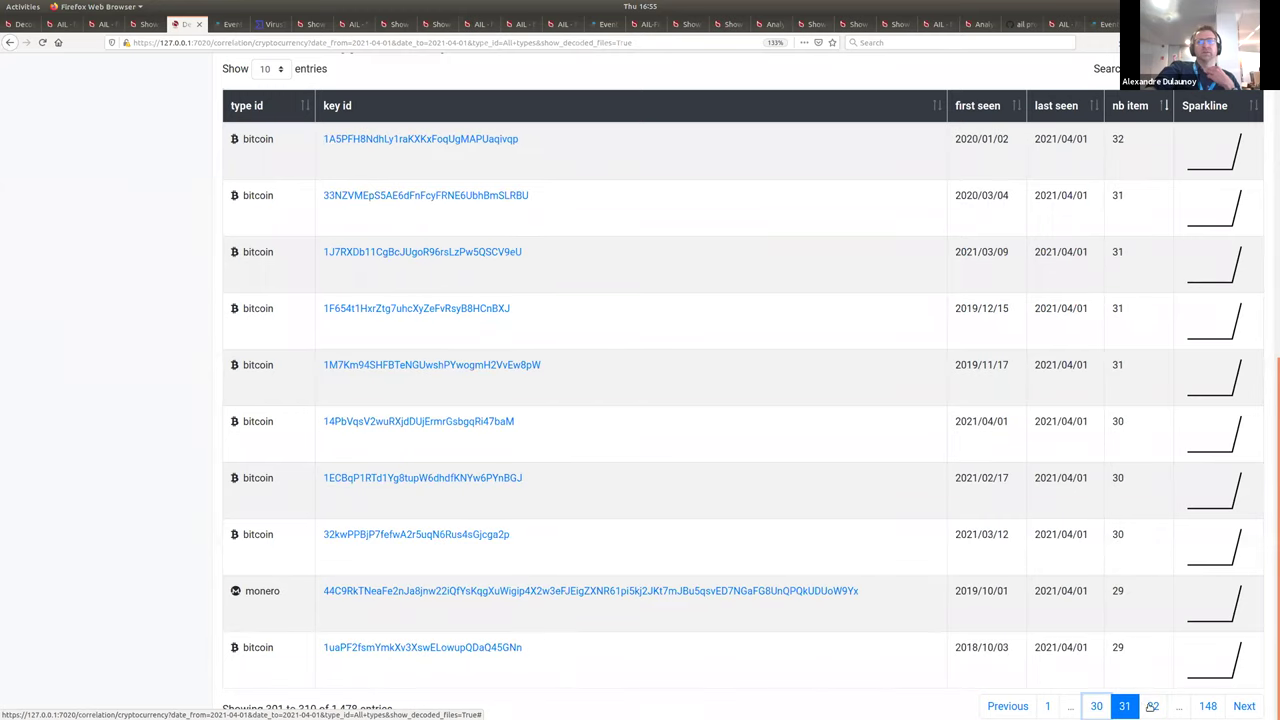
pyautogui.click(1153, 707)
# Step: Open the correlation page of the bitcoin address starting with 1E87cVPLZ938 and expand its transaction details
pyautogui.click(424, 590)
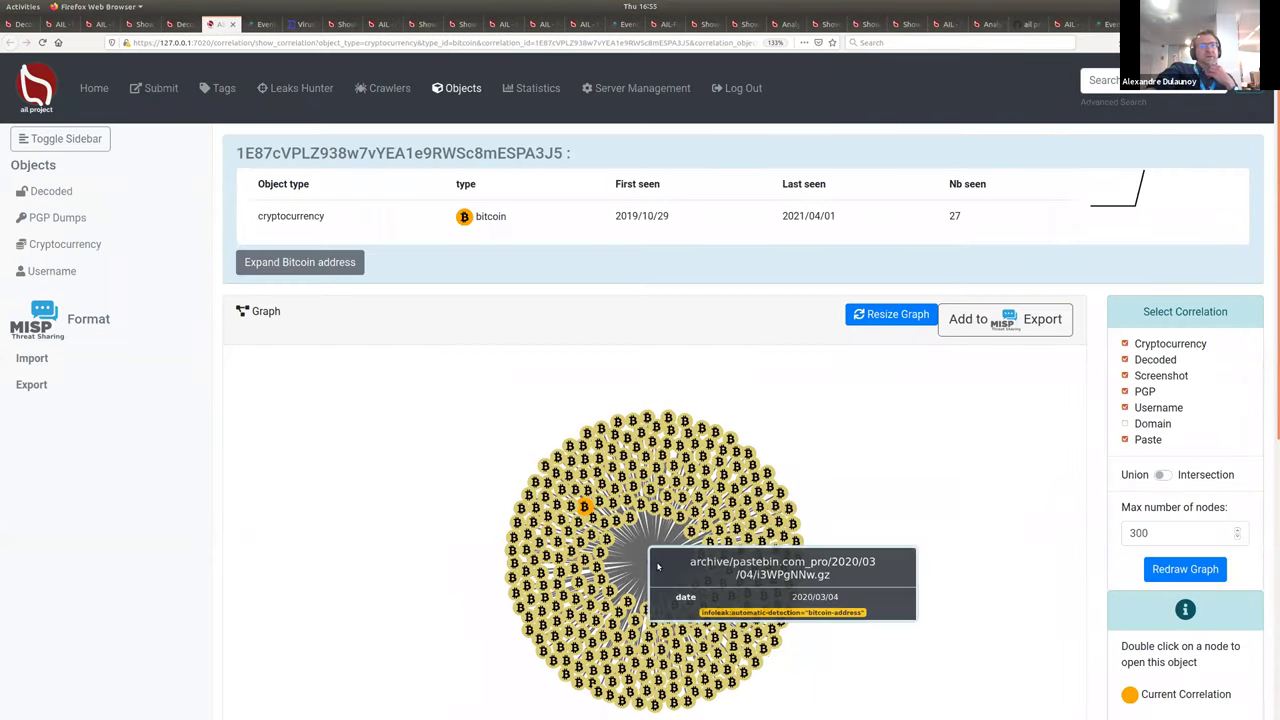
pyautogui.moveTo(657, 567); pyautogui.dragTo(869, 448)
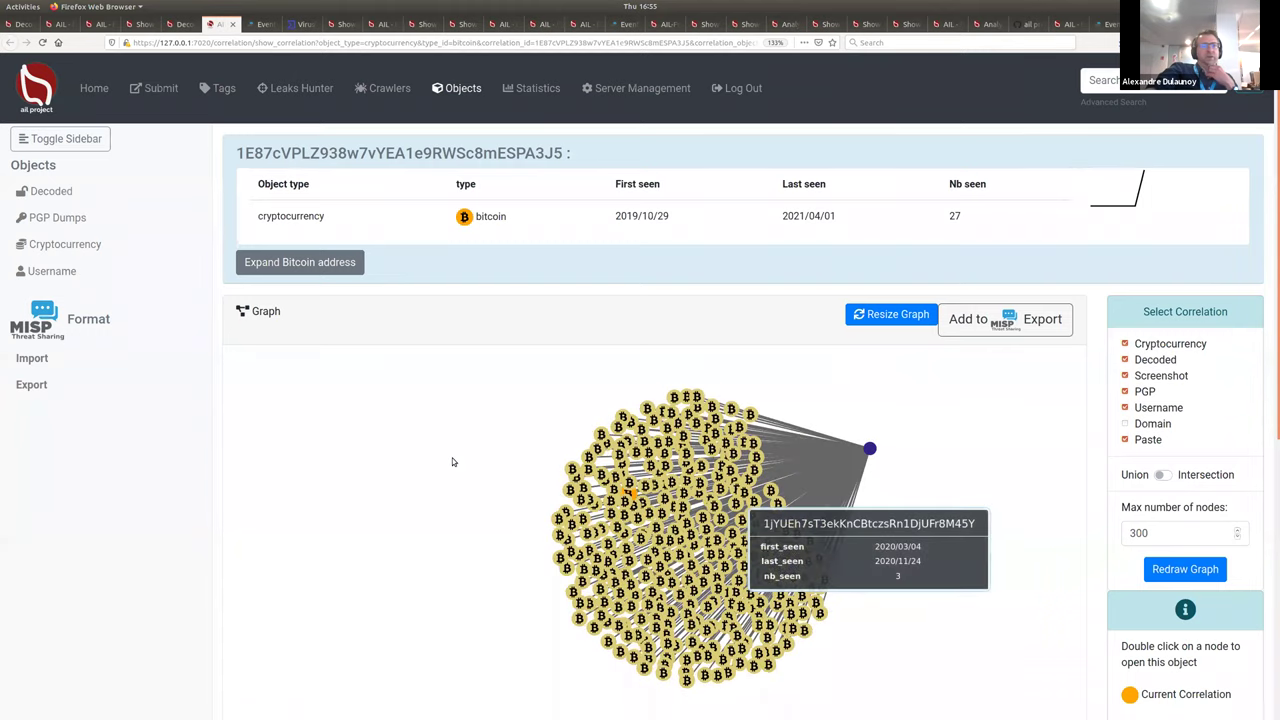
pyautogui.click(321, 273)
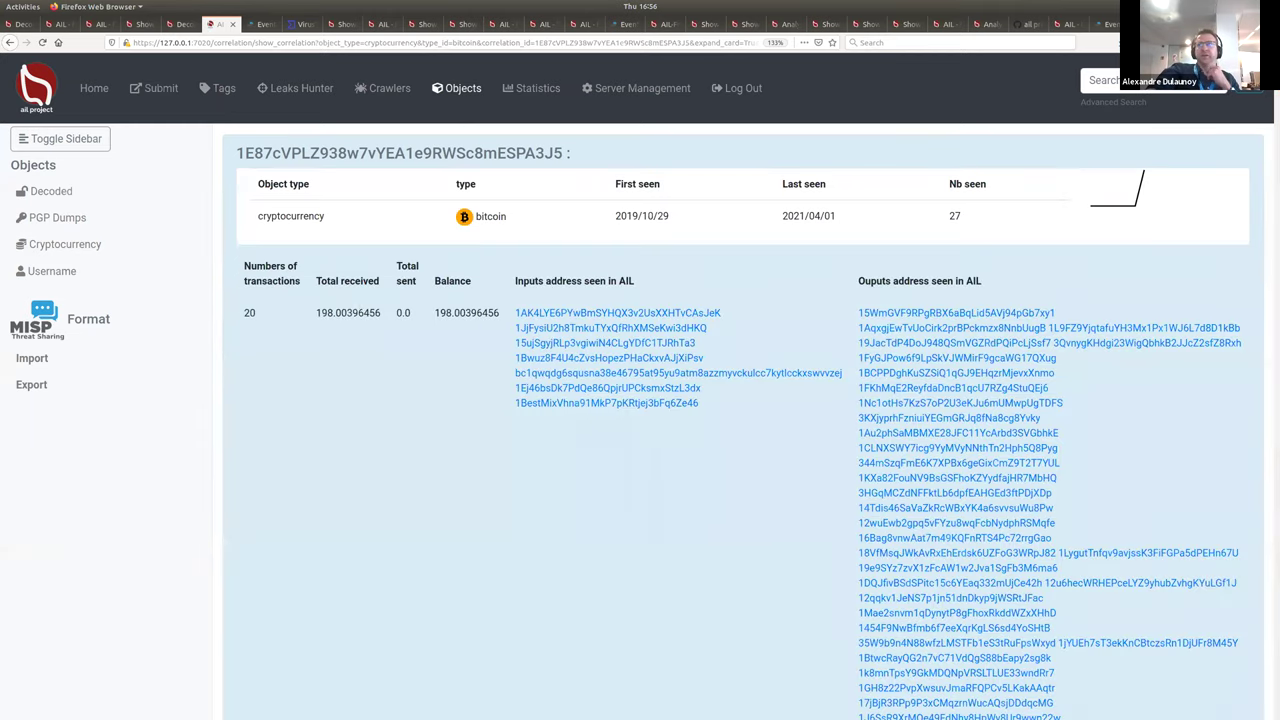
# Step: Look through the expanded input and output addresses and the correlation graph with its legend
pyautogui.scroll(-10, 1196, 488)
pyautogui.scroll(-10, 1184, 594)
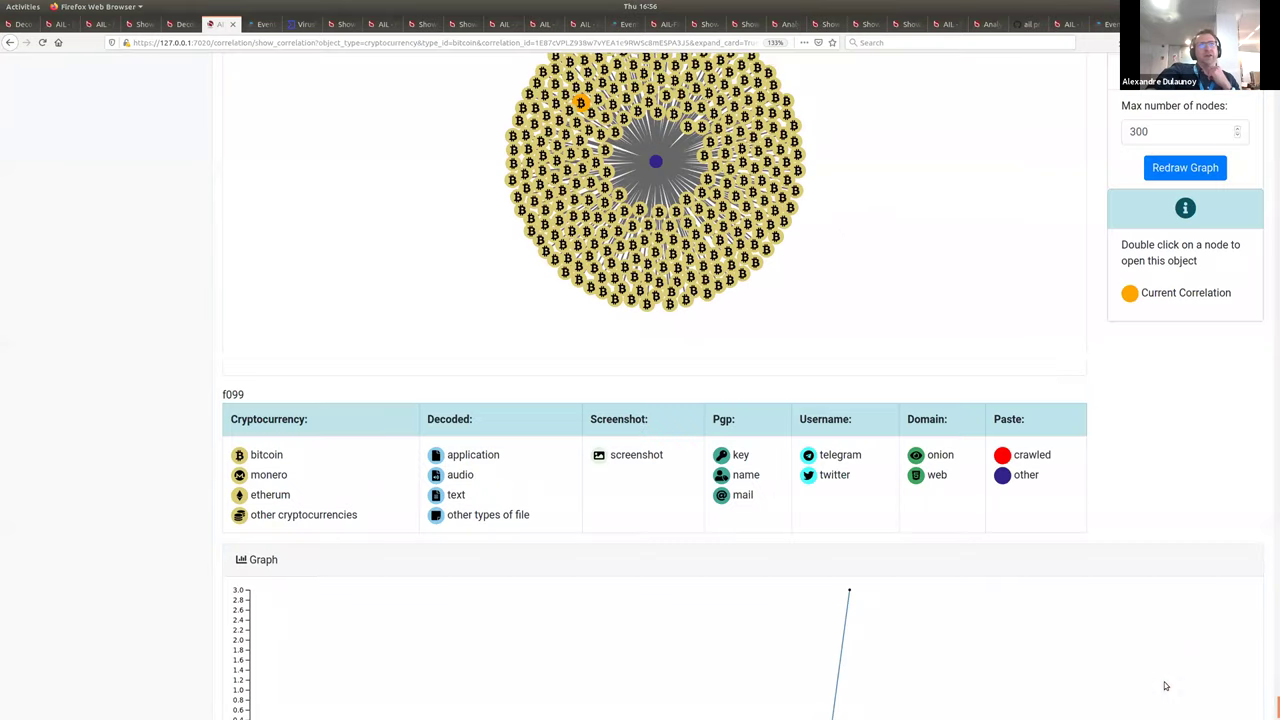
pyautogui.moveTo(563, 244)
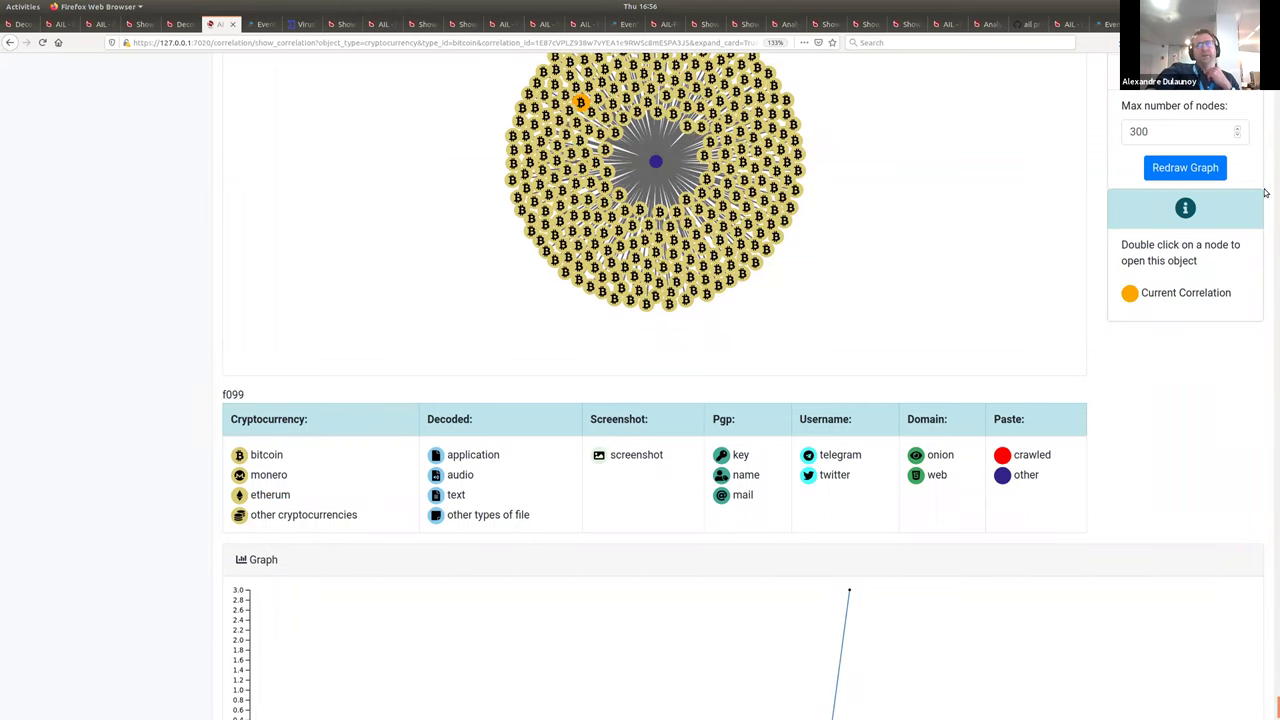
pyautogui.scroll(15, 1267, 193)
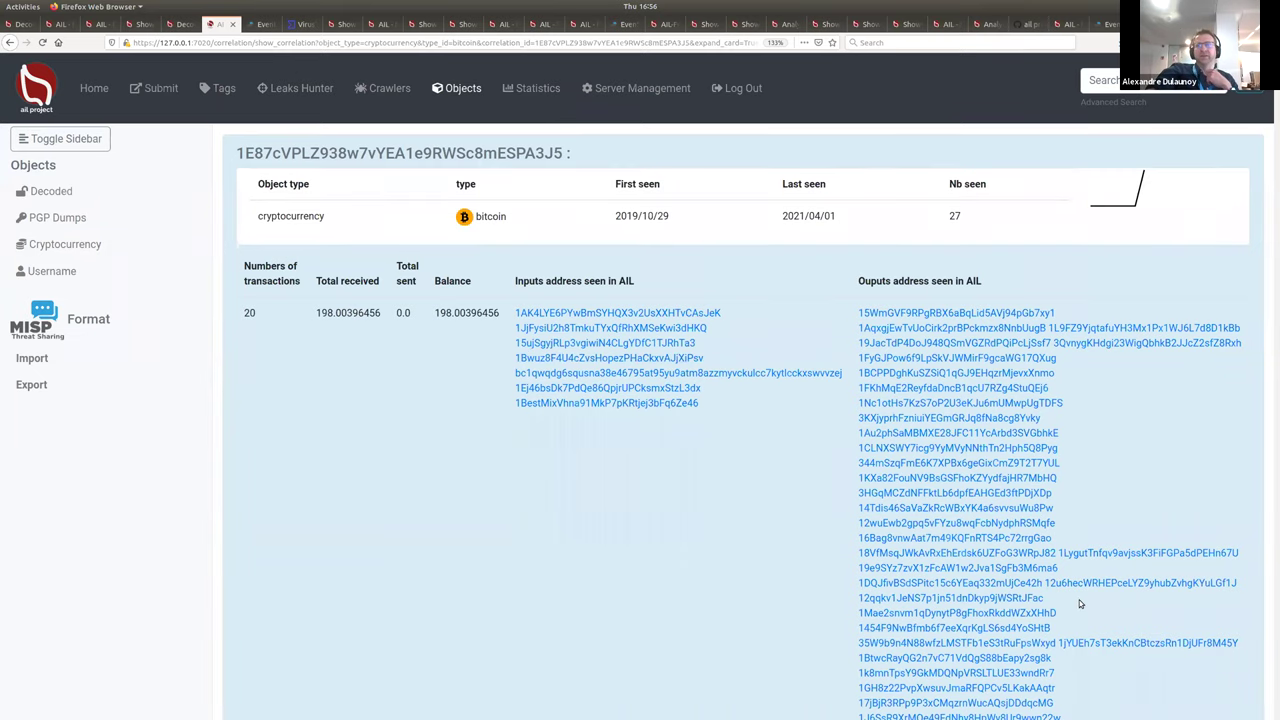
pyautogui.click(1274, 149)
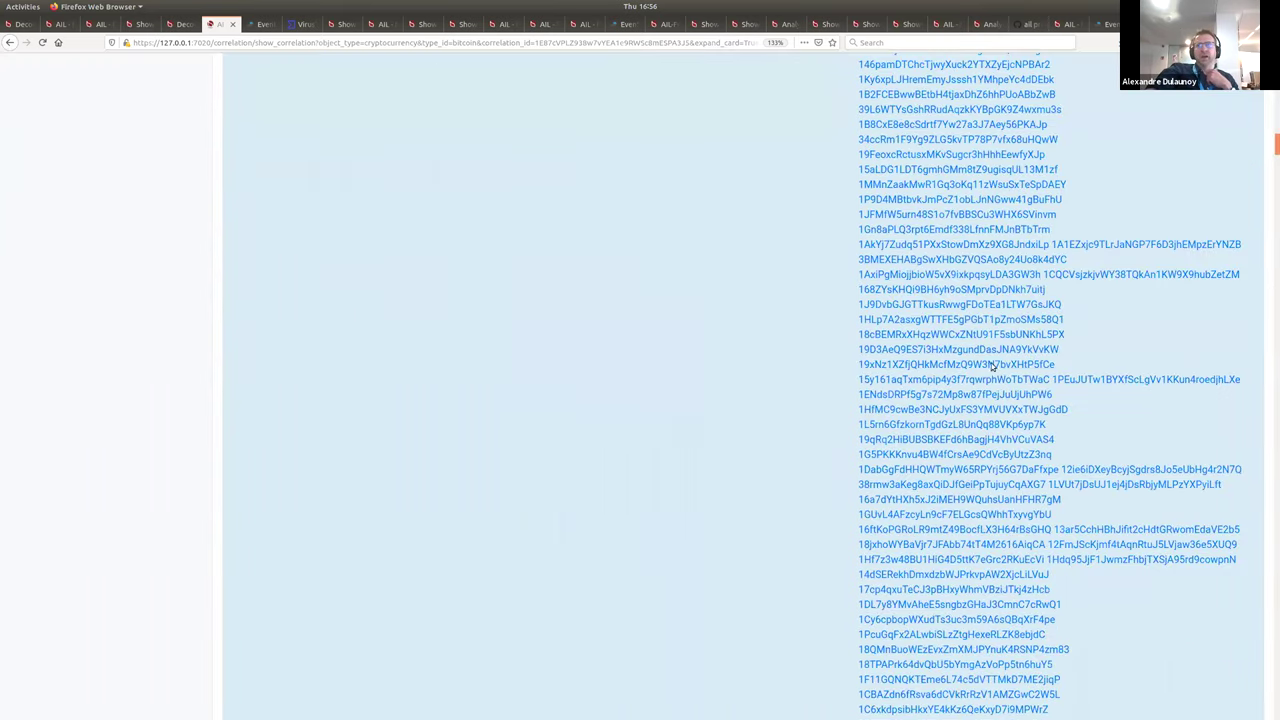
# Step: View the correlation graph of the output address starting with 3QSfuR6iA4uSk, and close both bitcoin address pages
pyautogui.scroll(-3, 993, 366)
pyautogui.click(1012, 316)
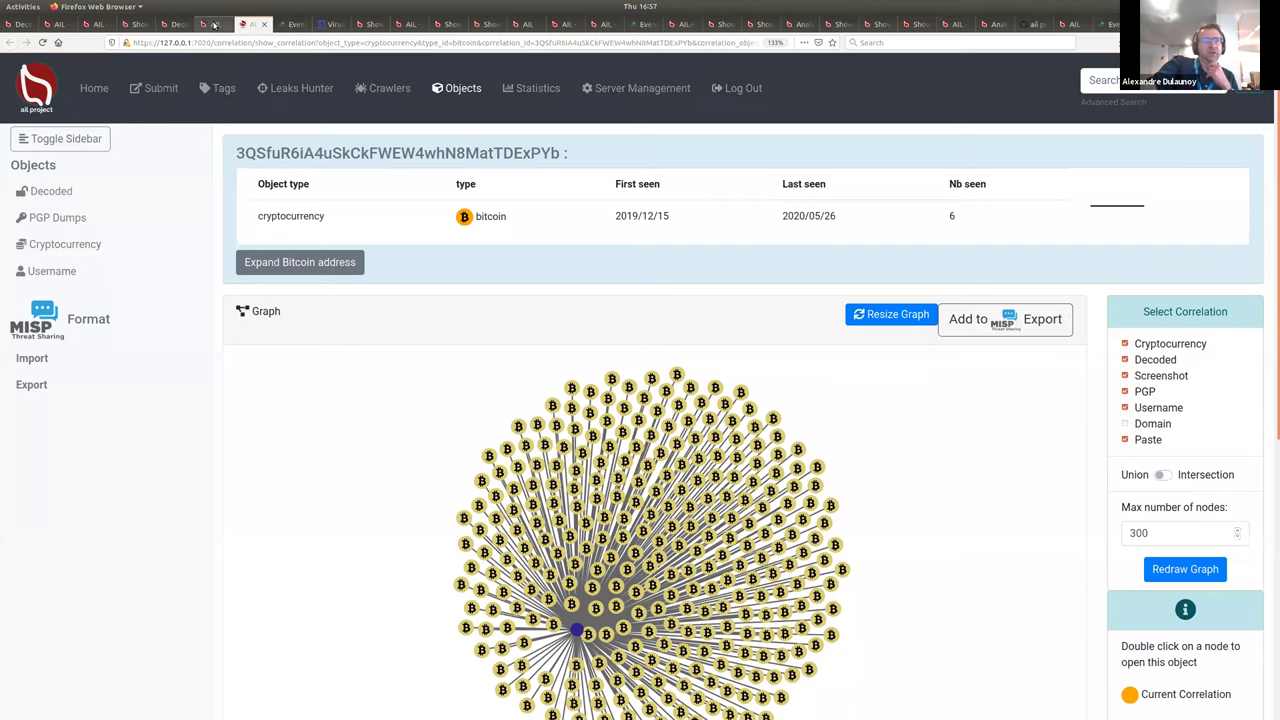
pyautogui.hotkey('ctrl', 'w')
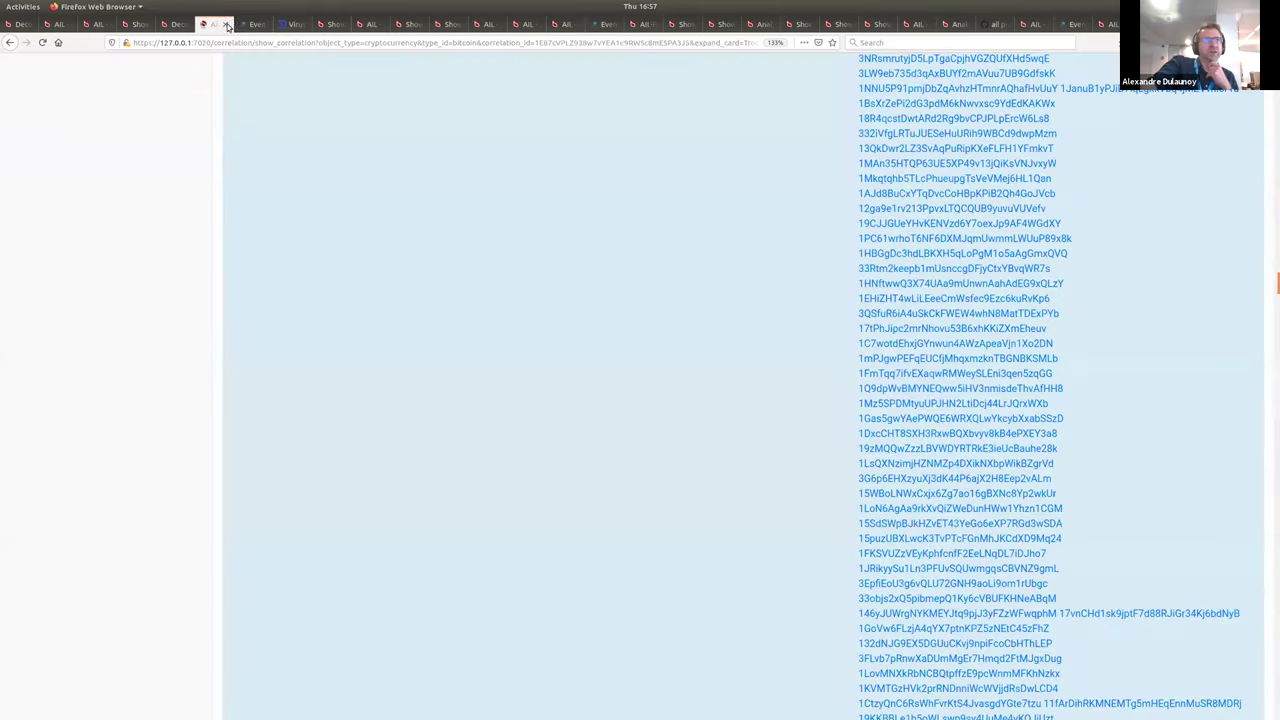
pyautogui.hotkey('ctrl', 'w')
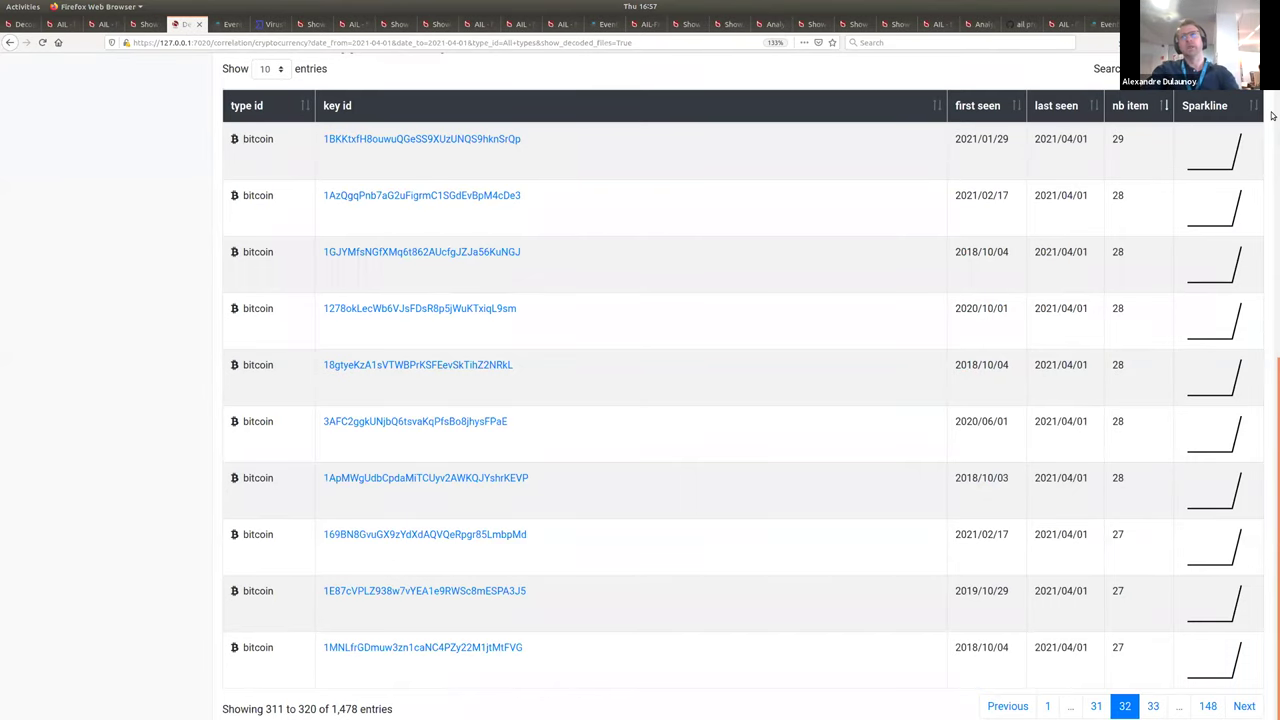
# Step: Open the Username objects and list the usernames of all types seen on 2021-04-01
pyautogui.press('Home')
pyautogui.press('alt')
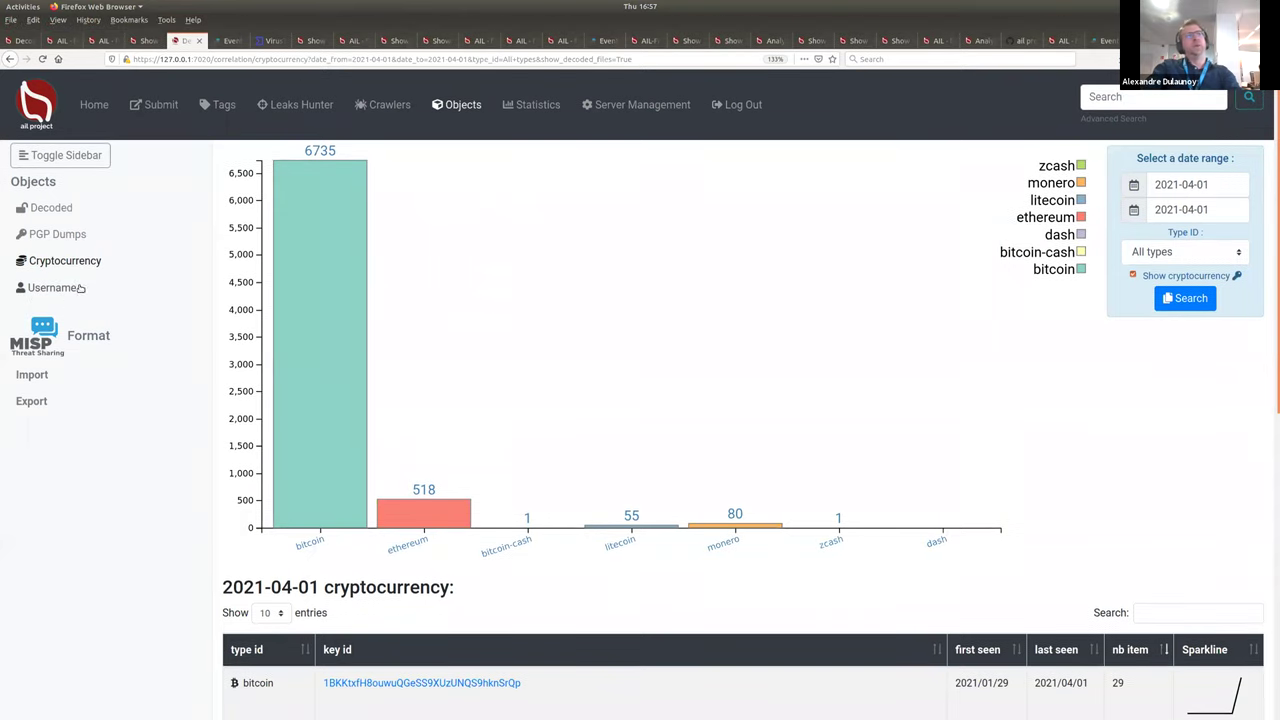
pyautogui.press('alt')
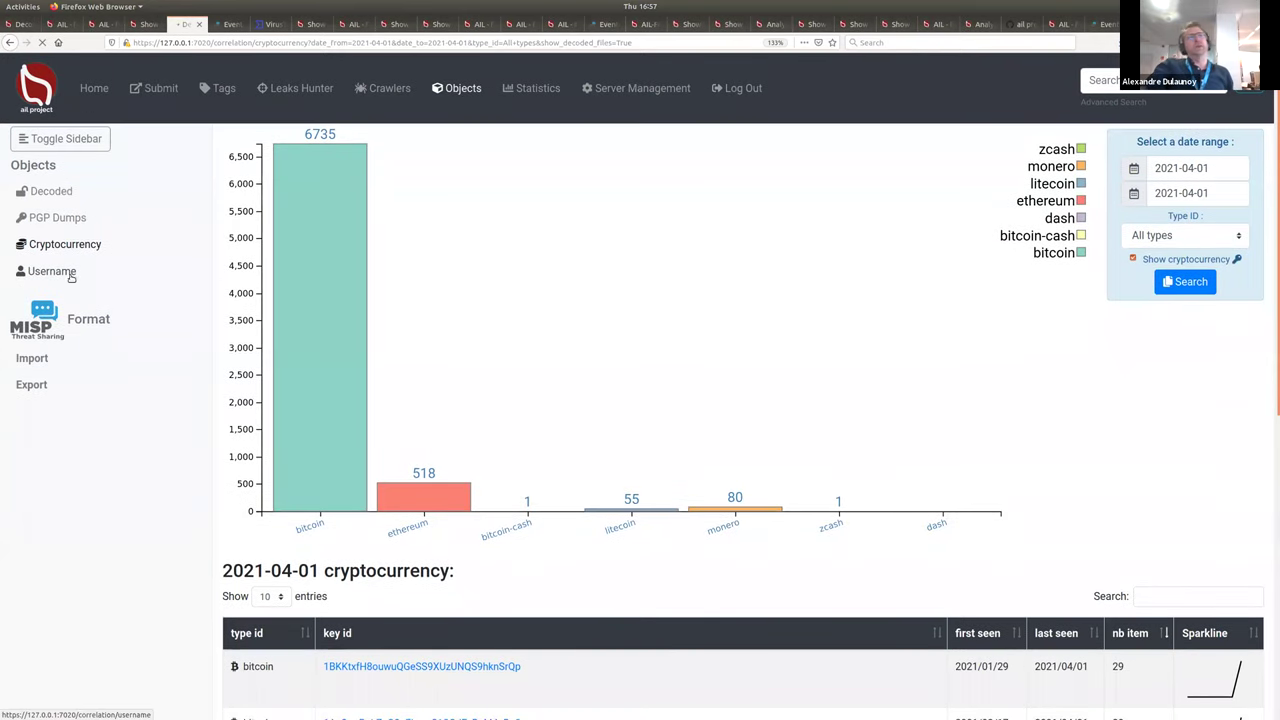
pyautogui.click(72, 272)
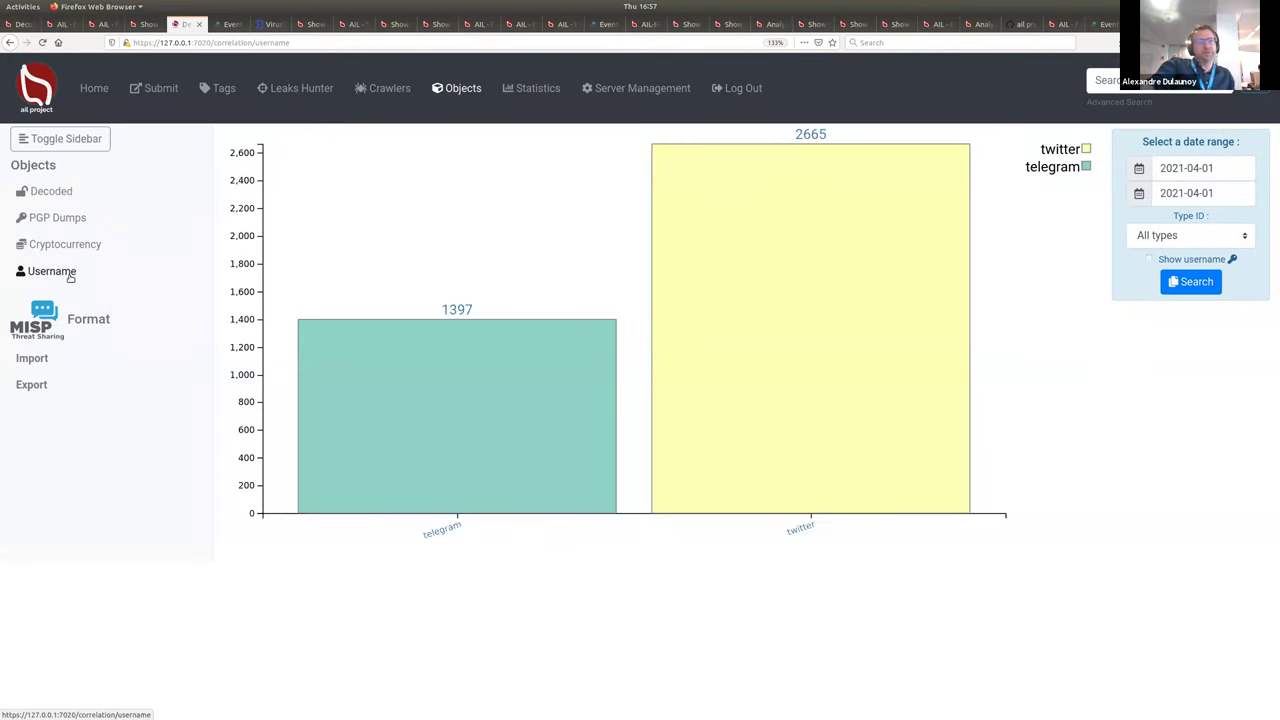
pyautogui.click(1194, 260)
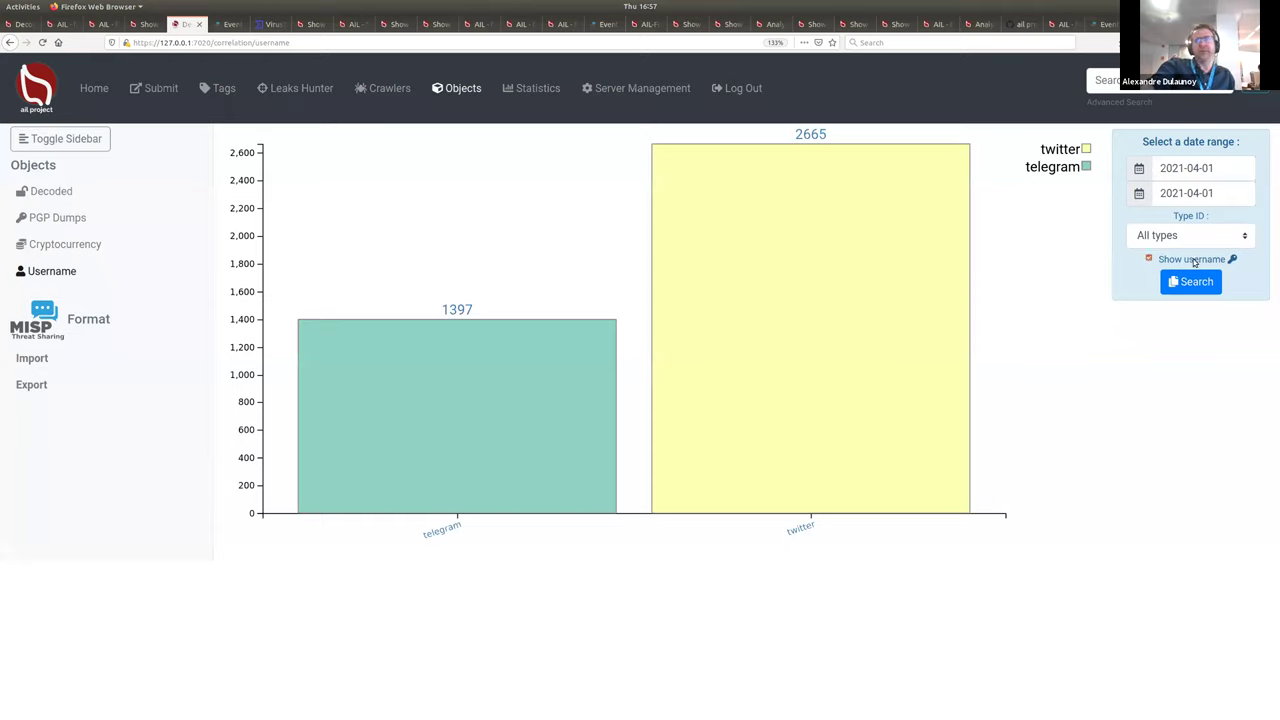
pyautogui.click(1197, 282)
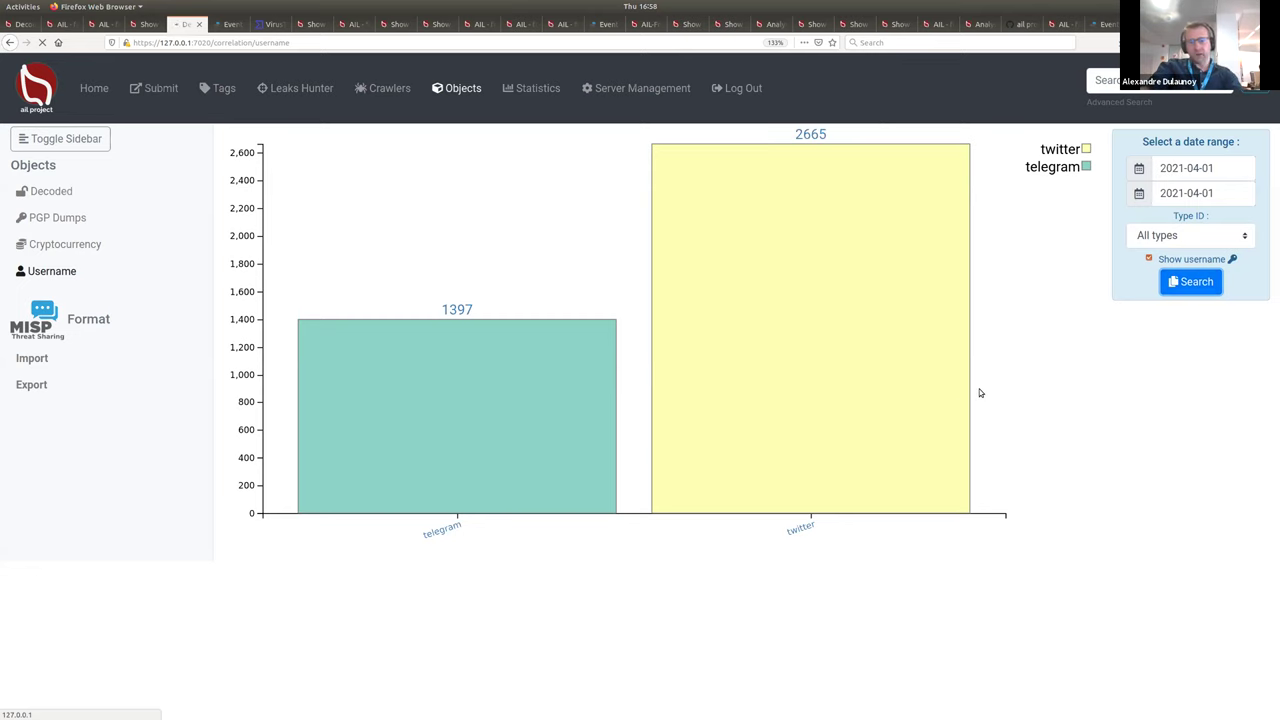
pyautogui.hotkey('alt', 'Tab')
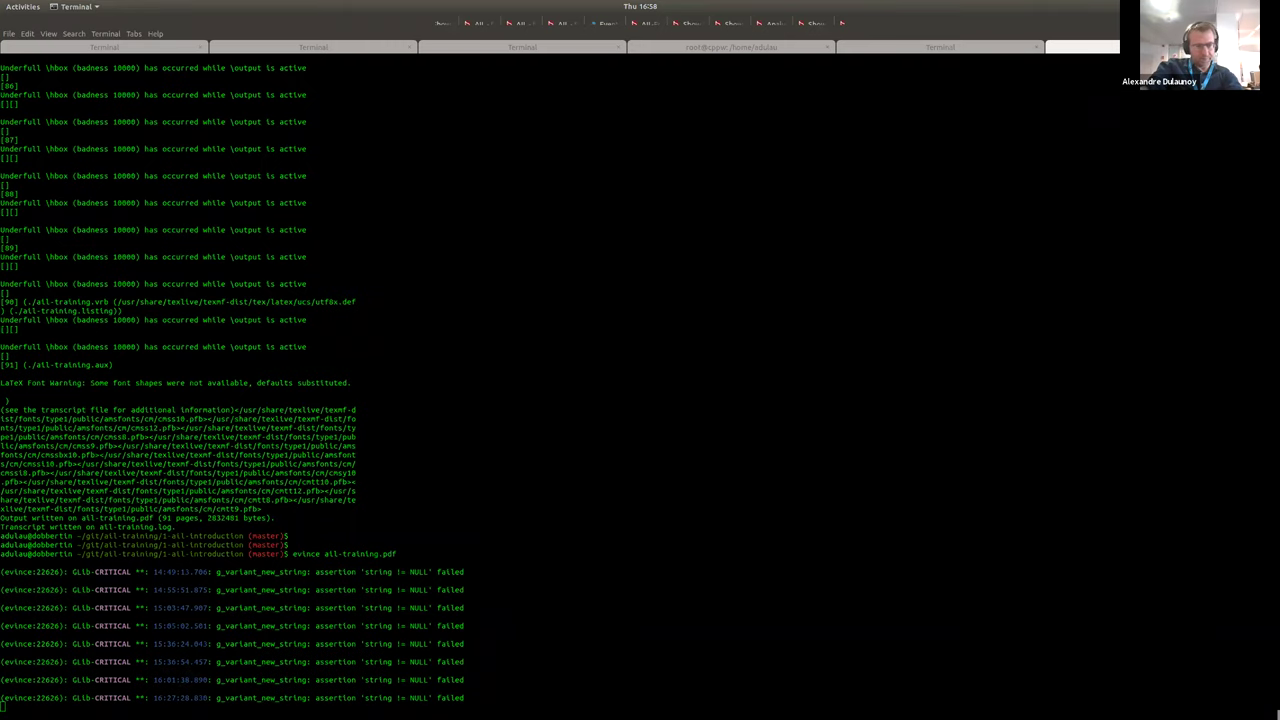
pyautogui.hotkey('alt', 'Tab')
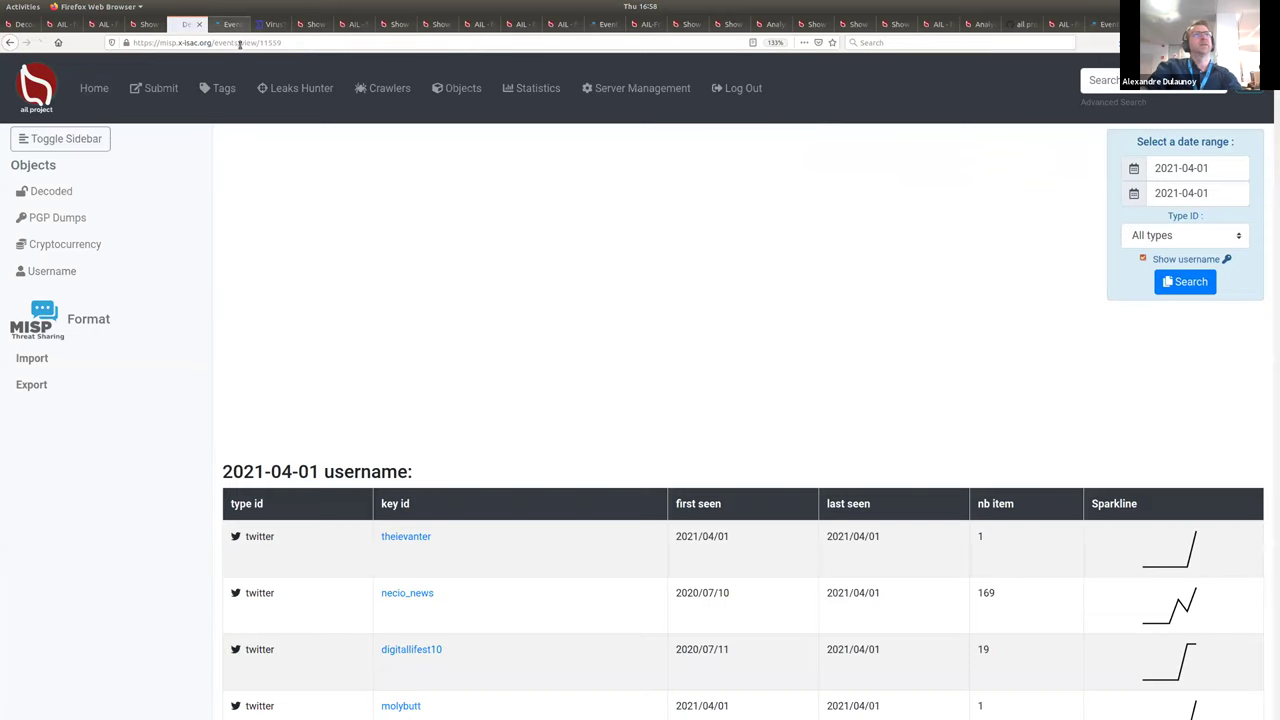
# Step: Switch to the correlation graph of deeeeeep3xb5sxwe.onion and spread its correlated domain nodes apart
pyautogui.hotkey('ctrl', 'Tab')
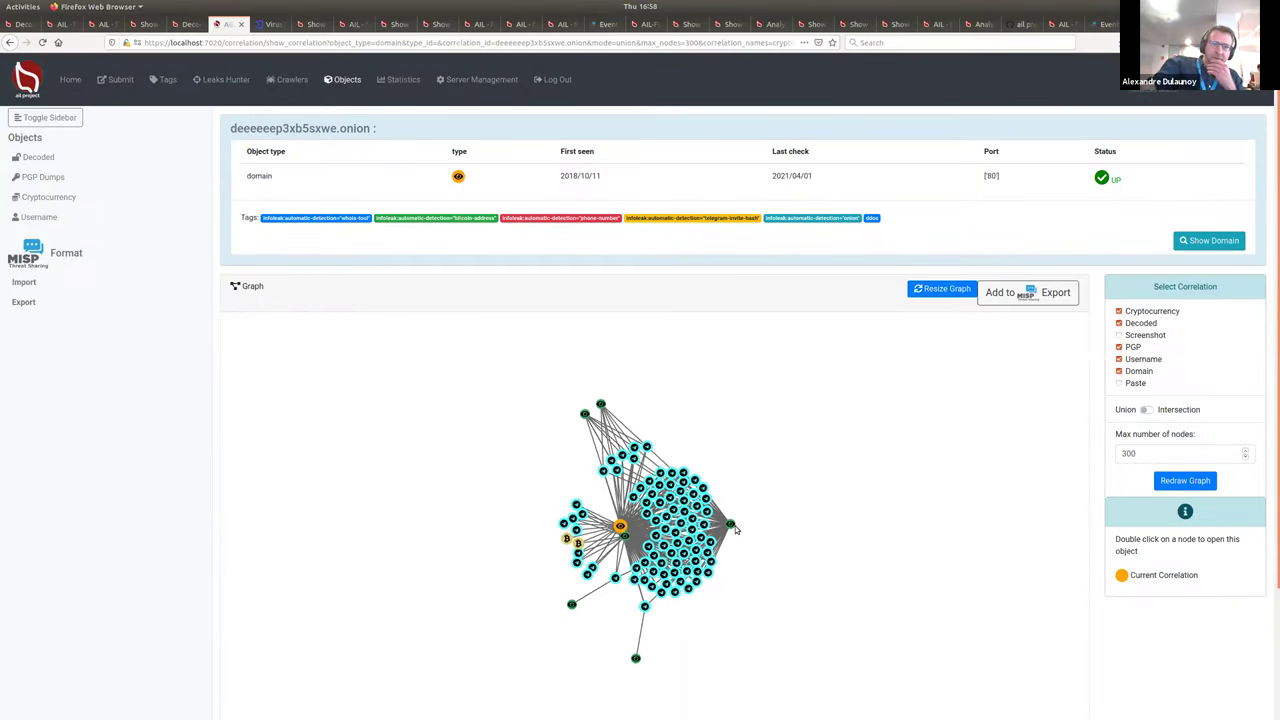
pyautogui.moveTo(732, 526); pyautogui.dragTo(895, 493)
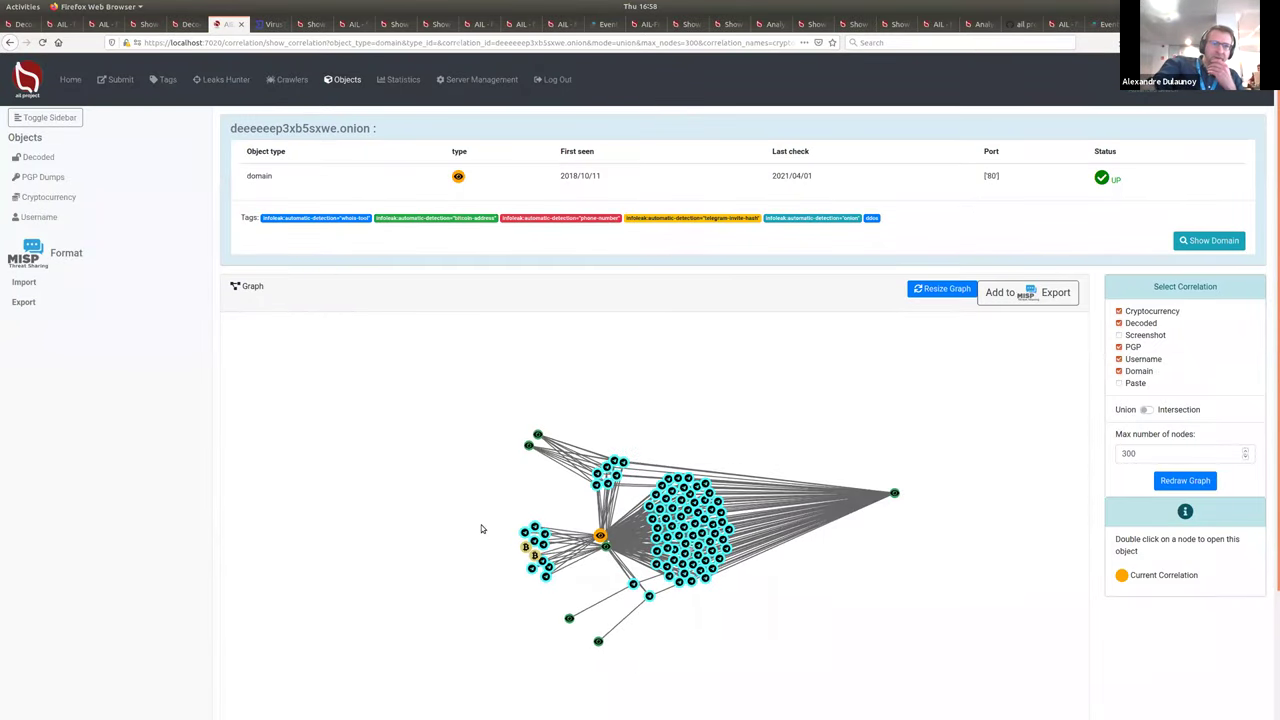
pyautogui.moveTo(547, 427); pyautogui.dragTo(397, 477)
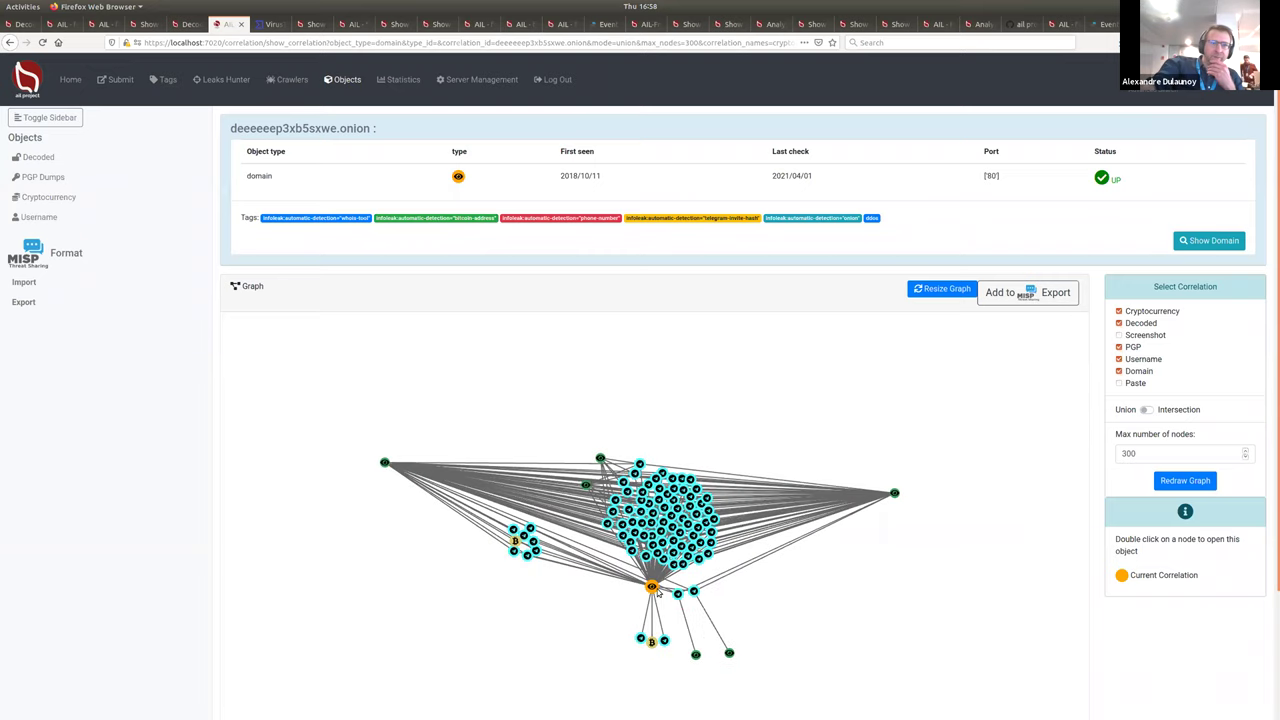
pyautogui.moveTo(644, 581); pyautogui.dragTo(577, 672)
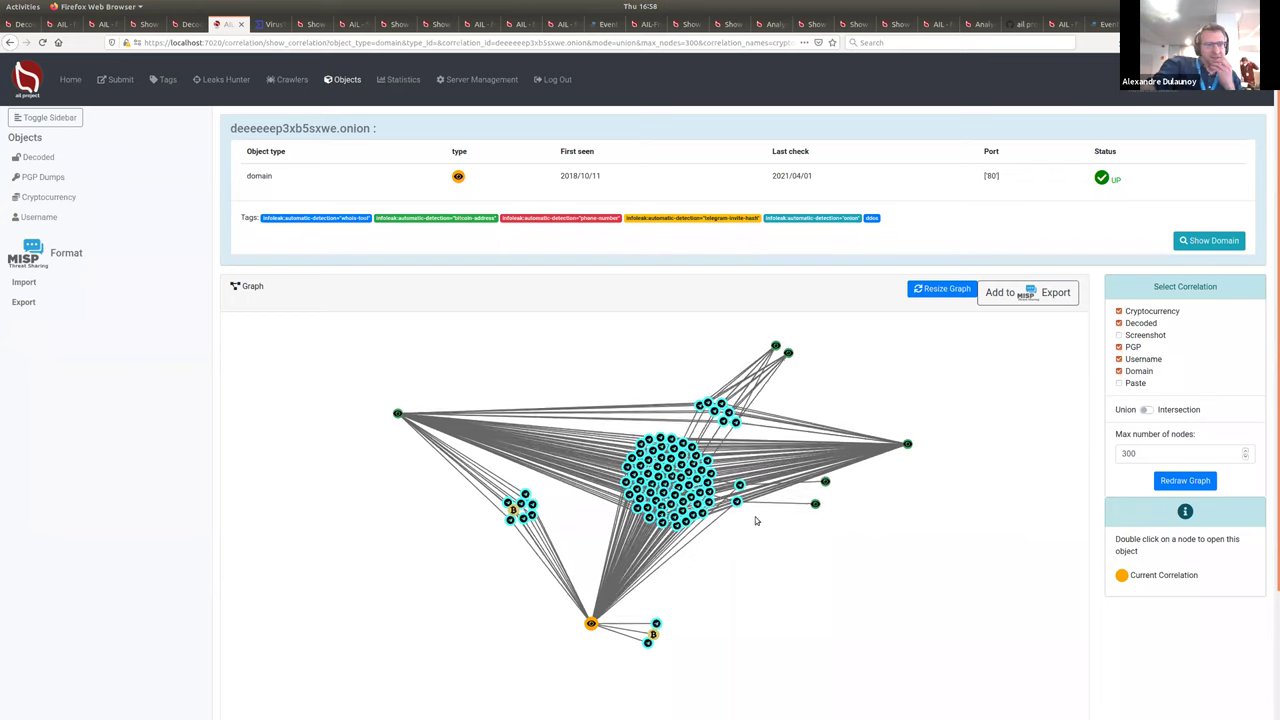
pyautogui.moveTo(700, 468)
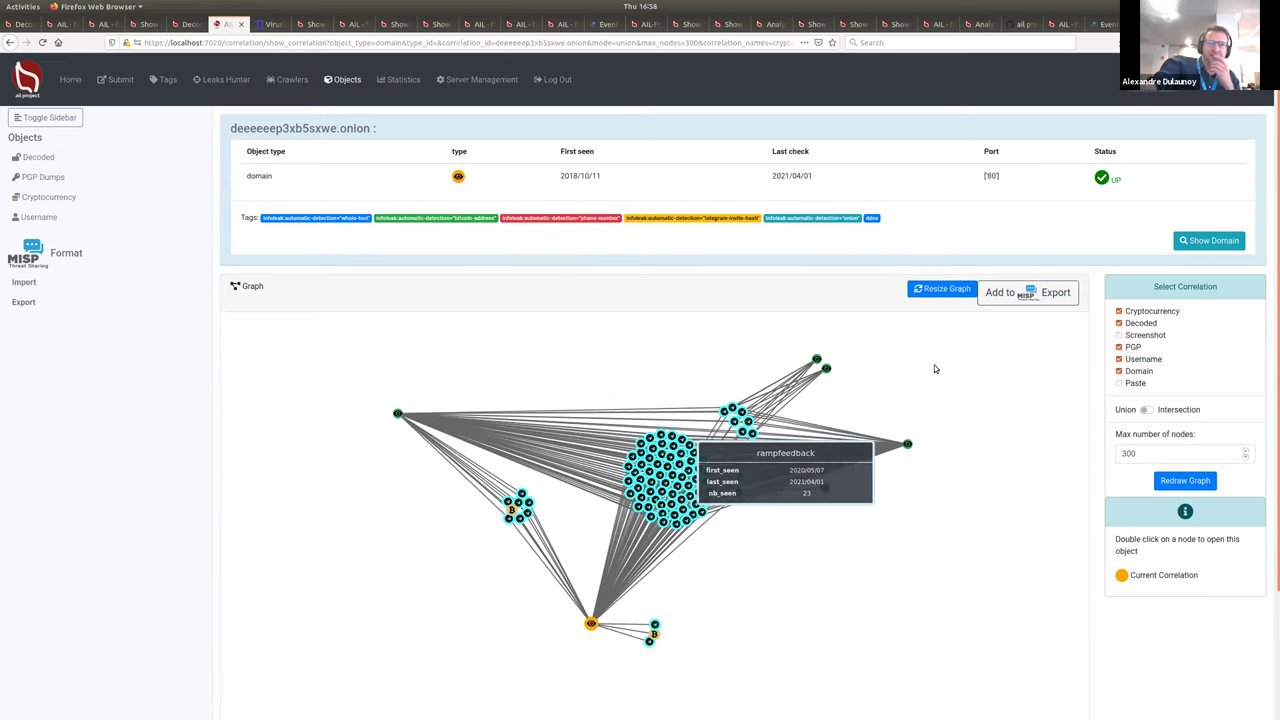
pyautogui.moveTo(825, 369); pyautogui.dragTo(1022, 588)
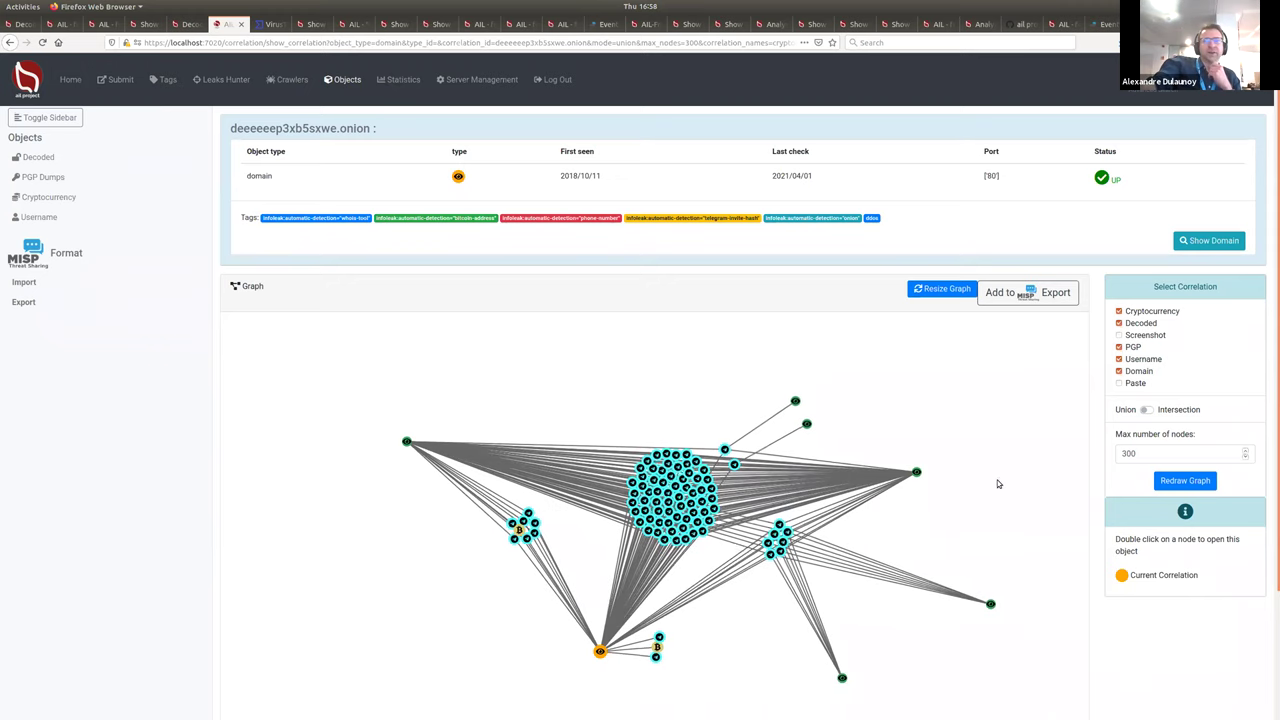
# Step: Inspect the graph's outlying domain and username nodes, and separate the bitcoin node near the current domain to read its details
pyautogui.moveTo(916, 471)
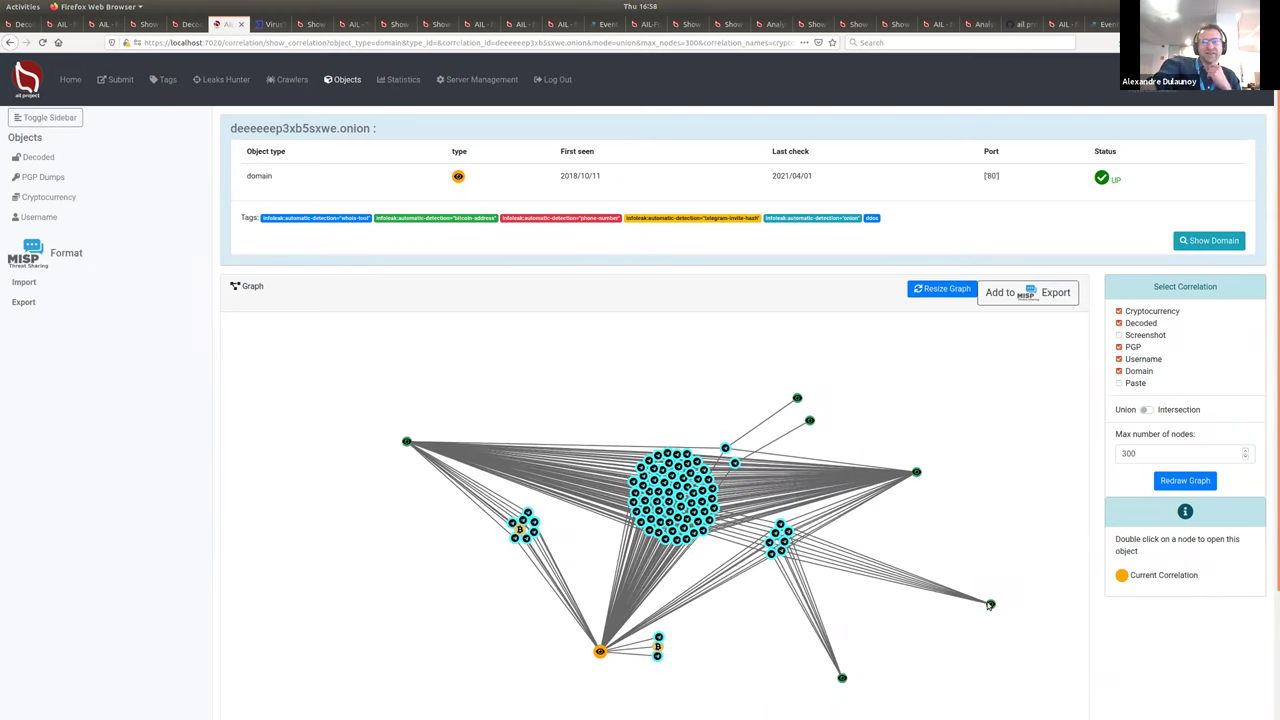
pyautogui.moveTo(843, 679)
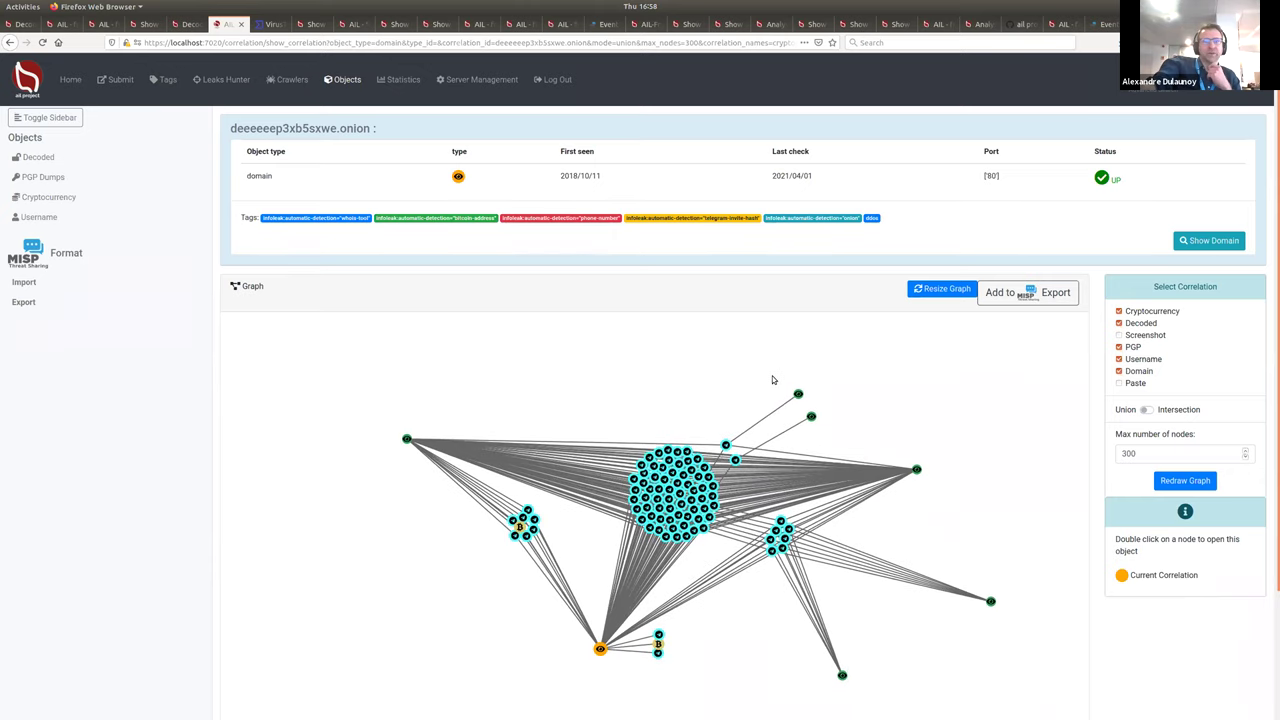
pyautogui.moveTo(778, 375); pyautogui.dragTo(651, 357)
pyautogui.moveTo(708, 430)
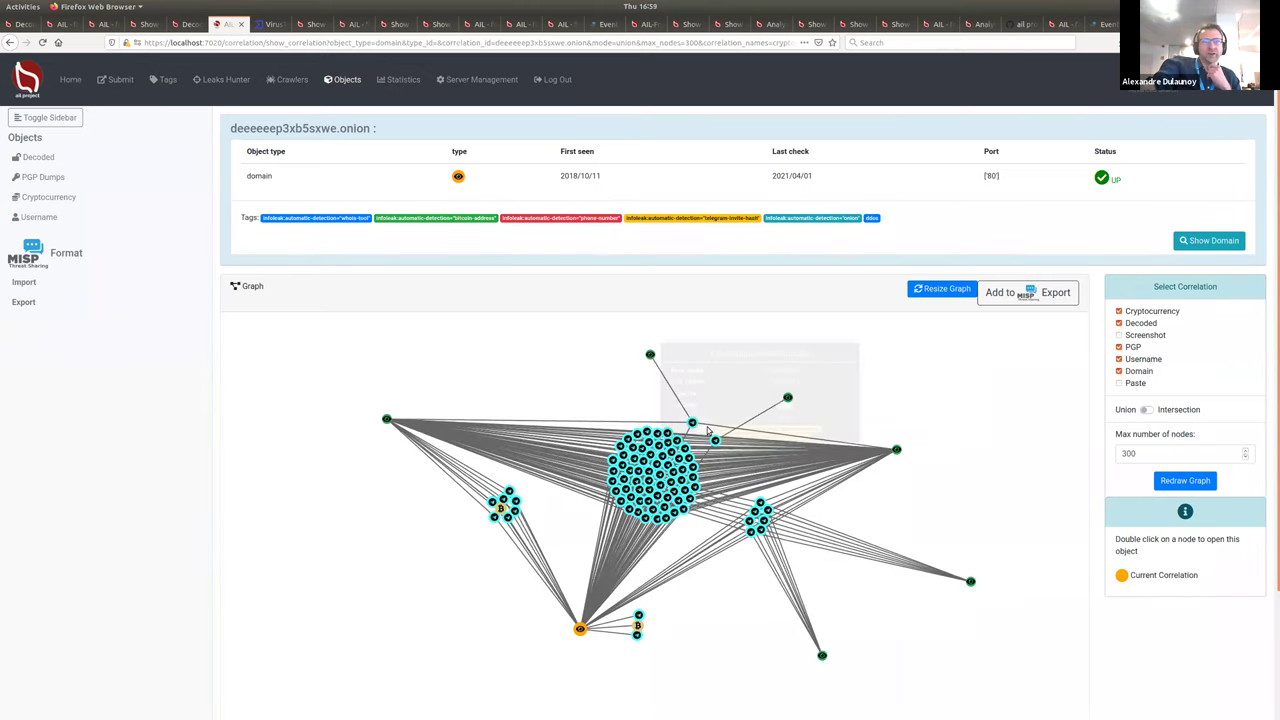
pyautogui.moveTo(636, 393)
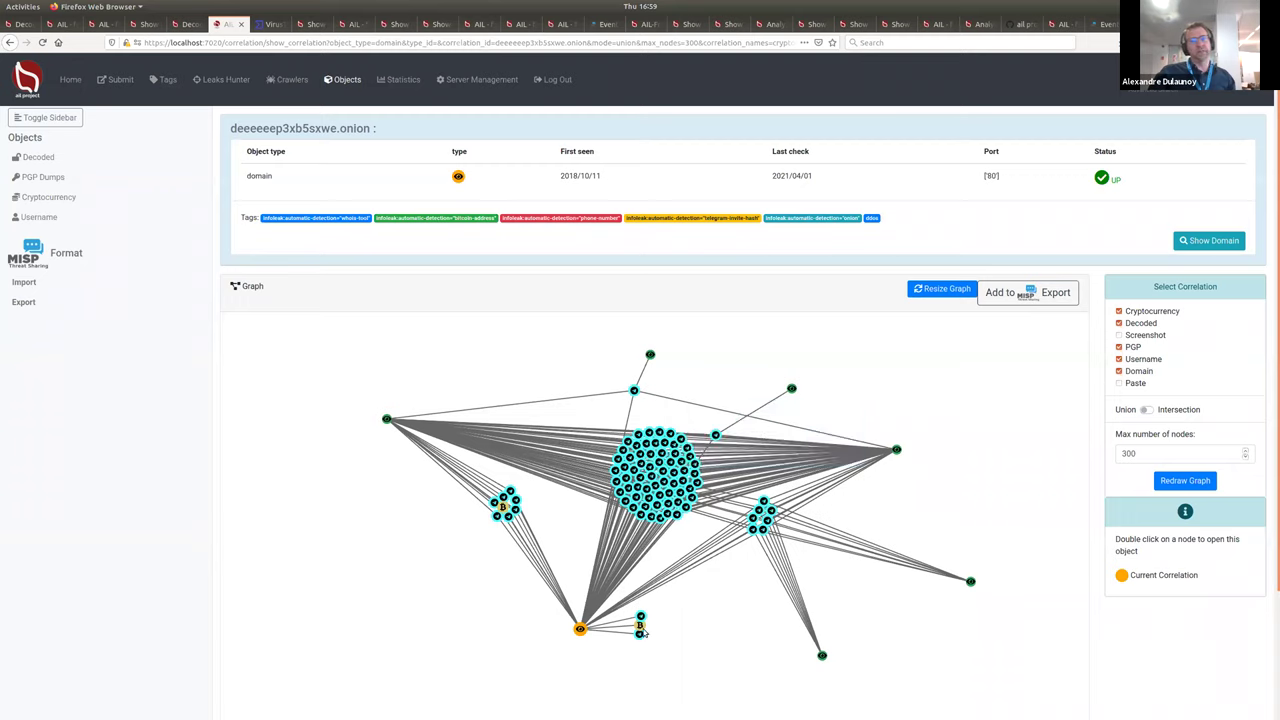
pyautogui.moveTo(639, 627)
pyautogui.moveTo(639, 627); pyautogui.dragTo(644, 668)
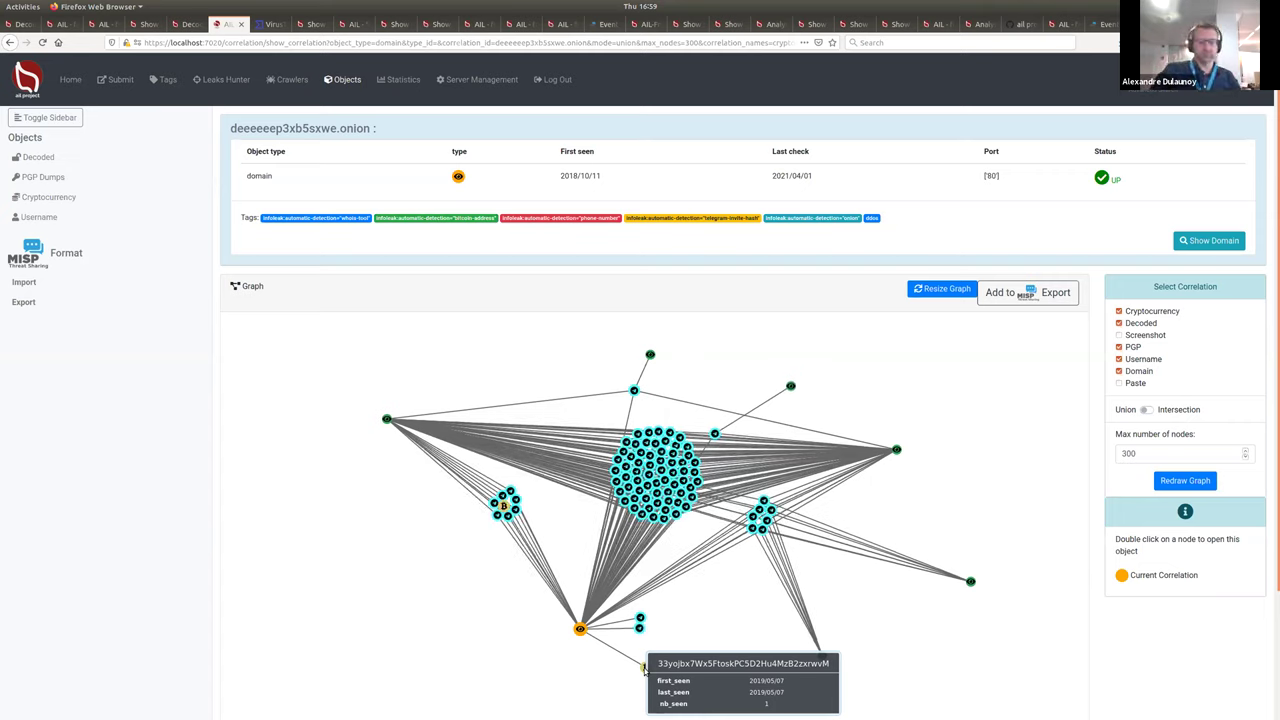
# Step: Switch to the AIL training slides in Document Viewer and advance from slide 53 to the API section
pyautogui.hotkey('alt', 'Tab')
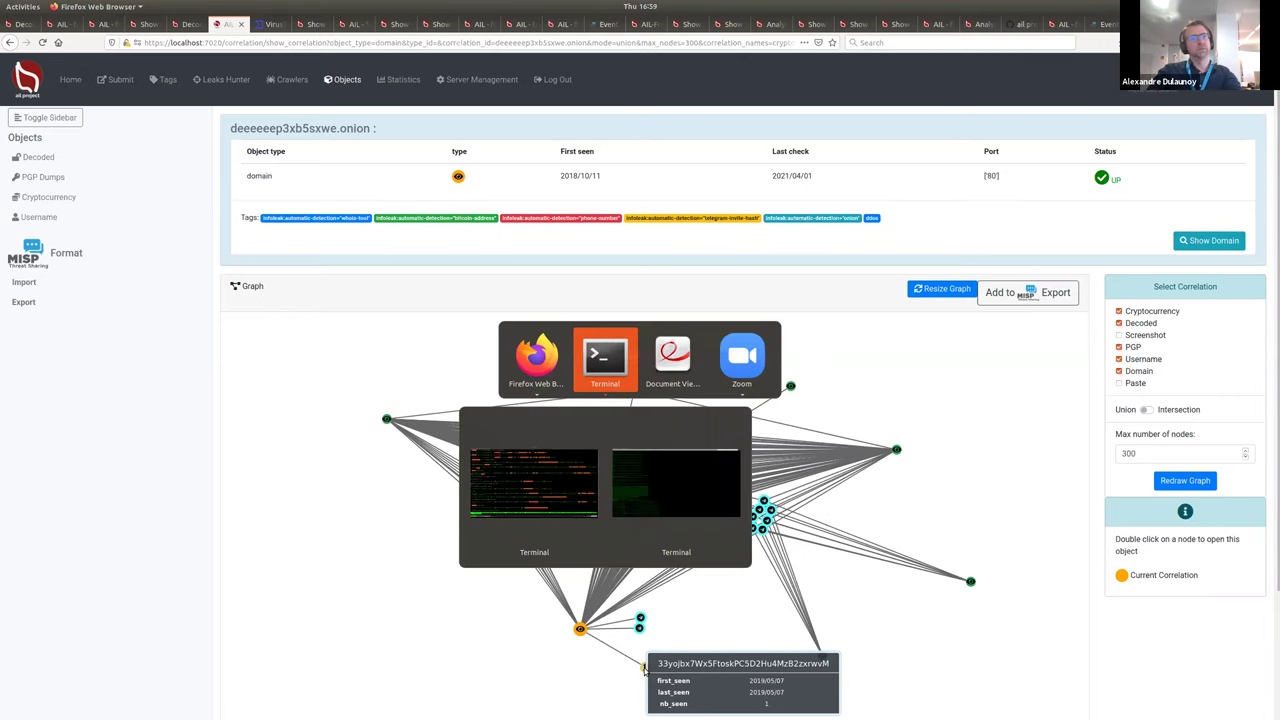
pyautogui.hotkey('alt', 'Tab')
pyautogui.scroll(-3, 521, 356)
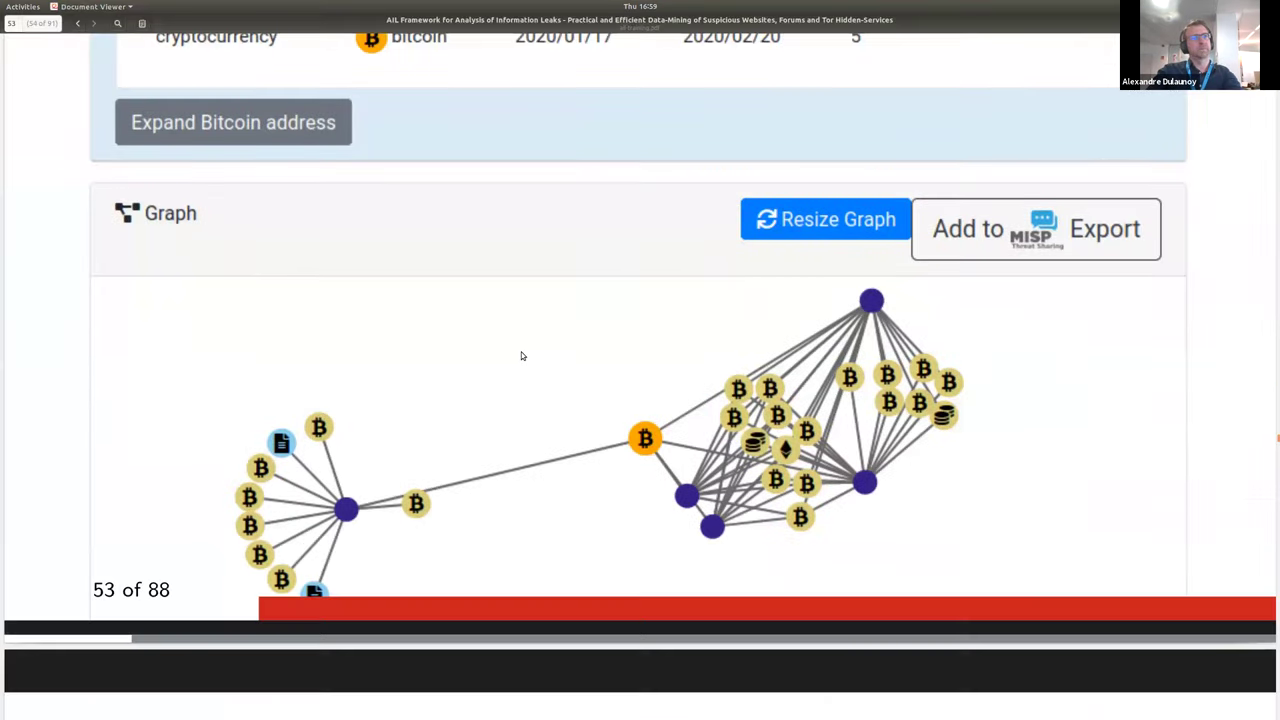
pyautogui.scroll(-15, 521, 356)
pyautogui.scroll(-20, 531, 364)
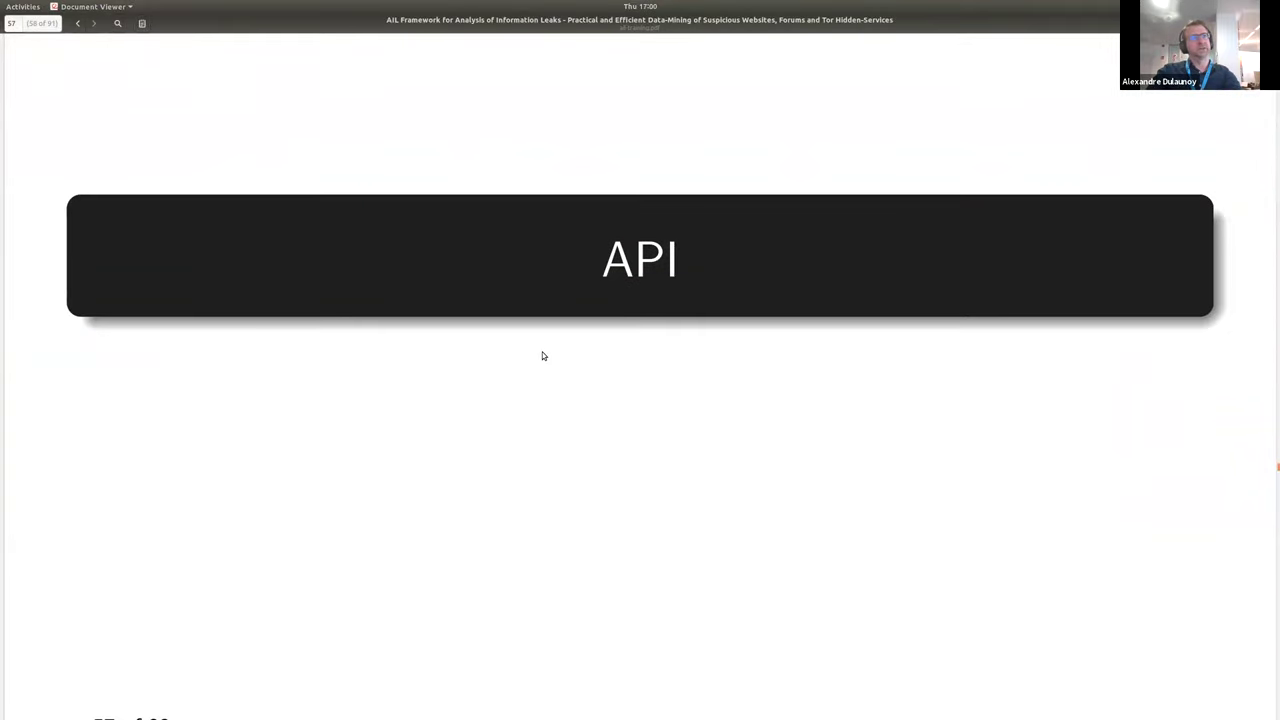